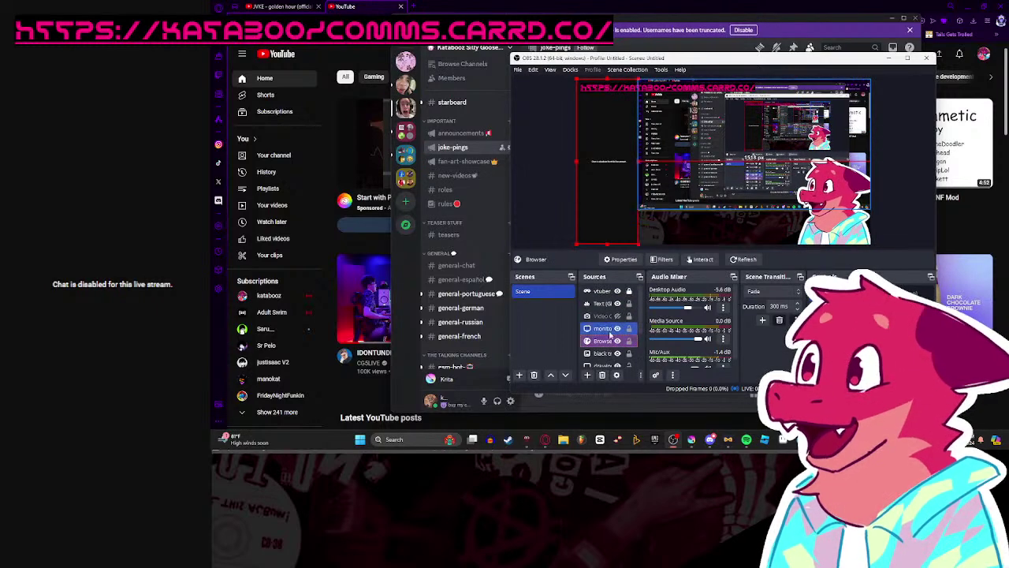
Step: Select the monitor display source in OBS and examine the scene's list of sources
scroll(607, 327, up, 3)
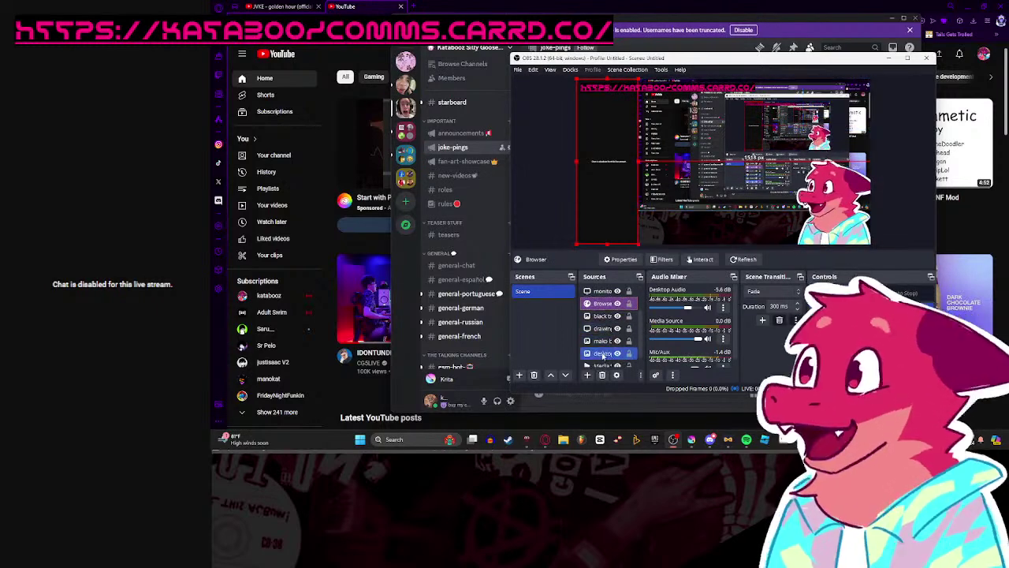
click(604, 331)
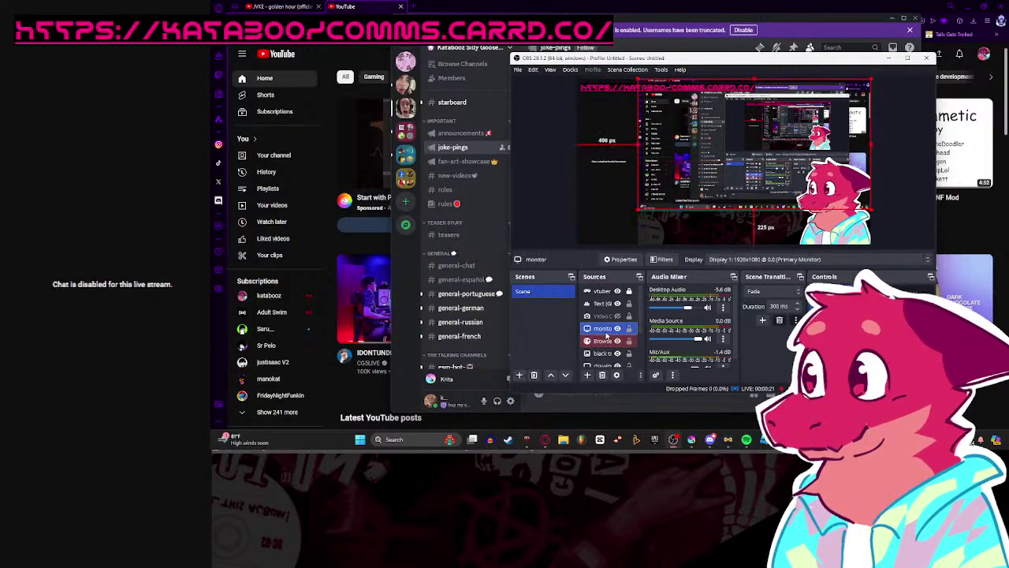
drag(737, 160, 691, 244)
drag(528, 534, 575, 450)
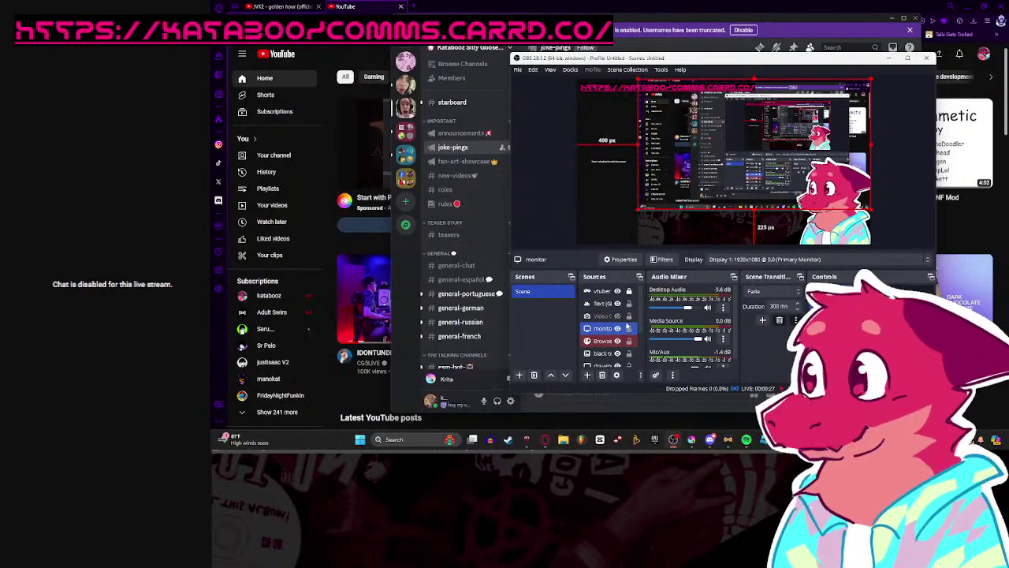
click(627, 317)
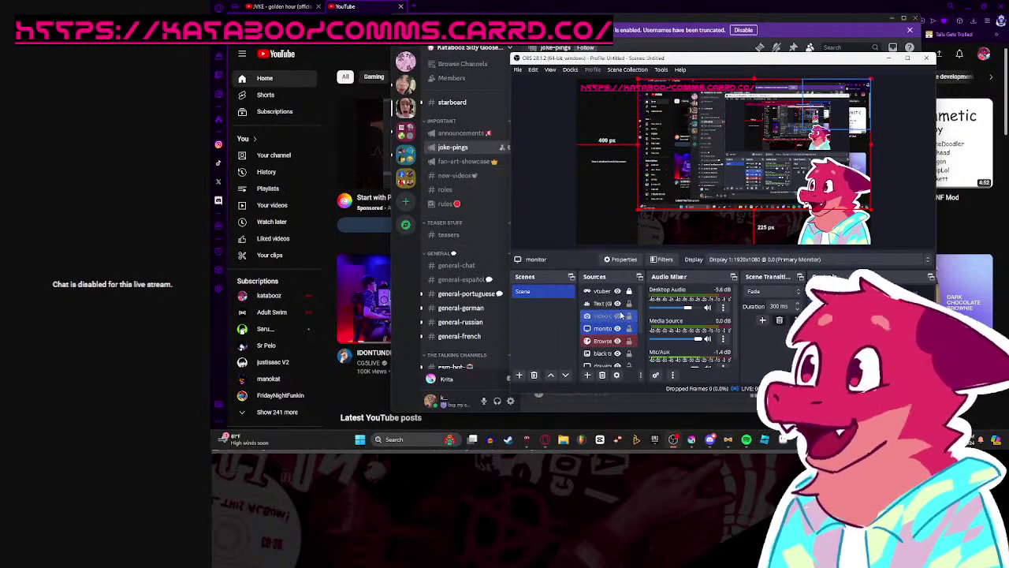
click(620, 306)
key(Down)
key(Down)
key(Down)
key(Down)
key(Down)
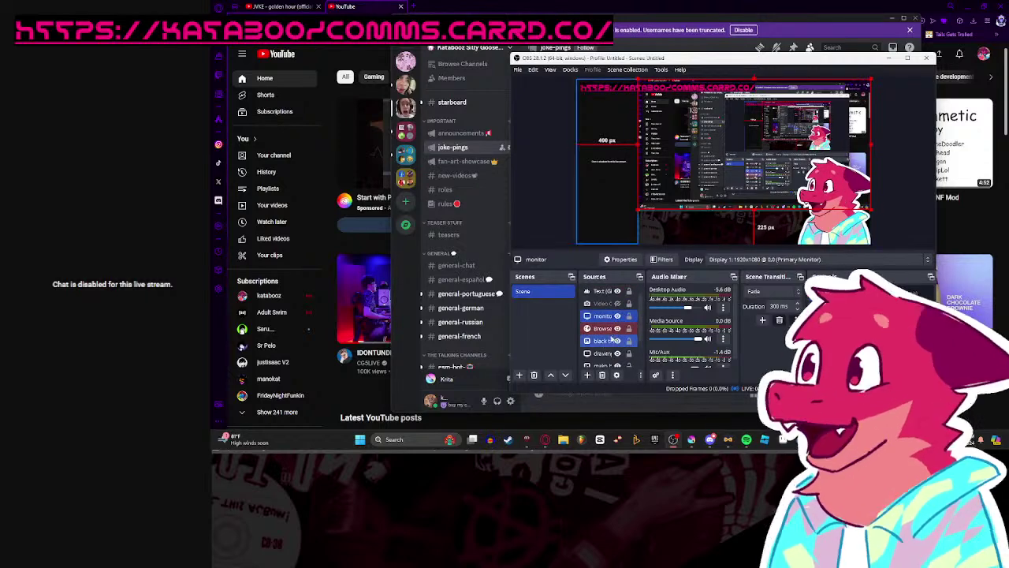
drag(612, 314, 612, 311)
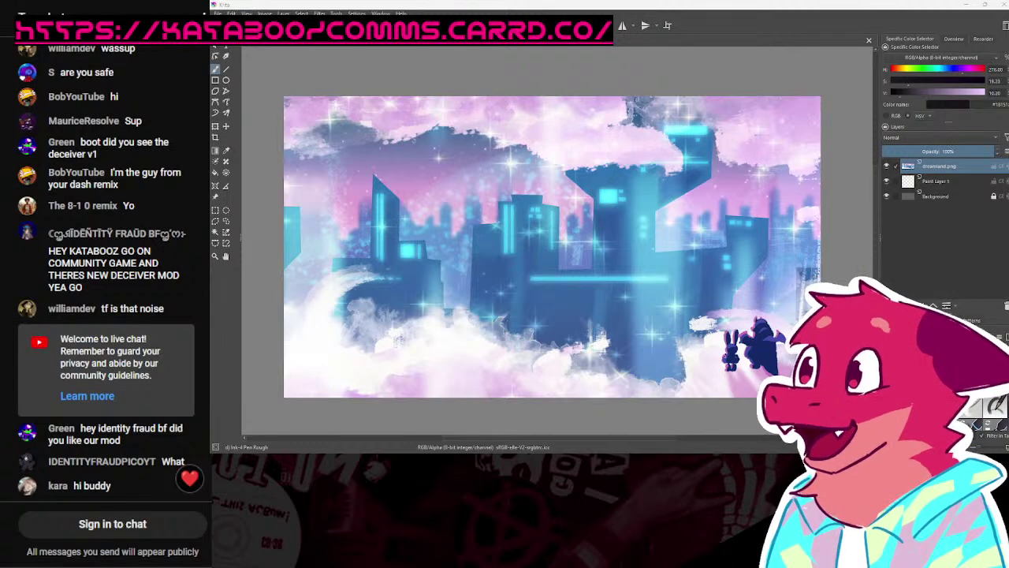
Step: Switch to Krita, close the dreamland.png image, and open the recent drawing of the caped character
drag(514, 348, 514, 341)
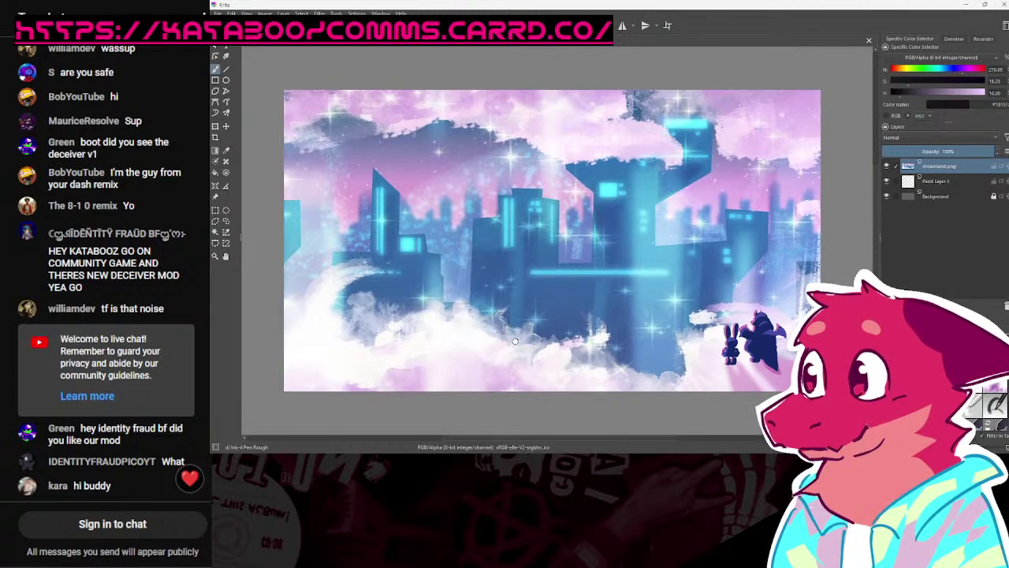
click(868, 40)
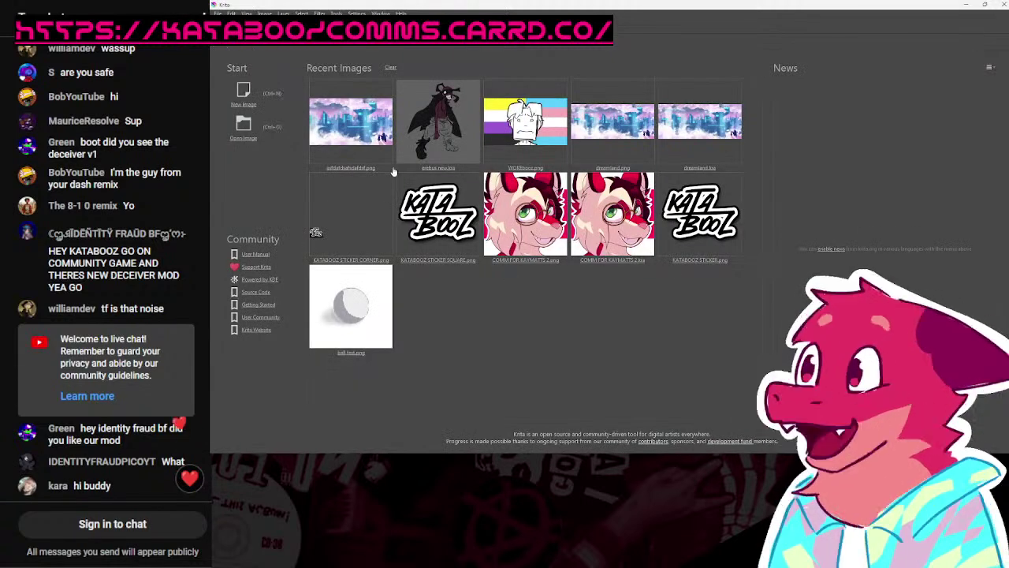
click(408, 139)
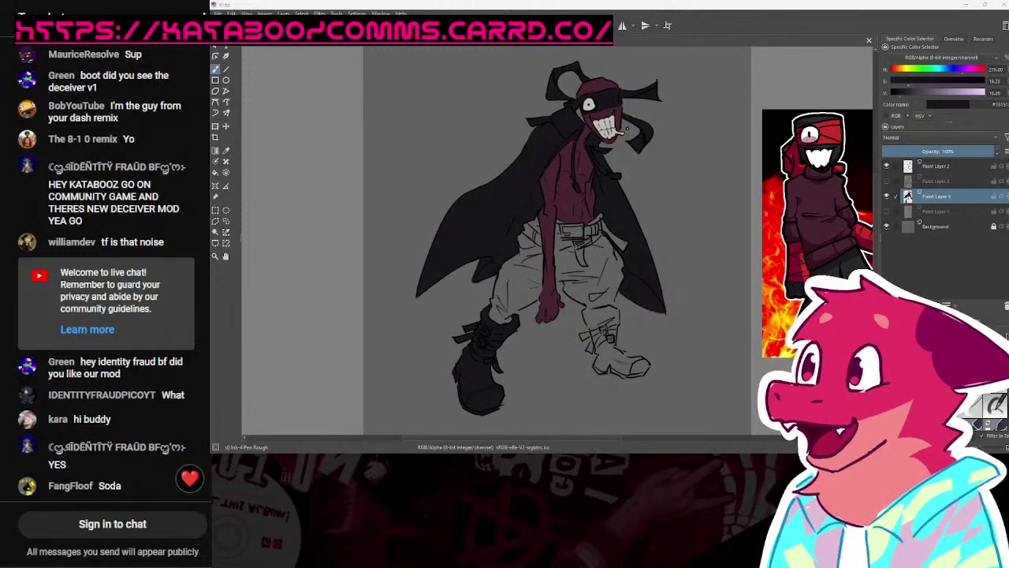
Step: Paint a dark border along the inside of the uncolored boot's shaft and instep
drag(627, 299, 601, 314)
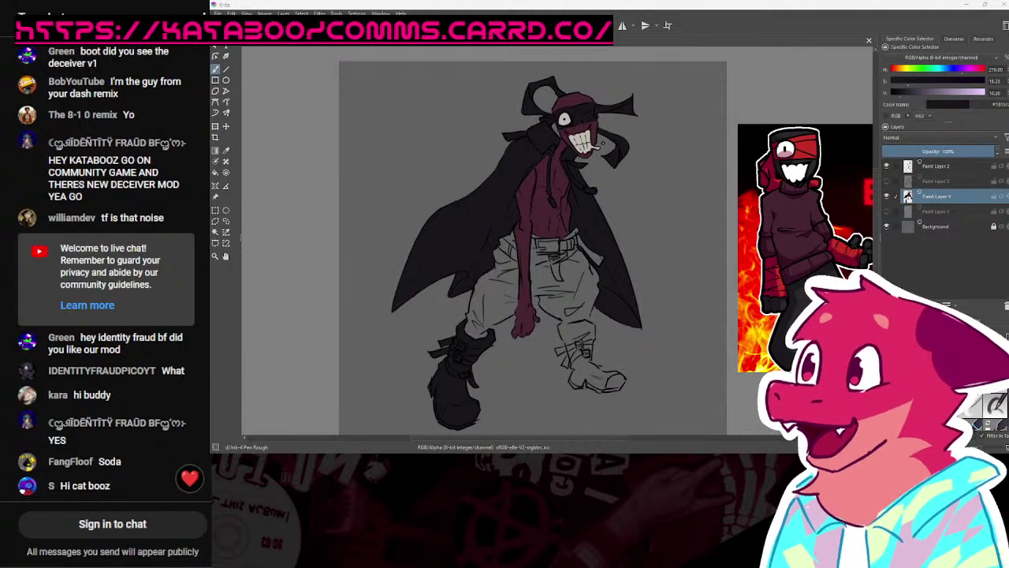
drag(603, 142, 608, 142)
drag(542, 294, 457, 202)
drag(623, 180, 355, 273)
drag(583, 236, 538, 276)
mouse_move(559, 350)
mouse_down()
mouse_move(501, 198)
mouse_move(486, 190)
mouse_move(498, 164)
mouse_move(674, 134)
mouse_move(733, 148)
mouse_move(792, 189)
mouse_move(776, 251)
mouse_move(720, 221)
mouse_move(716, 134)
mouse_move(685, 343)
mouse_up()
scroll(784, 277, down, 4)
mouse_move(702, 319)
mouse_down()
mouse_move(609, 239)
mouse_move(524, 256)
mouse_move(490, 247)
mouse_move(526, 298)
mouse_move(593, 355)
mouse_up()
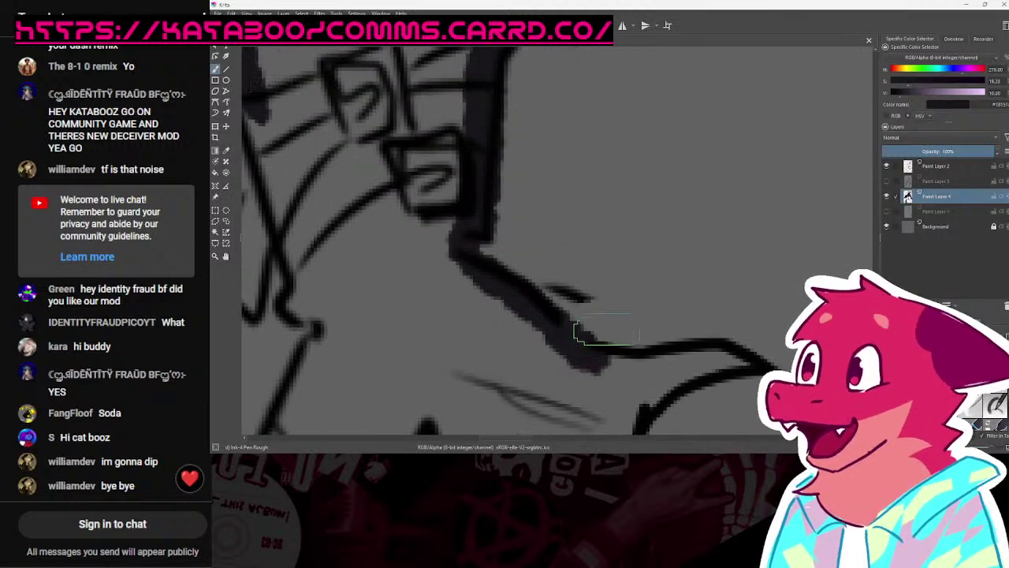
Step: Extend the dark border along the upper edge of the uncolored boot down to its toe
drag(637, 328, 520, 221)
mouse_move(468, 254)
mouse_down()
mouse_move(602, 255)
mouse_move(657, 295)
mouse_up()
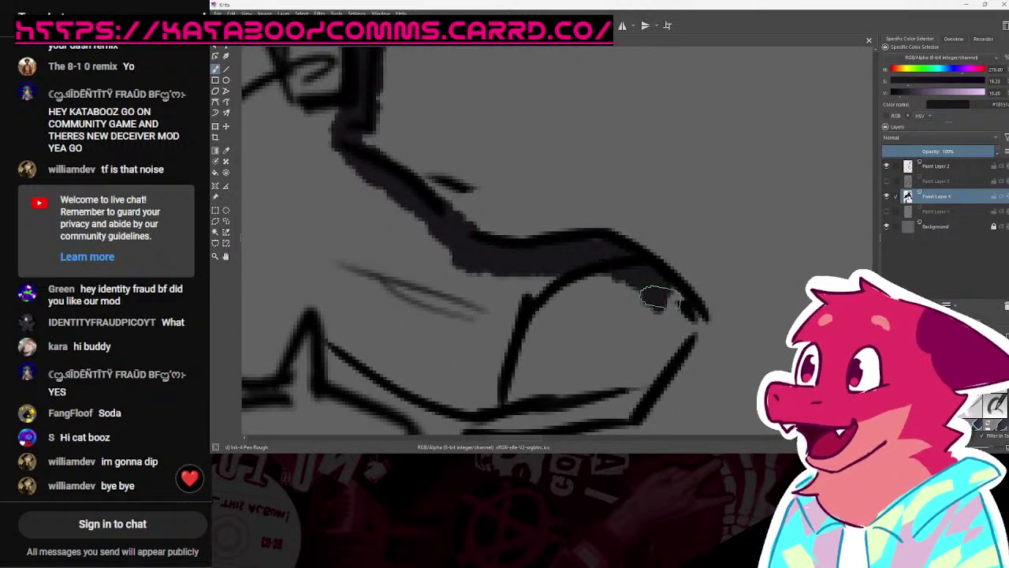
mouse_move(680, 332)
mouse_down()
mouse_move(811, 231)
mouse_move(750, 302)
mouse_move(593, 319)
mouse_move(684, 358)
mouse_move(572, 301)
mouse_move(544, 223)
mouse_move(517, 242)
mouse_move(496, 301)
mouse_move(472, 311)
mouse_move(433, 308)
mouse_move(385, 250)
mouse_up()
mouse_move(420, 257)
mouse_down()
mouse_move(539, 388)
mouse_move(555, 270)
mouse_up()
mouse_move(557, 267)
mouse_down()
mouse_move(568, 300)
mouse_move(561, 340)
mouse_move(541, 244)
mouse_move(641, 282)
mouse_move(584, 365)
mouse_move(596, 331)
mouse_move(552, 345)
mouse_move(606, 245)
mouse_up()
mouse_move(608, 257)
mouse_down()
mouse_move(614, 309)
mouse_move(597, 253)
mouse_move(617, 289)
mouse_move(555, 279)
mouse_move(513, 304)
mouse_move(527, 318)
mouse_move(535, 306)
mouse_move(537, 316)
mouse_move(542, 273)
mouse_move(533, 258)
mouse_move(527, 316)
mouse_move(503, 246)
mouse_move(680, 221)
mouse_move(552, 260)
mouse_up()
mouse_move(628, 234)
mouse_down()
mouse_move(733, 342)
mouse_move(779, 340)
mouse_move(713, 331)
mouse_up()
Step: Fill the bordered boot with the dark color and save the drawing
key(f)
click(790, 333)
key(b)
key(ctrl+s)
Step: Sample the dark clothing color, then border and fill the belt section between the cape and the arm
mouse_move(741, 291)
mouse_down()
mouse_move(745, 308)
mouse_move(635, 328)
mouse_move(651, 340)
mouse_move(659, 326)
mouse_move(676, 336)
mouse_move(667, 331)
mouse_move(692, 293)
mouse_move(681, 333)
mouse_move(696, 284)
mouse_move(682, 331)
mouse_move(679, 266)
mouse_move(654, 277)
mouse_move(649, 304)
mouse_move(649, 264)
mouse_up()
drag(573, 268, 589, 259)
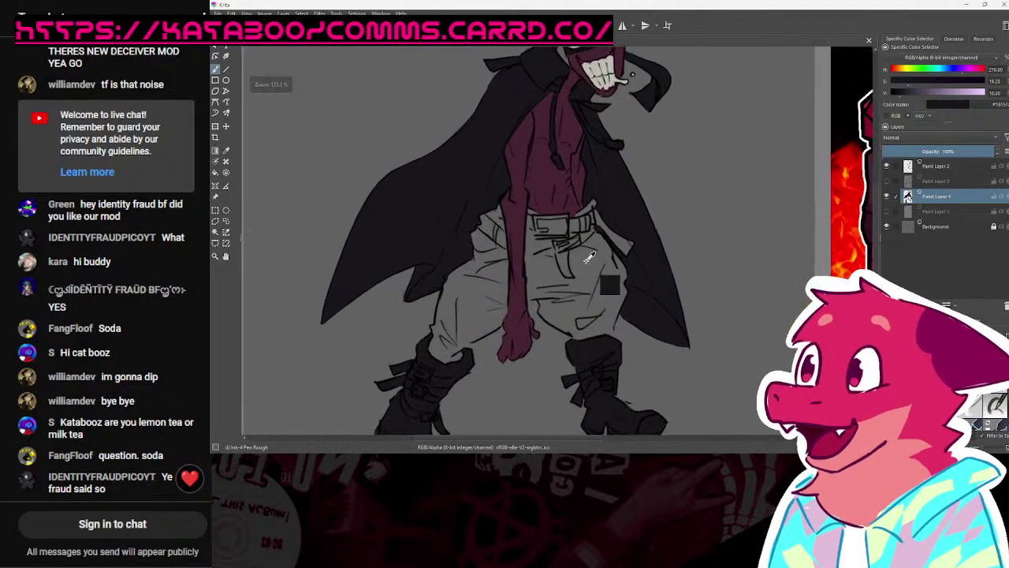
mouse_move(496, 222)
mouse_down()
mouse_move(506, 219)
mouse_move(556, 275)
mouse_move(547, 209)
mouse_move(563, 180)
mouse_move(606, 179)
mouse_move(556, 186)
mouse_move(566, 225)
mouse_move(536, 207)
mouse_up()
mouse_move(464, 335)
mouse_down()
mouse_move(492, 78)
mouse_move(562, 67)
mouse_move(556, 185)
mouse_up()
drag(547, 277, 477, 330)
key(f)
click(514, 250)
key(b)
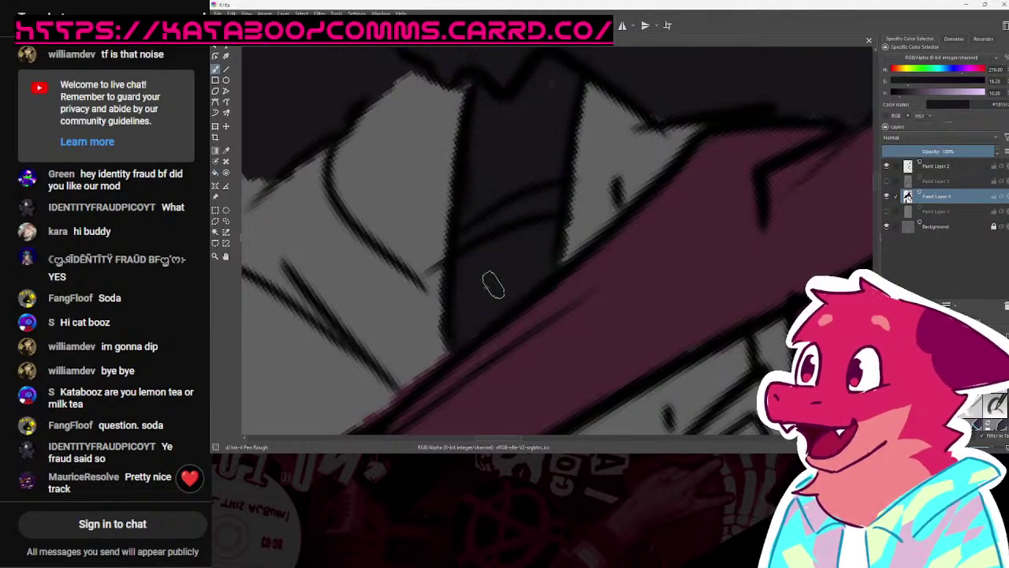
Step: Color the lower belt across the front of the hips dark and save the drawing
drag(607, 96, 790, 149)
drag(645, 171, 496, 322)
mouse_move(513, 280)
mouse_down()
mouse_move(462, 248)
mouse_move(491, 313)
mouse_move(466, 297)
mouse_move(495, 227)
mouse_move(458, 286)
mouse_move(477, 296)
mouse_move(501, 288)
mouse_move(518, 238)
mouse_move(512, 334)
mouse_up()
mouse_move(516, 317)
mouse_down()
mouse_move(488, 308)
mouse_move(506, 270)
mouse_up()
mouse_move(508, 373)
mouse_down()
mouse_move(540, 242)
mouse_move(532, 289)
mouse_move(548, 285)
mouse_move(557, 216)
mouse_move(553, 138)
mouse_move(543, 109)
mouse_move(531, 105)
mouse_move(499, 280)
mouse_move(537, 147)
mouse_move(517, 295)
mouse_move(549, 208)
mouse_move(602, 218)
mouse_up()
key(ctrl+s)
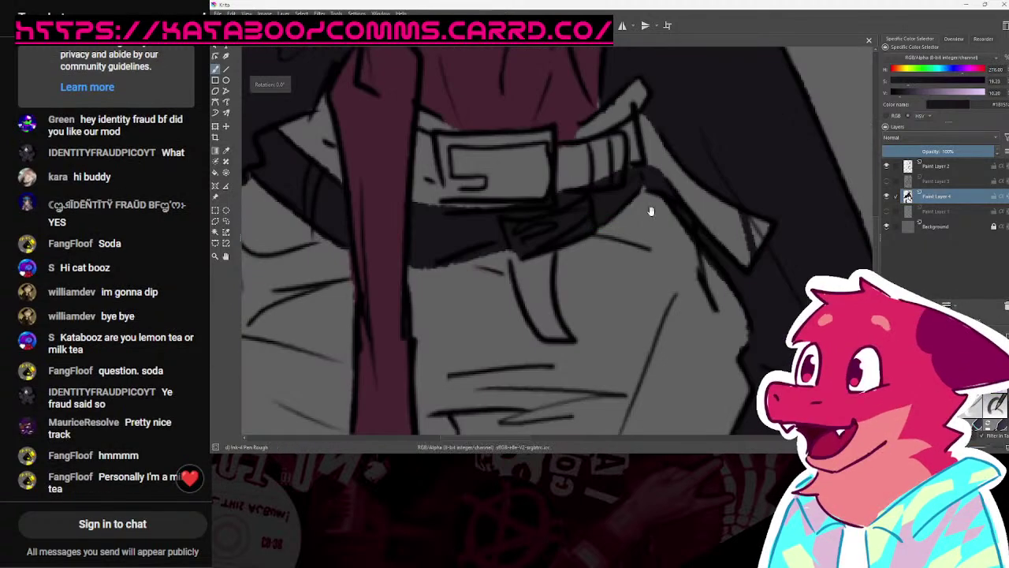
Step: Refine the lower belt's edges and paint the dark color into the lower part of the buckle
drag(420, 182, 481, 180)
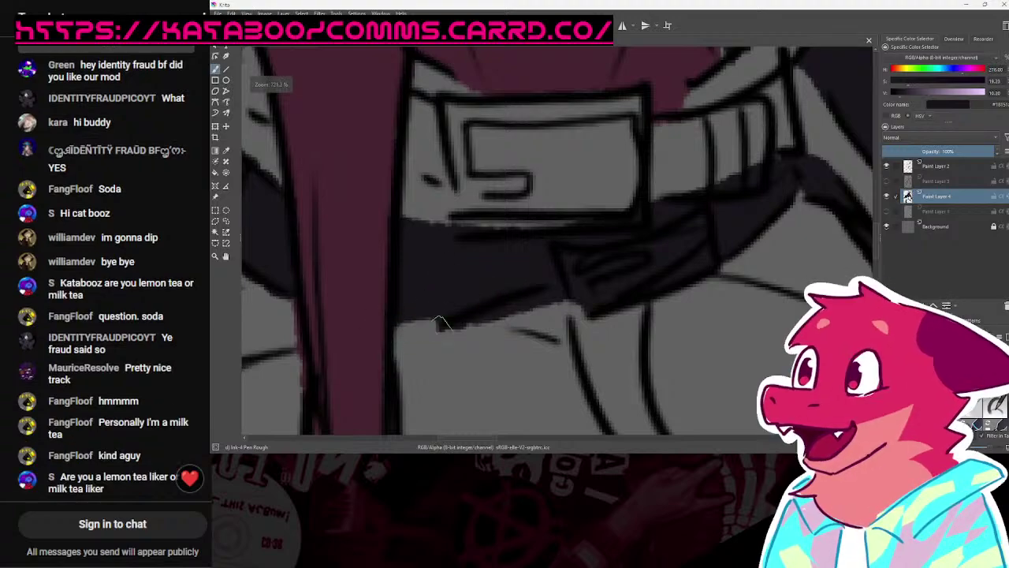
mouse_move(398, 317)
mouse_down()
mouse_move(621, 290)
mouse_move(605, 313)
mouse_move(620, 300)
mouse_move(618, 279)
mouse_up()
mouse_move(454, 229)
mouse_down()
mouse_move(562, 280)
mouse_move(631, 276)
mouse_up()
mouse_move(413, 243)
mouse_down()
mouse_move(352, 191)
mouse_move(399, 227)
mouse_up()
mouse_move(469, 194)
mouse_down()
mouse_move(530, 214)
mouse_move(528, 186)
mouse_up()
mouse_move(428, 271)
mouse_down()
mouse_move(478, 295)
mouse_move(475, 312)
mouse_move(643, 348)
mouse_move(660, 312)
mouse_up()
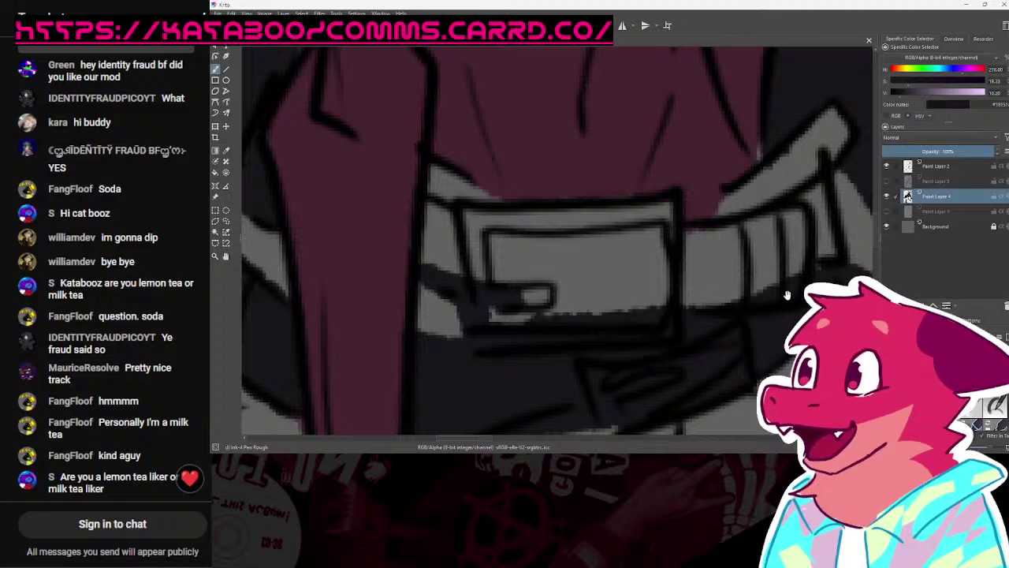
Step: Color the rest of the buckle and the upper belt with the same dark color
drag(779, 293, 708, 311)
mouse_move(609, 339)
mouse_down()
mouse_move(608, 250)
mouse_move(687, 236)
mouse_move(754, 202)
mouse_move(754, 252)
mouse_move(725, 247)
mouse_move(676, 261)
mouse_move(633, 295)
mouse_move(555, 307)
mouse_up()
mouse_move(357, 225)
mouse_down()
mouse_move(392, 238)
mouse_move(587, 231)
mouse_move(550, 328)
mouse_up()
drag(360, 286, 379, 246)
drag(443, 272, 516, 309)
Step: Paint over the leftover gap between the arm and the buckle and save the drawing
scroll(576, 333, down, 5)
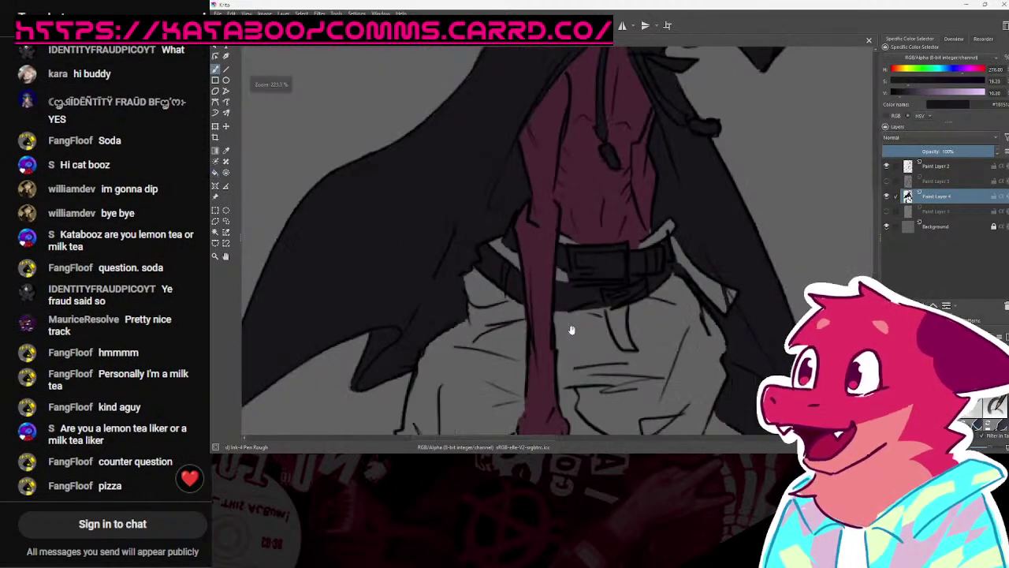
scroll(579, 268, up, 3)
scroll(600, 280, up, 2)
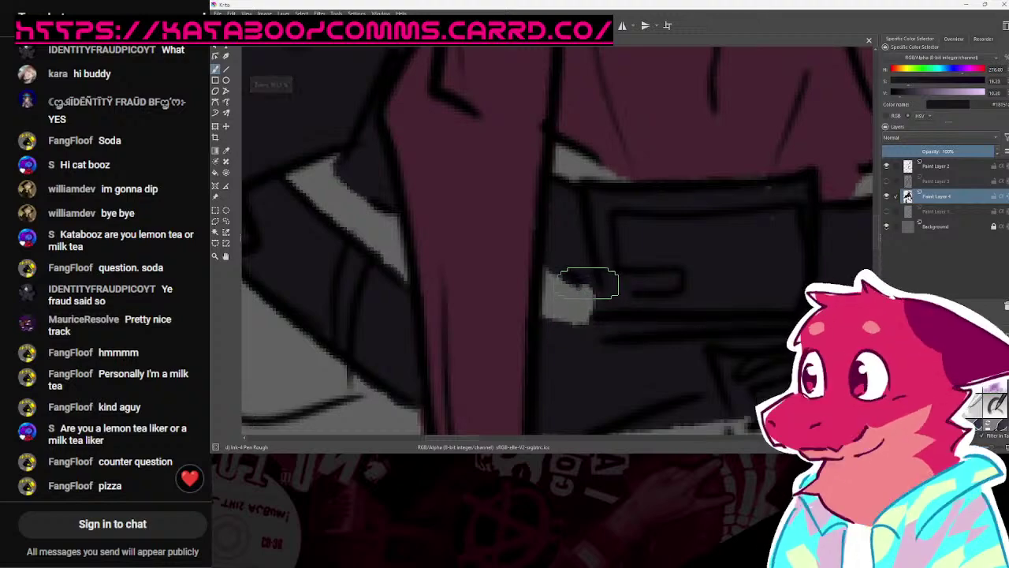
key(ctrl+s)
scroll(473, 218, down, 10)
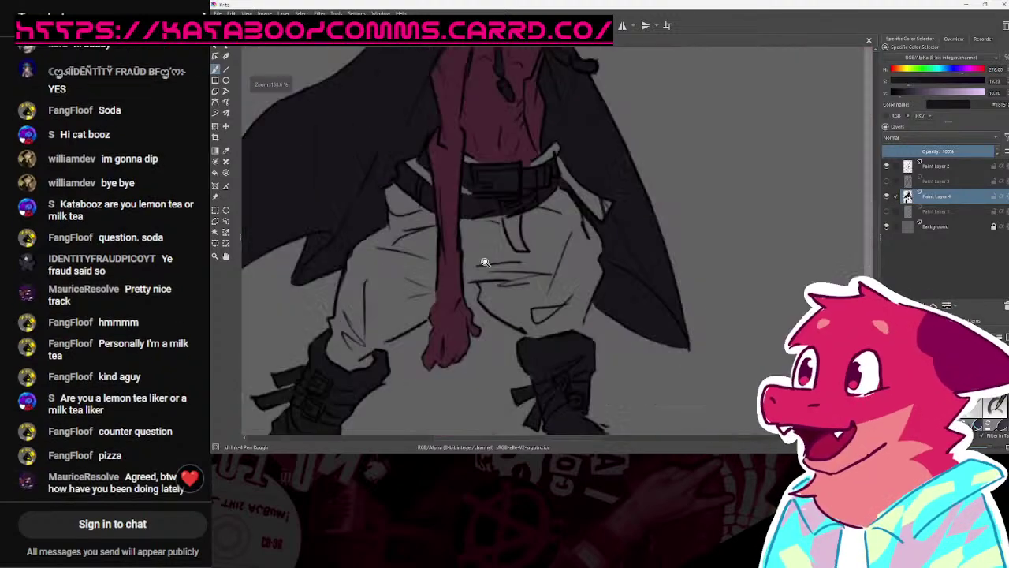
Step: Color the belt end hanging below the buckle with the dark color
scroll(587, 332, up, 10)
drag(541, 356, 500, 231)
mouse_move(535, 354)
mouse_down()
mouse_move(531, 281)
mouse_move(502, 249)
mouse_up()
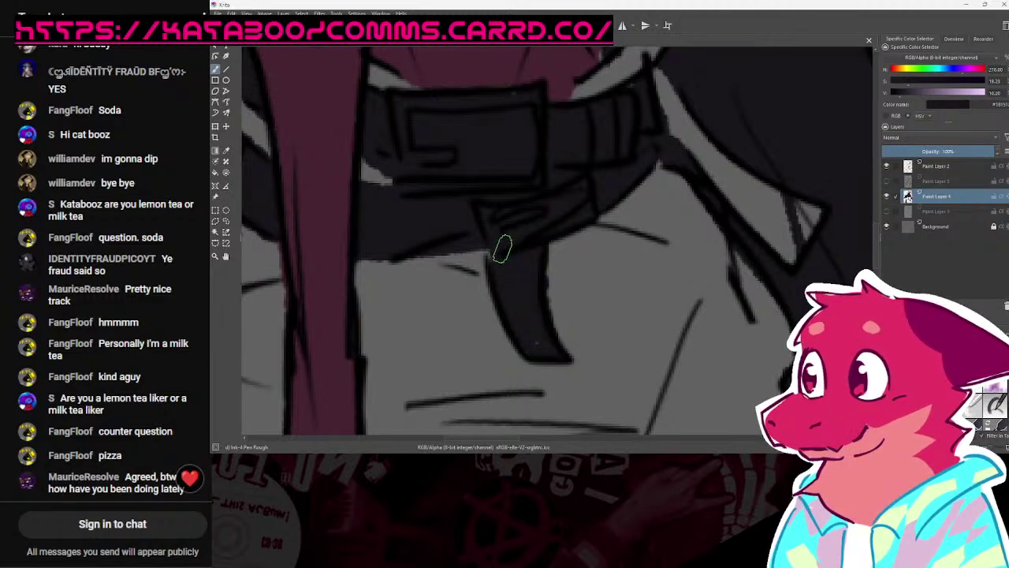
drag(623, 262, 527, 316)
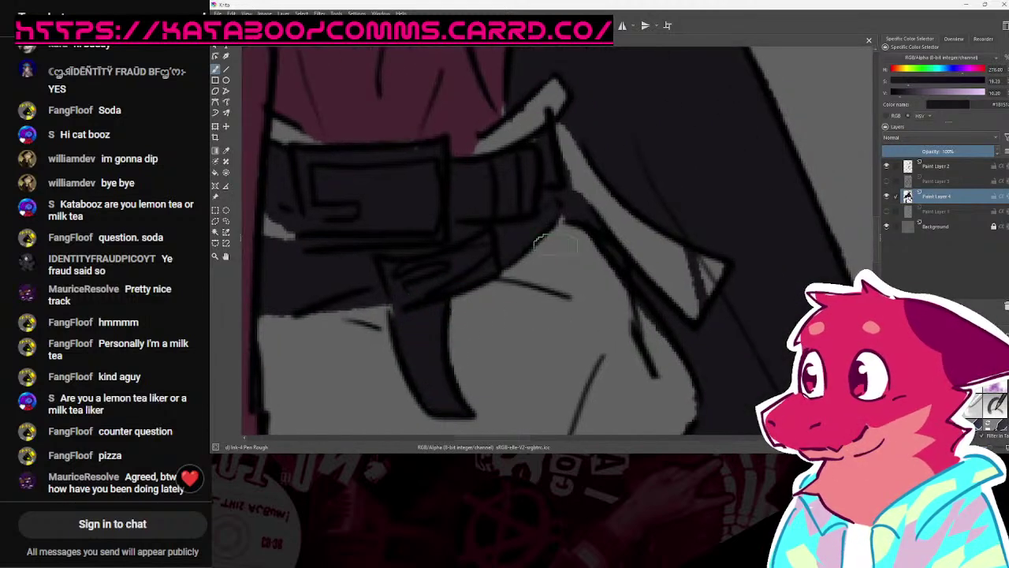
Step: Color the loose strap beside the hip dark and touch up the adjoining belt edge
mouse_move(559, 124)
mouse_down()
mouse_move(637, 216)
mouse_move(686, 258)
mouse_move(723, 269)
mouse_up()
drag(653, 258, 685, 377)
drag(506, 268, 560, 242)
scroll(620, 245, down, 4)
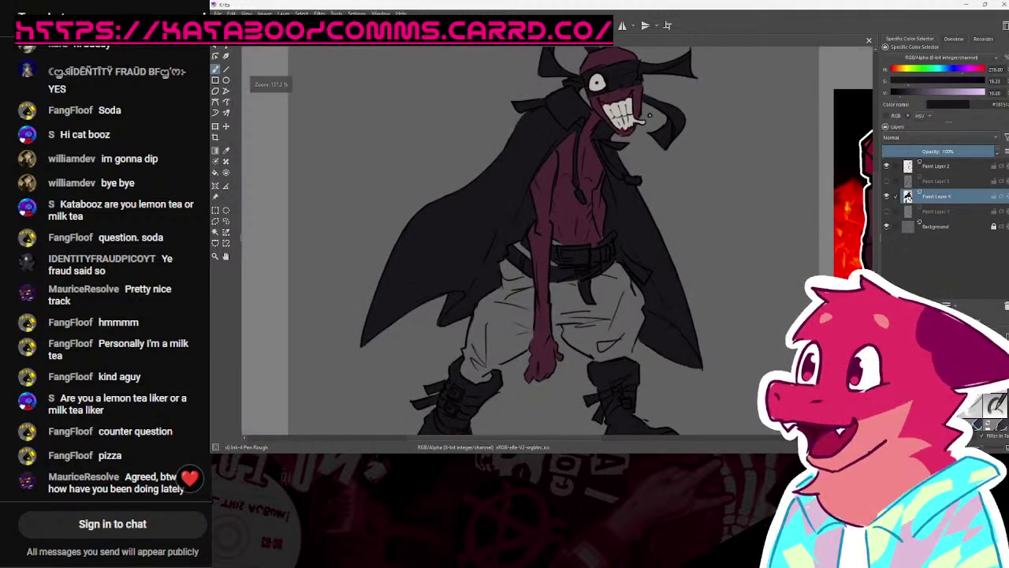
Step: Preview the shading layer over the flat colors, adjust its opacity, and leave it hidden with Paint Layer 4 active
click(887, 182)
click(887, 183)
click(887, 182)
click(886, 182)
click(887, 182)
click(934, 181)
click(932, 153)
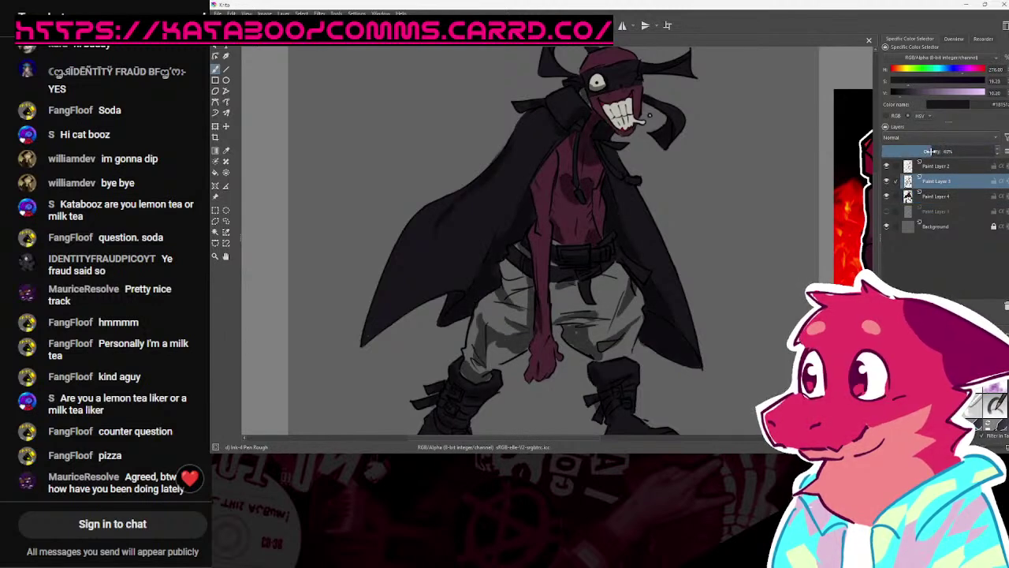
click(886, 181)
click(928, 196)
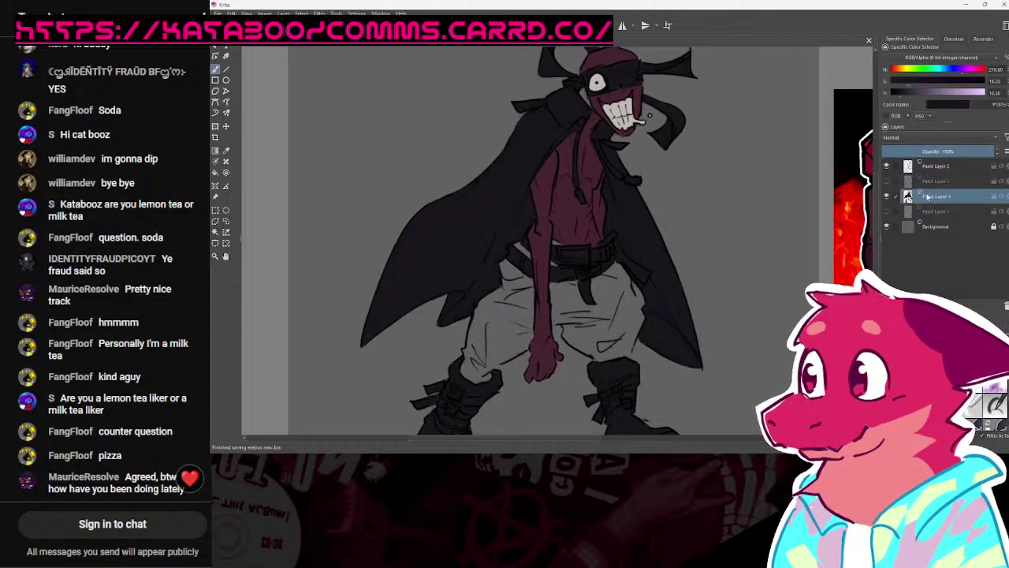
Step: Add a new paint layer directly below Paint Layer 4, above the hidden bottom paint layer
drag(782, 256, 780, 335)
mouse_move(563, 331)
mouse_down()
mouse_move(563, 299)
mouse_move(568, 378)
mouse_up()
scroll(544, 362, up, 2)
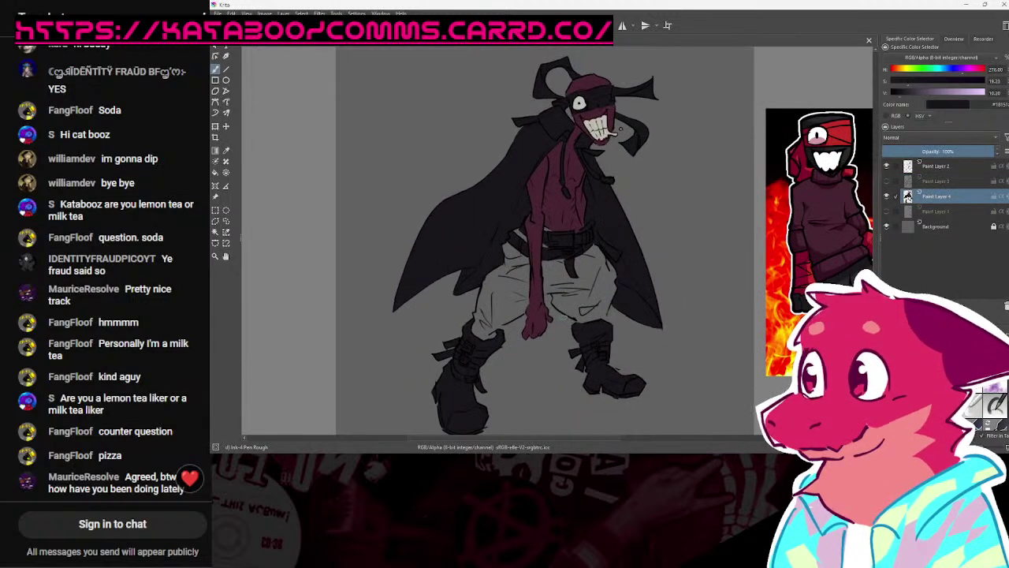
click(935, 211)
click(887, 306)
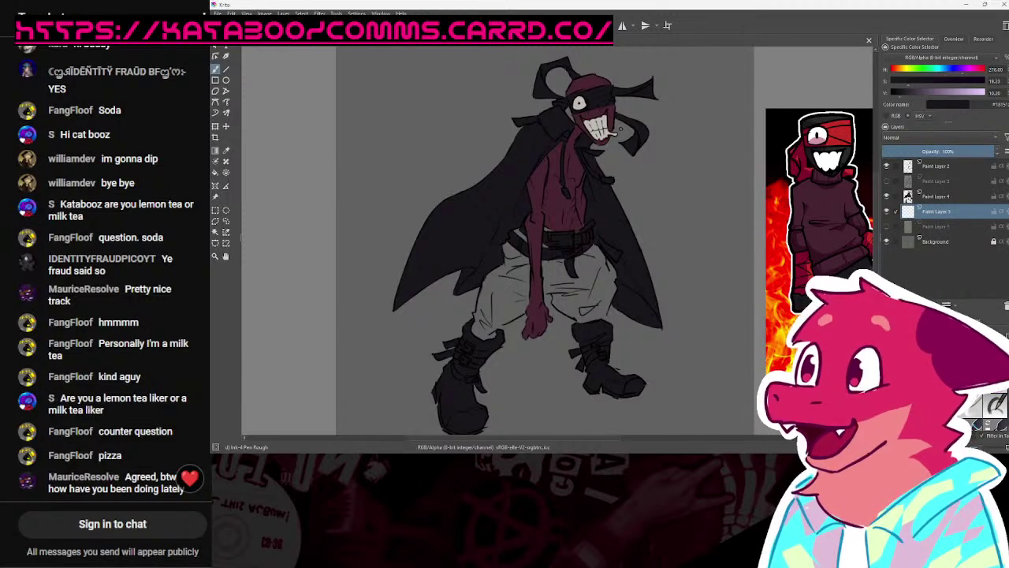
Step: Sample the skin color, shift it to a deep red with hue 356, and try it on the trousers
ctrl+click(562, 197)
scroll(562, 197, up, 2)
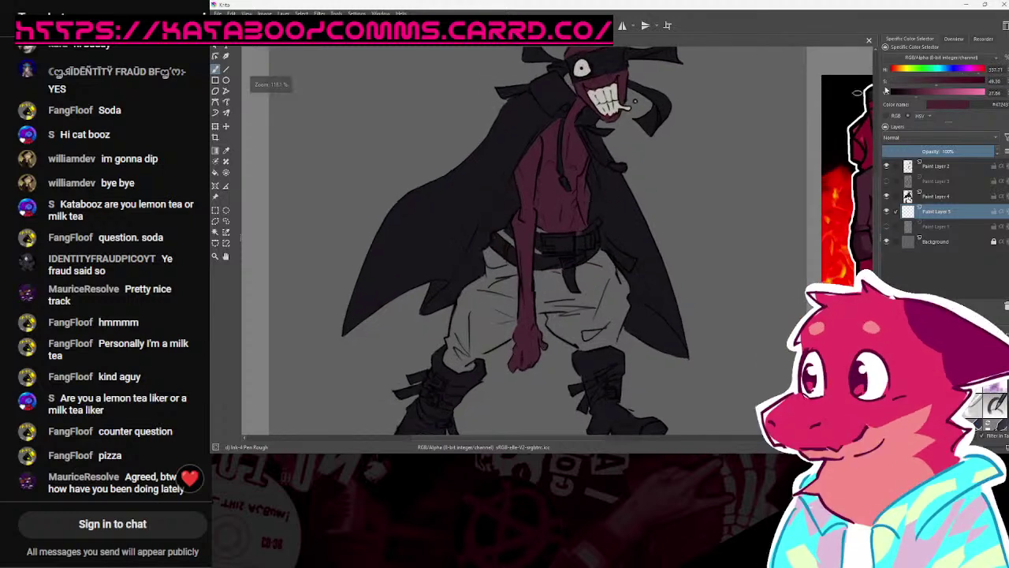
drag(947, 83, 955, 84)
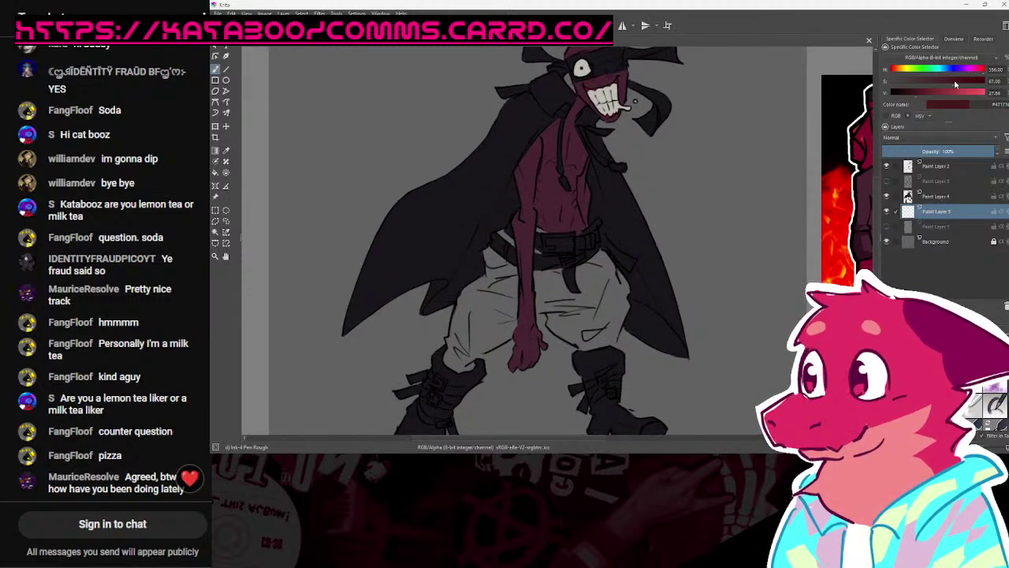
scroll(558, 313, up, 3)
mouse_move(589, 273)
mouse_down()
mouse_move(582, 342)
mouse_move(613, 313)
mouse_move(629, 361)
mouse_up()
scroll(659, 355, down, 2)
key(ctrl+z)
Step: Mute the brush color to saturation 20 and value 51 and save the drawing
drag(937, 93, 909, 81)
scroll(648, 323, up, 3)
key(ctrl+z)
mouse_move(609, 337)
mouse_down()
mouse_move(668, 216)
mouse_move(635, 317)
mouse_up()
scroll(689, 288, down, 1)
scroll(688, 287, down, 6)
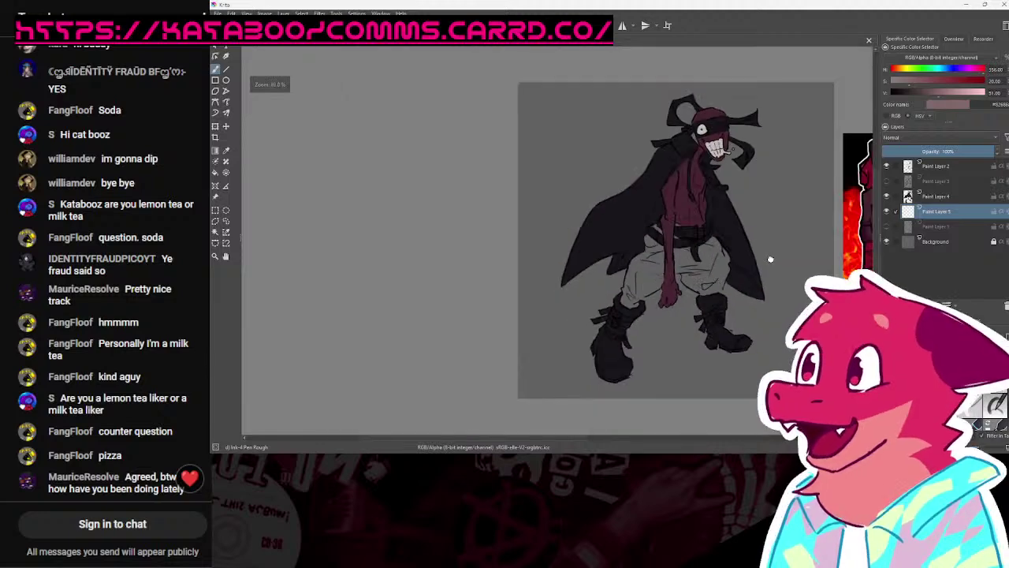
key(ctrl+s)
Step: Examine the colored figure from the trousers up to the head and face
scroll(690, 296, up, 3)
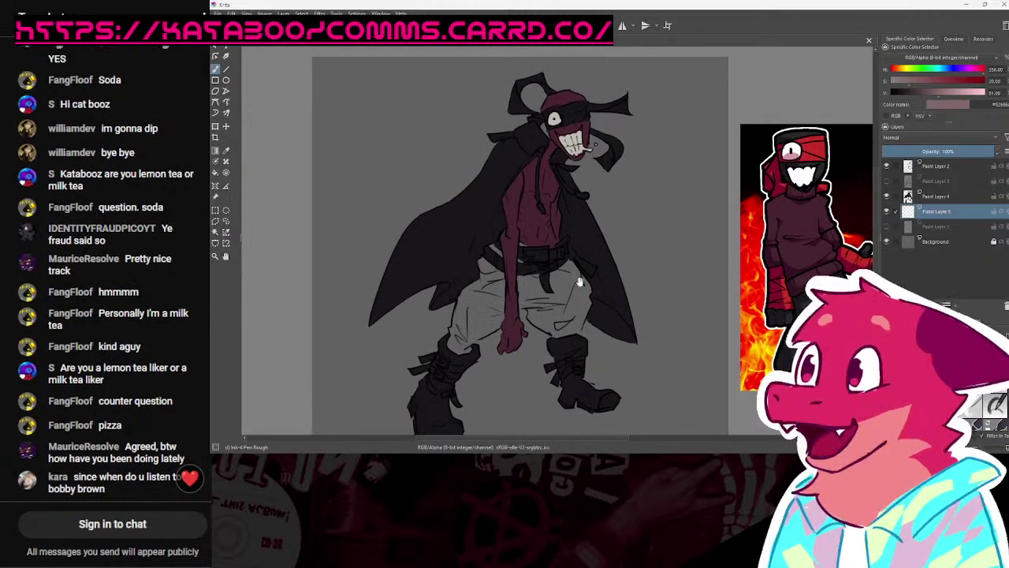
scroll(570, 264, up, 2)
drag(568, 254, 568, 233)
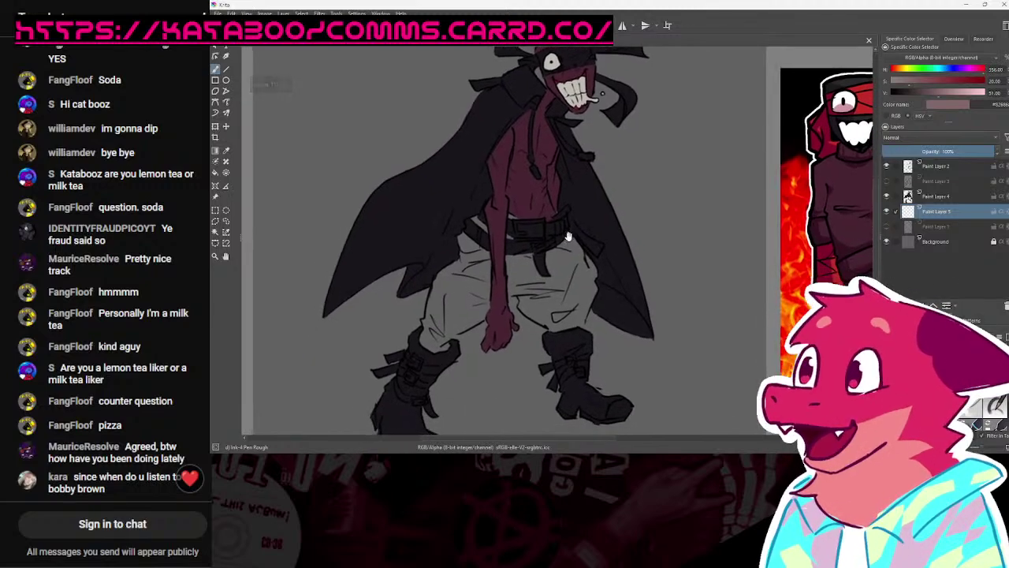
scroll(571, 269, up, 2)
drag(571, 268, 591, 331)
scroll(570, 288, down, 3)
scroll(575, 194, up, 3)
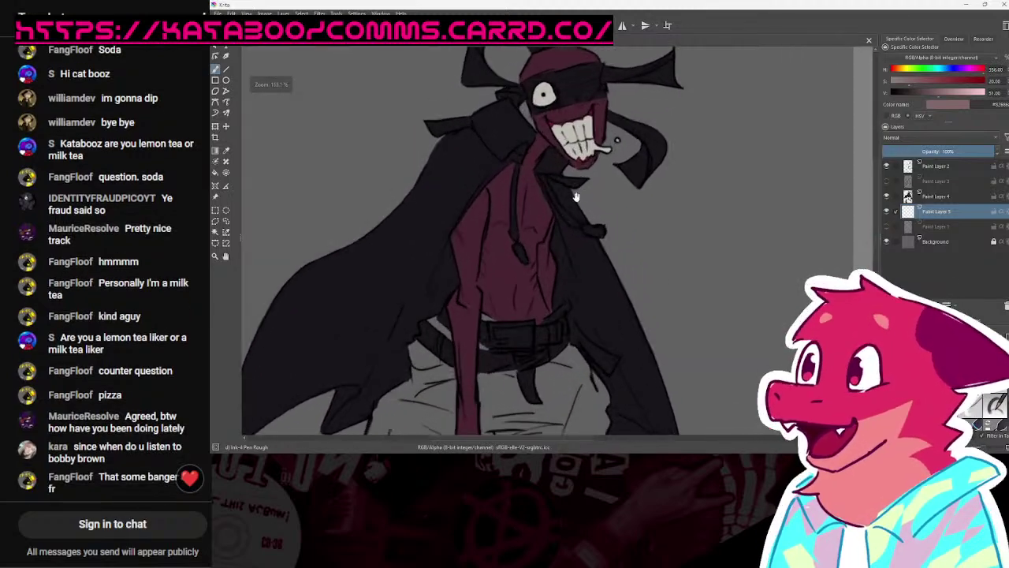
drag(575, 194, 622, 280)
scroll(622, 280, up, 3)
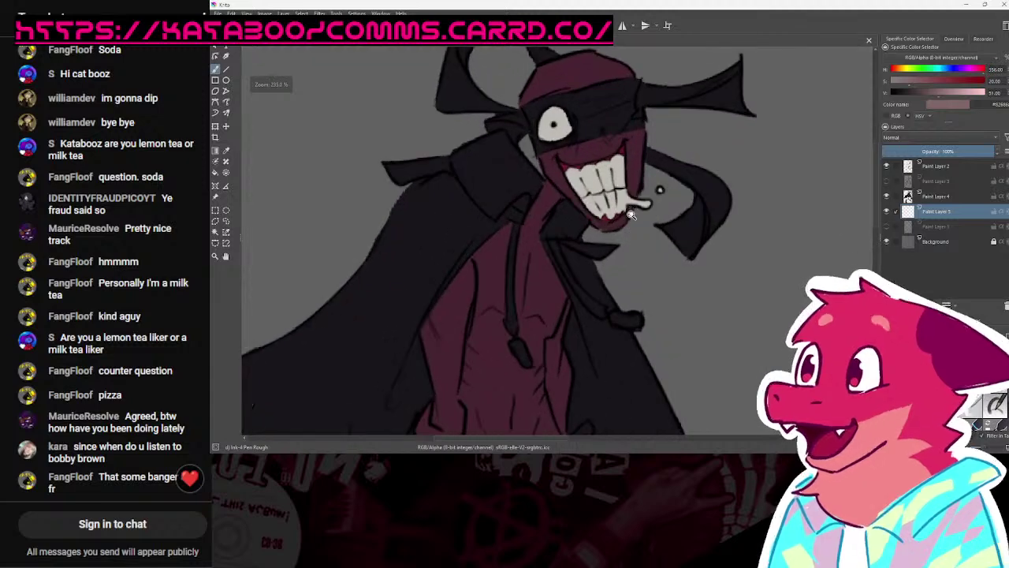
scroll(593, 249, up, 4)
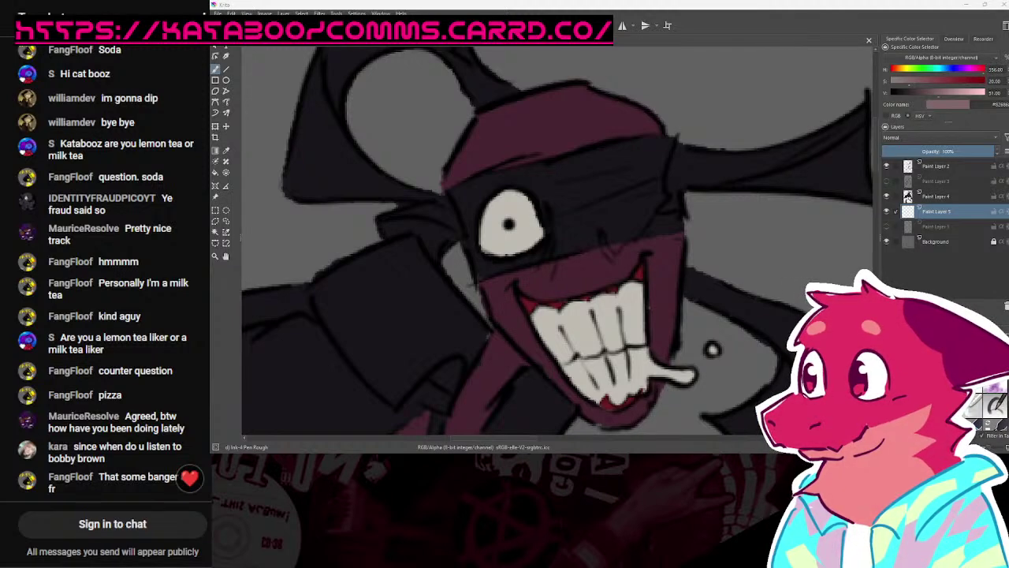
Step: Examine the figure from the masked face down to the trousers and boots
drag(564, 209, 560, 224)
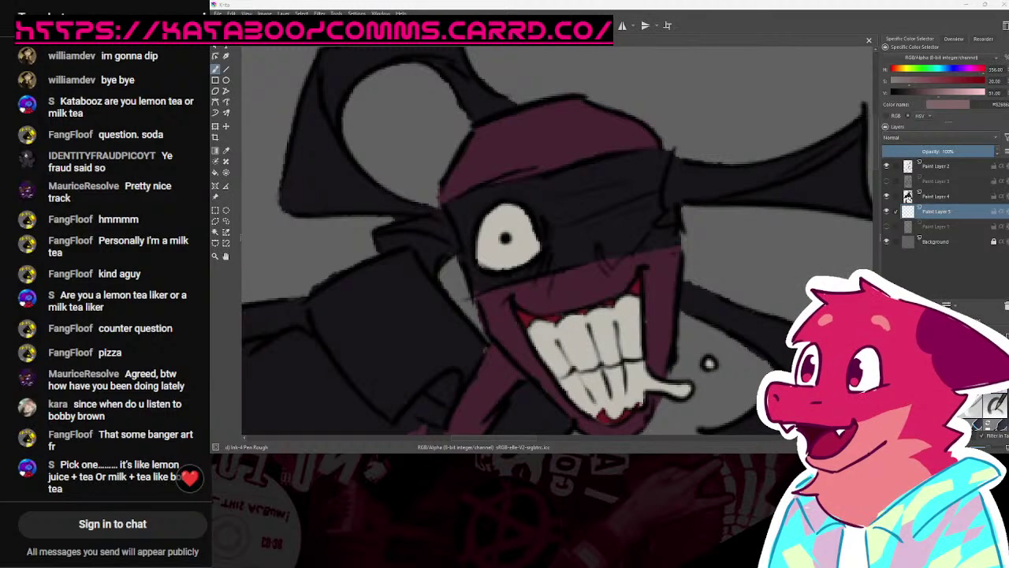
drag(486, 194, 499, 185)
scroll(499, 190, down, 3)
mouse_move(508, 426)
mouse_down()
mouse_move(533, 370)
mouse_move(536, 159)
mouse_move(566, 92)
mouse_up()
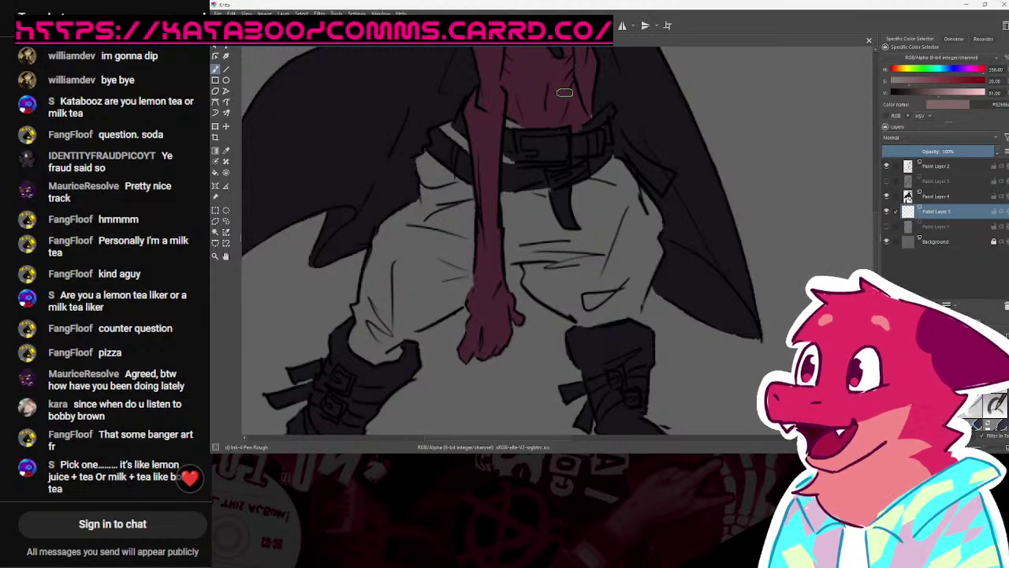
drag(564, 93, 612, 53)
scroll(554, 260, down, 4)
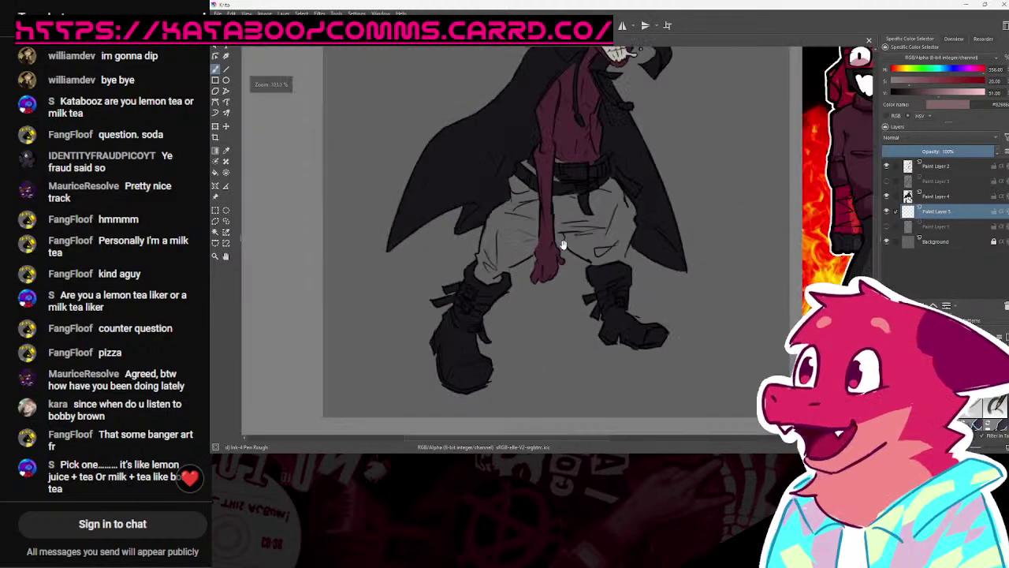
drag(554, 259, 552, 378)
scroll(628, 228, up, 4)
Step: Set the brush color to a bright yellow with hue 49, saturation 86 and value 100
click(904, 73)
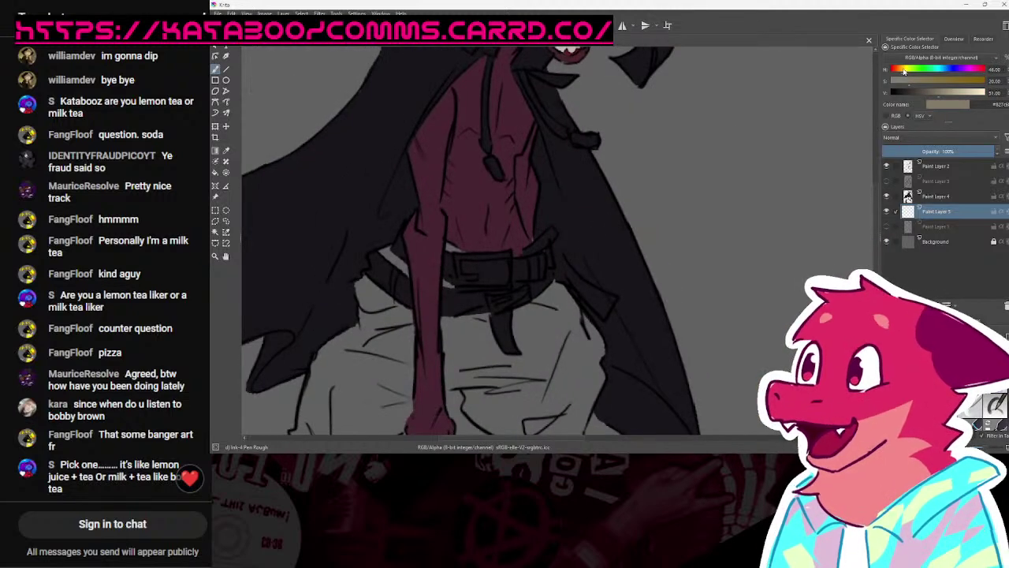
drag(951, 81, 987, 82)
drag(952, 93, 989, 95)
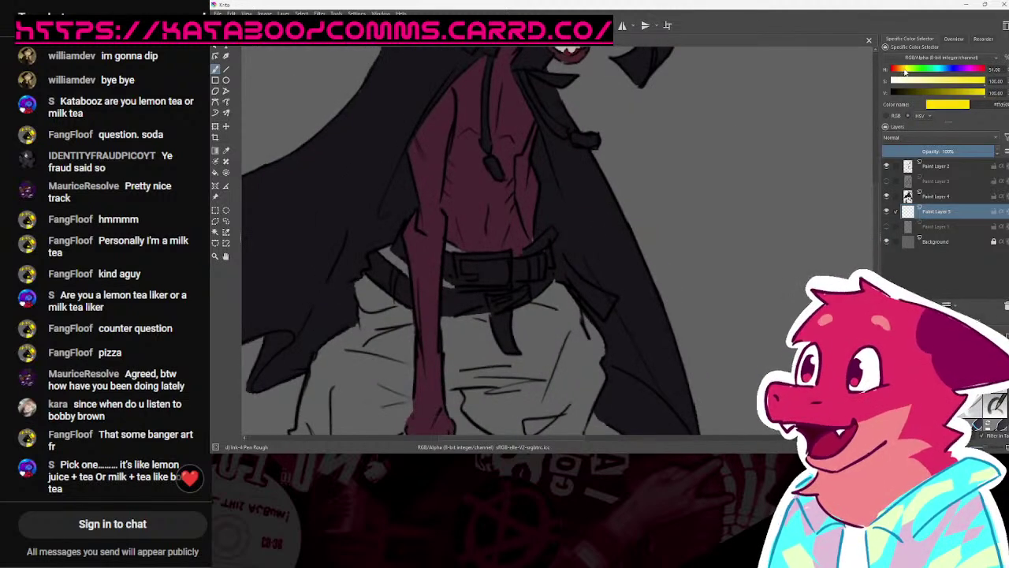
click(974, 82)
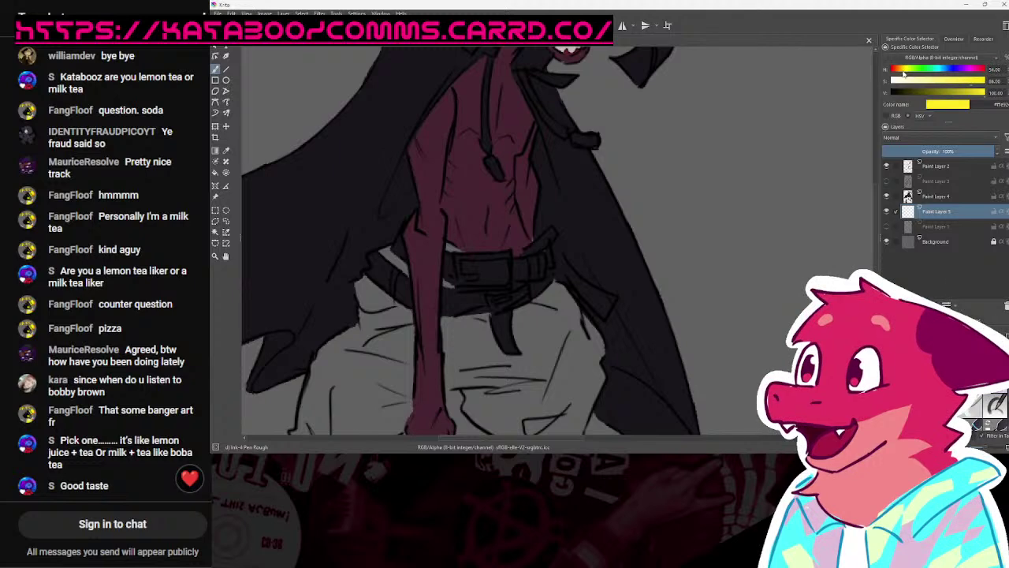
click(905, 73)
Step: Try a yellow stroke on the trousers, save the drawing, and undo the stroke
mouse_move(547, 390)
mouse_down()
mouse_move(574, 347)
mouse_move(595, 426)
mouse_up()
key(ctrl+s)
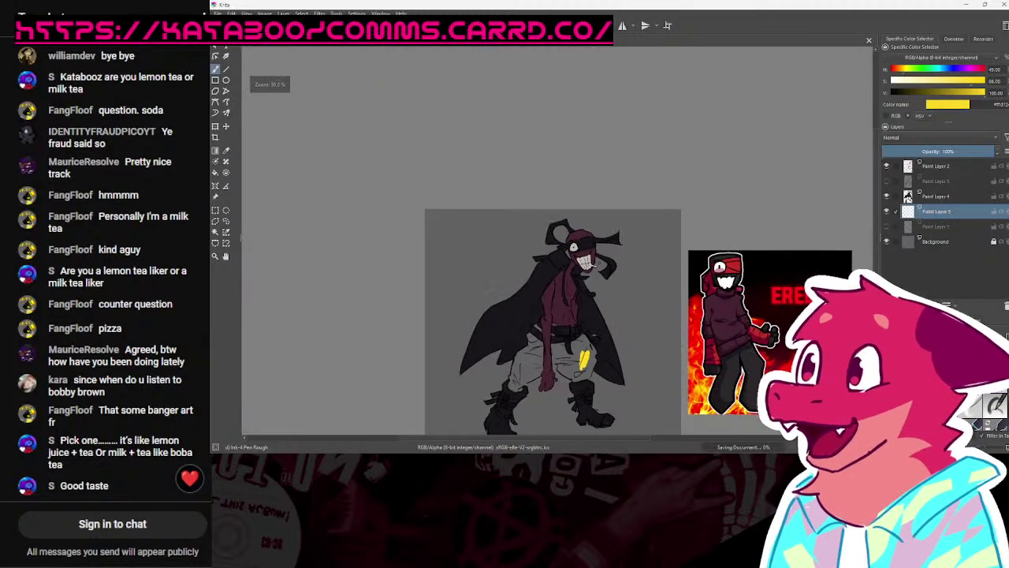
drag(506, 413, 521, 342)
key(ctrl+z)
Step: Change the brush to hue 54 and saturation 84 and paint the lower trouser leg above the two-buckle boot yellow
drag(753, 335, 766, 324)
scroll(766, 324, up, 2)
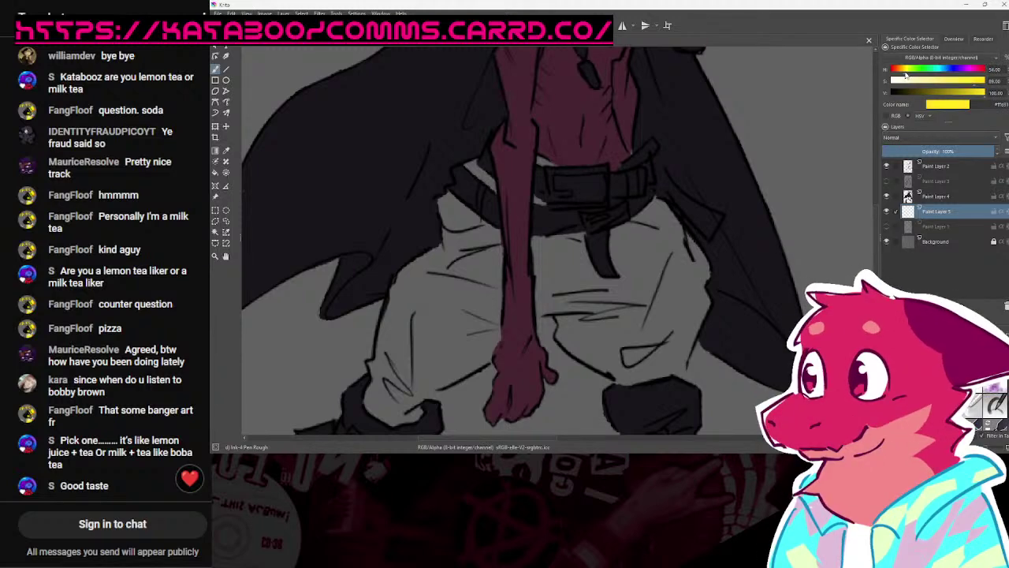
drag(706, 259, 826, 182)
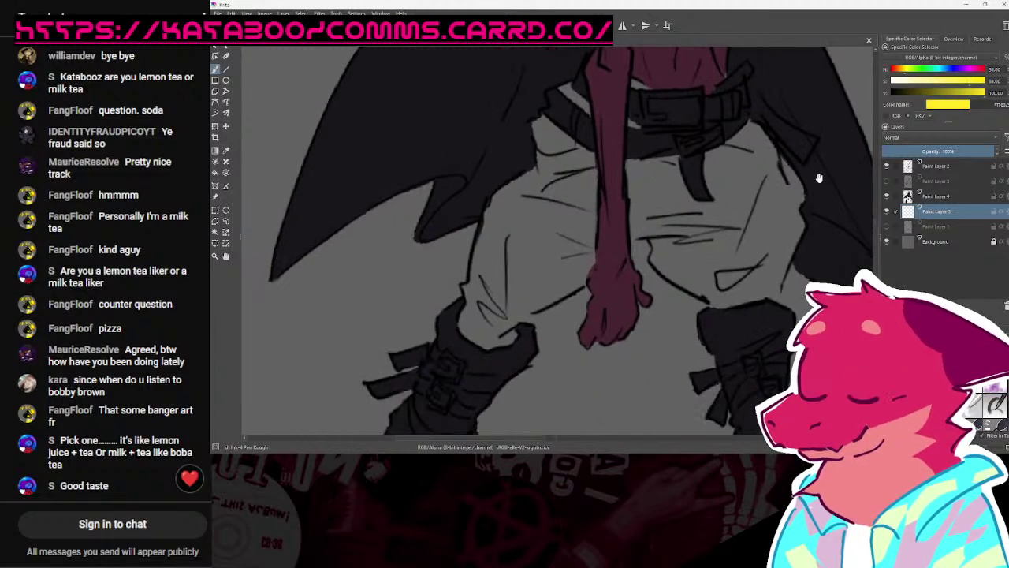
scroll(595, 284, up, 3)
mouse_move(465, 295)
mouse_down()
mouse_move(516, 236)
mouse_move(521, 261)
mouse_move(469, 323)
mouse_move(442, 378)
mouse_move(403, 345)
mouse_move(443, 287)
mouse_up()
scroll(441, 317, up, 3)
drag(474, 269, 468, 316)
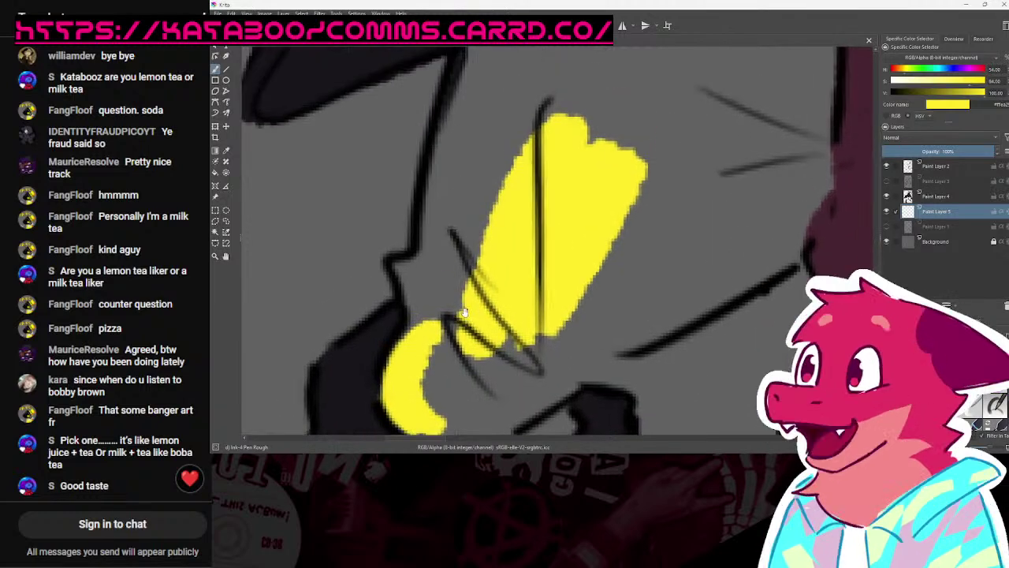
mouse_move(394, 347)
mouse_down()
mouse_move(429, 316)
mouse_move(401, 308)
mouse_move(410, 264)
mouse_move(457, 272)
mouse_move(481, 233)
mouse_up()
drag(500, 309, 517, 205)
Step: Extend the yellow along that trouser leg's outline to the hanging arm and fill the enclosed gap
mouse_move(465, 233)
mouse_down()
mouse_move(431, 290)
mouse_move(473, 353)
mouse_move(517, 360)
mouse_move(574, 340)
mouse_move(575, 312)
mouse_move(597, 306)
mouse_move(582, 293)
mouse_move(777, 164)
mouse_move(689, 300)
mouse_move(742, 279)
mouse_move(763, 225)
mouse_up()
scroll(637, 277, up, 1)
mouse_move(761, 242)
mouse_down()
mouse_move(687, 324)
mouse_move(714, 284)
mouse_move(711, 213)
mouse_up()
scroll(712, 215, down, 2)
scroll(664, 263, up, 2)
mouse_move(484, 276)
mouse_down()
mouse_move(520, 193)
mouse_move(497, 271)
mouse_move(554, 249)
mouse_move(547, 212)
mouse_up()
scroll(676, 268, down, 2)
scroll(704, 272, up, 2)
drag(609, 238, 754, 243)
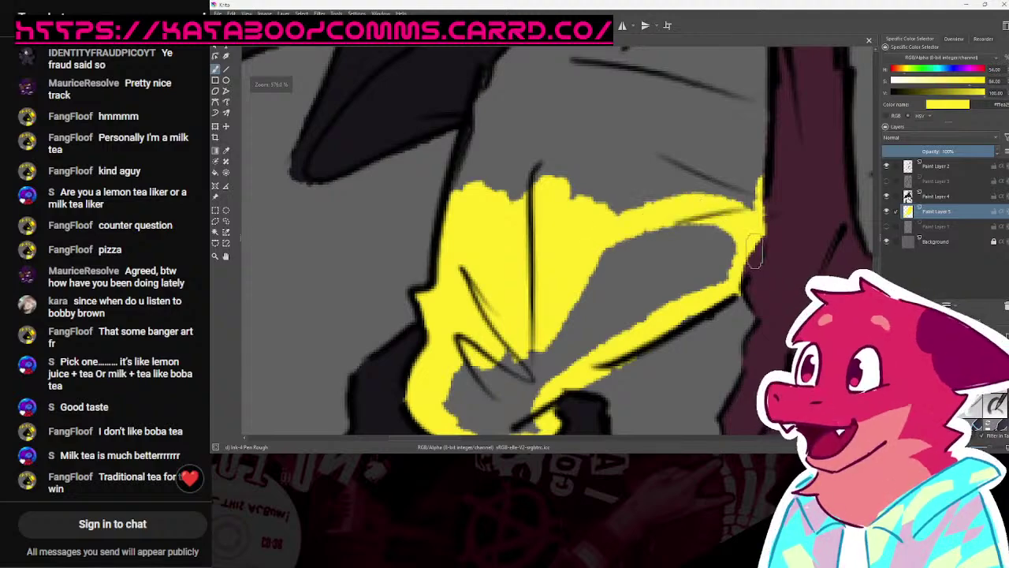
key(f)
click(702, 245)
key(b)
Step: Outline the other trouser leg in yellow from the crotch around the knee and up to the belt
scroll(702, 245, down, 3)
scroll(544, 346, up, 3)
mouse_move(536, 306)
mouse_down()
mouse_move(580, 304)
mouse_move(566, 307)
mouse_move(648, 380)
mouse_up()
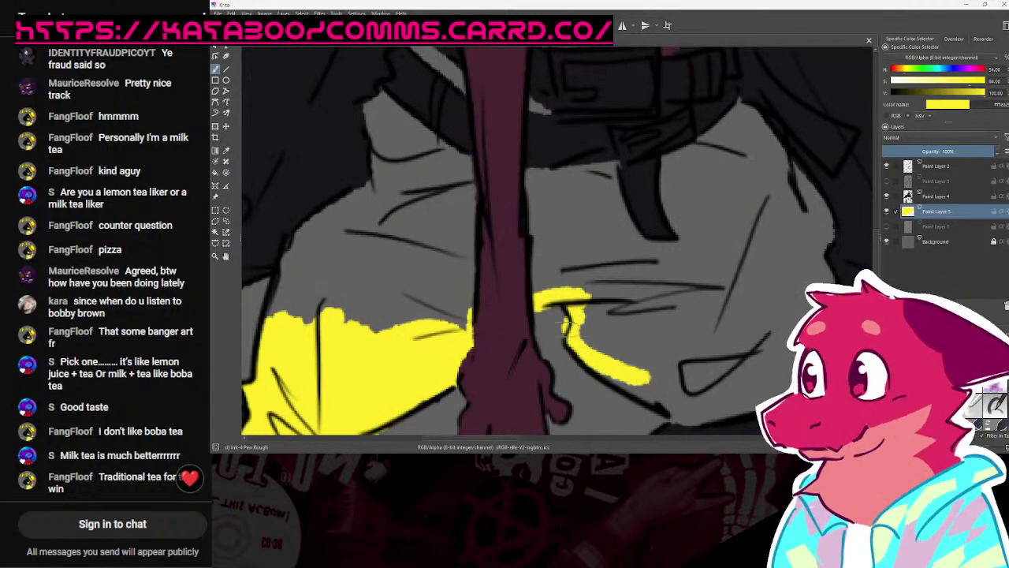
drag(637, 330, 530, 232)
mouse_move(503, 282)
mouse_down()
mouse_move(567, 312)
mouse_move(655, 316)
mouse_move(726, 167)
mouse_move(705, 297)
mouse_up()
mouse_move(699, 306)
mouse_down()
mouse_move(688, 233)
mouse_move(664, 194)
mouse_move(742, 204)
mouse_move(694, 164)
mouse_move(775, 167)
mouse_up()
scroll(772, 165, down, 1)
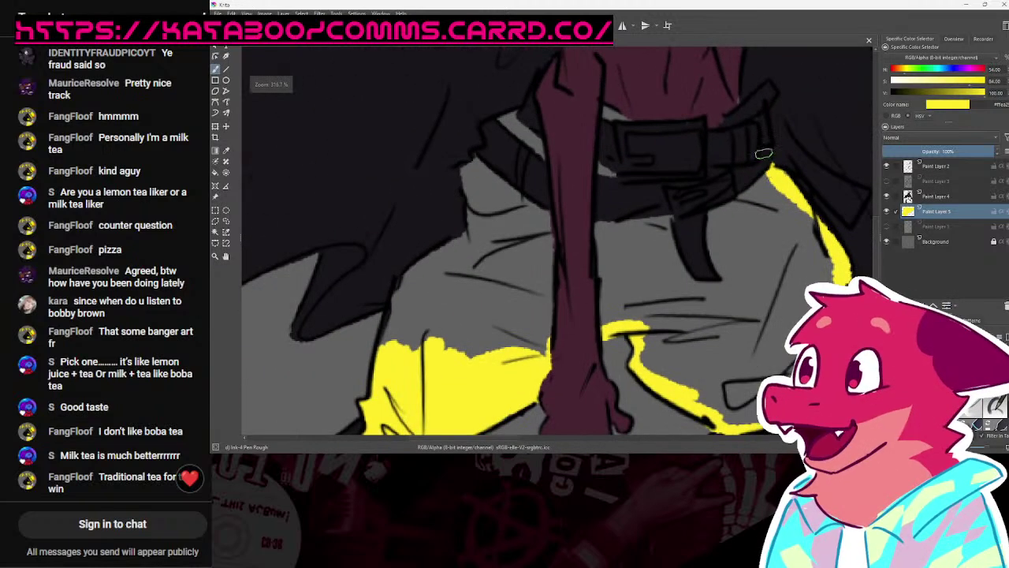
Step: Add yellow to the waistband gaps and hip edge, complete the trousers' fill, and save the drawing
drag(629, 118, 604, 107)
drag(521, 111, 503, 122)
drag(465, 160, 470, 197)
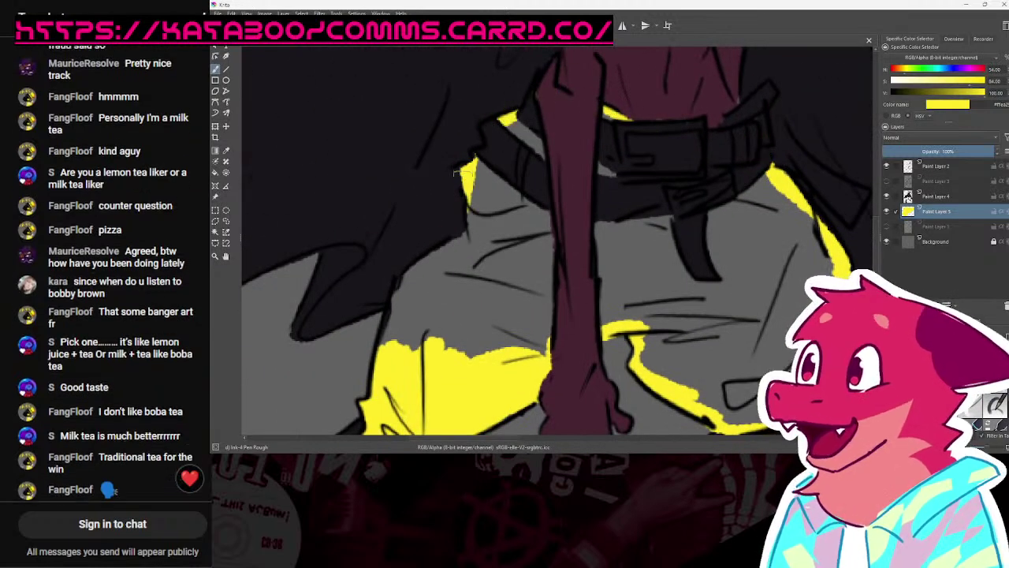
scroll(734, 214, down, 5)
key(ctrl+s)
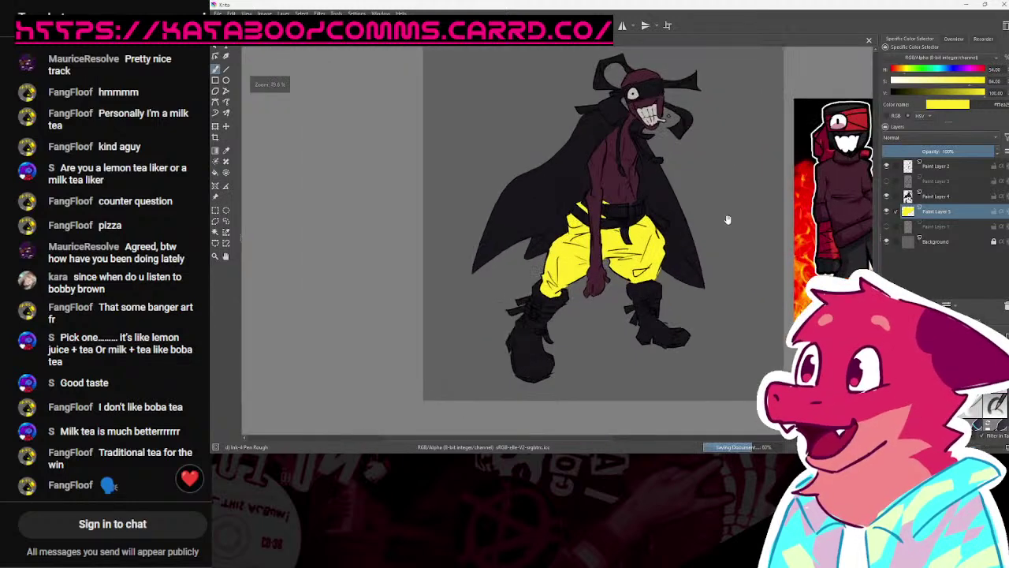
Step: Select the yellow trousers by color and open the HSV/HSL adjustment for them
scroll(734, 214, up, 3)
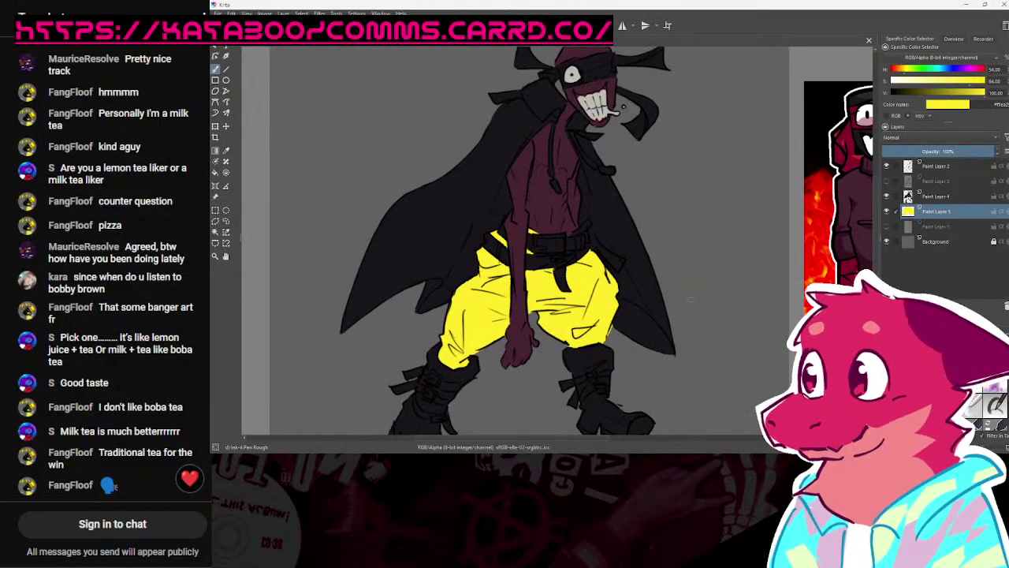
scroll(594, 311, up, 2)
drag(596, 311, 594, 342)
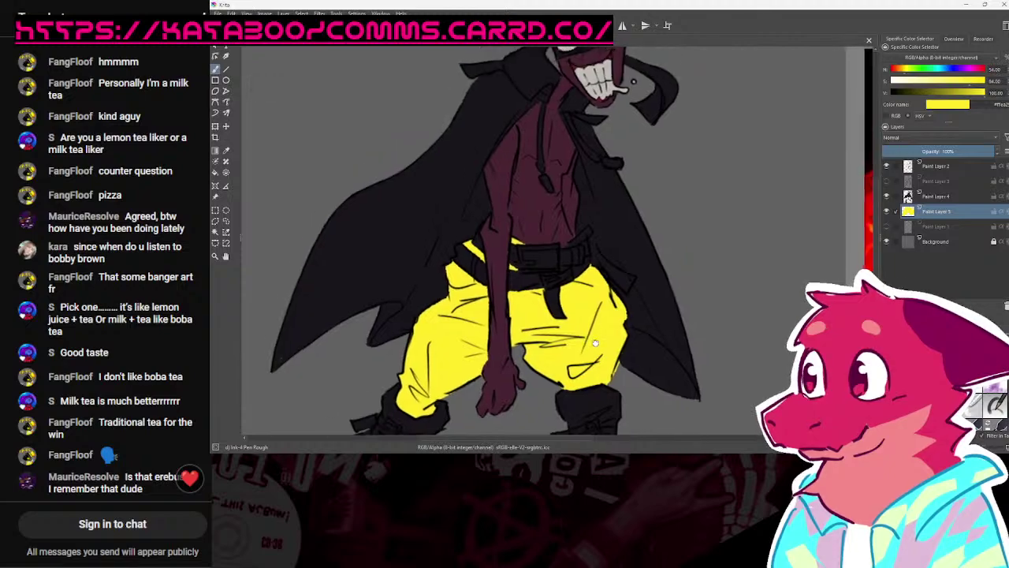
scroll(593, 342, down, 5)
scroll(647, 331, up, 4)
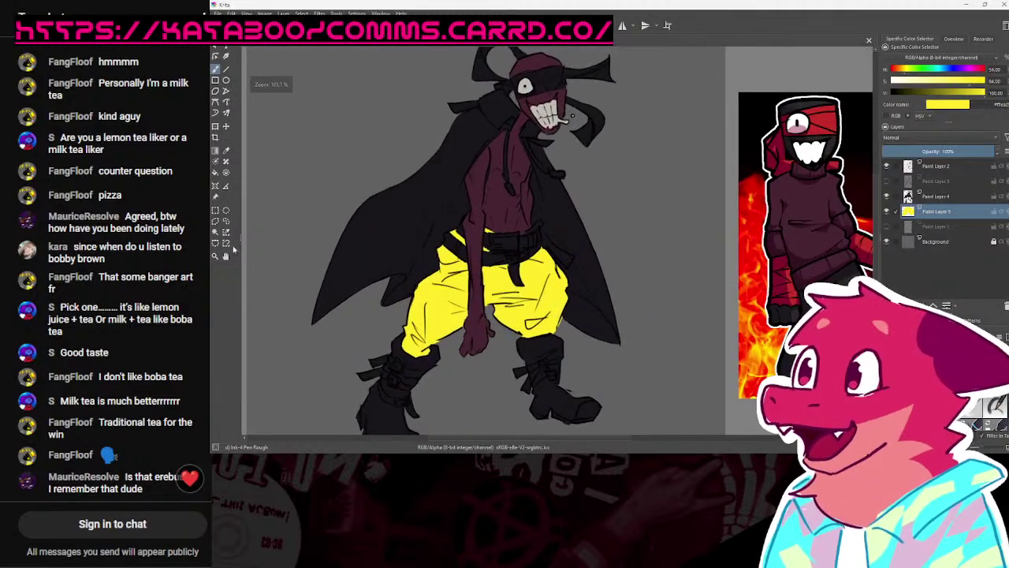
click(226, 233)
click(546, 287)
drag(586, 289, 569, 335)
scroll(569, 335, up, 4)
key(ctrl+u)
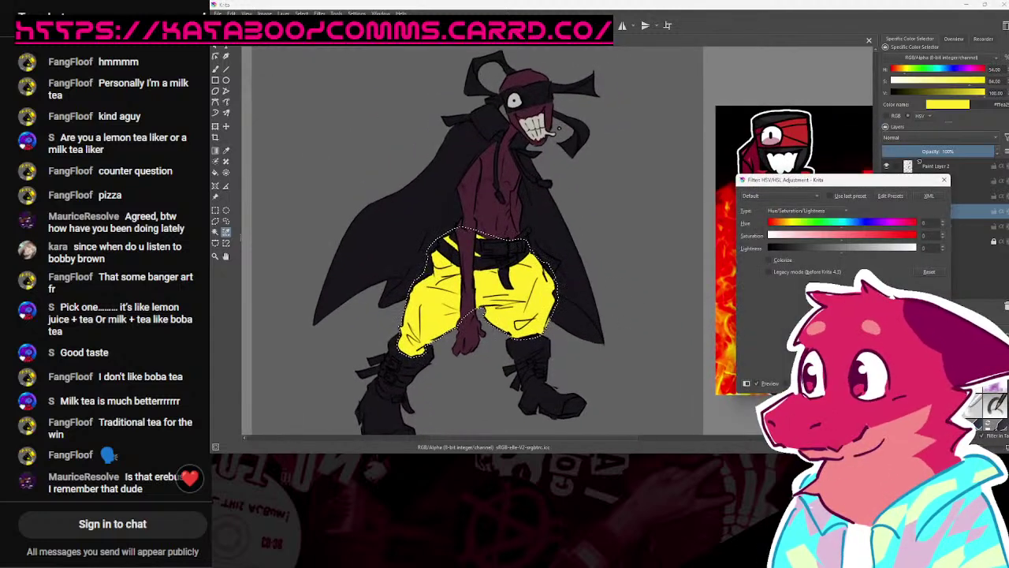
Step: Recolor the selected trousers red with a hue shift of -50 and reduced lightness, and apply the adjustment
drag(853, 252, 810, 239)
click(825, 236)
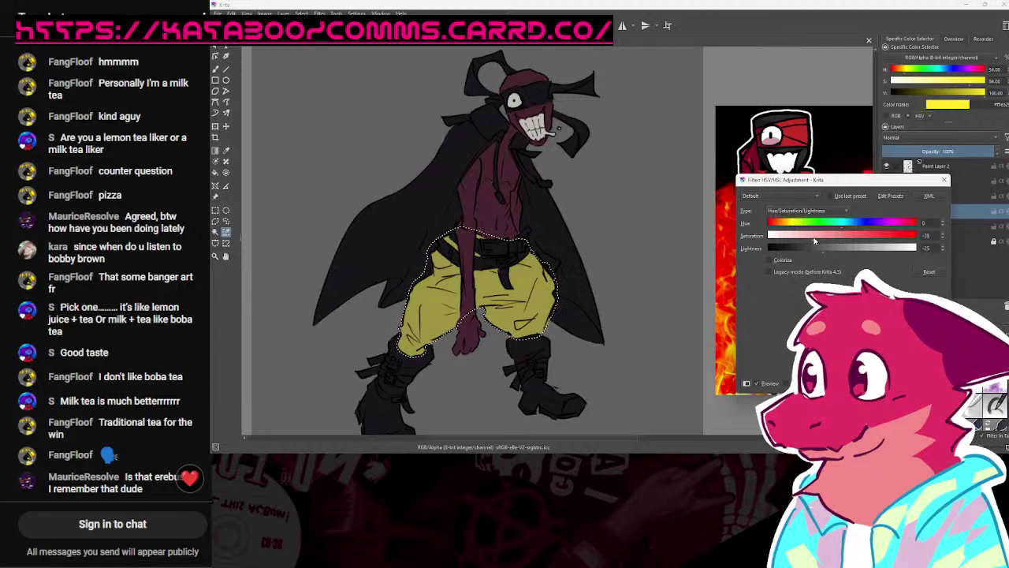
drag(815, 238, 838, 240)
drag(779, 223, 824, 227)
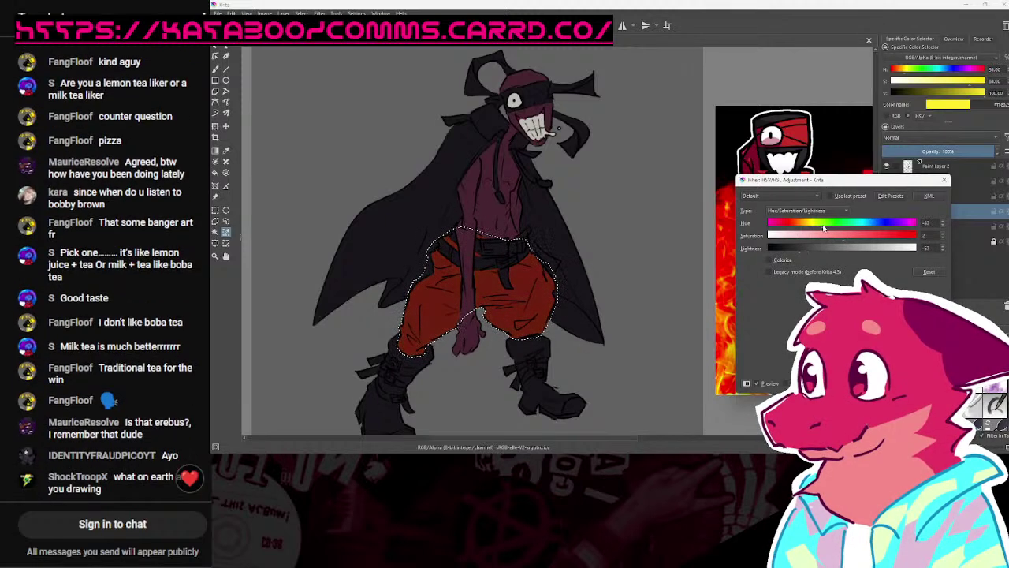
click(814, 249)
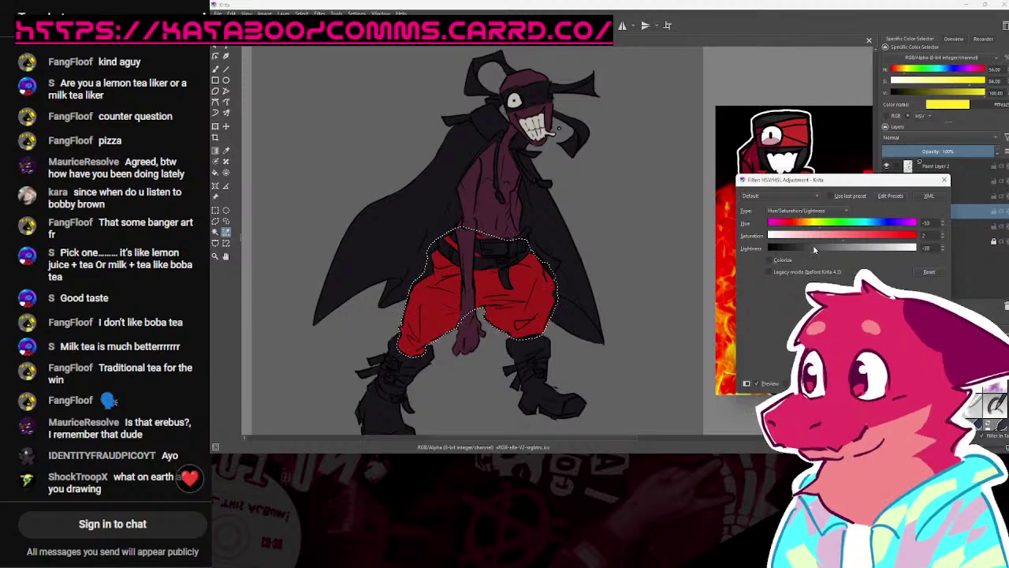
click(838, 239)
click(885, 383)
Step: Clear the trousers selection and save the recolored drawing
scroll(662, 317, down, 4)
key(ctrl+a)
key(ctrl+s)
scroll(678, 260, up, 4)
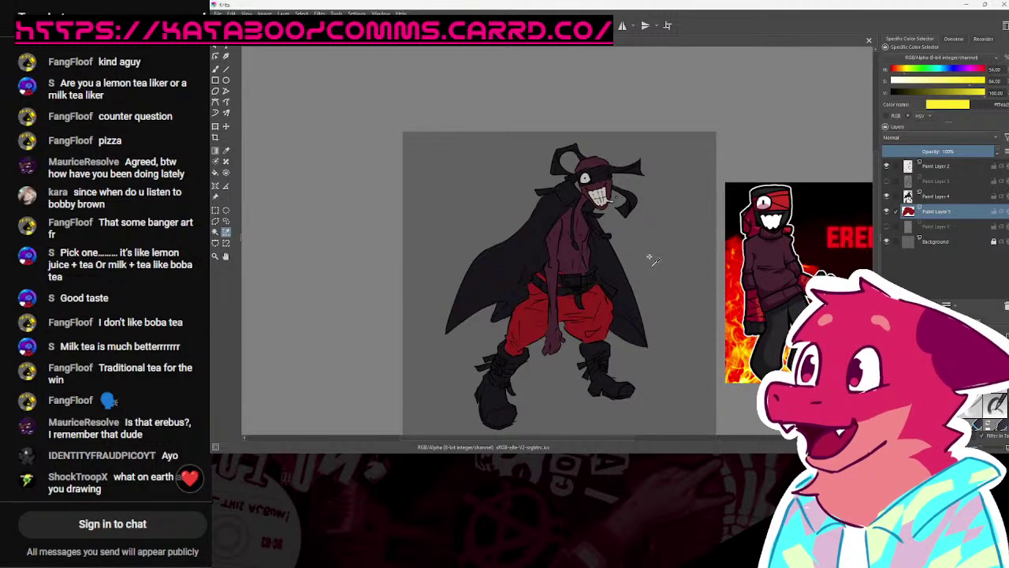
drag(617, 197, 571, 181)
key(ctrl+s)
Step: Sample the trousers' red as the brush color and merge Paint Layer 4 with the layer below
drag(568, 342, 568, 276)
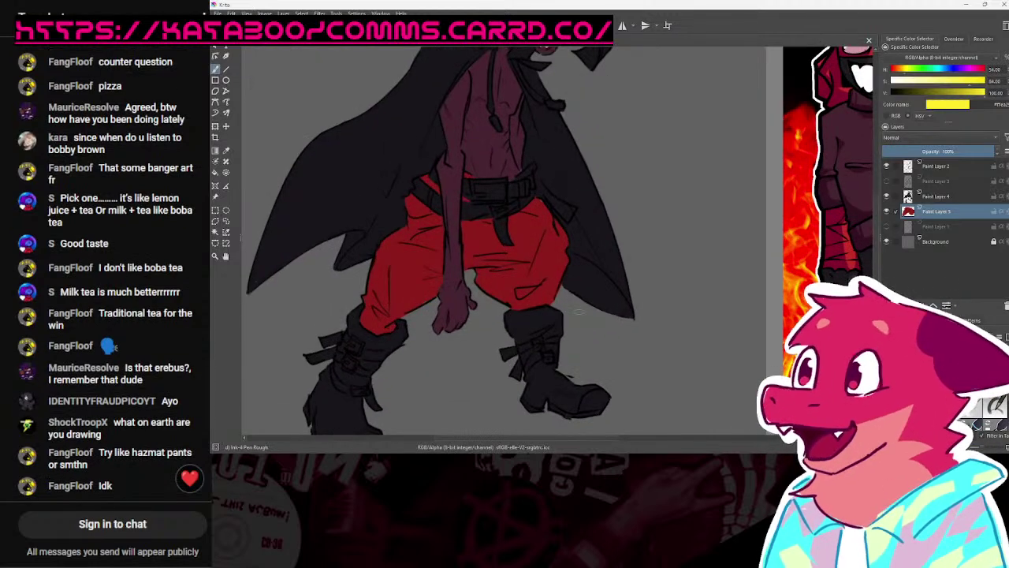
mouse_move(545, 304)
mouse_down()
mouse_move(541, 273)
mouse_move(557, 324)
mouse_move(596, 368)
mouse_move(557, 223)
mouse_up()
ctrl+click(541, 273)
scroll(557, 223, up, 1)
scroll(625, 270, down, 5)
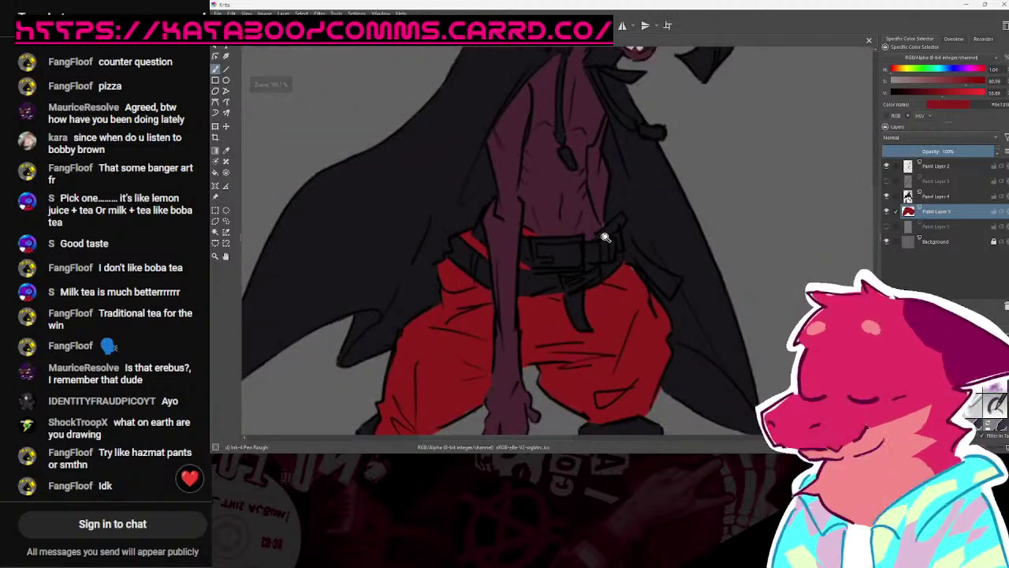
scroll(601, 252, up, 3)
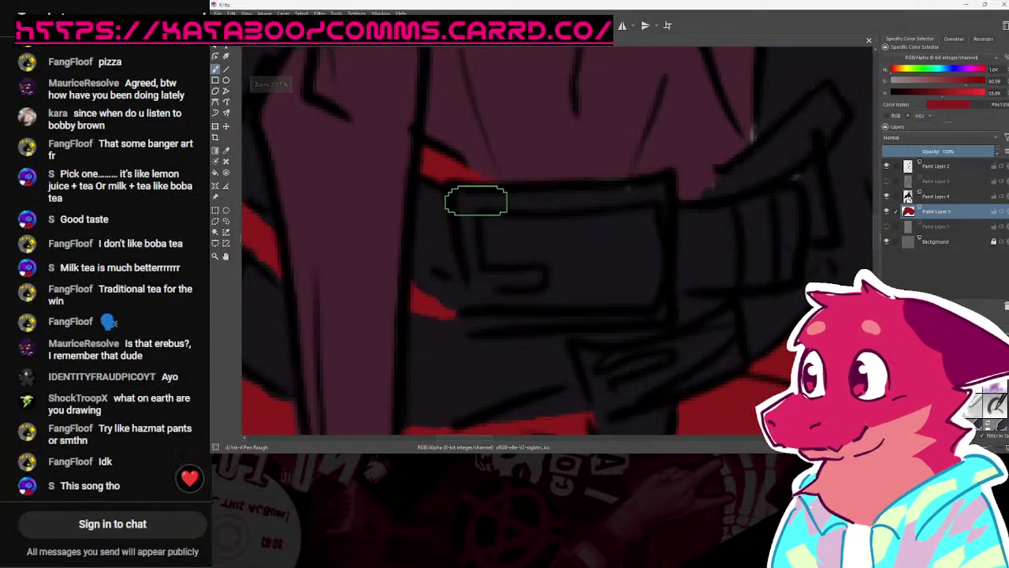
scroll(779, 178, down, 2)
right_click(922, 196)
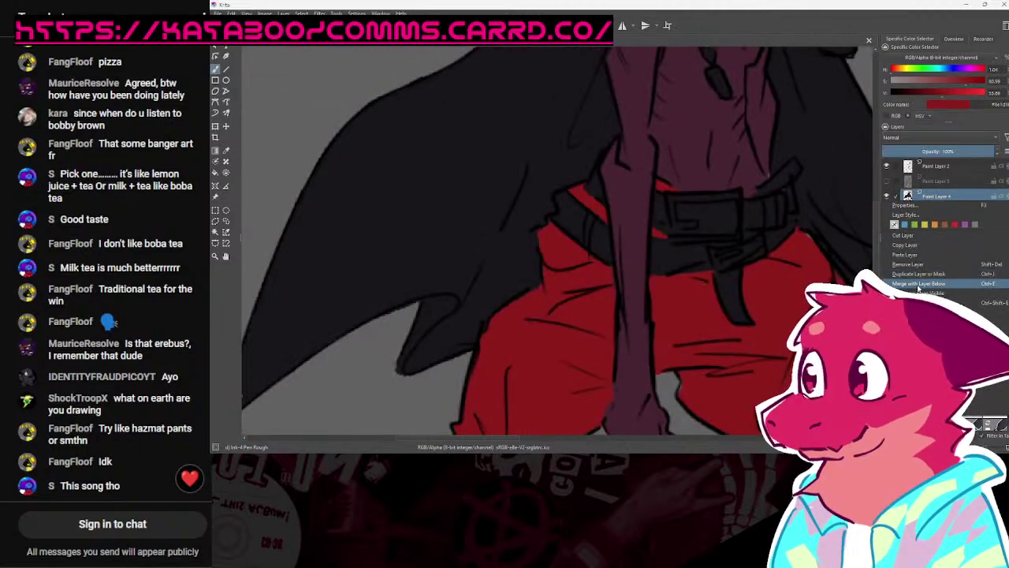
Step: Paint the frame and prong of the main belt buckle red
scroll(619, 288, up, 5)
mouse_move(483, 261)
mouse_down()
mouse_move(477, 167)
mouse_move(596, 171)
mouse_up()
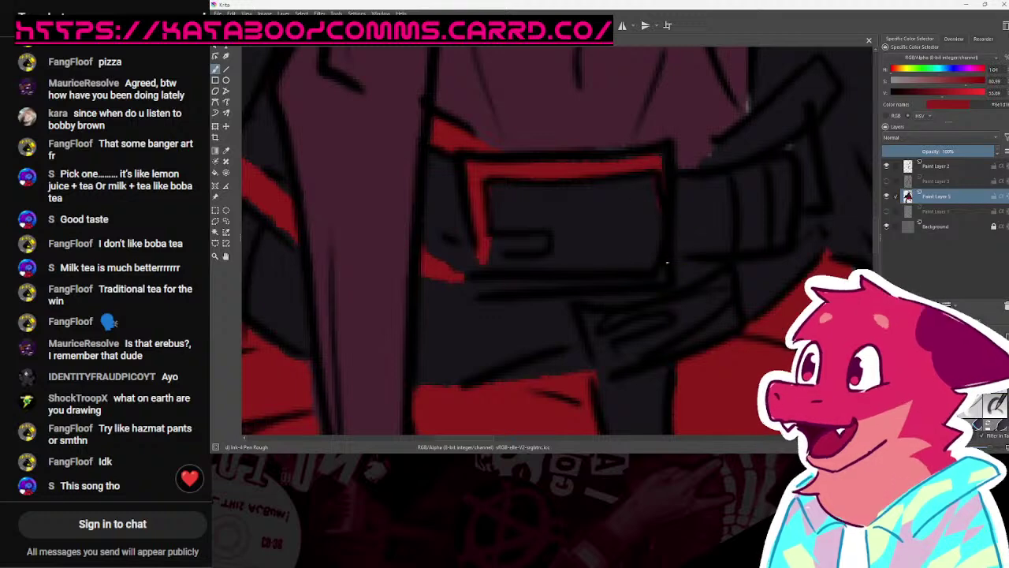
drag(484, 269, 647, 281)
drag(480, 243, 547, 241)
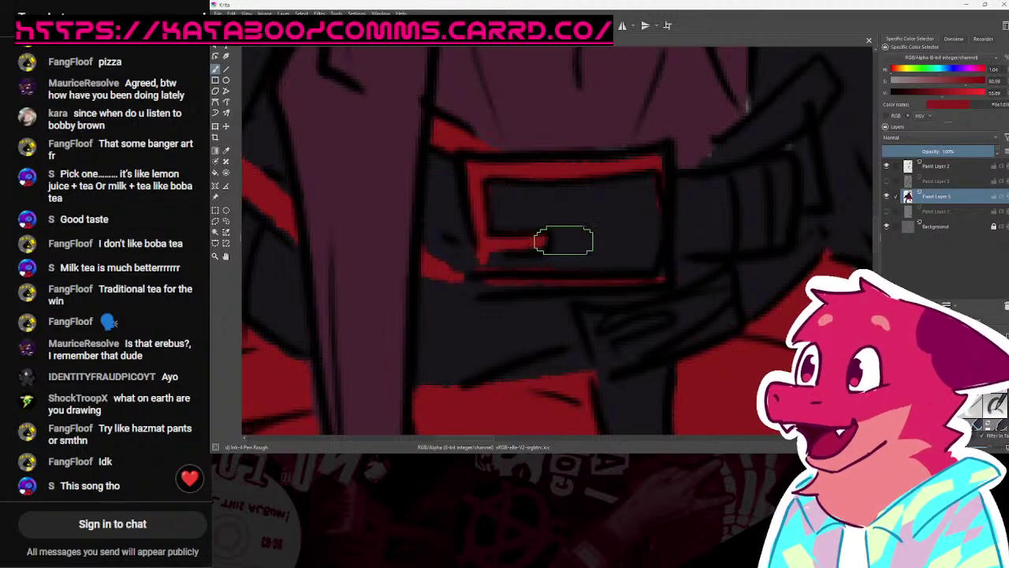
Step: Paint the small buckle on the hanging belt strap red and save the drawing
drag(620, 351, 591, 300)
mouse_move(599, 375)
mouse_down()
mouse_move(570, 295)
mouse_move(689, 287)
mouse_move(599, 370)
mouse_move(708, 312)
mouse_up()
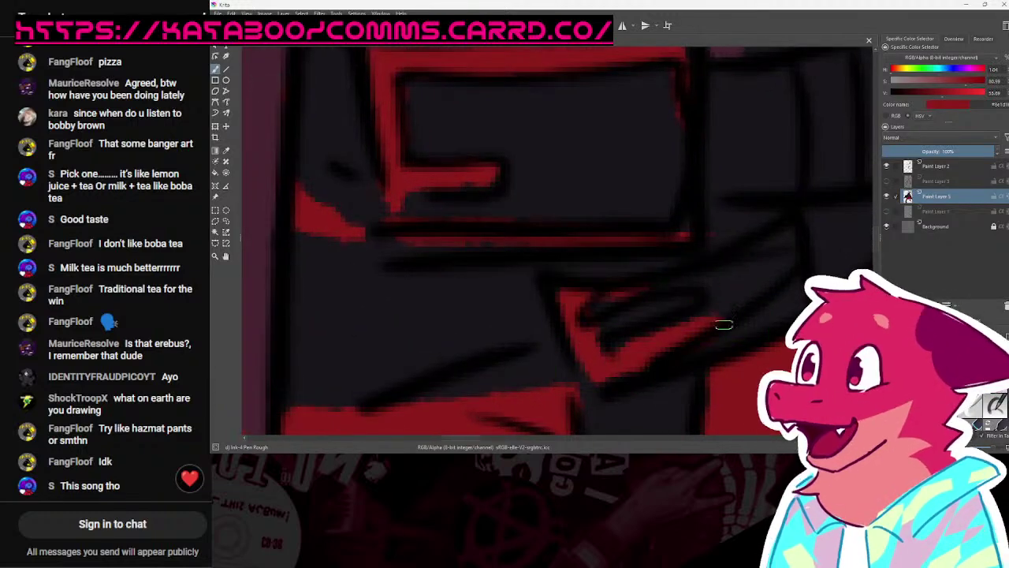
mouse_move(644, 273)
mouse_down()
mouse_move(737, 275)
mouse_move(761, 304)
mouse_move(788, 299)
mouse_move(785, 243)
mouse_move(752, 389)
mouse_move(757, 307)
mouse_move(685, 282)
mouse_up()
scroll(780, 252, down, 6)
key(ctrl+s)
scroll(688, 307, down, 2)
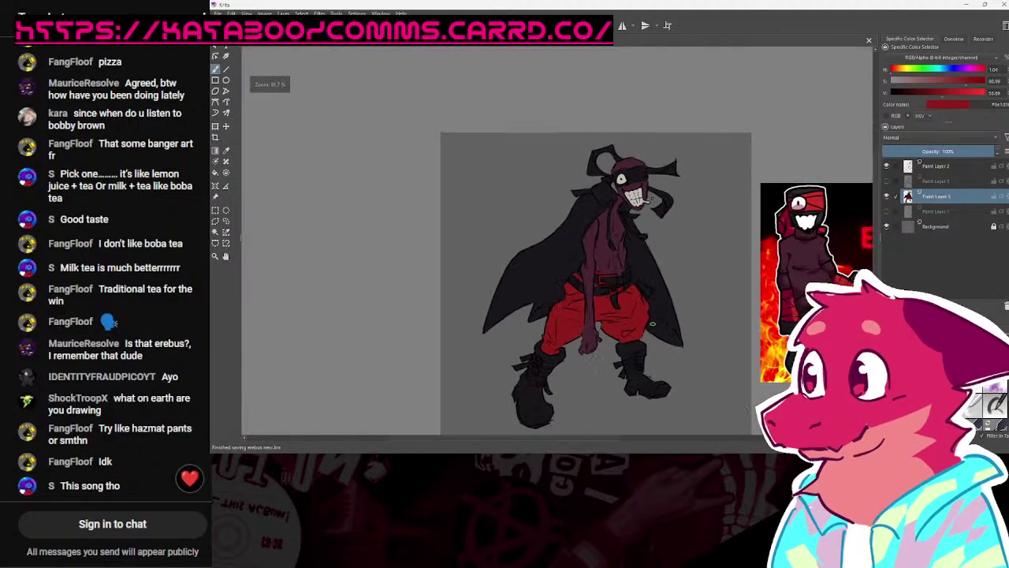
Step: Paint the two upper strap buckles on the larger front boot red and save the drawing
scroll(574, 360, up, 12)
mouse_move(516, 314)
mouse_down()
mouse_move(597, 360)
mouse_move(654, 299)
mouse_move(625, 226)
mouse_move(559, 182)
mouse_move(542, 215)
mouse_up()
drag(553, 259, 569, 269)
mouse_move(597, 254)
mouse_down()
mouse_move(604, 264)
mouse_move(573, 376)
mouse_up()
mouse_move(527, 229)
mouse_down()
mouse_move(599, 132)
mouse_move(623, 144)
mouse_move(696, 198)
mouse_move(651, 317)
mouse_up()
drag(606, 225, 558, 192)
mouse_move(637, 205)
mouse_down()
mouse_move(628, 352)
mouse_move(583, 361)
mouse_up()
key(ctrl+s)
Step: Paint the ankle strap buckle of the same boot red
drag(597, 293, 597, 250)
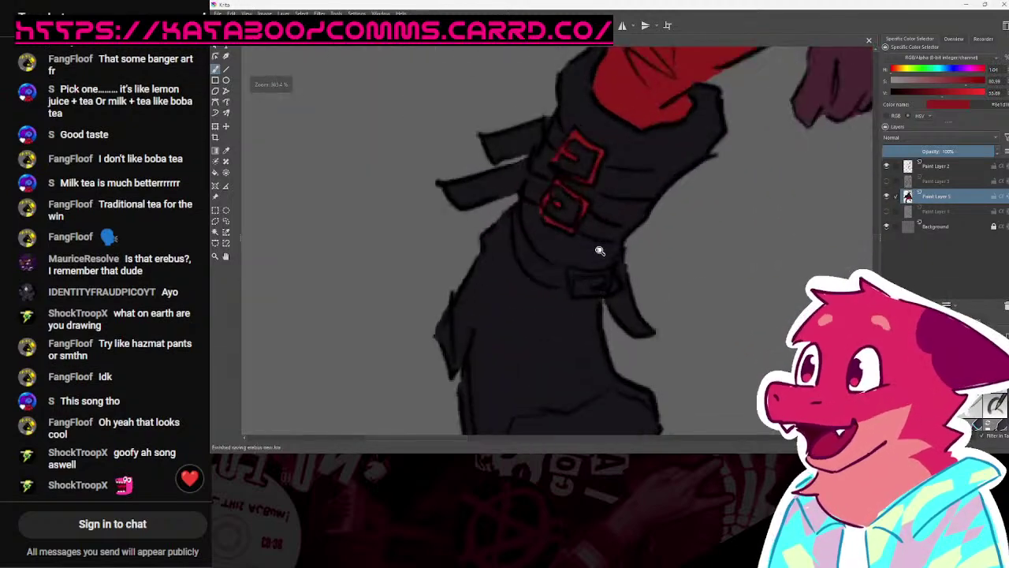
scroll(598, 251, up, 6)
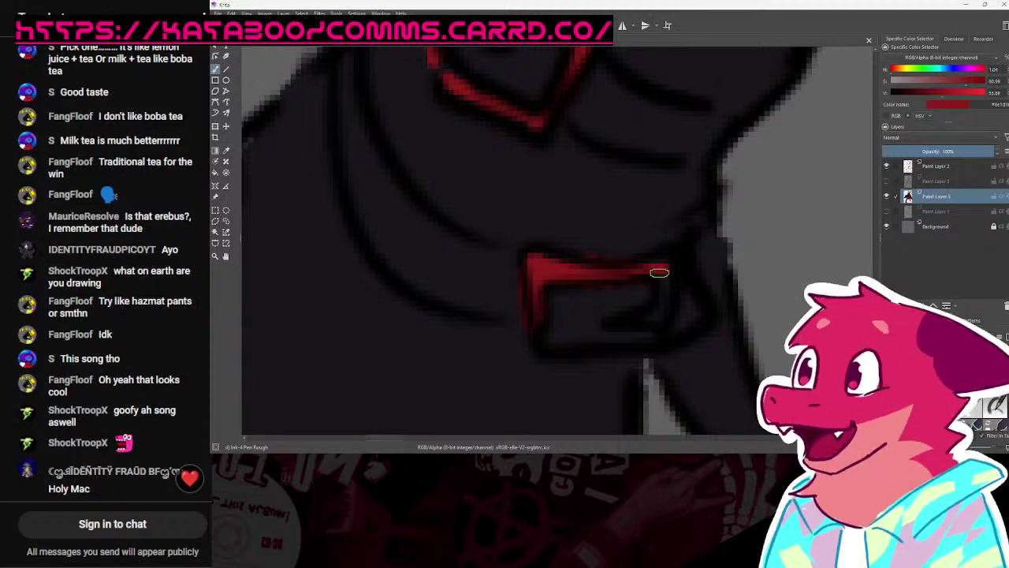
drag(716, 279, 662, 329)
Step: Paint the two strap buckles on the other boot red and save the drawing
drag(820, 311, 604, 311)
scroll(629, 262, up, 6)
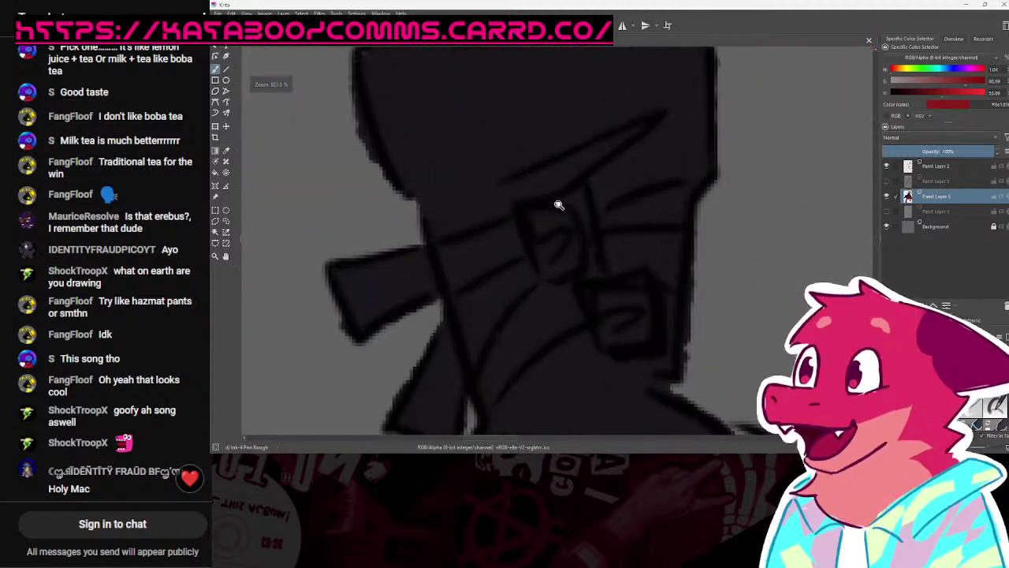
drag(577, 256, 536, 268)
drag(617, 266, 591, 216)
key(ctrl+s)
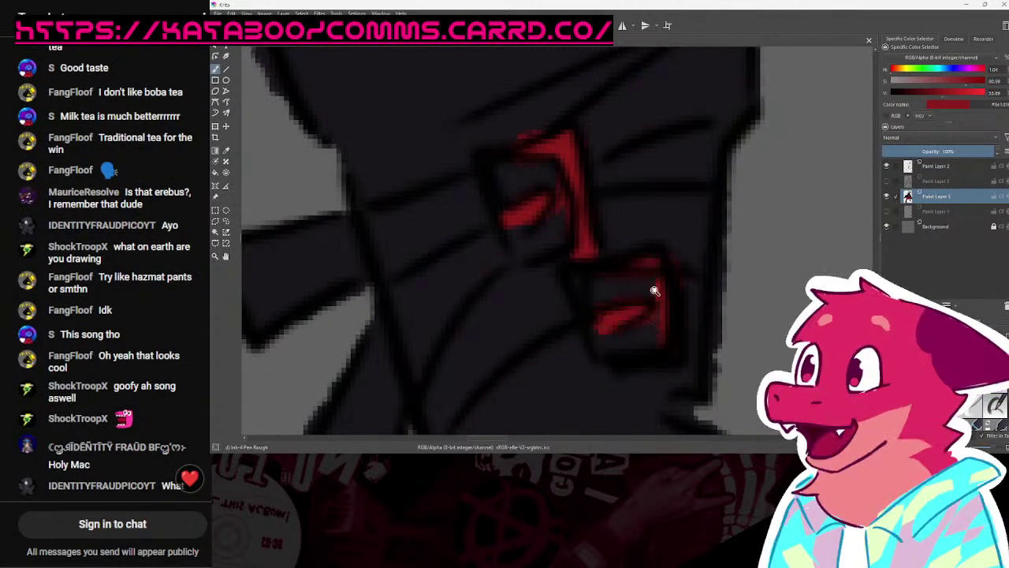
Step: Paint the narrow belt loop on the outer hip beside the hanging arm red and save the drawing
scroll(622, 299, down, 6)
scroll(643, 277, up, 6)
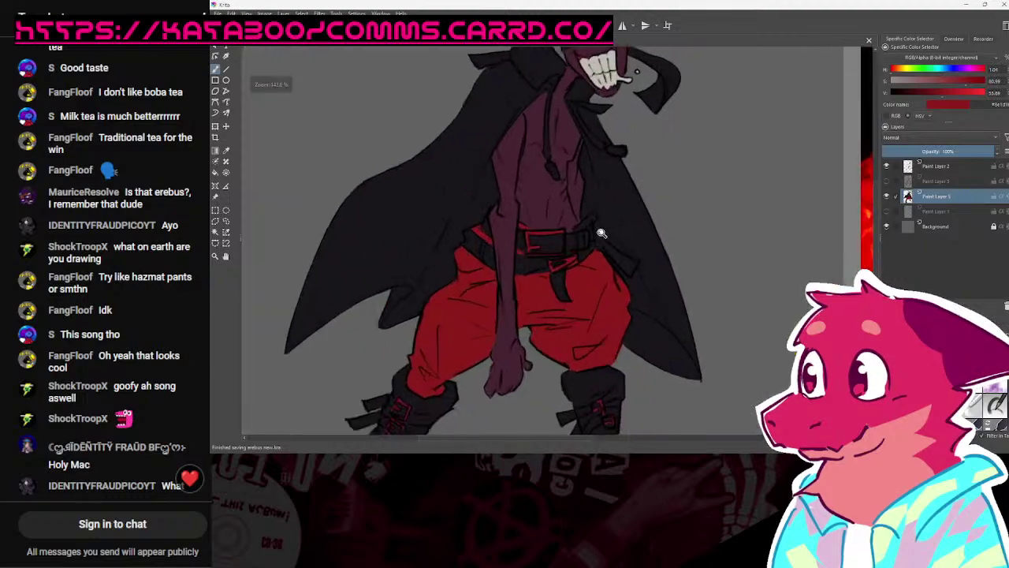
scroll(590, 249, down, 3)
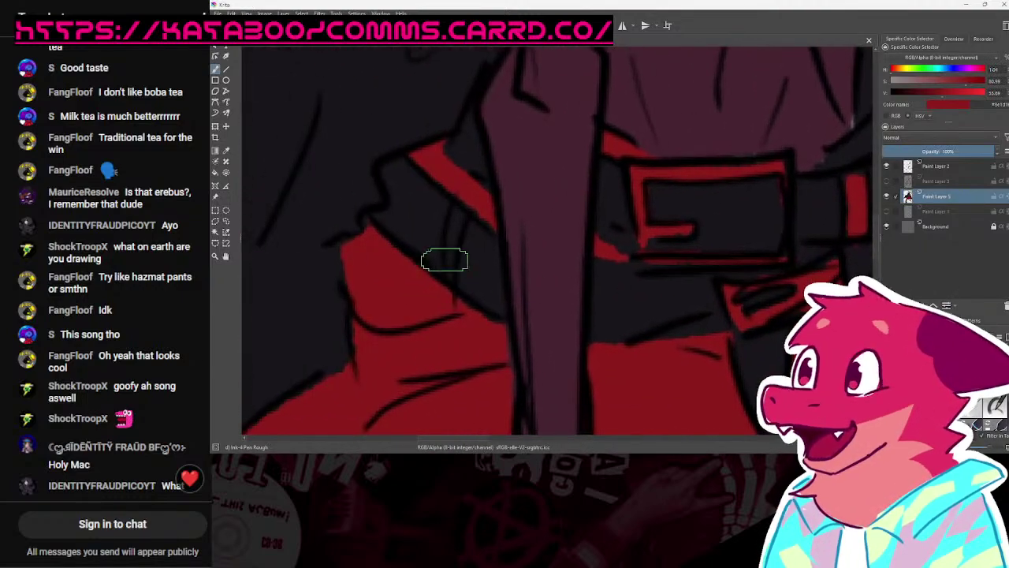
scroll(622, 249, down, 3)
scroll(592, 219, up, 5)
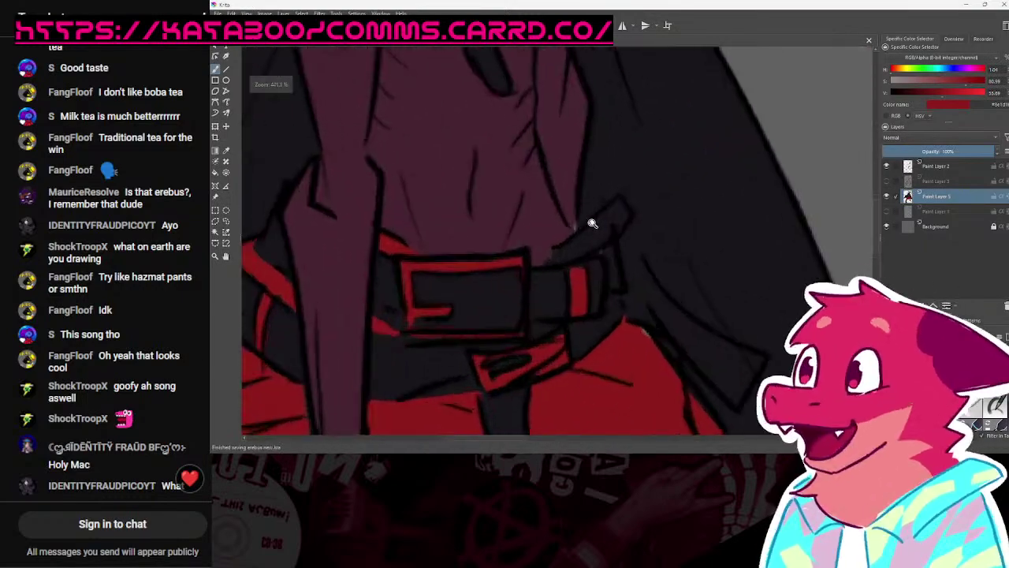
Step: Paint the tips of both hanging cape cords red and save the drawing
scroll(631, 252, down, 6)
scroll(564, 257, up, 6)
drag(500, 286, 509, 314)
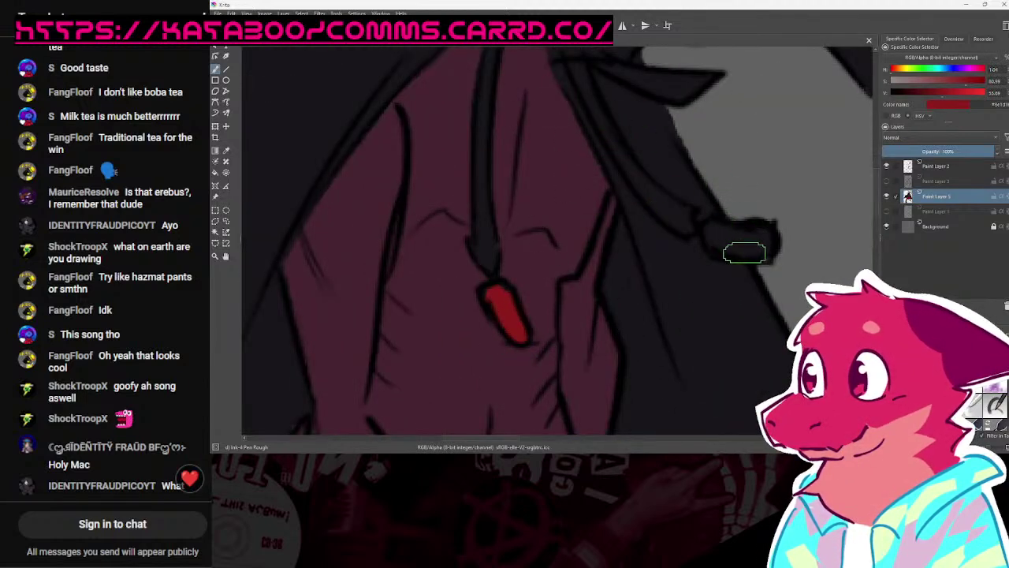
drag(743, 251, 734, 240)
scroll(768, 237, down, 5)
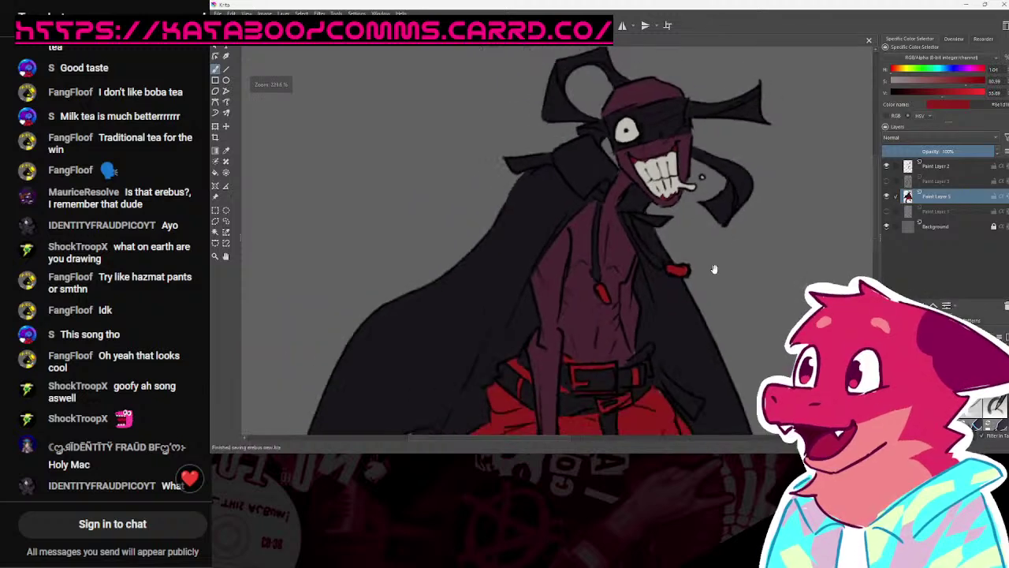
Step: Paint a red stripe along the lower hem of the cape's wide side, including its folded corner
scroll(705, 273, up, 2)
scroll(704, 201, down, 1)
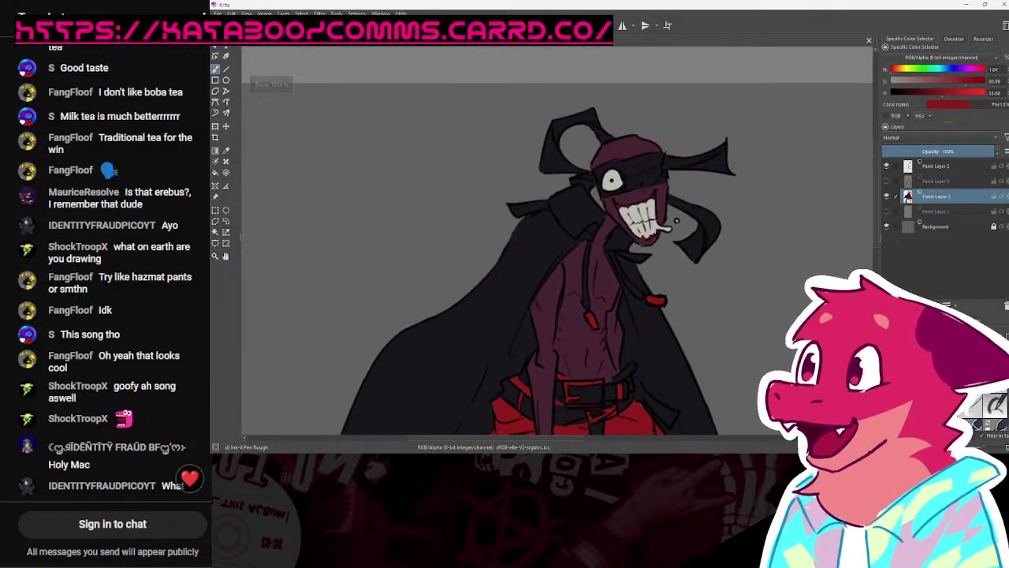
scroll(594, 133, up, 2)
scroll(671, 190, down, 4)
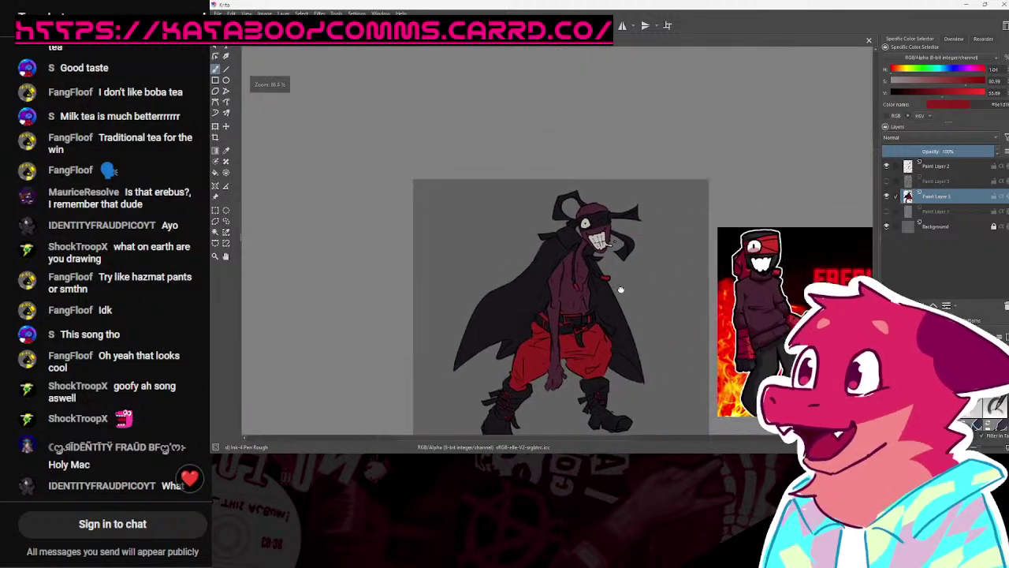
scroll(576, 246, up, 5)
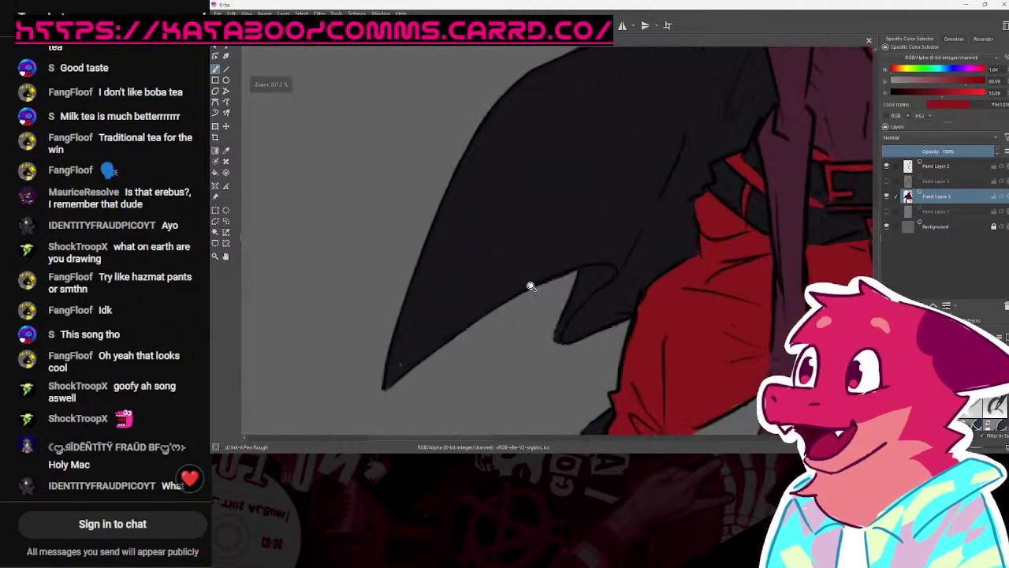
mouse_move(374, 365)
mouse_down()
mouse_move(524, 264)
mouse_move(625, 242)
mouse_up()
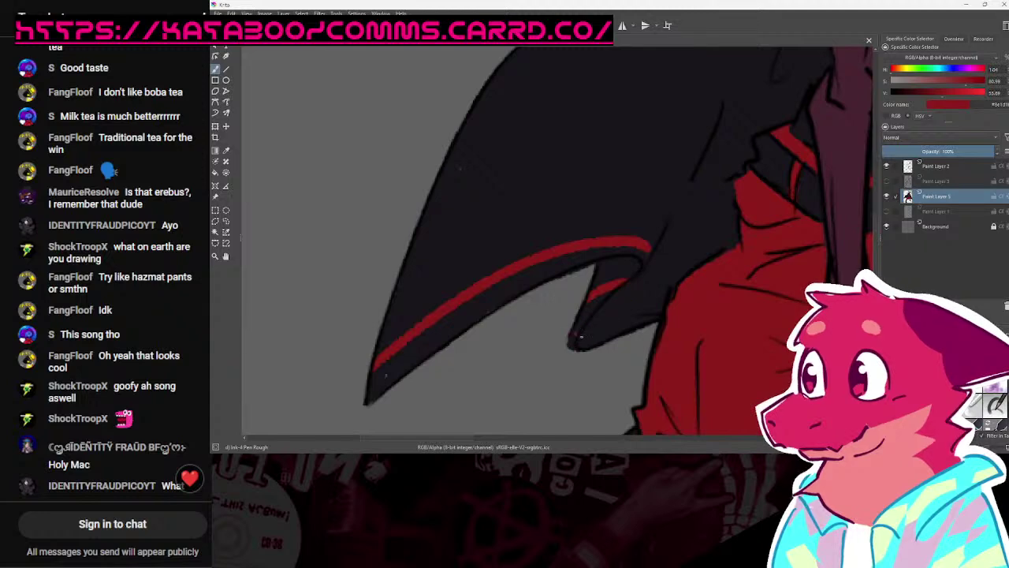
scroll(668, 300, down, 4)
scroll(635, 223, up, 4)
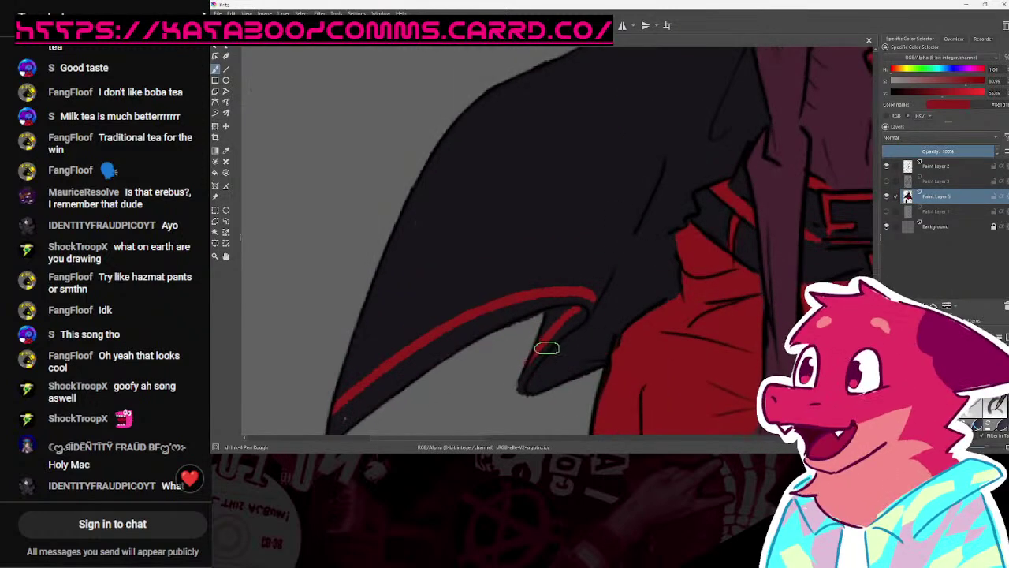
scroll(637, 348, down, 4)
Step: Paint red hem stripes on the narrow cape side behind the trousers and save the drawing
scroll(604, 294, up, 6)
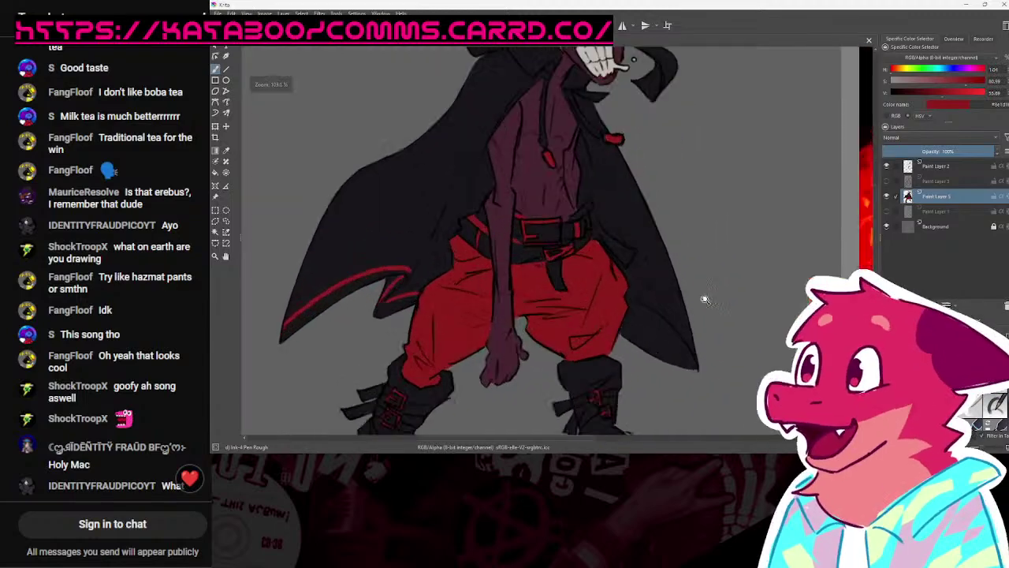
drag(559, 263, 733, 359)
mouse_move(758, 302)
mouse_down()
mouse_move(706, 229)
mouse_move(600, 149)
mouse_up()
scroll(600, 150, down, 4)
key(ctrl+s)
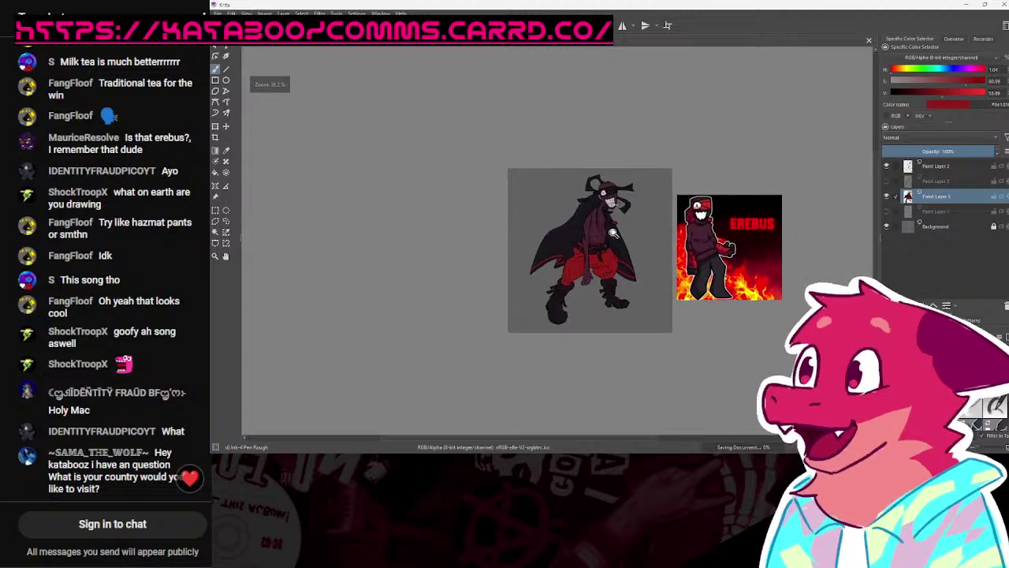
Step: Paint a red stripe across both flaps of the cape's collar and save the drawing
scroll(520, 156, up, 4)
scroll(520, 155, up, 5)
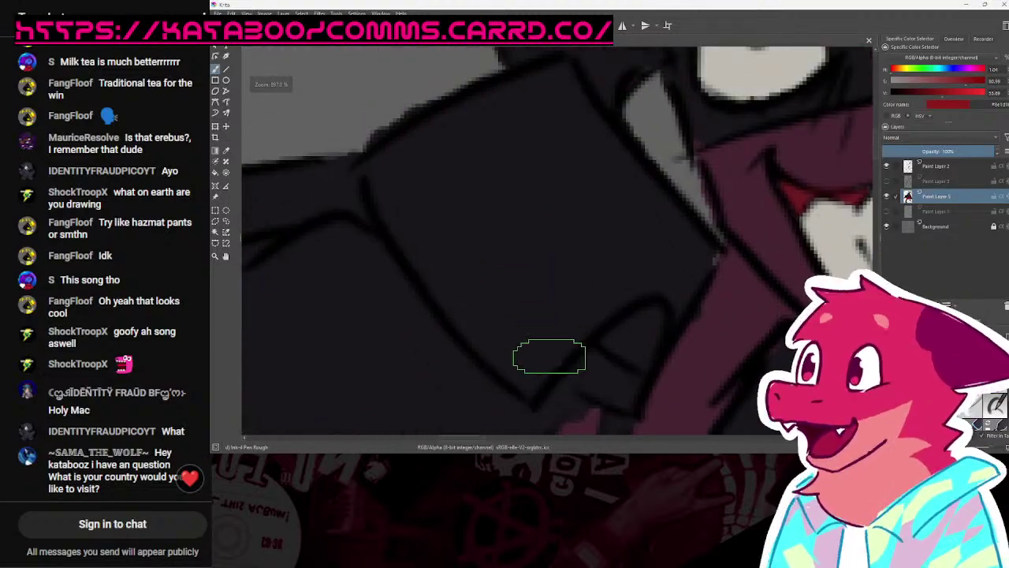
scroll(467, 258, down, 4)
scroll(489, 240, up, 6)
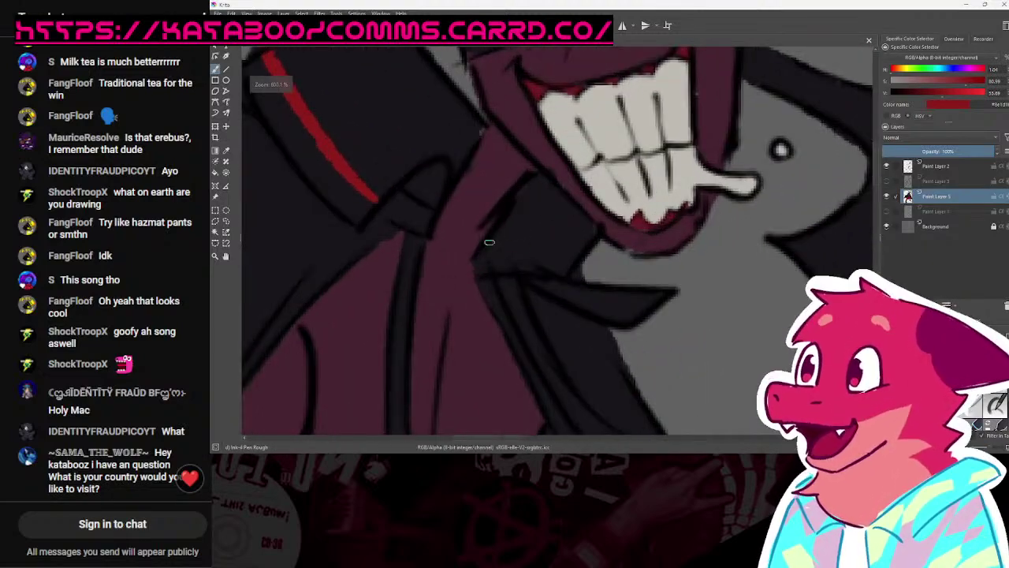
scroll(576, 252, down, 7)
scroll(648, 289, up, 2)
key(ctrl+s)
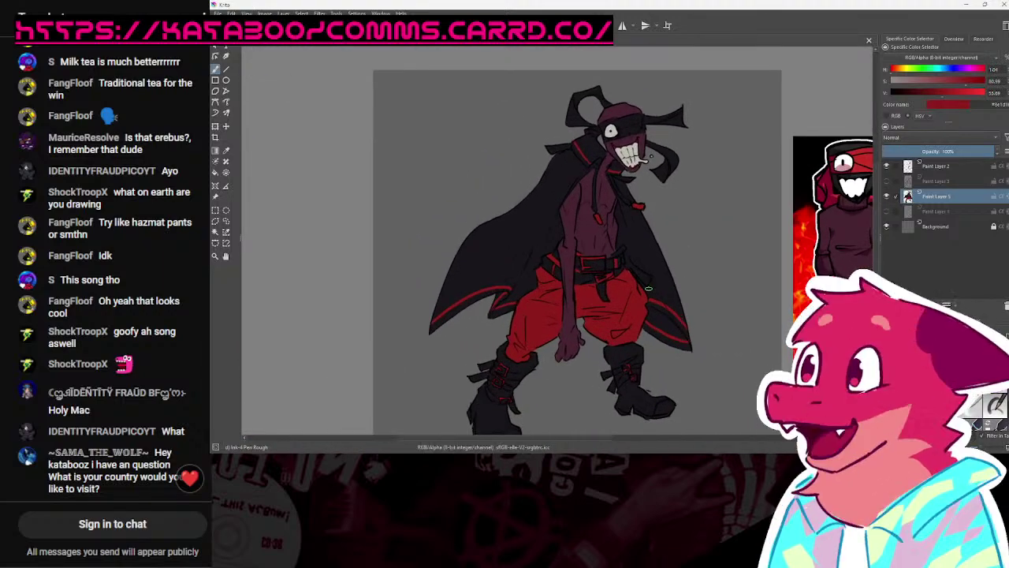
scroll(640, 242, down, 3)
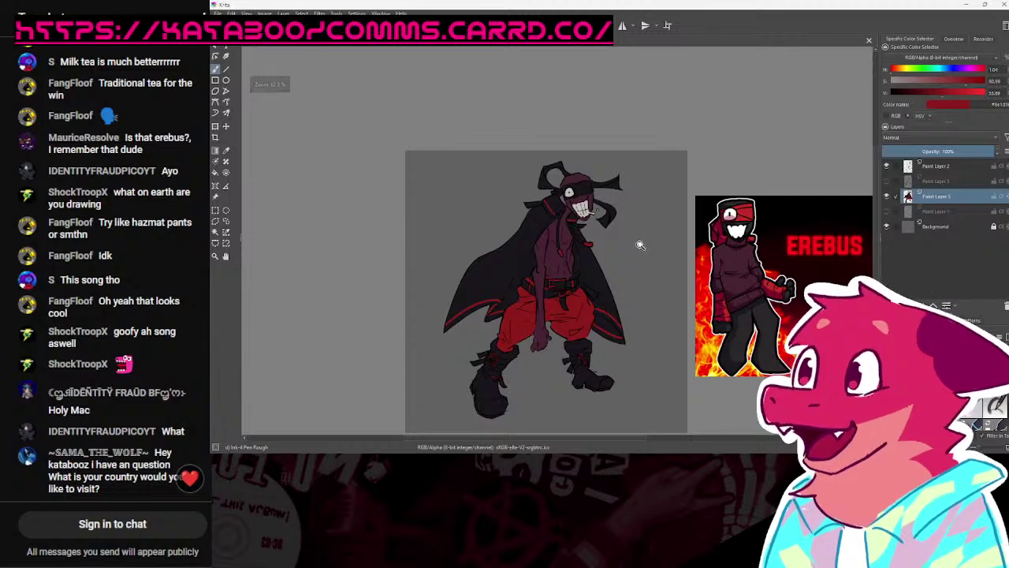
scroll(662, 297, up, 4)
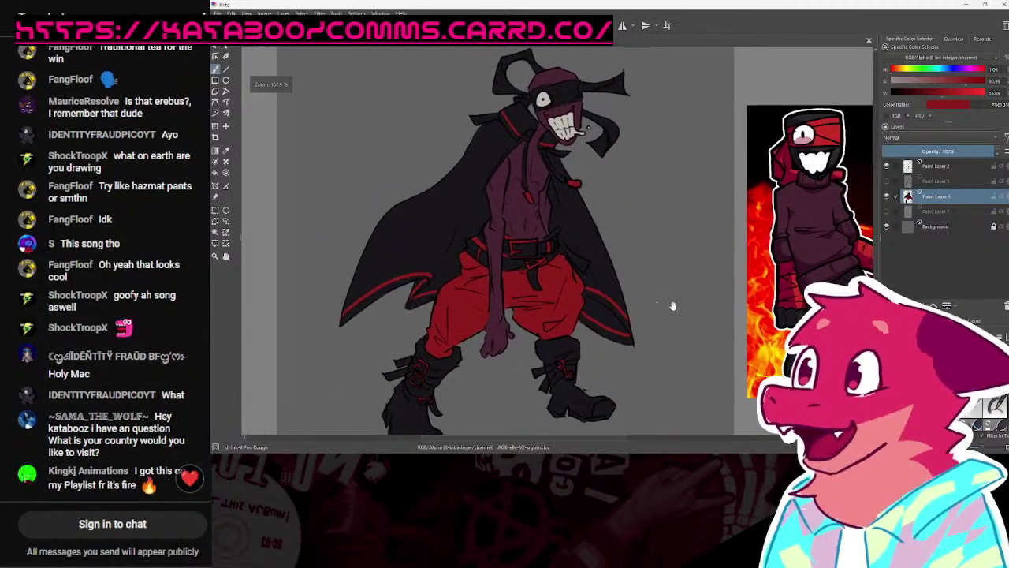
scroll(679, 308, up, 2)
scroll(679, 308, down, 3)
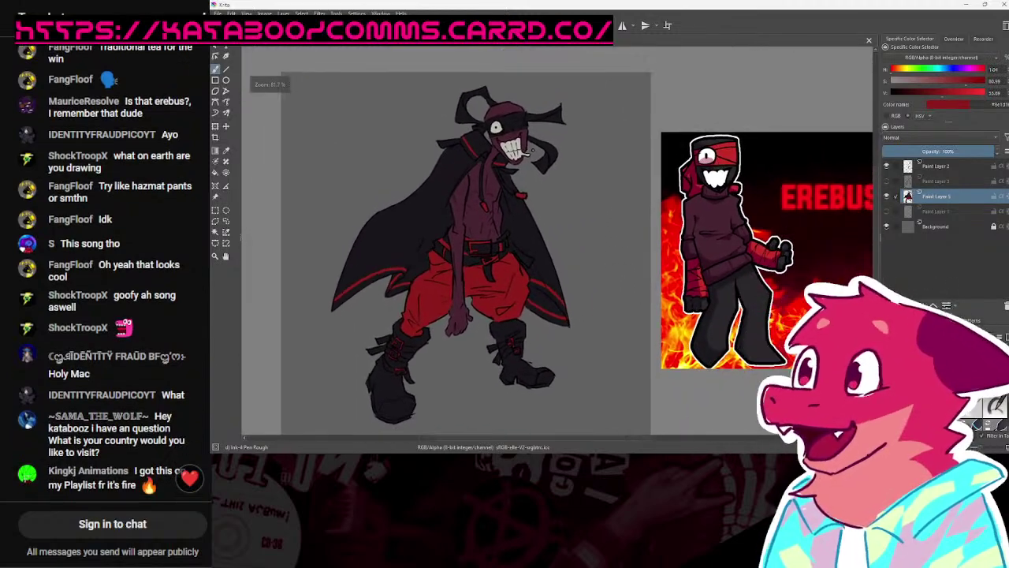
scroll(544, 385, up, 2)
scroll(591, 371, down, 1)
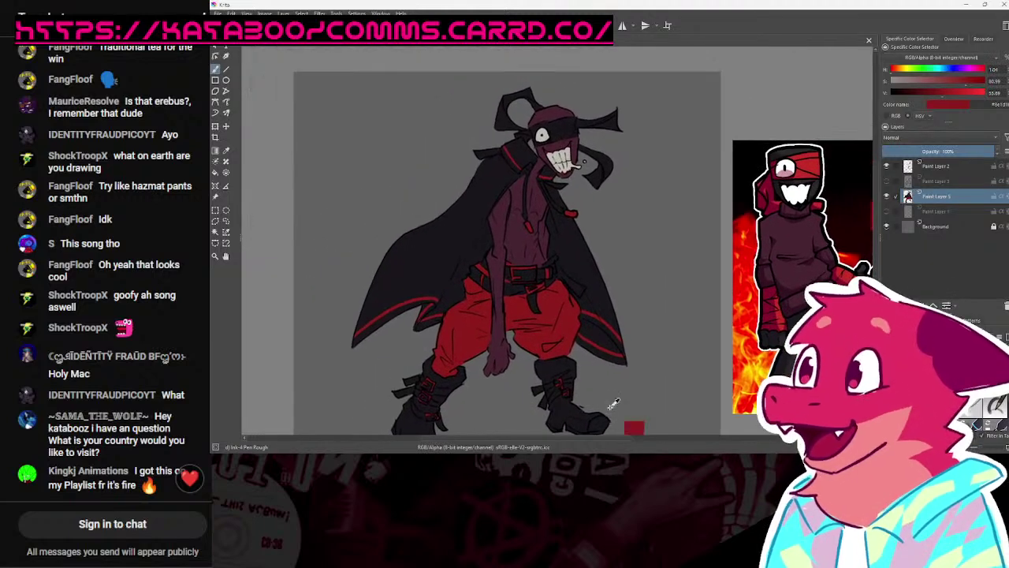
scroll(650, 336, down, 2)
Step: Switch to the Basic-1 brush, sample the cape's dark color and lower its value for a darker shade
click(934, 180)
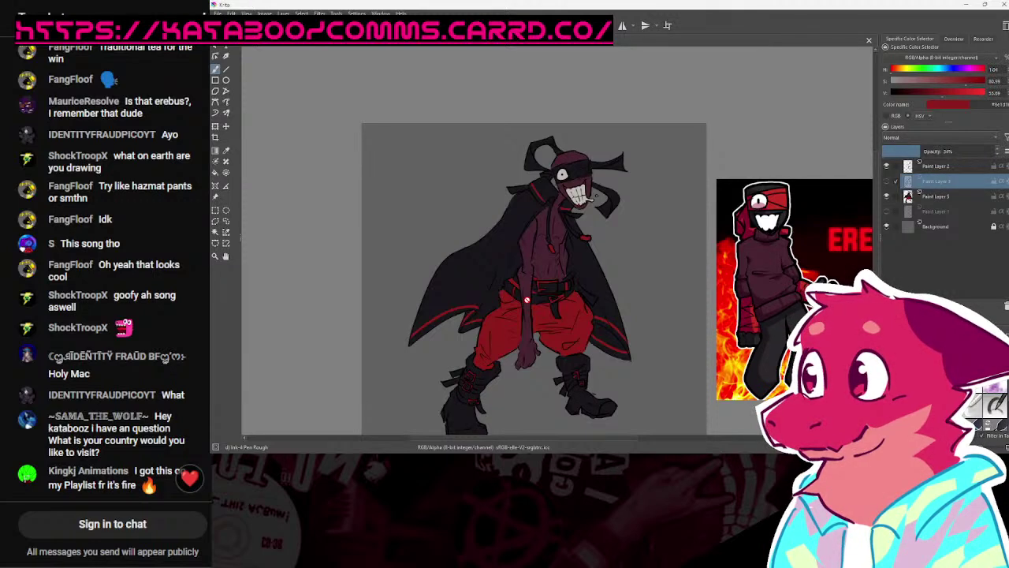
scroll(599, 288, up, 3)
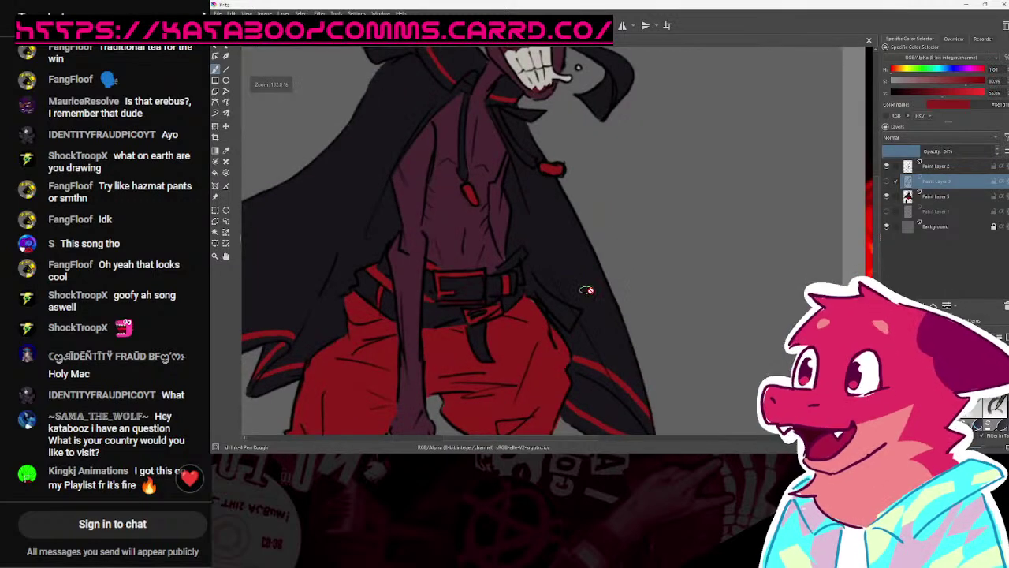
key(slash)
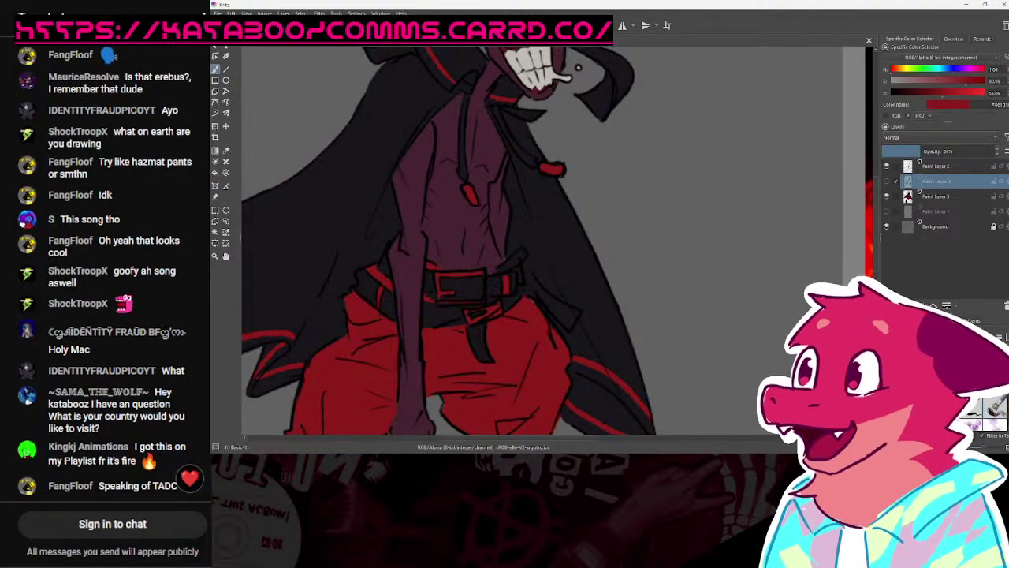
scroll(651, 306, down, 1)
scroll(513, 81, down, 3)
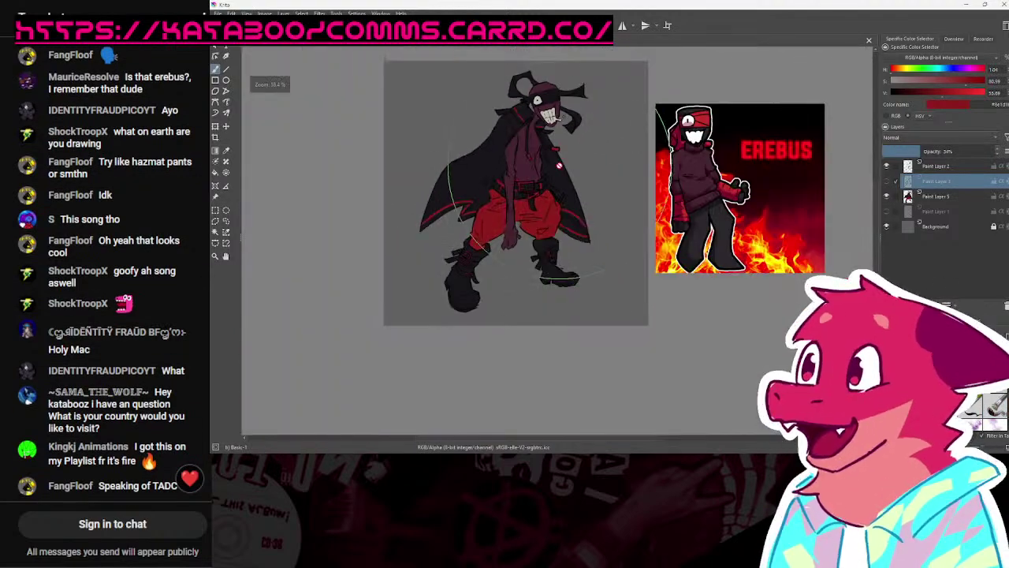
scroll(555, 171, up, 3)
ctrl+click(570, 200)
drag(571, 198, 583, 263)
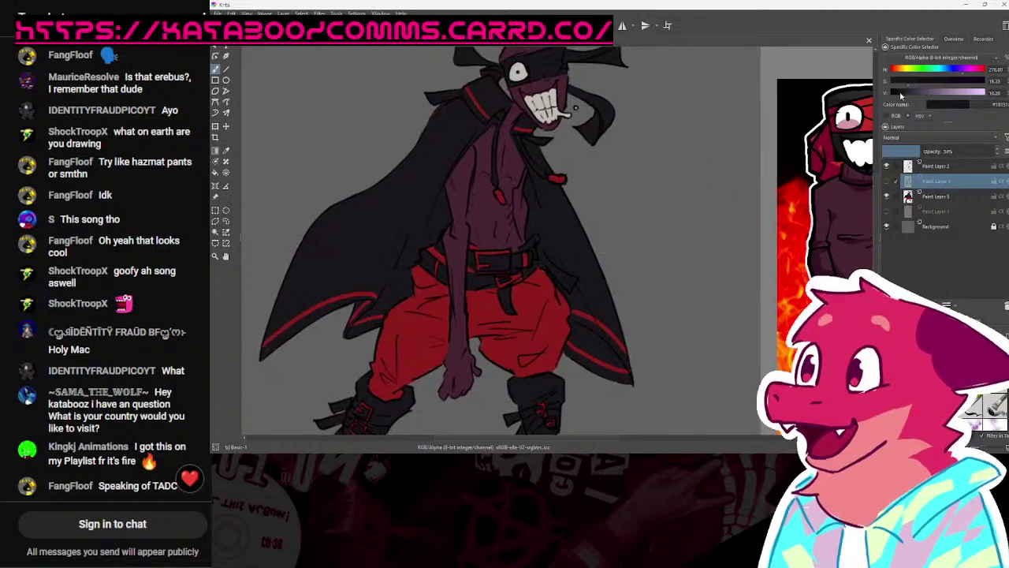
Step: Select all of the dark cape, belt and boot color on the flat color layer with the Similar Color Selection tool
click(942, 199)
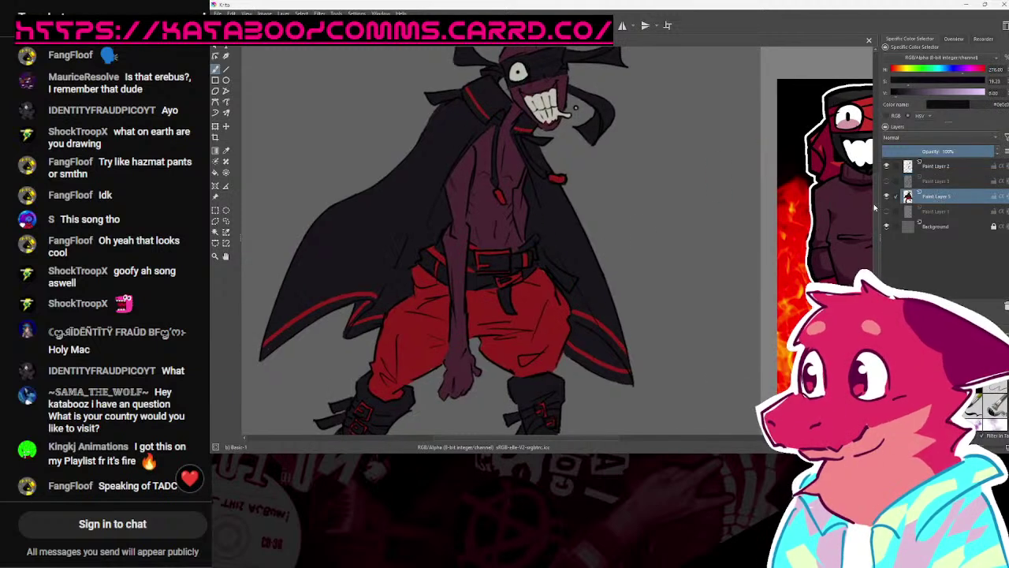
click(227, 233)
click(375, 250)
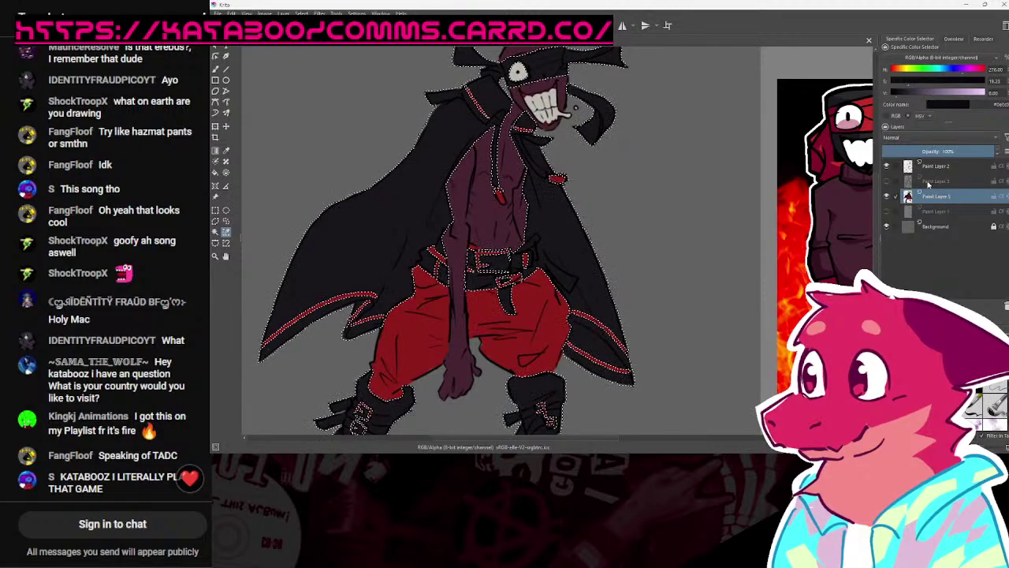
Step: Brush the darker shade over the selected cape and boot areas with a very large Basic-1 brush
scroll(430, 367, up, 2)
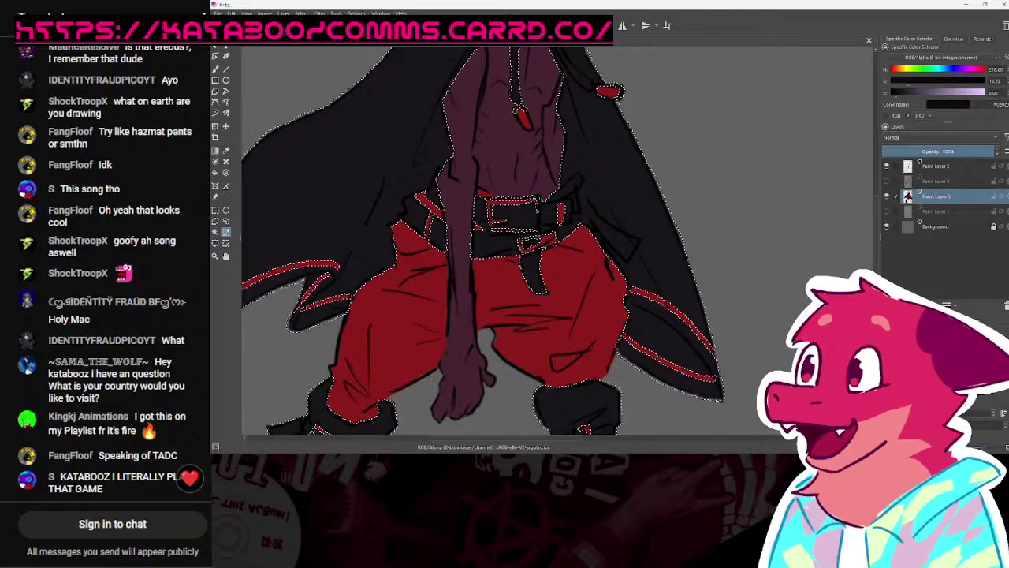
scroll(647, 252, up, 2)
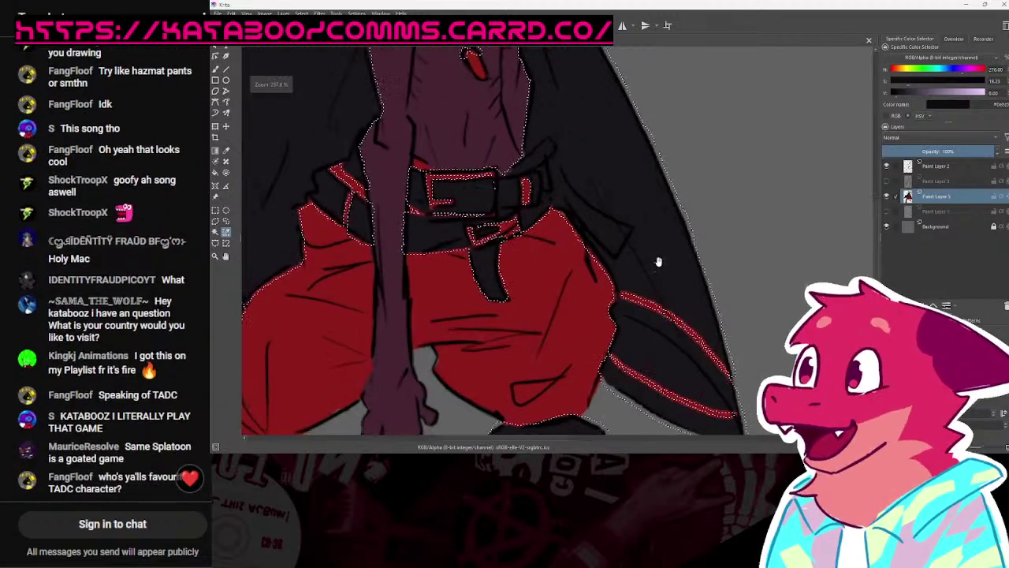
scroll(712, 262, down, 4)
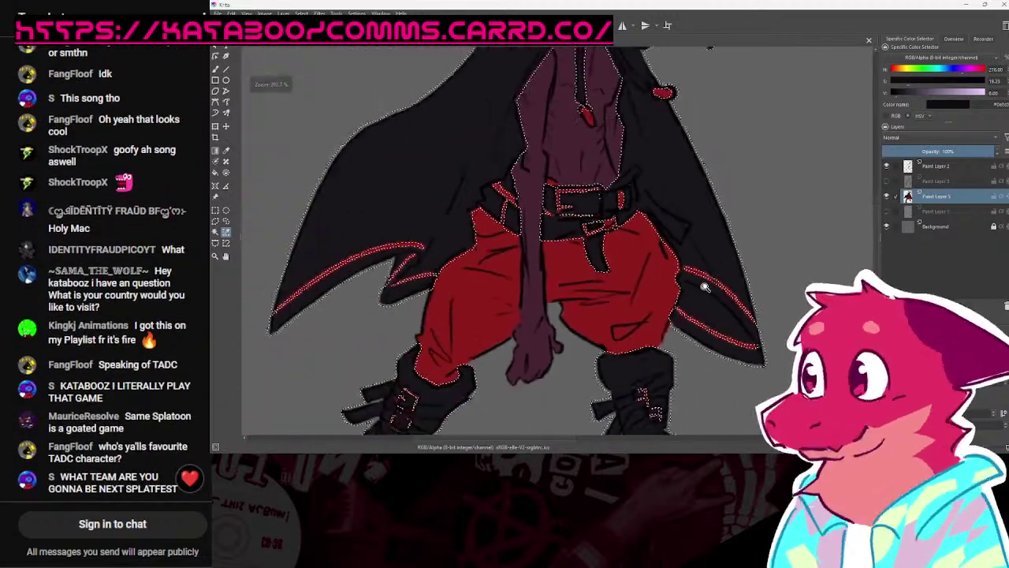
scroll(698, 272, up, 1)
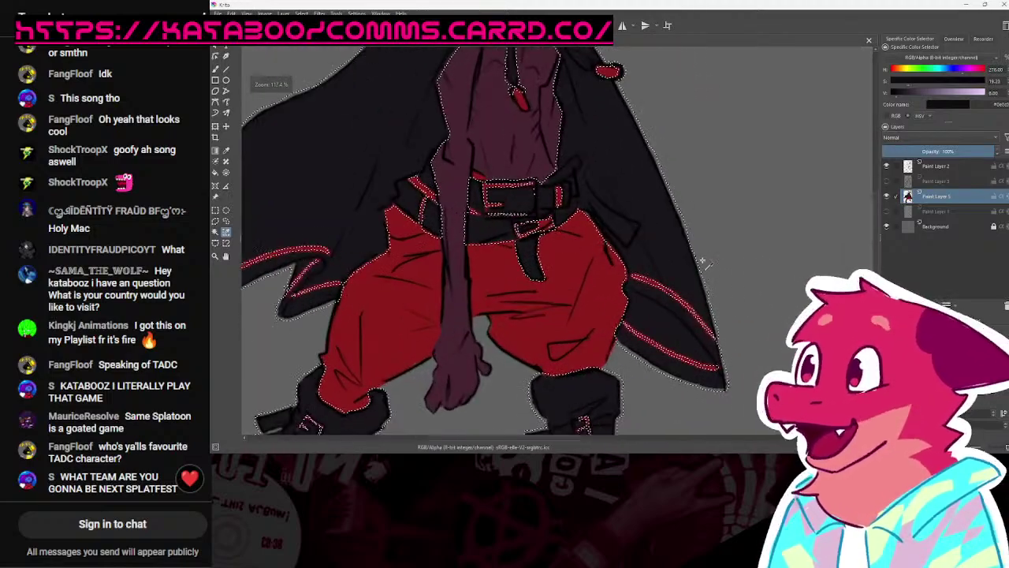
scroll(704, 262, down, 2)
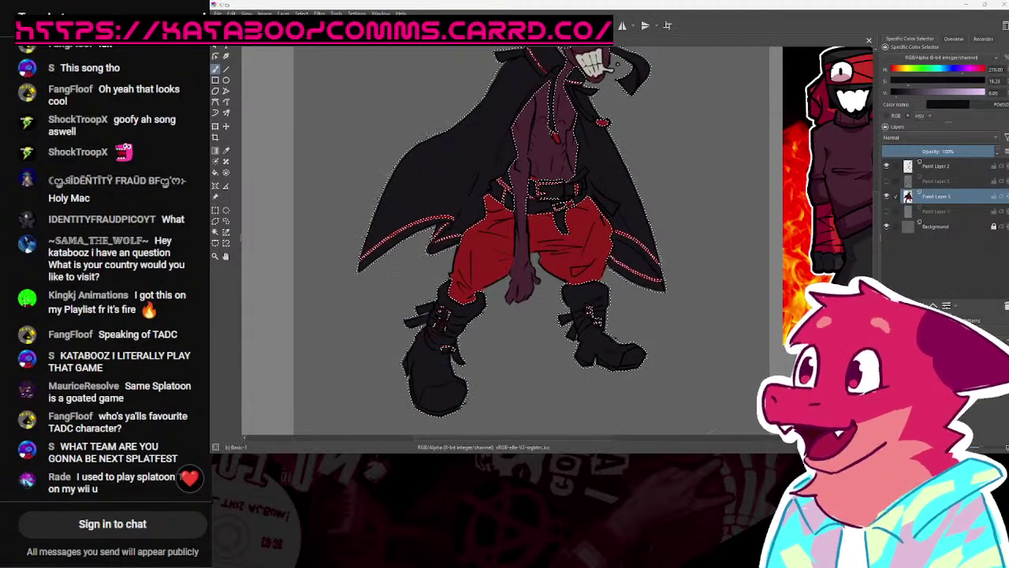
drag(459, 169, 440, 180)
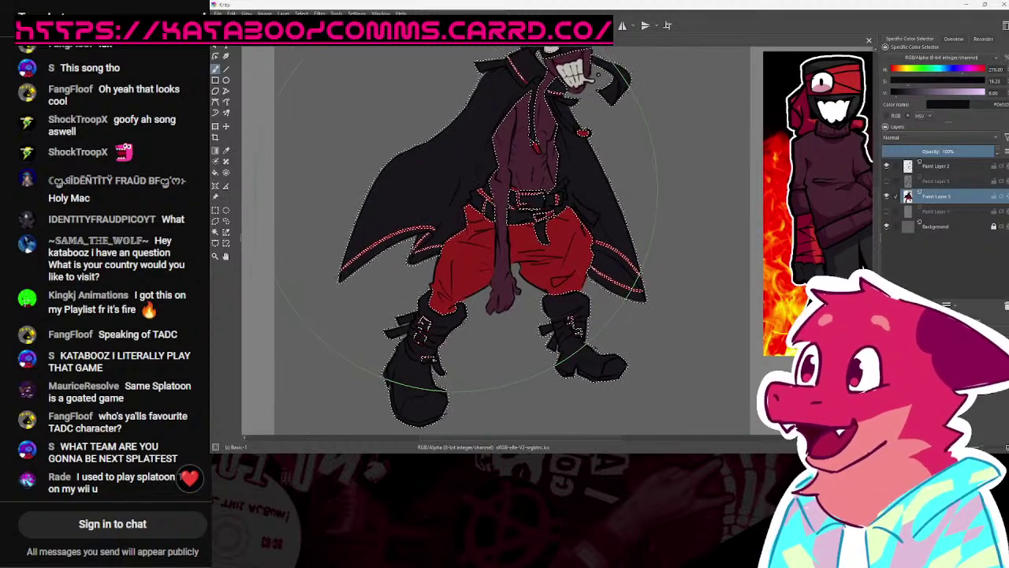
scroll(489, 237, down, 1)
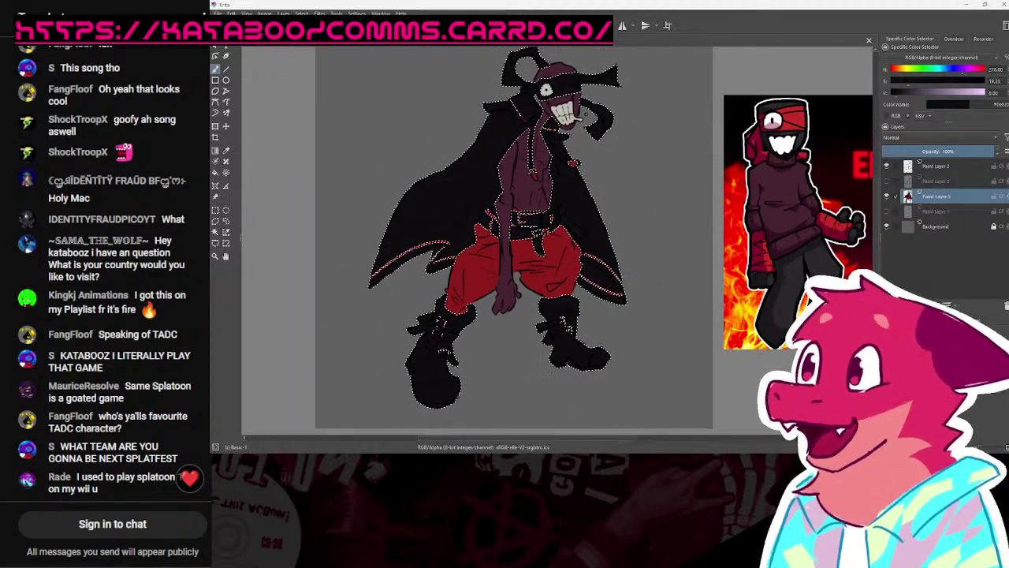
Step: Recolor the line art of the selected cape, belt and boots on Paint Layer 2 with the darker shade
click(942, 168)
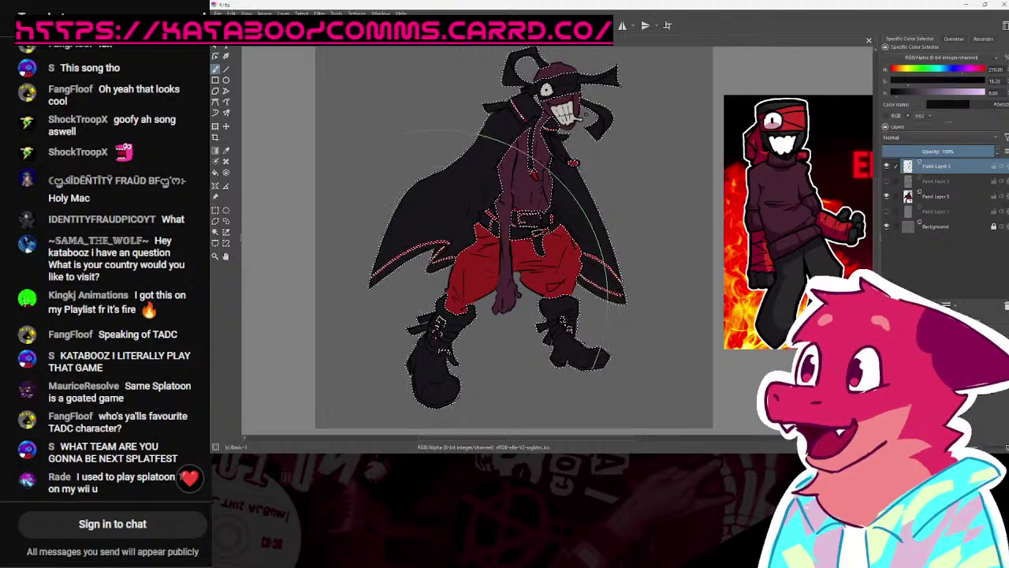
scroll(556, 158, up, 5)
scroll(587, 118, down, 4)
scroll(484, 219, up, 3)
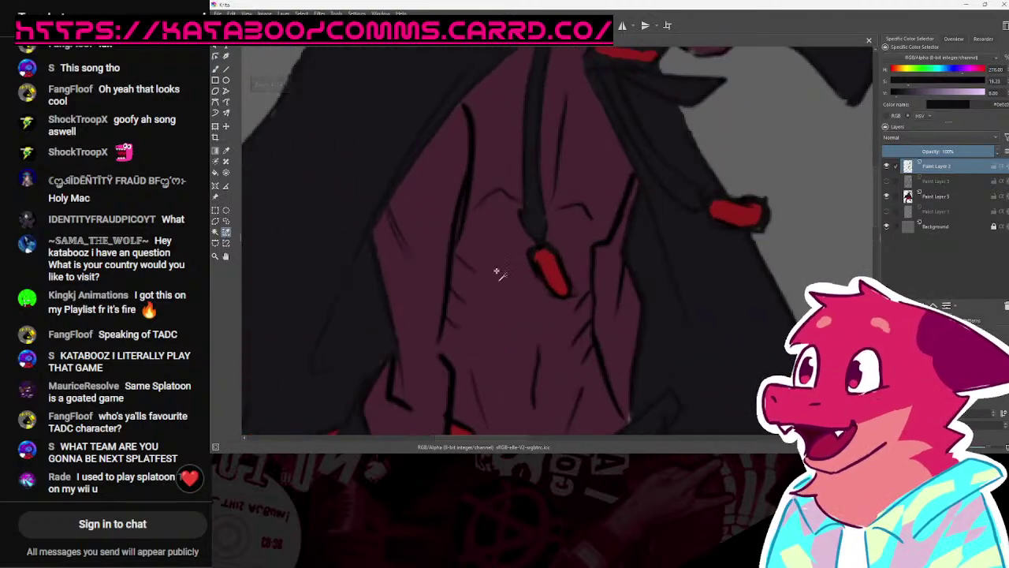
click(502, 316)
key(b)
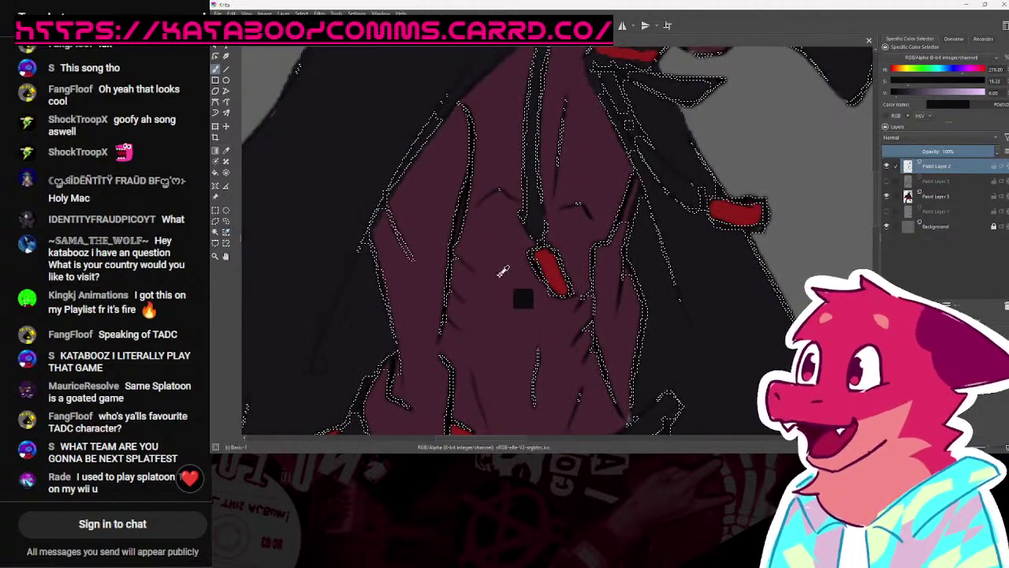
scroll(499, 270, down, 2)
Step: Select all of the purple skin color on the flat color layer with the Similar Color Selection tool
click(945, 198)
scroll(520, 257, up, 3)
click(226, 233)
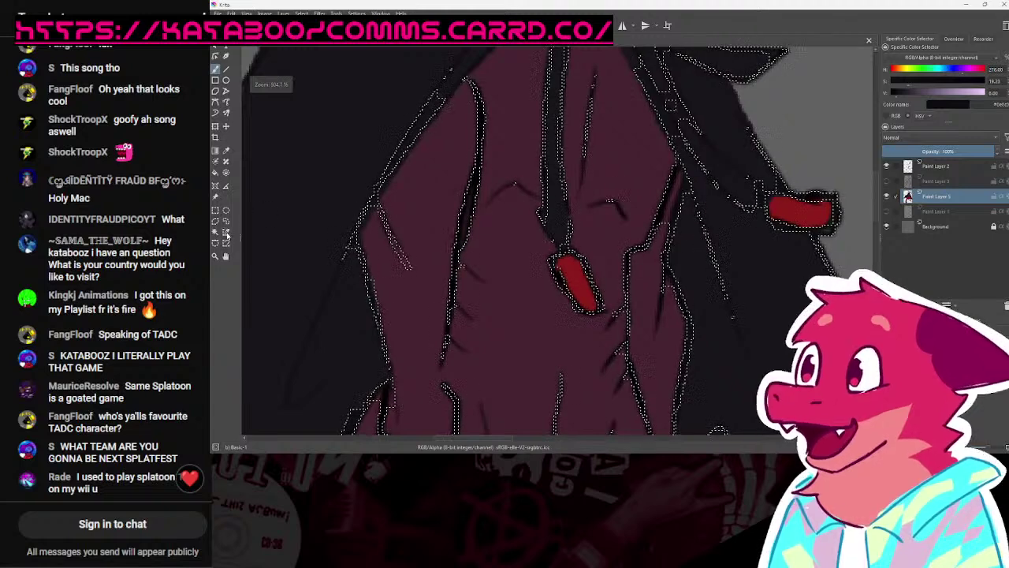
click(526, 310)
Step: Return to the line art layer, sample the purple skin color and darken it to hue 350, saturation 52 and value 16
click(938, 167)
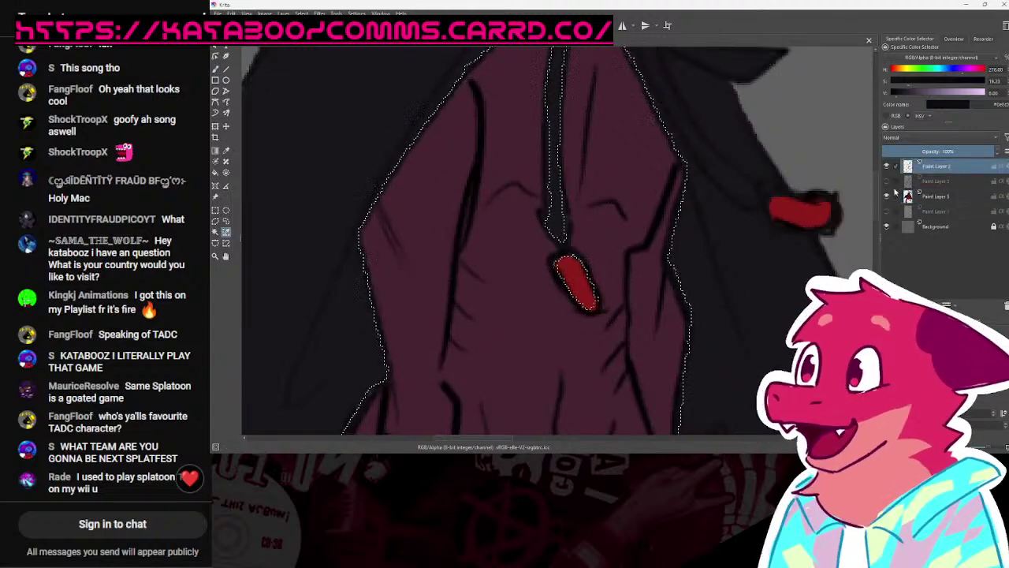
click(226, 153)
click(525, 294)
scroll(563, 295, down, 1)
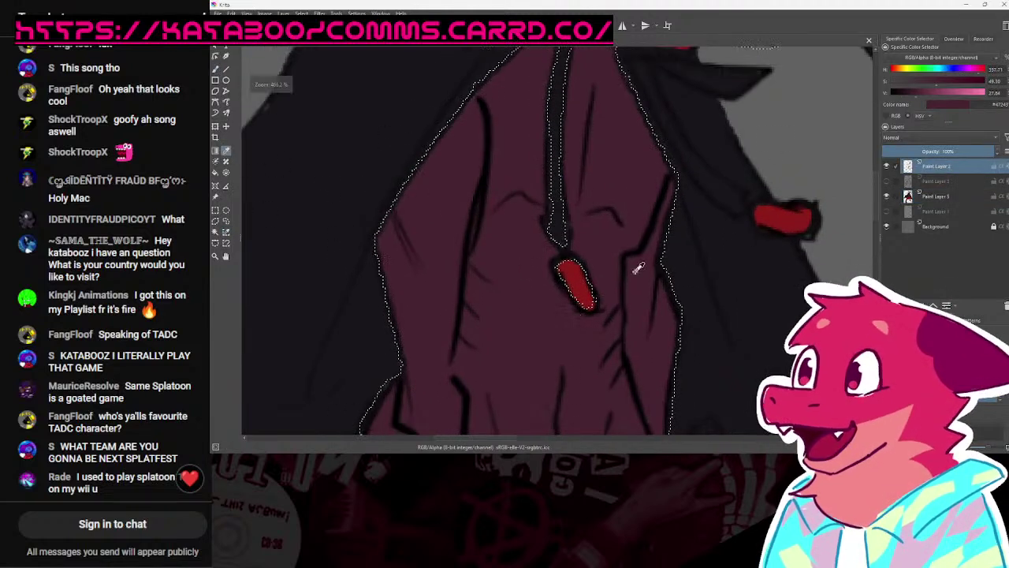
click(907, 93)
drag(908, 94, 905, 94)
click(941, 85)
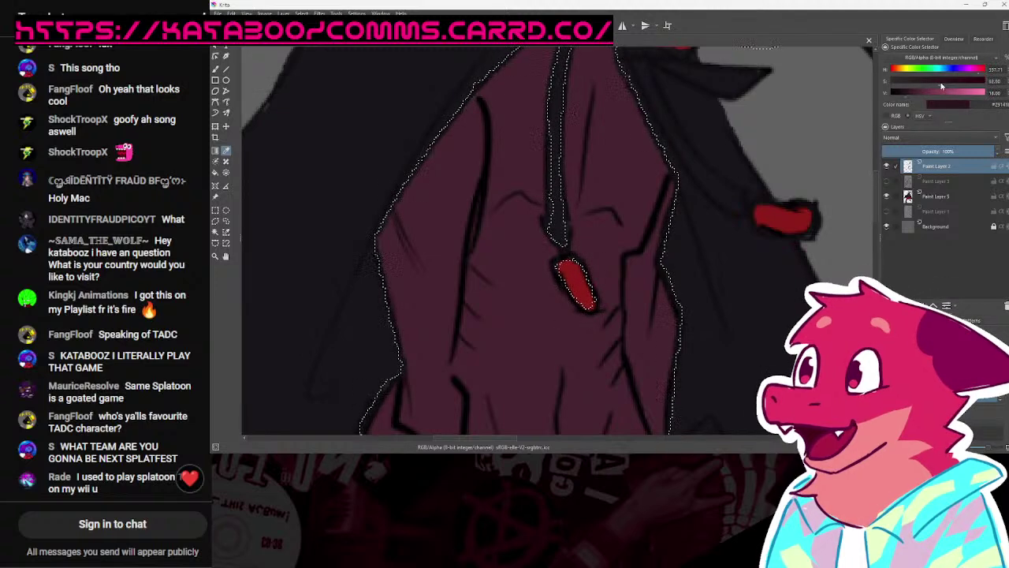
drag(979, 72, 983, 72)
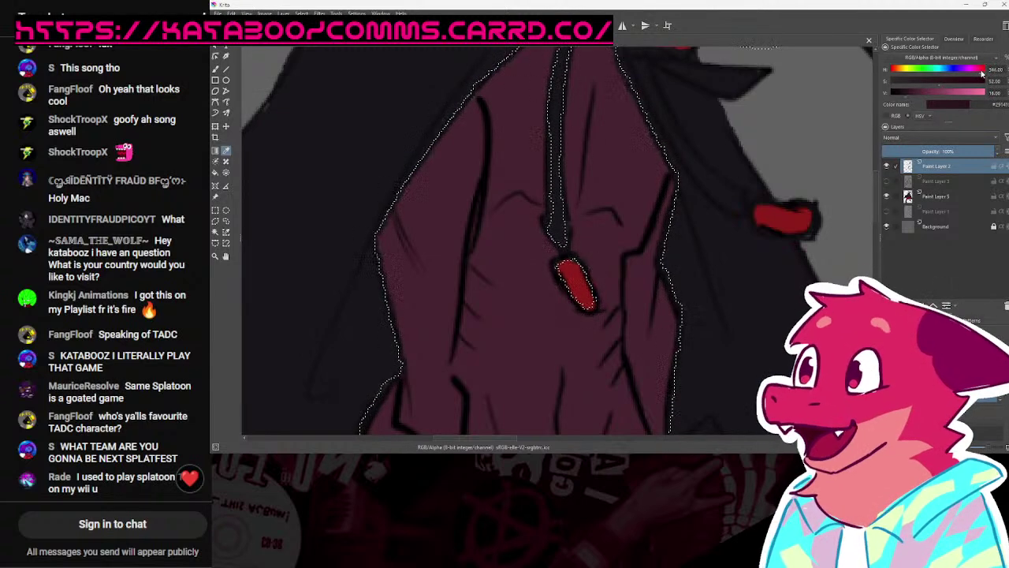
Step: Adjust the shade to hue 310, saturation 47 and value 10, and brush it over the line art of the selected skin
key(b)
scroll(749, 173, down, 4)
drag(631, 236, 604, 231)
scroll(771, 238, up, 3)
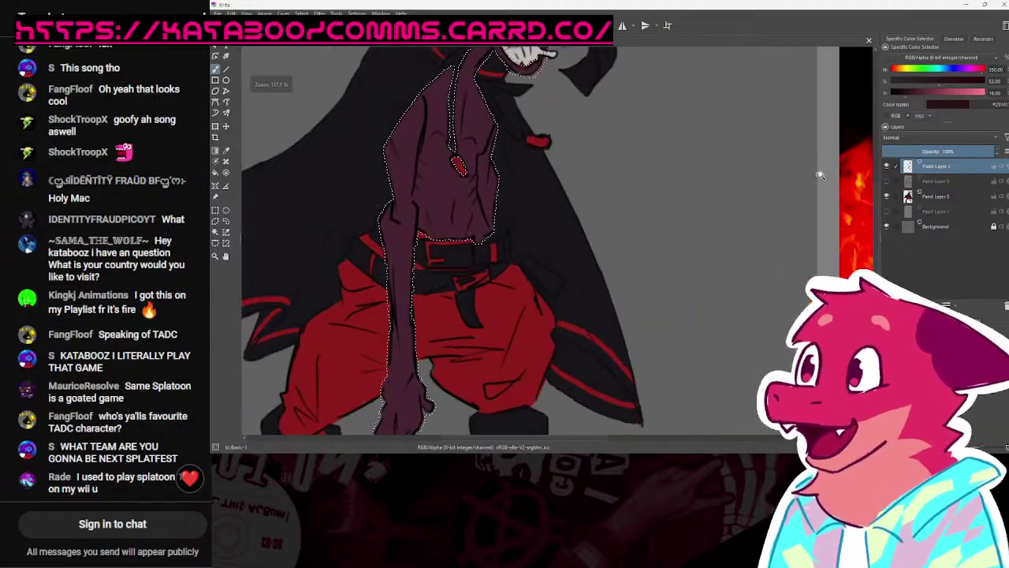
scroll(676, 260, down, 2)
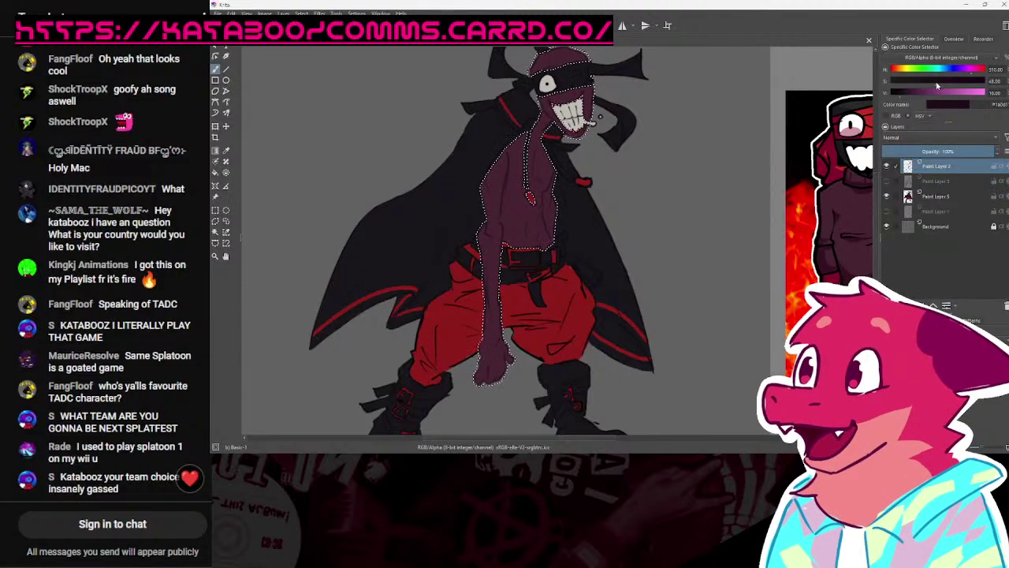
scroll(679, 183, down, 2)
scroll(631, 237, up, 1)
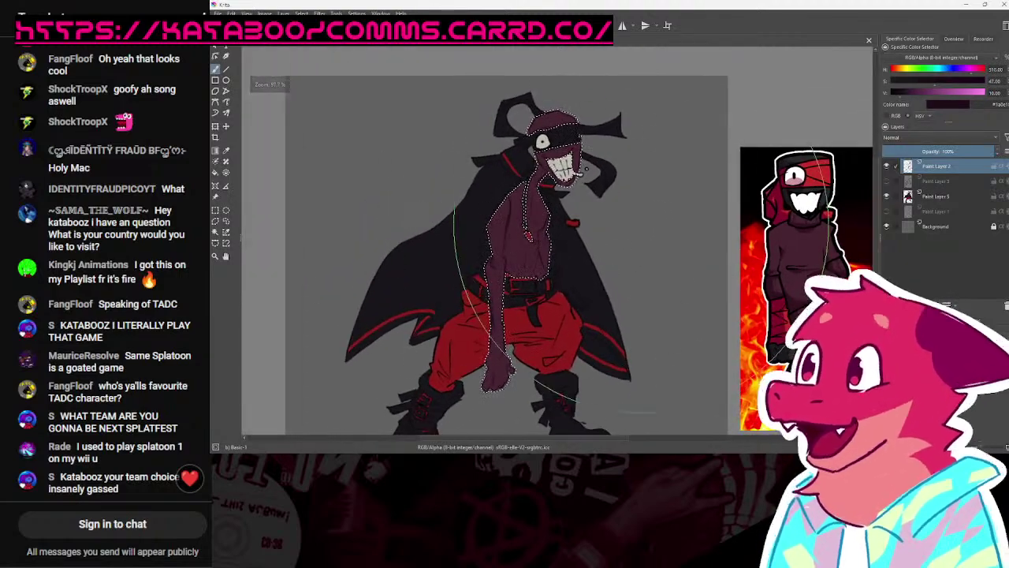
key(minus)
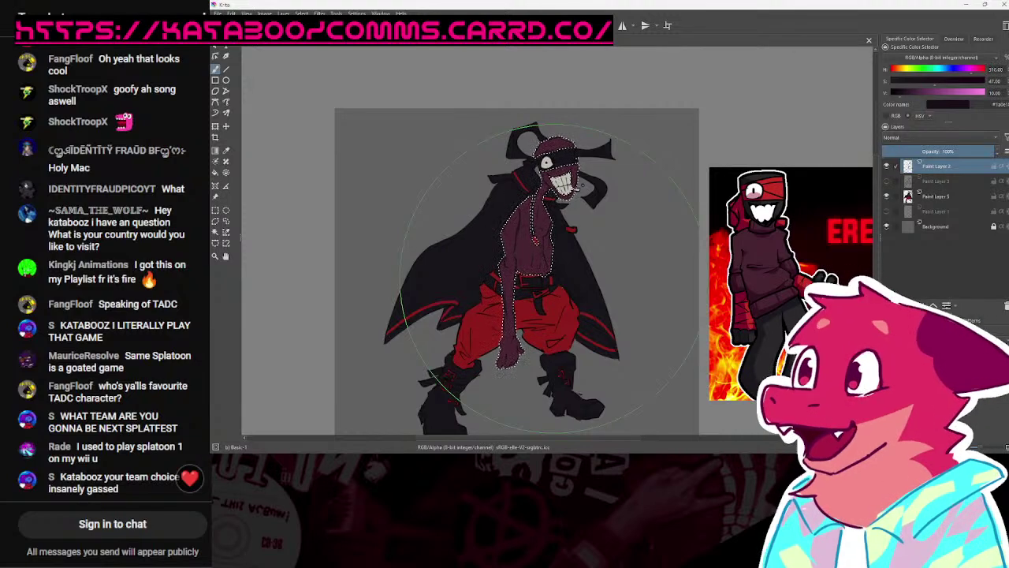
Step: Select all of the red trousers and accents on the flat color layer with the Similar Color Selection tool
scroll(550, 278, up, 2)
scroll(575, 282, down, 1)
click(227, 232)
scroll(433, 290, up, 3)
click(929, 202)
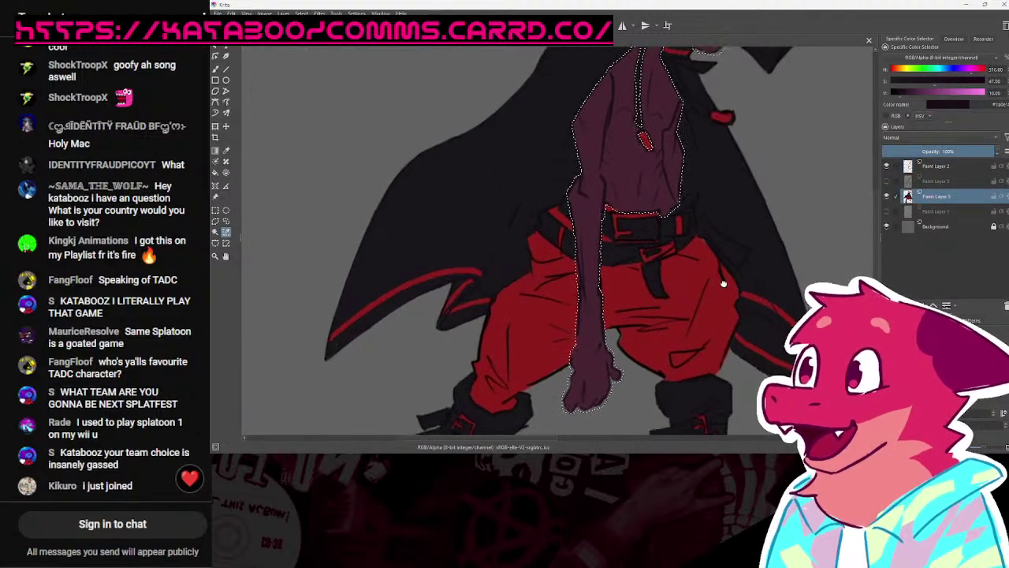
scroll(731, 280, up, 2)
Step: Sample the trousers' red, darken it to hue 330, saturation 87 and value 25, and recolor the line art inside the red areas
key(p)
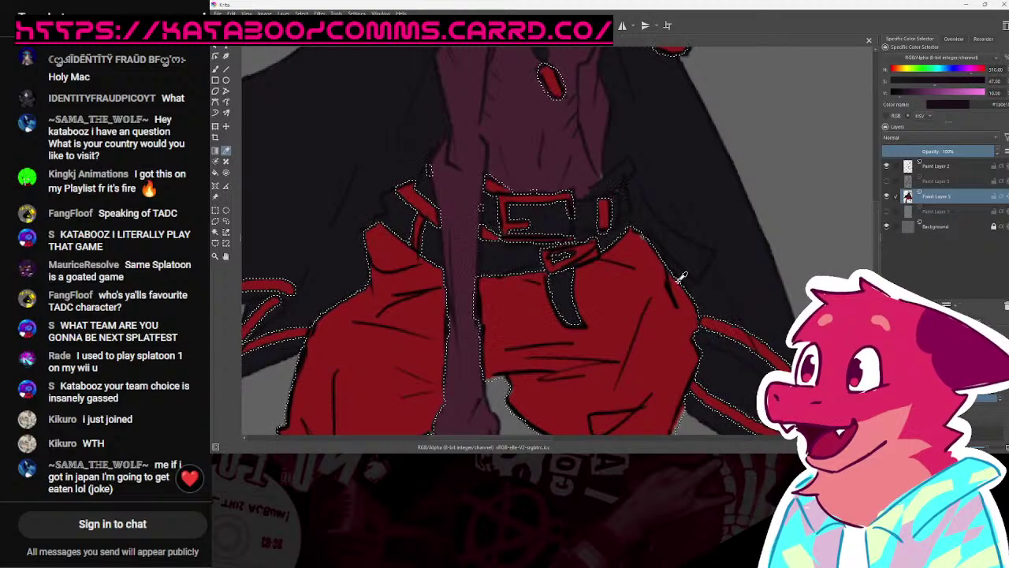
mouse_move(633, 284)
mouse_down()
mouse_move(633, 322)
mouse_move(635, 289)
mouse_up()
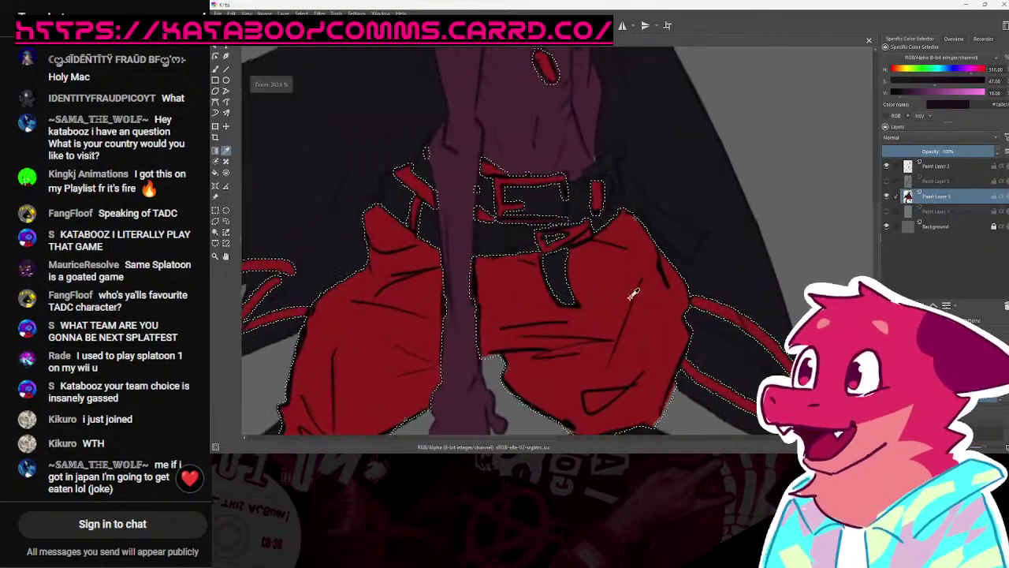
click(636, 291)
click(941, 169)
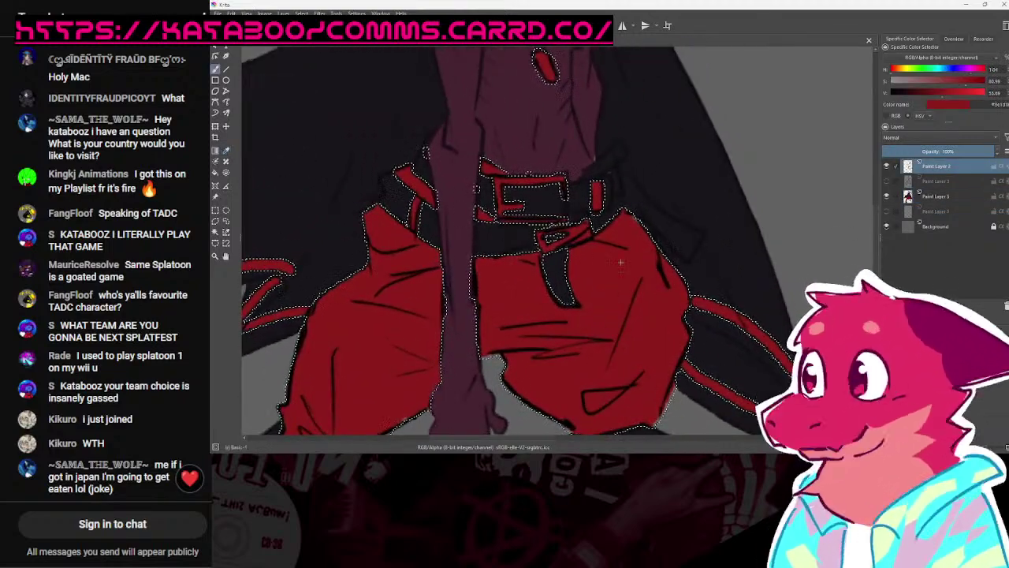
click(924, 92)
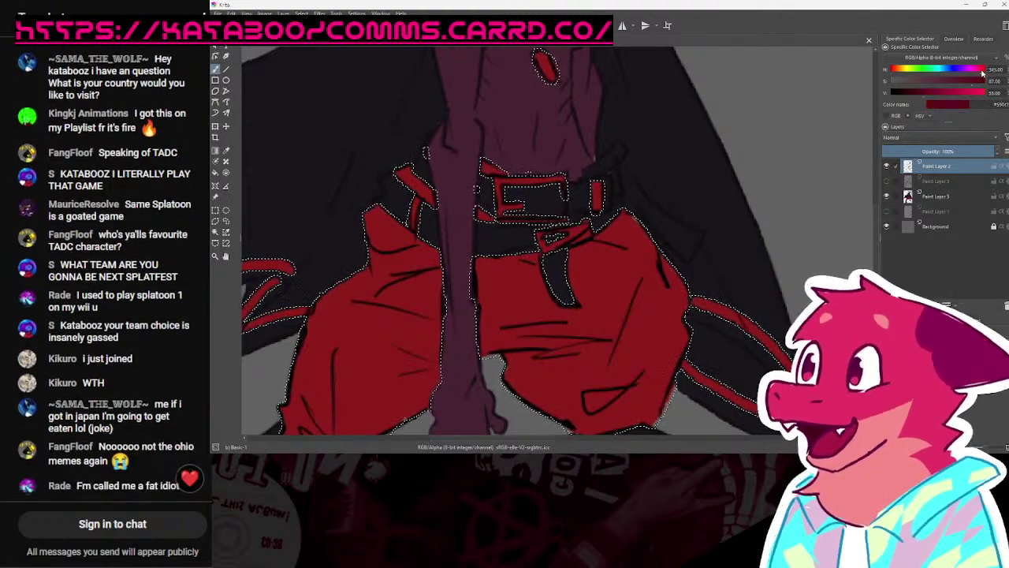
scroll(693, 228, down, 3)
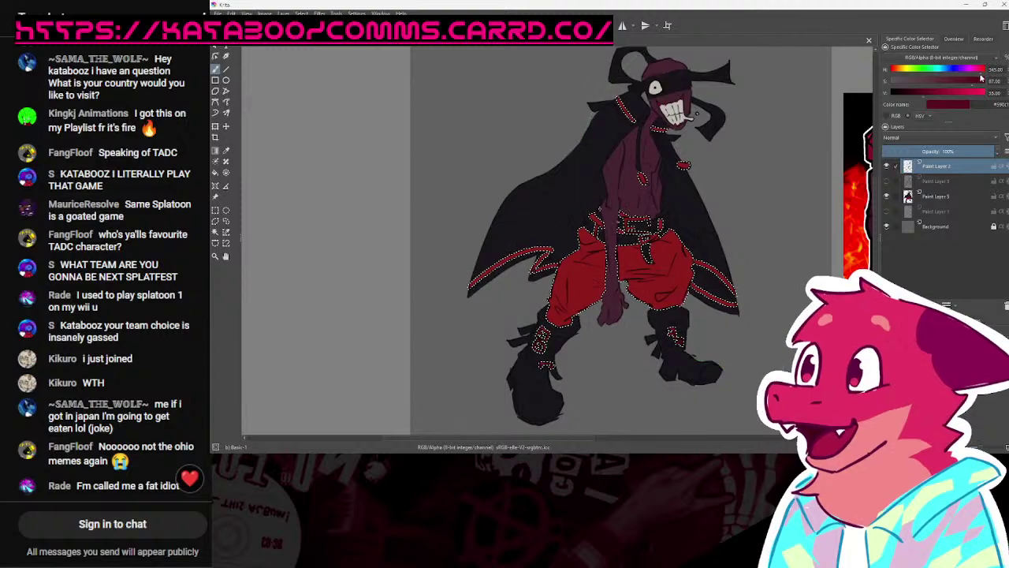
click(913, 94)
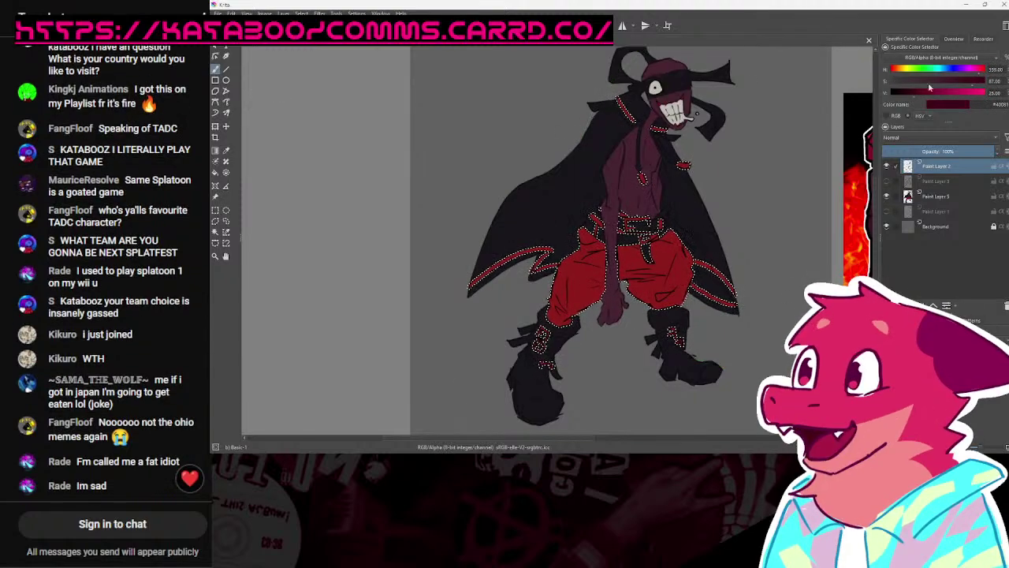
scroll(687, 248, up, 3)
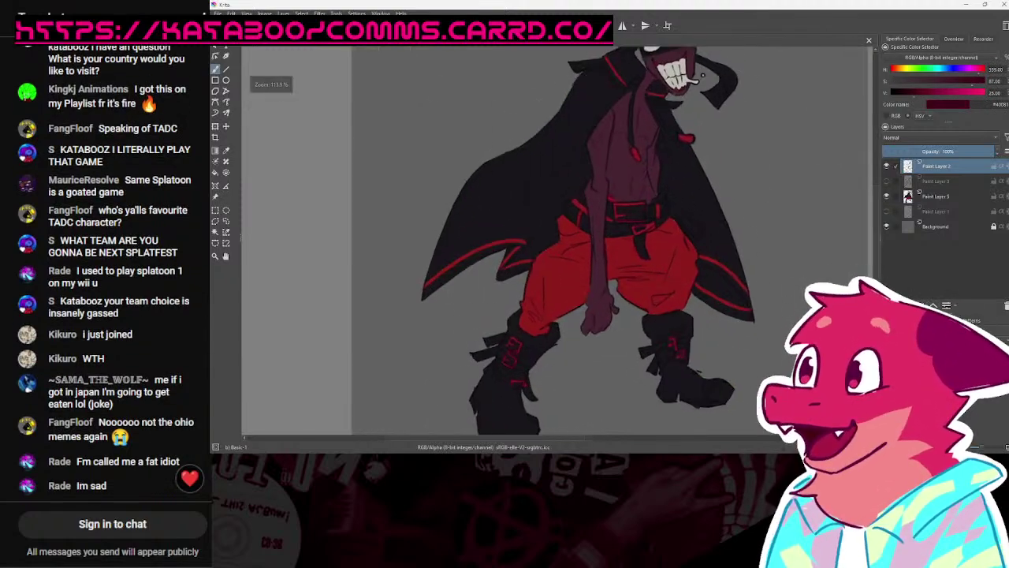
scroll(667, 297, down, 4)
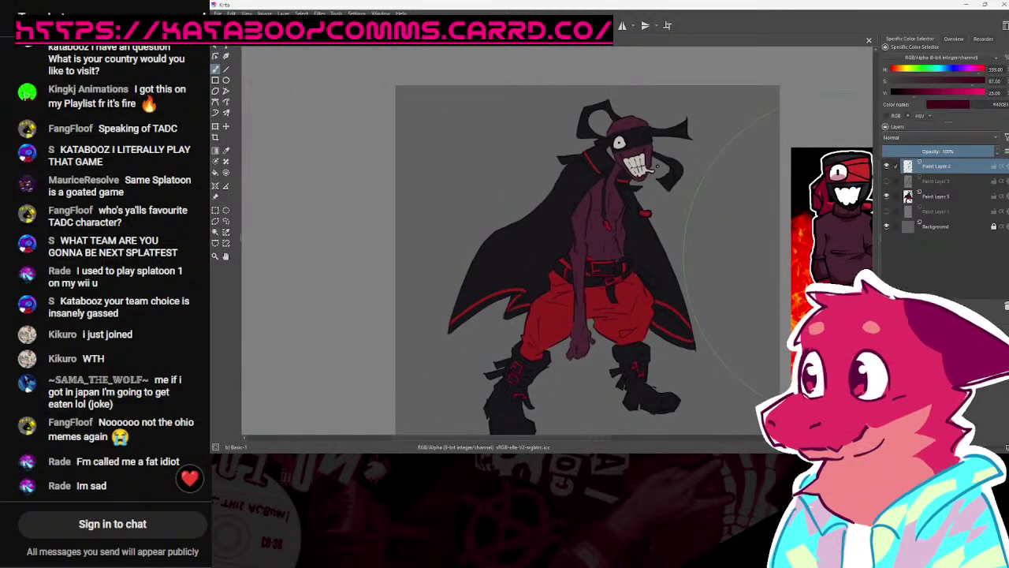
drag(688, 322, 644, 264)
scroll(627, 268, down, 5)
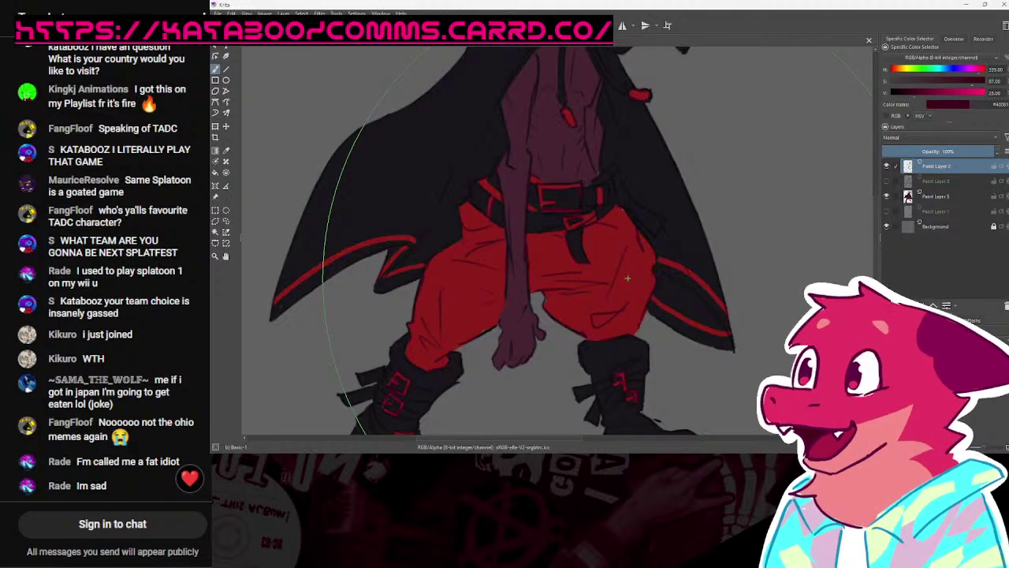
scroll(629, 274, down, 4)
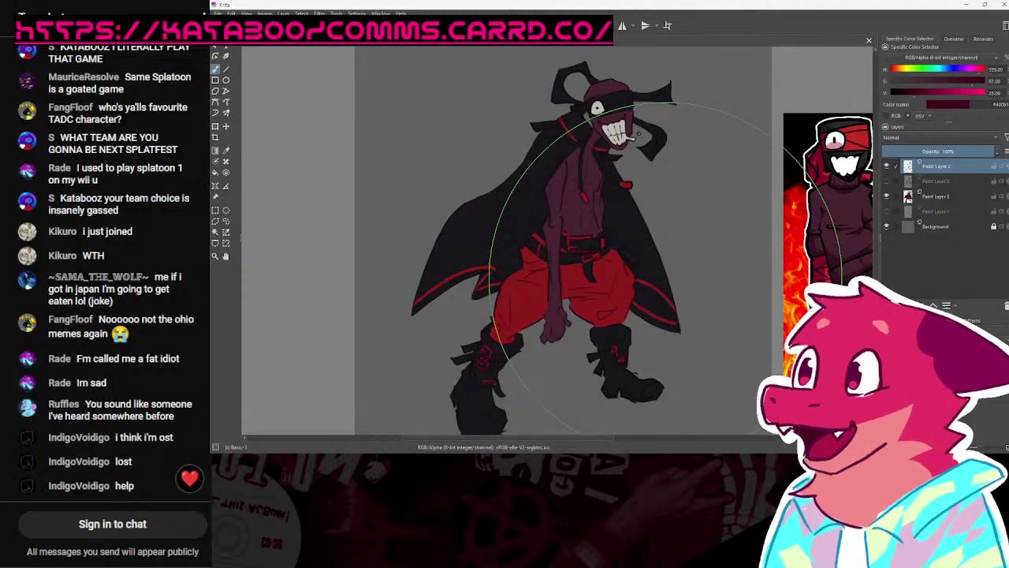
scroll(630, 264, down, 2)
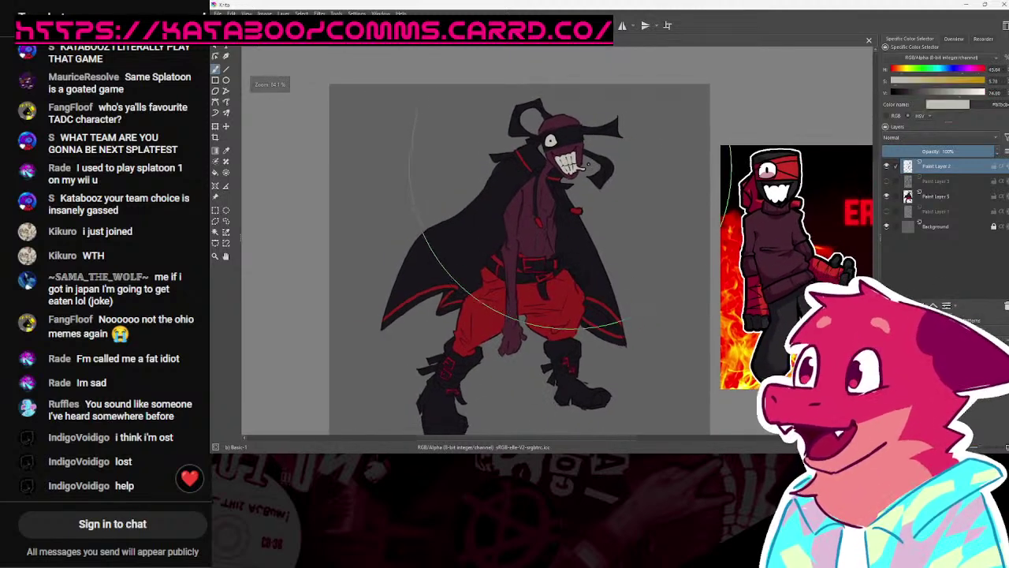
drag(554, 254, 646, 183)
Step: Unhide the shading layer below the line art and recolor its shadows with a dark crimson shade using the very large brush
click(886, 182)
mouse_move(748, 207)
mouse_down()
mouse_move(712, 221)
mouse_move(683, 268)
mouse_move(698, 245)
mouse_up()
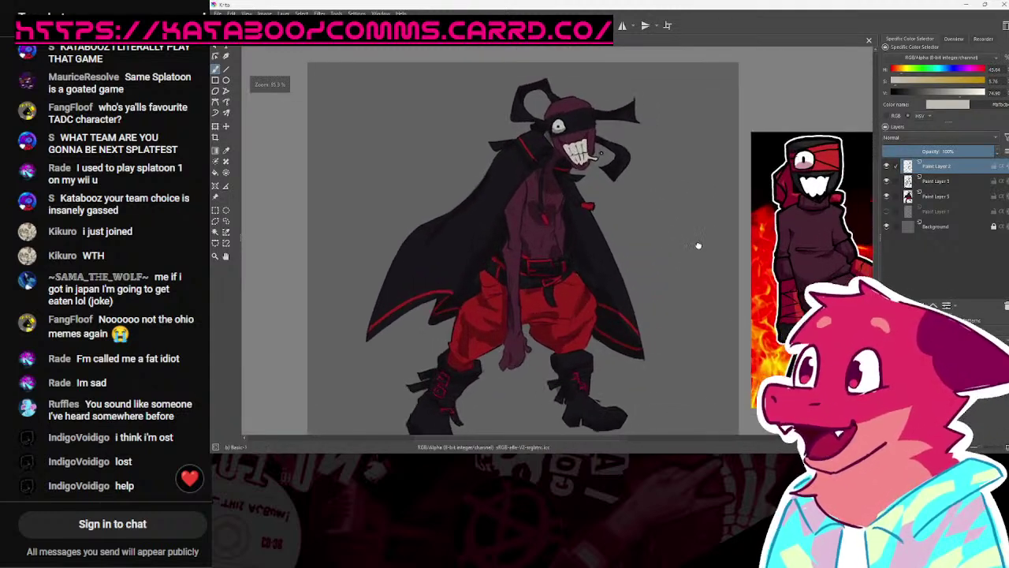
click(935, 184)
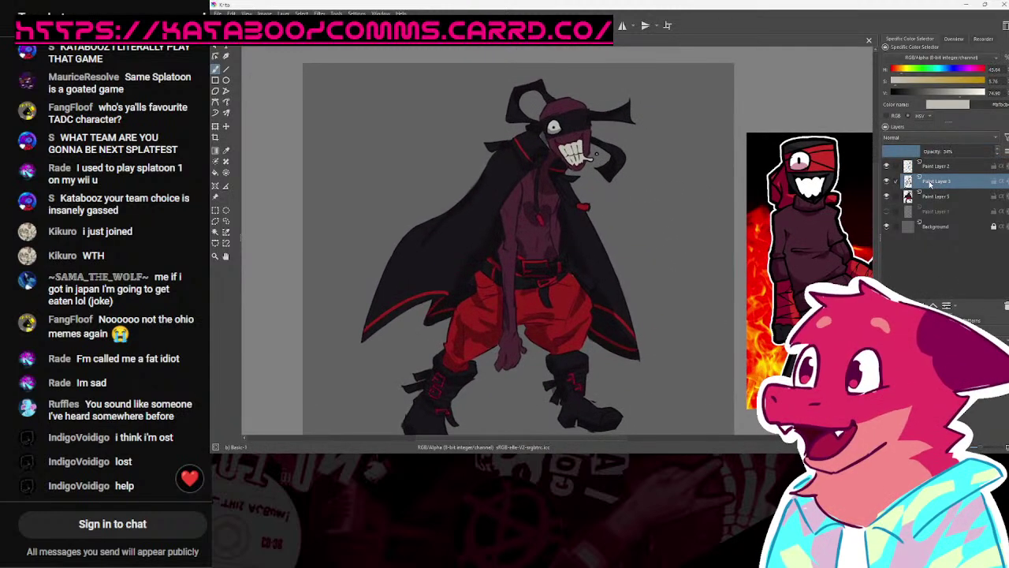
mouse_move(929, 185)
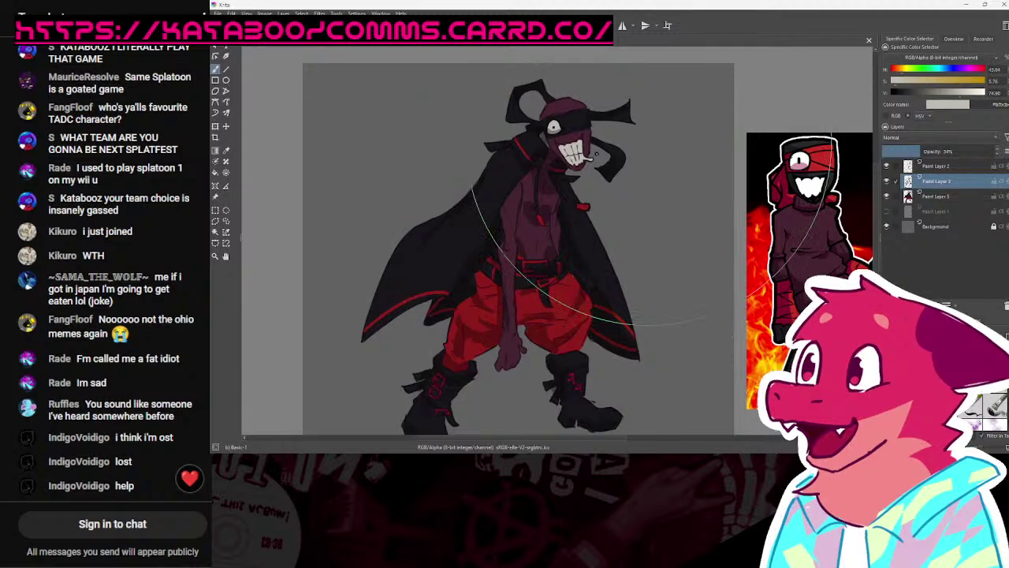
drag(541, 198, 534, 170)
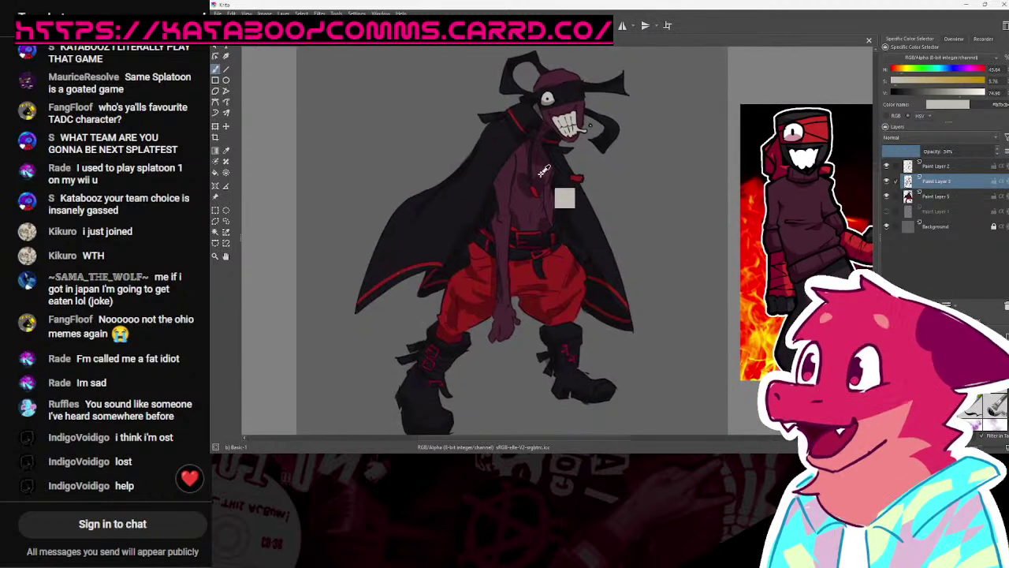
ctrl+click(547, 291)
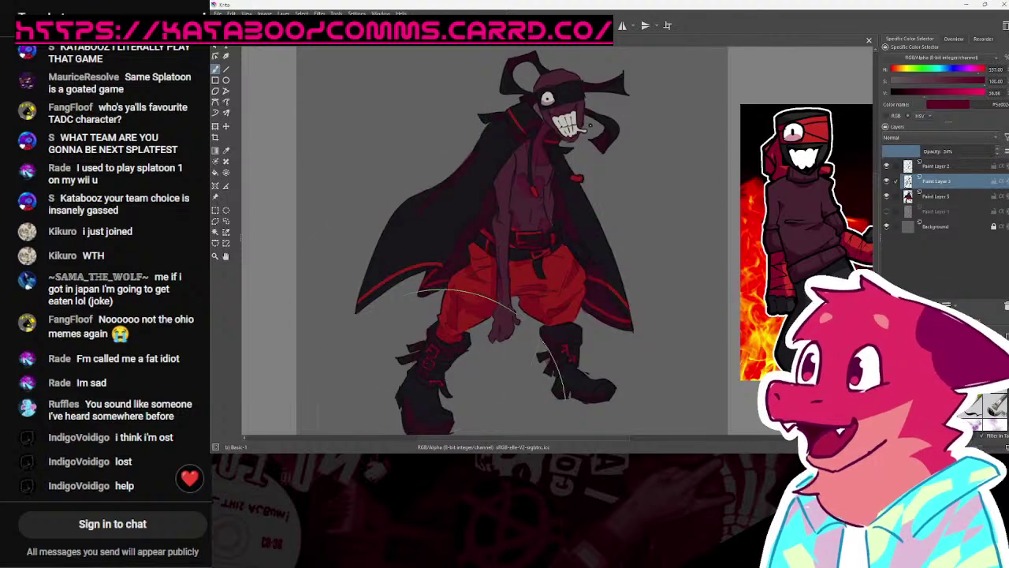
Step: Try the Multiply blending mode on the shading layer and save the drawing
click(918, 139)
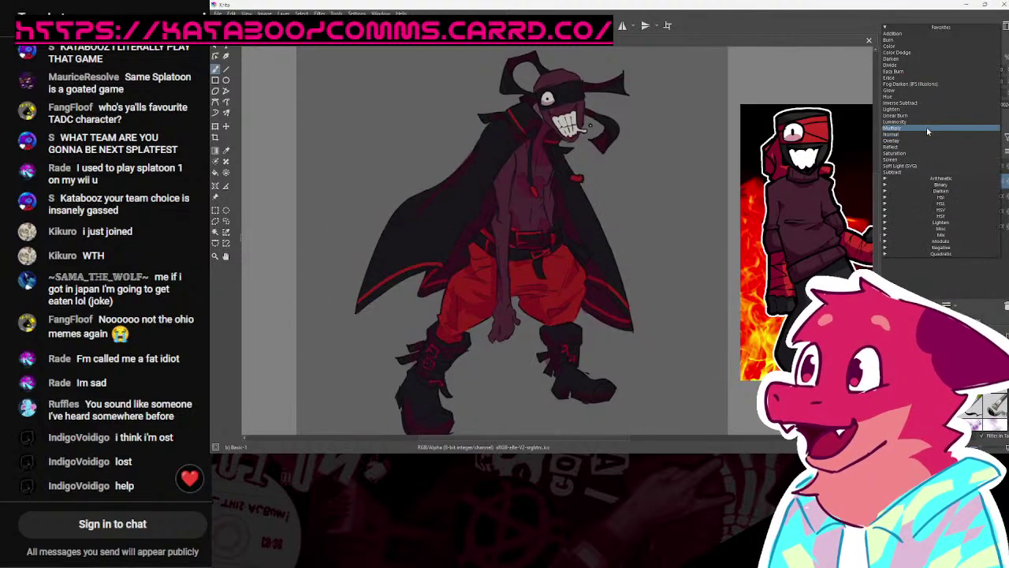
click(929, 132)
drag(559, 171, 660, 173)
drag(521, 191, 568, 165)
key(ctrl+s)
scroll(564, 169, down, 3)
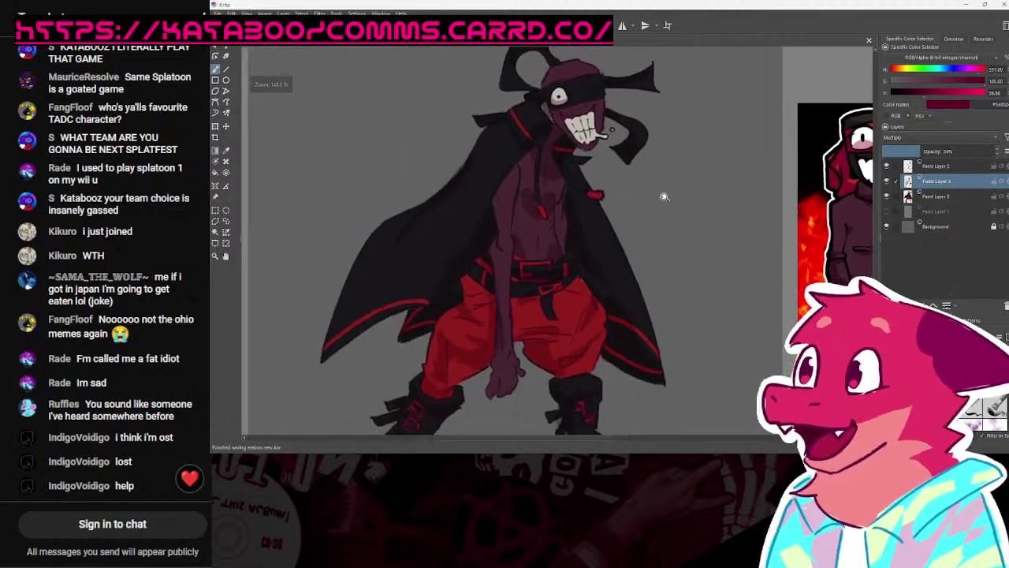
Step: Set the shading layer's blending mode to Darken, shift its shadow color to hue 340, and save the drawing
click(915, 139)
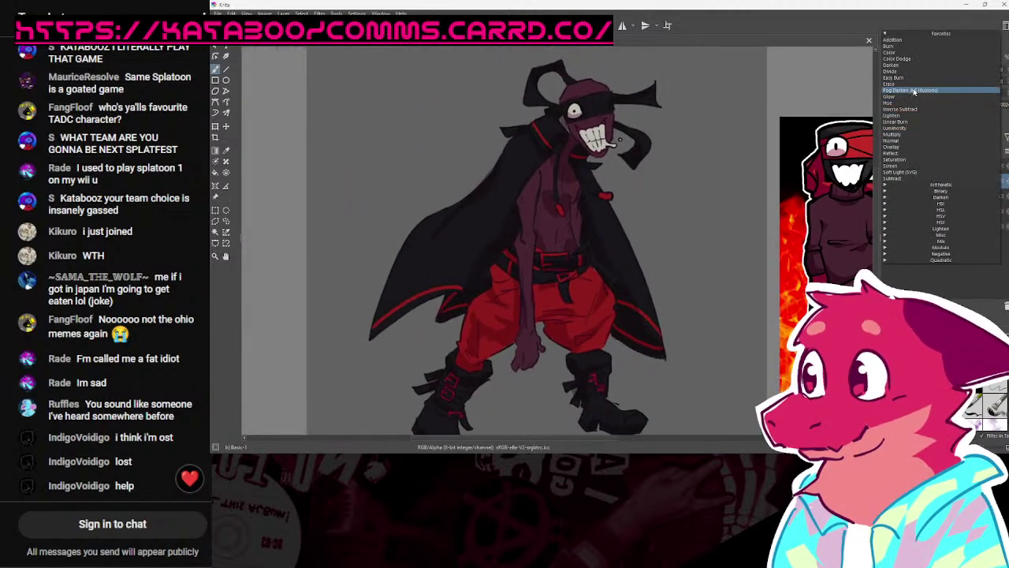
click(913, 91)
click(902, 136)
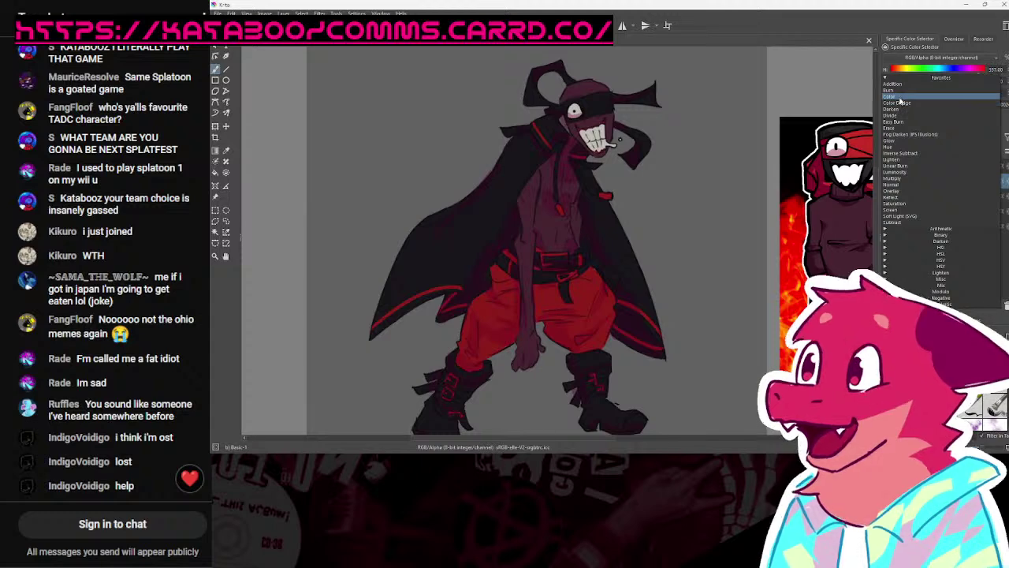
click(900, 110)
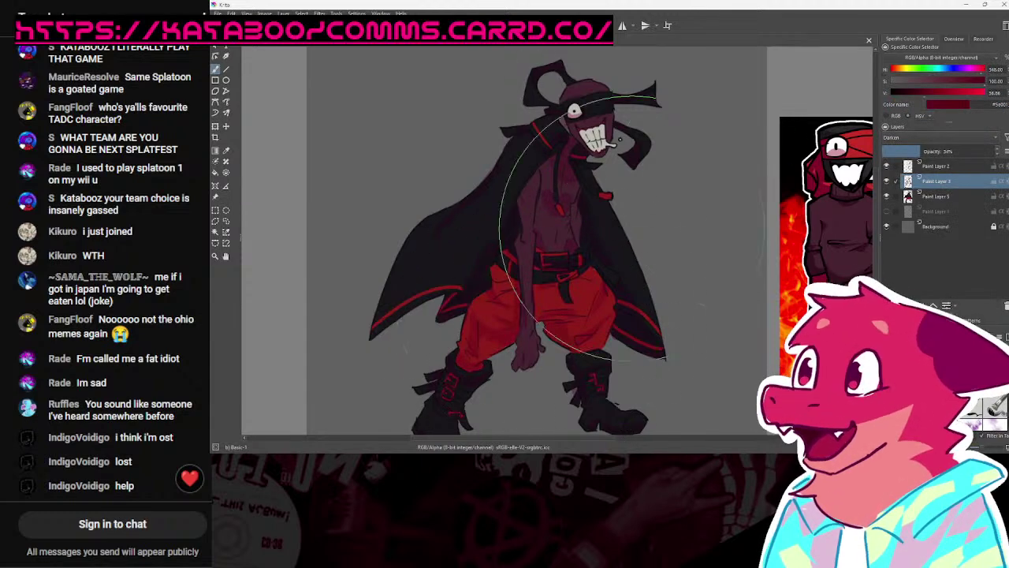
key(ctrl+s)
mouse_move(654, 195)
mouse_down()
mouse_move(608, 181)
mouse_move(563, 195)
mouse_move(545, 223)
mouse_move(590, 191)
mouse_up()
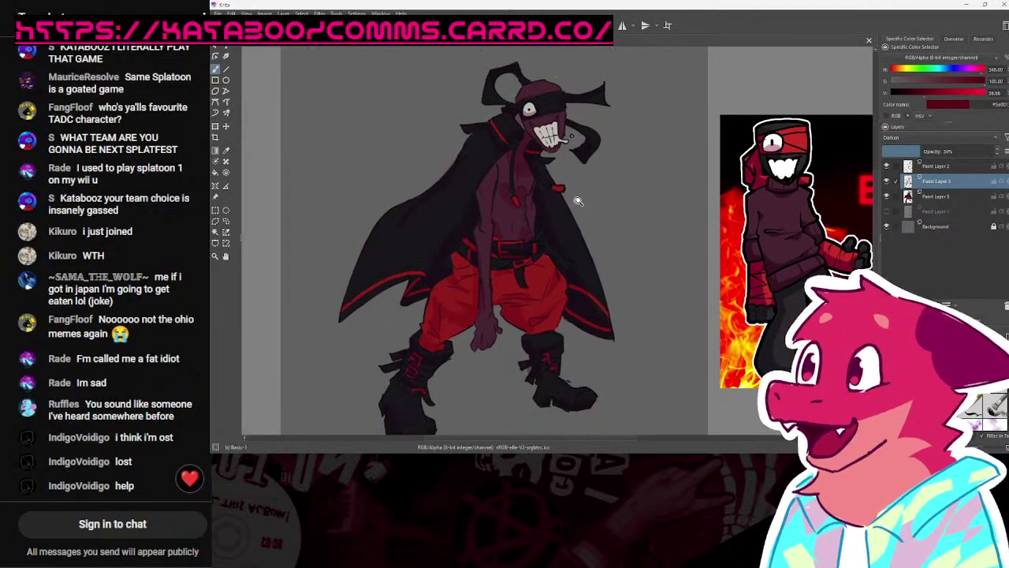
Step: Shift the shadow color to a dark indigo at hue 260 and repaint the shading layer's shadows with the very large brush
scroll(518, 209, up, 1)
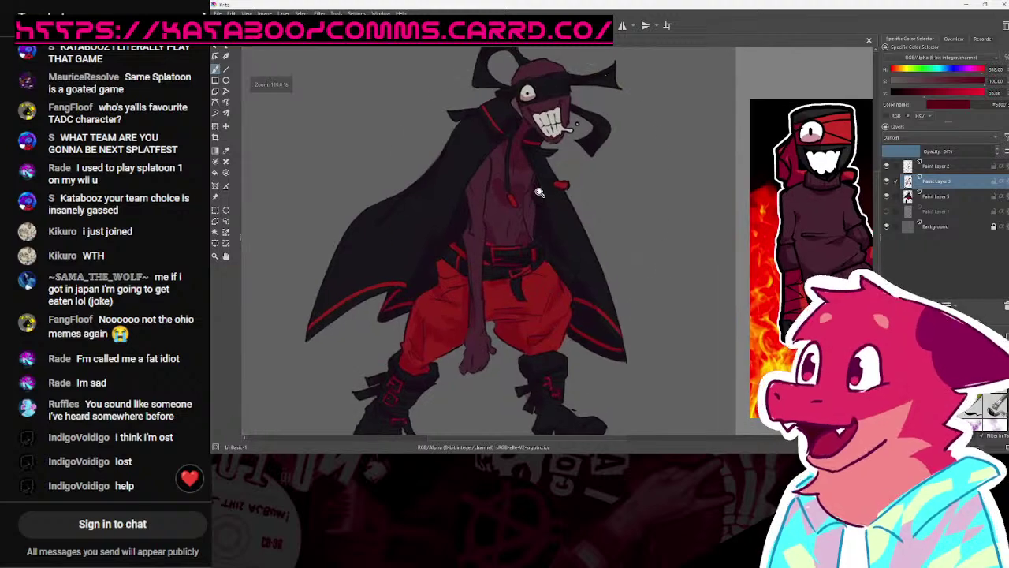
scroll(668, 244, down, 3)
scroll(668, 243, up, 2)
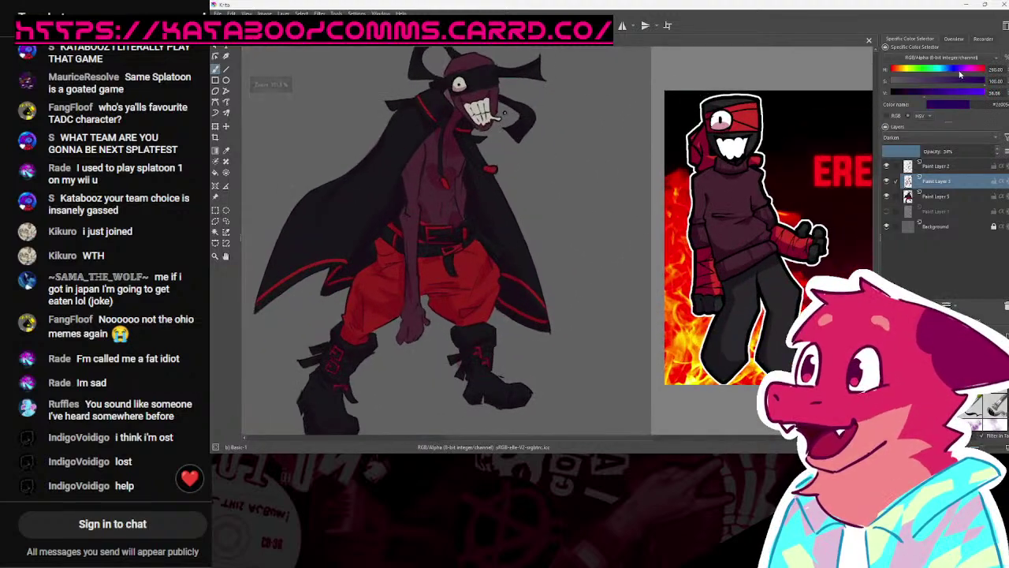
scroll(567, 303, down, 3)
scroll(516, 241, up, 3)
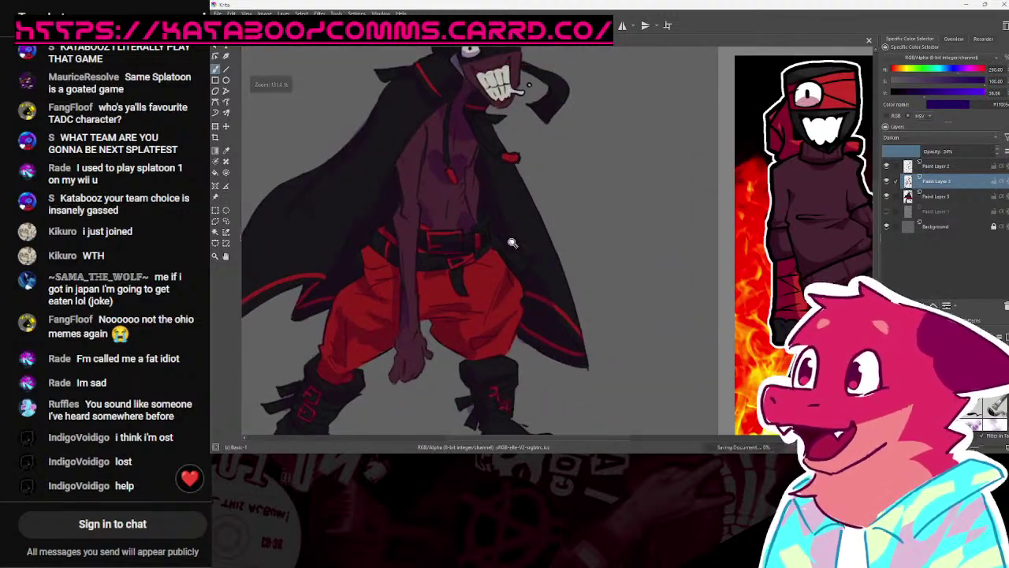
scroll(525, 234, down, 2)
scroll(639, 270, up, 2)
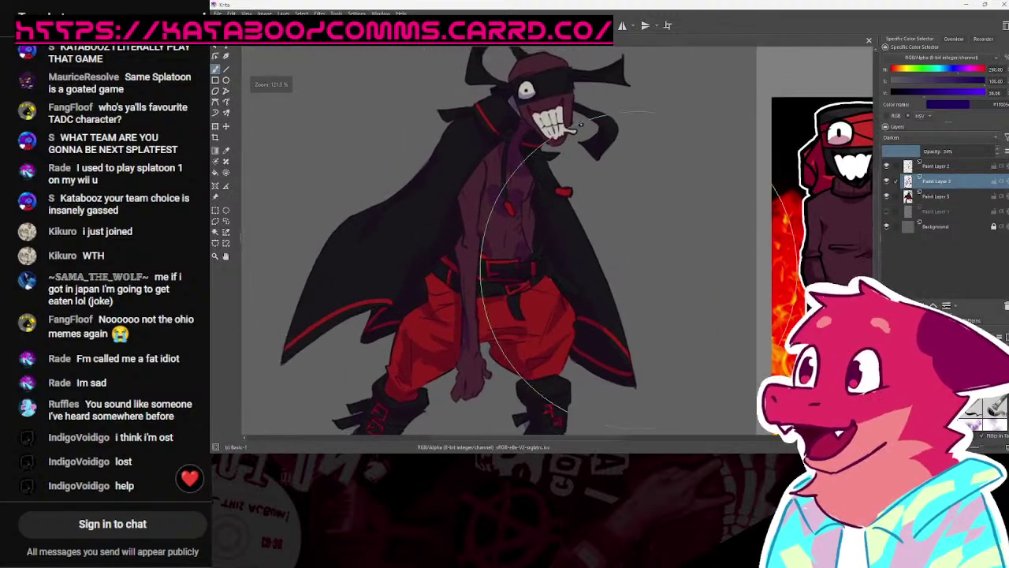
scroll(618, 275, down, 1)
scroll(618, 276, up, 1)
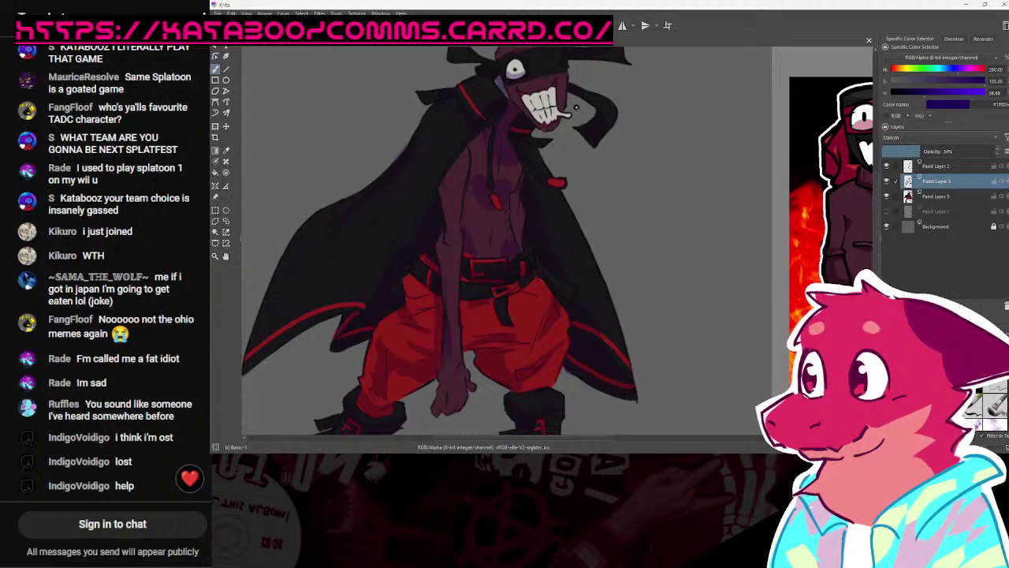
scroll(357, 306, down, 1)
scroll(355, 311, down, 1)
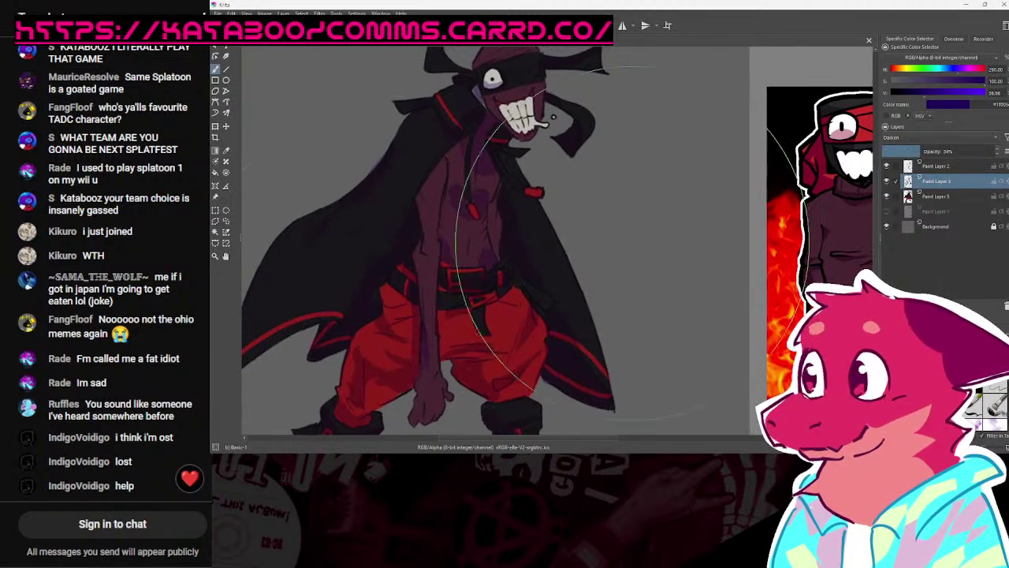
Step: Try a dark blue at hue 220 and a dark red at hue 352 on the shading layer's shadows, saving the drawing
scroll(544, 252, down, 4)
key(ctrl+s)
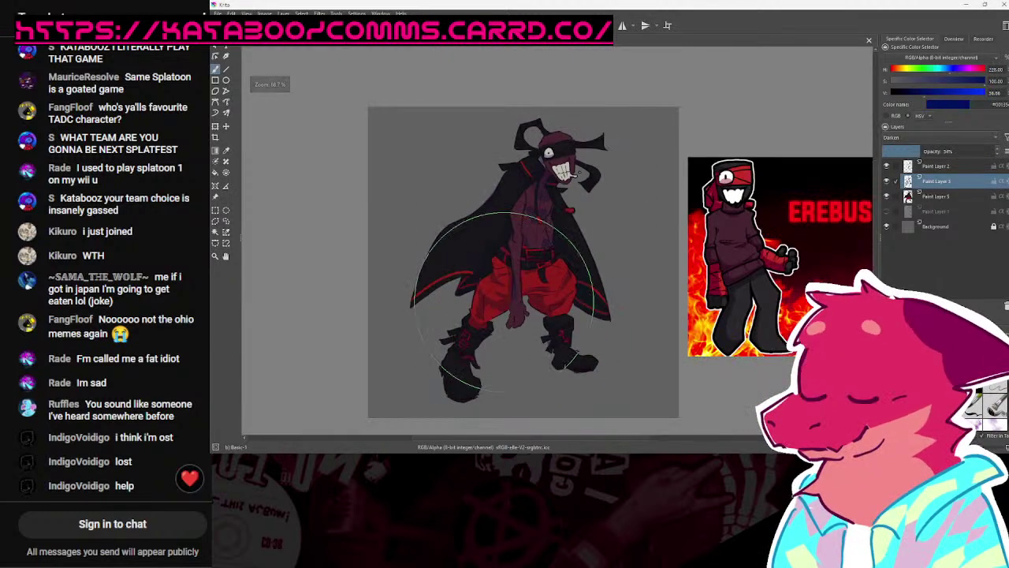
scroll(544, 245, up, 4)
scroll(567, 228, down, 2)
click(982, 69)
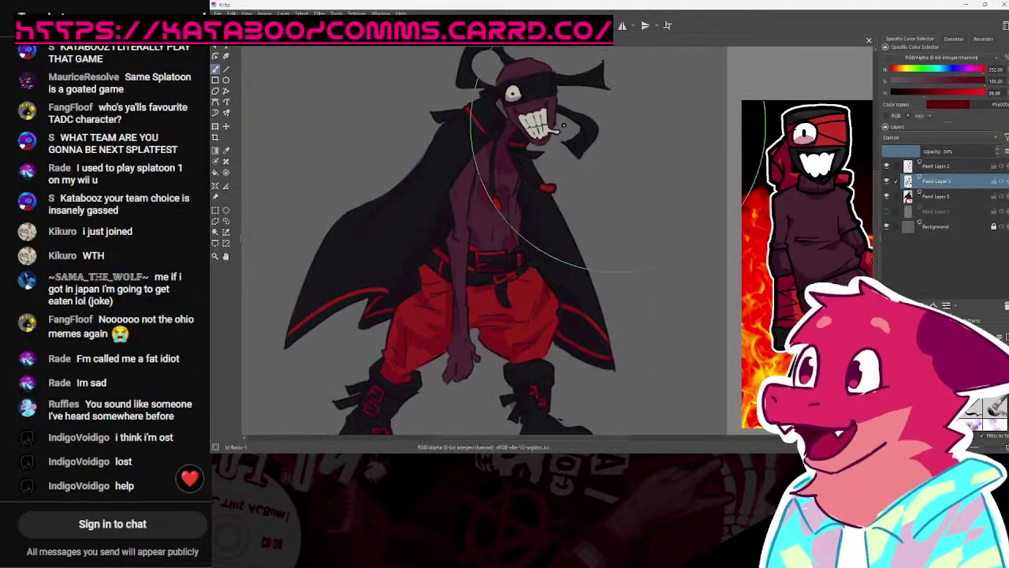
key(ctrl+s)
Step: Set the shading layer's blending mode to Burn and repaint its shadows with brighter reds at hue 360
click(907, 137)
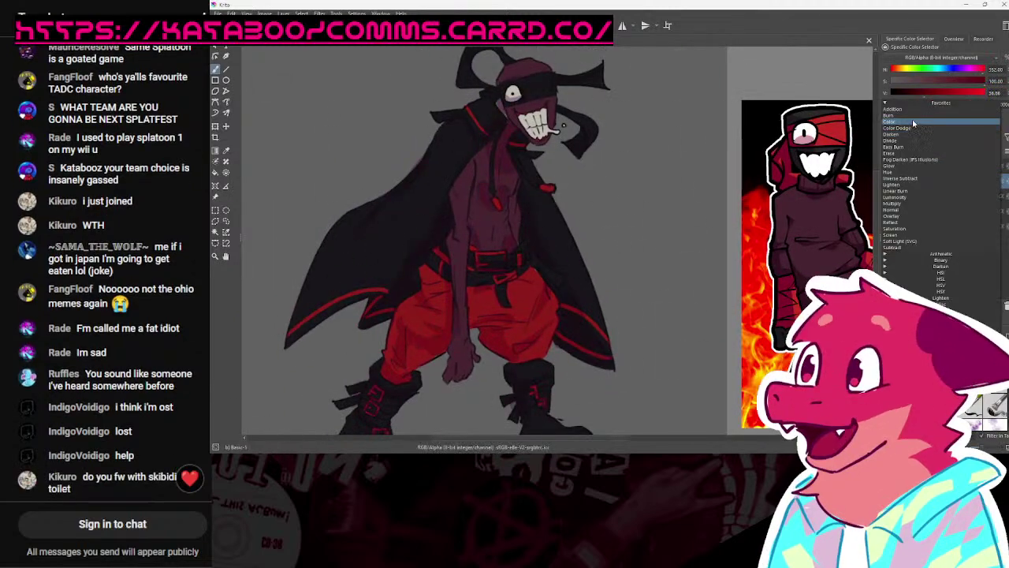
click(914, 115)
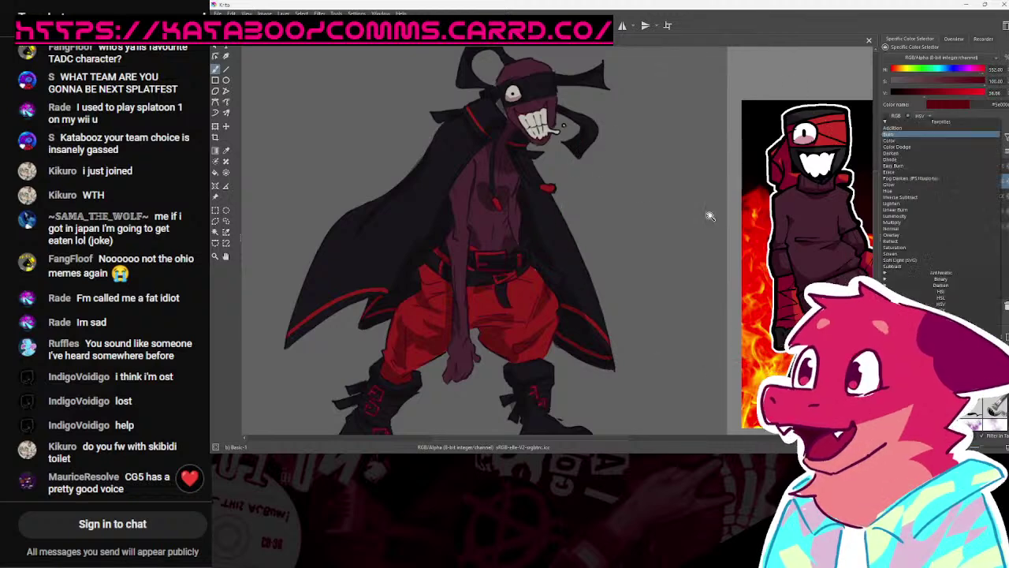
key(minus)
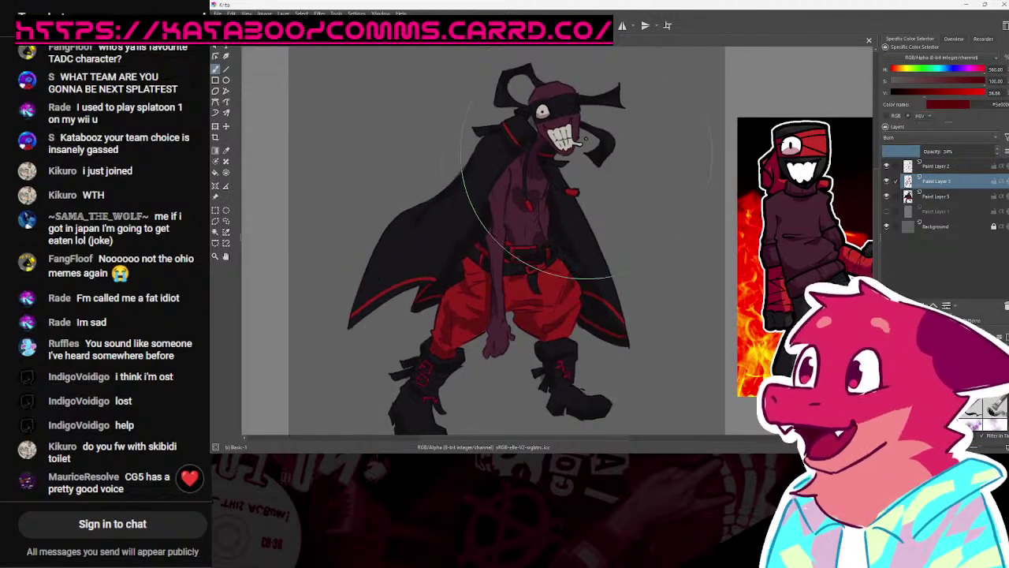
click(970, 95)
drag(473, 316, 540, 158)
drag(971, 94, 958, 95)
mouse_move(465, 342)
mouse_down()
mouse_move(596, 119)
mouse_move(483, 360)
mouse_move(557, 261)
mouse_up()
Step: Recolor the shading layer's shadows with a purple at hue 270, saturation 100 and value 78, and save the drawing
click(968, 95)
click(961, 71)
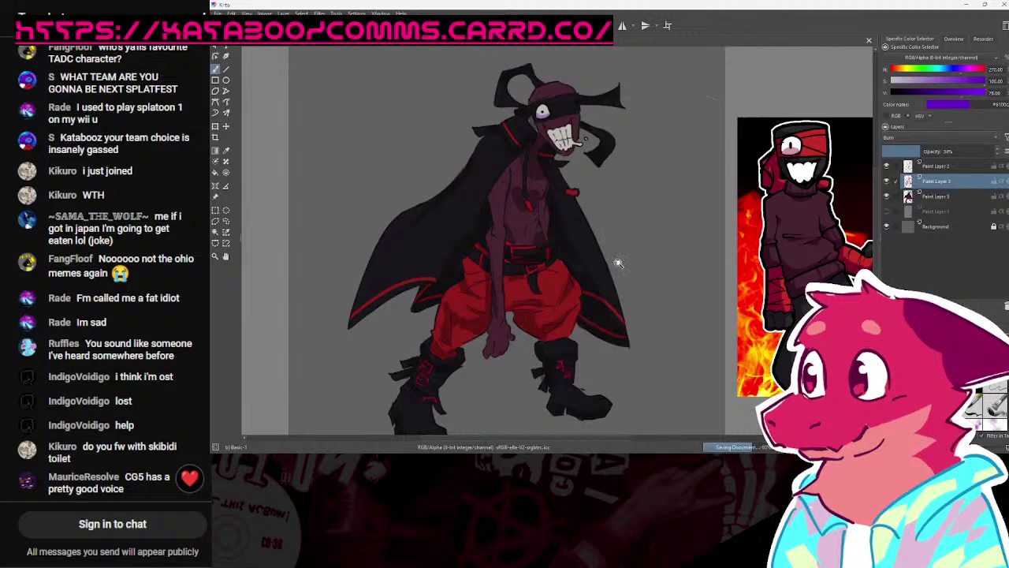
scroll(584, 139, up, 1)
scroll(587, 127, up, 1)
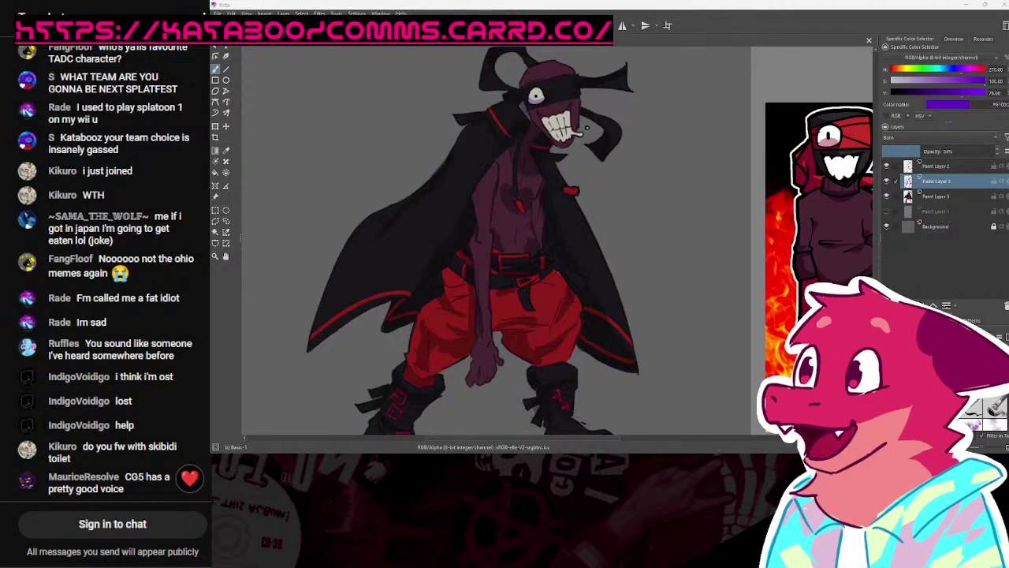
drag(463, 297, 456, 303)
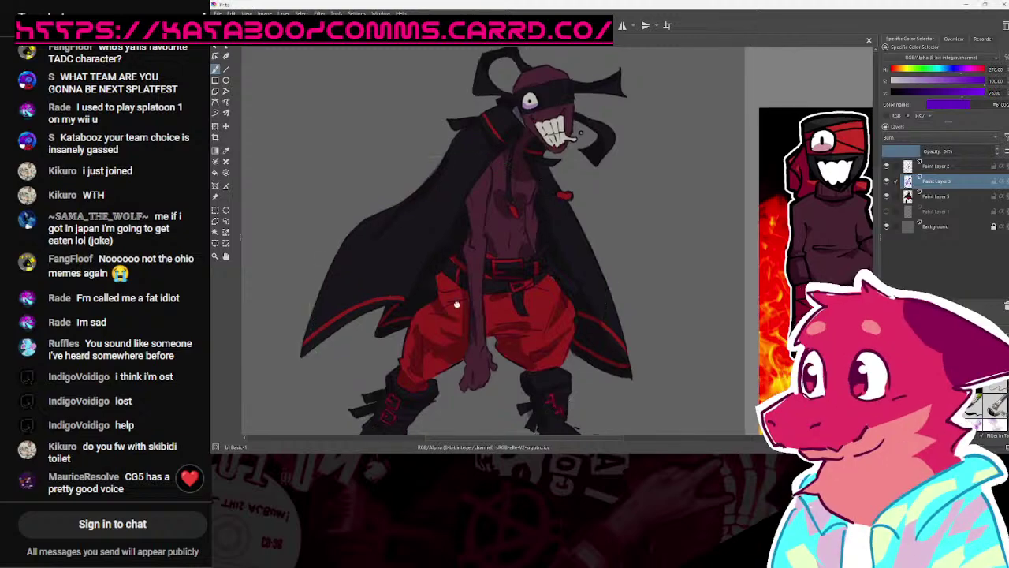
scroll(586, 295, down, 5)
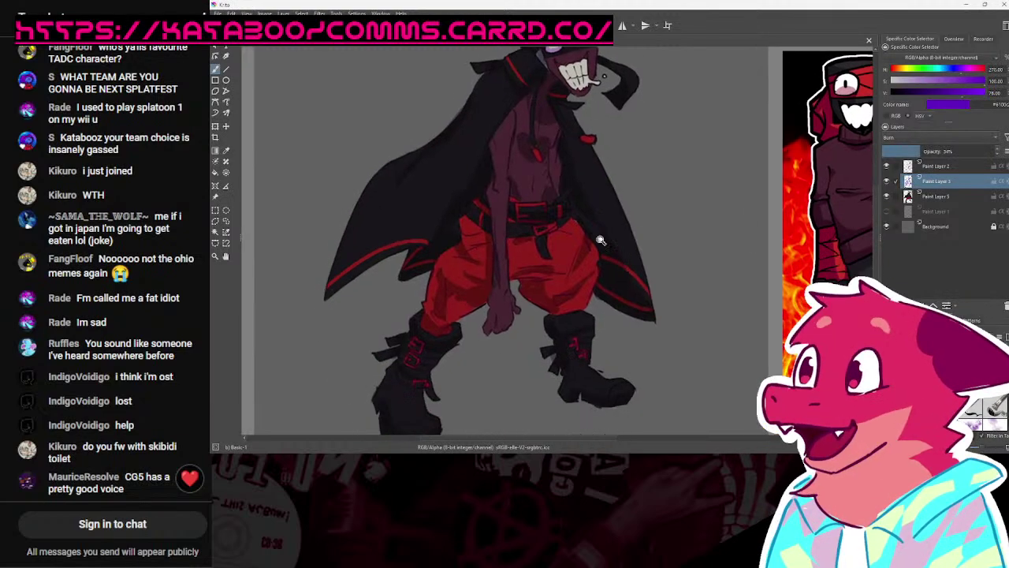
scroll(591, 296, up, 6)
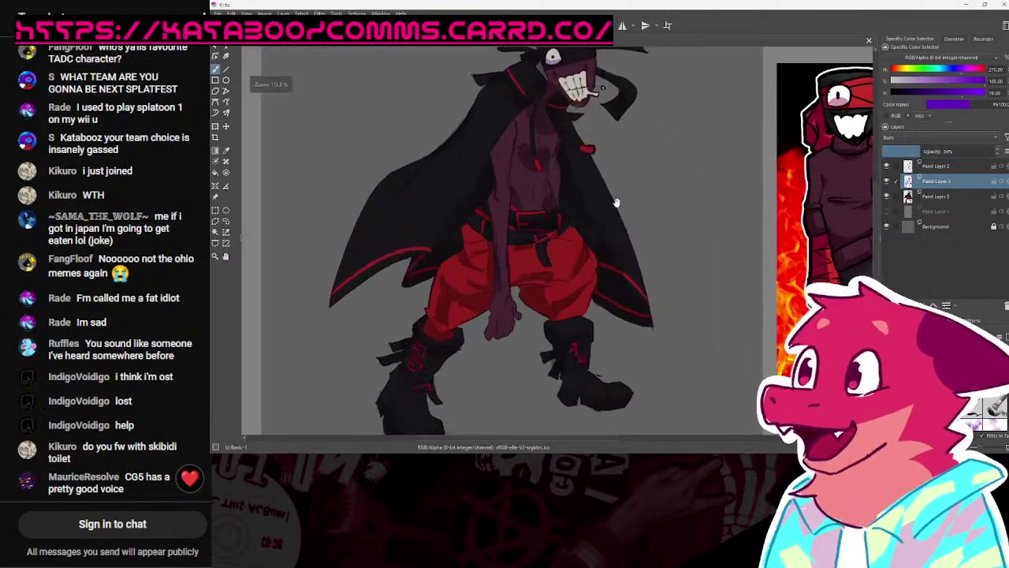
Step: Sample the skin color, set the shading layer to Normal blending at 100% opacity, and save the drawing
ctrl+click(459, 257)
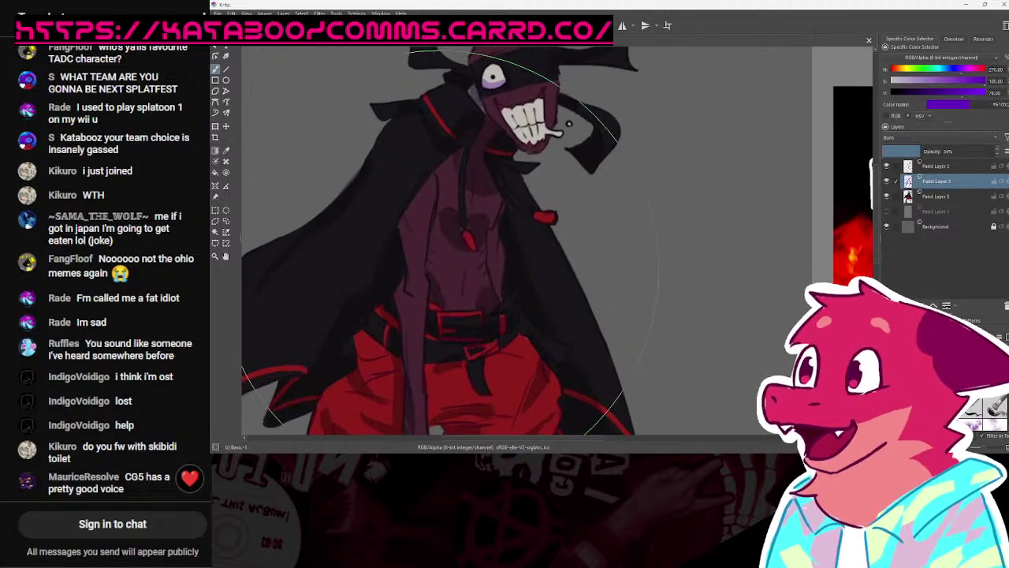
click(919, 138)
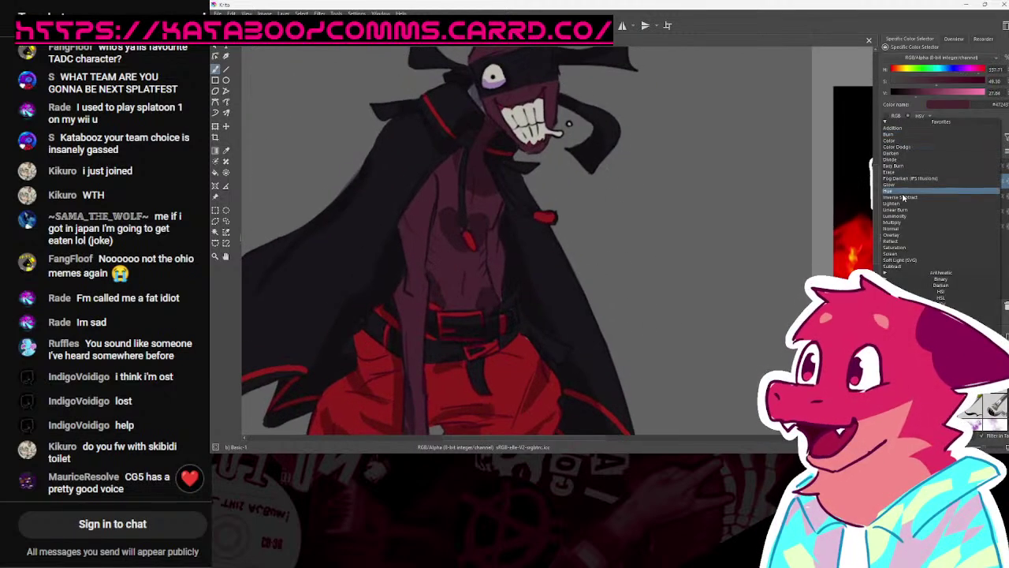
click(897, 228)
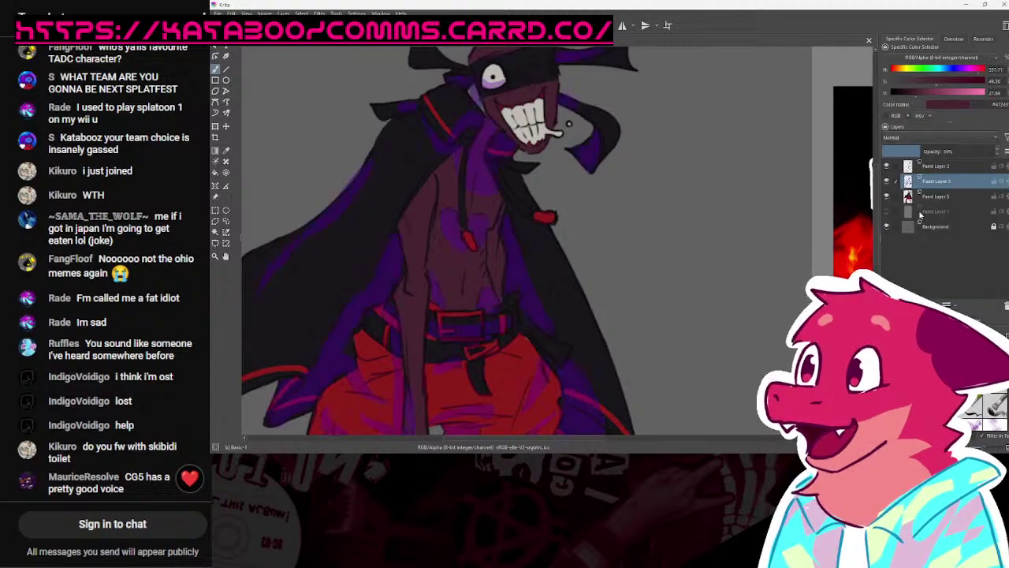
drag(800, 217, 751, 287)
key(ctrl+s)
drag(721, 220, 718, 167)
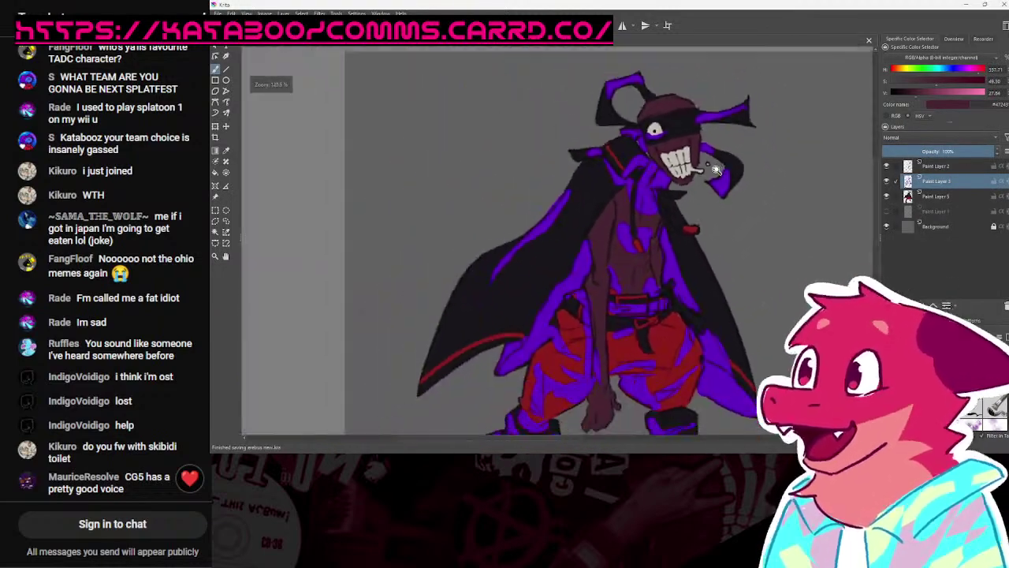
scroll(717, 167, down, 4)
scroll(691, 218, up, 5)
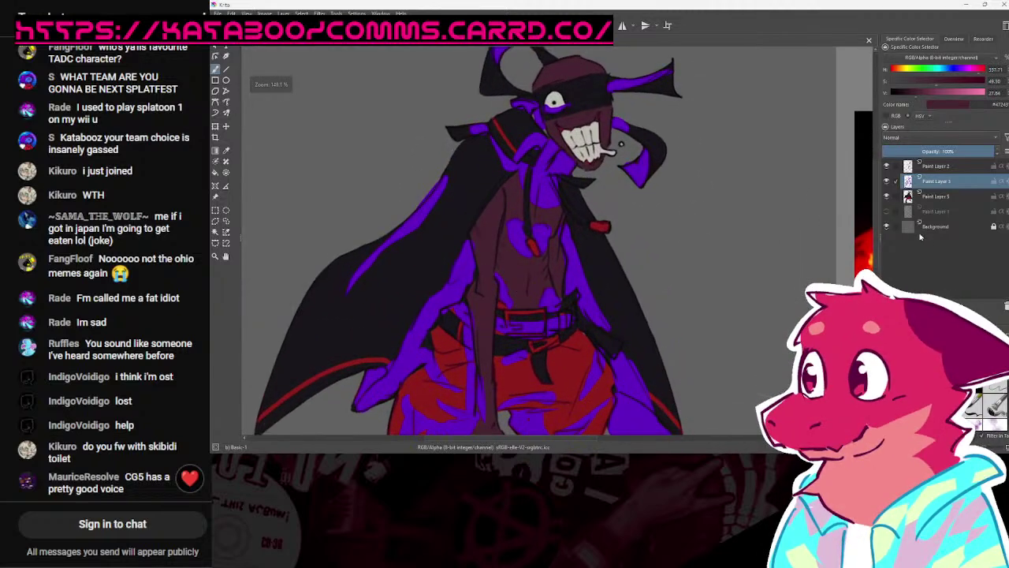
Step: Select all skin-colored areas by similar color on the flat color layer and make the shading layer active again
click(932, 197)
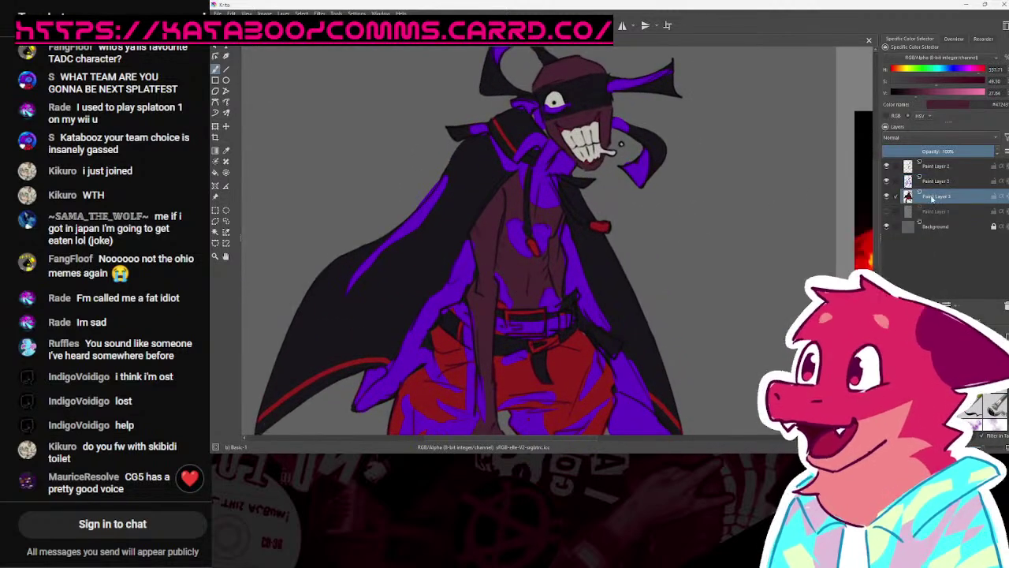
click(227, 231)
click(535, 310)
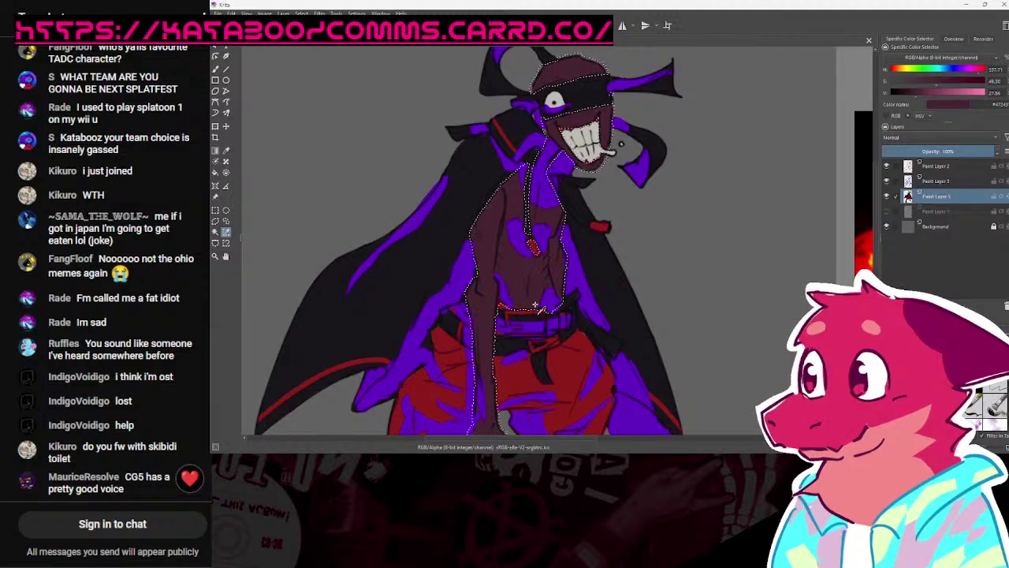
scroll(556, 266, up, 3)
click(923, 182)
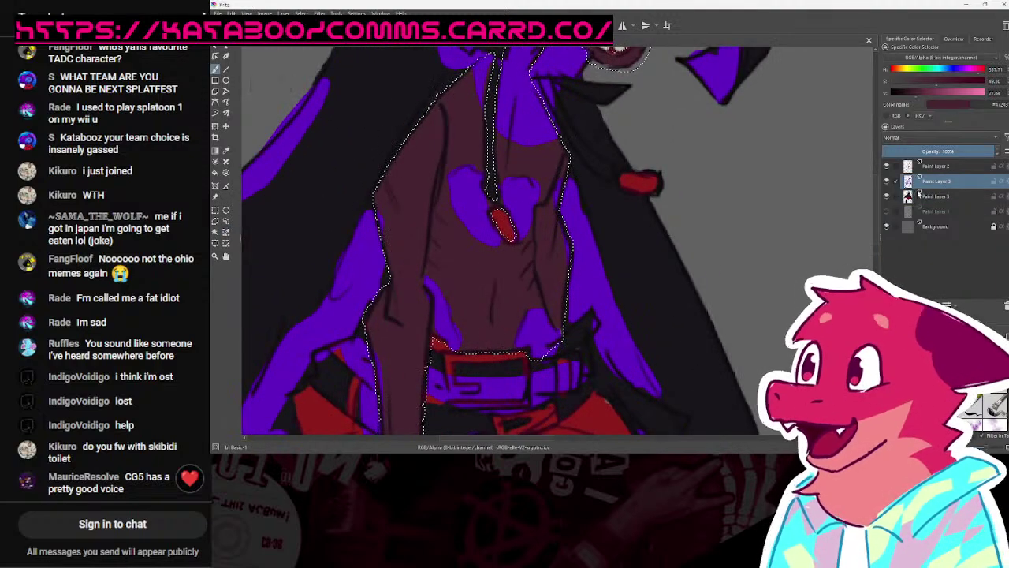
drag(796, 246, 793, 268)
drag(666, 290, 570, 333)
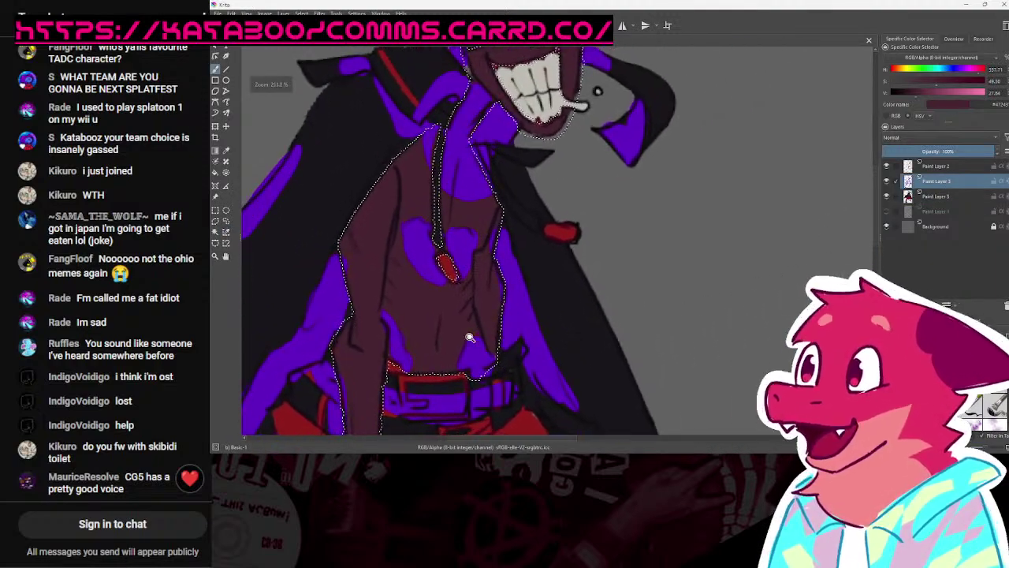
scroll(473, 315, up, 2)
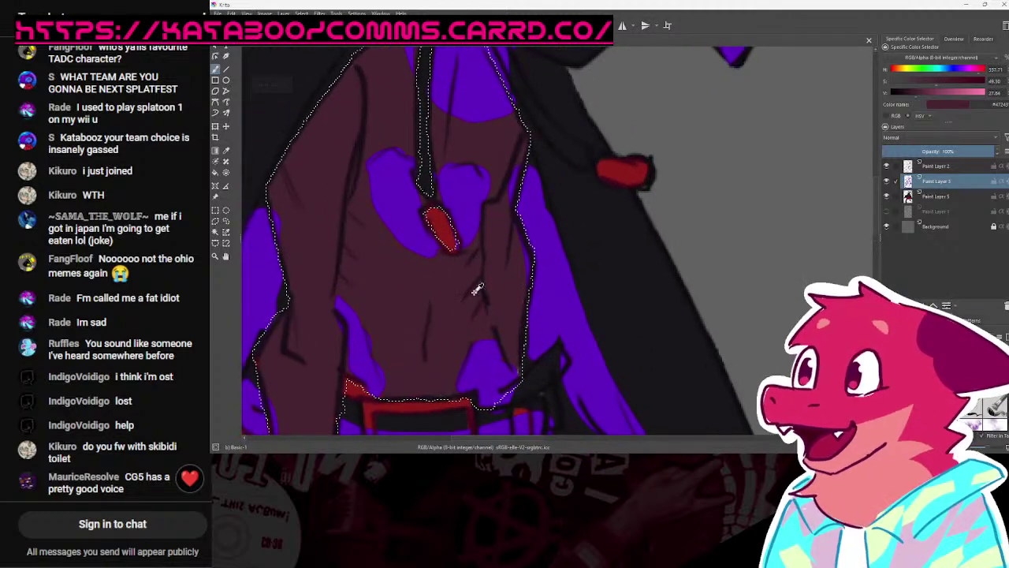
Step: Darken the skin color to hue 310, saturation 54 and value 20, and repaint the shadows inside the skin selection
click(910, 93)
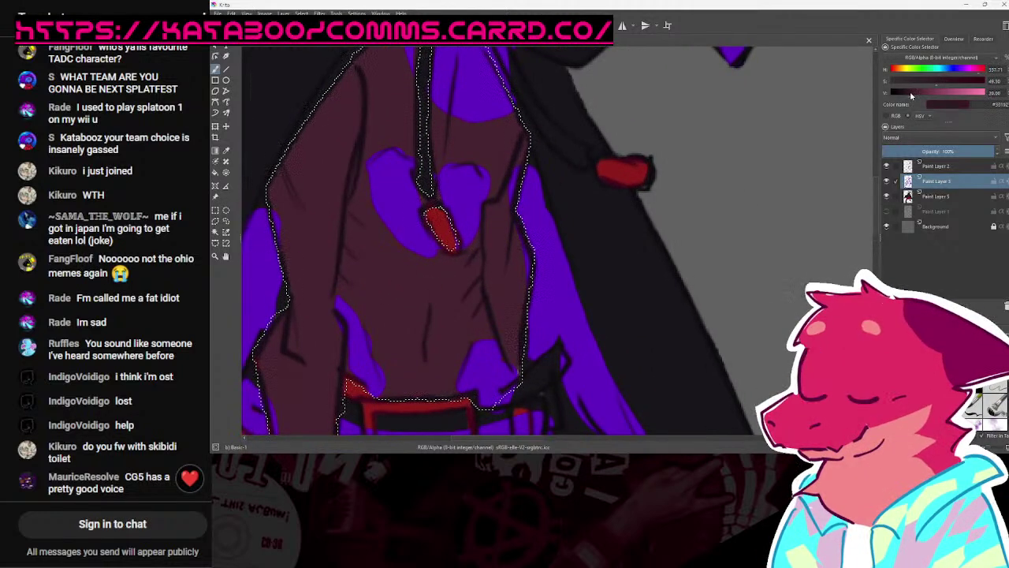
click(941, 82)
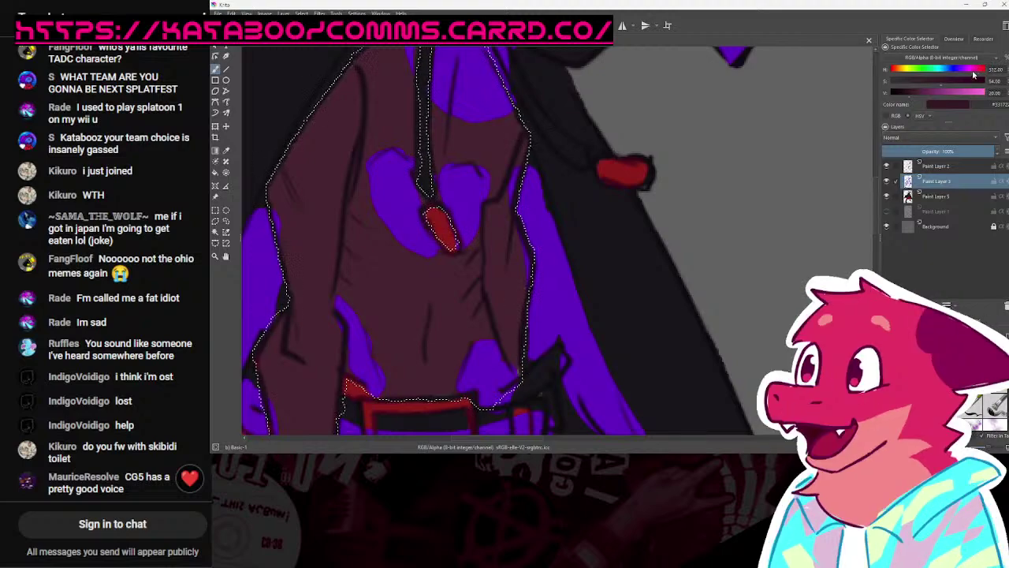
scroll(584, 197, down, 3)
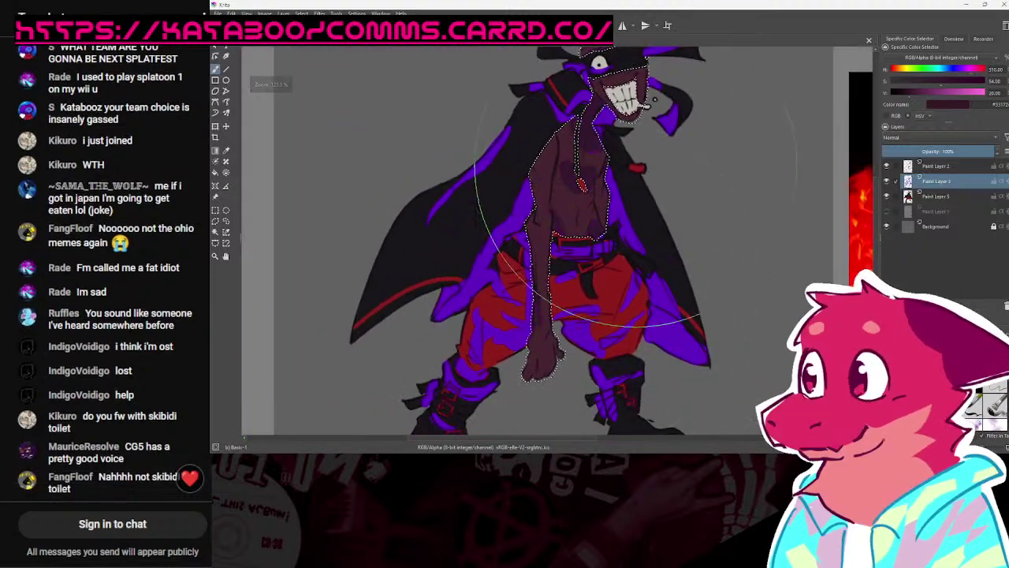
scroll(583, 197, up, 3)
Step: Try skin shadow colors at saturations 47 and 42, and a darker one at hue 315 and saturation 44
click(938, 83)
scroll(627, 303, down, 3)
scroll(627, 303, up, 3)
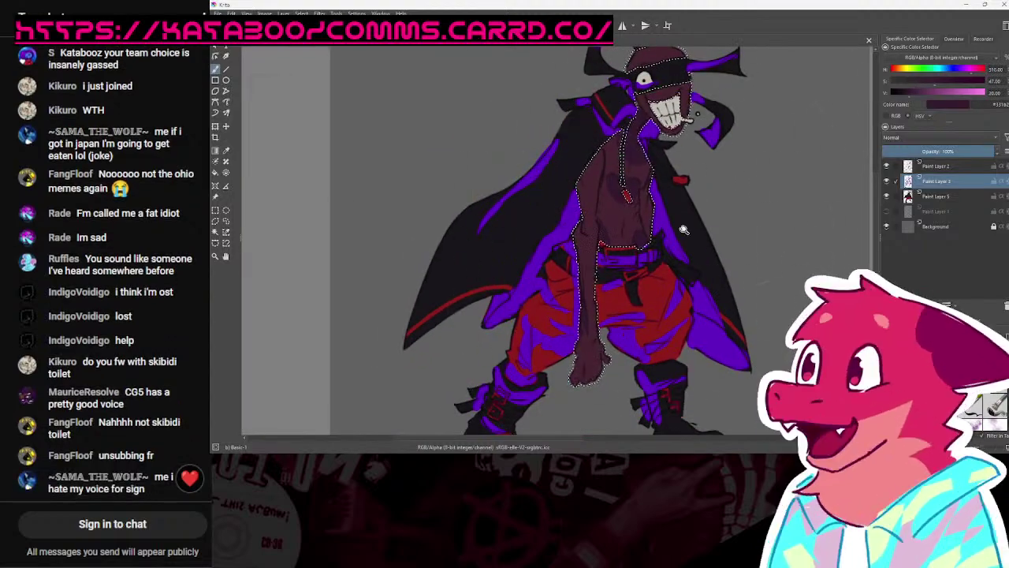
scroll(626, 304, down, 3)
scroll(627, 303, up, 4)
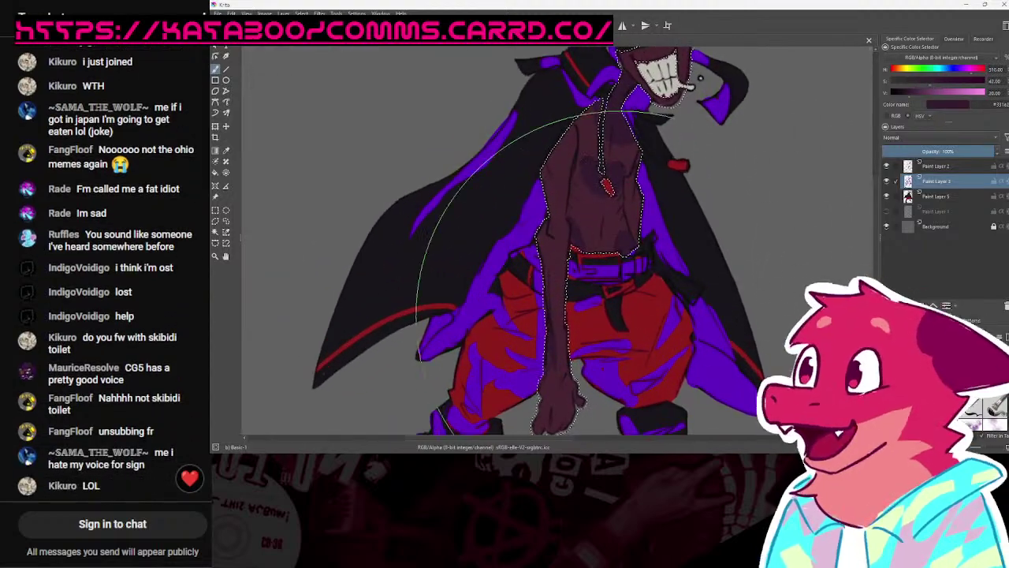
scroll(725, 156, down, 2)
click(907, 93)
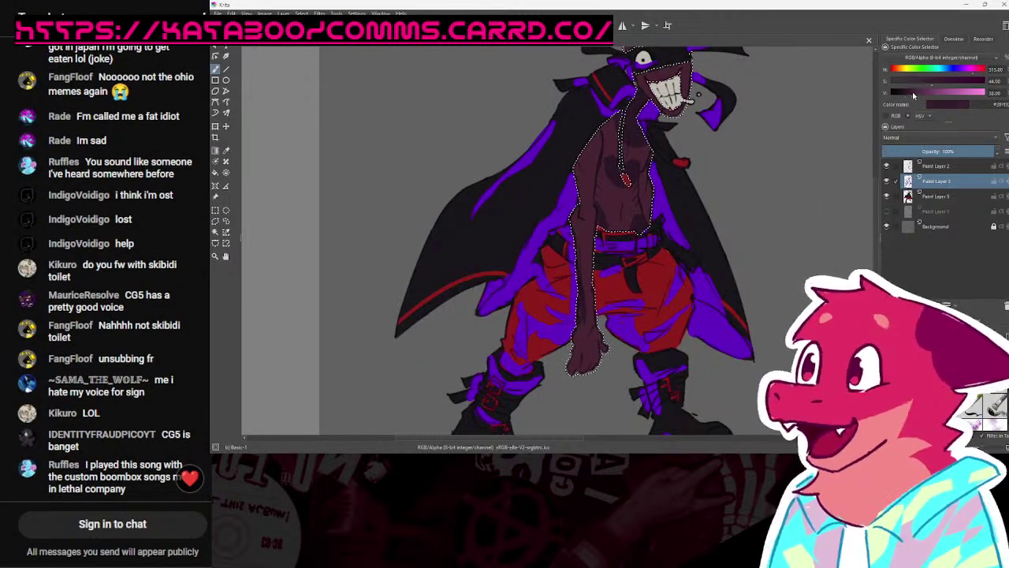
Step: Resample the skin color, darken it and shift it to hue 325, and repaint the shadows within the skin selection
ctrl+click(615, 201)
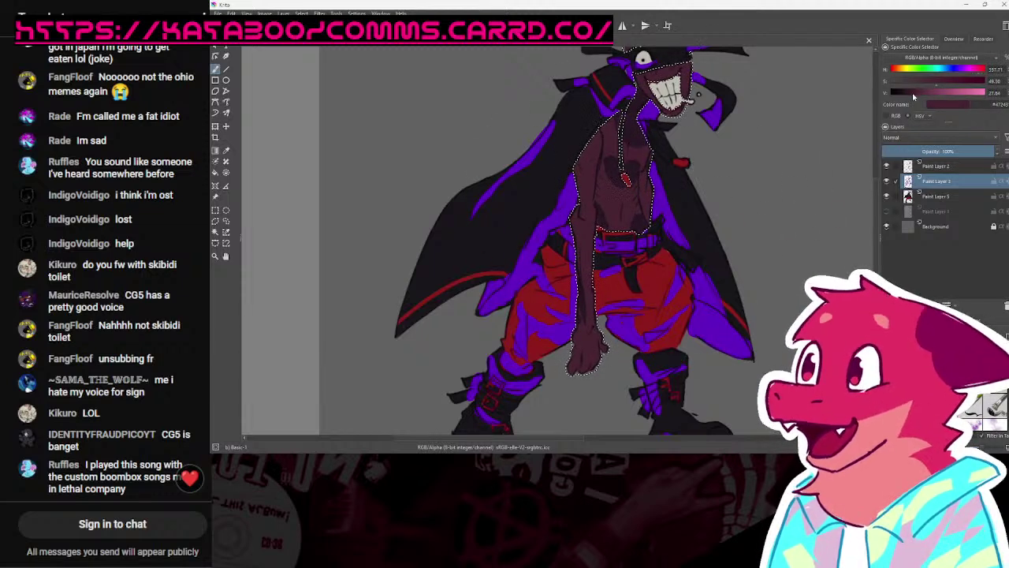
drag(915, 95, 912, 96)
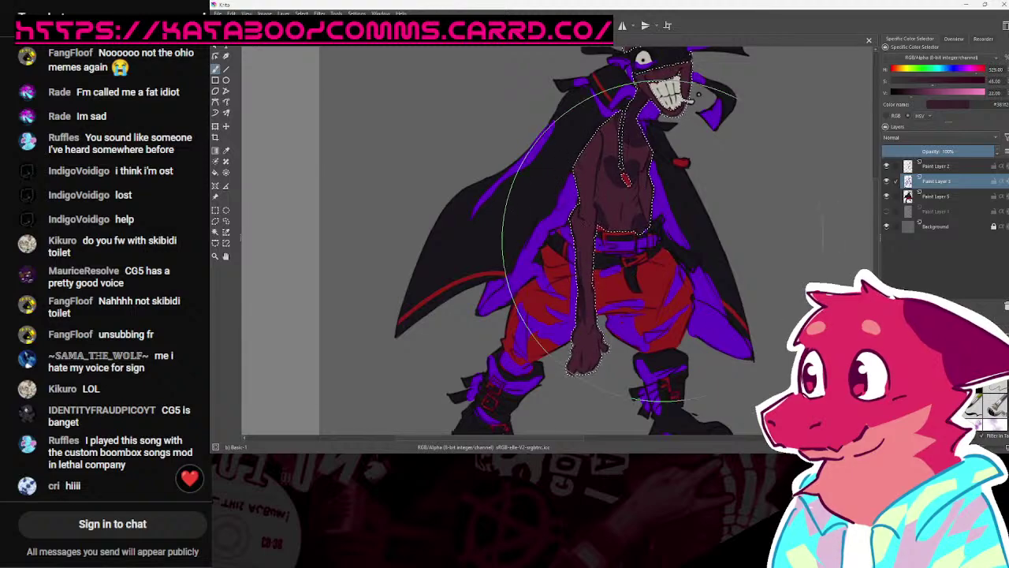
mouse_move(694, 228)
mouse_down()
mouse_move(680, 246)
mouse_move(682, 232)
mouse_up()
drag(743, 118, 733, 141)
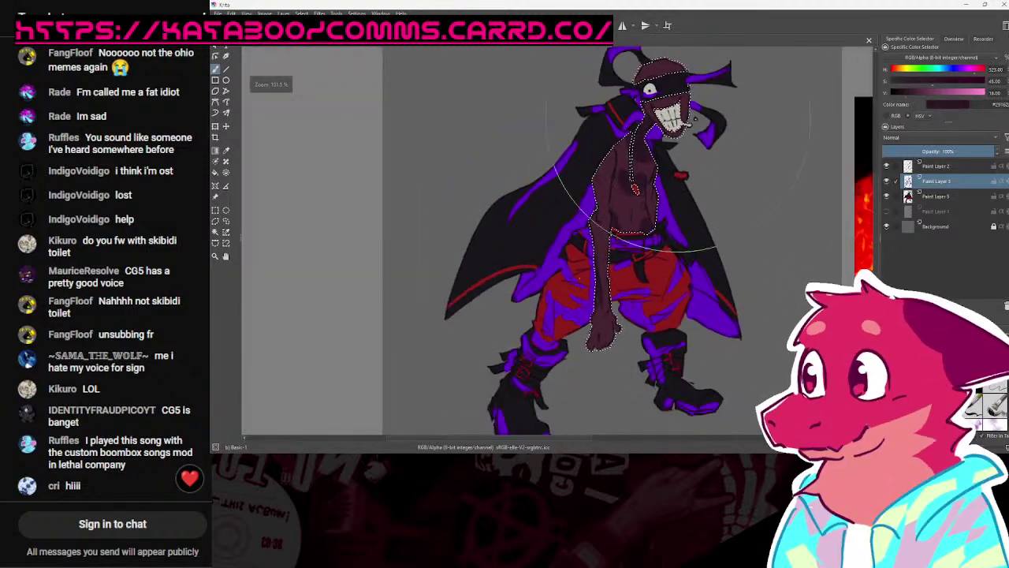
Step: Raise the skin shadow color's value to 20, repaint the skin shadows, clear the selection and save the drawing
drag(632, 106, 689, 183)
drag(725, 135, 749, 111)
click(912, 94)
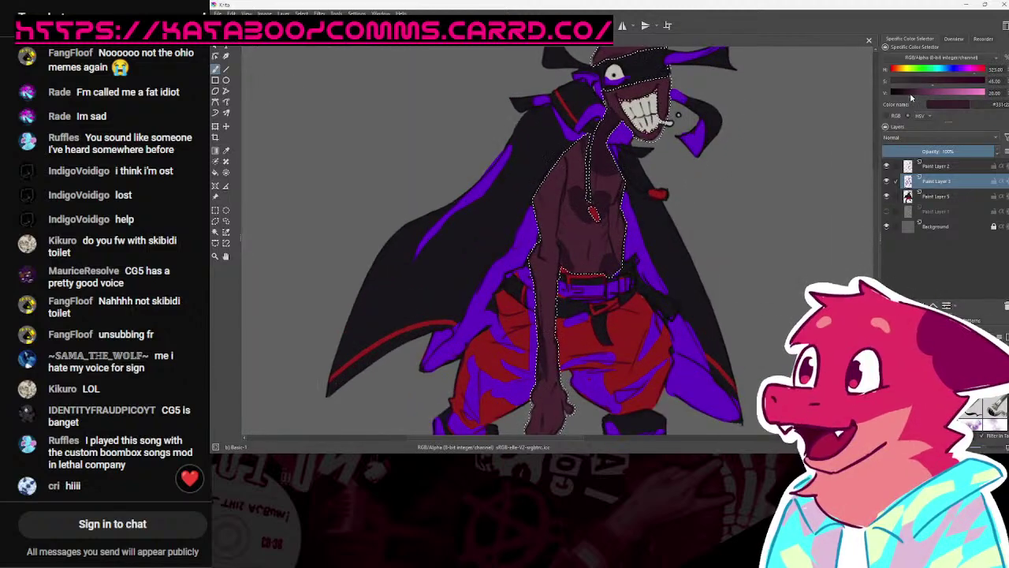
scroll(630, 142, down, 3)
scroll(622, 197, up, 2)
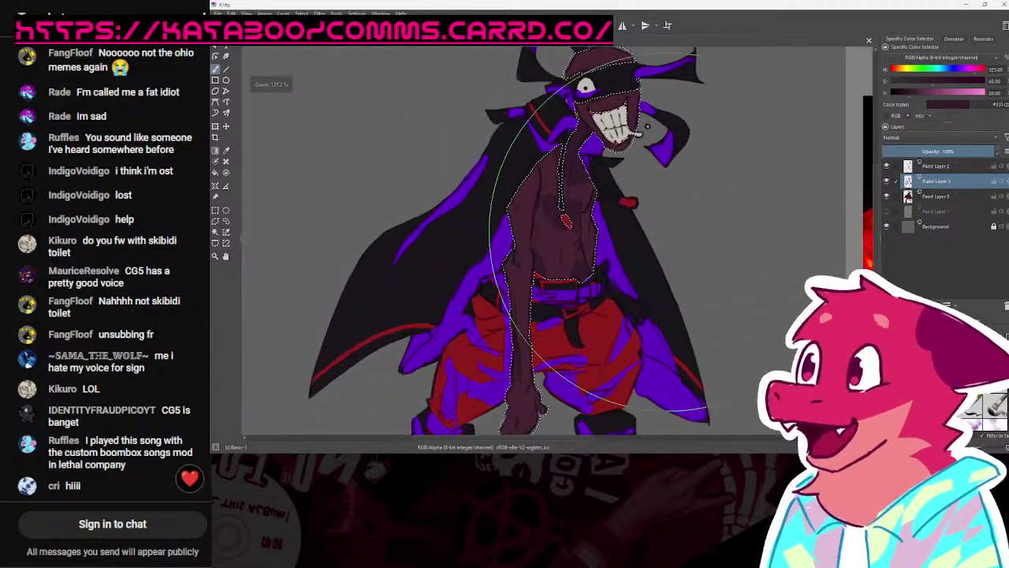
scroll(623, 237, down, 3)
key(ctrl+s)
scroll(628, 213, up, 3)
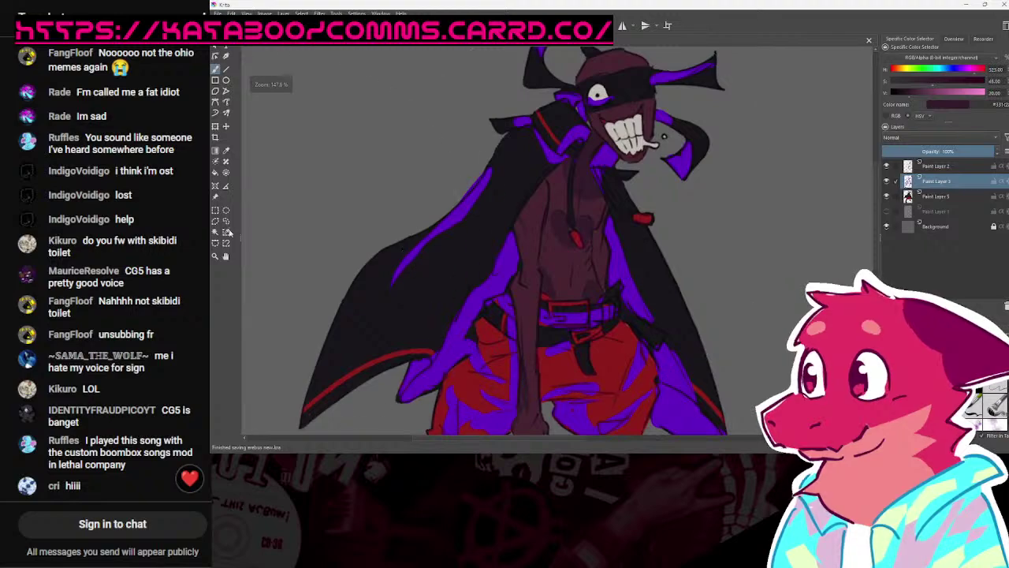
Step: Select all black areas by similar color on the flat color layer and make the shading layer active for painting
click(226, 233)
click(948, 199)
click(655, 254)
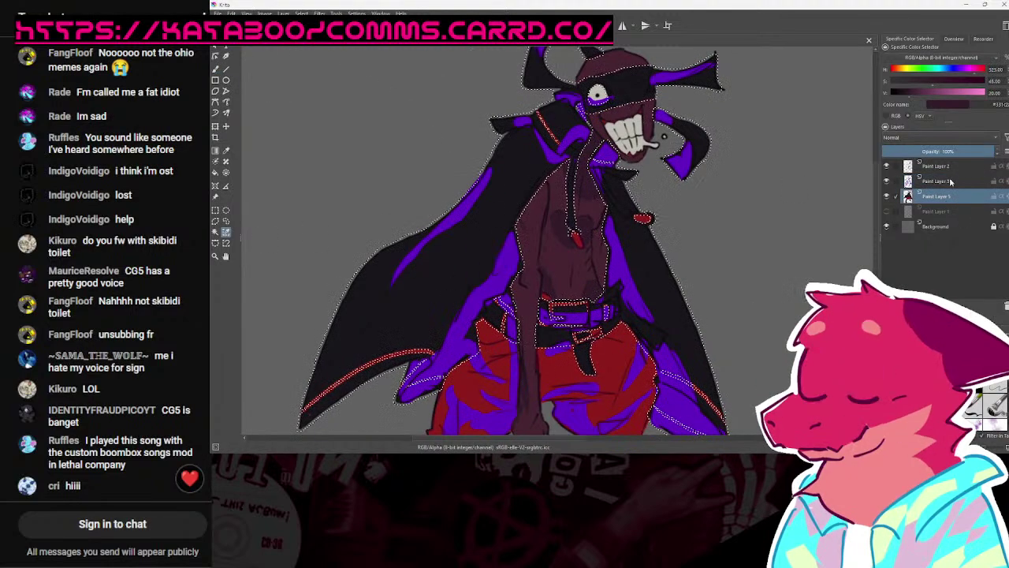
click(951, 182)
click(215, 69)
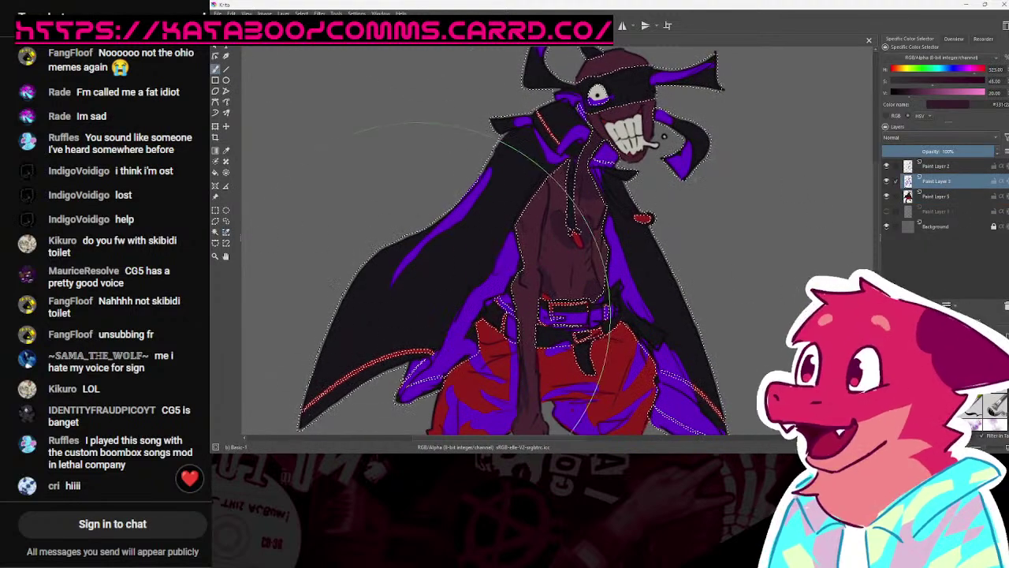
Step: Sample the cloak's black and darken it to hue 264 and value 5 for the shadow color
scroll(546, 321, up, 2)
drag(546, 320, 544, 301)
mouse_move(530, 347)
mouse_down()
mouse_move(552, 304)
mouse_move(549, 335)
mouse_up()
ctrl+click(418, 267)
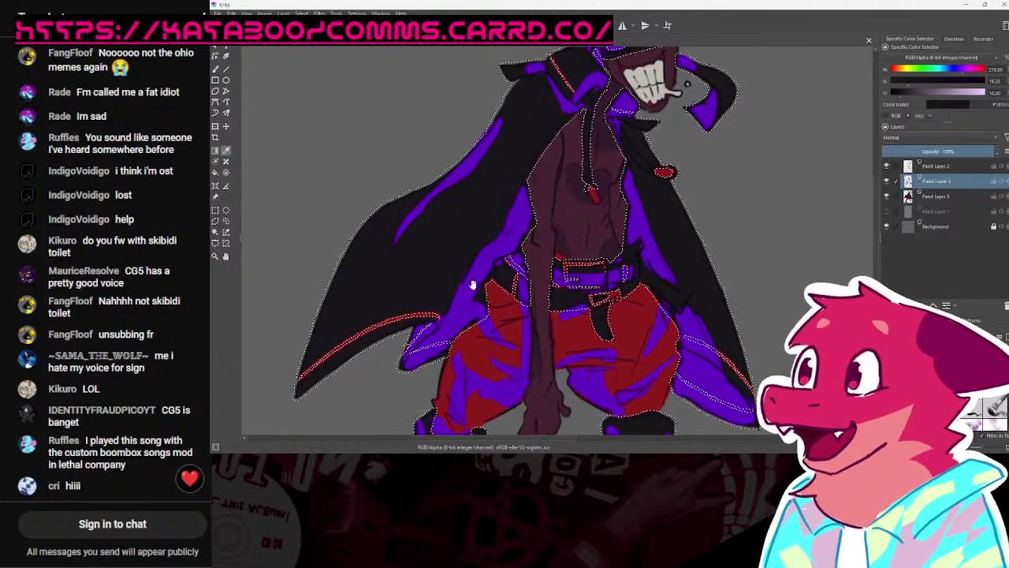
drag(448, 284, 418, 300)
key(b)
click(896, 94)
click(915, 82)
click(960, 72)
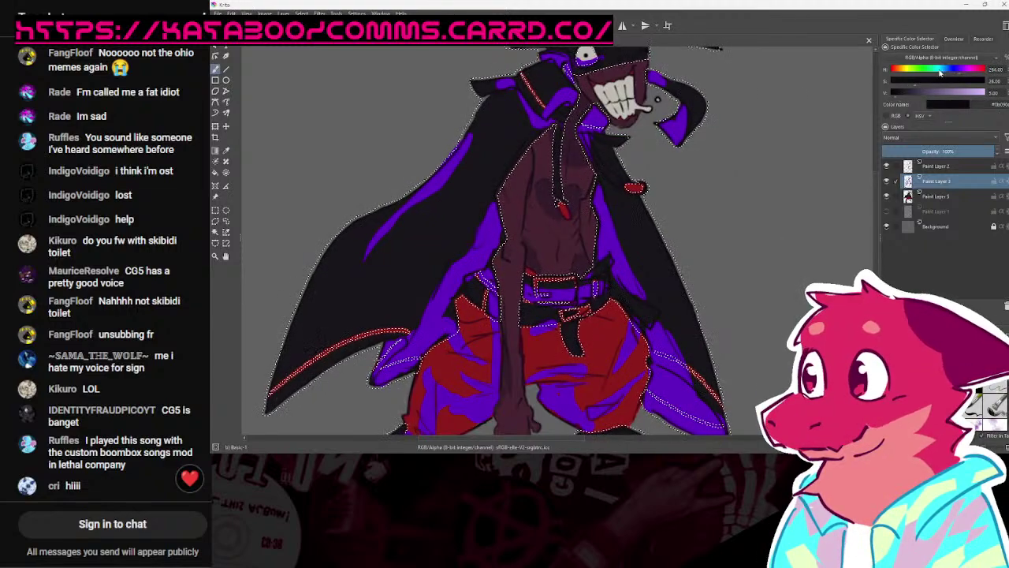
Step: Repaint the shadows in the black cloak, bandana, belt and boots with value 7, and clear the selection
scroll(709, 201, down, 1)
drag(505, 260, 511, 249)
drag(711, 163, 719, 230)
click(898, 94)
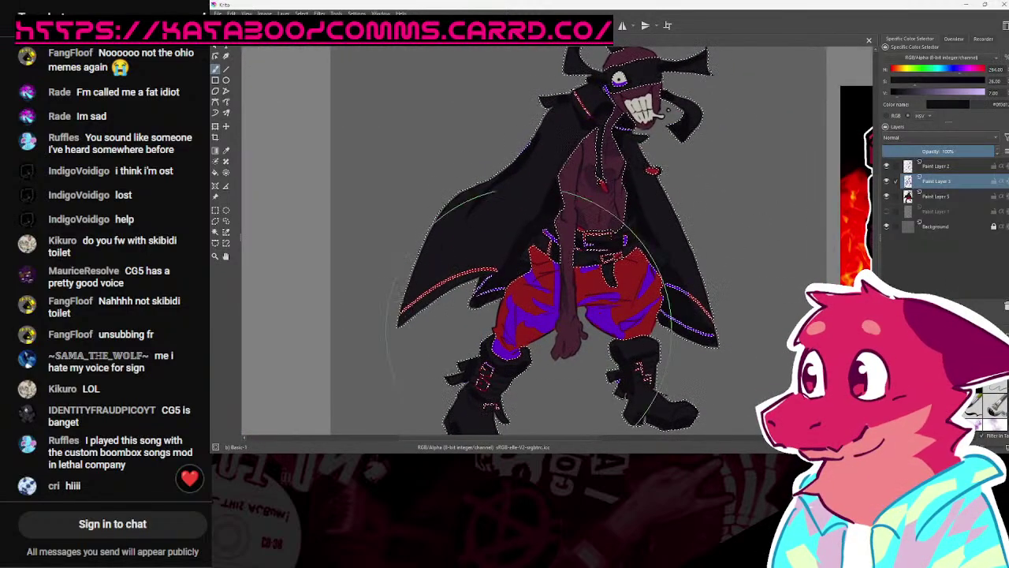
key(ctrl+shift+a)
mouse_move(725, 148)
mouse_down()
mouse_move(726, 164)
mouse_move(712, 126)
mouse_up()
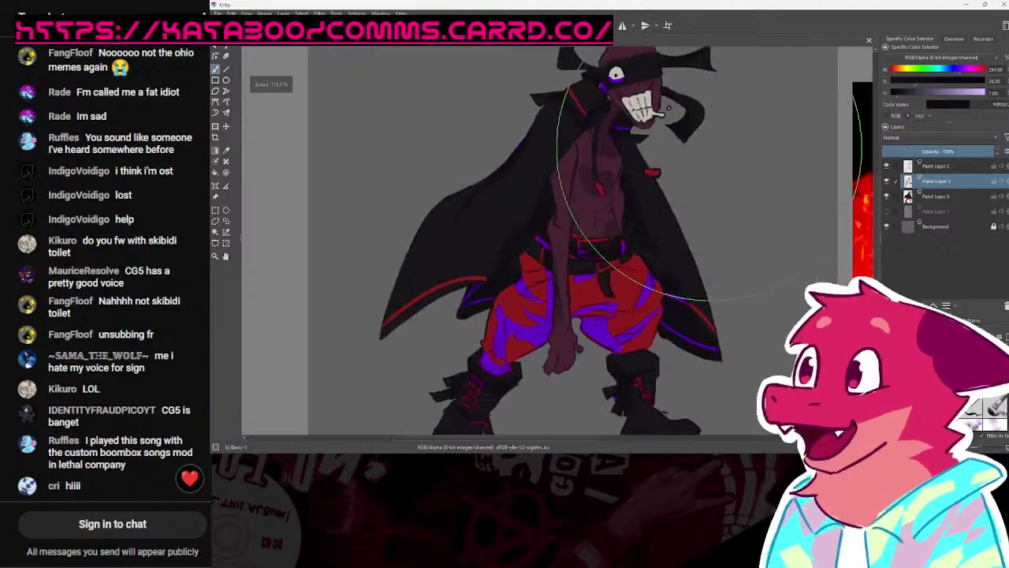
Step: Select all red areas by similar color on the flat color layer and make the shading layer active again
drag(576, 324, 591, 275)
drag(522, 277, 454, 218)
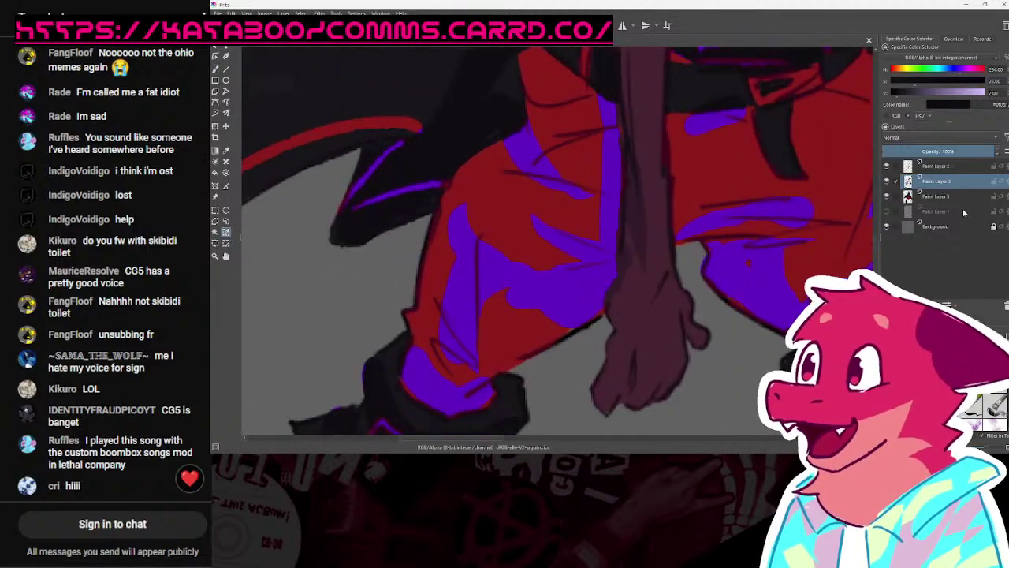
click(938, 196)
click(935, 180)
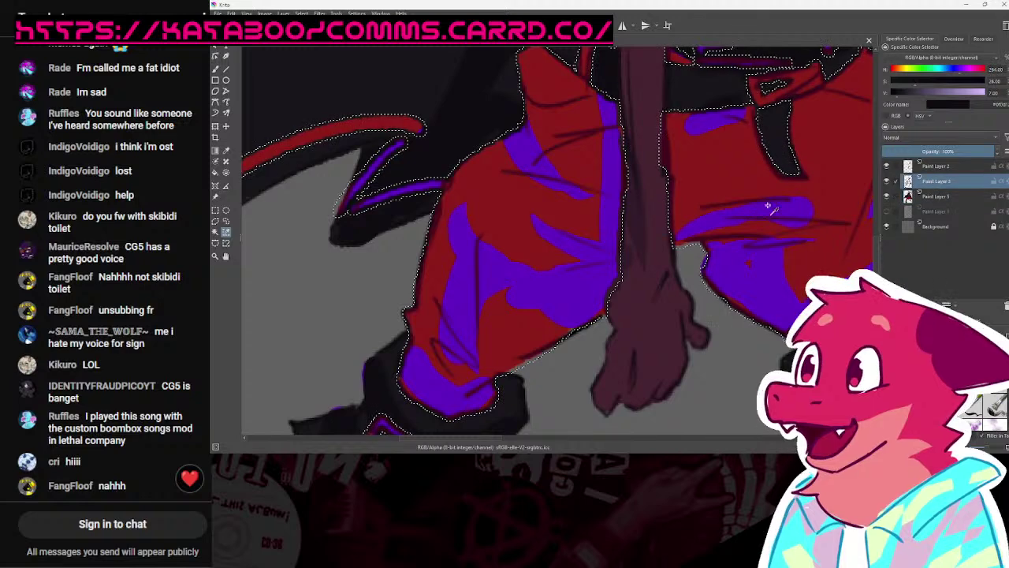
Step: Sample the trousers' red and darken it to hue 360, saturation 75 and value 39 for the brush
click(520, 206)
click(931, 93)
click(980, 70)
click(962, 82)
key(b)
Step: Repaint the shadows in the red areas, shift the shadow hue to 347, clear the selection and save
scroll(733, 214, down, 5)
mouse_move(732, 215)
mouse_down()
mouse_move(698, 313)
mouse_move(575, 249)
mouse_up()
scroll(575, 250, up, 1)
drag(695, 144, 691, 161)
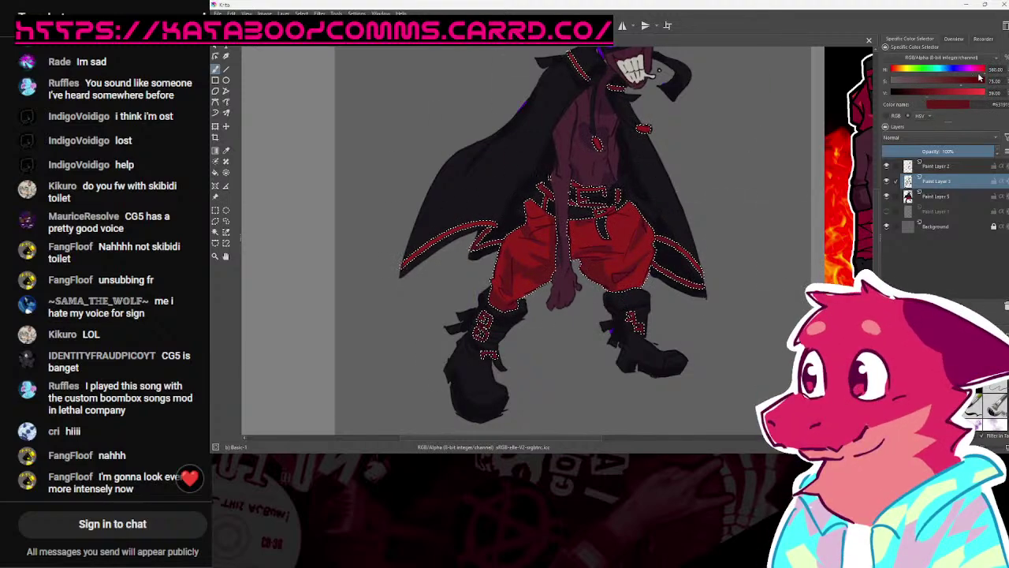
drag(751, 152, 687, 222)
key(ctrl+shift+a)
key(ctrl+s)
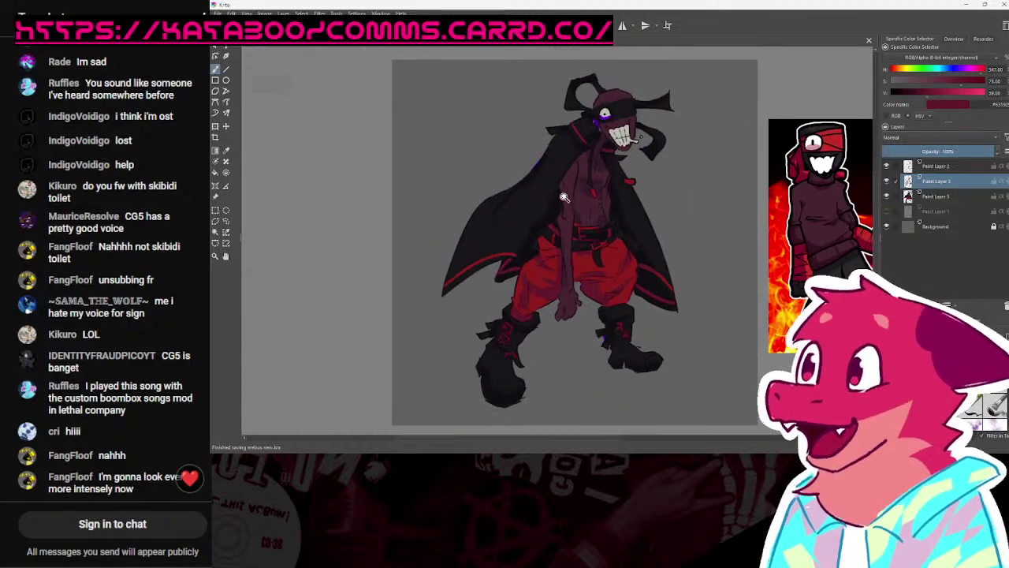
Step: Select the leftover purple in the eye and beside the collar by similar color, delete it and clear the selection
scroll(636, 266, up, 6)
scroll(643, 317, down, 6)
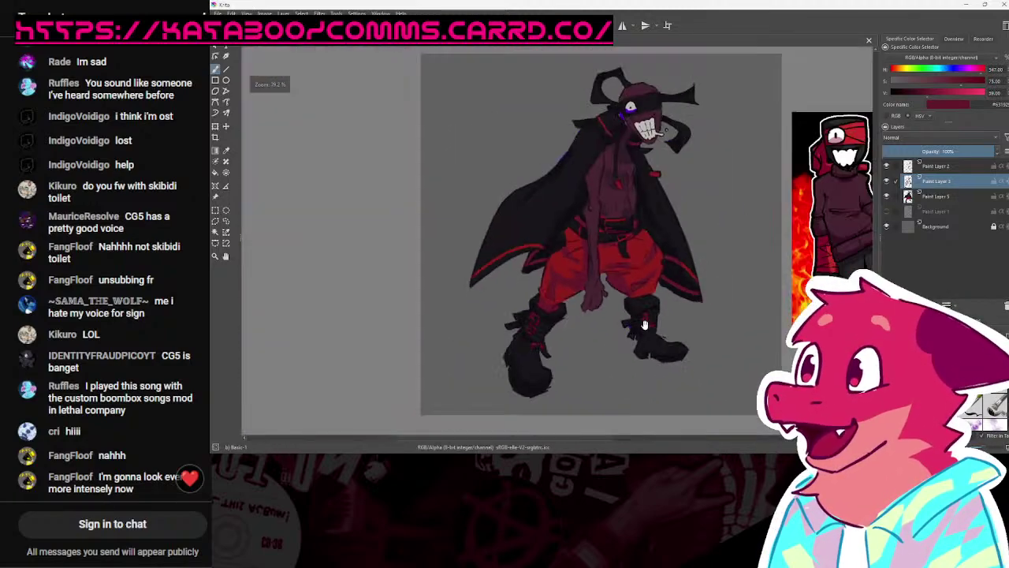
scroll(637, 330, up, 2)
drag(664, 200, 595, 303)
scroll(563, 174, up, 6)
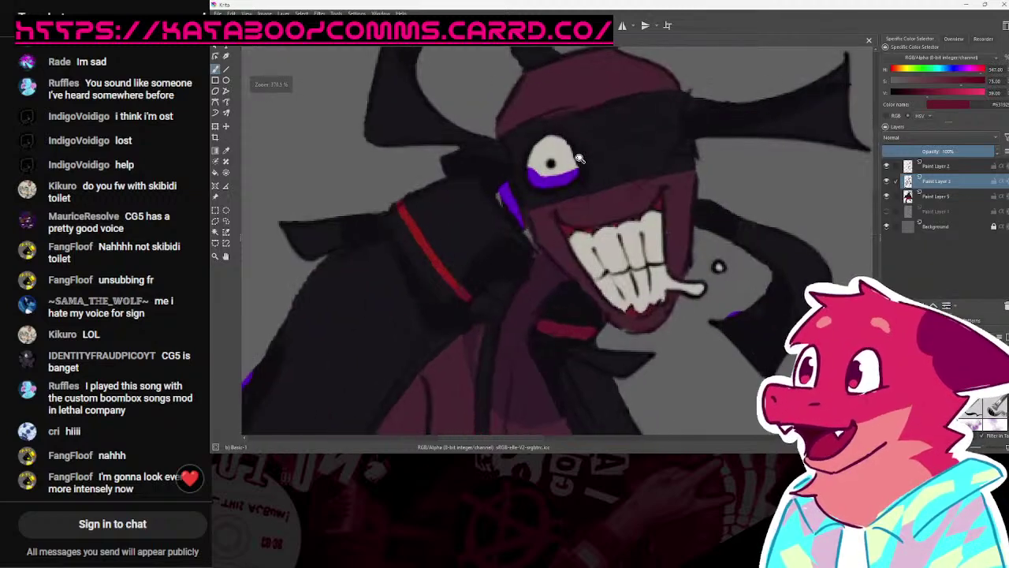
scroll(563, 174, down, 4)
scroll(563, 179, up, 3)
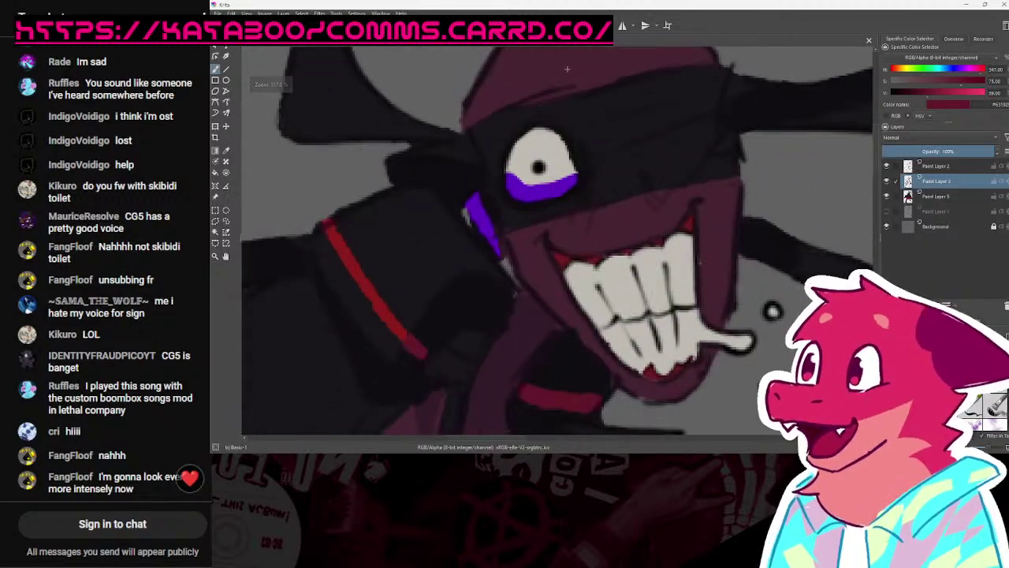
scroll(526, 142, up, 3)
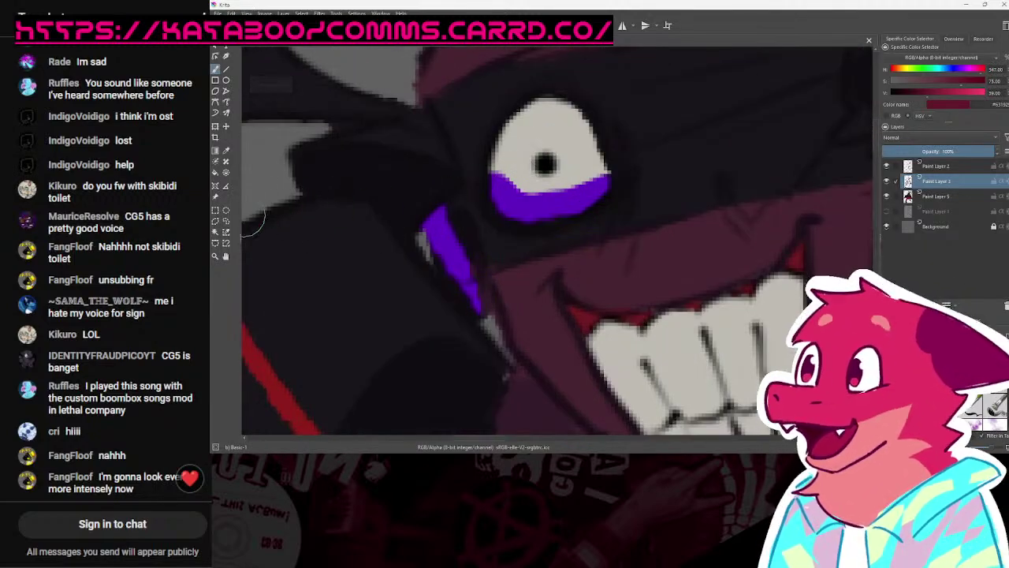
key(Delete)
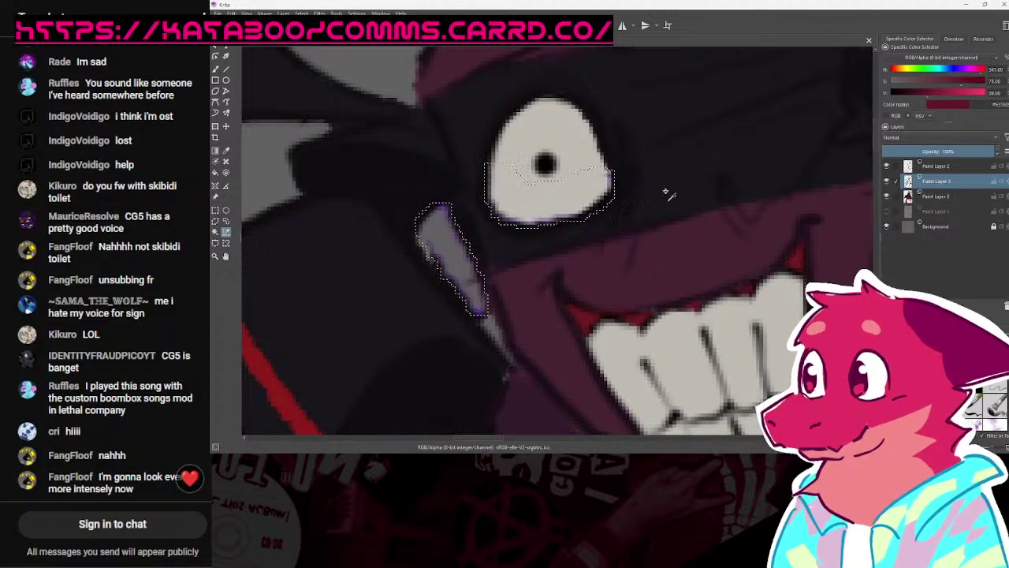
key(ctrl+shift+a)
Step: Erase the remaining purple fringe in the gap between the collar and the face and around the eye
scroll(605, 211, down, 4)
scroll(576, 215, up, 4)
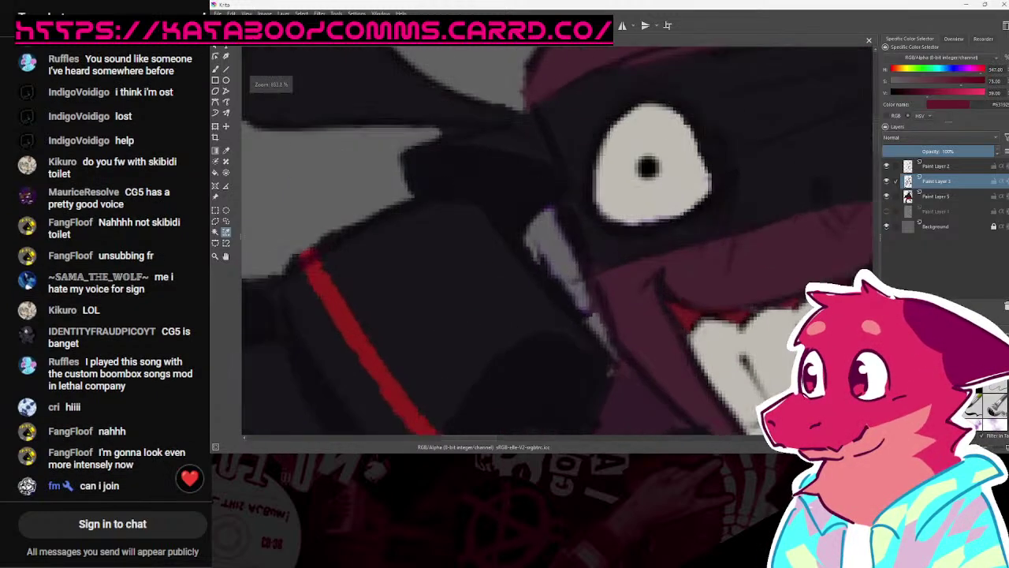
key(b)
scroll(566, 280, up, 1)
drag(570, 284, 532, 229)
drag(640, 163, 719, 184)
Step: Clean the stray purple pixels from the cloak's outer edge and the boot straps, and save the drawing
scroll(720, 183, down, 5)
mouse_move(677, 268)
mouse_down()
mouse_move(641, 171)
mouse_move(657, 103)
mouse_move(563, 189)
mouse_up()
scroll(554, 146, up, 3)
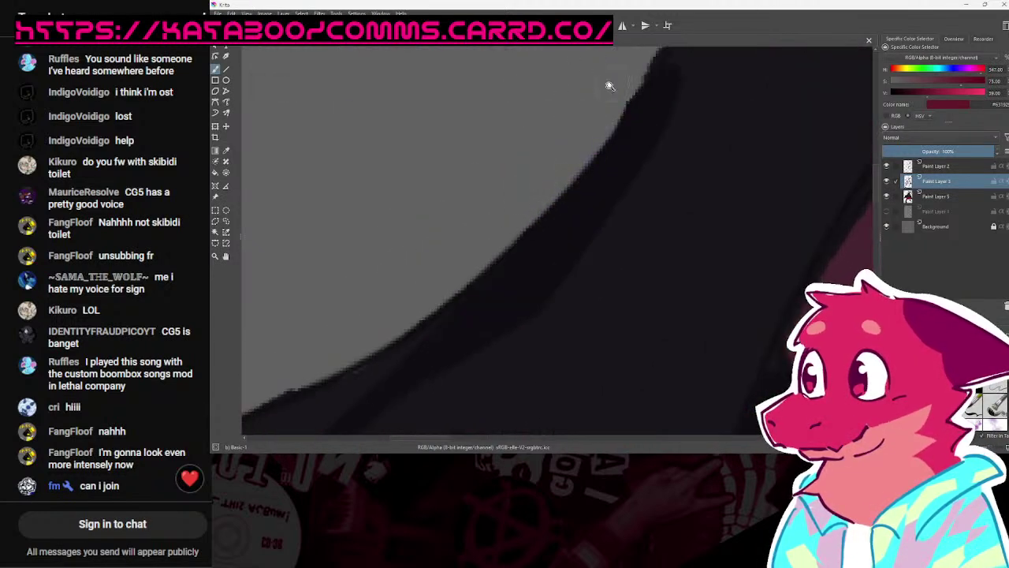
scroll(532, 221, down, 6)
scroll(442, 221, up, 5)
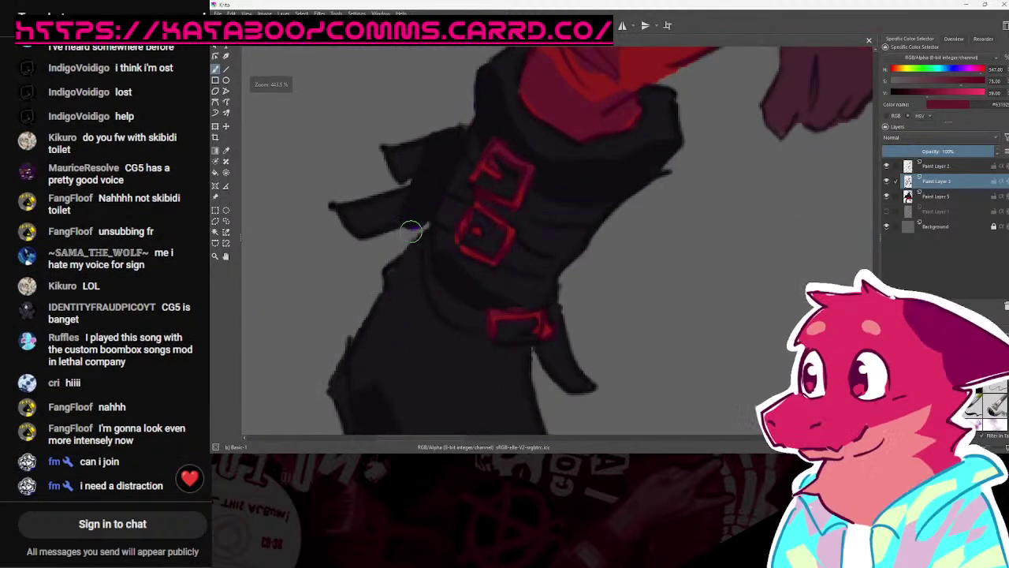
scroll(471, 271, down, 4)
scroll(629, 157, up, 5)
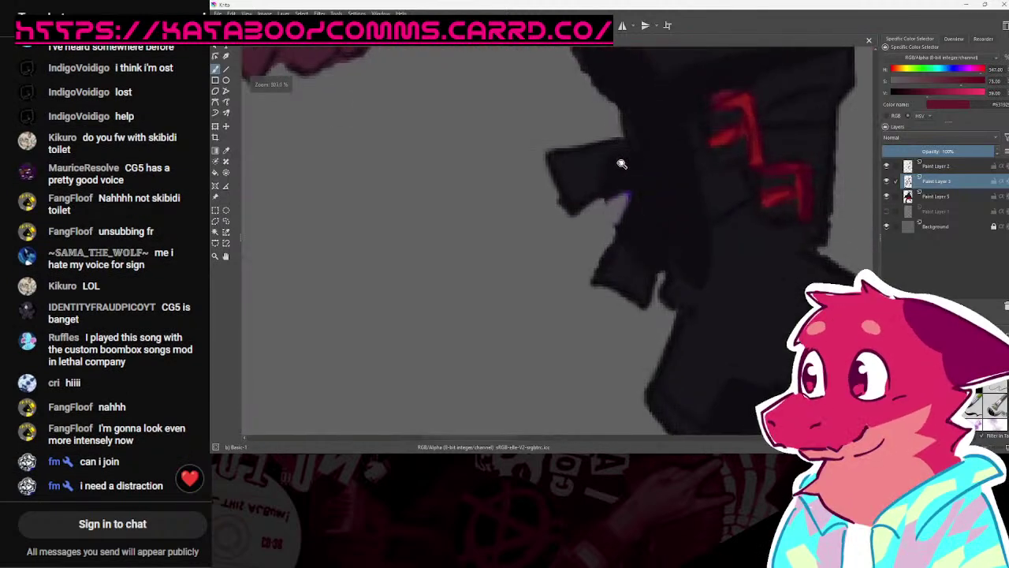
scroll(619, 201, down, 10)
key(ctrl+s)
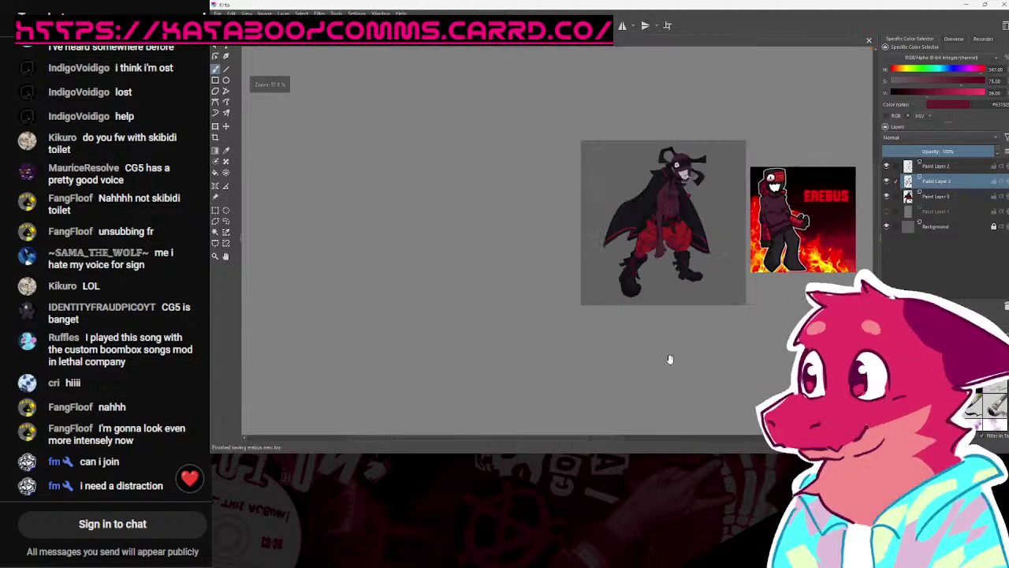
Step: Examine the recolored shading on the whole character, its head and collar, and compare it with the reference image
scroll(672, 245, up, 3)
scroll(682, 222, down, 3)
scroll(700, 255, up, 2)
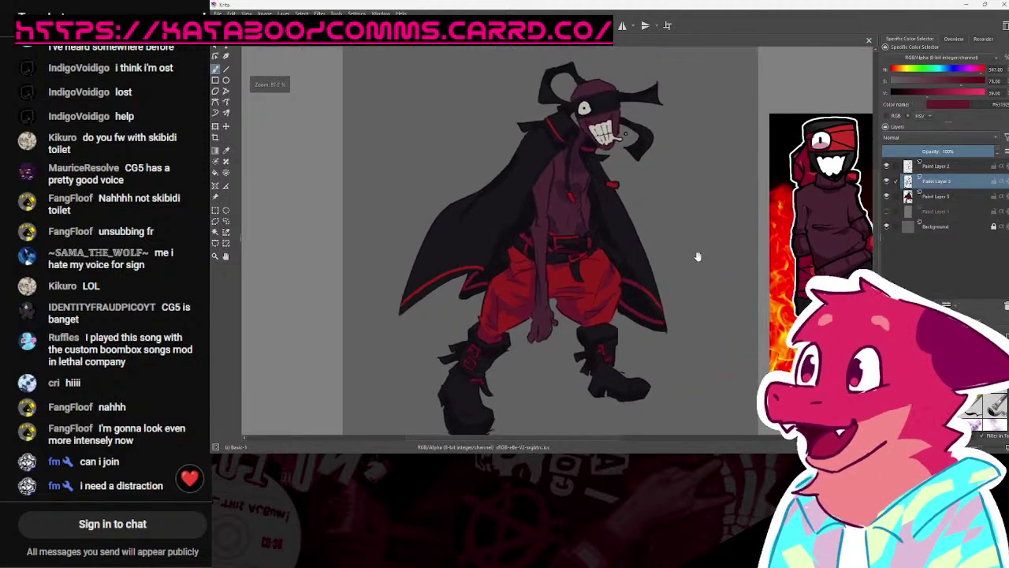
scroll(703, 252, up, 1)
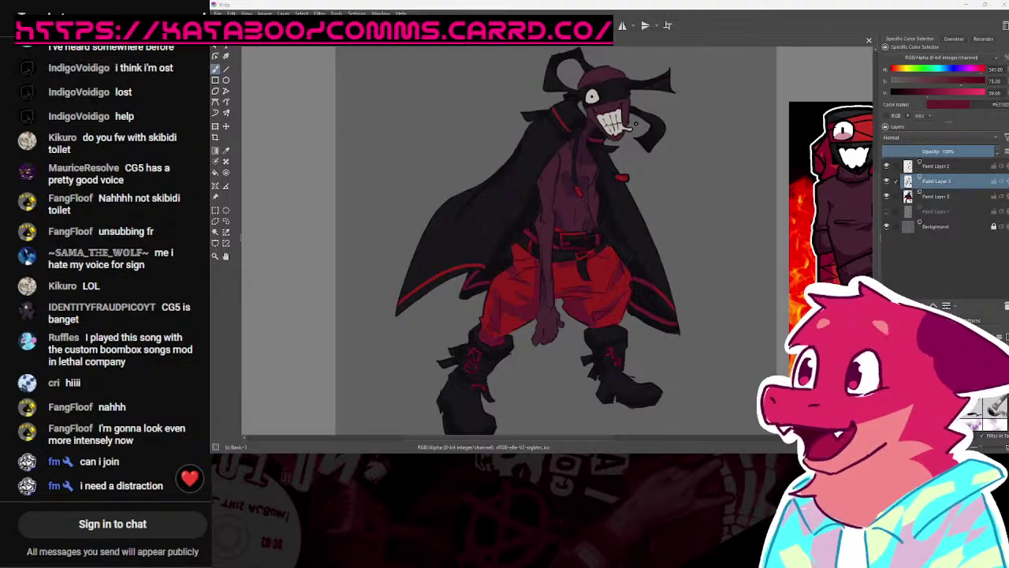
drag(648, 332, 627, 321)
scroll(601, 323, down, 1)
scroll(558, 182, up, 4)
drag(518, 165, 386, 298)
scroll(402, 288, up, 1)
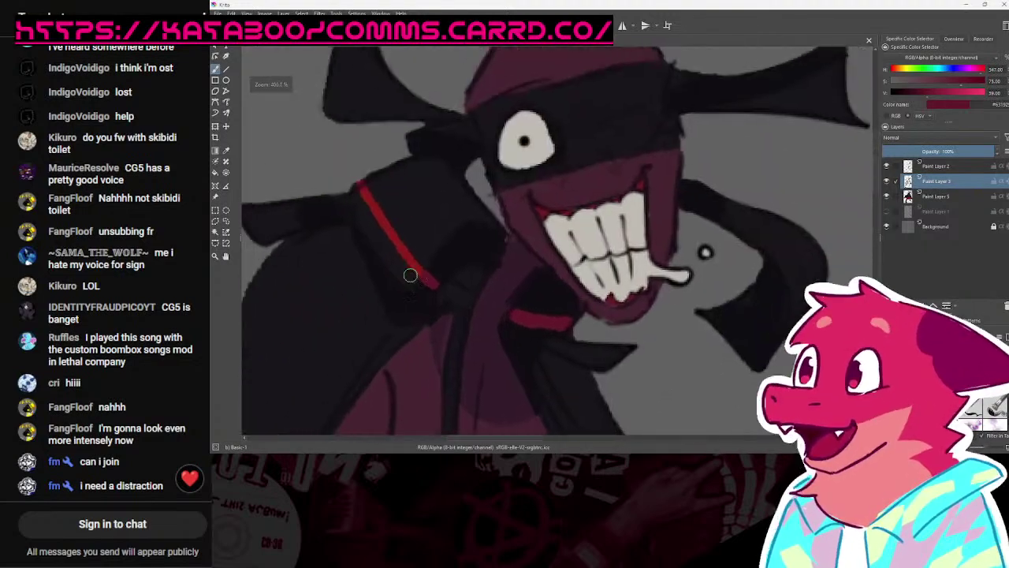
scroll(426, 267, down, 1)
scroll(425, 268, down, 4)
scroll(518, 258, up, 2)
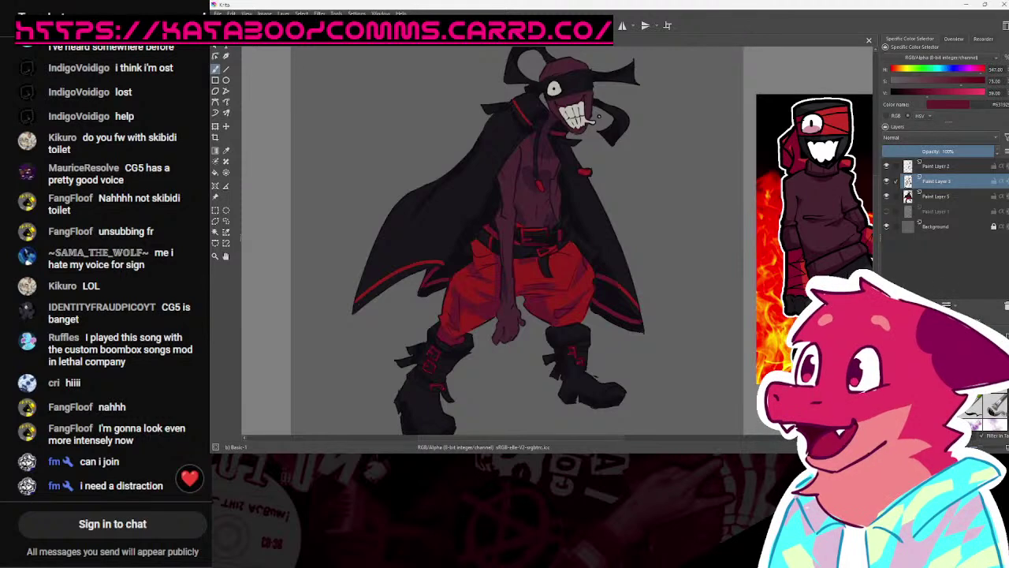
scroll(516, 241, down, 2)
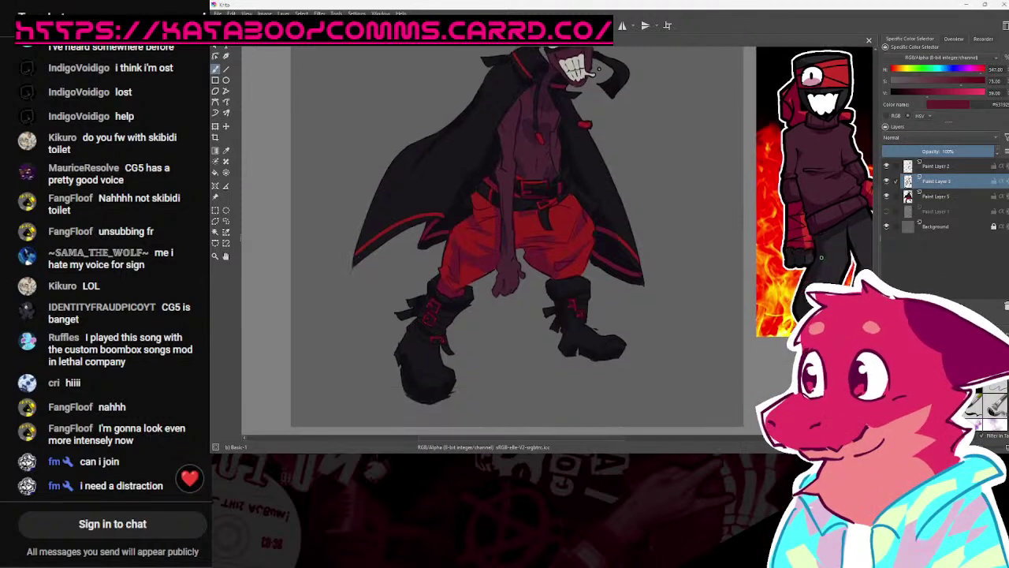
Step: Add a new layer above the shading, select the character's silhouette from the flat color layer and choose the Ink-4 Pen Rough brush
key(Insert)
mouse_move(822, 257)
mouse_down()
mouse_move(774, 274)
mouse_move(733, 345)
mouse_move(781, 337)
mouse_up()
ctrl+click(910, 212)
drag(516, 146, 571, 90)
click(976, 406)
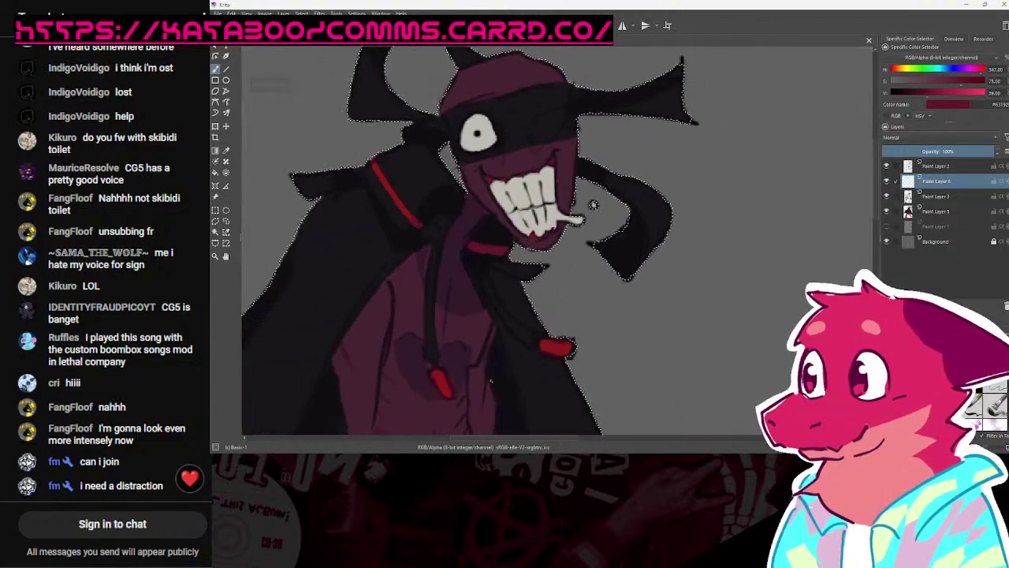
click(996, 398)
drag(517, 216, 565, 197)
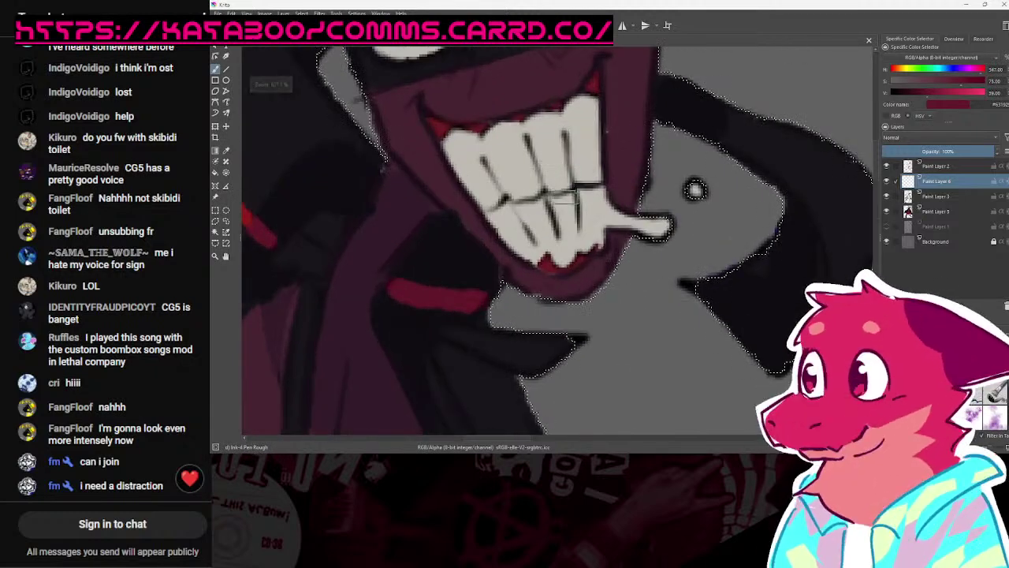
Step: Set the brush to pure red with hue 360, saturation 100 and value 100, and paint a highlight along the chin
click(983, 94)
click(984, 82)
click(984, 70)
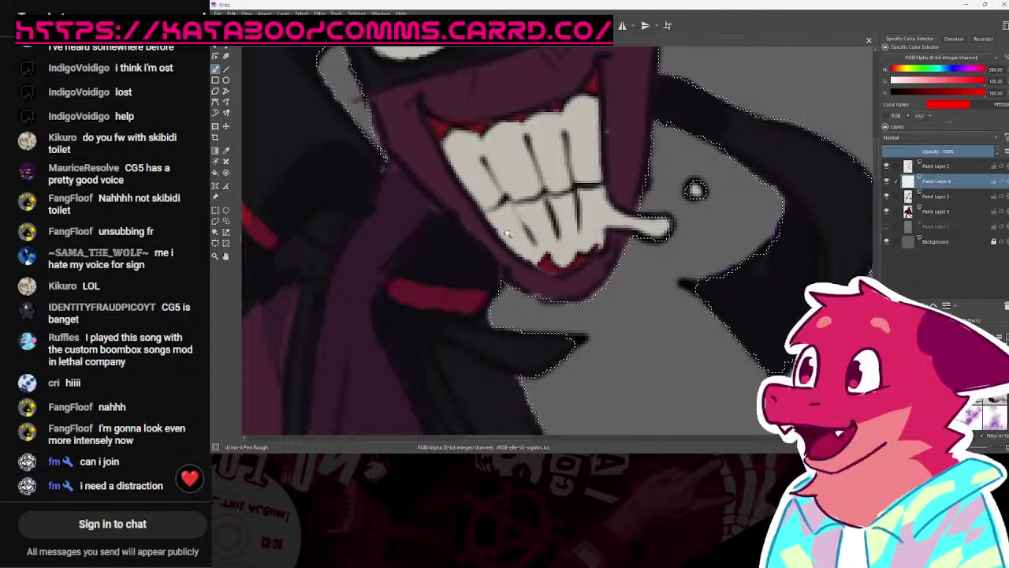
scroll(527, 230, up, 1)
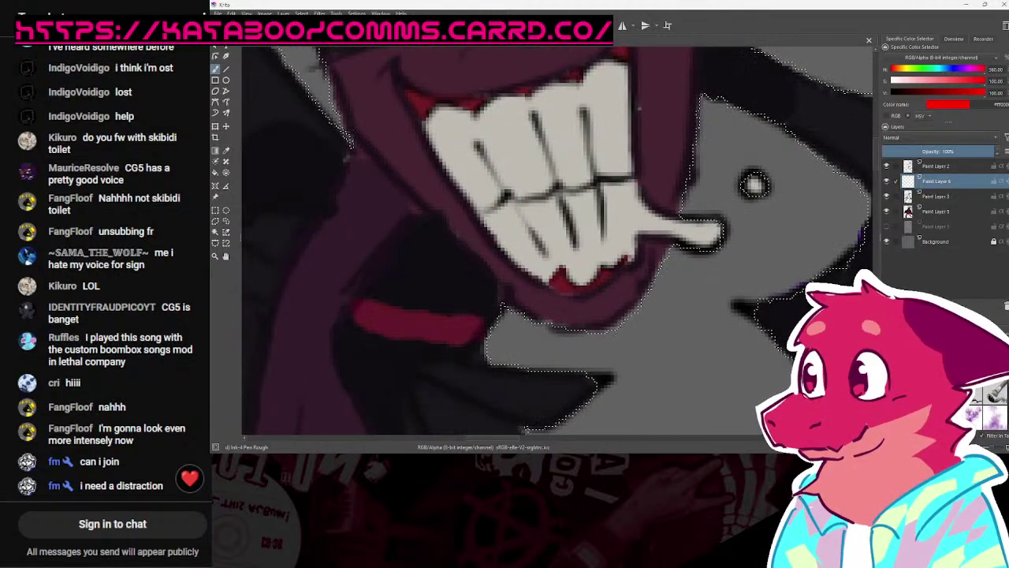
mouse_move(492, 257)
mouse_down()
mouse_move(538, 312)
mouse_move(637, 290)
mouse_move(600, 321)
mouse_up()
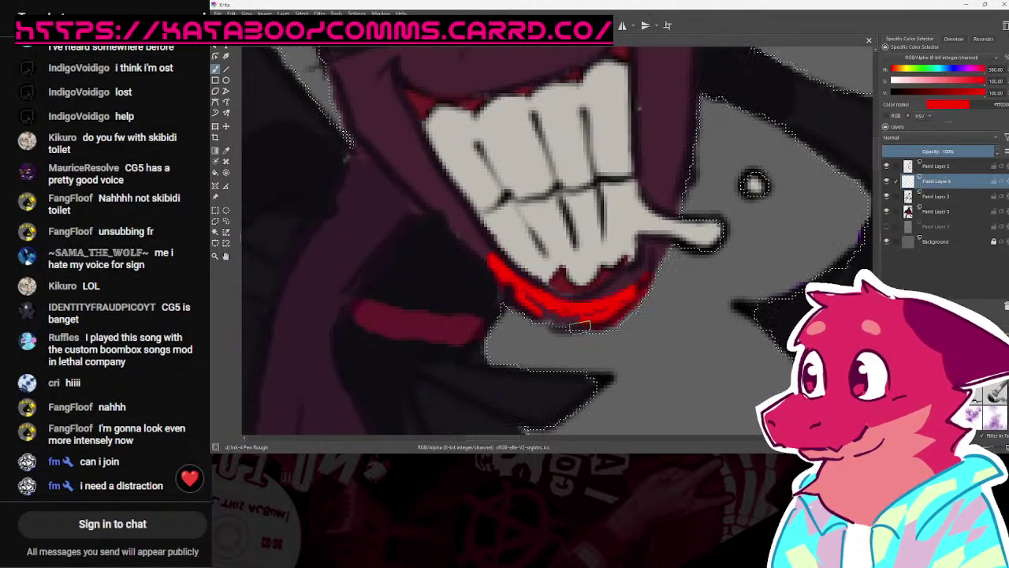
Step: Extend the red highlight along the jaw and paint the lower part of the eye red
scroll(599, 319, down, 4)
scroll(661, 272, up, 3)
drag(664, 274, 675, 268)
drag(591, 161, 608, 273)
scroll(508, 215, up, 2)
mouse_move(416, 234)
mouse_down()
mouse_move(540, 232)
mouse_move(452, 250)
mouse_move(556, 227)
mouse_up()
scroll(568, 221, down, 5)
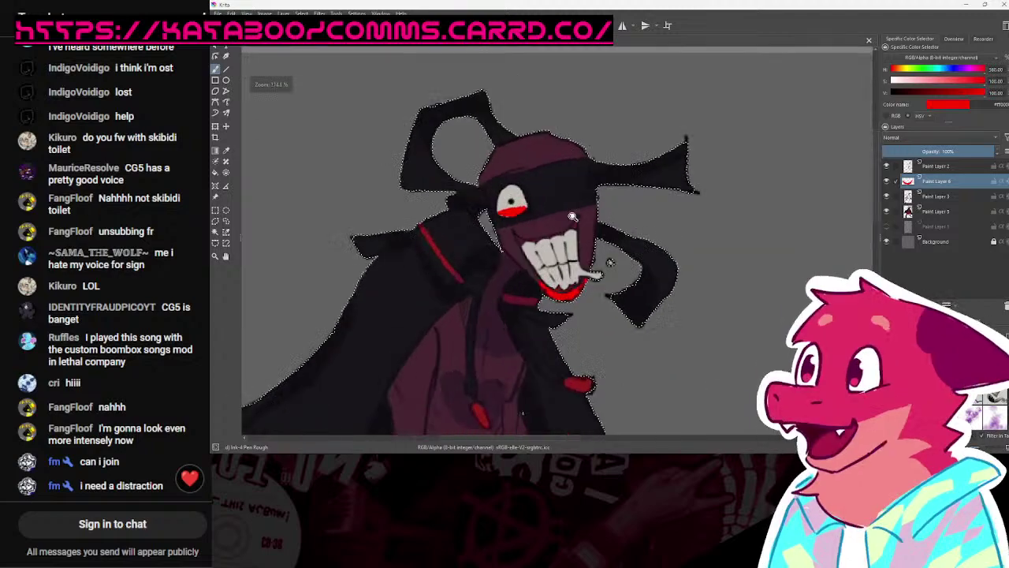
scroll(584, 205, up, 5)
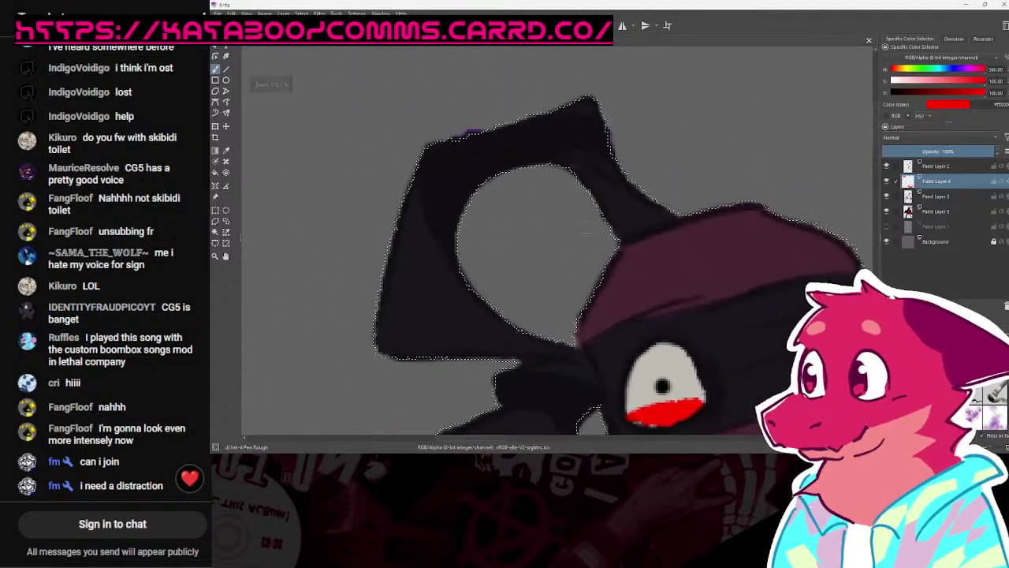
Step: Paint red highlights along the bottom edge of the looped headband knot and the inner upper edge of its opening
drag(621, 237, 617, 242)
scroll(510, 334, up, 2)
mouse_move(473, 343)
mouse_down()
mouse_move(379, 331)
mouse_move(414, 343)
mouse_up()
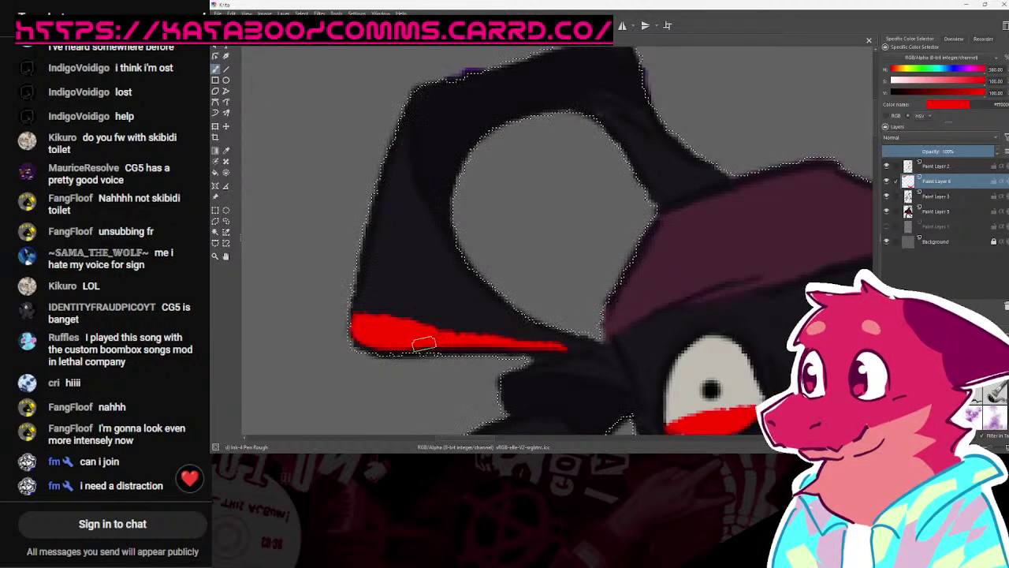
mouse_move(501, 120)
mouse_down()
mouse_move(538, 103)
mouse_move(590, 104)
mouse_move(648, 184)
mouse_up()
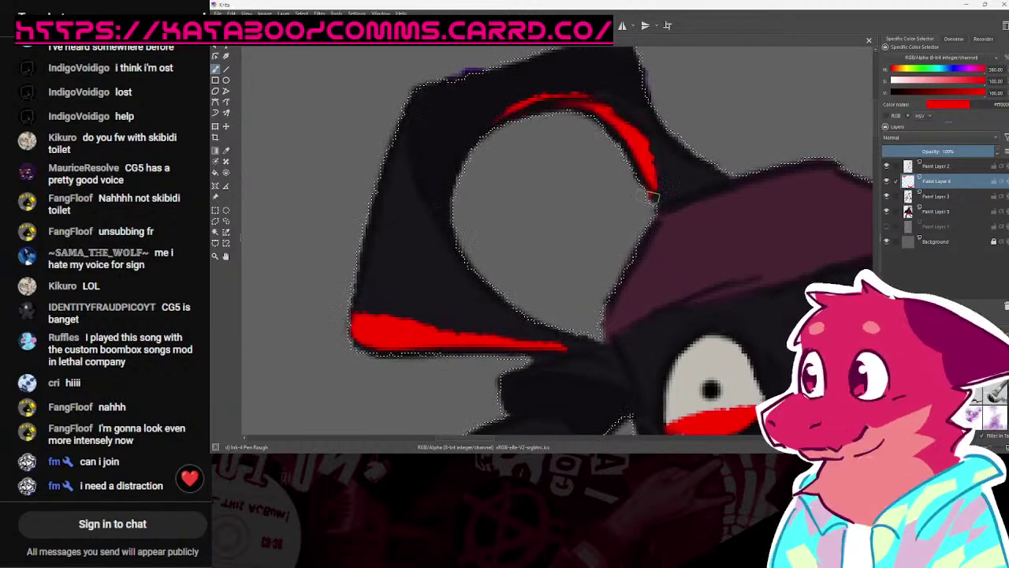
Step: Paint the underside of the headband tail on the opposite side of the head red
scroll(648, 185, down, 3)
scroll(632, 229, up, 3)
mouse_move(615, 226)
mouse_down()
mouse_move(812, 215)
mouse_move(824, 239)
mouse_up()
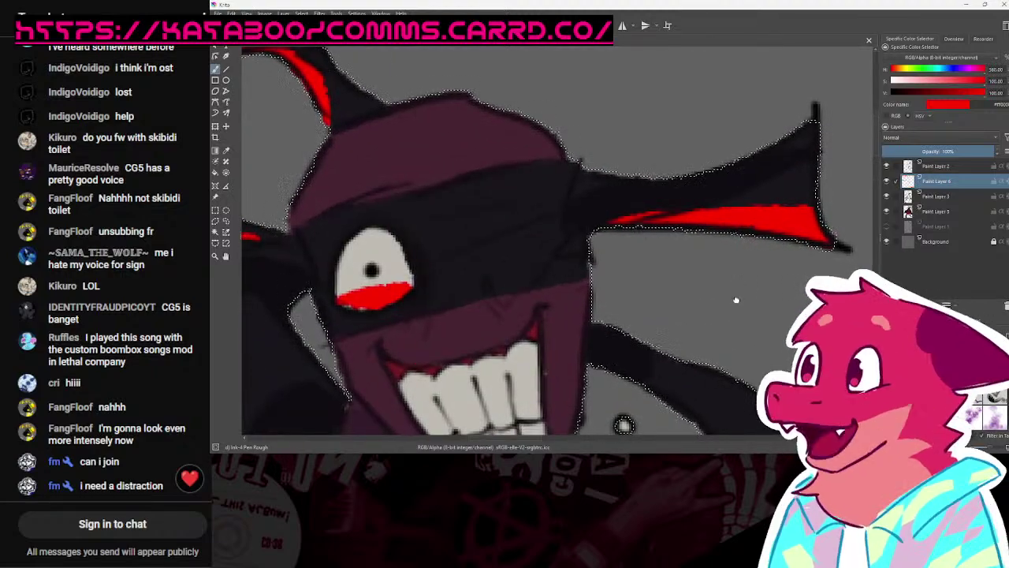
Step: Paint the inner edge of the curled headband ribbon beside the mouth red and fill in its folded tip
drag(734, 303, 771, 156)
mouse_move(662, 227)
mouse_down()
mouse_move(714, 242)
mouse_move(768, 297)
mouse_move(783, 345)
mouse_up()
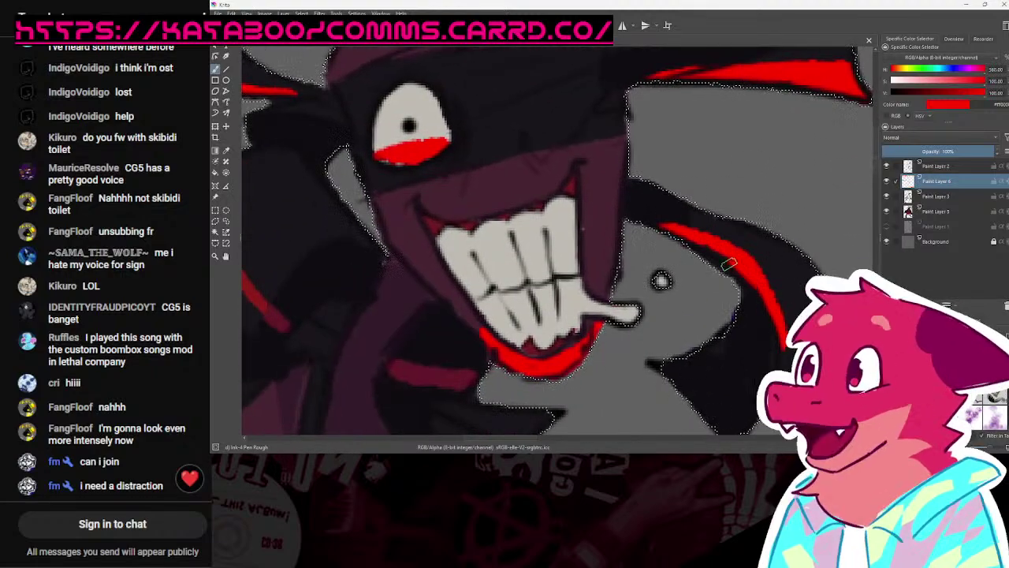
drag(737, 270, 719, 263)
drag(717, 343, 733, 284)
mouse_move(727, 359)
mouse_down()
mouse_move(744, 342)
mouse_move(766, 236)
mouse_up()
mouse_move(762, 251)
mouse_down()
mouse_move(734, 271)
mouse_move(698, 314)
mouse_move(748, 271)
mouse_up()
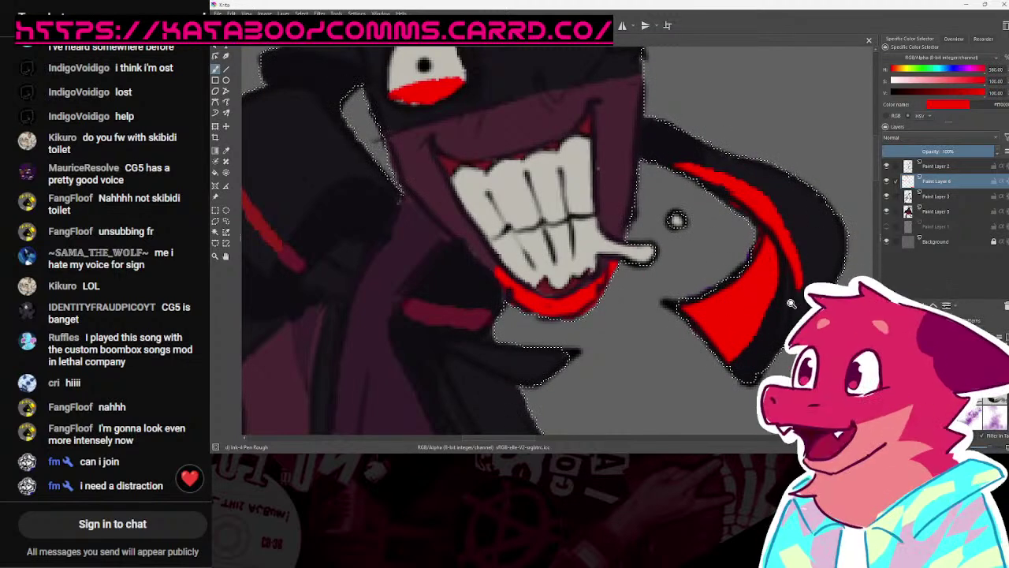
Step: Paint a V-shaped red highlight below the stripe on the cape collar's shoulder side
scroll(710, 205, down, 5)
scroll(747, 190, up, 3)
scroll(590, 201, up, 5)
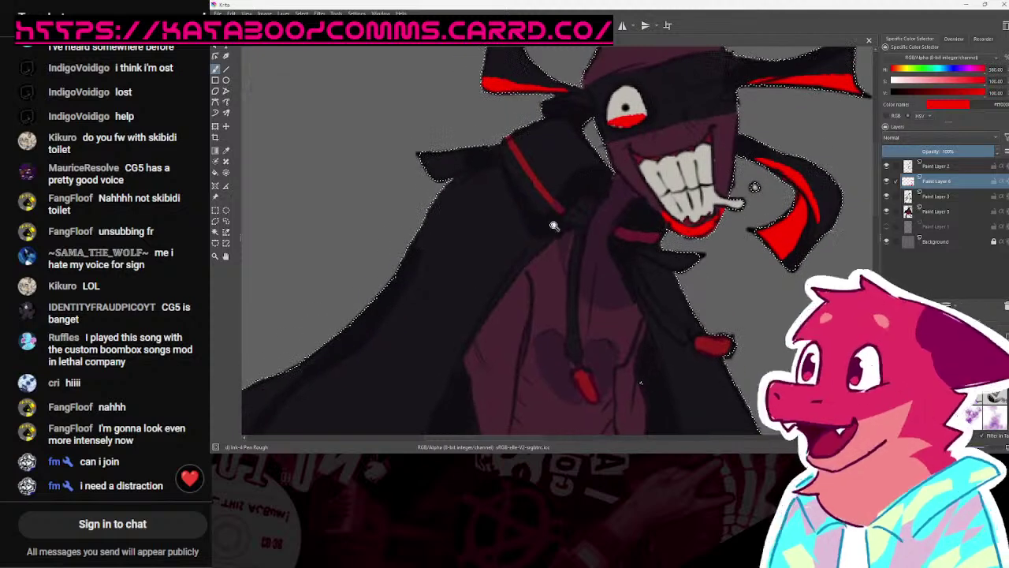
mouse_move(579, 251)
mouse_down()
mouse_move(552, 255)
mouse_move(573, 272)
mouse_move(560, 221)
mouse_up()
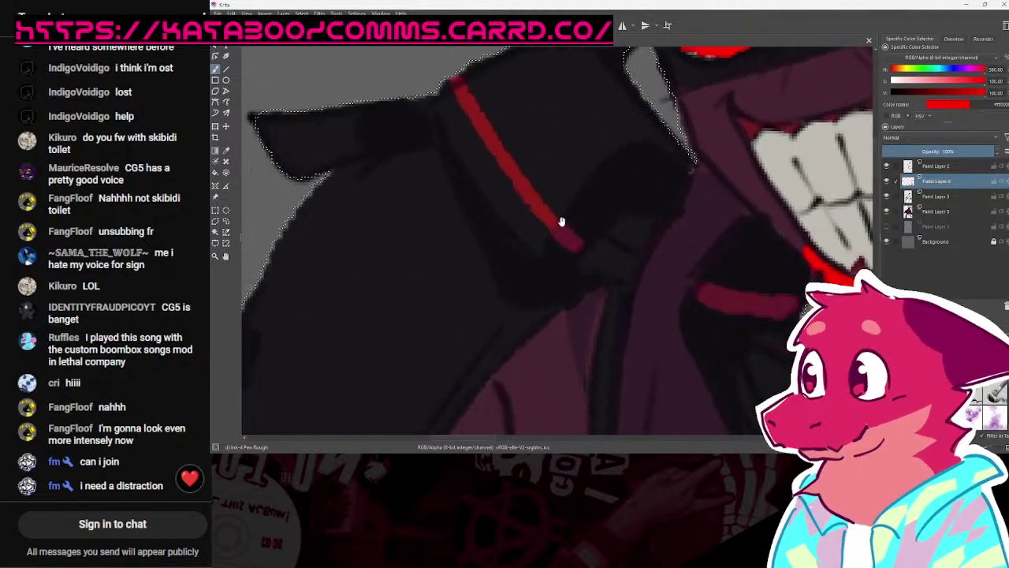
mouse_move(479, 183)
mouse_down()
mouse_move(563, 253)
mouse_move(632, 207)
mouse_up()
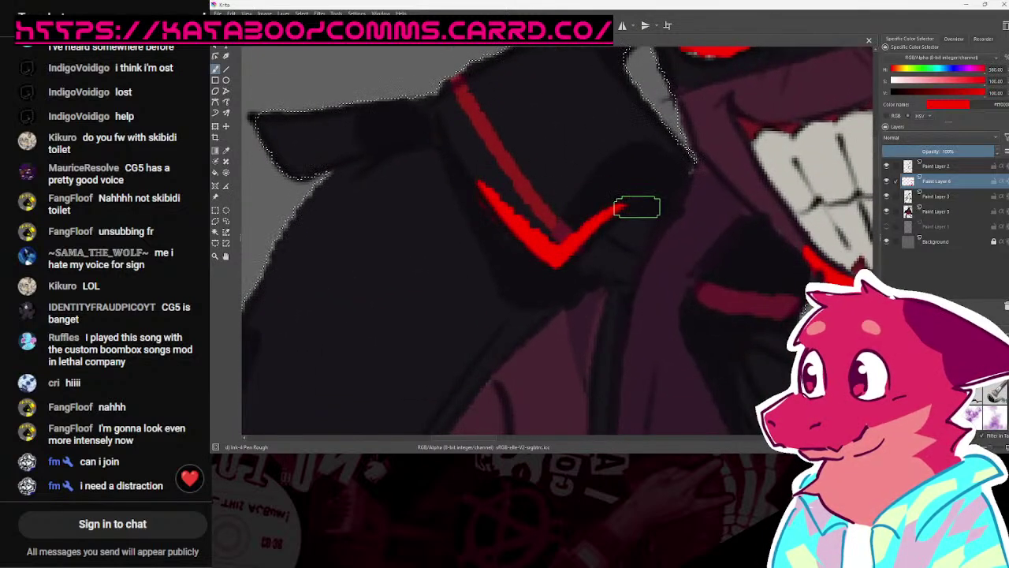
Step: Thicken the V-shaped collar highlight and paint a matching red highlight on the collar part beneath the chin
drag(702, 207, 654, 159)
drag(470, 174, 514, 195)
drag(714, 205, 687, 194)
mouse_move(613, 260)
mouse_down()
mouse_move(654, 182)
mouse_move(665, 262)
mouse_move(674, 262)
mouse_move(639, 214)
mouse_up()
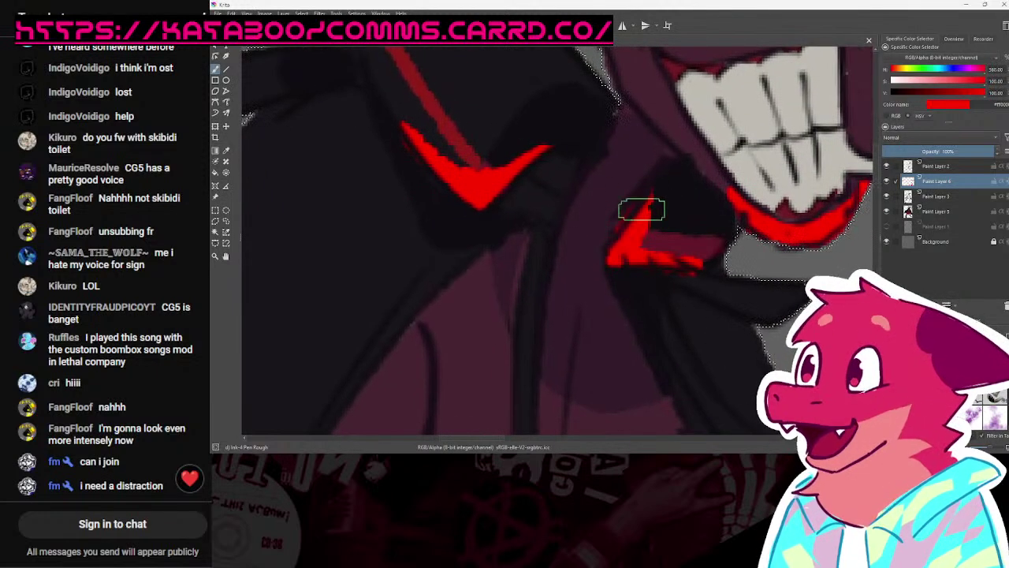
Step: Add red highlights to the fold under the collar and along the upper edges of the chest shadows
drag(493, 199, 554, 223)
mouse_move(600, 182)
mouse_down()
mouse_move(596, 300)
mouse_move(596, 222)
mouse_up()
scroll(597, 222, up, 4)
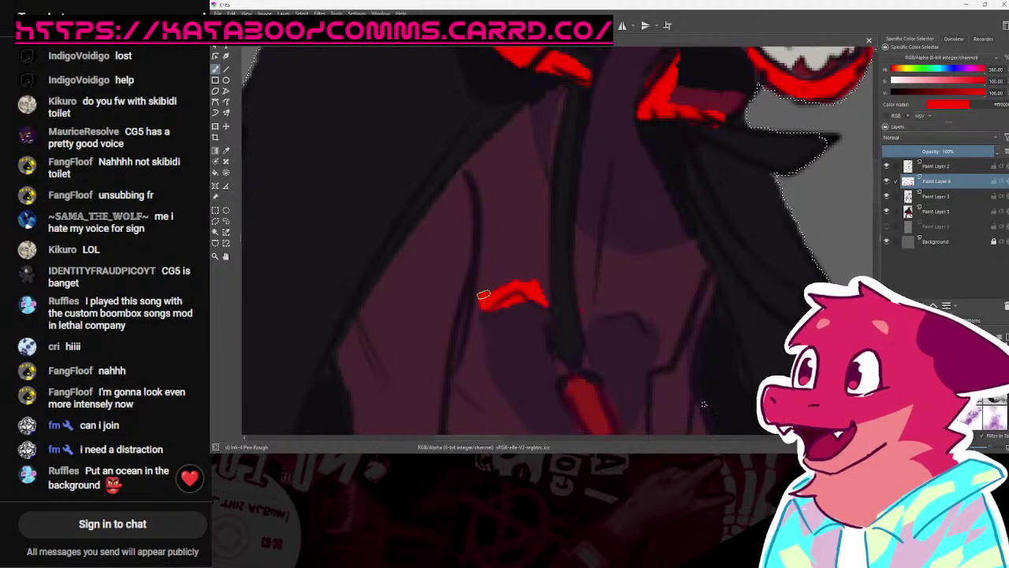
scroll(559, 231, down, 4)
scroll(559, 220, up, 5)
mouse_move(516, 269)
mouse_down()
mouse_move(565, 267)
mouse_move(580, 307)
mouse_up()
Step: Paint a pointed red highlight at the base of the neck beside the hanging cord
scroll(575, 315, down, 4)
scroll(563, 166, up, 4)
drag(555, 241, 549, 157)
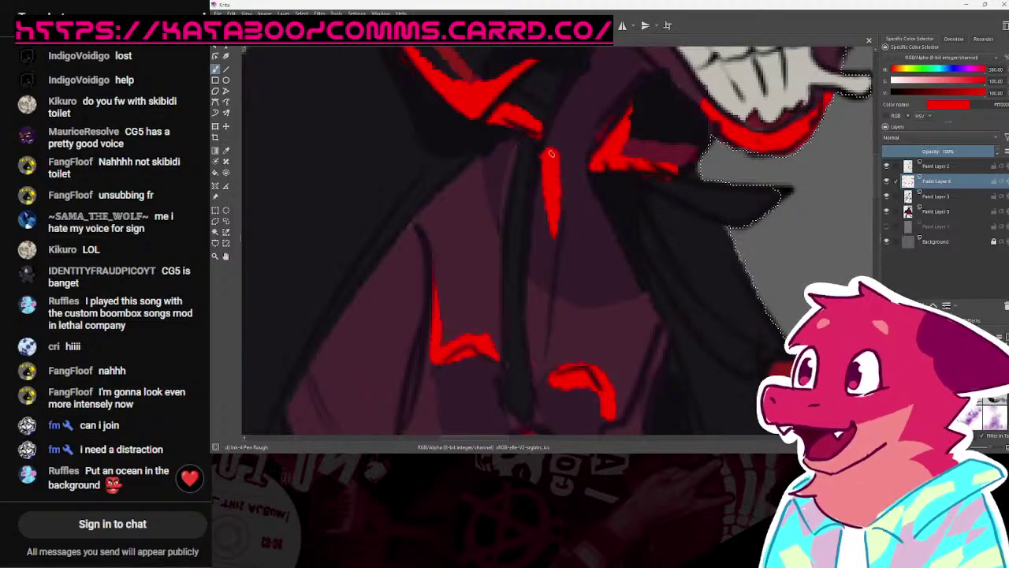
scroll(562, 142, down, 4)
scroll(575, 119, up, 5)
mouse_move(532, 68)
mouse_down()
mouse_move(593, 115)
mouse_move(588, 241)
mouse_up()
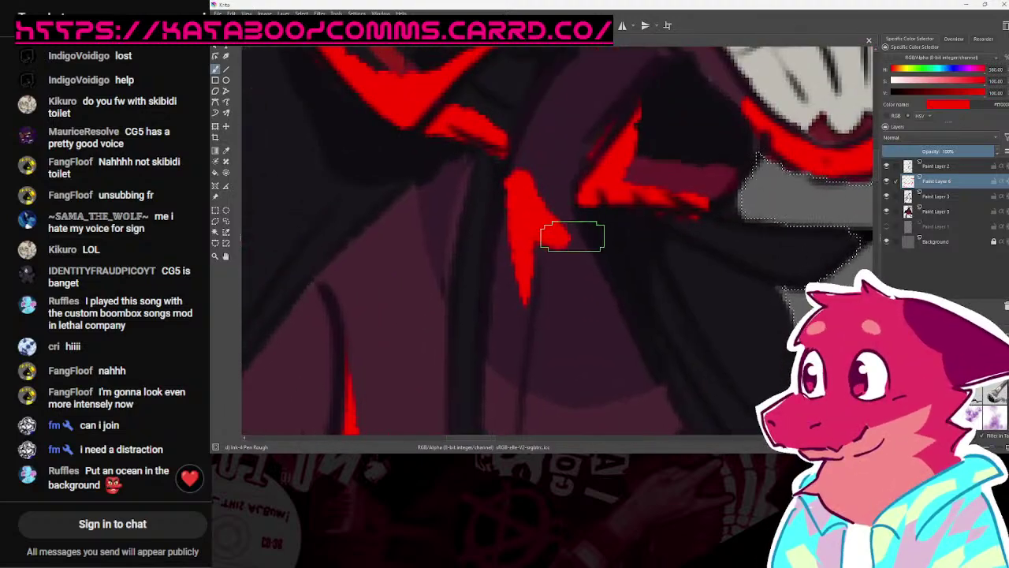
Step: Try red highlights on the belly's midline and the side of the waist above the belt
scroll(532, 246, down, 5)
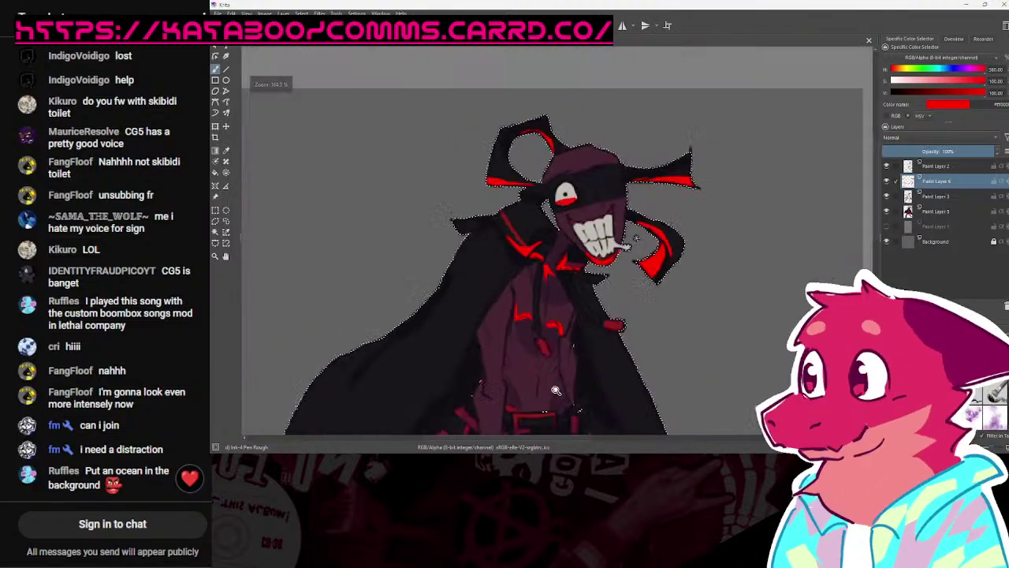
scroll(548, 346, up, 5)
scroll(590, 257, up, 2)
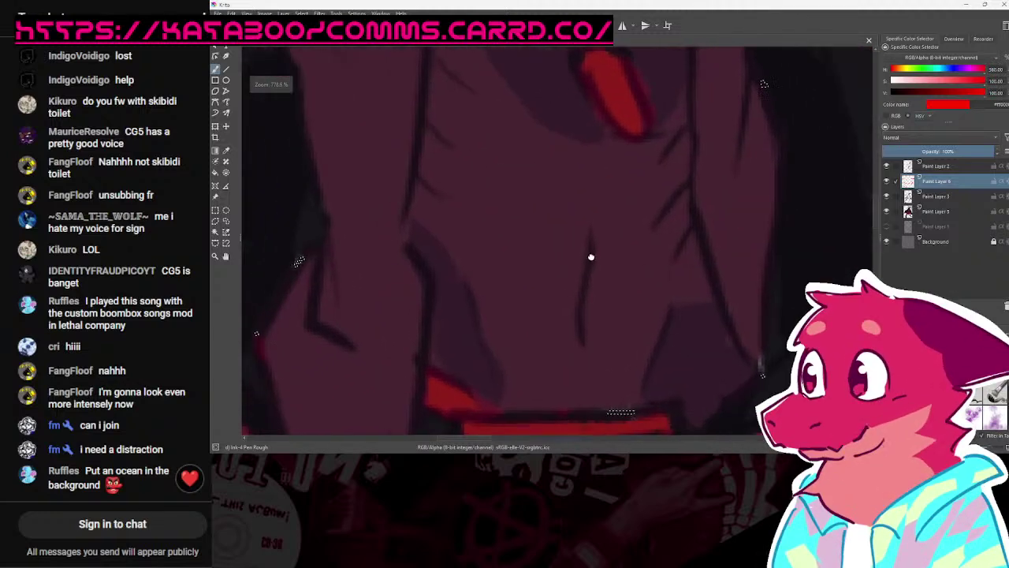
drag(593, 231, 591, 327)
mouse_move(483, 385)
mouse_down()
mouse_move(462, 286)
mouse_move(422, 231)
mouse_up()
scroll(689, 305, down, 6)
scroll(709, 280, up, 2)
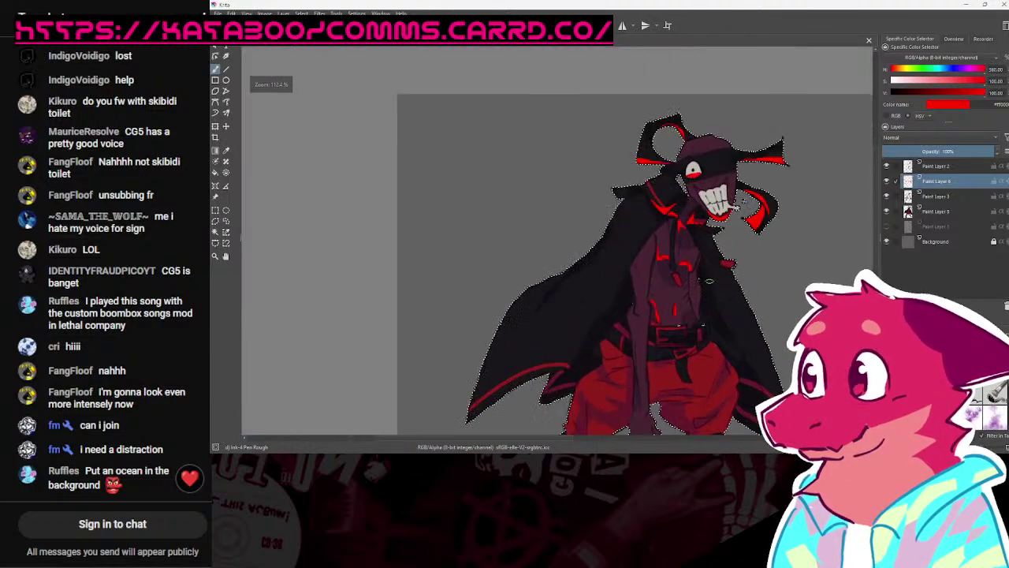
Step: Paint a tapering red highlight along the inner edge of the arm down to the elbow crease
scroll(693, 284, down, 4)
scroll(637, 278, up, 5)
scroll(637, 278, up, 5)
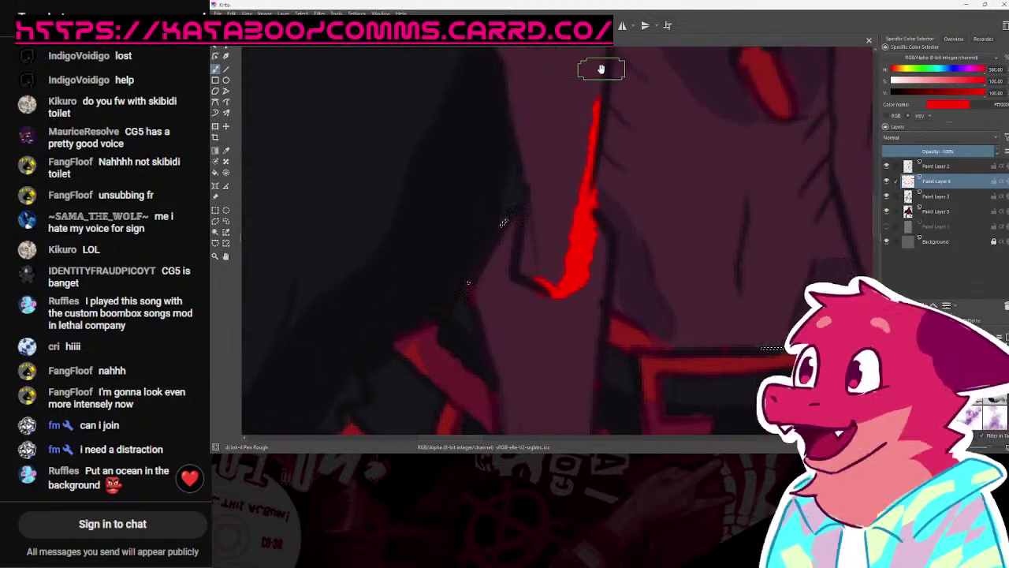
scroll(502, 223, down, 10)
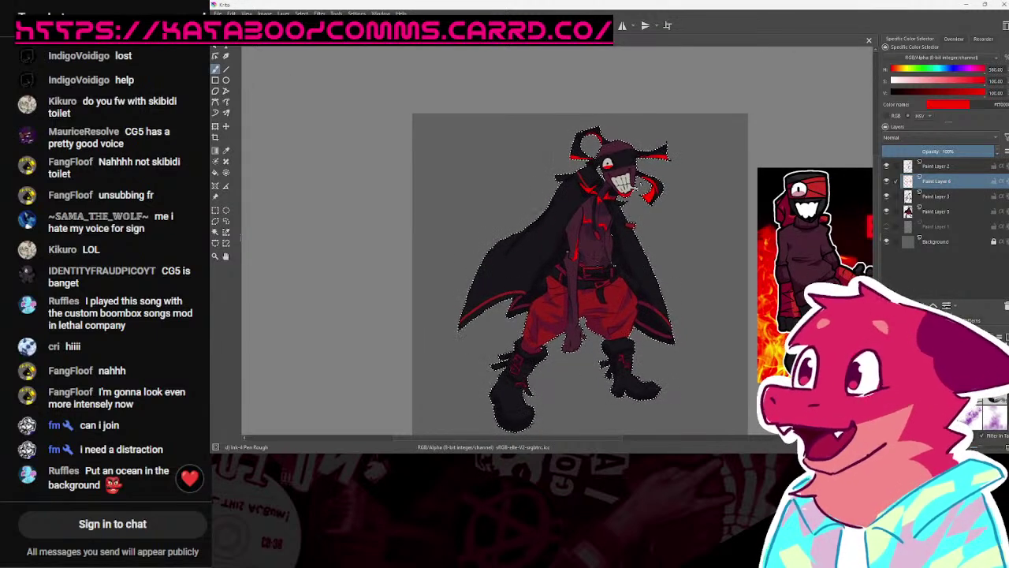
Step: Paint the notch and the folded underside of the cape hem beside the trouser leg red
scroll(524, 295, up, 10)
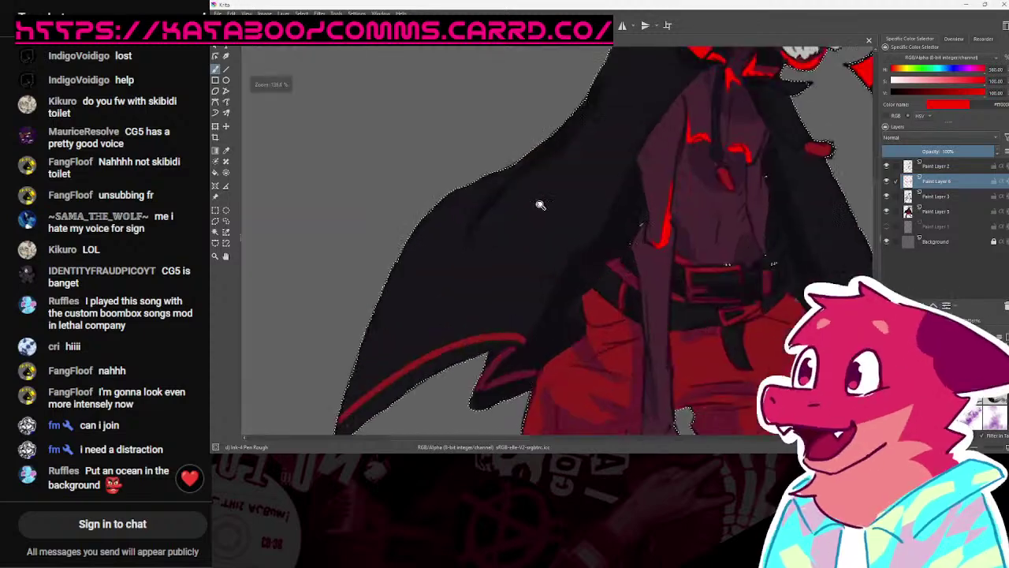
mouse_move(478, 380)
mouse_down()
mouse_move(544, 283)
mouse_move(520, 291)
mouse_move(531, 410)
mouse_move(569, 242)
mouse_up()
scroll(570, 242, up, 3)
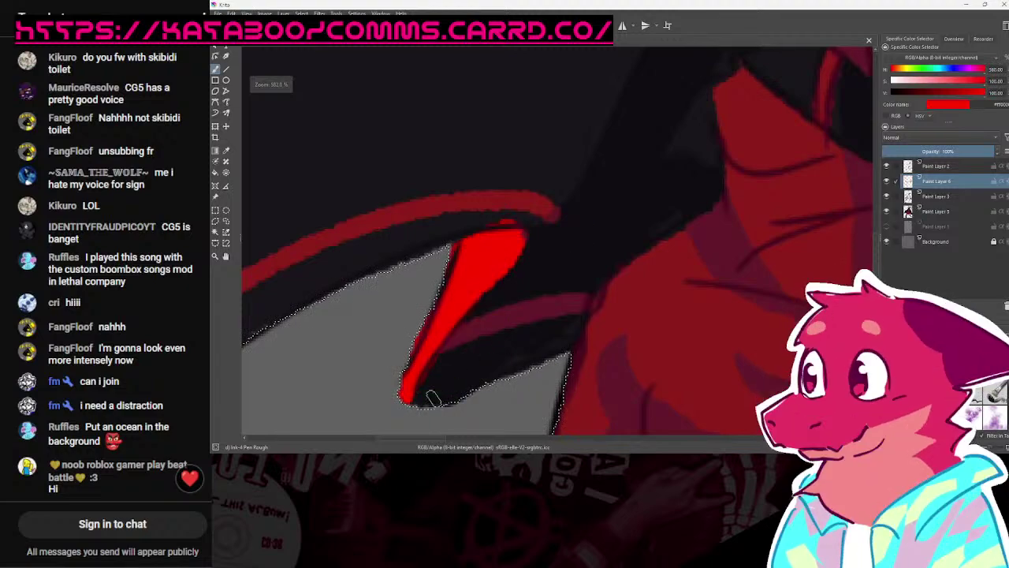
scroll(536, 205, down, 10)
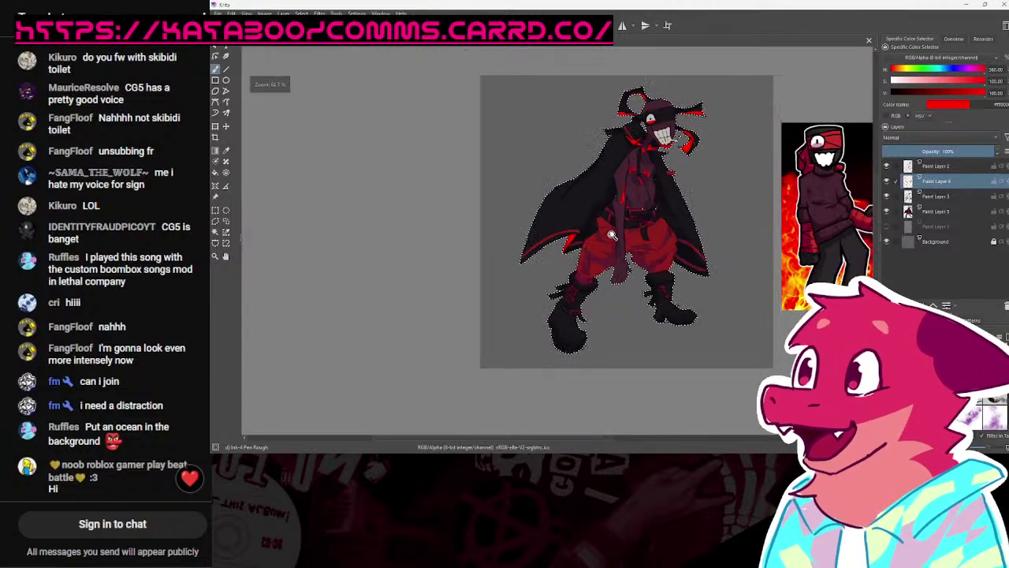
scroll(531, 247, up, 10)
mouse_move(457, 348)
mouse_down()
mouse_move(561, 229)
mouse_move(586, 233)
mouse_move(592, 245)
mouse_move(535, 287)
mouse_move(508, 335)
mouse_up()
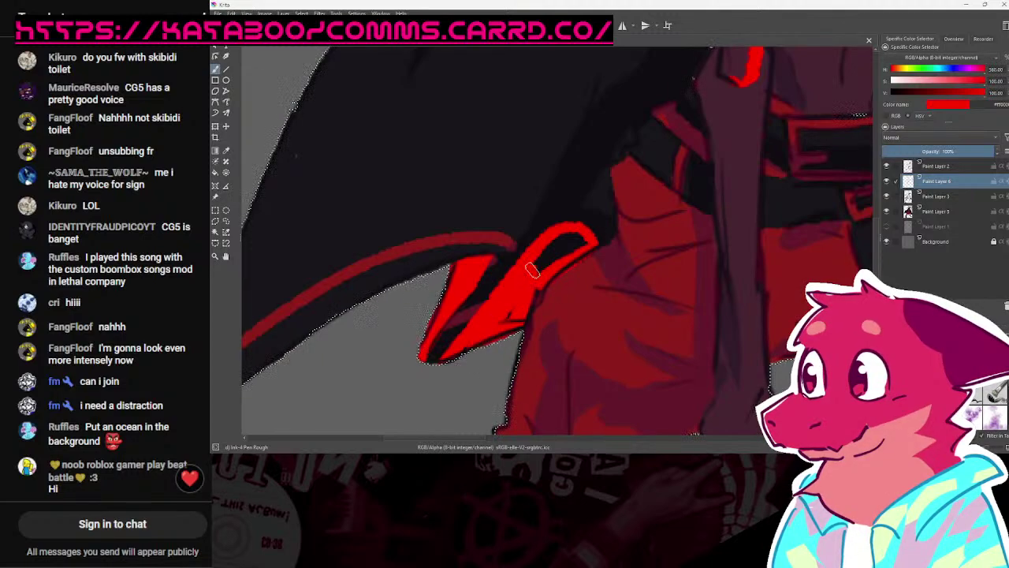
scroll(638, 293, down, 10)
Step: Outline the cape's underside on the opposite side of the trousers in red and fill the enclosed area
scroll(638, 292, up, 10)
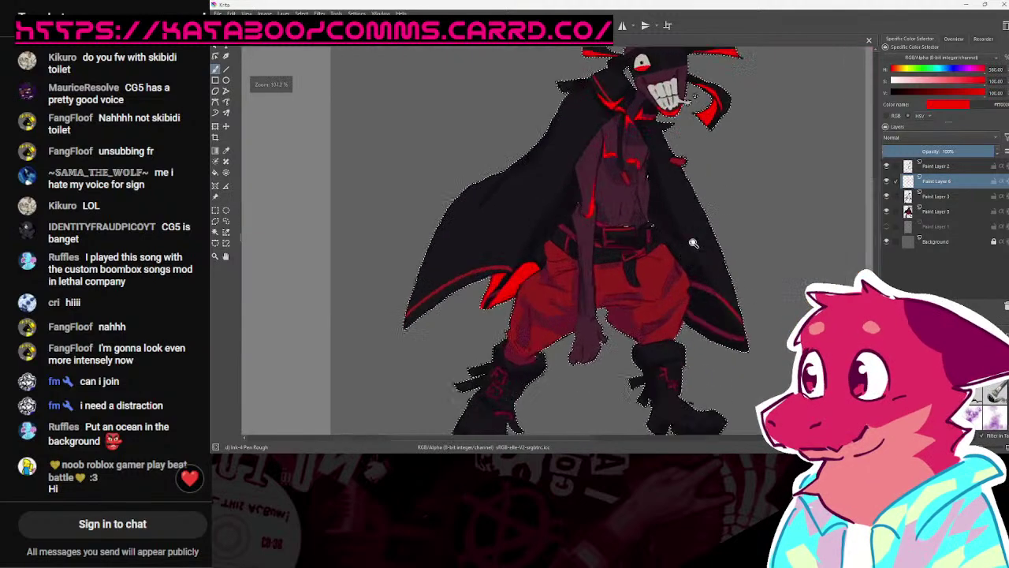
mouse_move(796, 296)
mouse_down()
mouse_move(692, 221)
mouse_move(650, 211)
mouse_up()
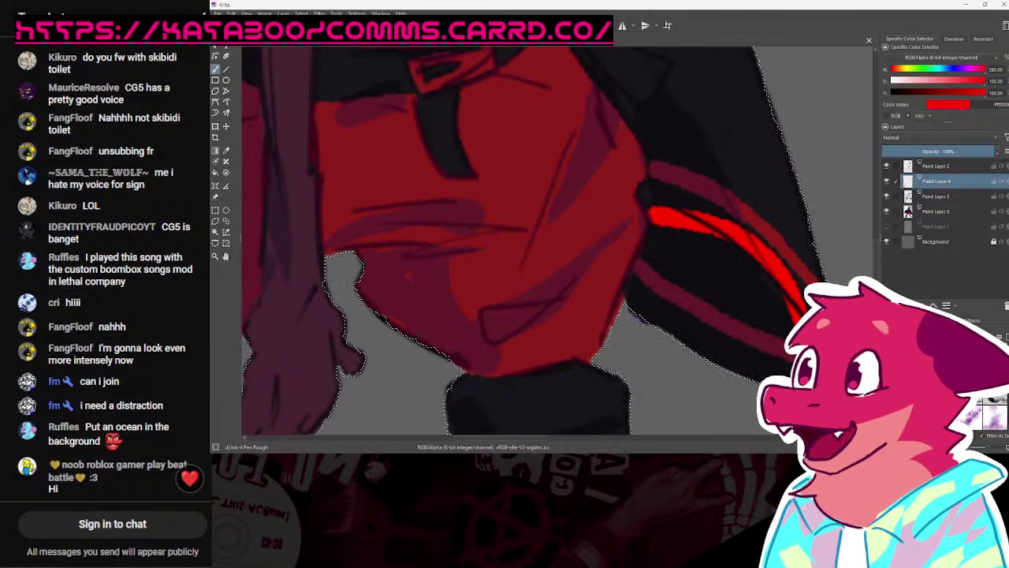
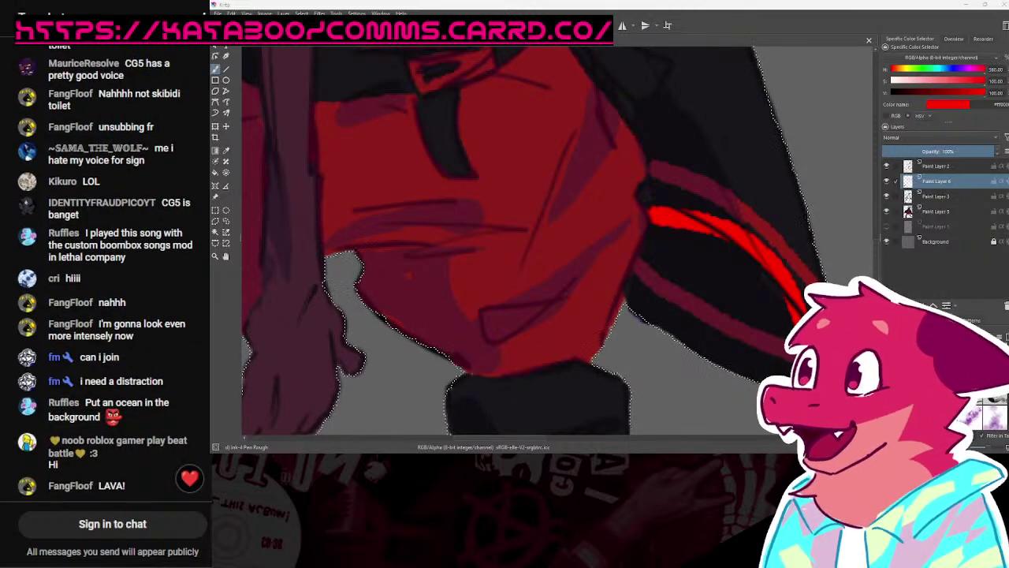
scroll(662, 260, down, 6)
scroll(645, 242, up, 4)
scroll(618, 282, up, 5)
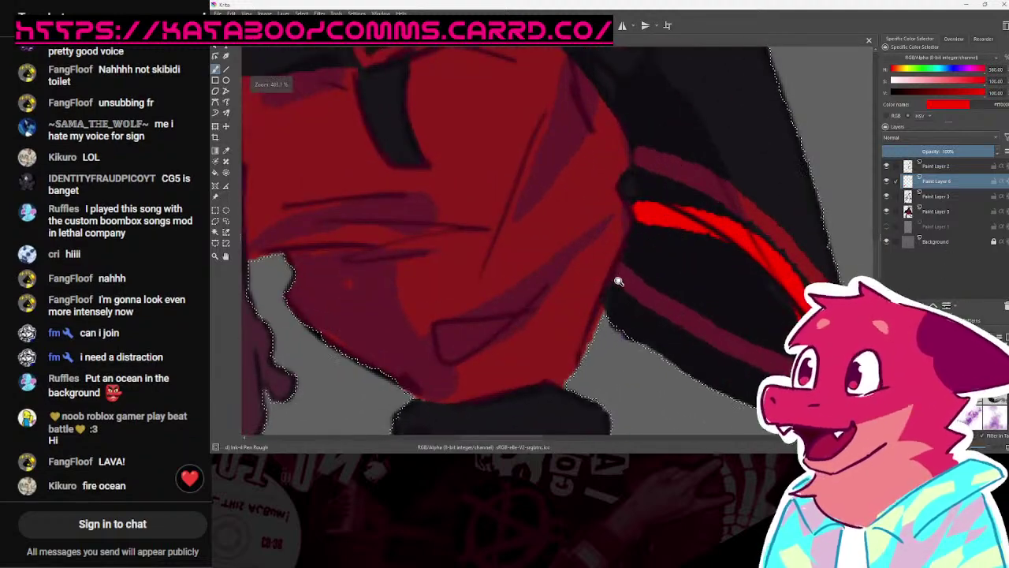
drag(615, 310, 640, 228)
key(f)
click(669, 292)
mouse_move(670, 293)
mouse_down()
mouse_move(690, 259)
mouse_move(723, 328)
mouse_move(697, 225)
mouse_up()
scroll(788, 295, up, 2)
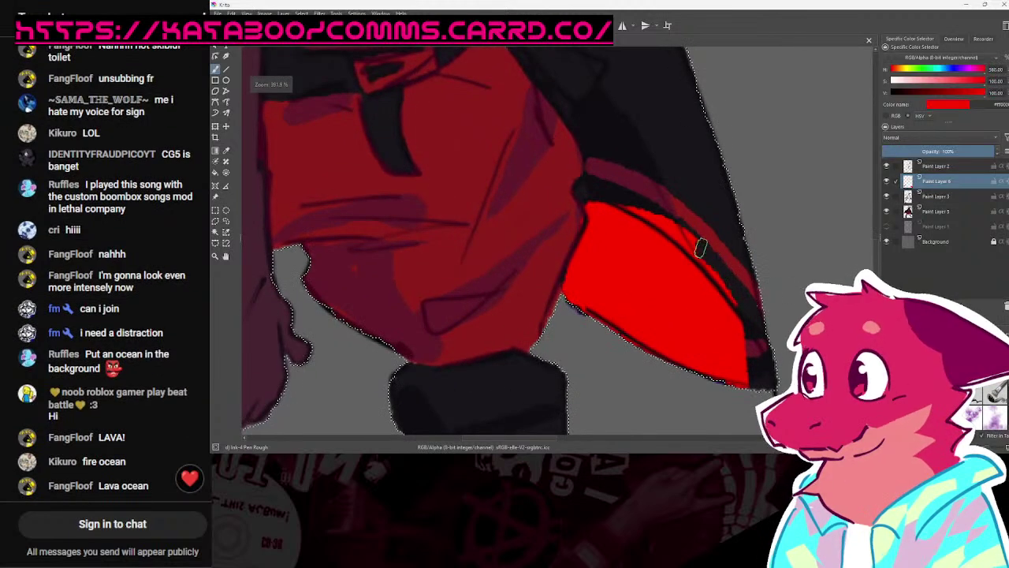
Step: Undo the last edge stroke and paint a red highlight along the cape stripe above the filled underside
key(ctrl+z)
drag(689, 203, 716, 176)
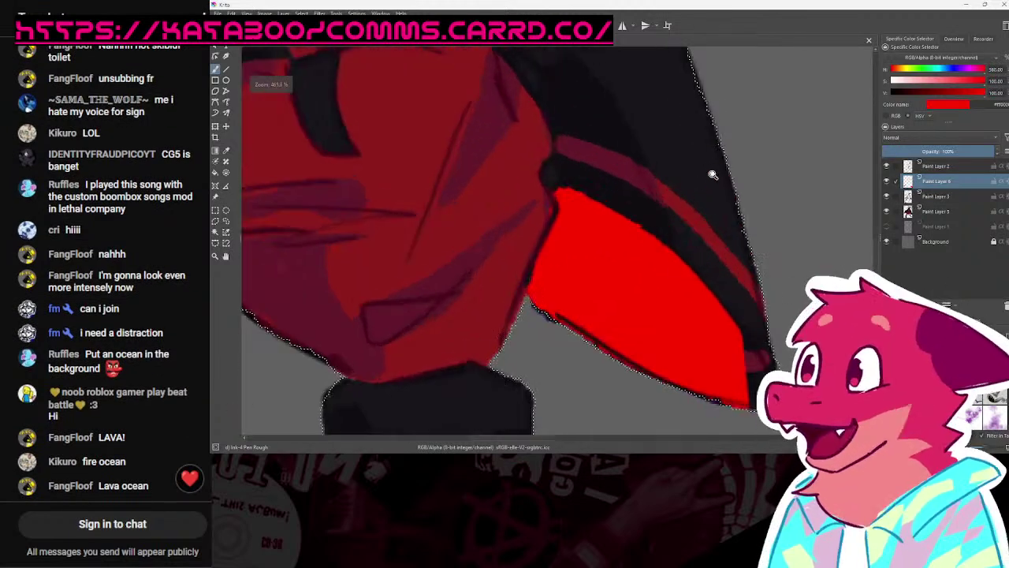
drag(751, 320, 657, 223)
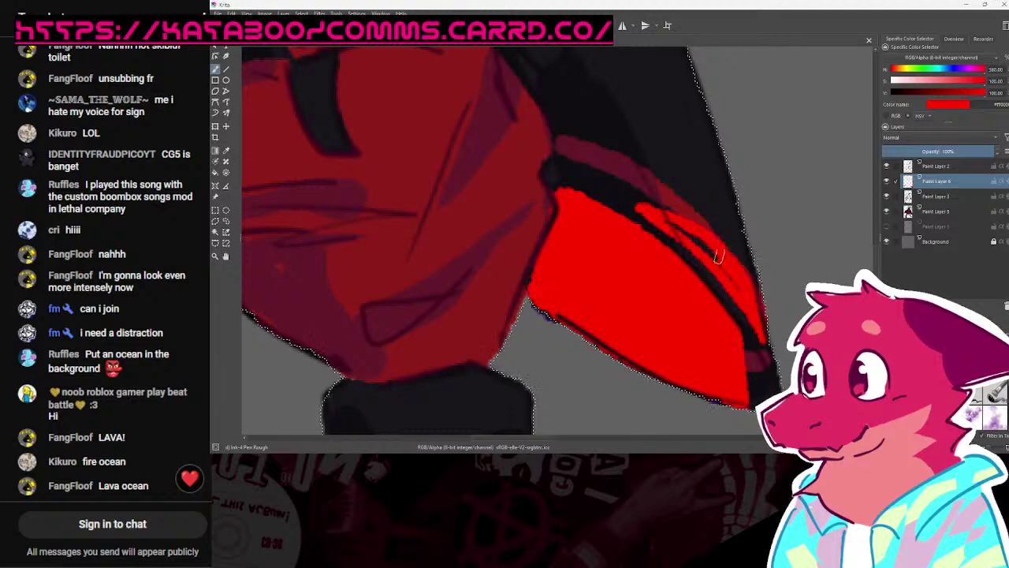
drag(628, 199, 714, 286)
mouse_move(631, 198)
mouse_down()
mouse_move(751, 306)
mouse_move(724, 356)
mouse_move(657, 243)
mouse_move(647, 271)
mouse_up()
Step: Paint a short red highlight on the cape fold beside the hip, below the belt
scroll(745, 214, down, 5)
scroll(655, 243, up, 4)
scroll(669, 260, up, 1)
key(ctrl+z)
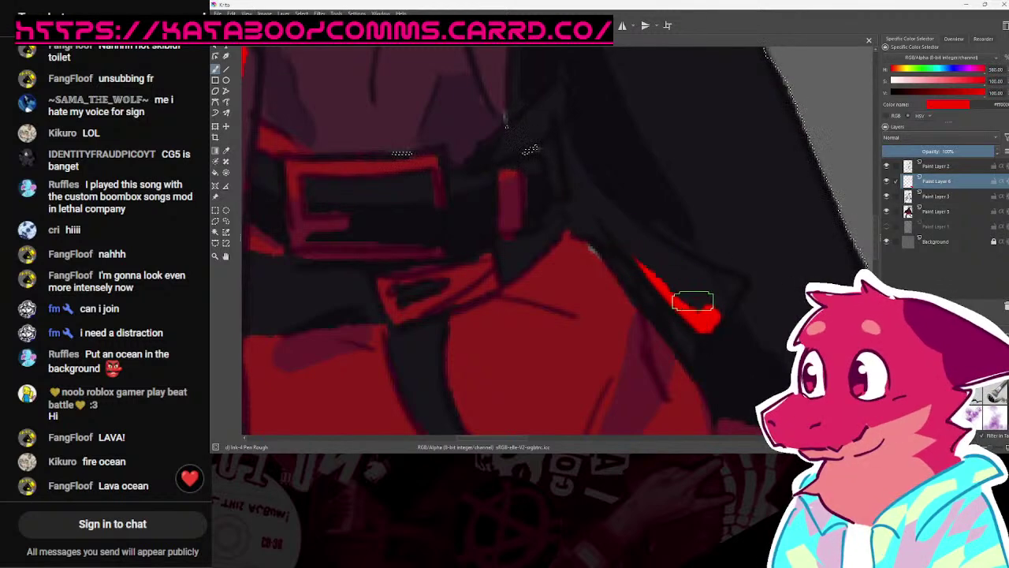
scroll(740, 273, down, 5)
scroll(761, 304, down, 2)
scroll(759, 275, up, 3)
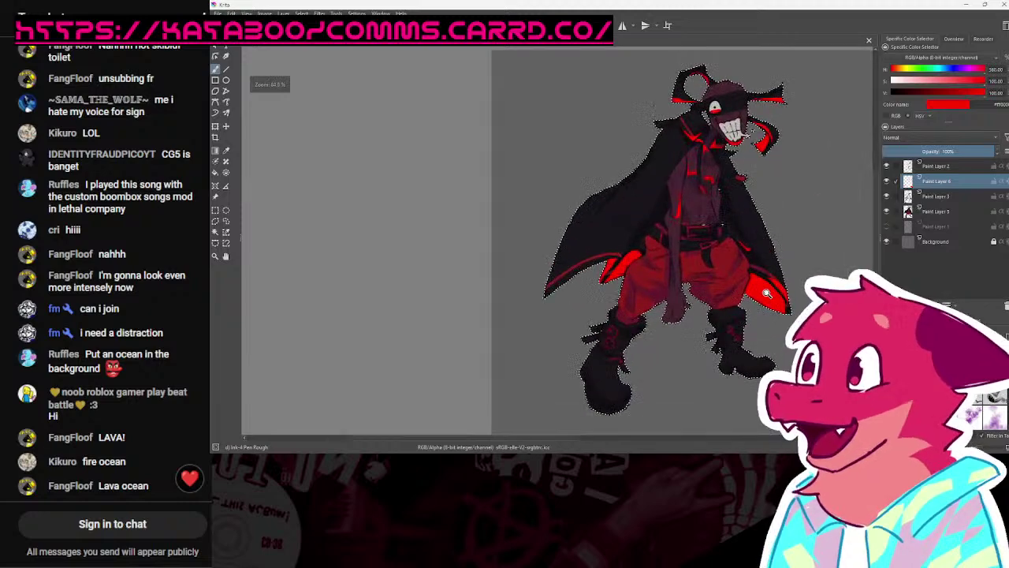
Step: Paint a tapering red highlight along the fold on the outer edge of the cape's back
drag(760, 276, 692, 269)
scroll(691, 270, up, 10)
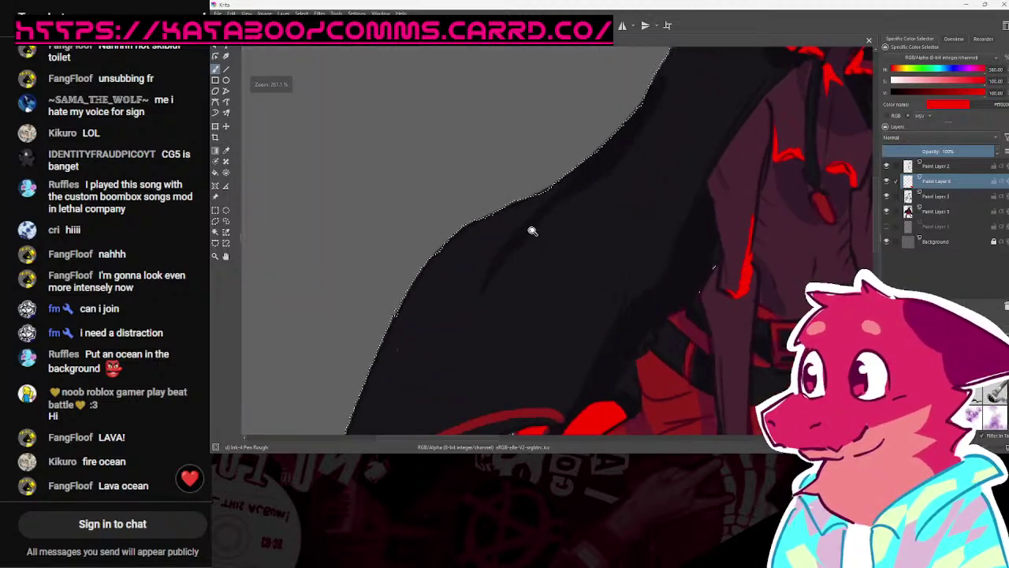
drag(469, 295, 498, 237)
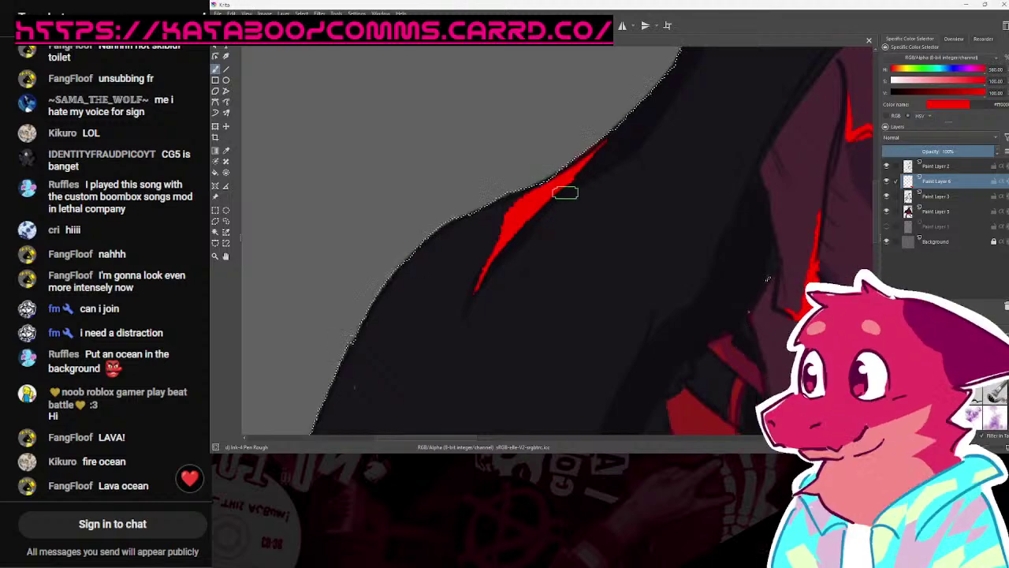
scroll(626, 132, down, 8)
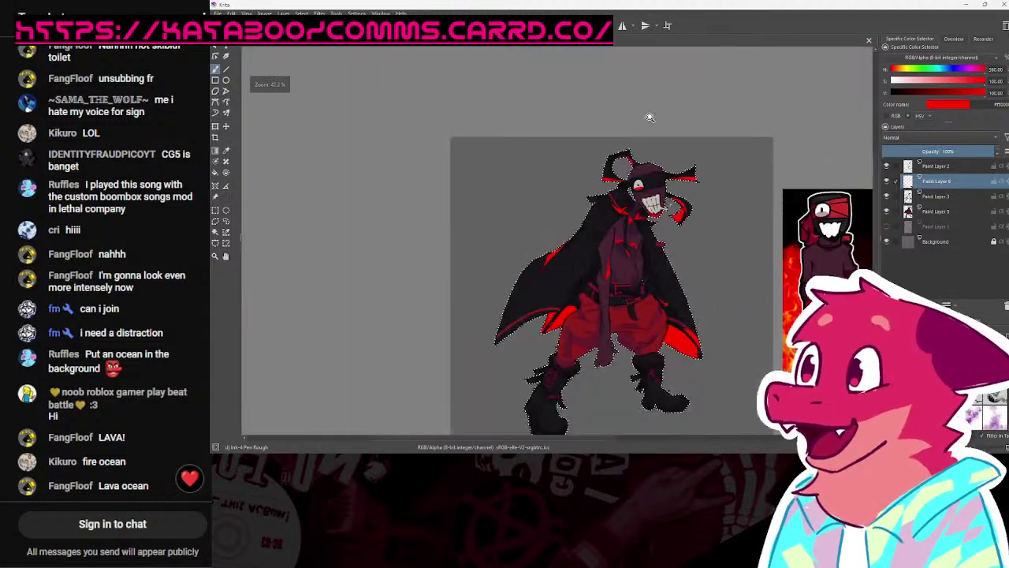
Step: Paint a red highlight along the lower edge of the pointed cape collar tip, redoing the first stroke
scroll(591, 279, up, 7)
scroll(591, 279, up, 2)
scroll(478, 218, up, 2)
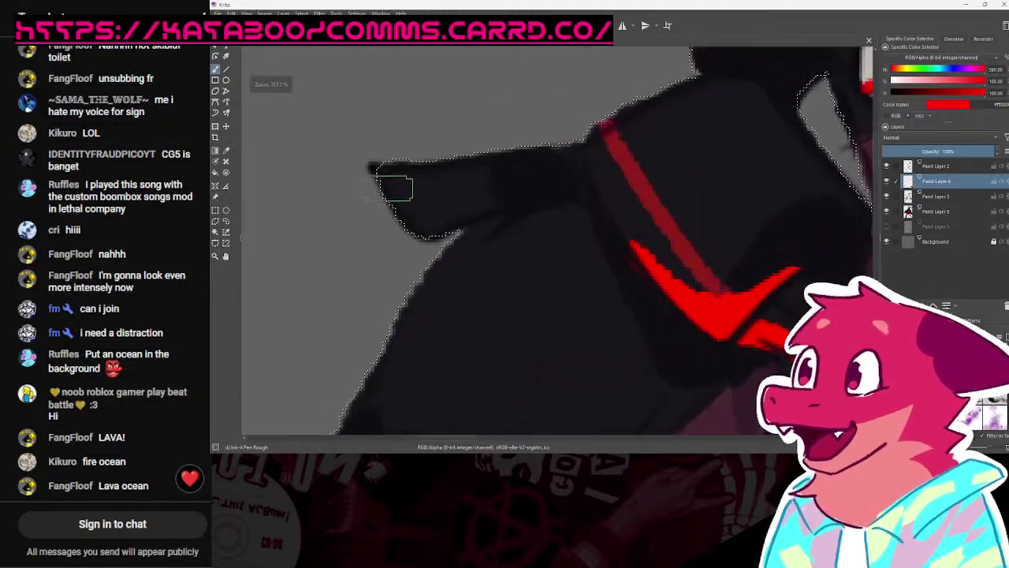
drag(422, 211, 573, 179)
key(ctrl+z)
mouse_move(399, 168)
mouse_down()
mouse_move(431, 215)
mouse_move(506, 205)
mouse_up()
scroll(504, 203, down, 6)
scroll(729, 251, up, 6)
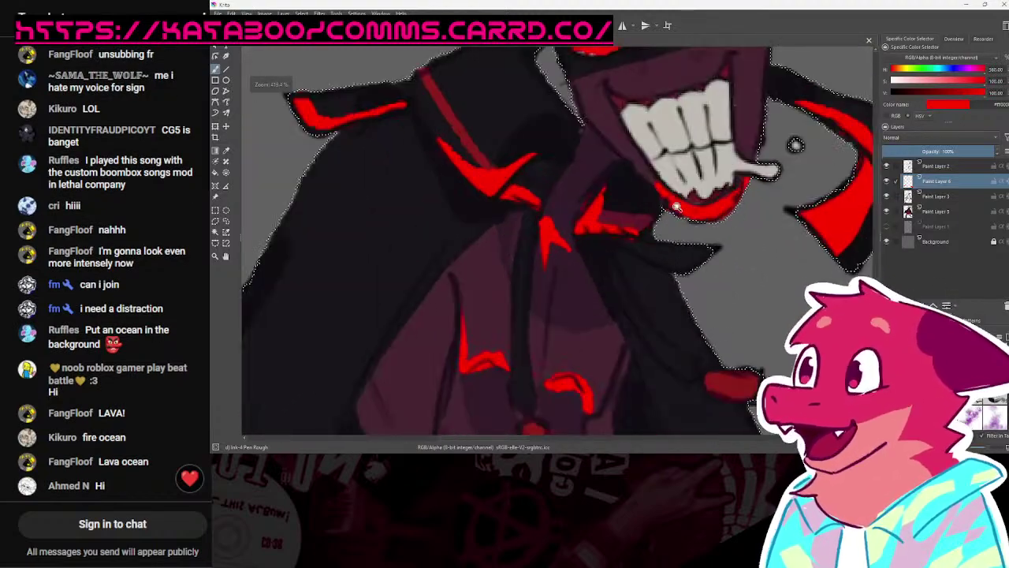
Step: Paint red highlights along the lower edge of the small pointed collar flap and on the two red drawstring tips
mouse_move(729, 251)
mouse_down()
mouse_move(714, 270)
mouse_move(658, 283)
mouse_up()
scroll(658, 281, down, 6)
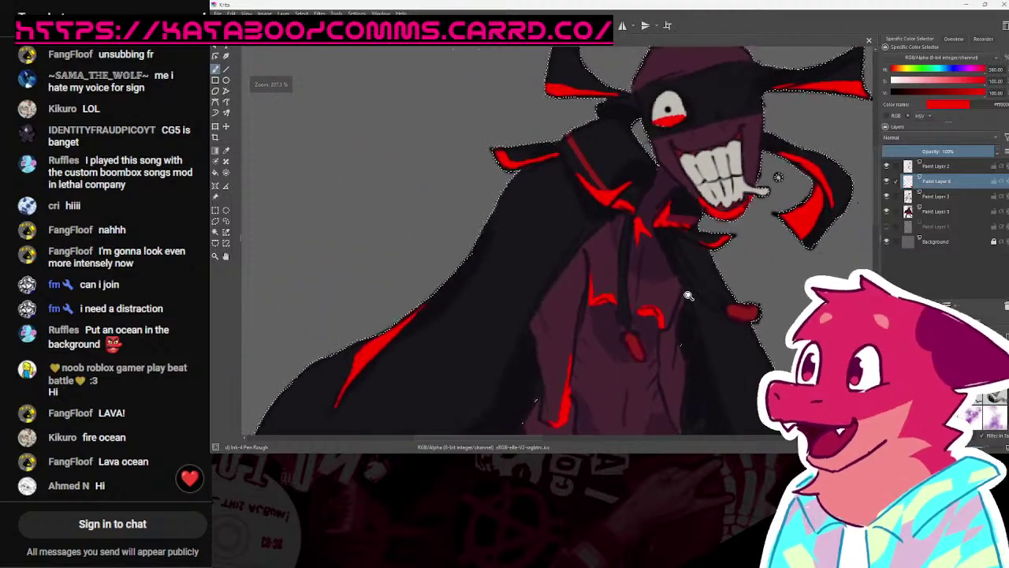
scroll(683, 244, up, 5)
scroll(683, 244, down, 6)
scroll(548, 298, up, 5)
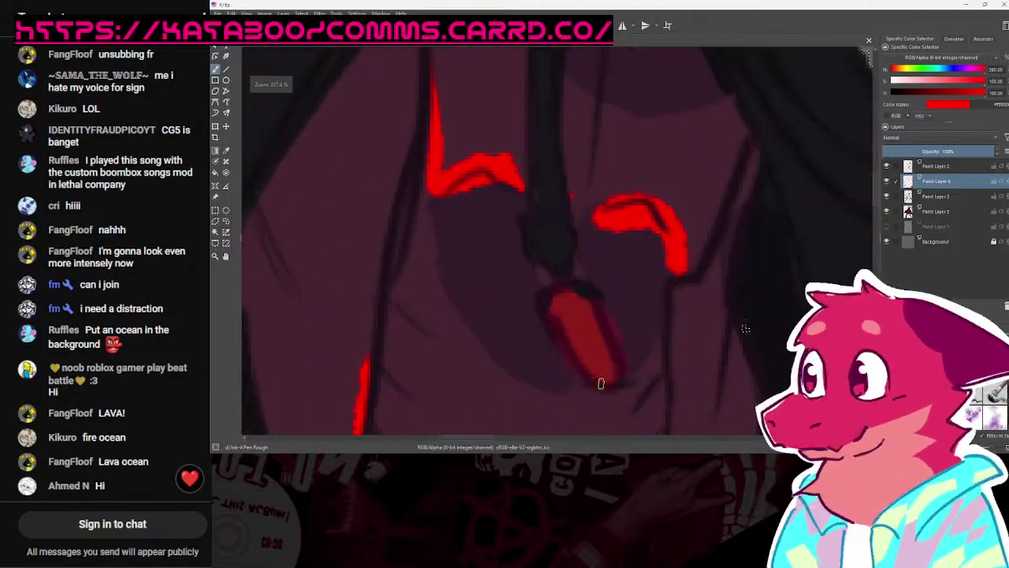
scroll(745, 328, down, 5)
scroll(565, 370, up, 6)
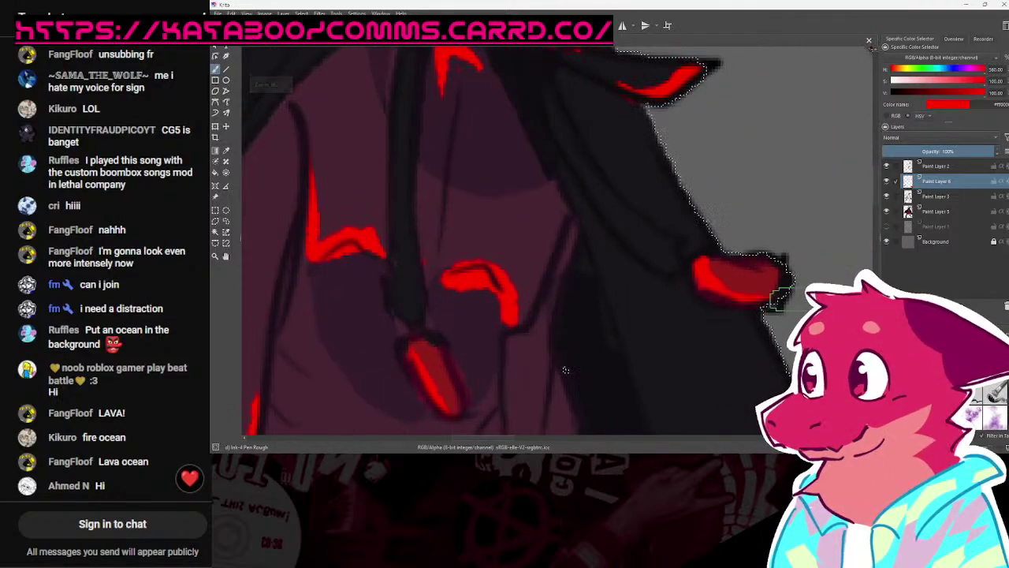
Step: Paint a curved, tapering red highlight along the upper thigh fold of the front trouser leg
scroll(564, 369, down, 6)
scroll(585, 257, up, 4)
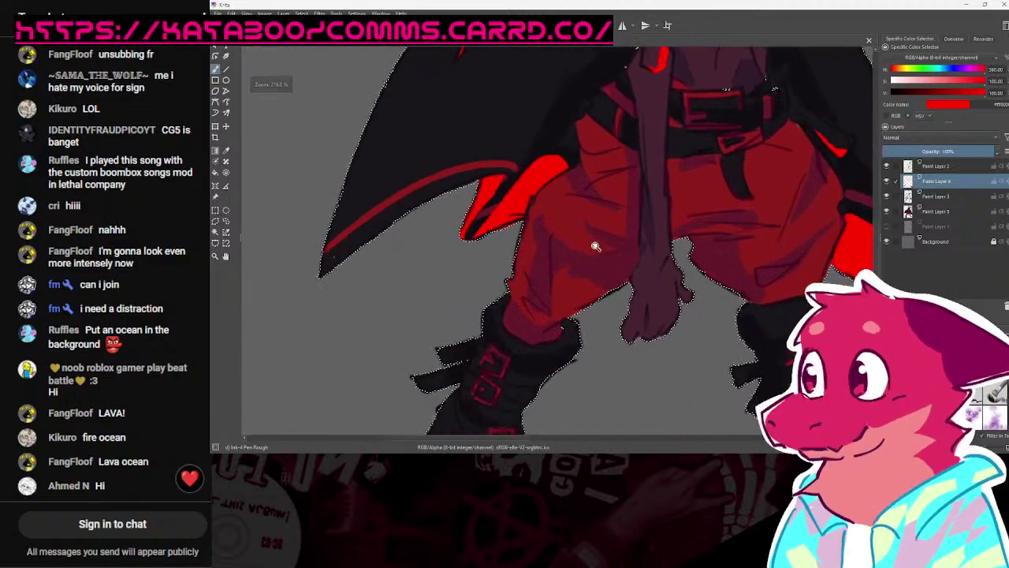
scroll(585, 257, up, 3)
mouse_move(528, 161)
mouse_down()
mouse_move(617, 160)
mouse_move(643, 181)
mouse_up()
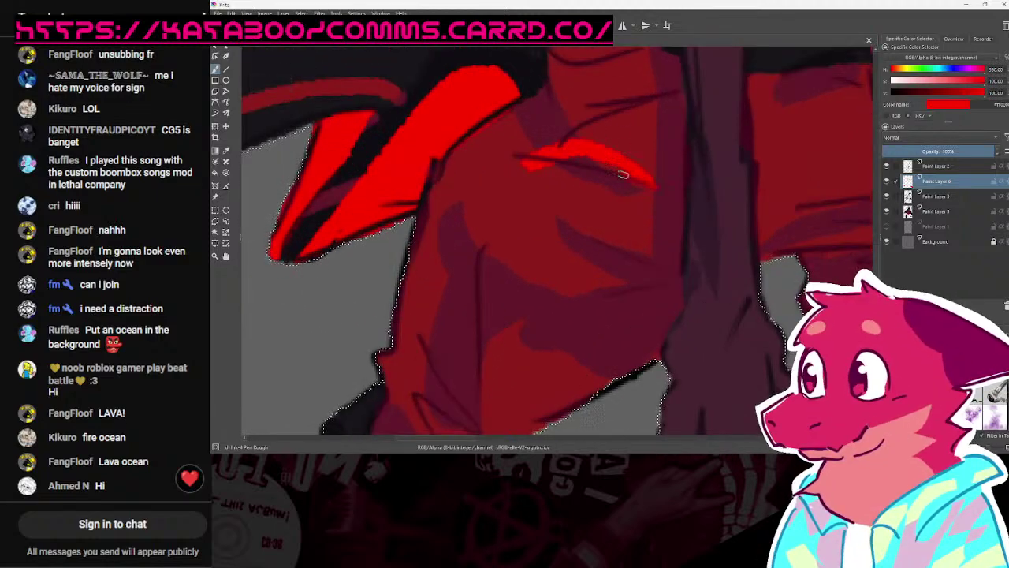
Step: Fill the large lit area at the front trouser leg's knee and hem with red, redoing the first stroke
scroll(615, 236, down, 4)
scroll(612, 255, up, 5)
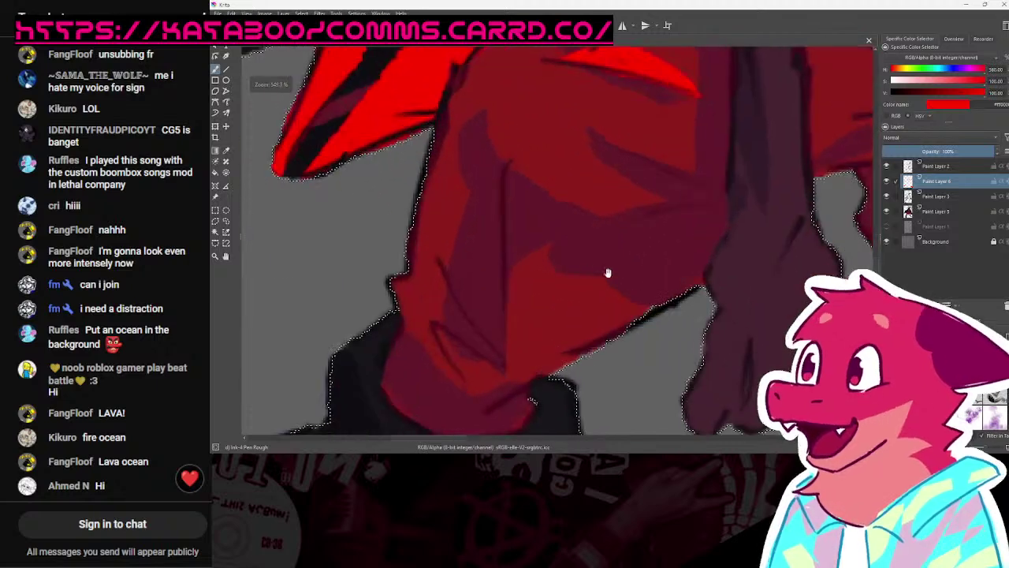
drag(667, 218, 621, 218)
key(ctrl+z)
mouse_move(718, 187)
mouse_down()
mouse_move(579, 234)
mouse_move(534, 292)
mouse_move(676, 287)
mouse_move(604, 224)
mouse_up()
mouse_move(526, 320)
mouse_down()
mouse_move(480, 288)
mouse_move(462, 245)
mouse_move(516, 361)
mouse_move(524, 347)
mouse_move(496, 344)
mouse_move(549, 341)
mouse_move(623, 405)
mouse_up()
Step: Fill the inner knee area and the outer cuff area of the rear trouser leg with red underlighting
mouse_move(668, 303)
mouse_down()
mouse_move(725, 257)
mouse_move(726, 229)
mouse_up()
mouse_move(643, 286)
mouse_down()
mouse_move(774, 254)
mouse_move(702, 323)
mouse_up()
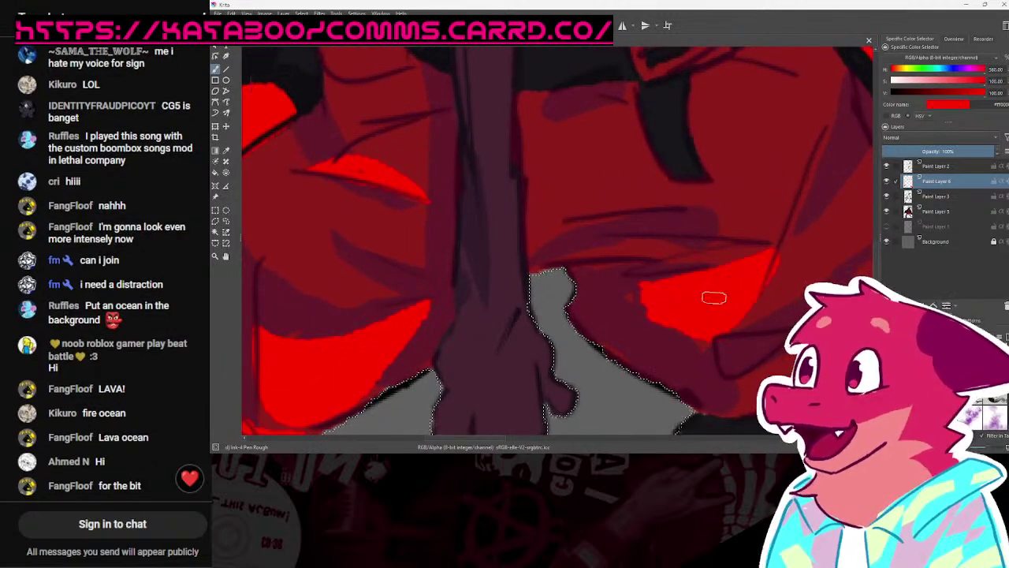
mouse_move(788, 340)
mouse_down()
mouse_move(858, 272)
mouse_move(791, 207)
mouse_up()
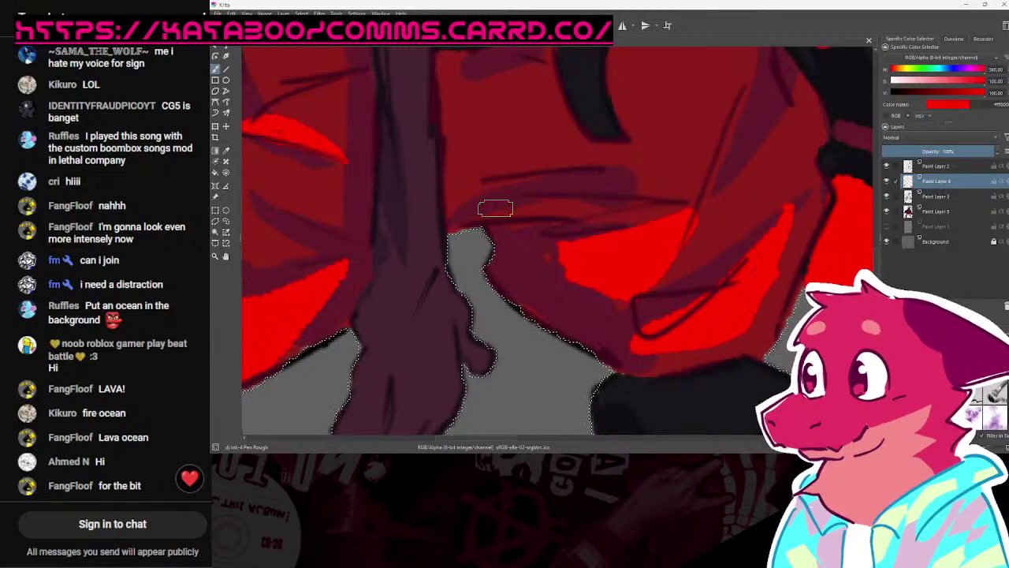
Step: Paint thin red highlights along the trouser folds running from the crotch across the rear thigh
mouse_move(498, 209)
mouse_down()
mouse_move(591, 191)
mouse_move(614, 202)
mouse_up()
mouse_move(579, 239)
mouse_down()
mouse_move(648, 207)
mouse_move(679, 271)
mouse_move(659, 201)
mouse_move(666, 168)
mouse_move(644, 203)
mouse_move(610, 178)
mouse_move(633, 170)
mouse_up()
drag(597, 203, 652, 180)
drag(651, 202, 651, 280)
drag(500, 221, 615, 230)
drag(637, 227, 625, 353)
Step: Outline and fill the underside of the front boot's toe with solid red
scroll(623, 324, up, 8)
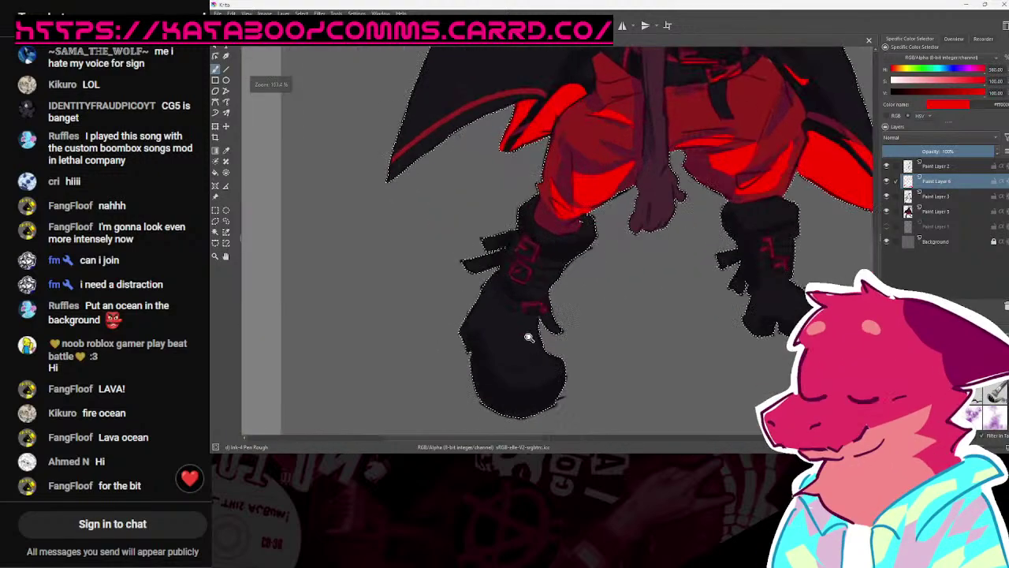
mouse_move(462, 272)
mouse_down()
mouse_move(456, 239)
mouse_move(514, 283)
mouse_move(537, 269)
mouse_move(631, 261)
mouse_move(679, 272)
mouse_move(676, 333)
mouse_move(586, 391)
mouse_move(476, 328)
mouse_move(447, 235)
mouse_up()
key(f)
click(533, 312)
Step: Paint red underlighting over the rear boot's heel, sole edge and lower toe area
scroll(533, 311, down, 8)
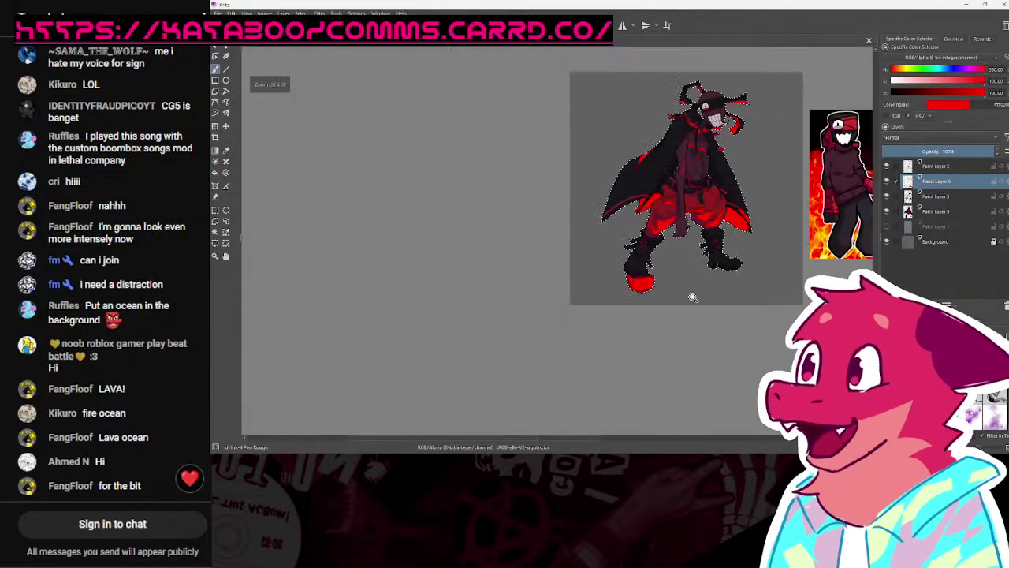
scroll(583, 278, up, 8)
mouse_move(583, 278)
mouse_down()
mouse_move(600, 299)
mouse_move(571, 327)
mouse_move(579, 292)
mouse_move(584, 332)
mouse_move(625, 332)
mouse_up()
drag(689, 349, 780, 351)
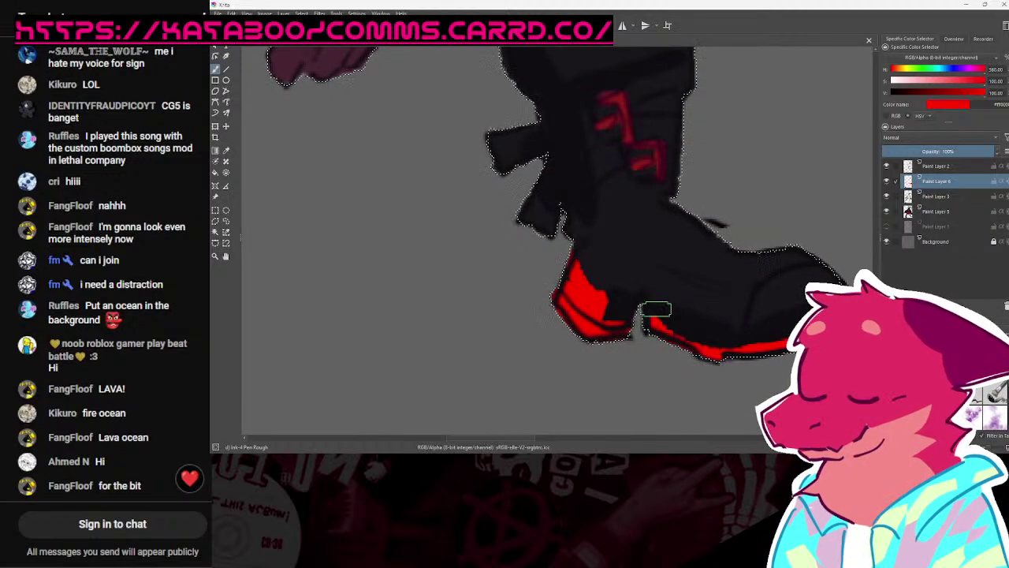
mouse_move(648, 300)
mouse_down()
mouse_move(775, 284)
mouse_move(768, 278)
mouse_move(733, 331)
mouse_move(760, 316)
mouse_move(777, 264)
mouse_move(783, 273)
mouse_move(763, 312)
mouse_move(747, 288)
mouse_move(777, 333)
mouse_up()
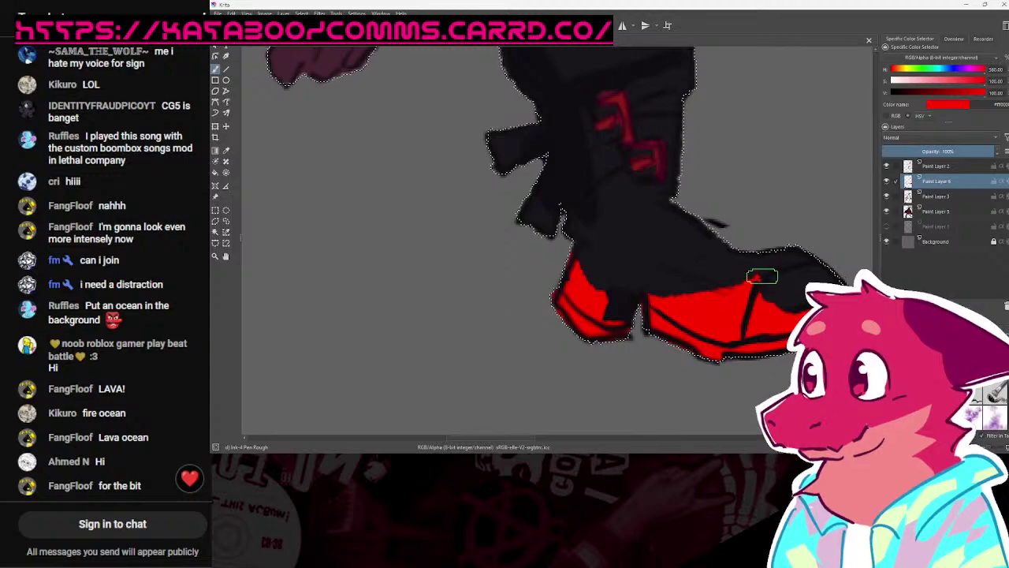
Step: Extend the red underlighting from the rear boot's heel up the back of the ankle, undoing the last stroke
scroll(779, 322, down, 5)
scroll(780, 309, up, 5)
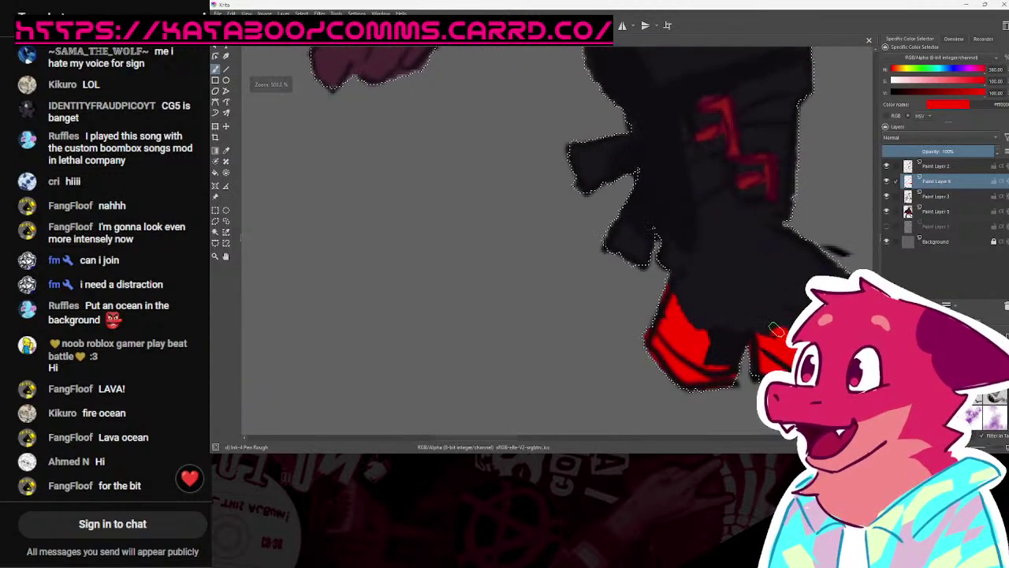
mouse_move(767, 333)
mouse_down()
mouse_move(766, 308)
mouse_move(694, 269)
mouse_move(680, 232)
mouse_move(714, 315)
mouse_up()
drag(746, 282, 743, 378)
scroll(743, 377, up, 6)
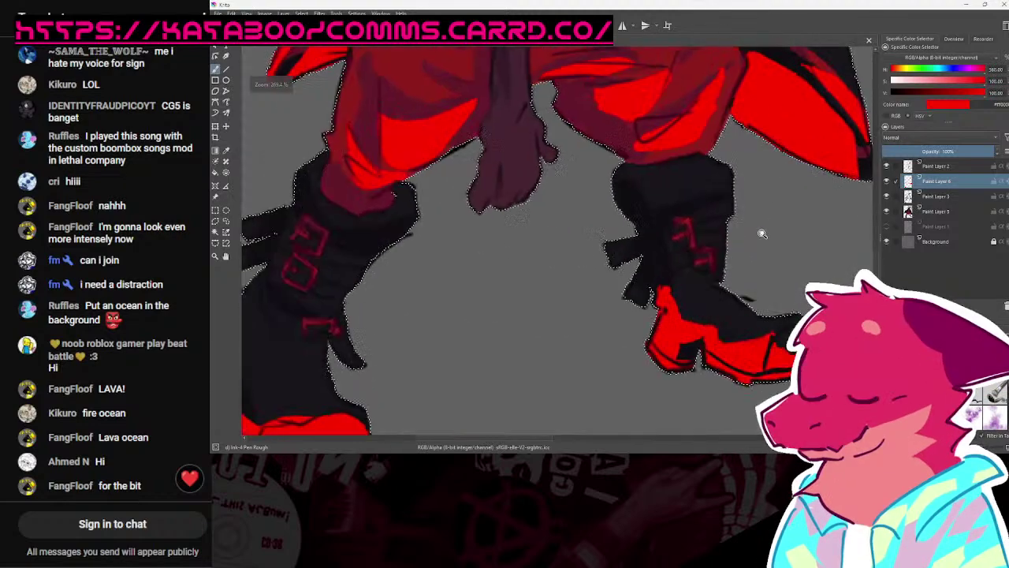
drag(732, 322, 733, 308)
mouse_move(668, 356)
mouse_down()
mouse_move(673, 338)
mouse_move(727, 304)
mouse_move(697, 317)
mouse_up()
key(ctrl+z)
Step: Paint a curved red highlight beneath the front boot's cuff above the buckles and touch up its straps
scroll(697, 318, up, 3)
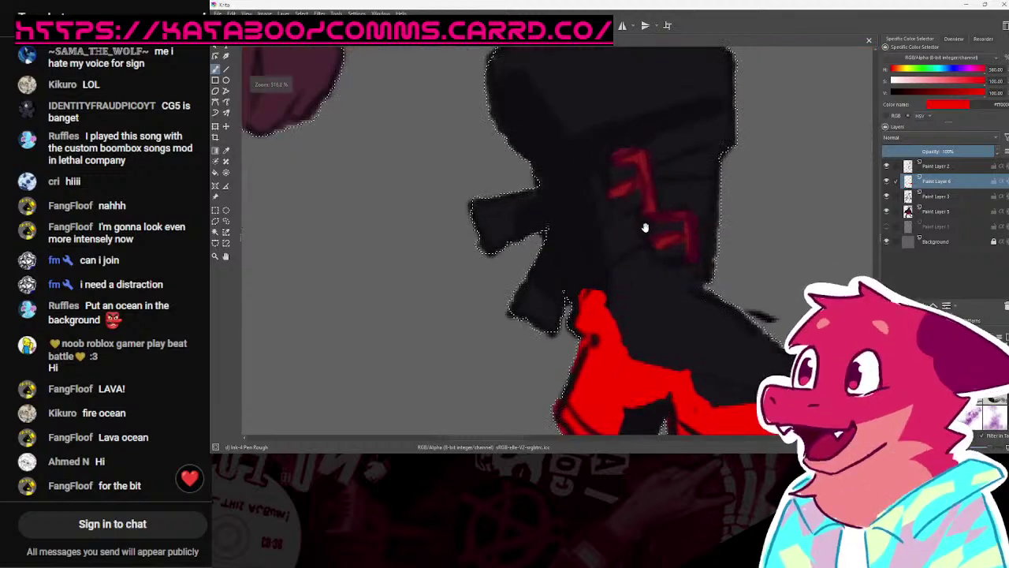
mouse_move(639, 183)
mouse_down()
mouse_move(700, 144)
mouse_move(562, 214)
mouse_move(597, 169)
mouse_move(606, 170)
mouse_move(608, 265)
mouse_move(565, 242)
mouse_up()
mouse_move(596, 320)
mouse_down()
mouse_move(537, 328)
mouse_move(493, 258)
mouse_up()
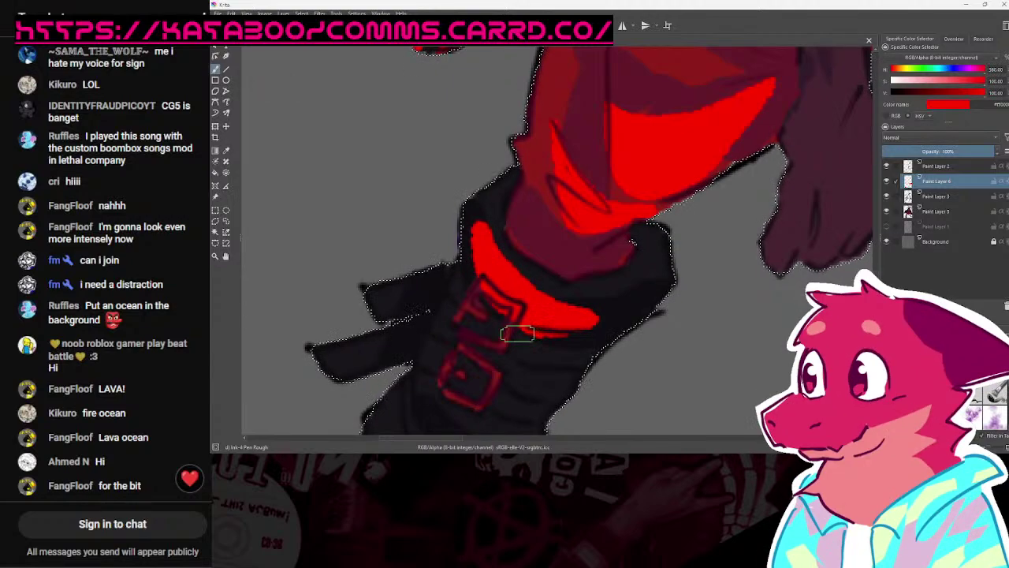
scroll(513, 198, down, 3)
scroll(522, 249, up, 3)
scroll(522, 249, up, 2)
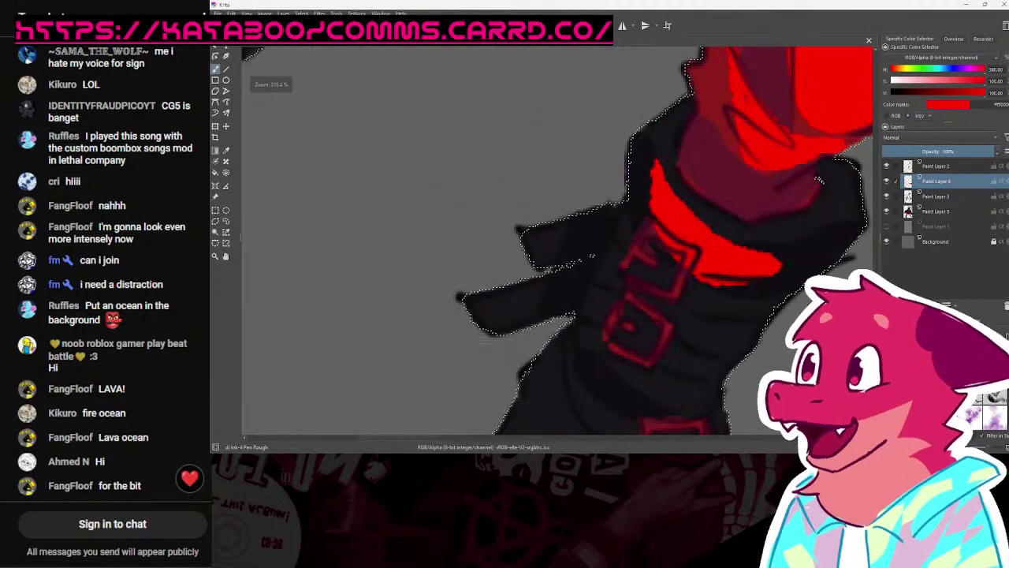
scroll(541, 258, down, 5)
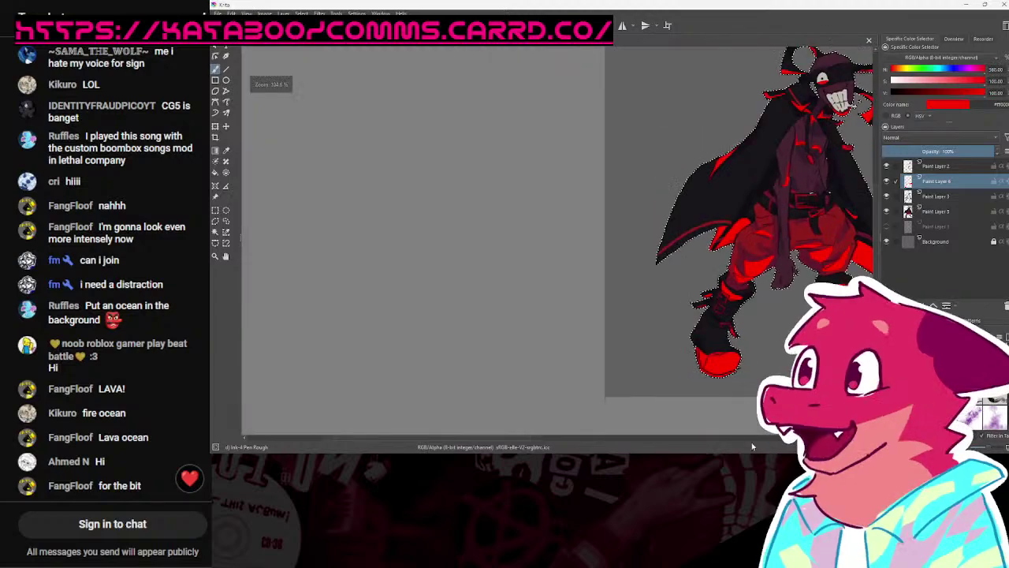
Step: Paint red underlighting beneath the rear boot's cuff and on its two loose strap ends
scroll(751, 292, up, 5)
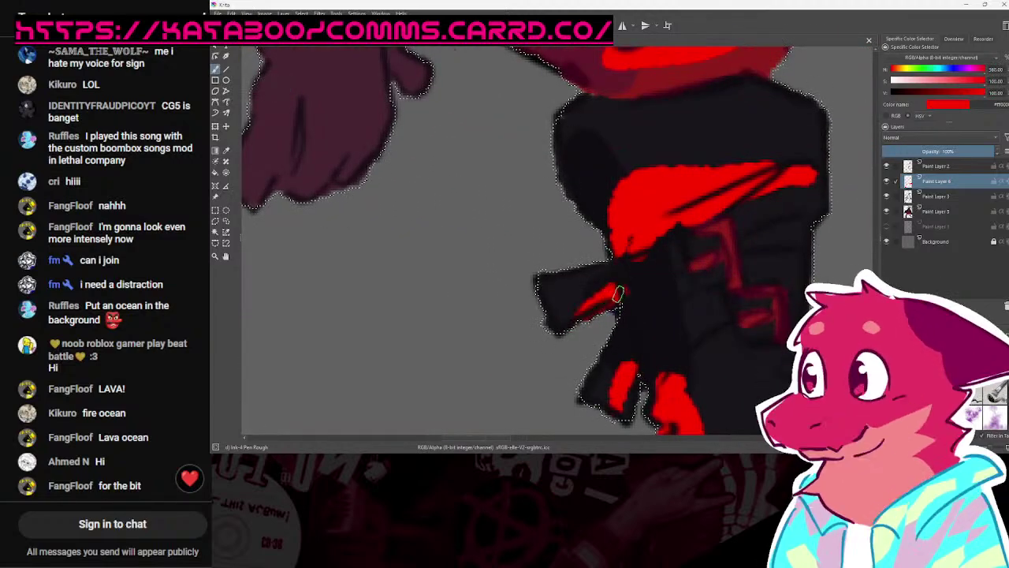
scroll(631, 315, down, 4)
scroll(726, 320, up, 1)
Step: Try the Addition, Burn and Color Dodge blending modes on the red underlighting layer
click(915, 137)
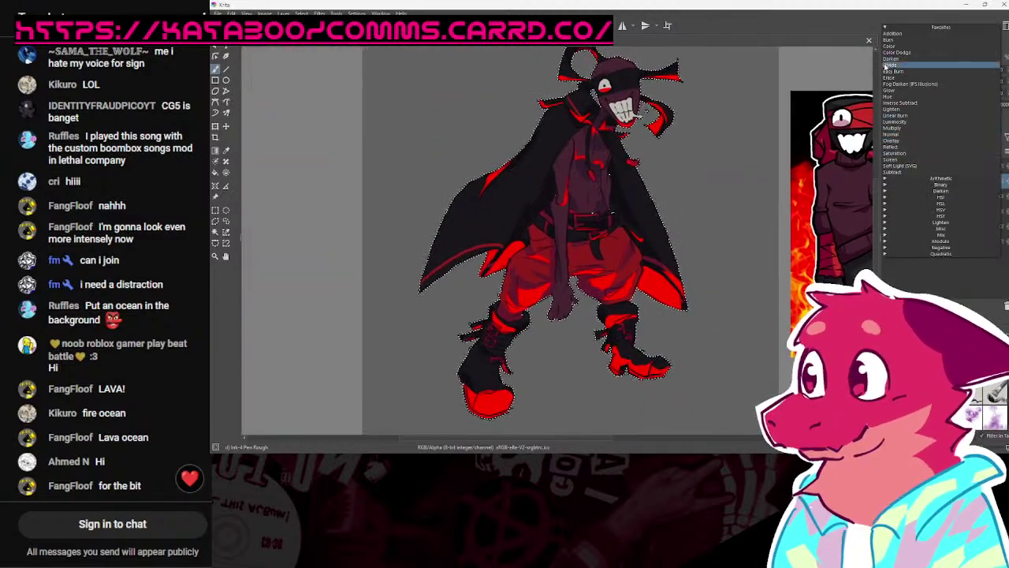
click(897, 34)
click(896, 138)
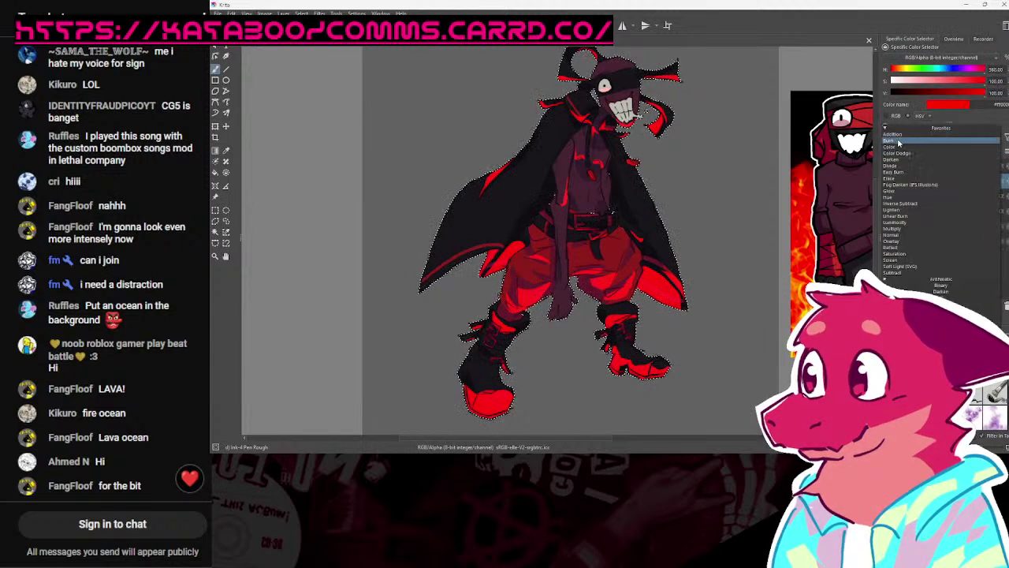
click(898, 142)
click(904, 141)
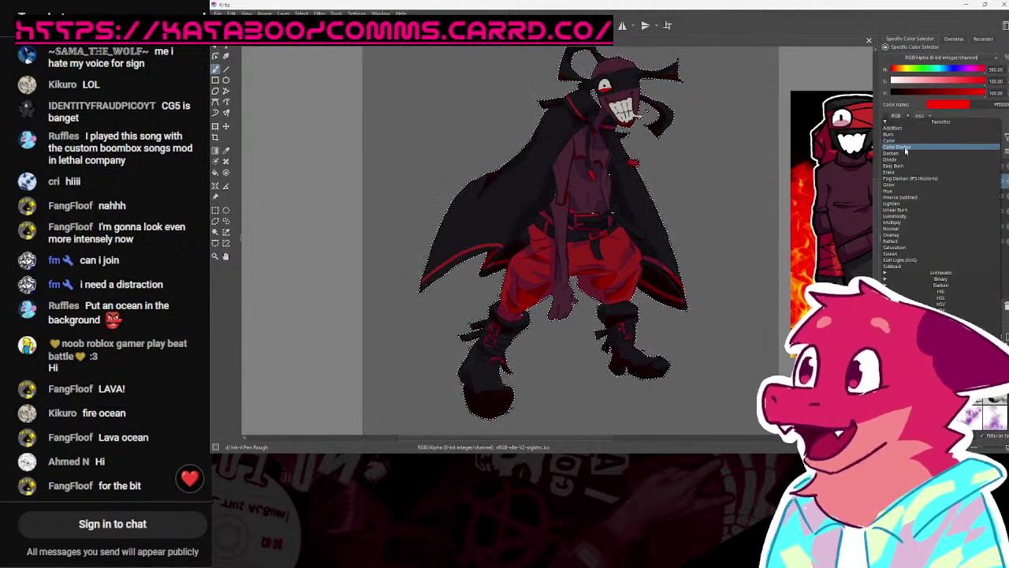
click(906, 148)
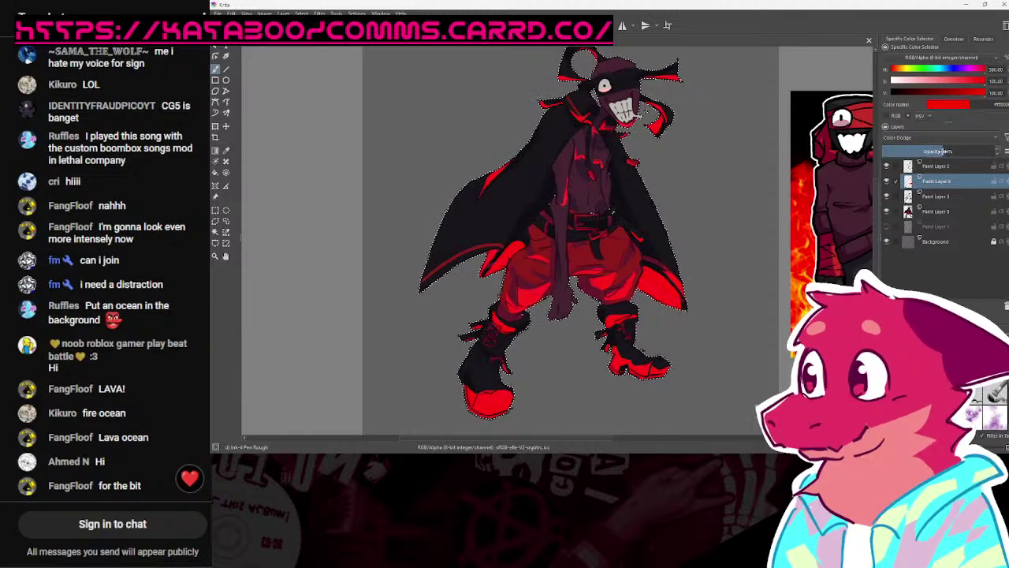
Step: Try the Reflect, Subtract and Soft Light (SVG) blending modes on the red underlighting layer
scroll(786, 236, down, 3)
scroll(787, 236, up, 3)
click(938, 139)
click(899, 229)
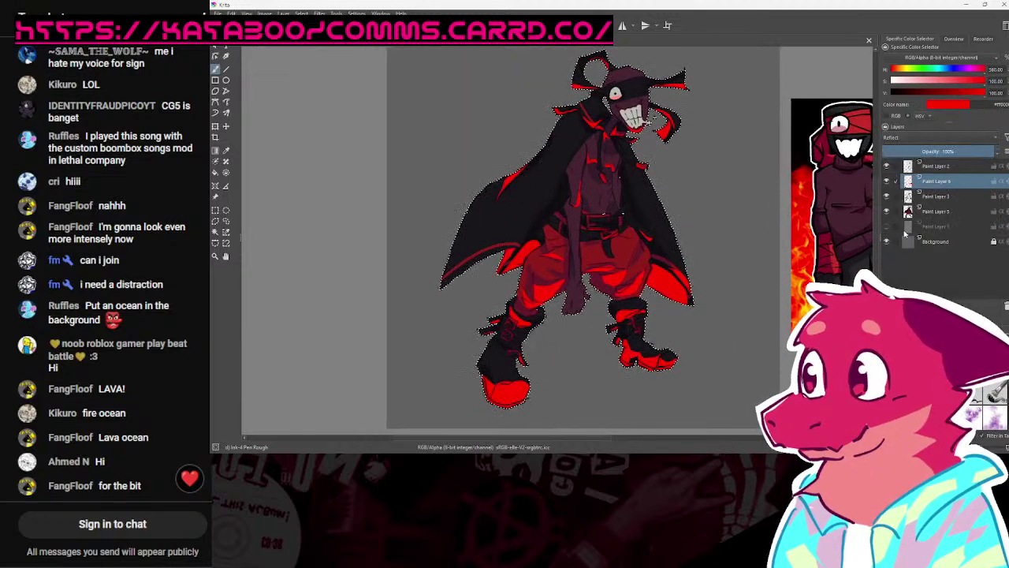
click(927, 141)
click(926, 160)
click(928, 142)
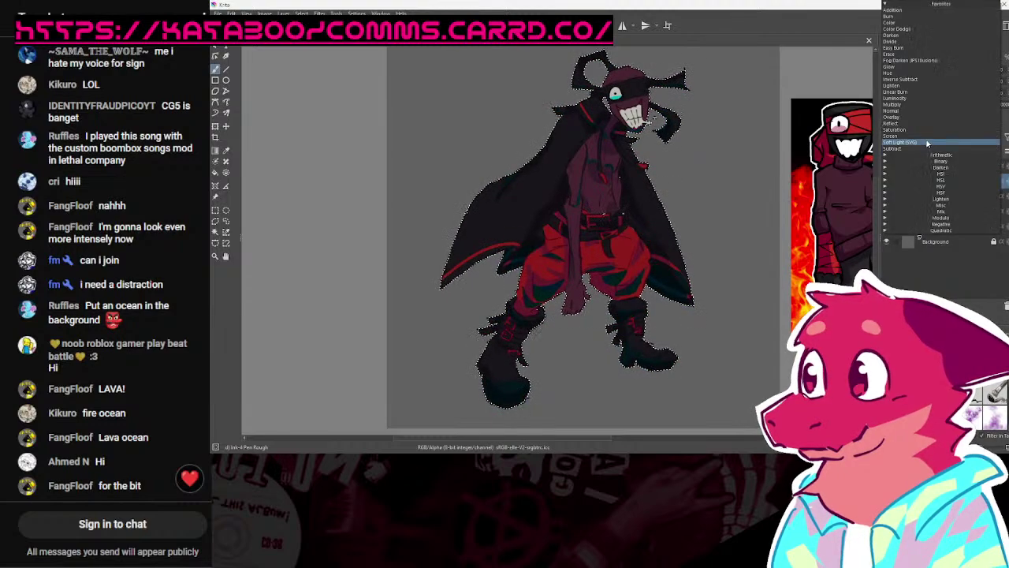
click(928, 142)
scroll(788, 214, down, 2)
scroll(756, 244, up, 3)
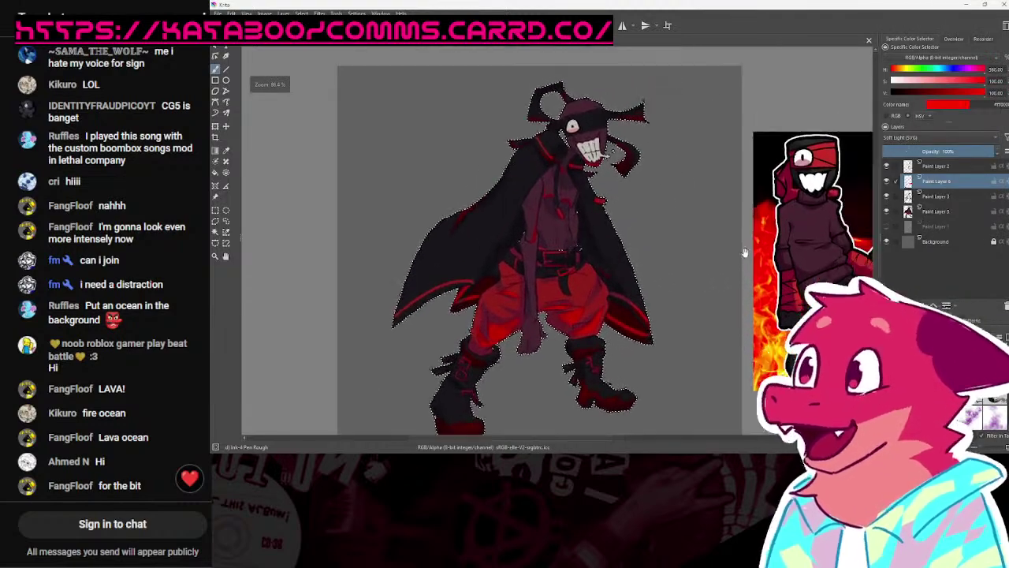
Step: Move the underlighting layer to the top of the layer stack and try it in Saturation mode
drag(924, 188, 940, 161)
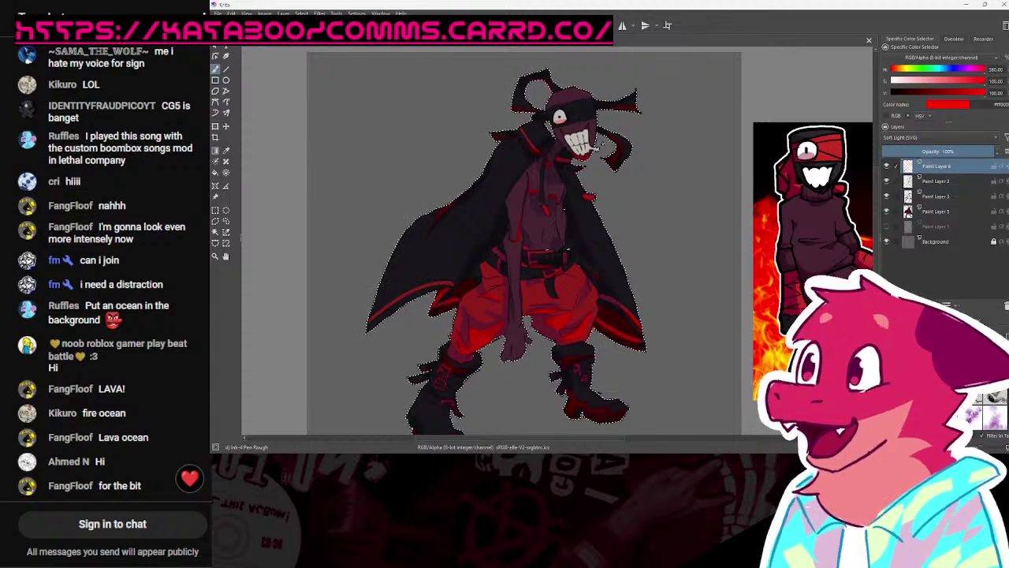
scroll(749, 197, up, 1)
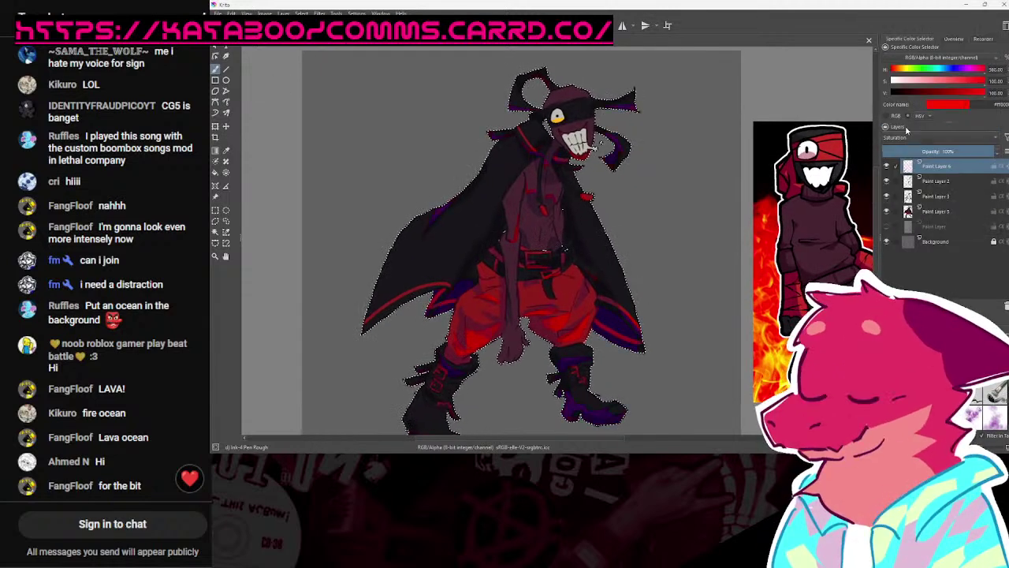
Step: Compare the Reflect and Overlay blending modes on the underlighting layer
click(907, 137)
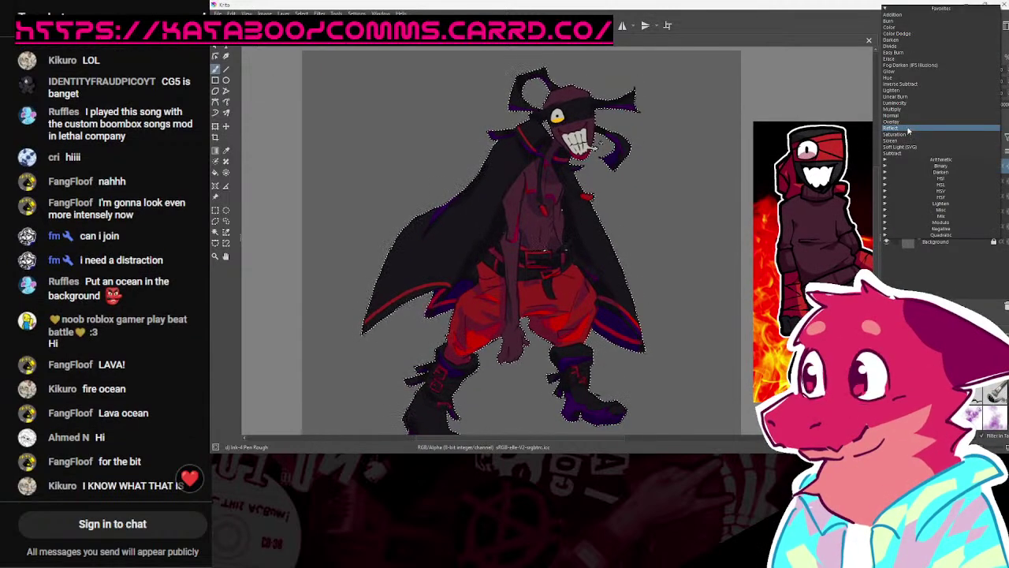
click(908, 130)
click(909, 136)
click(909, 130)
click(909, 136)
click(909, 134)
Step: Try the Multiply, Luminosity and Linear Burn blending modes on the underlighting layer
click(909, 136)
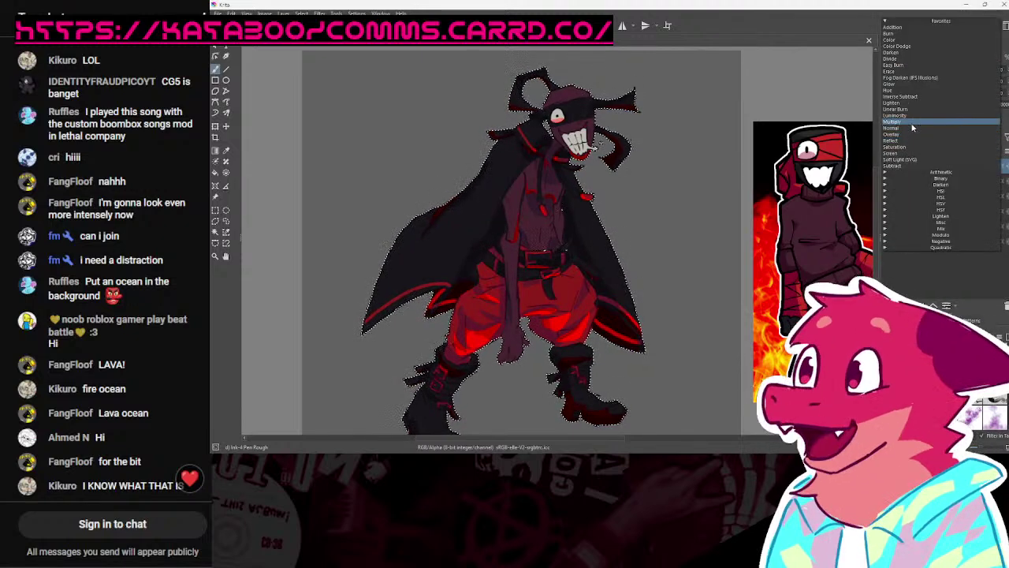
click(910, 122)
click(909, 137)
click(910, 130)
click(913, 136)
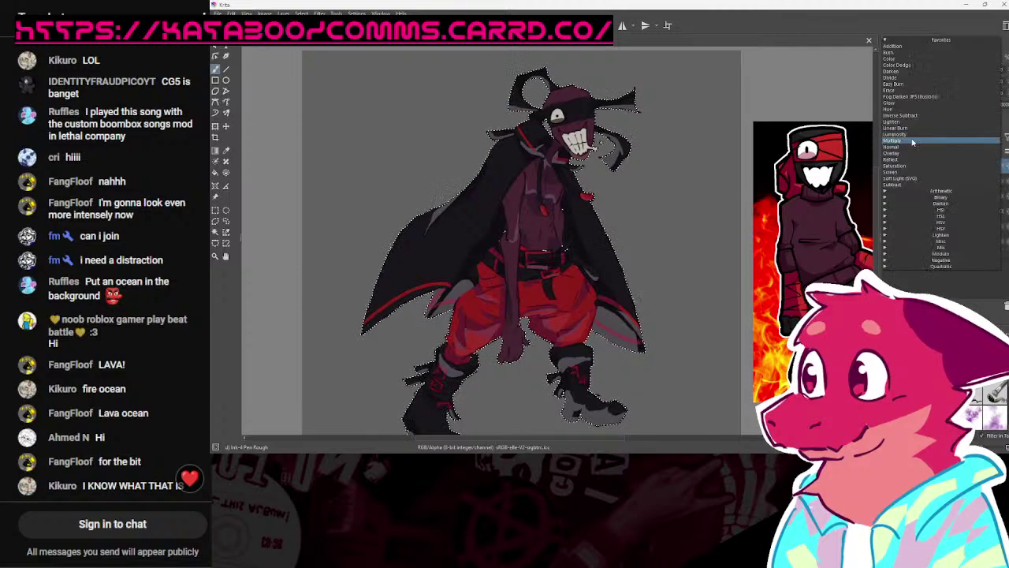
click(914, 134)
Step: Set the underlighting layer's blending mode to Lighten, lower its opacity to 41%, and clear the selection
click(915, 138)
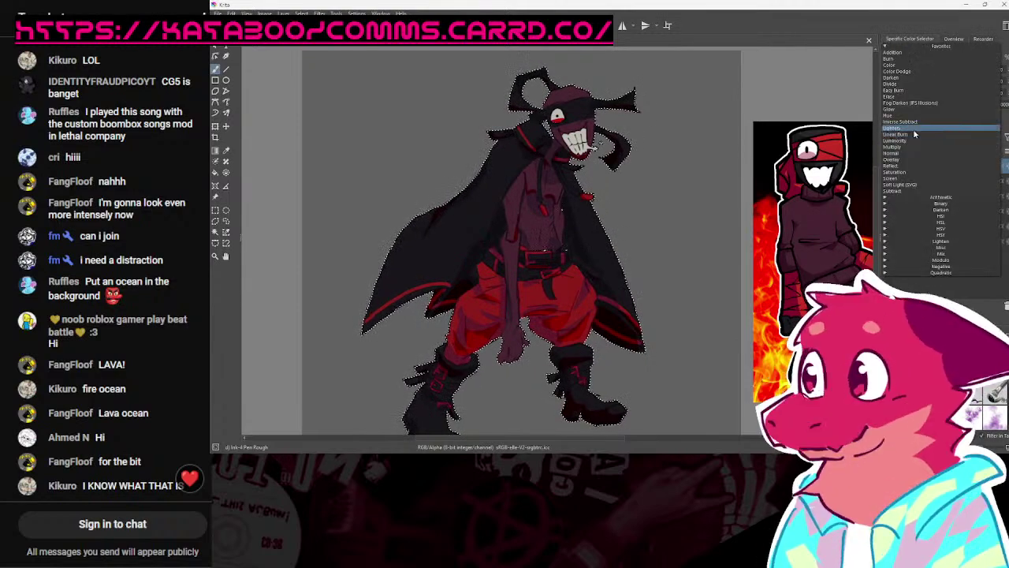
click(913, 129)
mouse_move(943, 150)
mouse_down()
mouse_move(964, 151)
mouse_move(933, 151)
mouse_up()
drag(735, 253, 707, 304)
scroll(706, 303, up, 3)
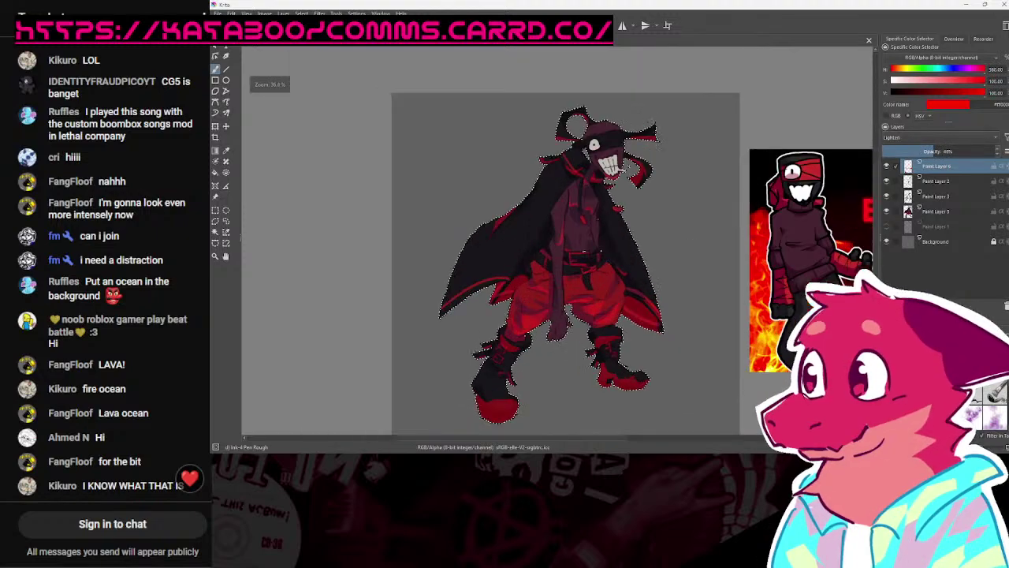
scroll(717, 254, down, 3)
drag(717, 254, 699, 202)
mouse_move(651, 247)
mouse_down()
mouse_move(644, 236)
mouse_move(657, 230)
mouse_move(670, 247)
mouse_up()
scroll(732, 300, down, 1)
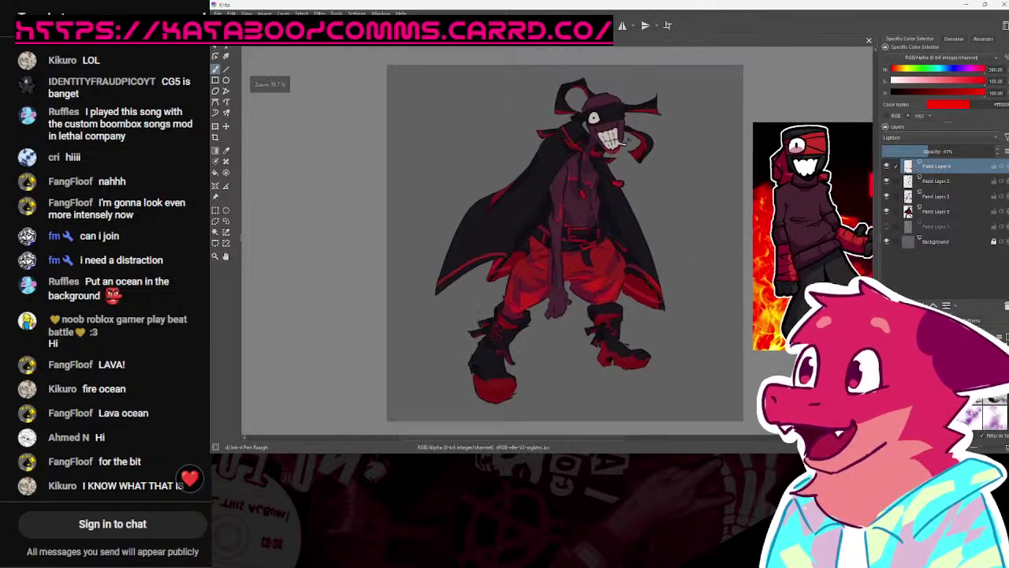
Step: Raise the underlighting layer's opacity to 100%, try Glow blending, and set the mode to Easy Burn
click(919, 138)
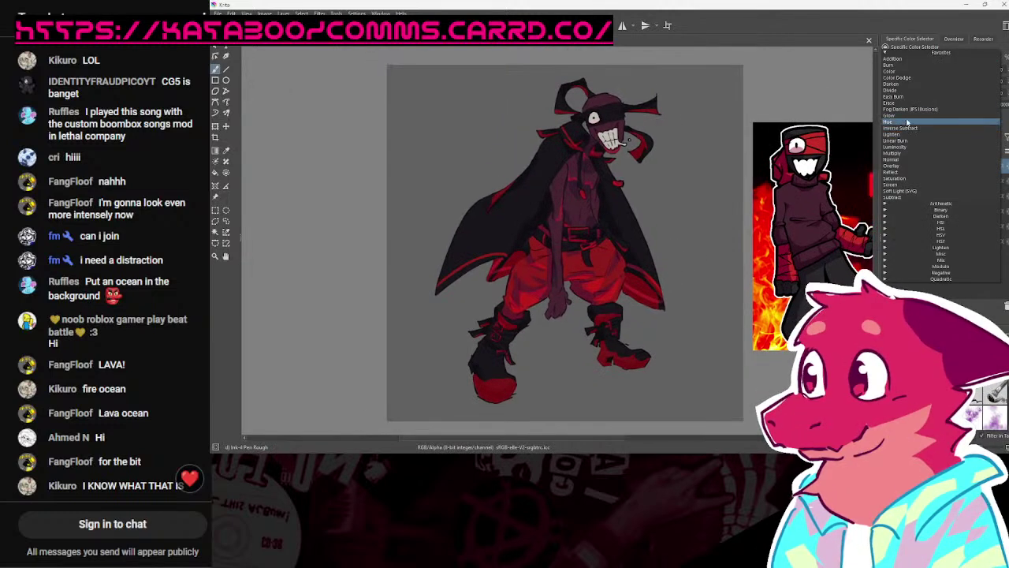
click(907, 122)
click(901, 138)
click(910, 132)
drag(951, 151, 995, 152)
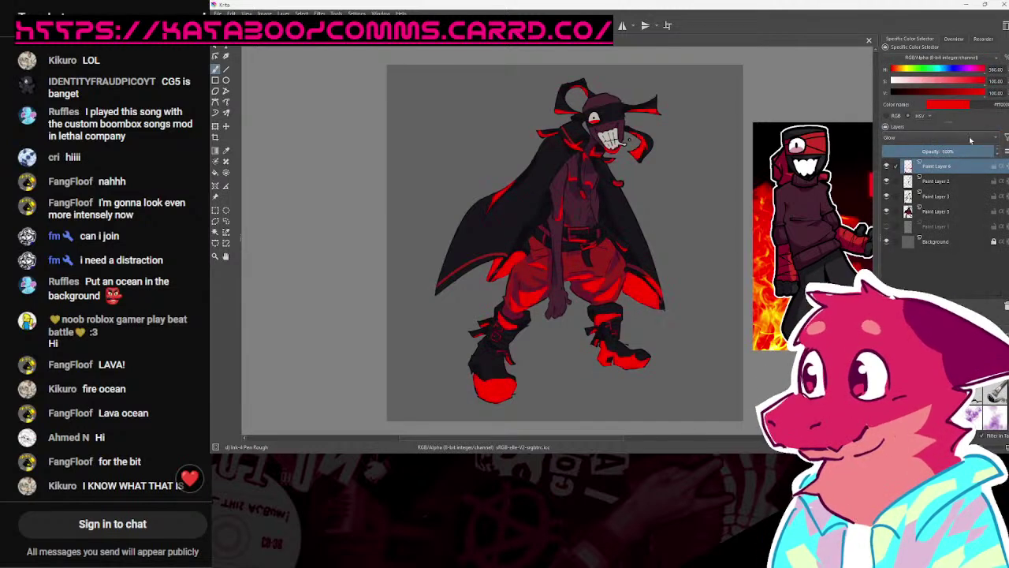
click(922, 137)
click(922, 117)
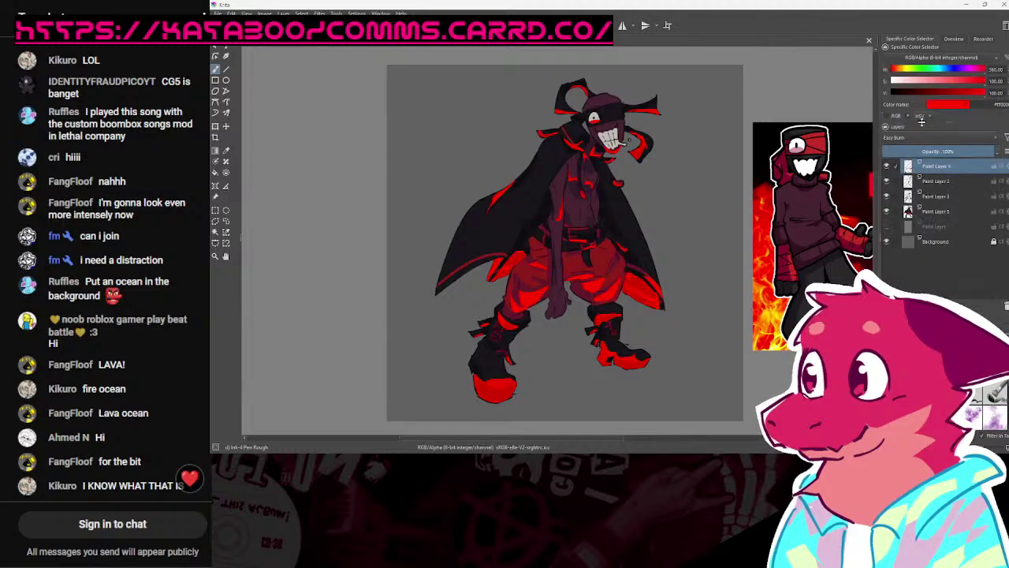
Step: Select the character's silhouette and try a vertical red dry-brush streak on the cape above its hem, keeping the paint on the underlighting layer
drag(704, 246, 690, 266)
drag(611, 264, 639, 209)
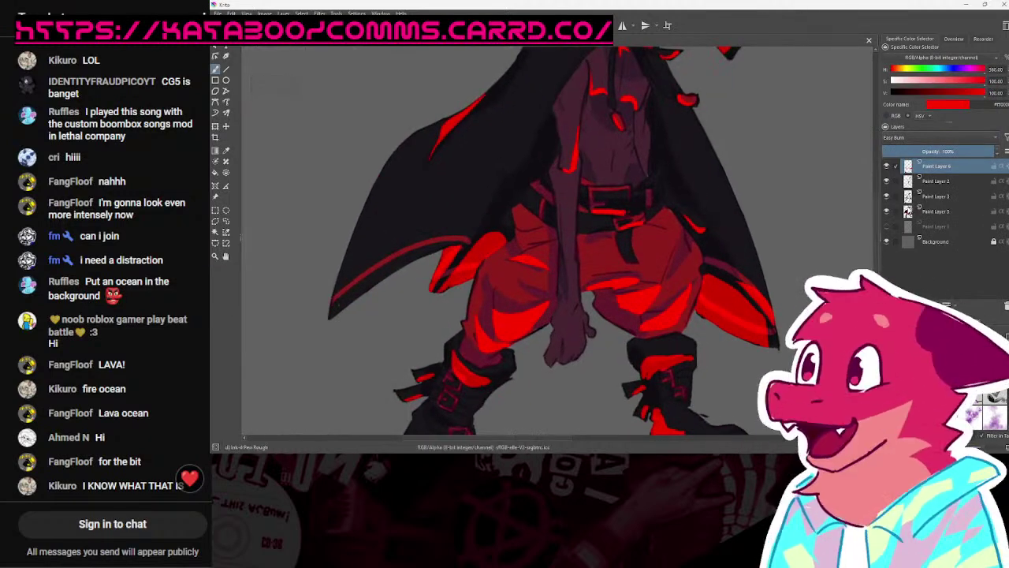
ctrl+click(909, 212)
click(941, 169)
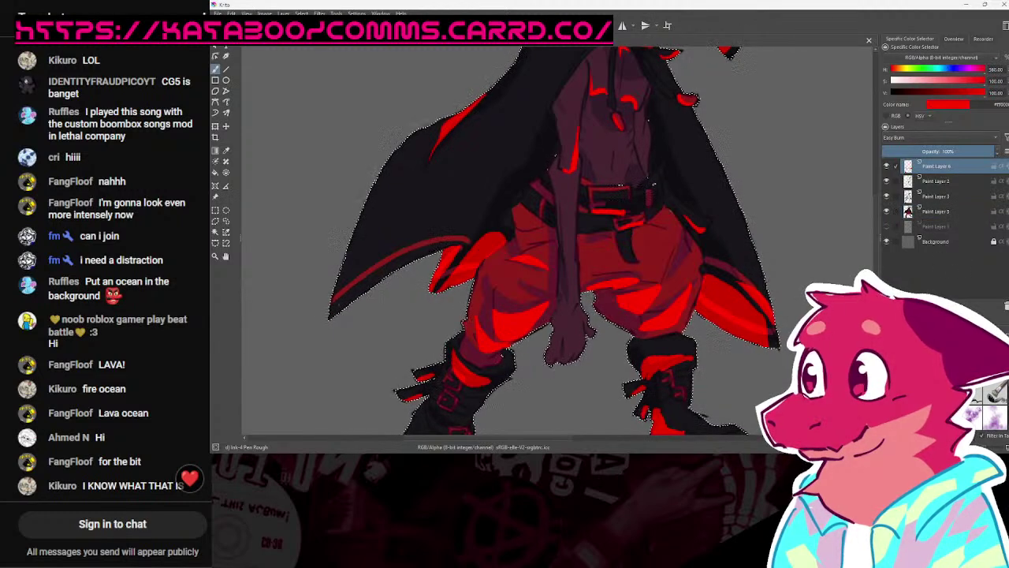
scroll(995, 404, up, 1)
click(995, 406)
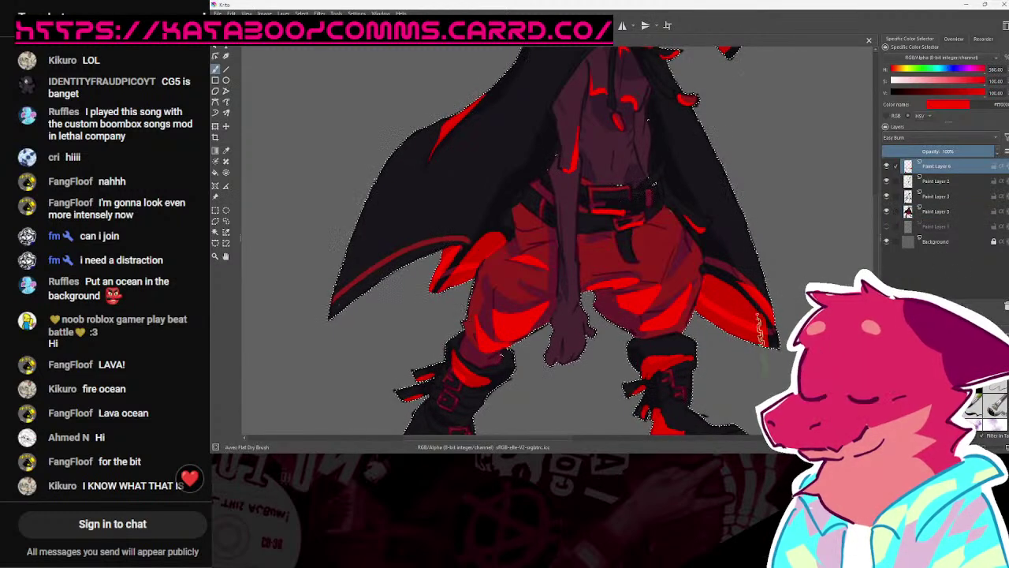
drag(469, 230, 460, 200)
drag(462, 246, 465, 130)
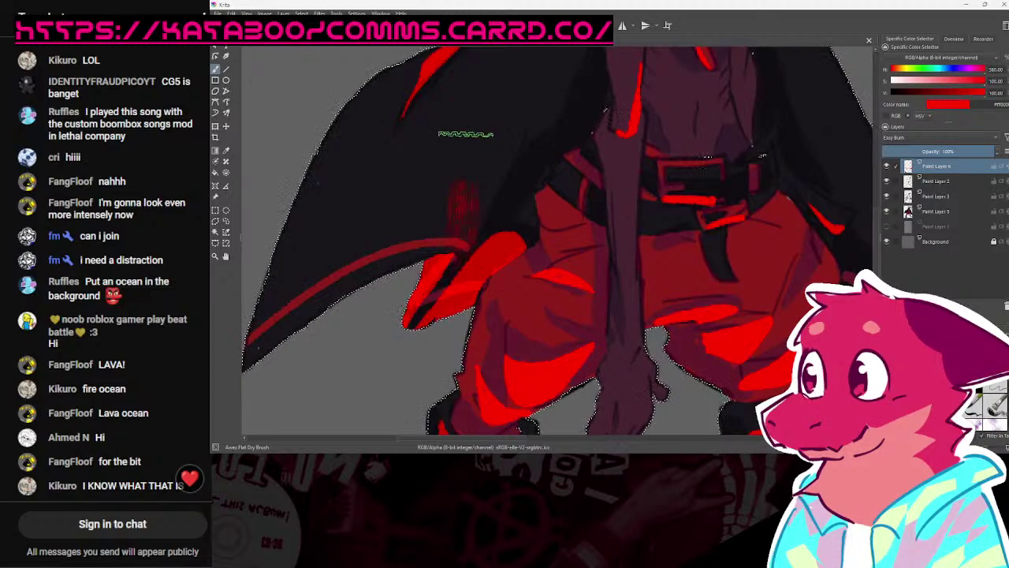
scroll(489, 141, down, 5)
scroll(496, 143, up, 2)
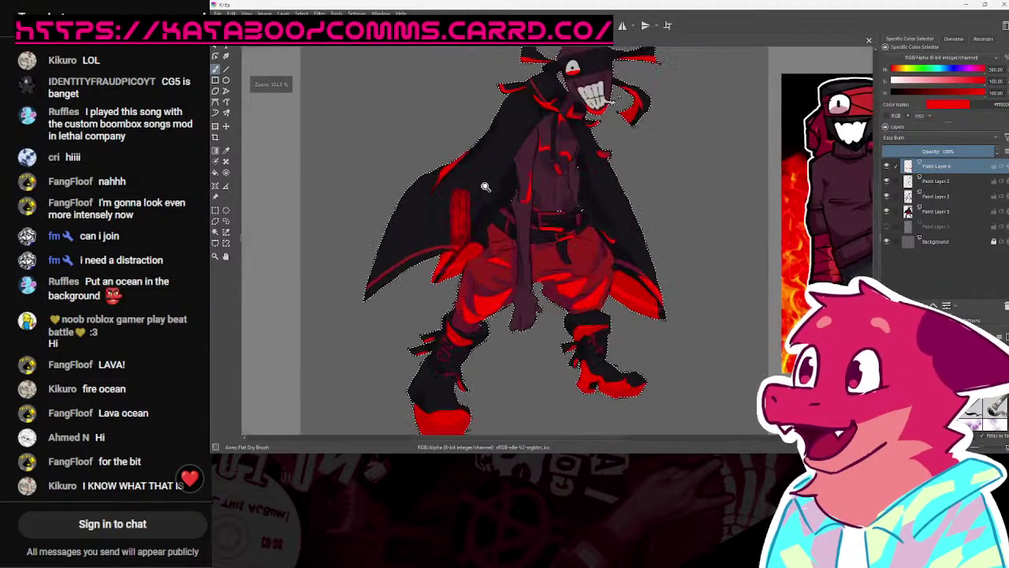
scroll(496, 143, up, 4)
key(ctrl+s)
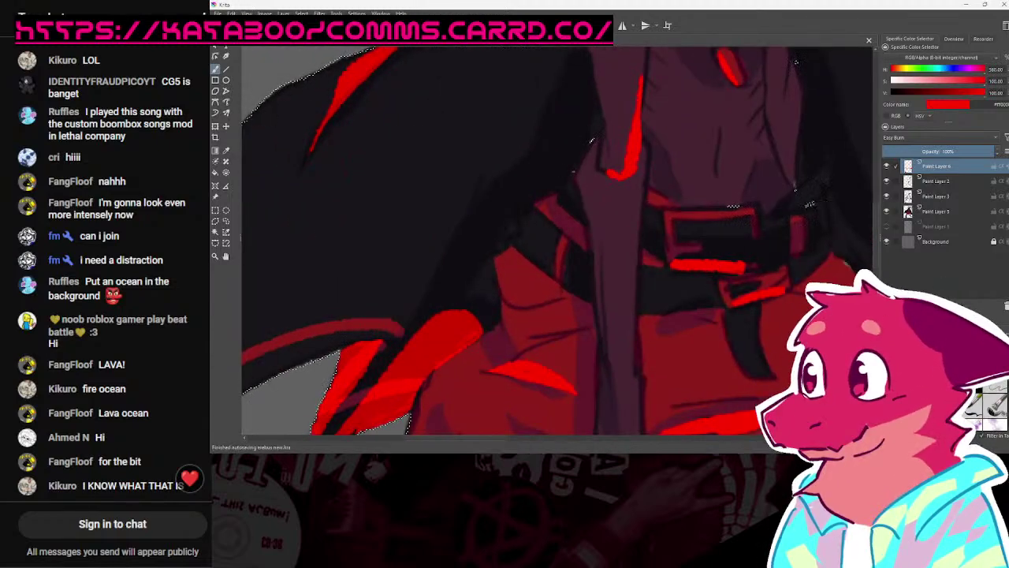
Step: Try more vertical red brush streaks on the cape beside the trousers and clear the silhouette selection
drag(378, 390, 379, 209)
key(ctrl+z)
mouse_move(383, 401)
mouse_down()
mouse_move(390, 211)
mouse_move(407, 193)
mouse_up()
drag(457, 340, 459, 248)
scroll(465, 260, down, 4)
scroll(477, 273, up, 3)
drag(480, 315, 555, 229)
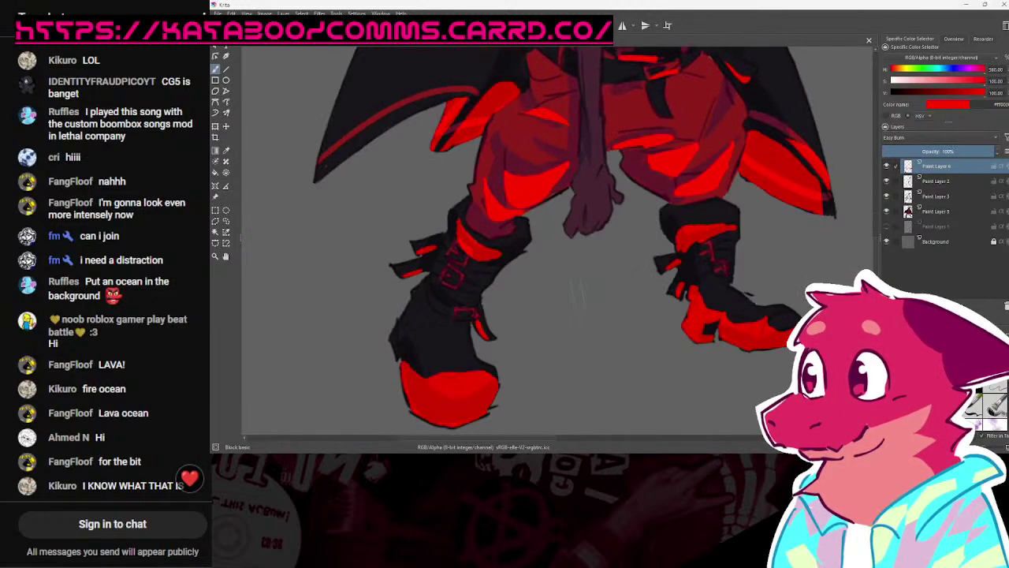
Step: Paint translucent vertical red streaks with the Block basic brush over the cape, trousers and boots
drag(493, 163, 487, 320)
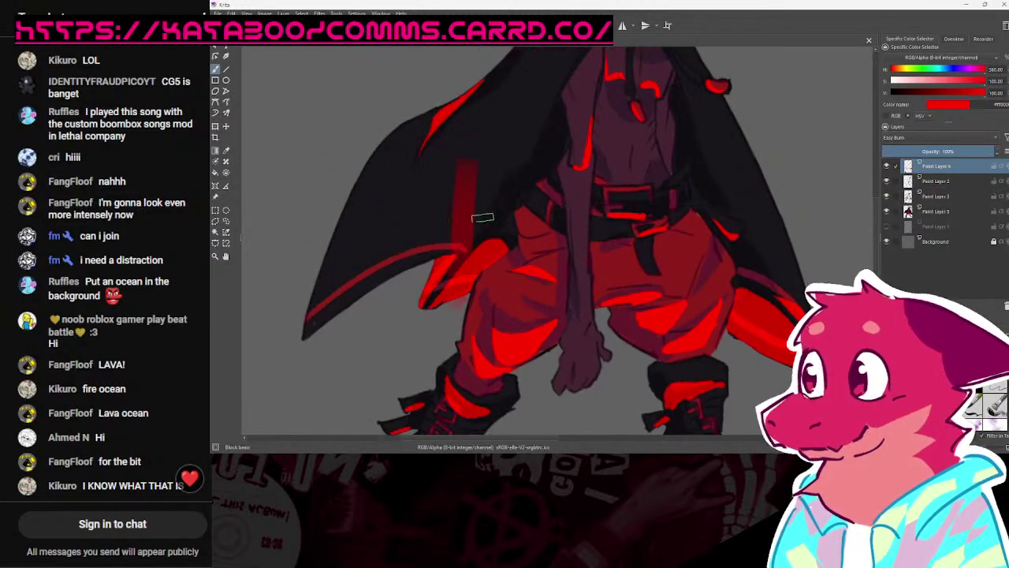
drag(504, 210, 536, 266)
drag(580, 221, 575, 182)
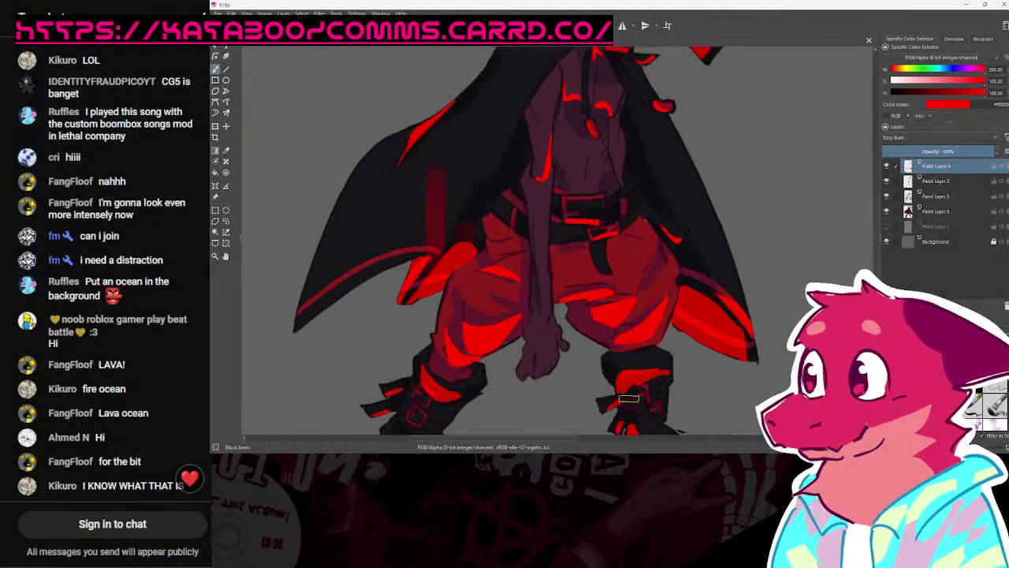
scroll(653, 378, down, 5)
scroll(669, 354, up, 6)
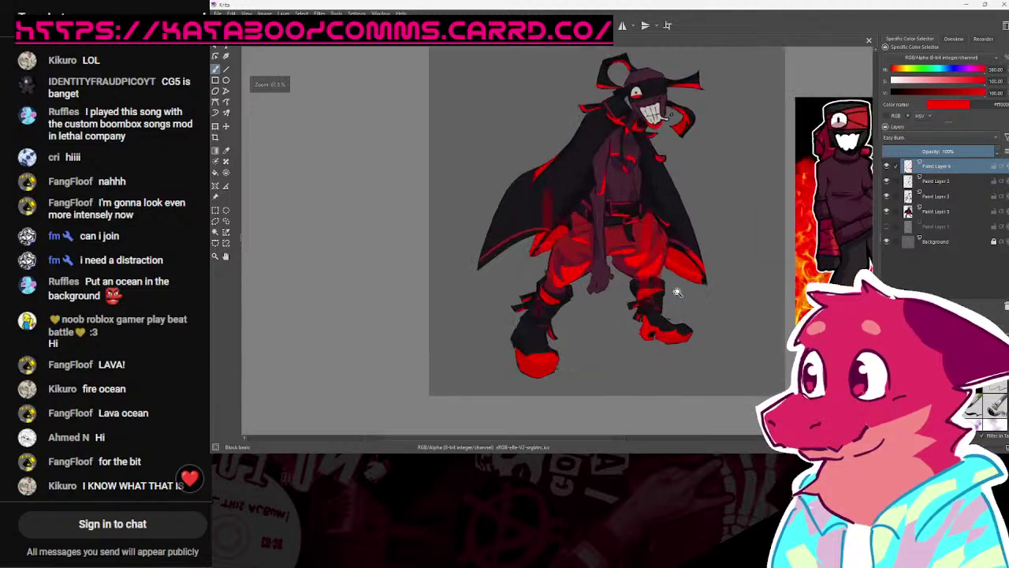
scroll(684, 311, down, 4)
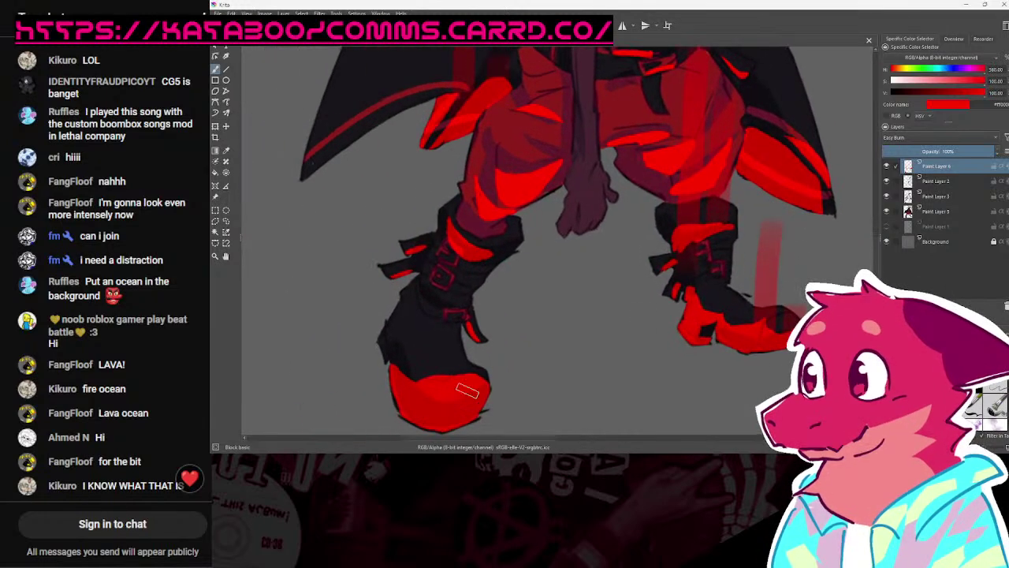
scroll(615, 252, up, 6)
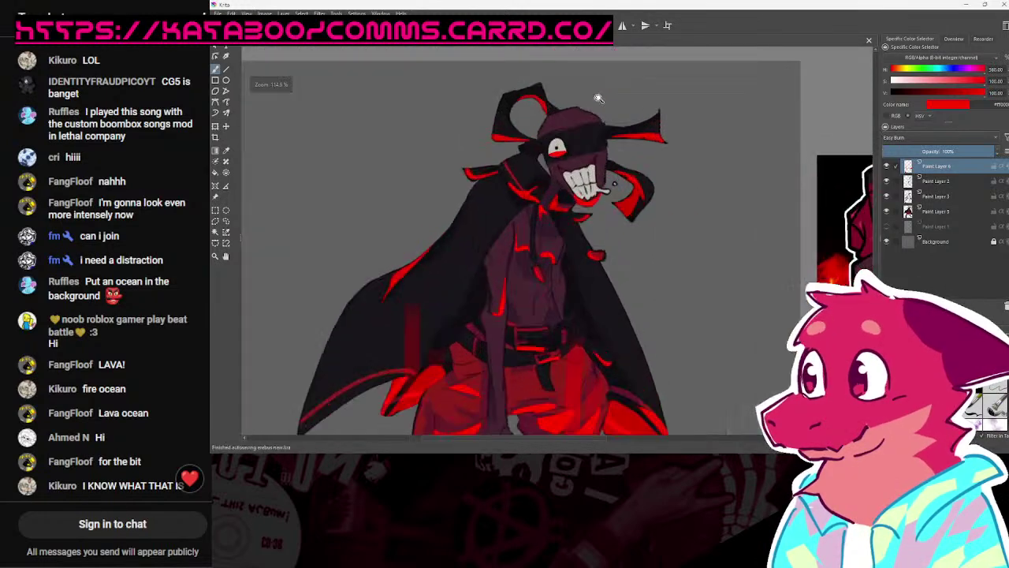
Step: Paint translucent vertical red streaks across the scarf tail beside the face and along the cape's outer shoulder
scroll(634, 250, down, 3)
scroll(490, 268, up, 4)
drag(491, 267, 496, 263)
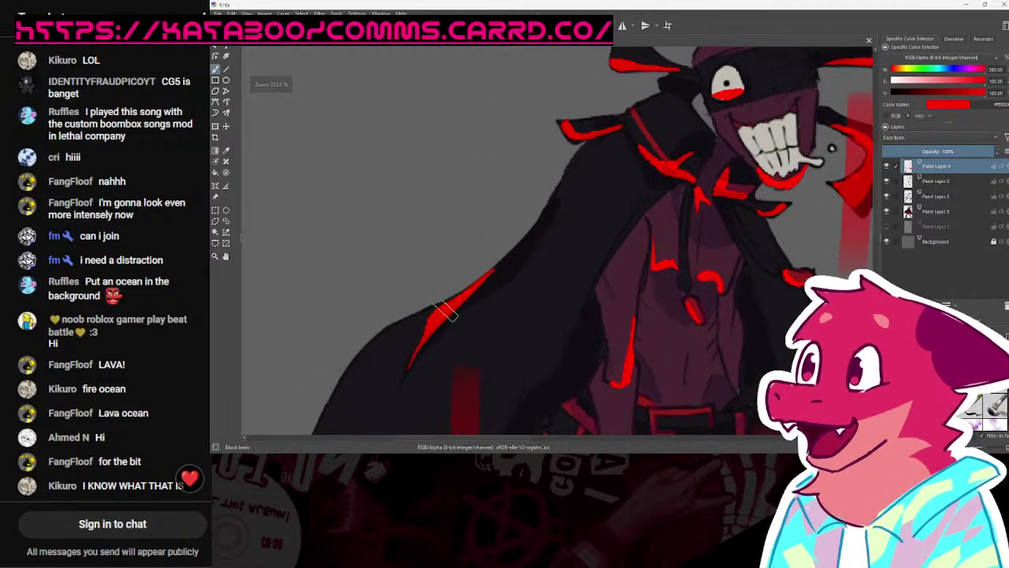
scroll(444, 305, down, 3)
scroll(405, 197, up, 2)
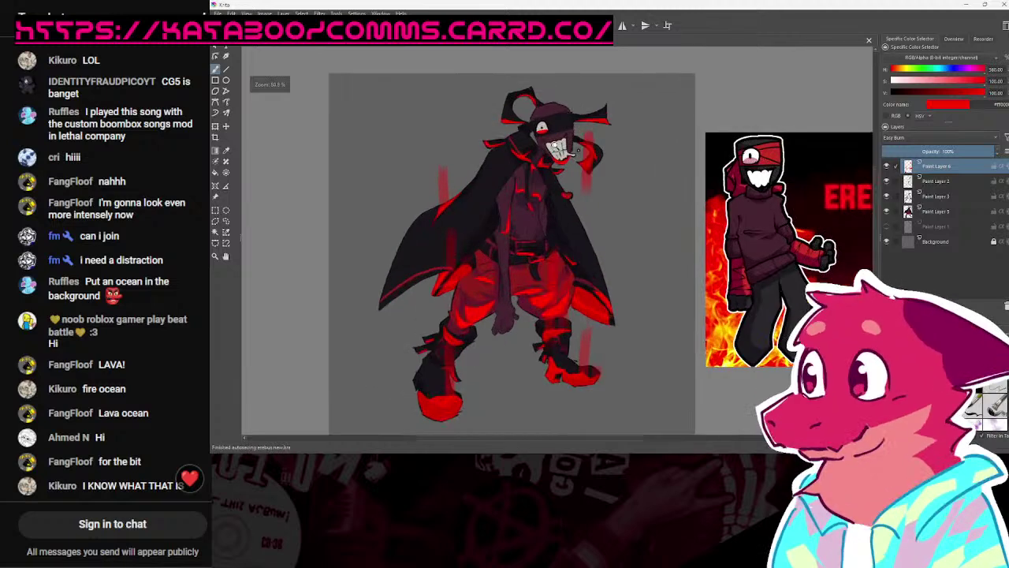
scroll(404, 197, up, 2)
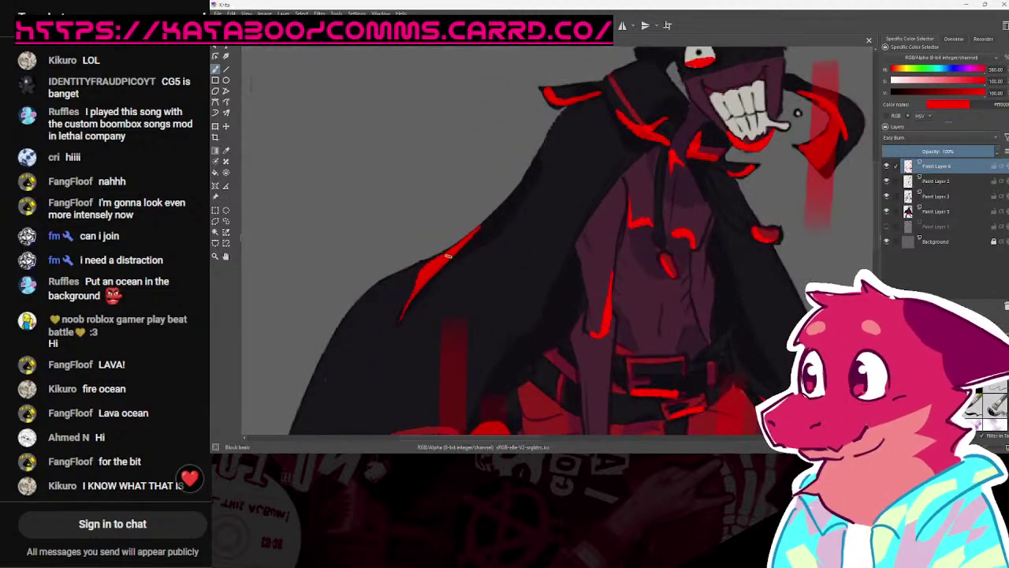
Step: Add thinner vertical red streaks near the head scarf, the cape's edge and the trouser leg with a smaller brush
drag(612, 71, 541, 266)
drag(561, 216, 549, 212)
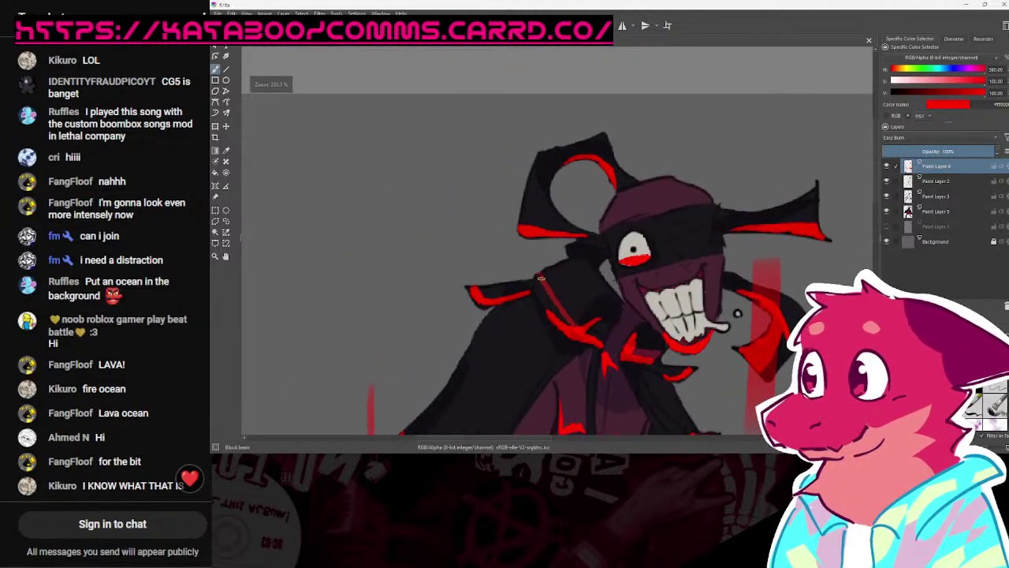
scroll(631, 135, down, 4)
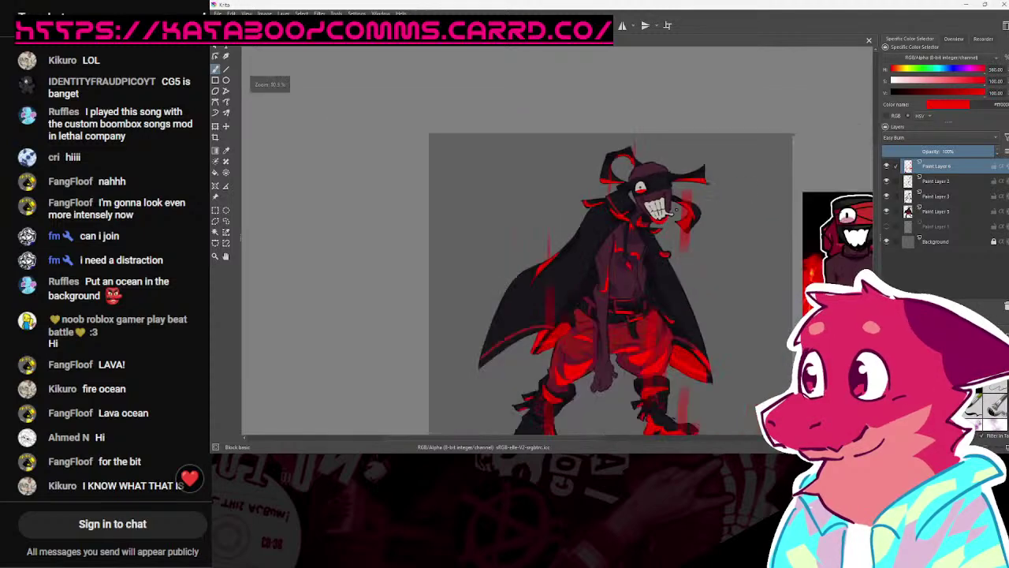
scroll(673, 297, up, 4)
scroll(614, 357, down, 4)
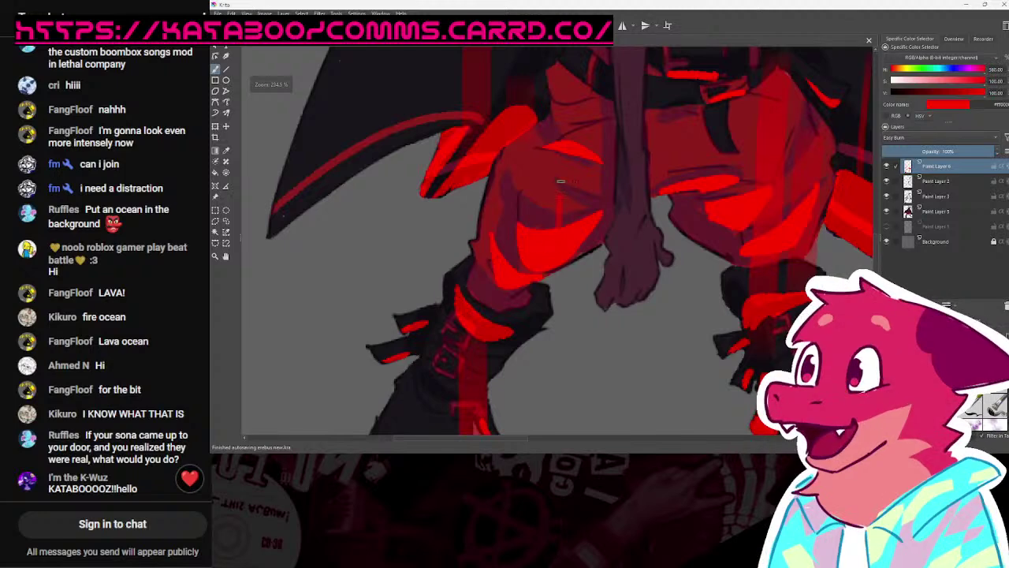
scroll(558, 222, down, 6)
Step: Try Glow blending on the underlighting layer and examine the whole character beside the reference image
click(906, 138)
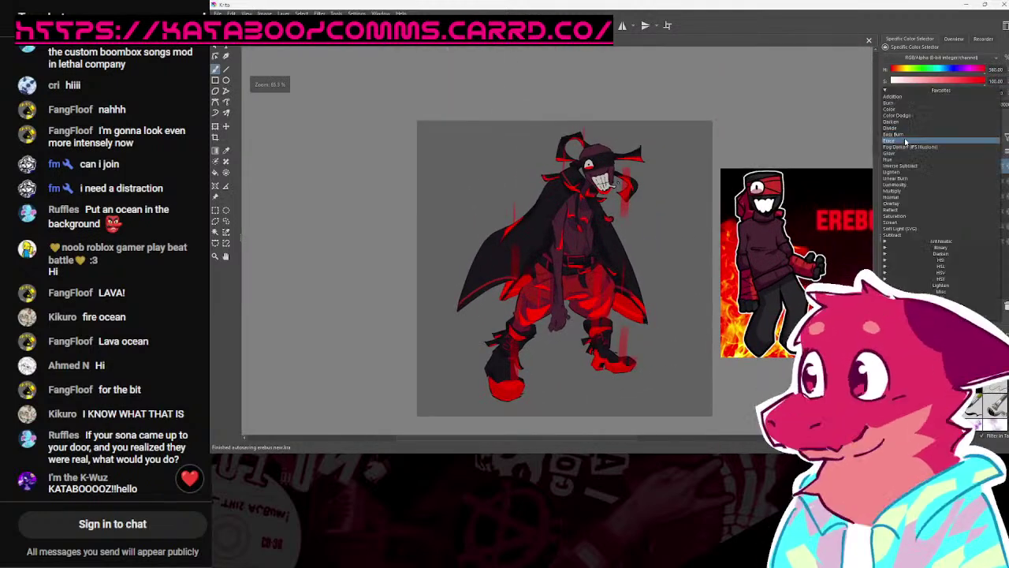
click(956, 153)
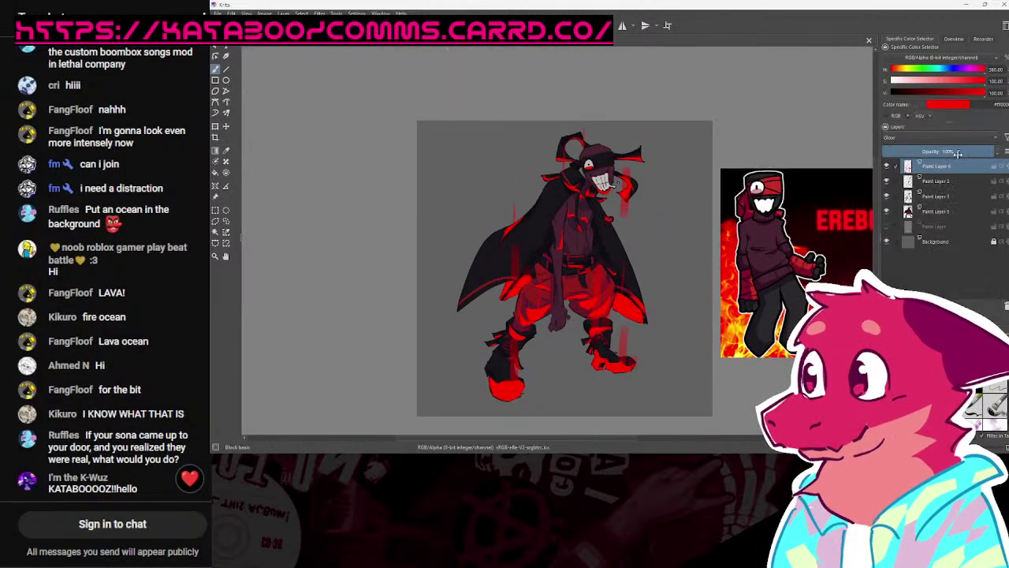
scroll(706, 294, down, 4)
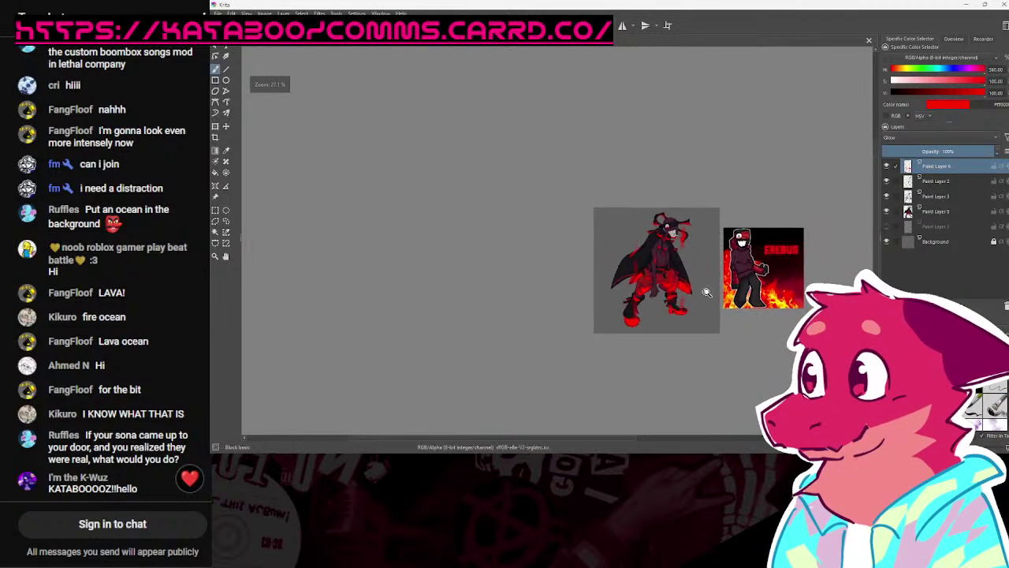
scroll(706, 293, up, 3)
scroll(736, 282, up, 3)
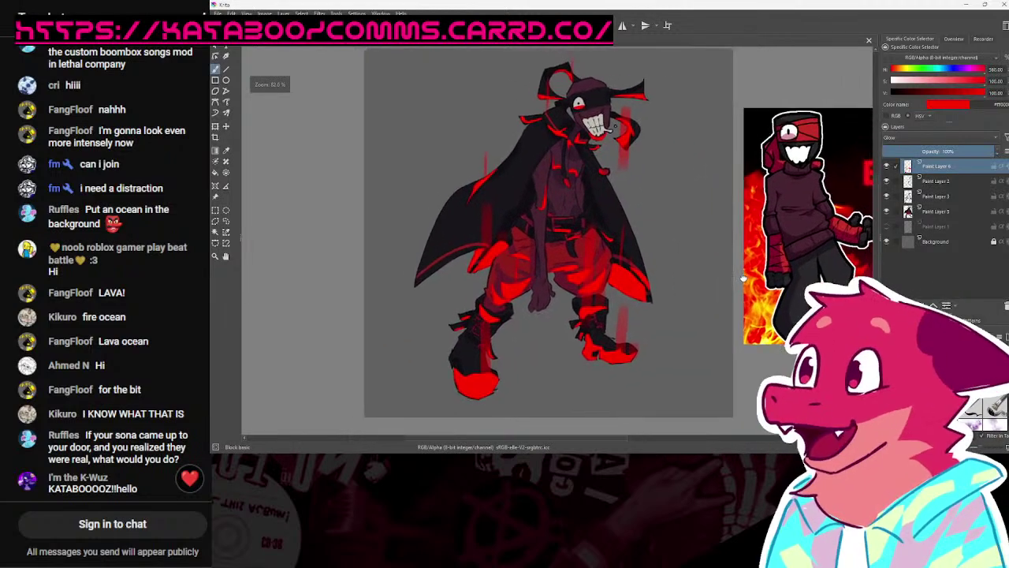
scroll(736, 281, down, 3)
scroll(736, 282, up, 2)
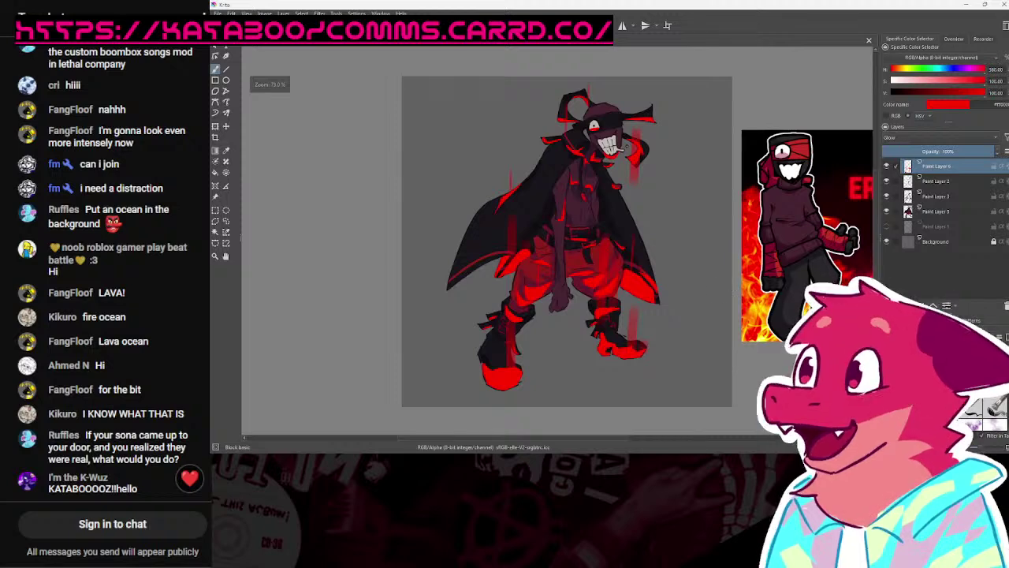
scroll(687, 307, up, 1)
scroll(687, 309, down, 1)
drag(684, 317, 658, 341)
Step: Try the Hue, Inverse Subtract and Lighten blending modes on the underlighting layer at 100% opacity
click(903, 139)
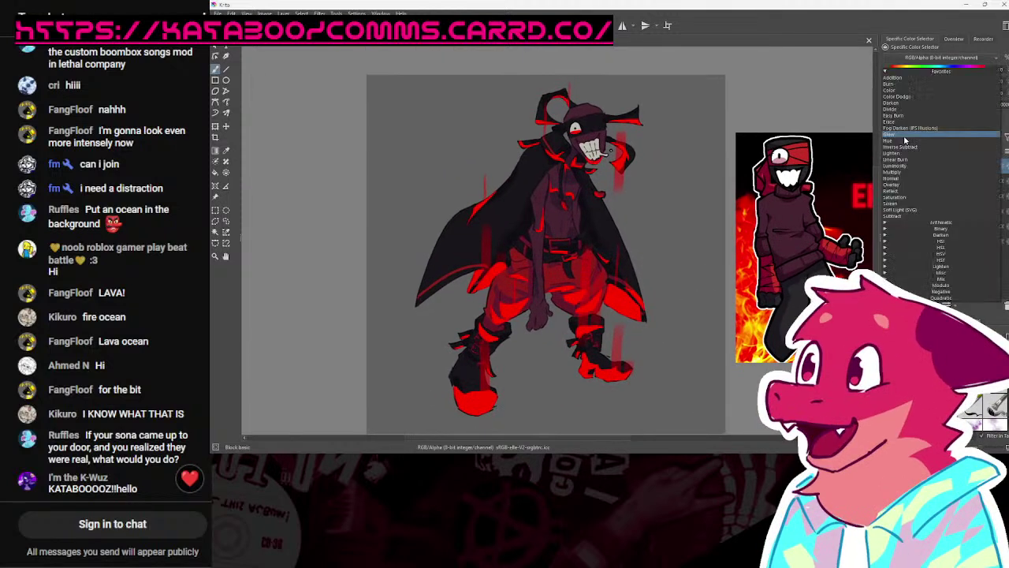
click(905, 143)
click(905, 142)
click(906, 145)
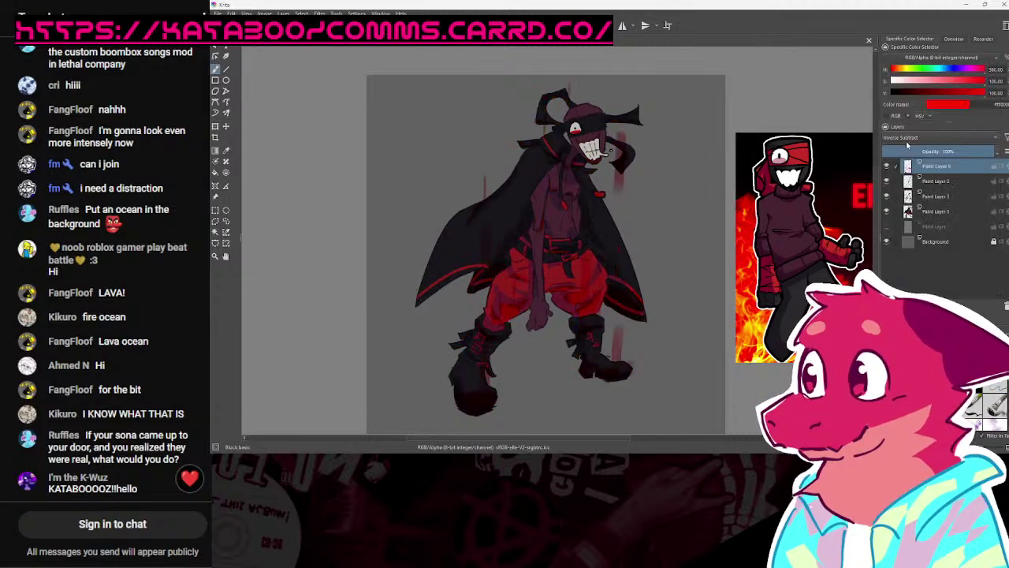
click(908, 137)
click(907, 142)
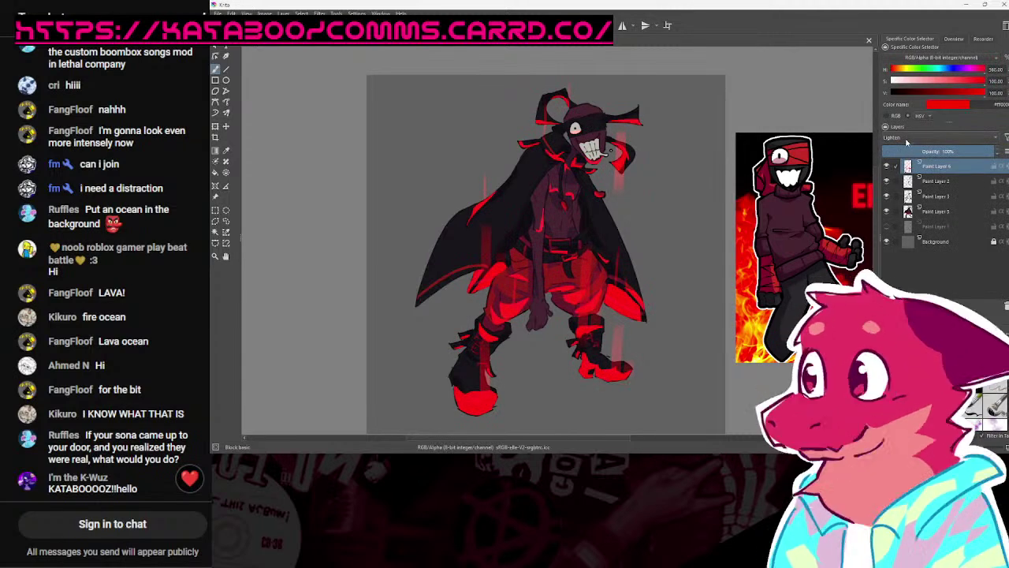
drag(952, 150, 1003, 150)
Step: Compare the Luminosity, Saturation and Reflect blending modes on the underlighting layer
click(935, 139)
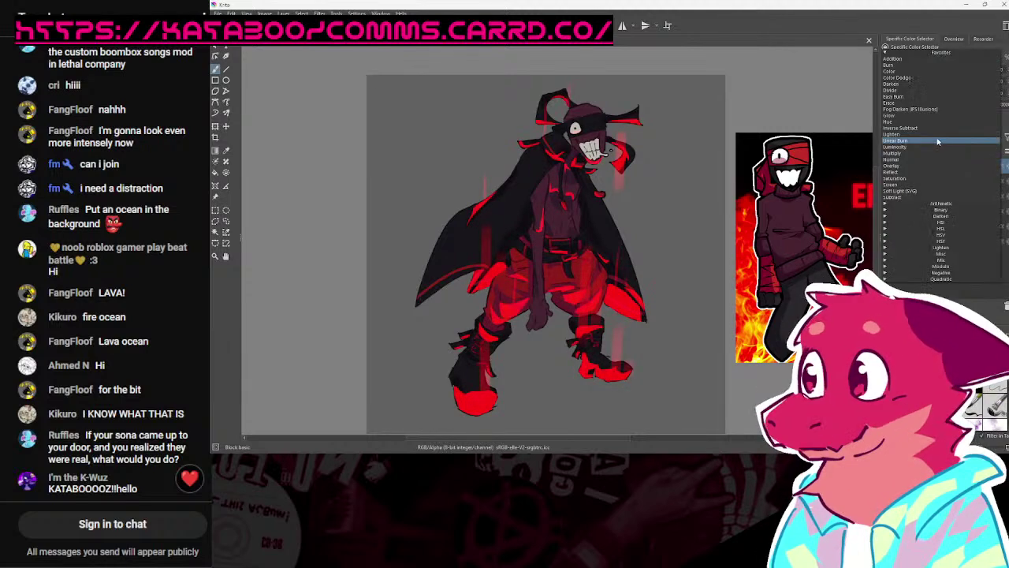
click(931, 148)
click(932, 140)
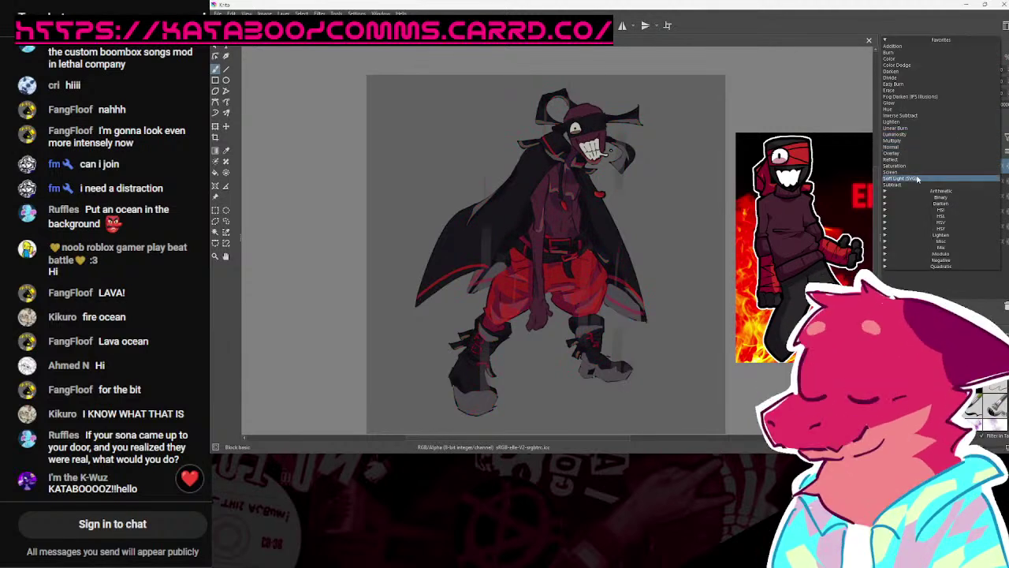
click(923, 167)
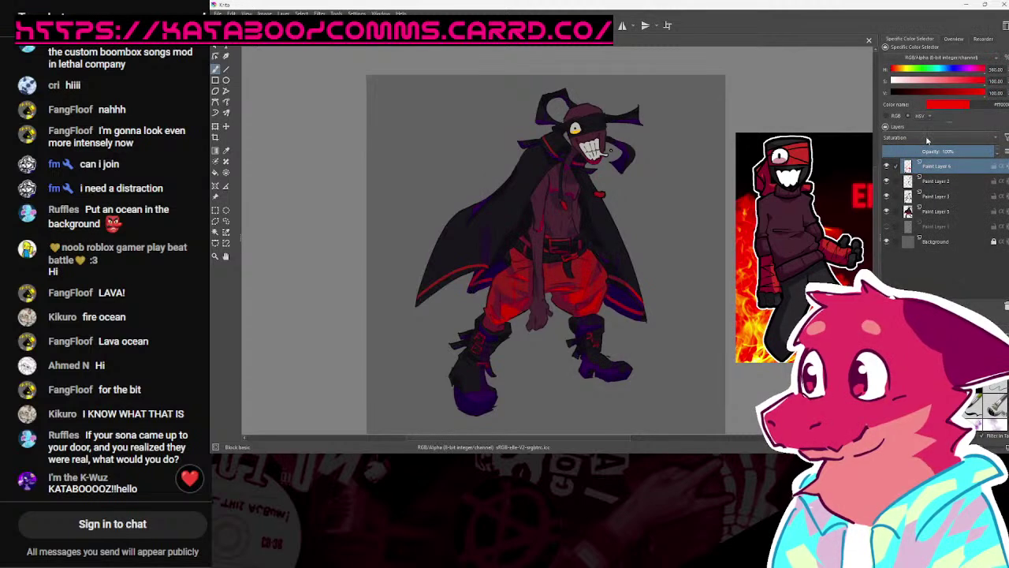
click(927, 140)
click(922, 138)
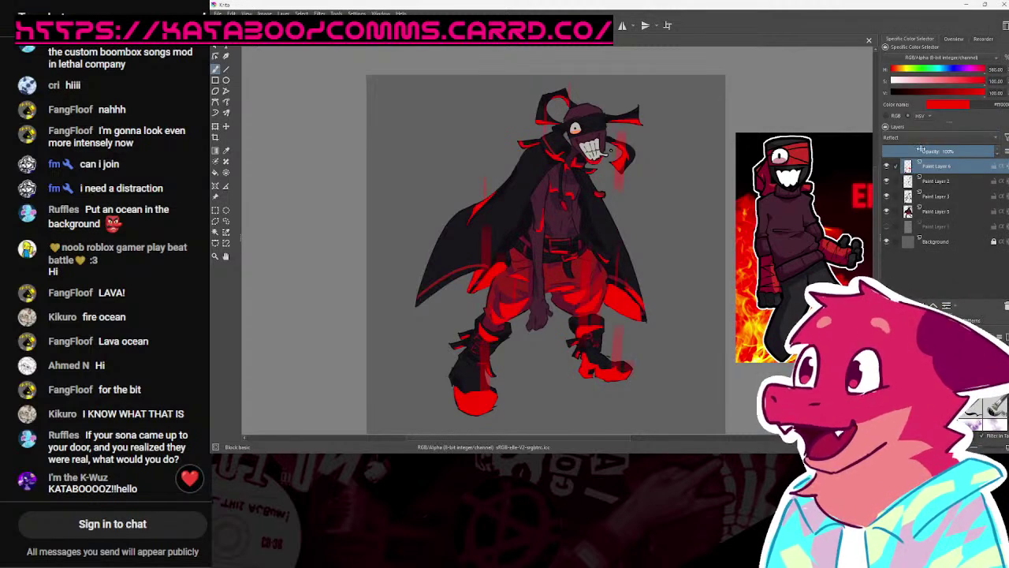
Step: Try Soft Light (SVG) on the underlighting layer and set its blending mode to Screen
click(926, 140)
click(923, 152)
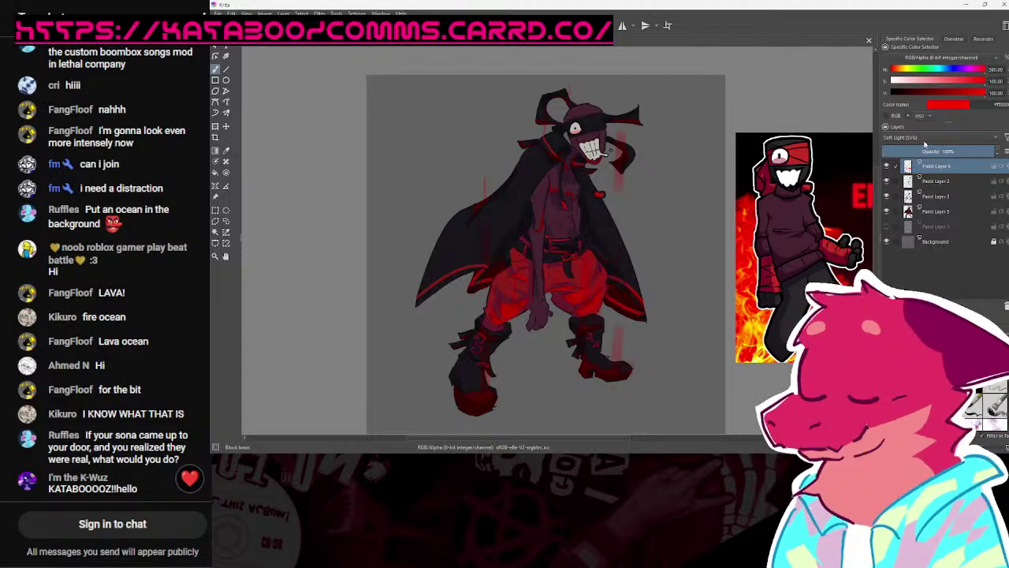
click(924, 142)
click(922, 147)
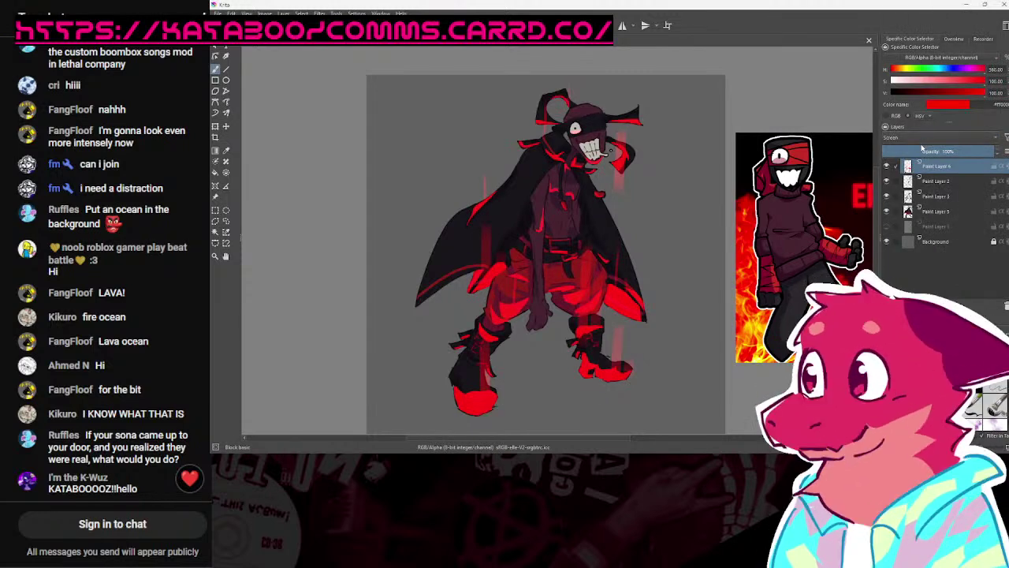
Step: Try the Divide, Burn and Color blending modes on the underlighting layer
click(923, 139)
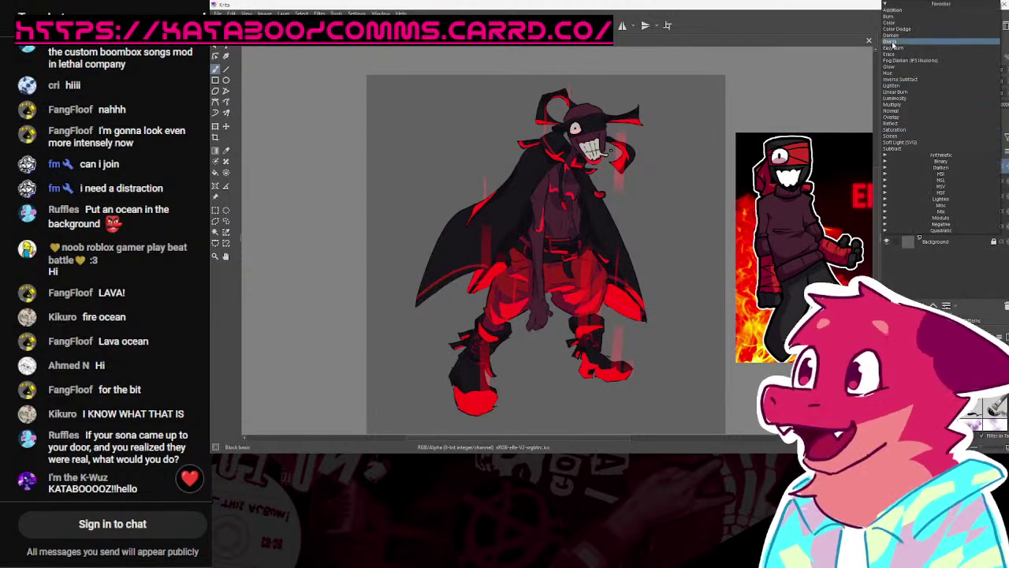
click(889, 39)
click(891, 138)
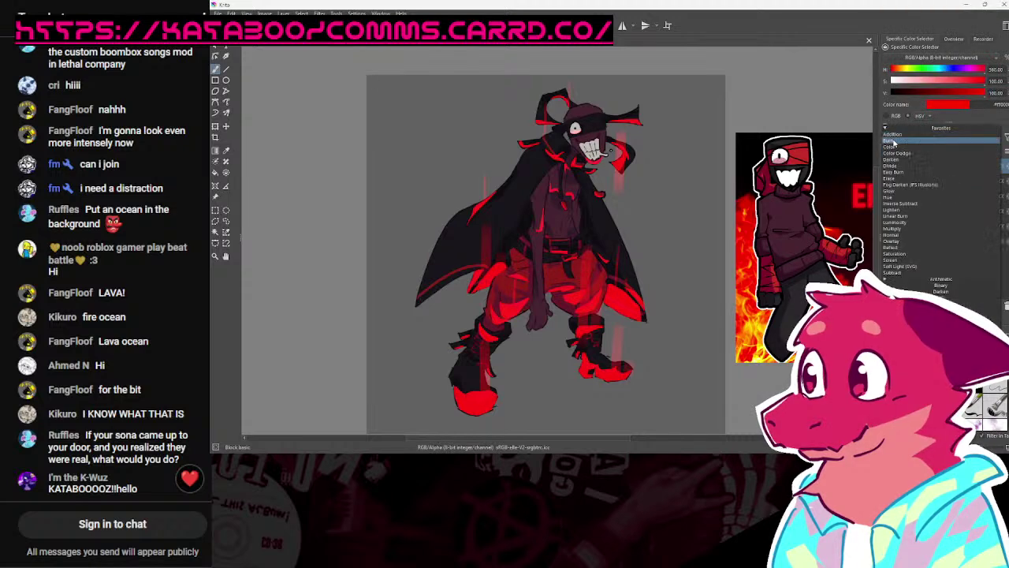
click(895, 144)
click(895, 141)
click(898, 145)
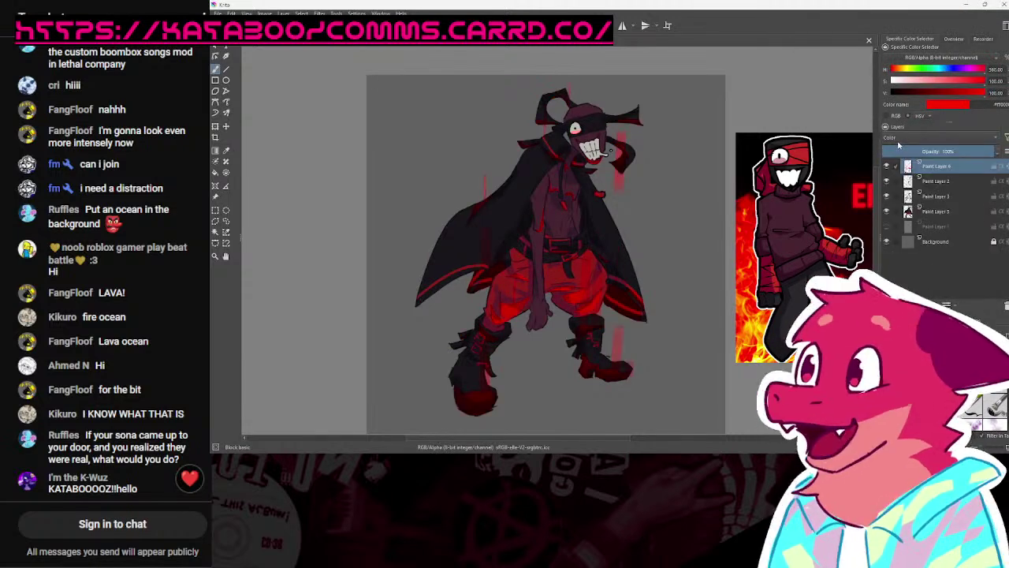
Step: Try Darken on the underlighting layer and set its blending mode to Easy Burn
click(901, 141)
click(904, 146)
click(908, 144)
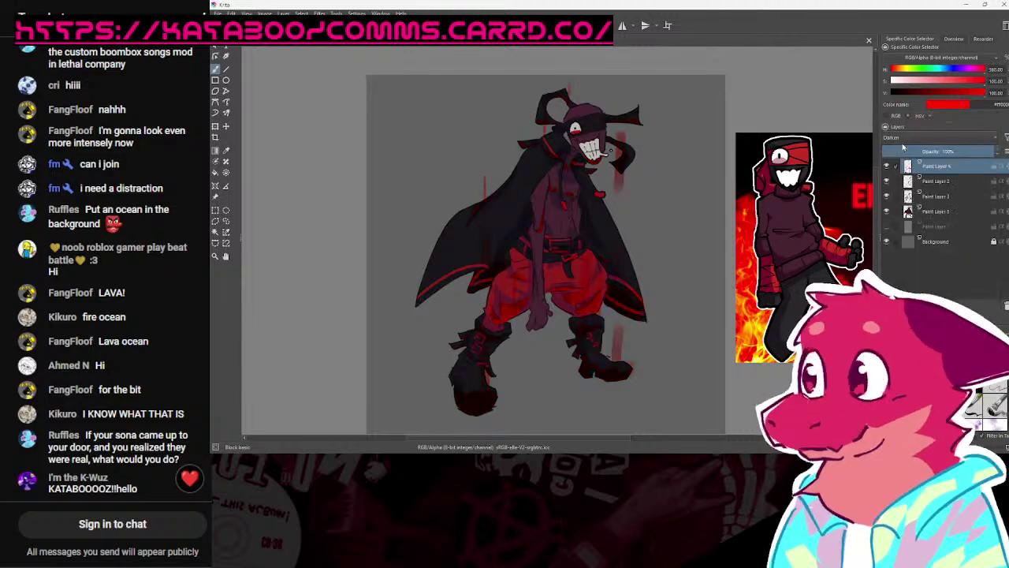
click(907, 148)
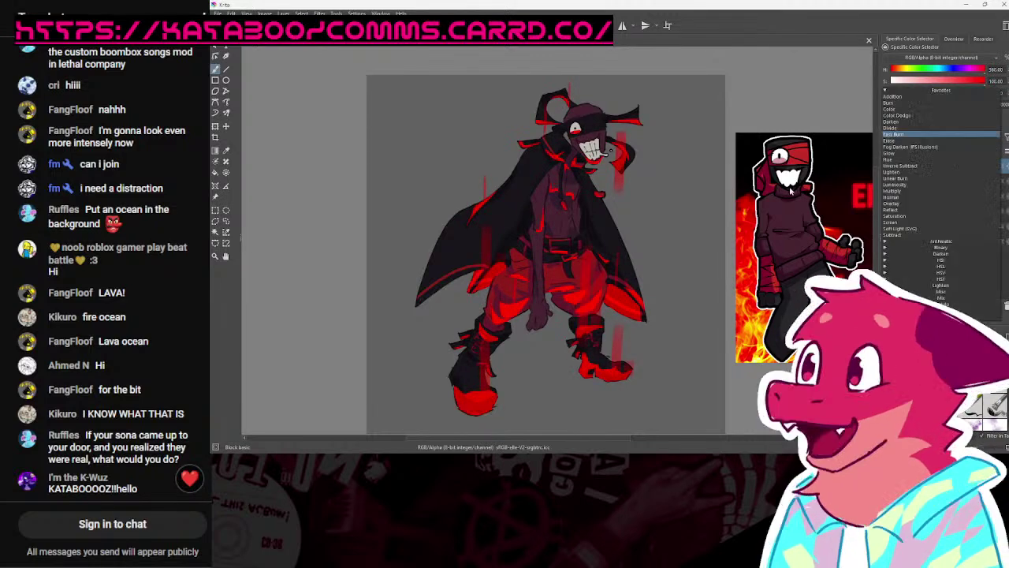
drag(781, 186, 779, 150)
drag(742, 226, 741, 260)
Step: Add a new paint layer directly beneath the character's colour layer, above the hidden layer
click(936, 227)
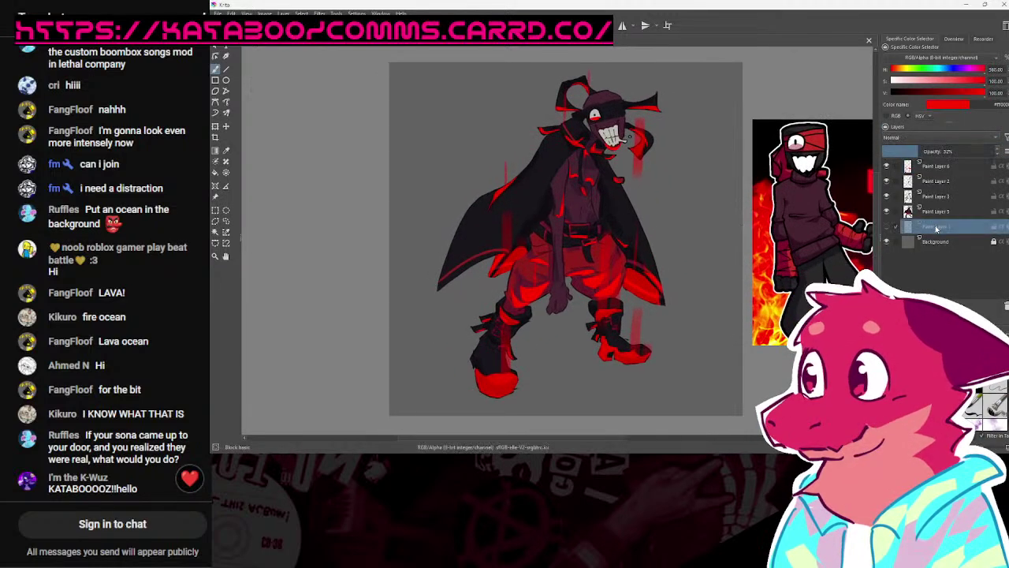
click(939, 215)
click(939, 226)
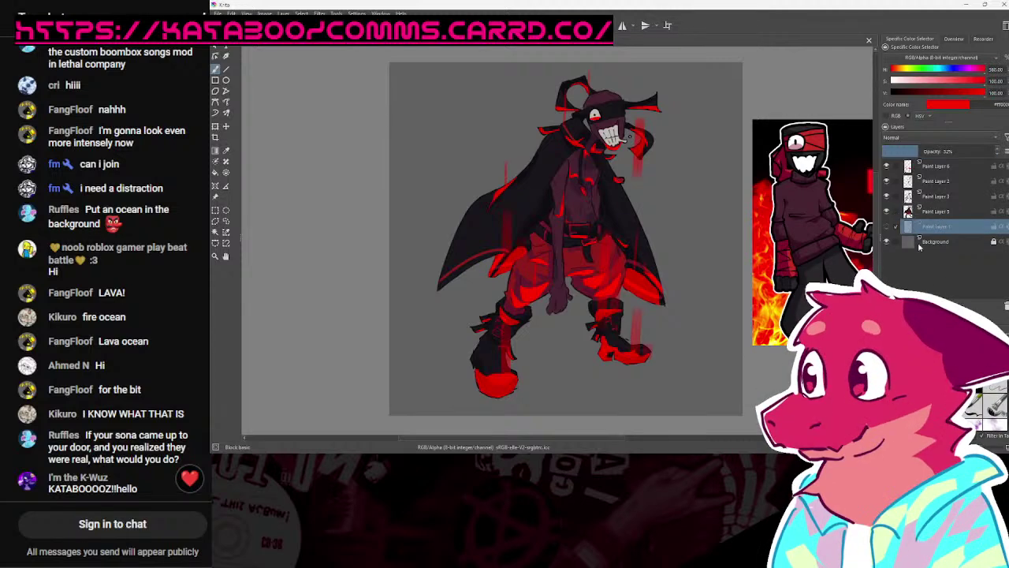
click(888, 305)
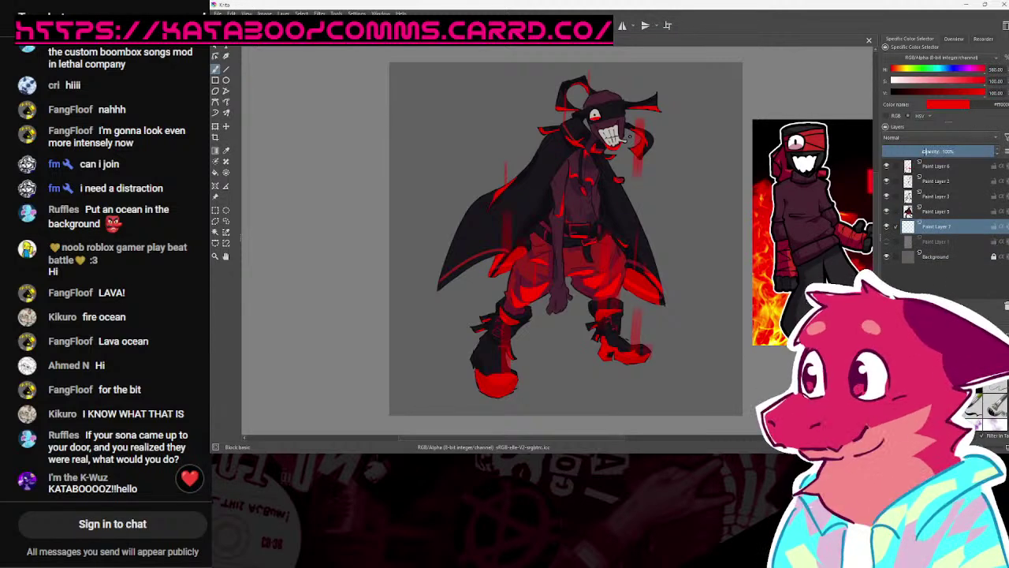
Step: Draw a wide flat ellipse on the ground around the character's feet and fill it with bright red
key(ctrl+z)
drag(968, 82, 985, 85)
drag(971, 93, 986, 99)
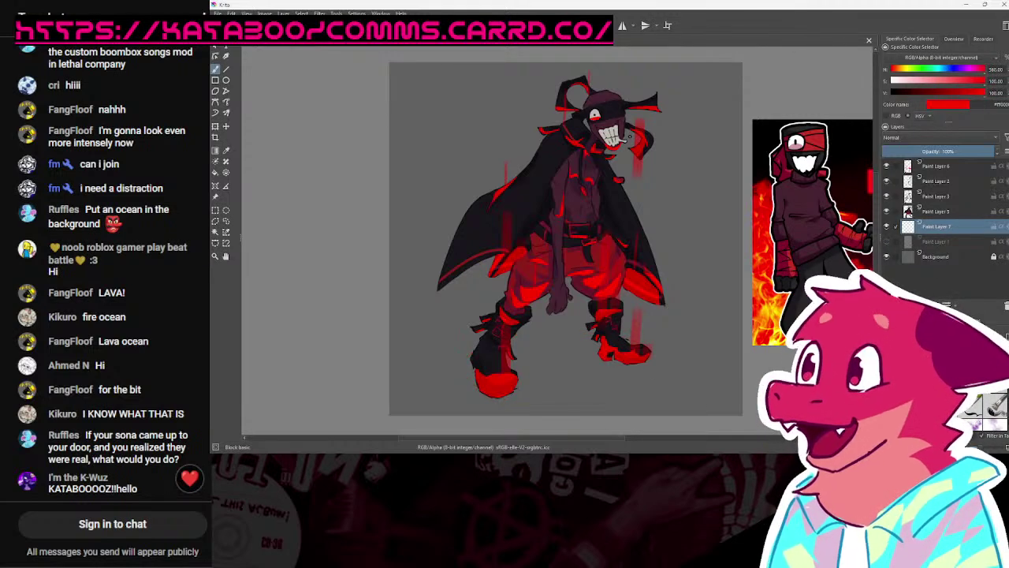
key(ctrl+z)
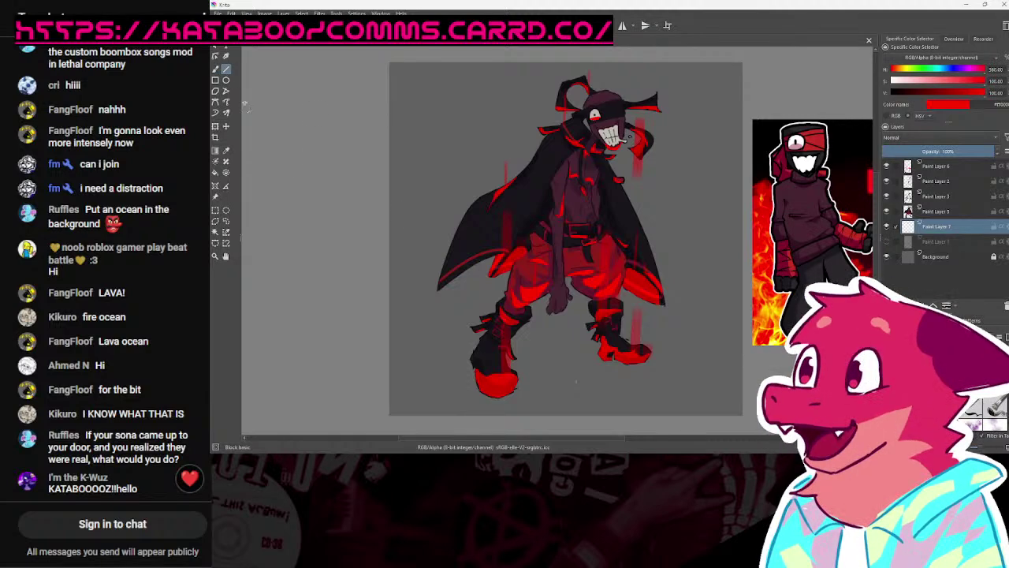
mouse_move(458, 335)
mouse_down()
mouse_move(570, 376)
mouse_move(667, 394)
mouse_up()
click(631, 380)
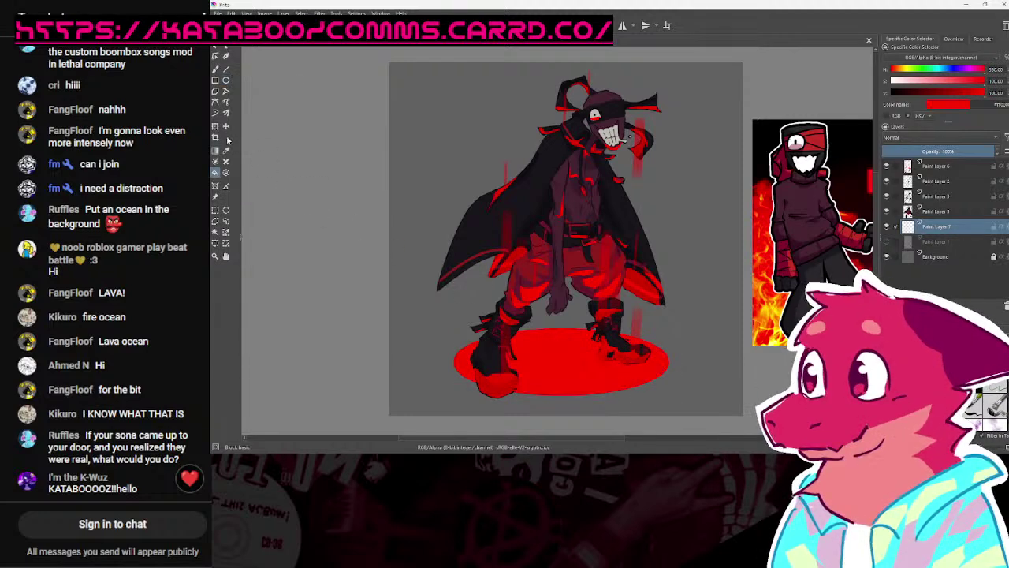
Step: Try a red gradient rising from the ground ellipse, without a selection and within a rectangular selection around the character
key(b)
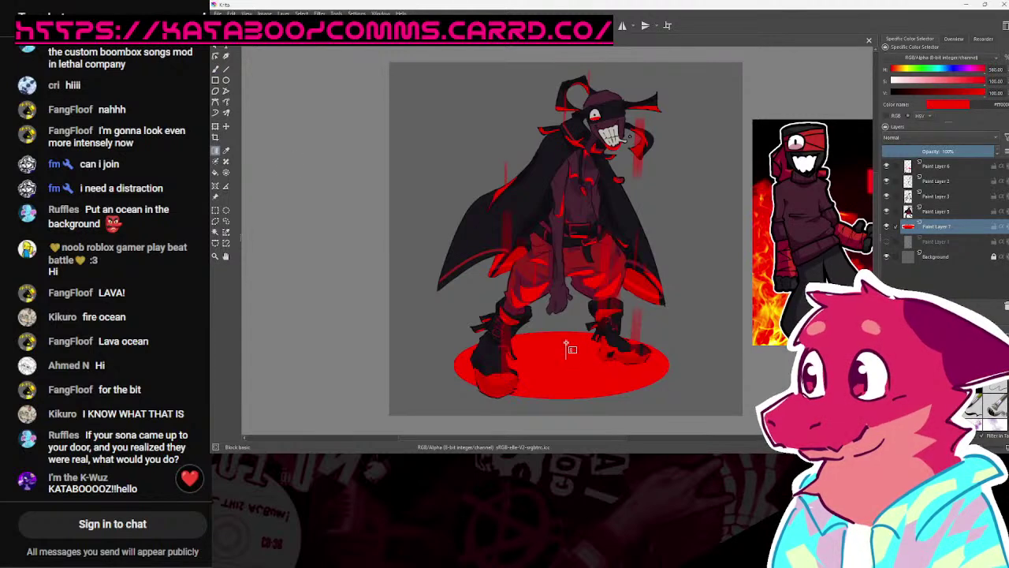
drag(568, 214, 570, 99)
key(ctrl+z)
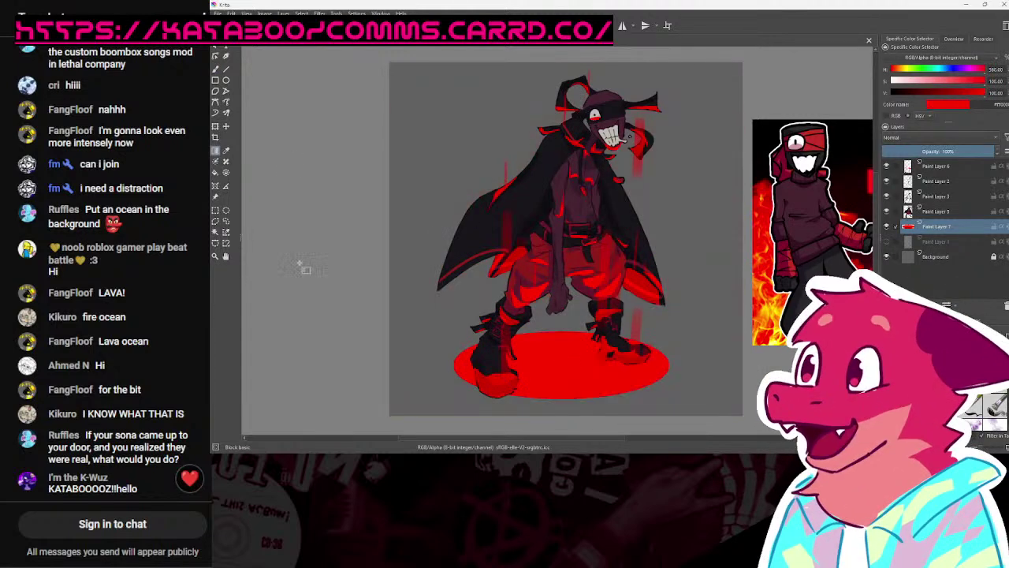
click(455, 400)
drag(504, 332, 669, 63)
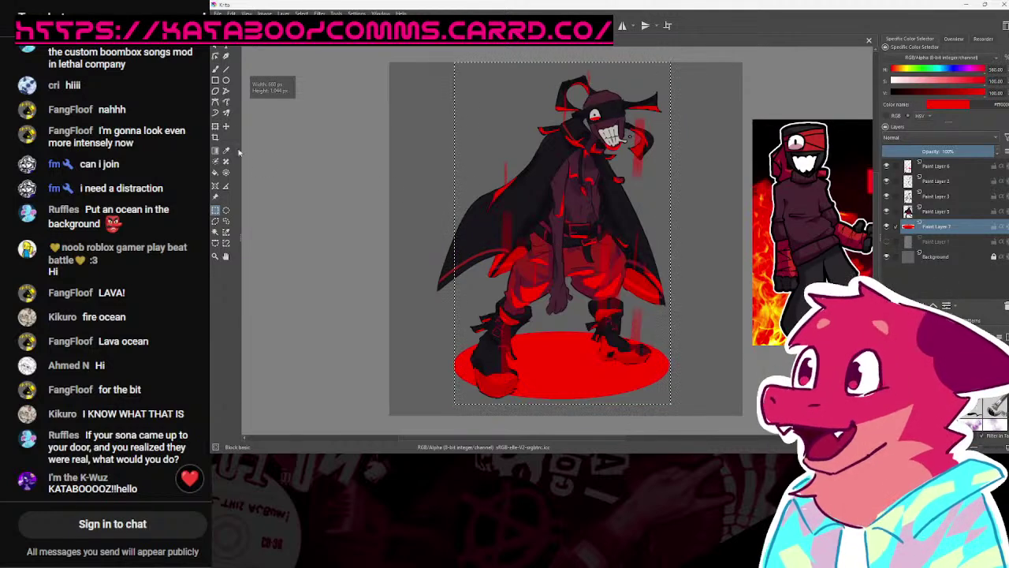
drag(560, 359, 574, 85)
key(ctrl+z)
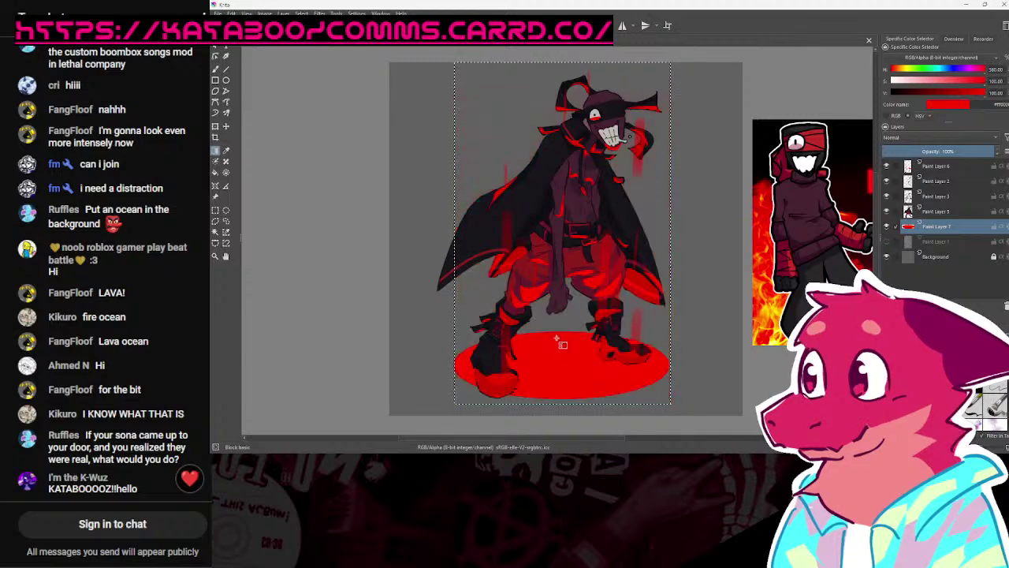
key(ctrl+z)
Step: Fill a rectangular selection from the ellipse's widest line to above the head with a red gradient fading upward, and deselect
click(216, 212)
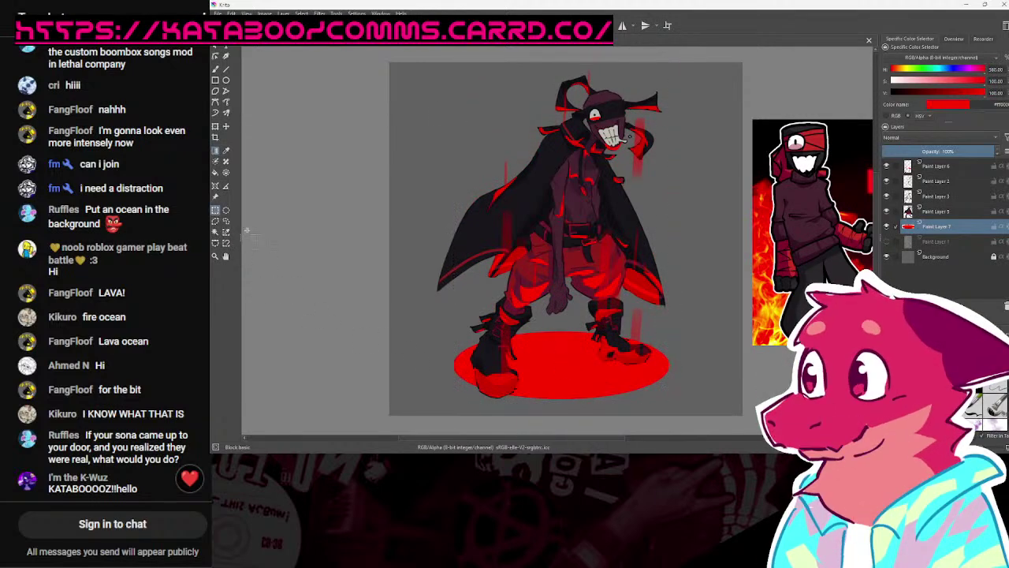
drag(454, 365, 669, 103)
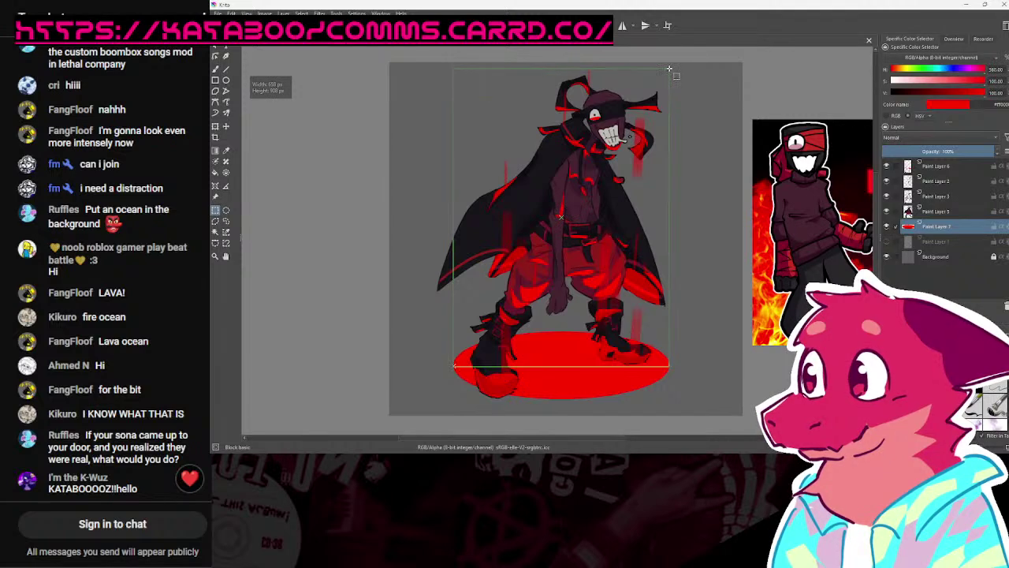
drag(663, 72, 669, 69)
drag(566, 307, 569, 87)
key(ctrl+shift+a)
Step: Examine the whole character against the red column of light beside the reference image
scroll(659, 178, down, 2)
key(b)
drag(667, 217, 662, 165)
drag(684, 233, 660, 299)
scroll(661, 300, up, 3)
scroll(662, 298, down, 3)
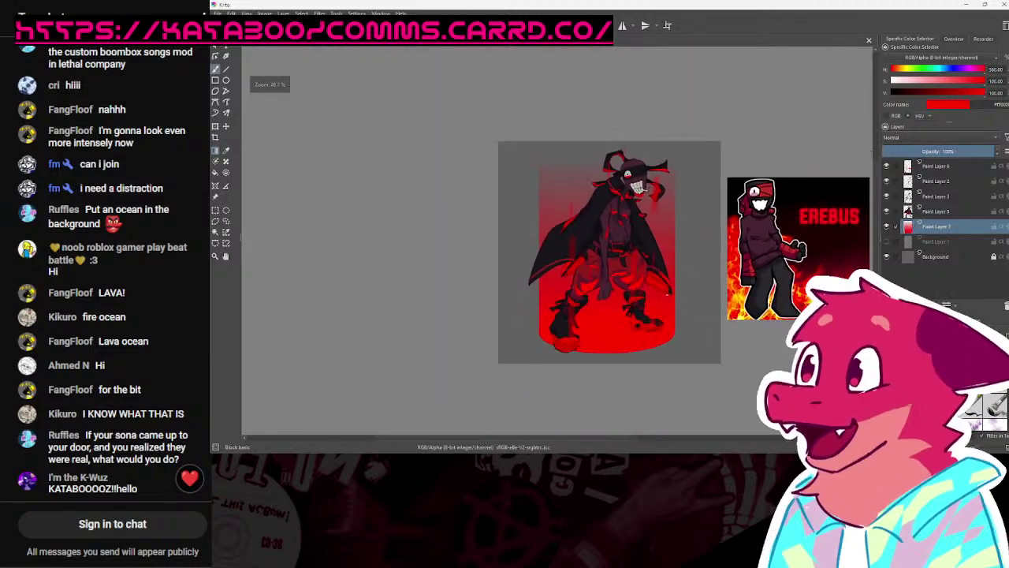
scroll(668, 297, up, 2)
scroll(592, 351, up, 3)
scroll(596, 350, down, 4)
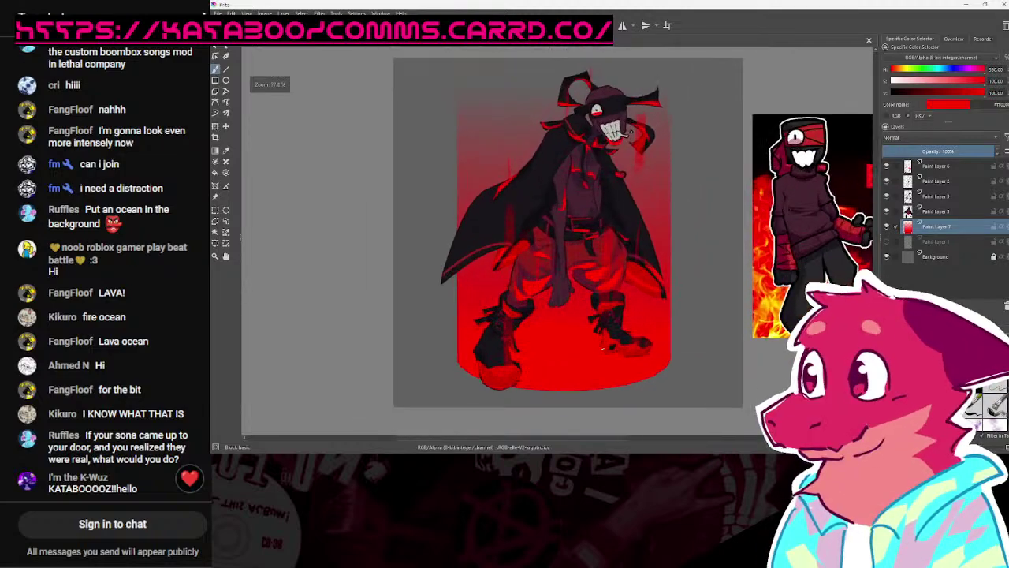
scroll(666, 341, down, 2)
scroll(667, 340, up, 1)
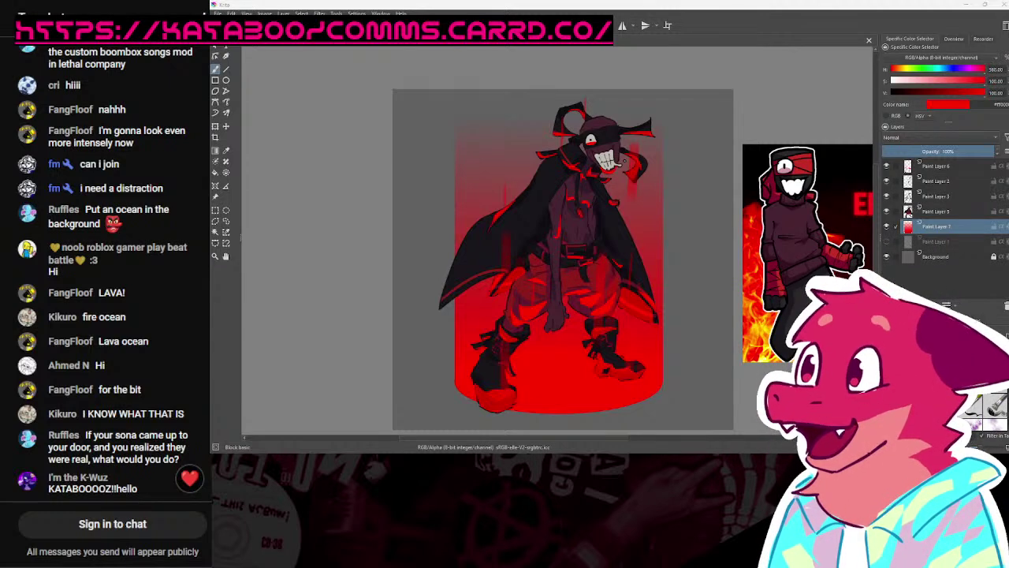
drag(346, 154, 344, 153)
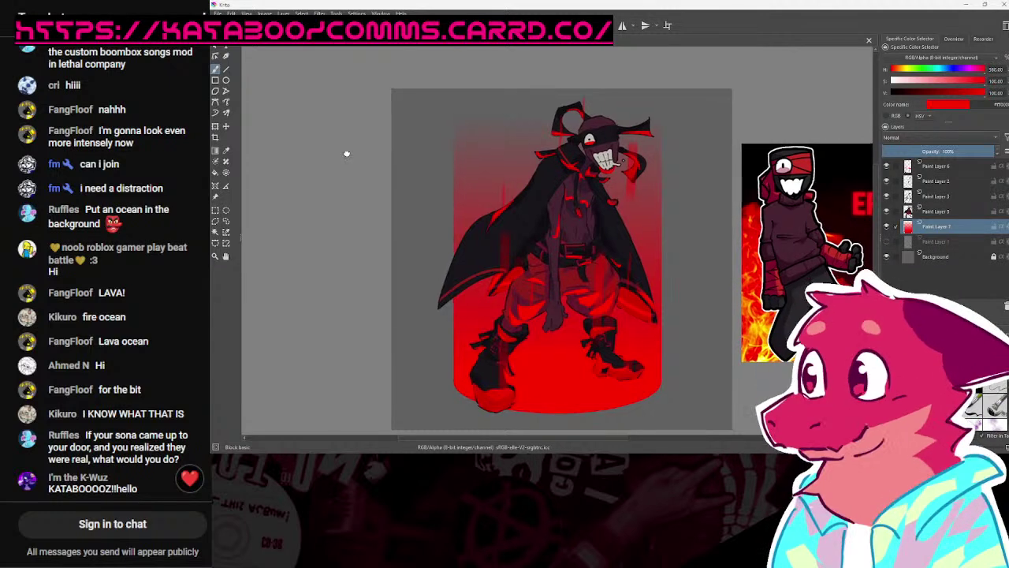
Step: Add a layer directly above the grey background and fill it with solid black
click(983, 258)
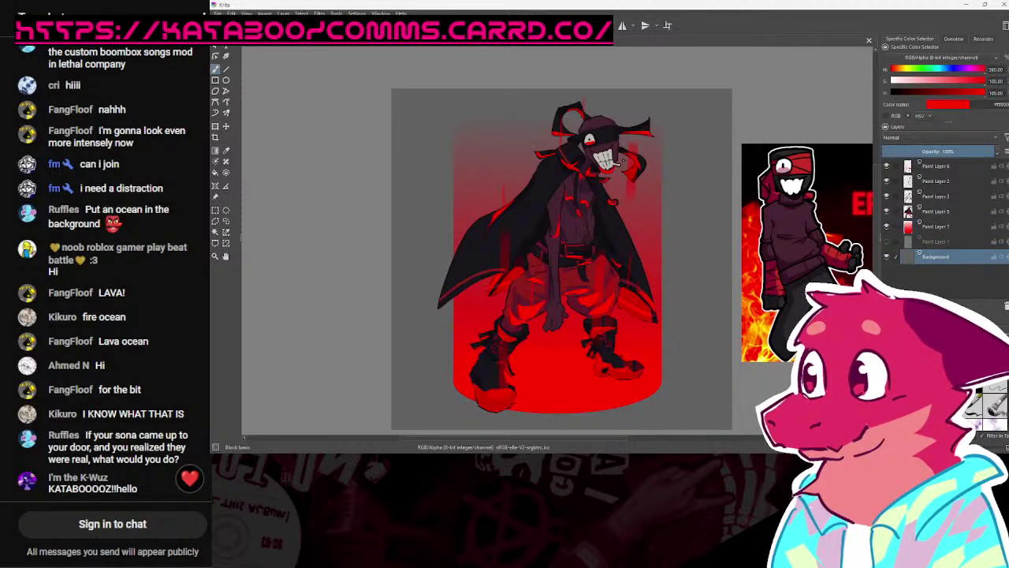
drag(935, 92, 890, 92)
key(f)
click(633, 247)
drag(633, 246, 618, 231)
mouse_move(649, 229)
mouse_down()
mouse_move(651, 247)
mouse_move(623, 229)
mouse_up()
key(b)
drag(725, 244, 725, 252)
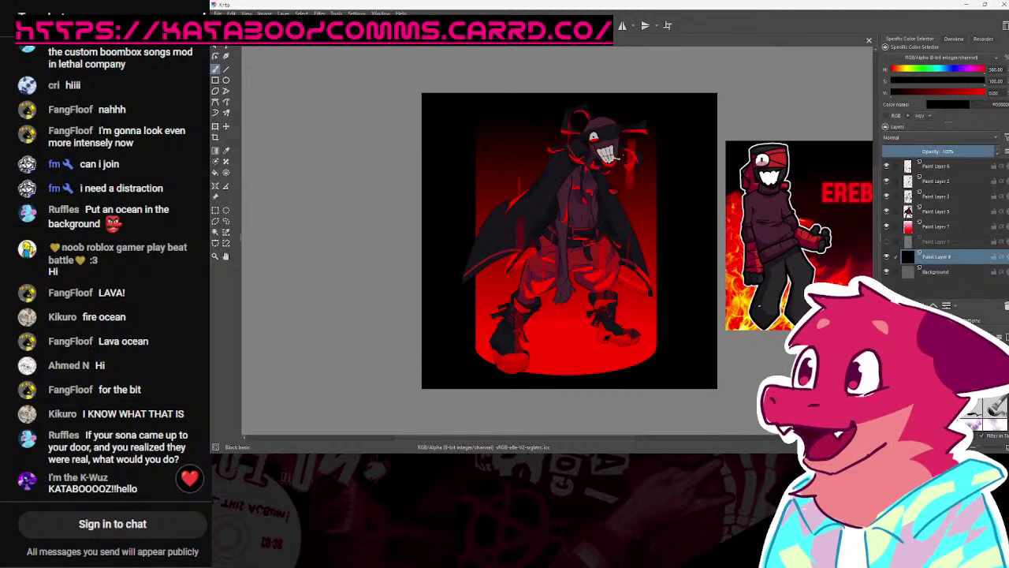
Step: Add a layer above the black fill and airbrush a soft dark red glow around the character, using brightness 25, 45 and 20
click(942, 227)
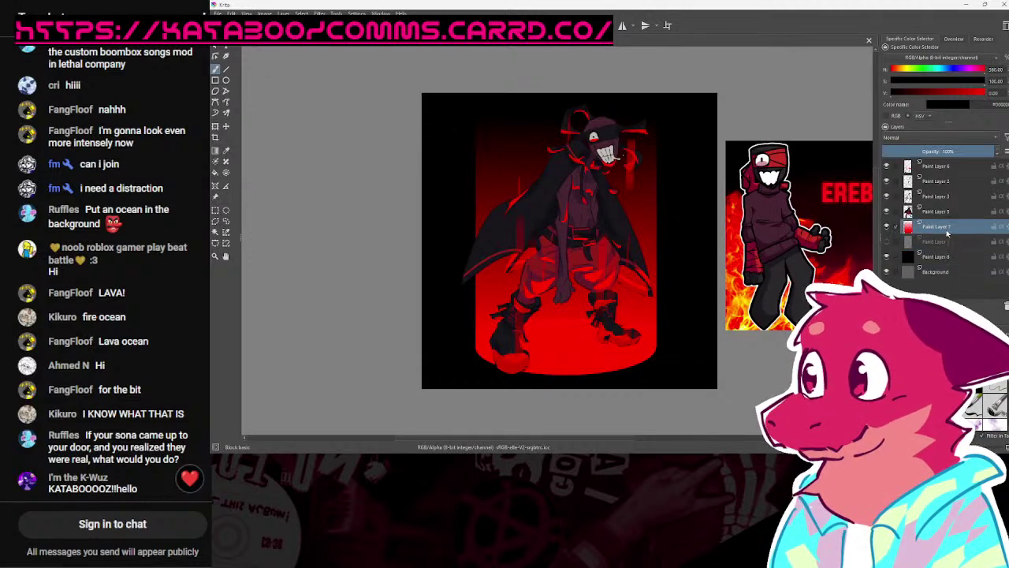
click(936, 165)
click(916, 261)
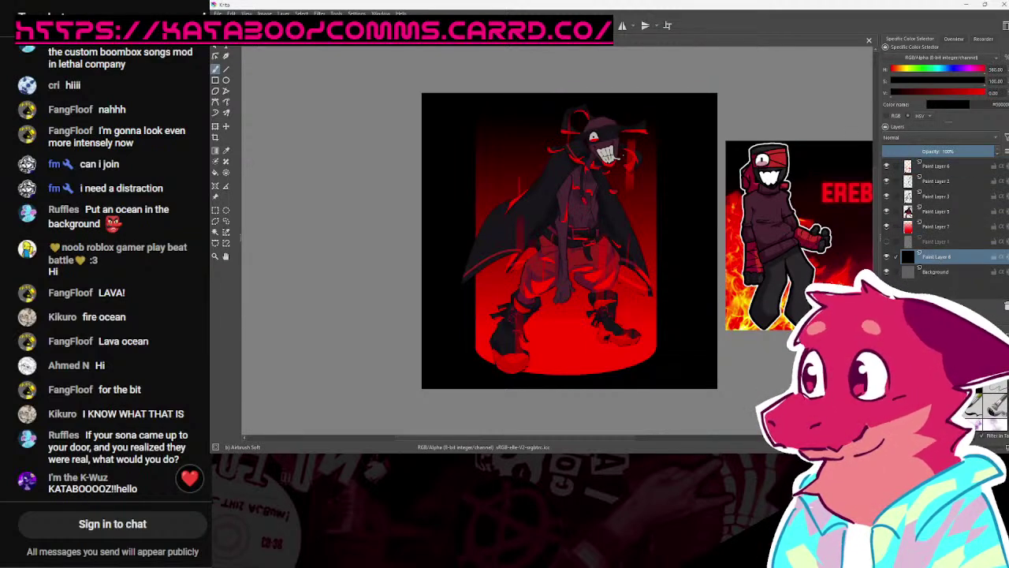
click(888, 305)
mouse_move(918, 93)
mouse_down()
mouse_move(906, 93)
mouse_move(914, 93)
mouse_up()
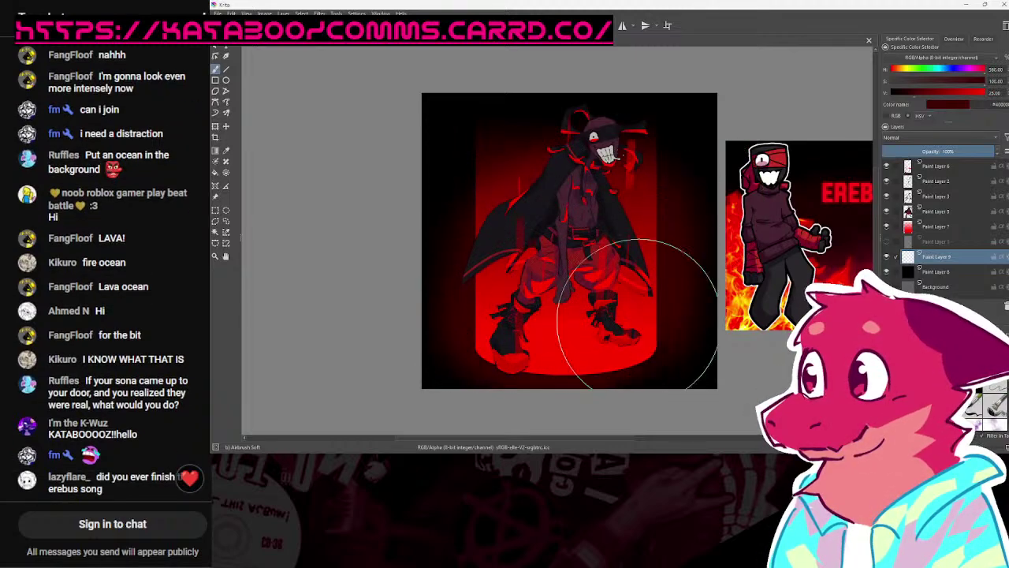
click(933, 93)
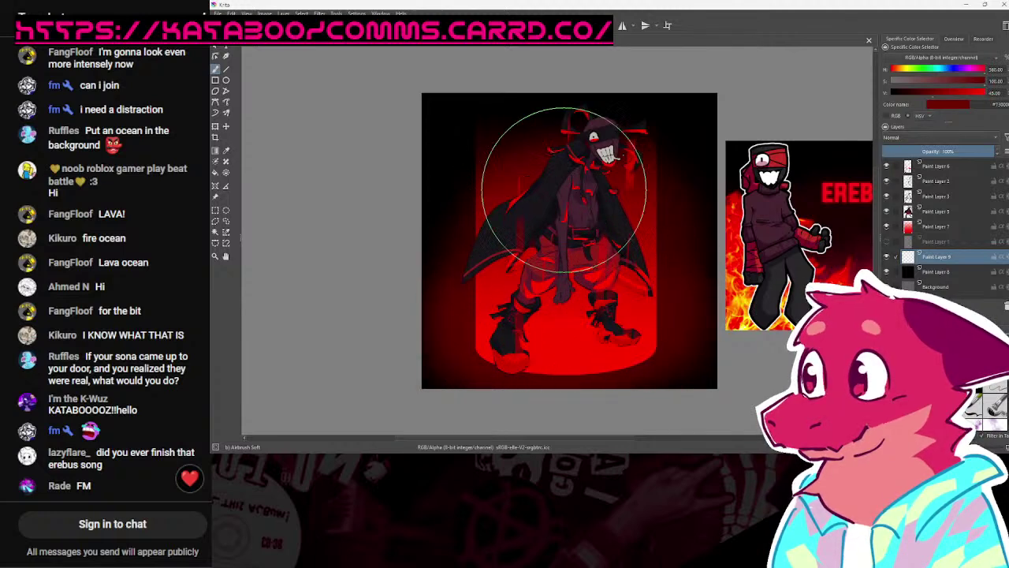
click(911, 93)
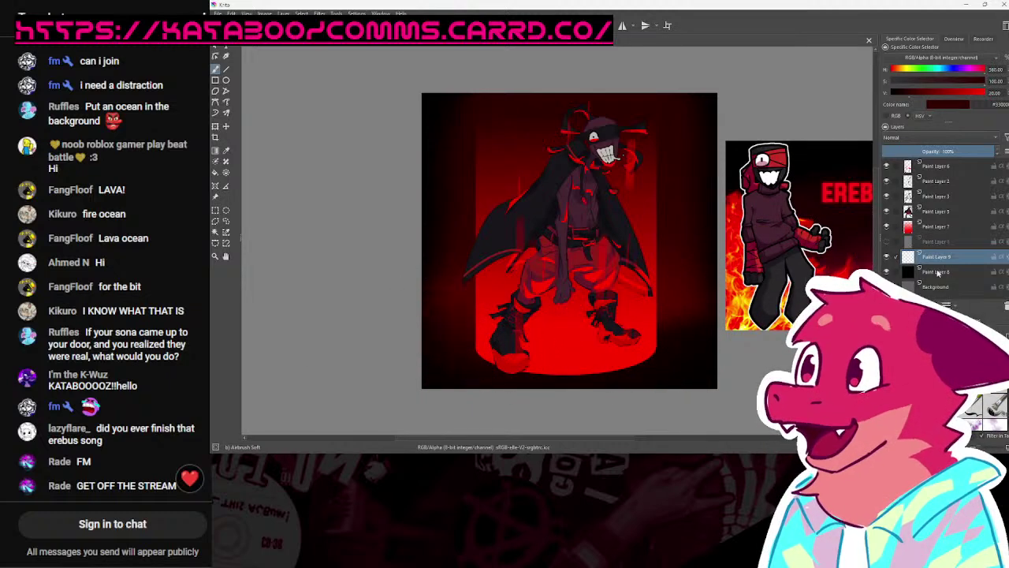
Step: Apply a Gaussian Blur to the red light column layer to soften its hard edges
click(946, 227)
click(319, 13)
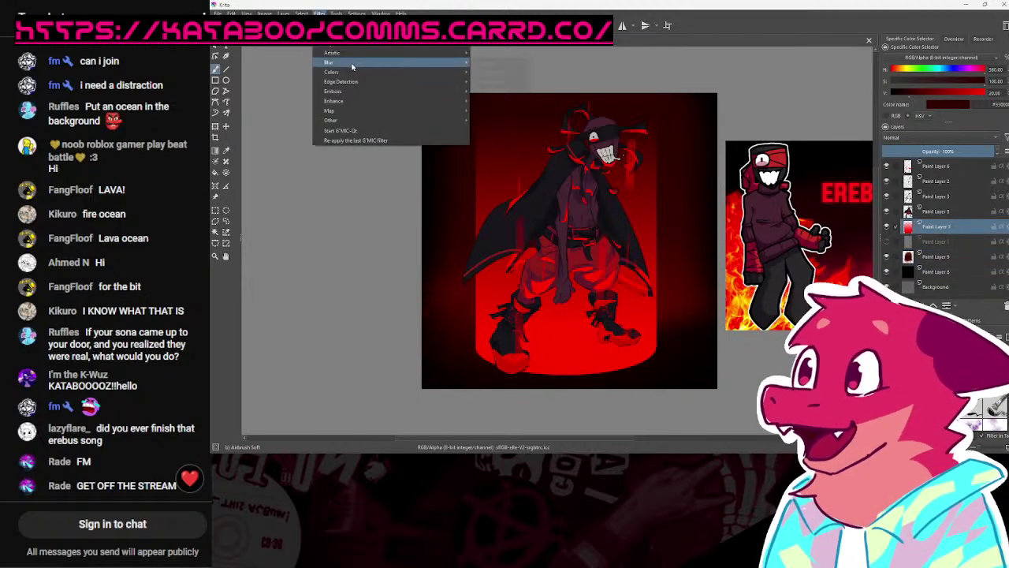
mouse_move(353, 63)
click(509, 73)
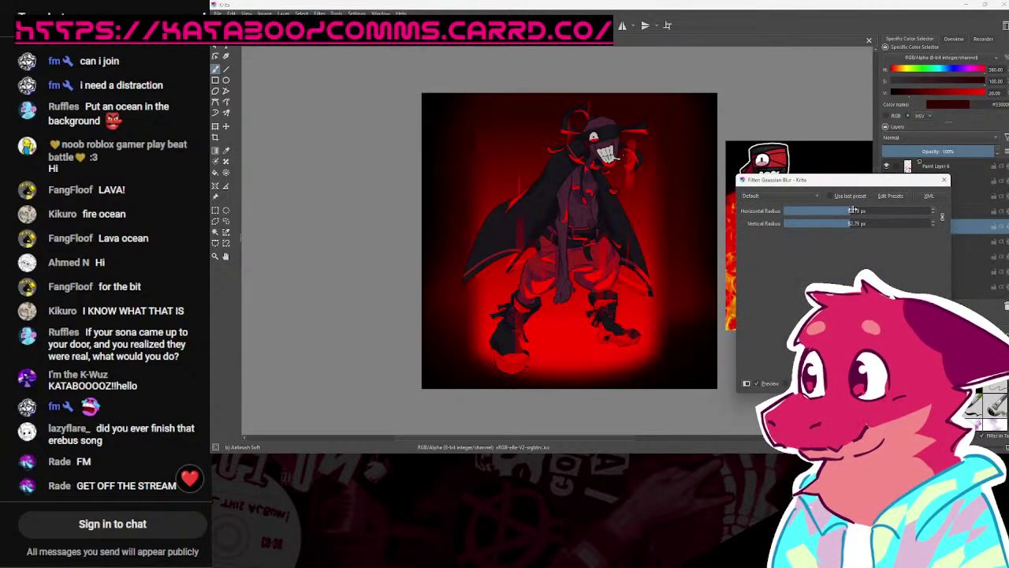
click(884, 383)
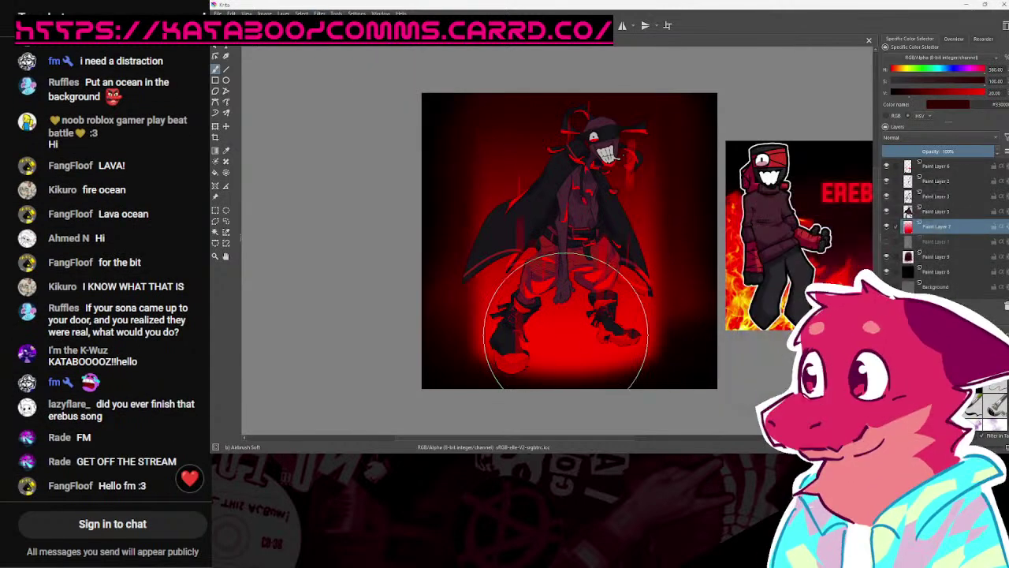
drag(692, 196, 660, 129)
drag(634, 322, 659, 322)
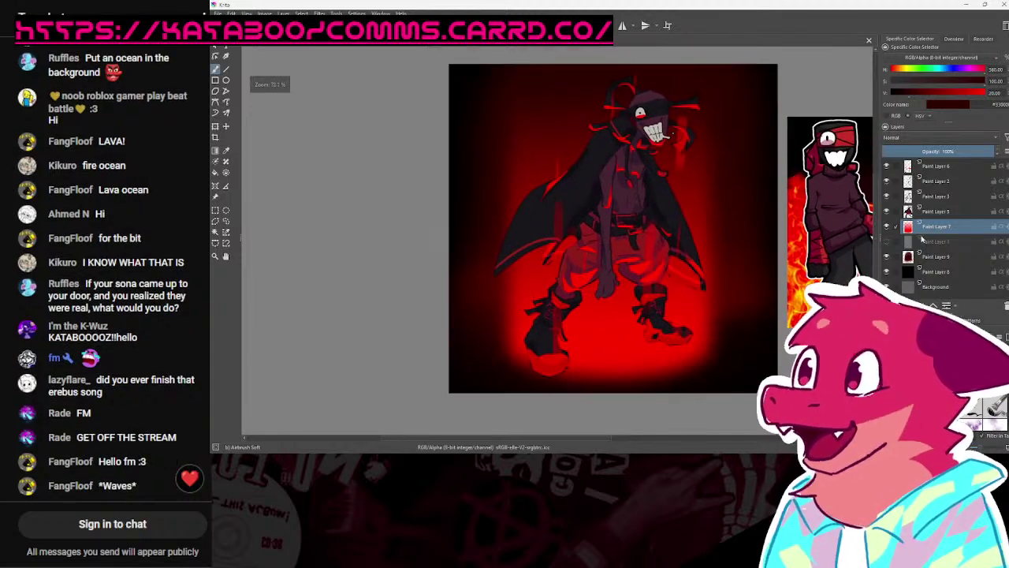
Step: Return to the top Easy Burn layer, set the colour brightness to 100 and try red dry-brush strokes on the near boot
double_click(950, 167)
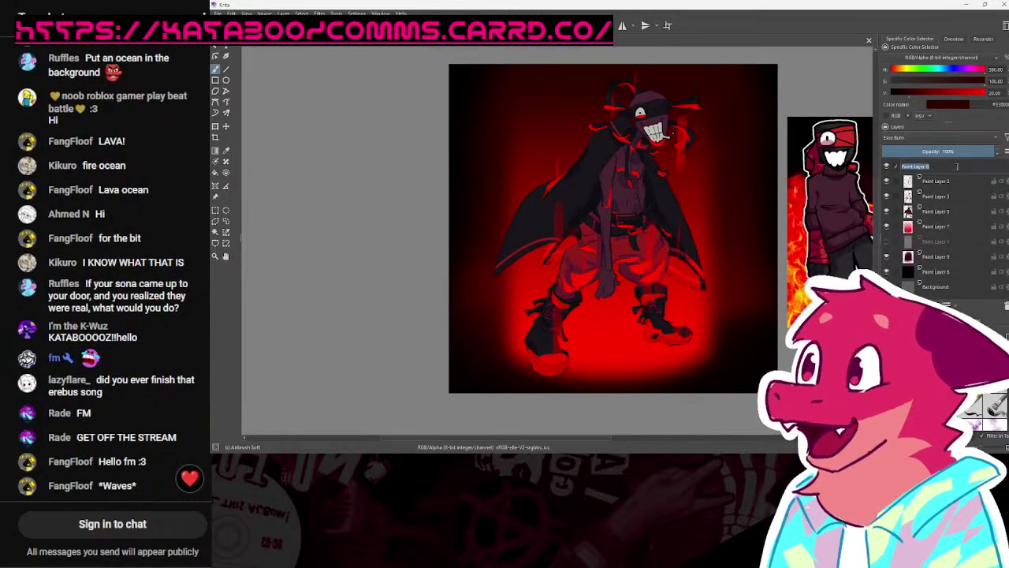
click(954, 171)
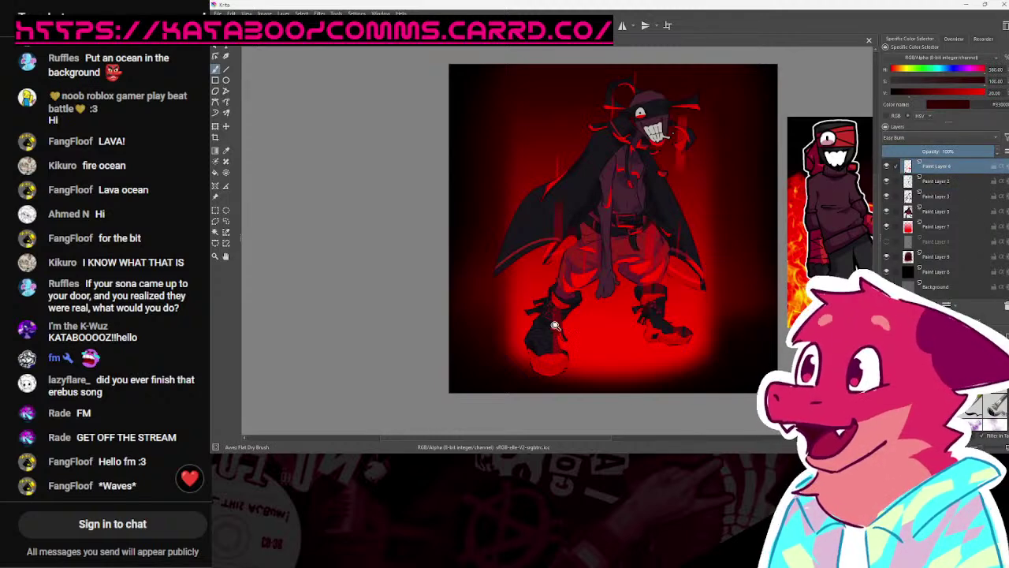
drag(550, 352, 576, 354)
mouse_move(576, 391)
mouse_down()
mouse_move(582, 285)
mouse_move(537, 270)
mouse_up()
key(ctrl+z)
drag(942, 95, 985, 92)
drag(518, 340, 543, 359)
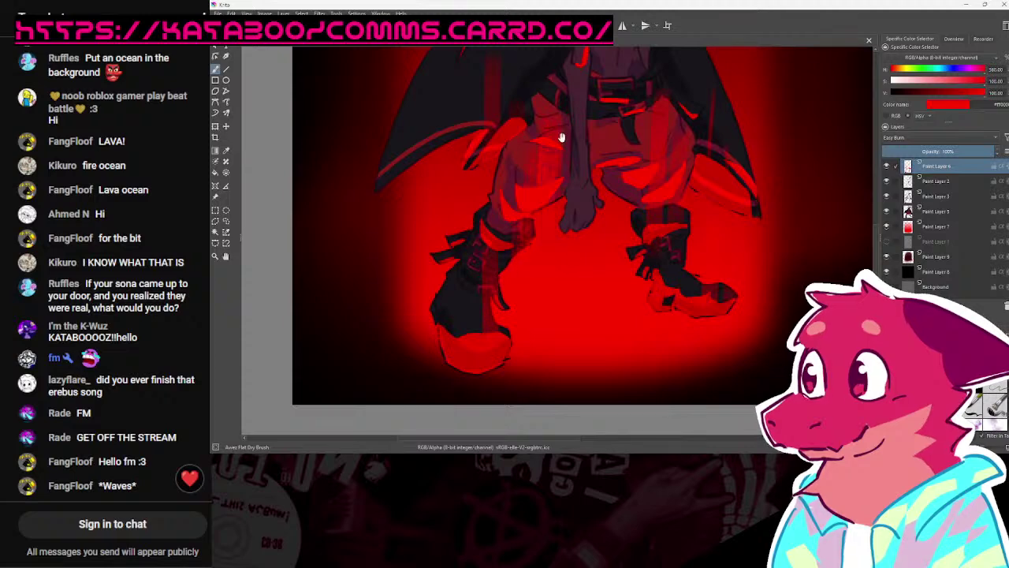
Step: Undo the latest boot strokes and reinstate the blur on the red light column
scroll(552, 123, down, 2)
scroll(513, 268, up, 2)
drag(656, 317, 660, 222)
key(ctrl+z)
key(ctrl+z)
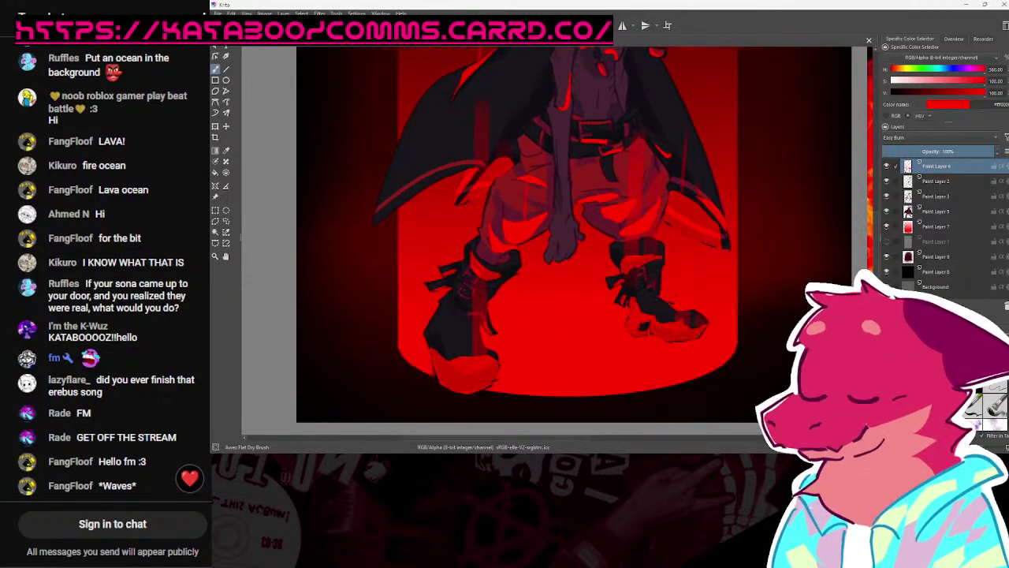
scroll(714, 262, down, 1)
key(ctrl+shift+z)
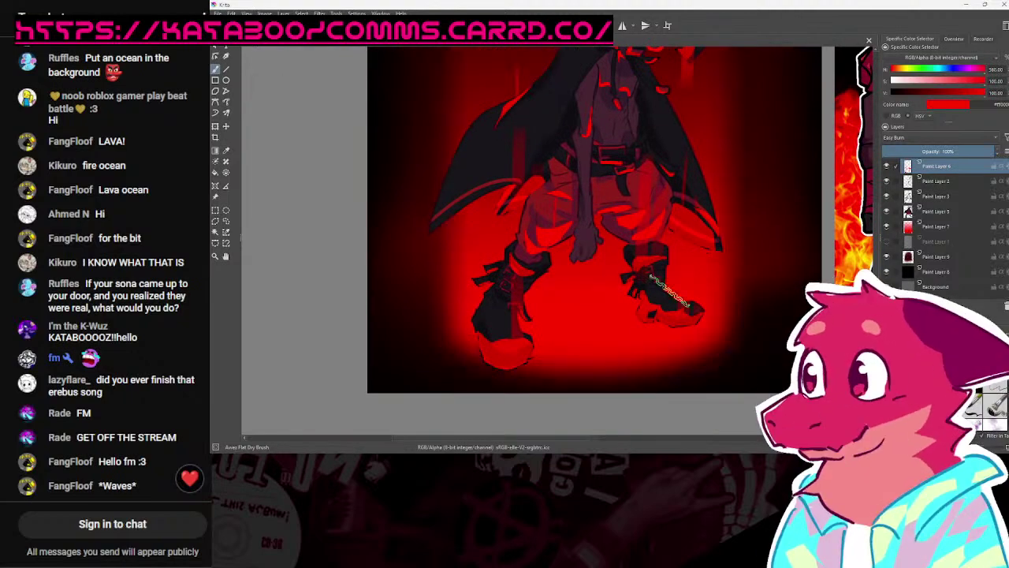
Step: Paint red light over the far boot on the top layer, switching from the dry brush to the Block basic brush
drag(662, 317, 658, 291)
mouse_move(641, 347)
mouse_down()
mouse_move(659, 213)
mouse_move(680, 306)
mouse_move(681, 241)
mouse_up()
scroll(736, 211, down, 3)
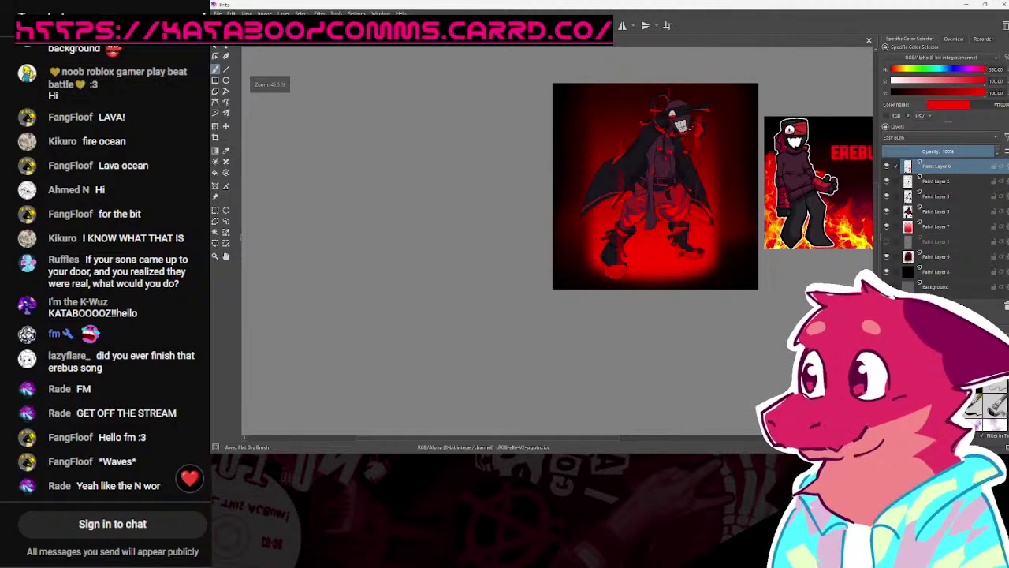
scroll(731, 251, up, 2)
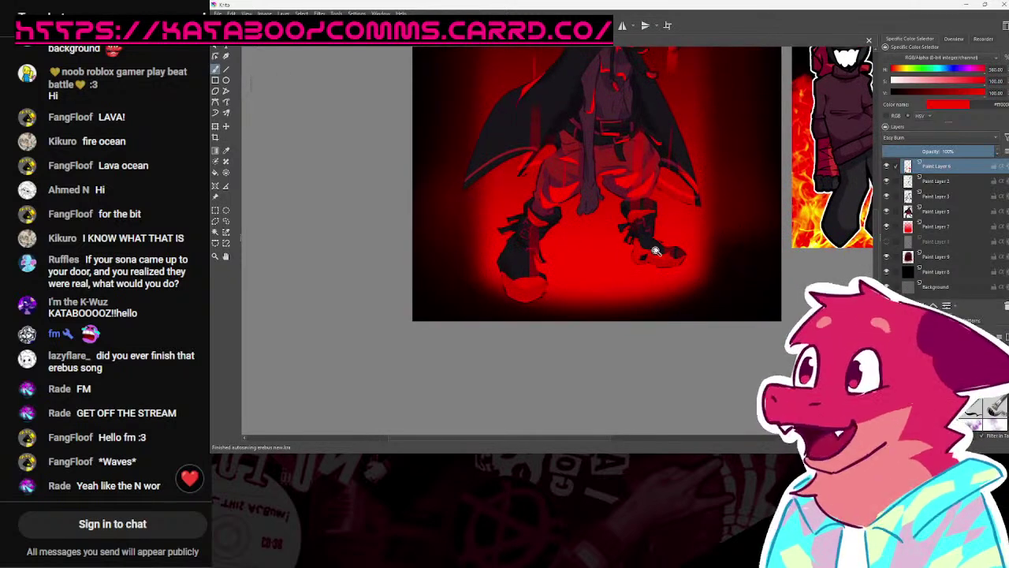
scroll(671, 283, up, 3)
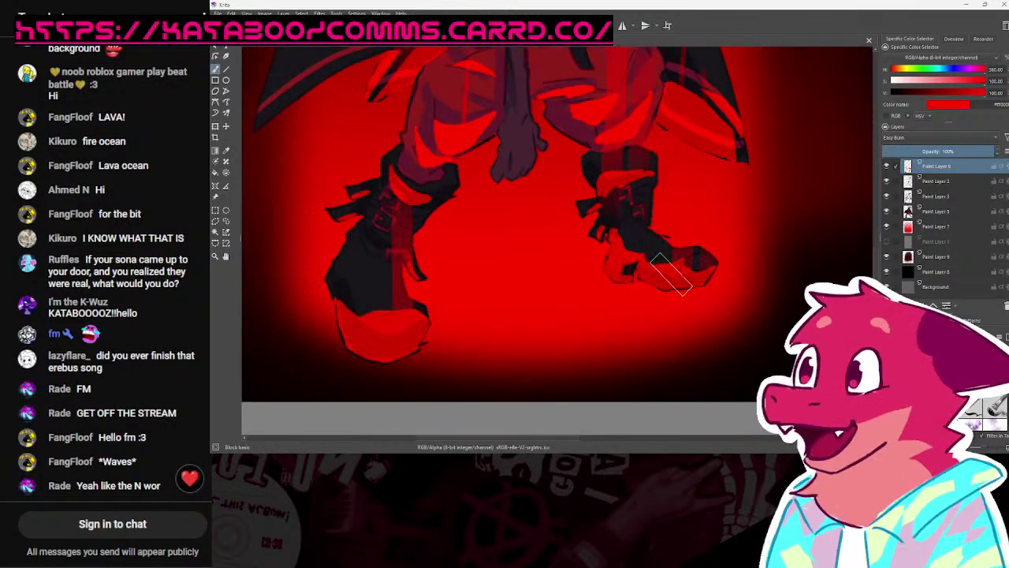
scroll(705, 237, down, 3)
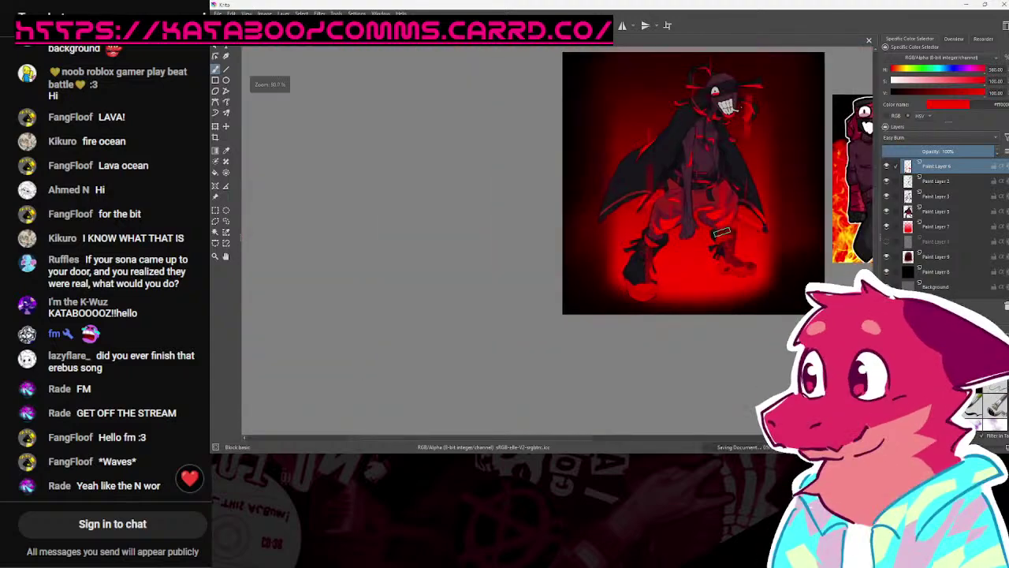
scroll(693, 248, up, 3)
scroll(690, 288, down, 2)
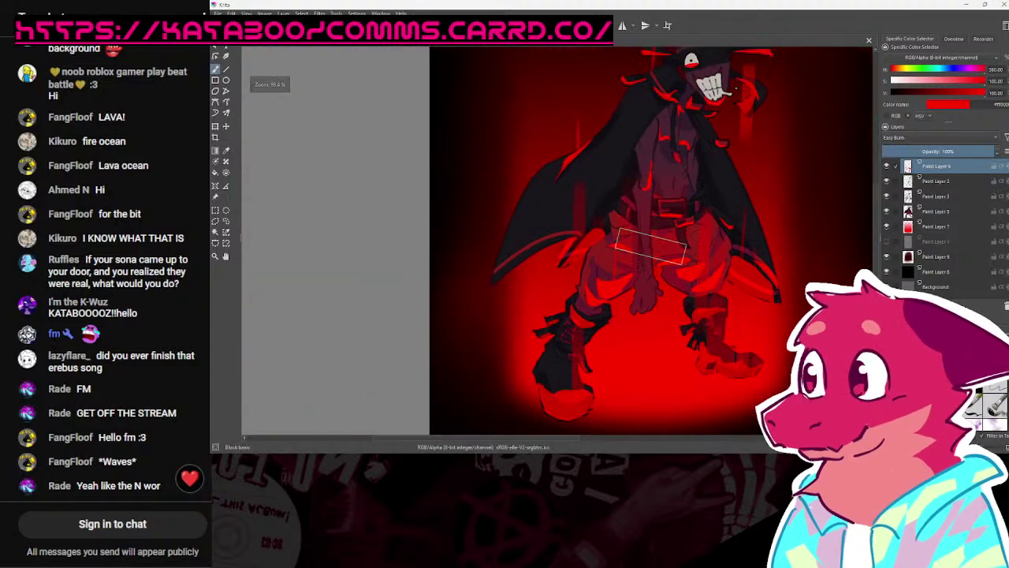
Step: Try covering the cape's outer side with a broad block of red light, using the Block basic brush
drag(607, 358, 630, 309)
scroll(592, 276, down, 1)
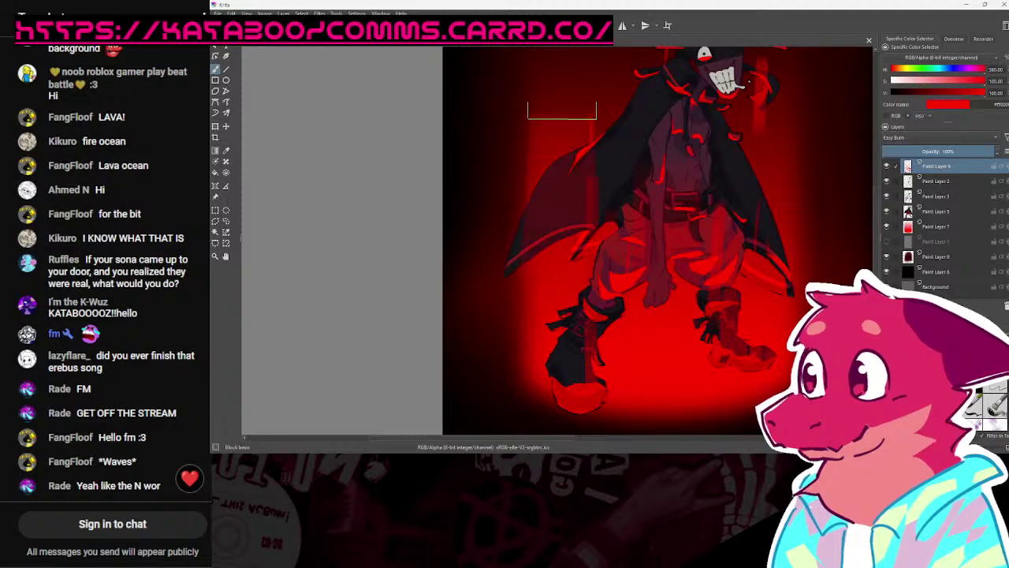
scroll(561, 139, down, 2)
scroll(559, 240, up, 2)
scroll(556, 158, down, 3)
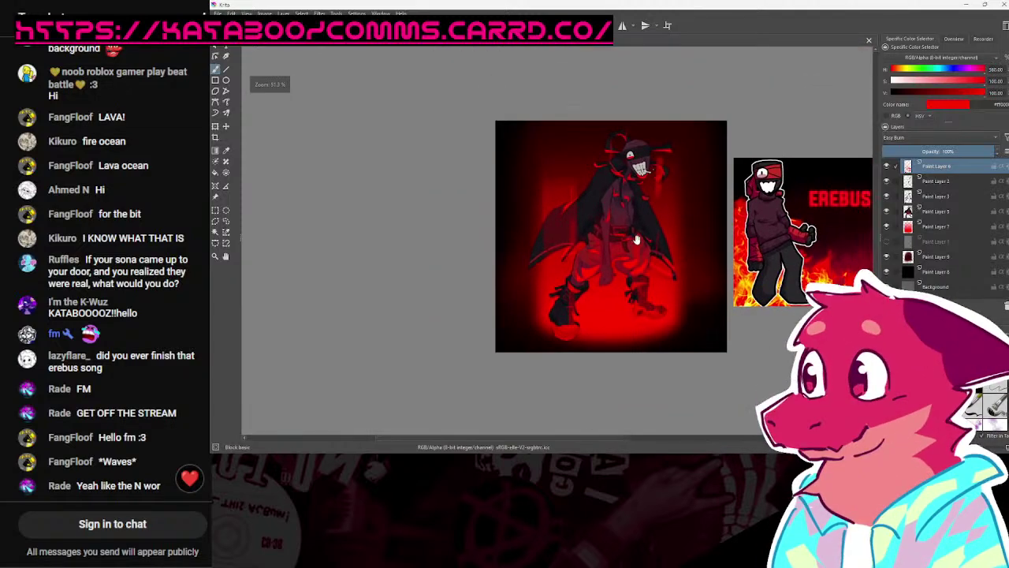
scroll(573, 251, up, 3)
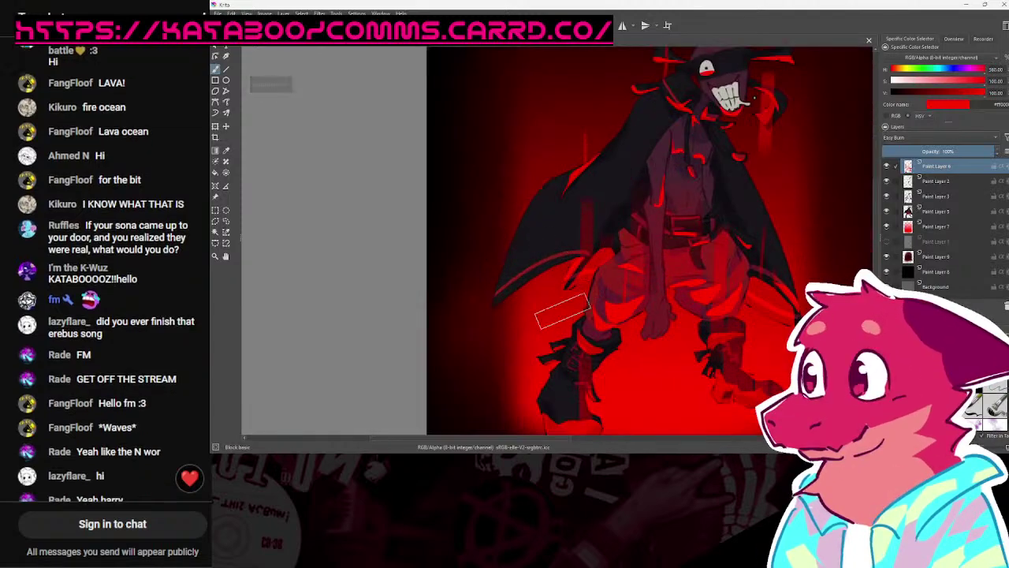
Step: Try a narrower block of red light on the cape and check it against the whole figure
scroll(558, 106, down, 4)
scroll(631, 149, up, 4)
scroll(678, 197, down, 1)
scroll(688, 207, down, 3)
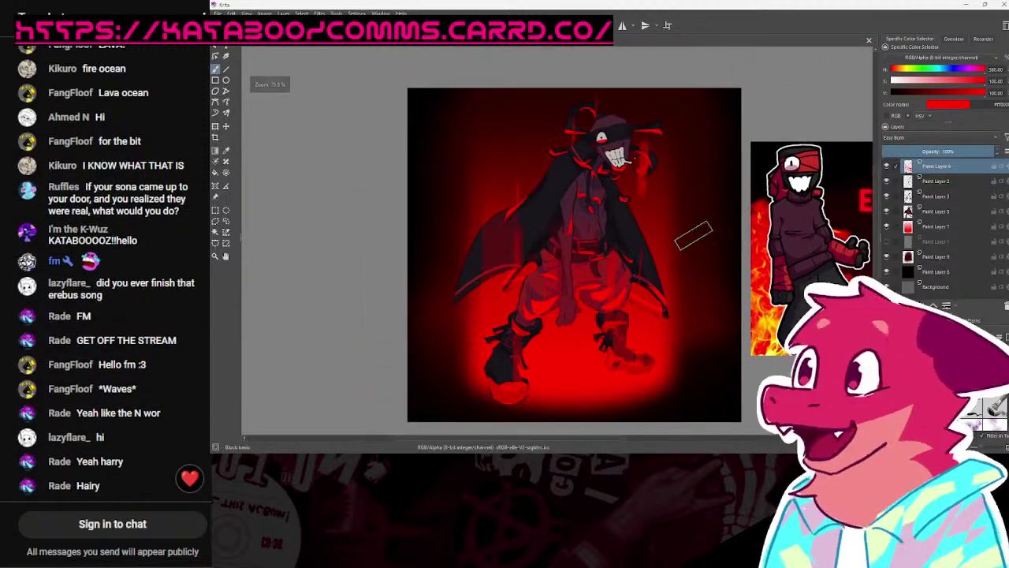
scroll(668, 249, up, 1)
scroll(667, 216, up, 2)
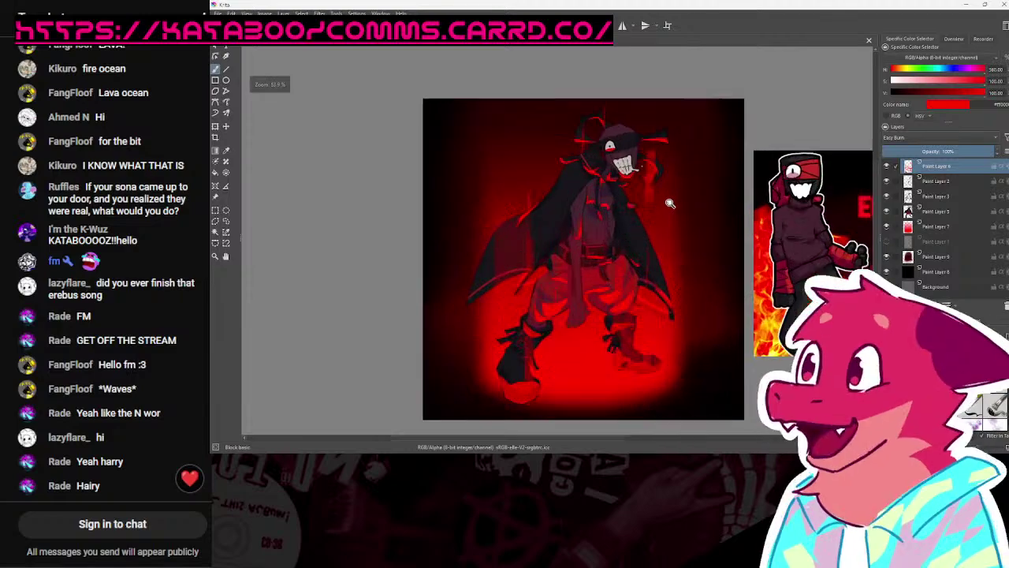
scroll(694, 207, up, 1)
drag(707, 204, 650, 280)
scroll(650, 280, up, 2)
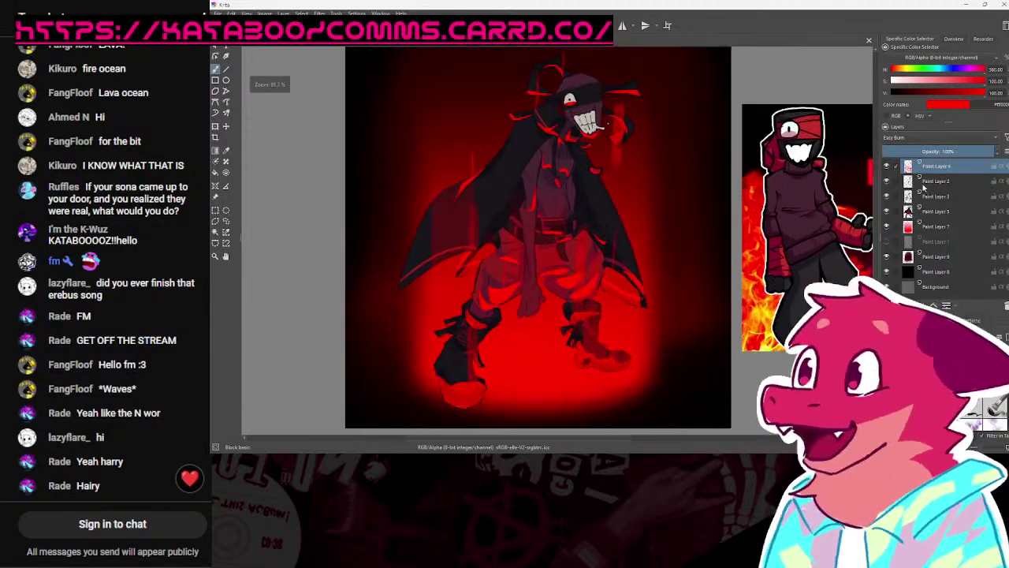
Step: Remove the top Easy Burn layer that holds the red underlighting strokes
right_click(951, 166)
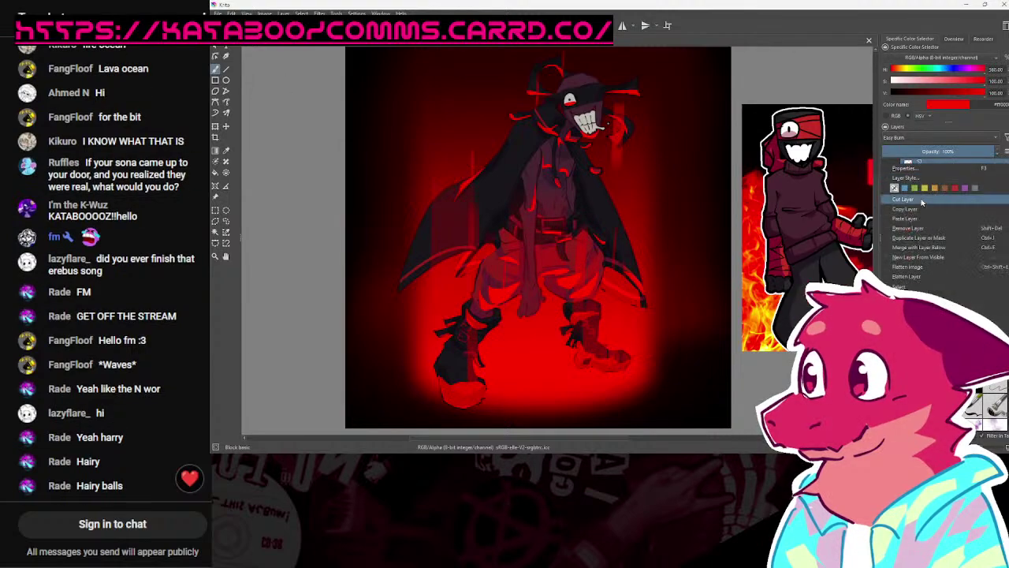
click(917, 228)
mouse_move(729, 254)
mouse_down()
mouse_move(707, 312)
mouse_move(747, 307)
mouse_move(734, 294)
mouse_up()
scroll(713, 236, up, 4)
scroll(631, 146, down, 1)
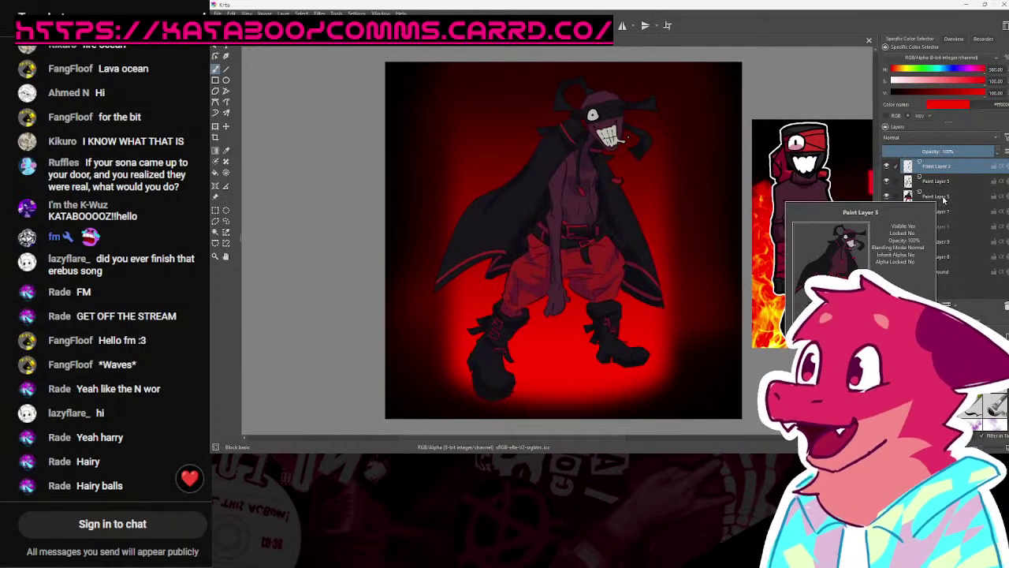
Step: Duplicate the character's base colour layer, Paint Layer 5, and paint the copy's whole silhouette solid bright red
click(942, 197)
key(ctrl+j)
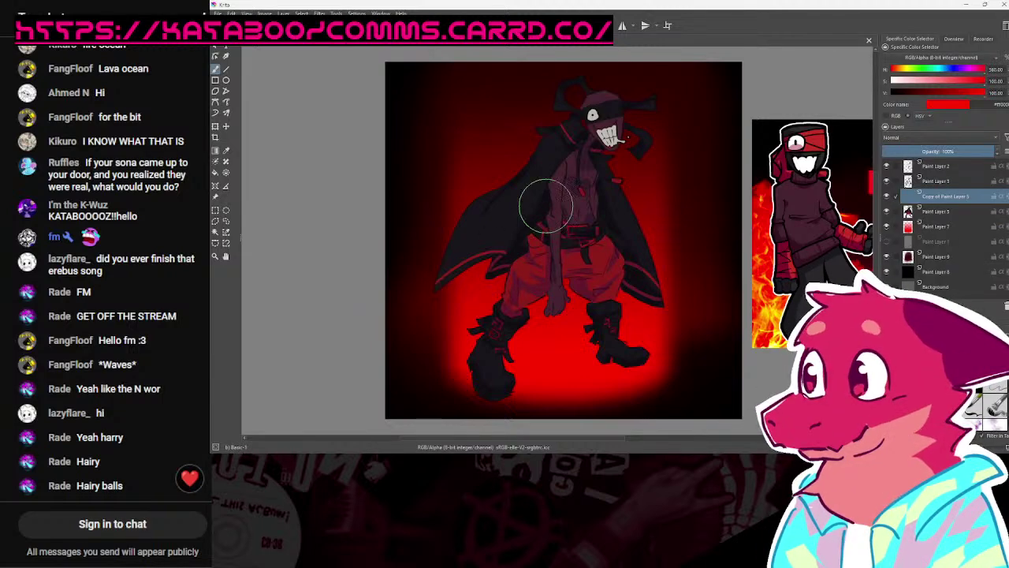
mouse_move(460, 341)
mouse_down()
mouse_move(459, 327)
mouse_move(725, 119)
mouse_up()
drag(711, 311, 690, 327)
key(ctrl+s)
scroll(689, 327, up, 3)
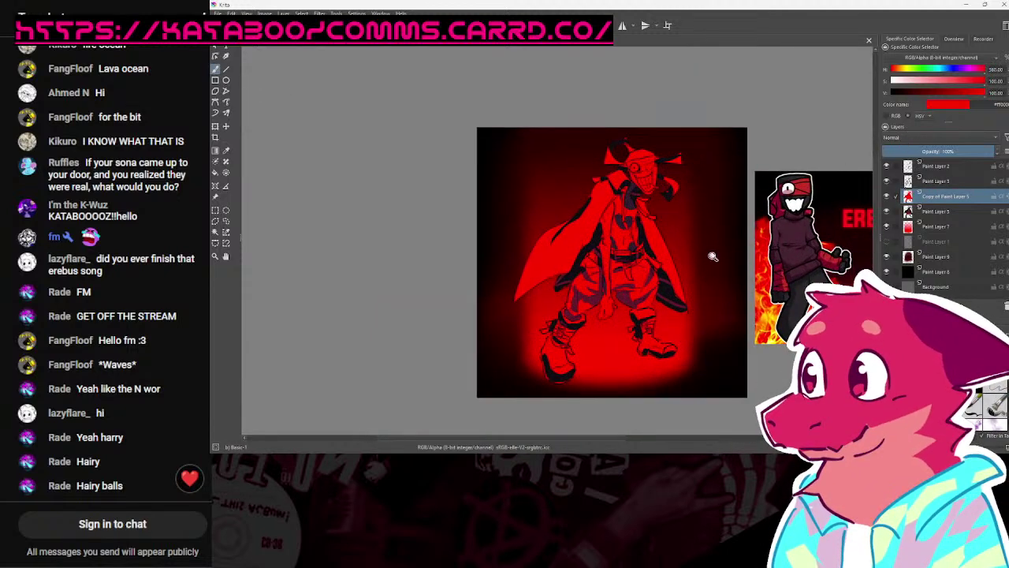
scroll(725, 237, up, 2)
Step: Move the red copy above Paint Layer 3 and try blending modes such as Inverse Subtract and Burn, settling on Addition
drag(942, 196, 946, 180)
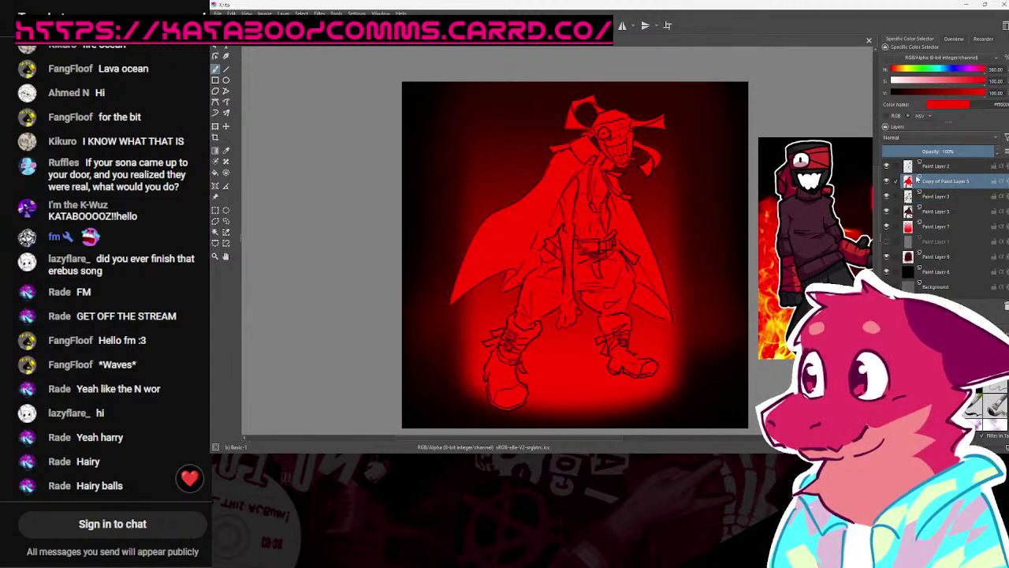
click(915, 136)
click(920, 142)
click(921, 138)
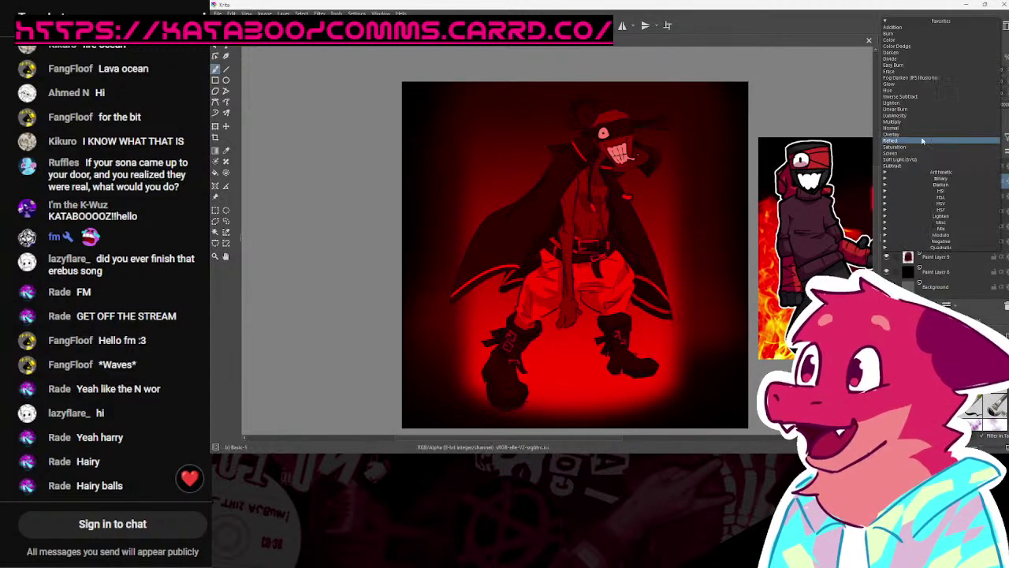
click(918, 153)
click(922, 139)
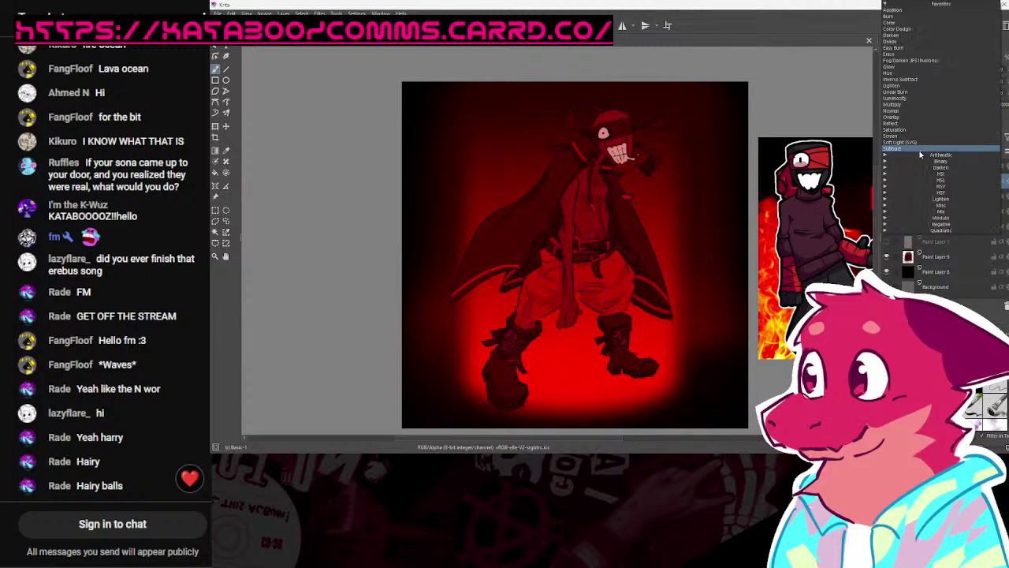
click(921, 149)
click(923, 138)
click(915, 80)
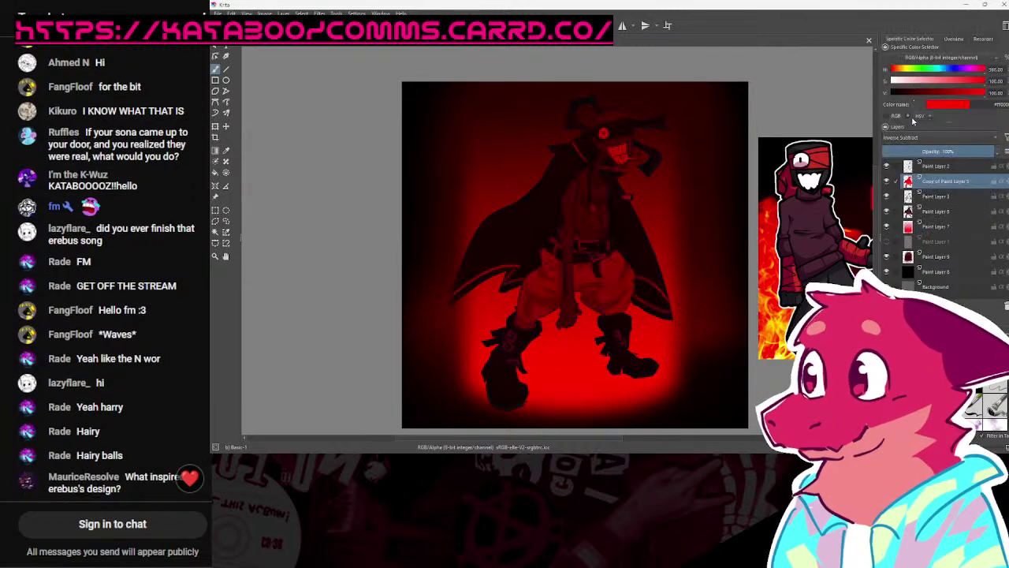
click(918, 138)
click(915, 67)
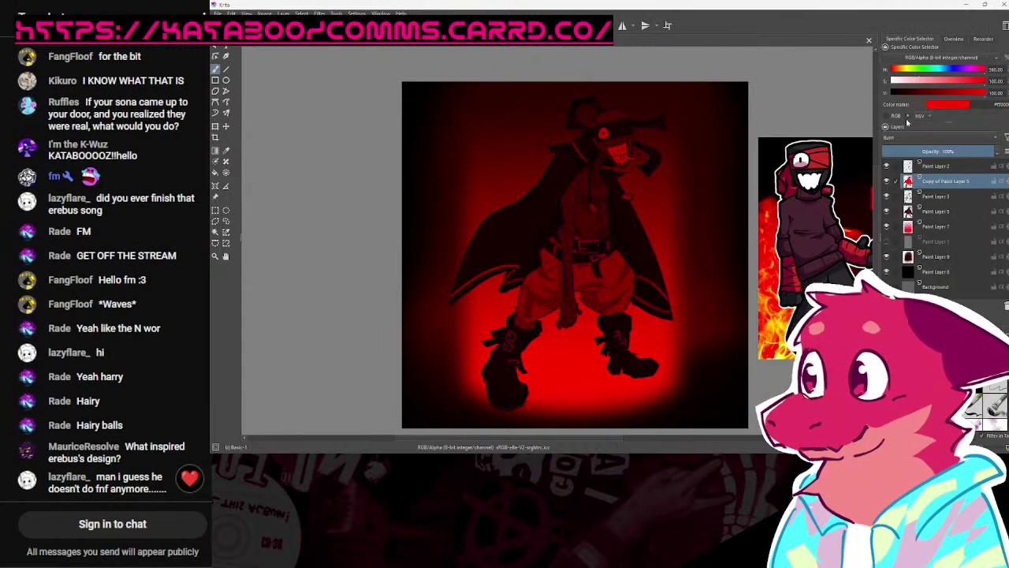
scroll(721, 192, up, 1)
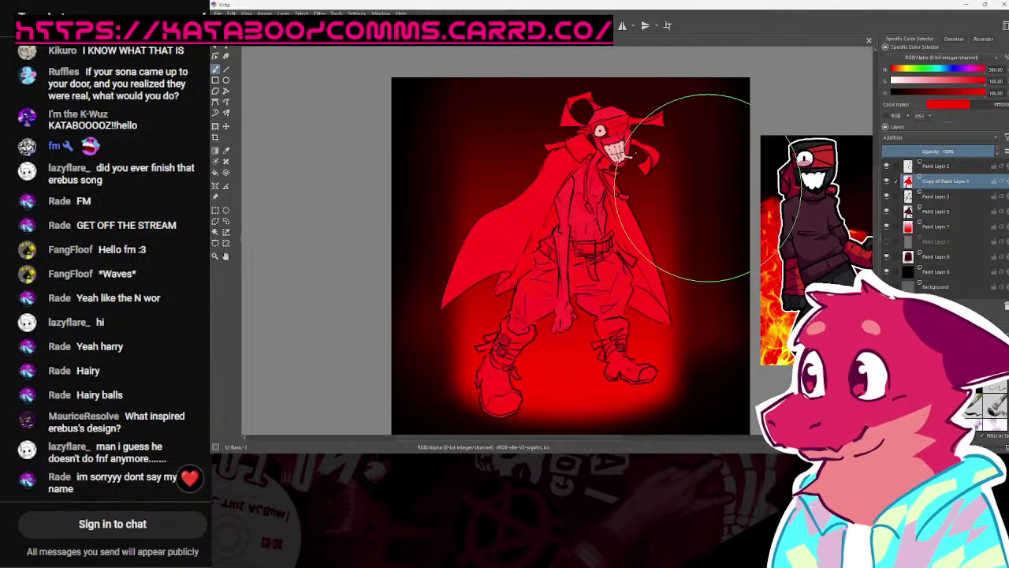
Step: Select the character's silhouette from Paint Layer 5 and ready the Move tool on the red copy layer
drag(741, 247, 727, 239)
ctrl+click(909, 212)
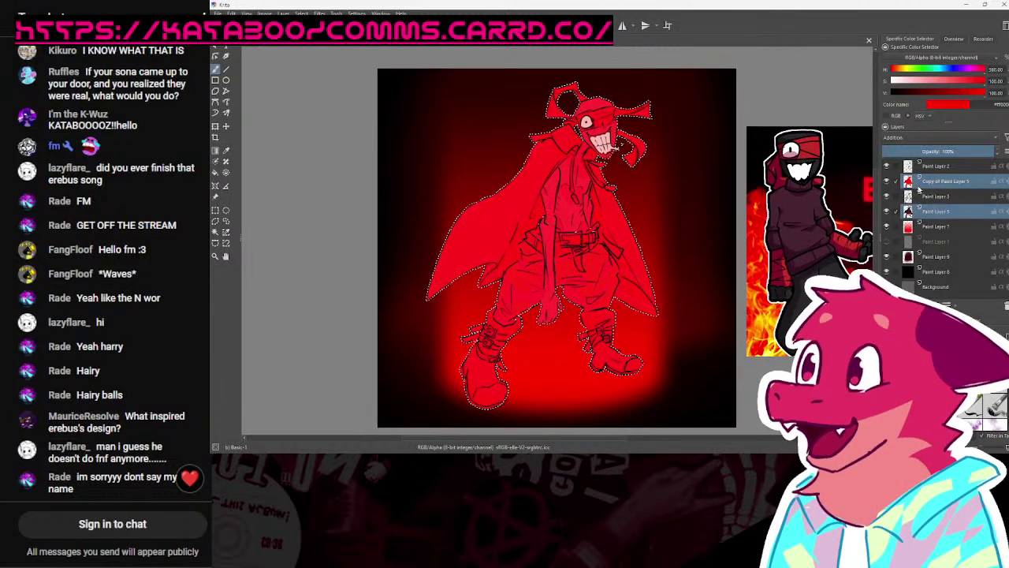
click(921, 182)
click(227, 126)
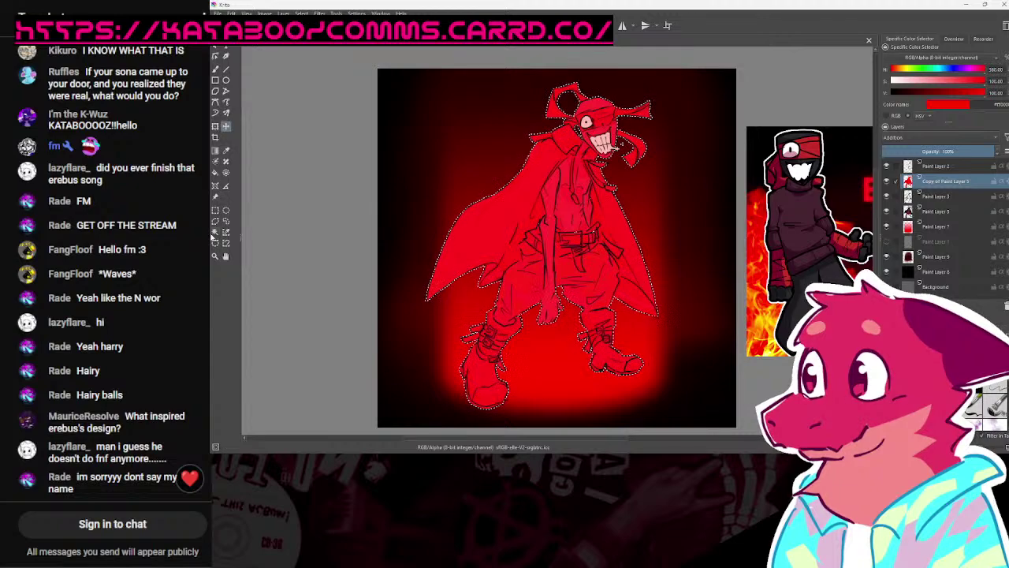
Step: Reduce the red silhouette copy to a thin rim, clear the selection and remove the leftover full silhouette layer
key(ctrl+z)
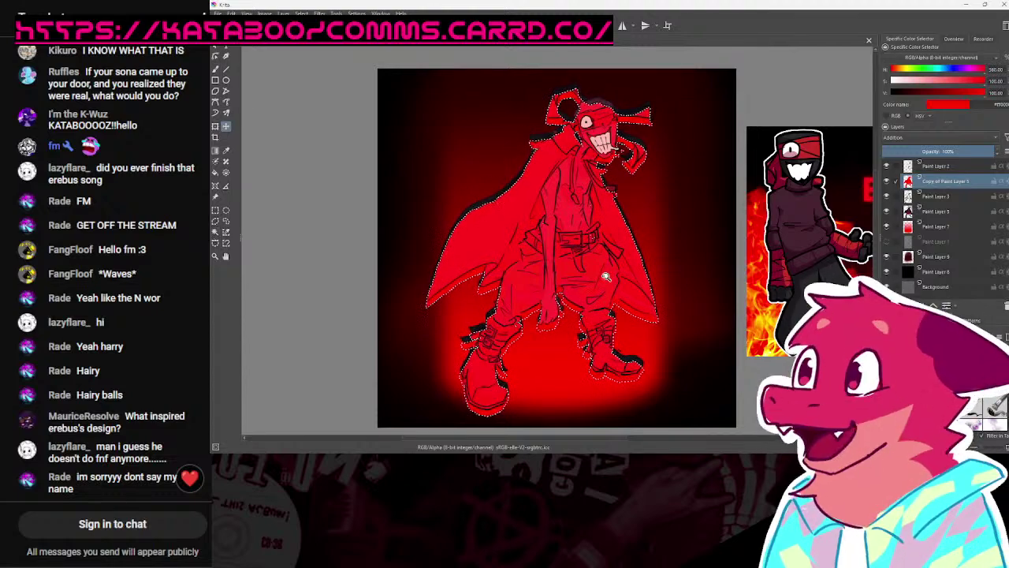
drag(597, 279, 607, 260)
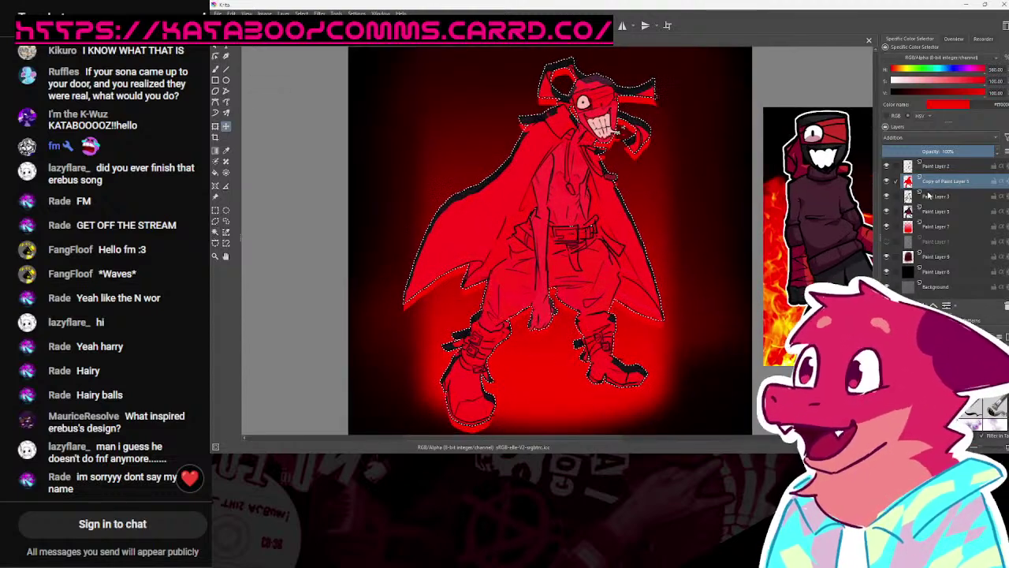
key(ctrl+shift+a)
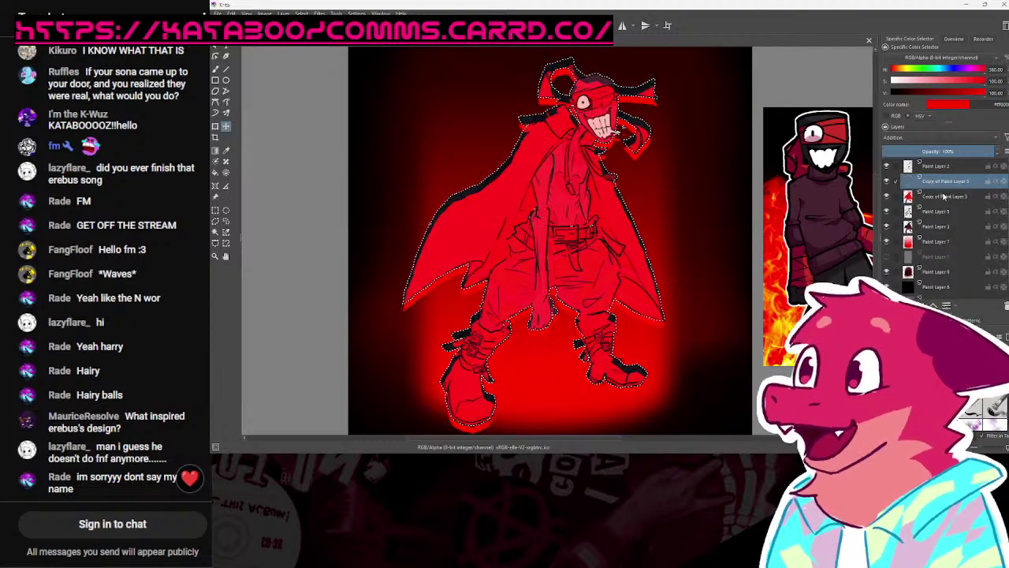
click(944, 196)
click(944, 180)
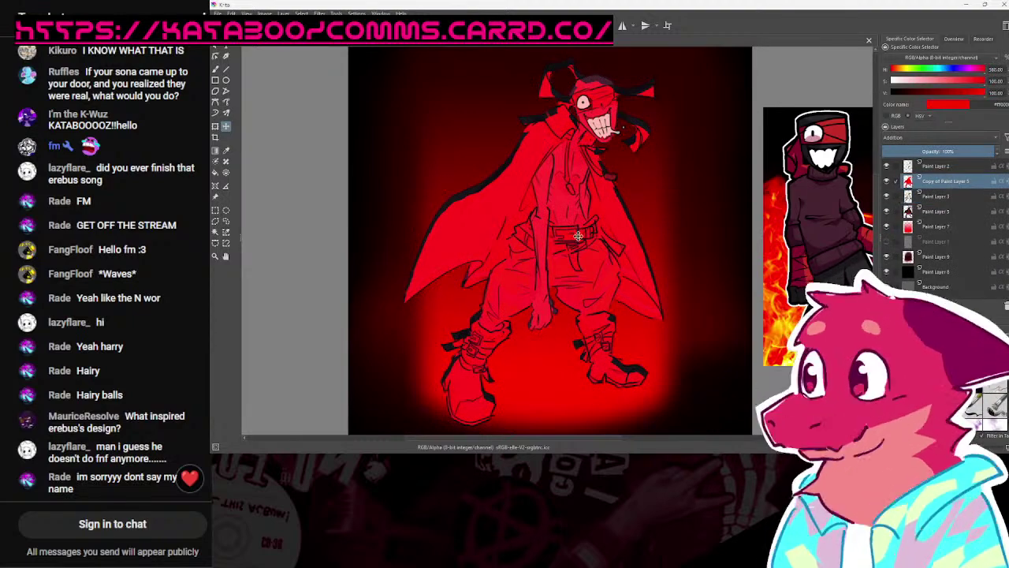
key(ctrl+j)
key(ctrl+shift+a)
right_click(947, 184)
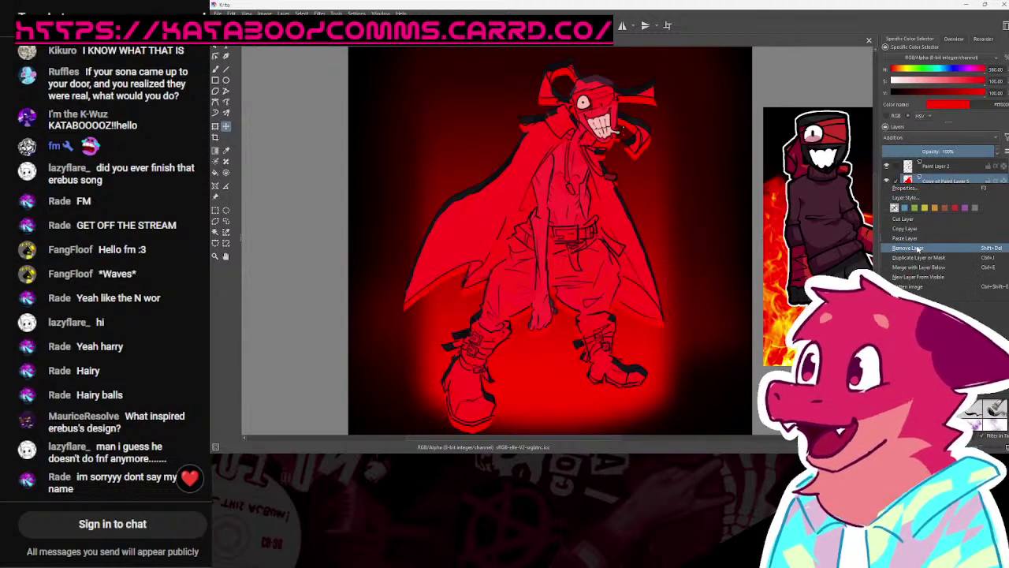
click(918, 248)
click(936, 198)
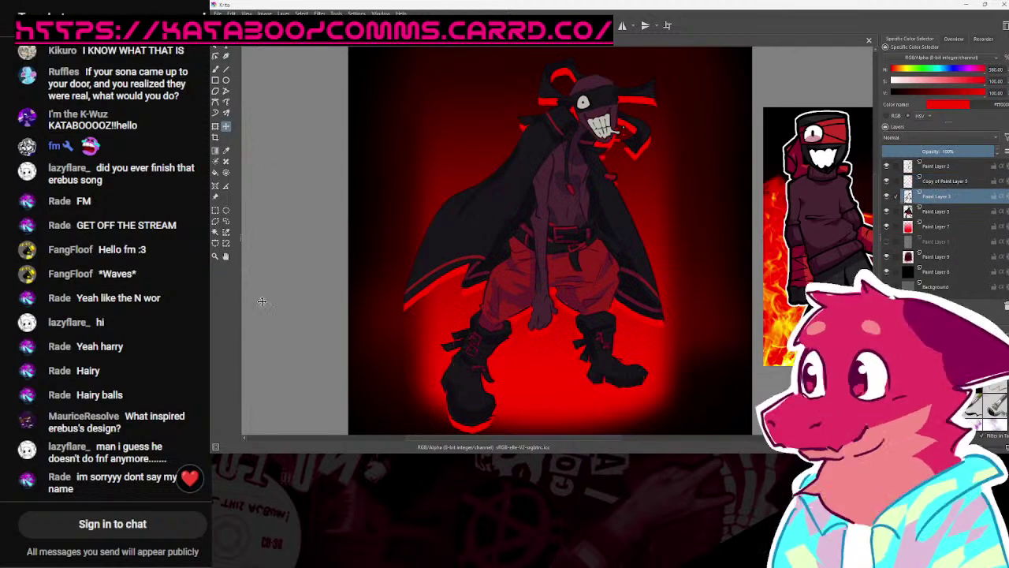
Step: Move the red rim on Copy of Paint Layer 5 inward so it sits along the figure's lower edges
key(t)
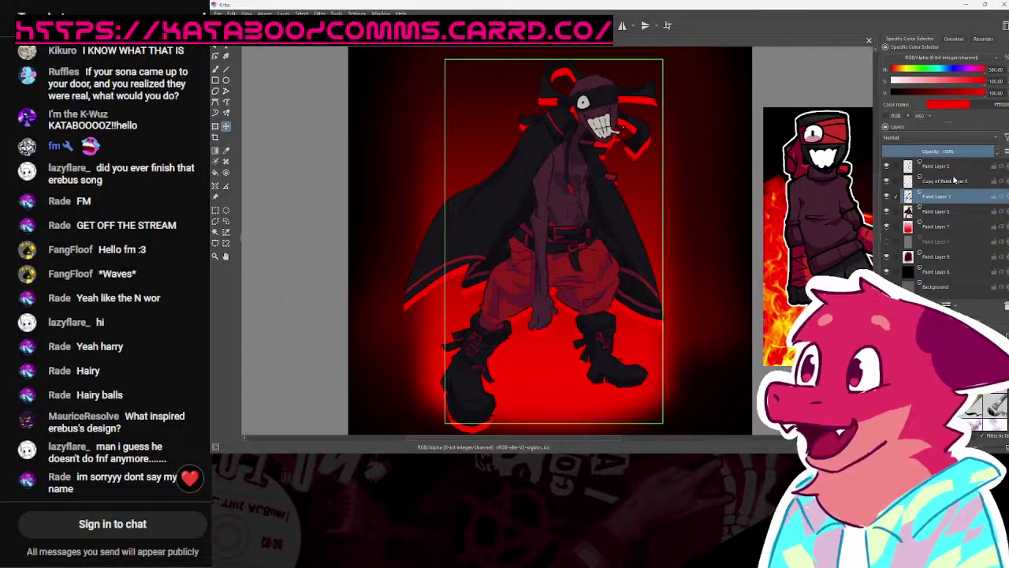
click(952, 181)
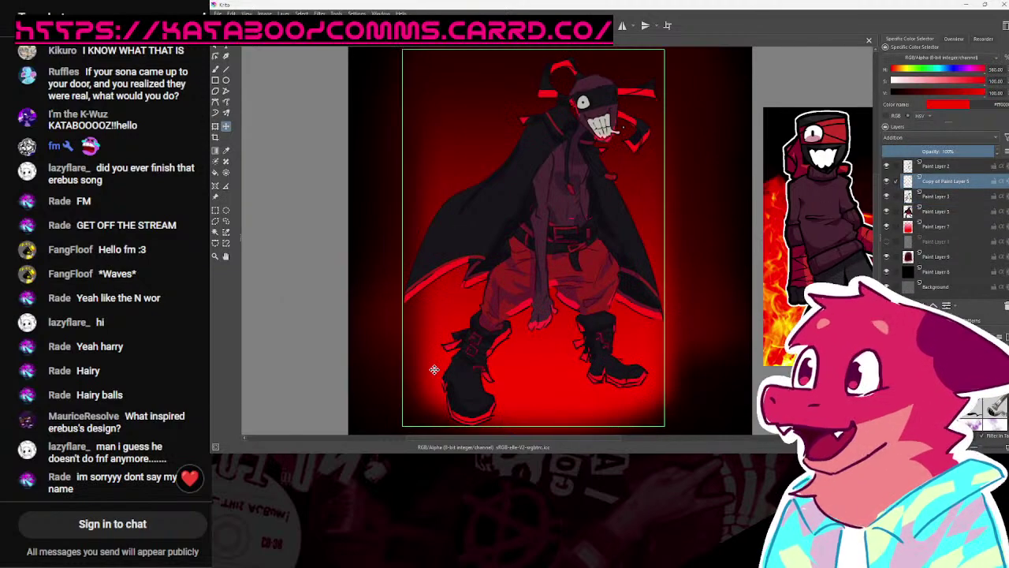
scroll(710, 231, down, 2)
scroll(711, 231, up, 1)
Step: Try Burn, Color Dodge, Linear Burn and Overlay blending on the rim layer and settle on Reflect
click(922, 137)
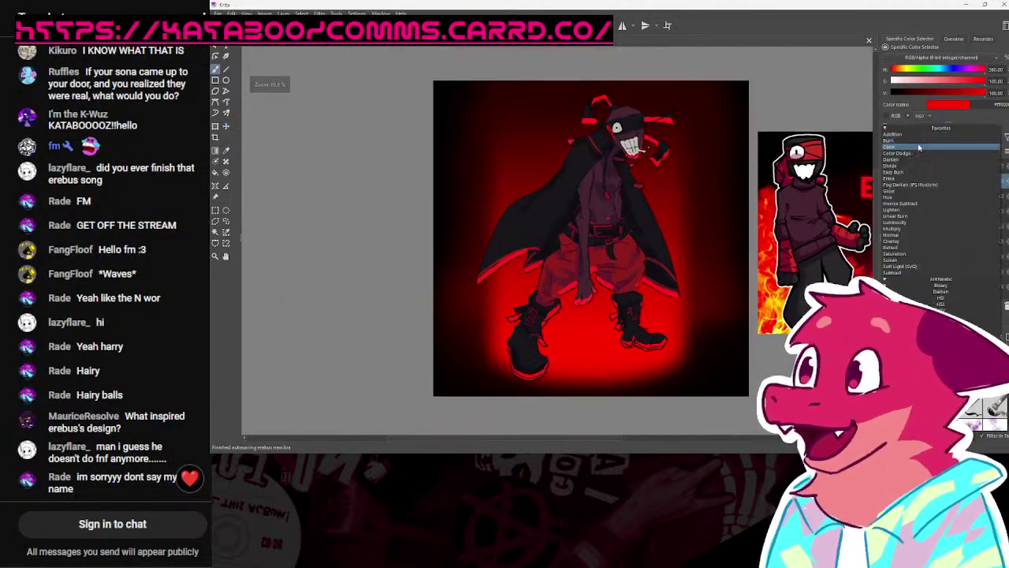
click(922, 144)
click(922, 139)
scroll(919, 146, down, 3)
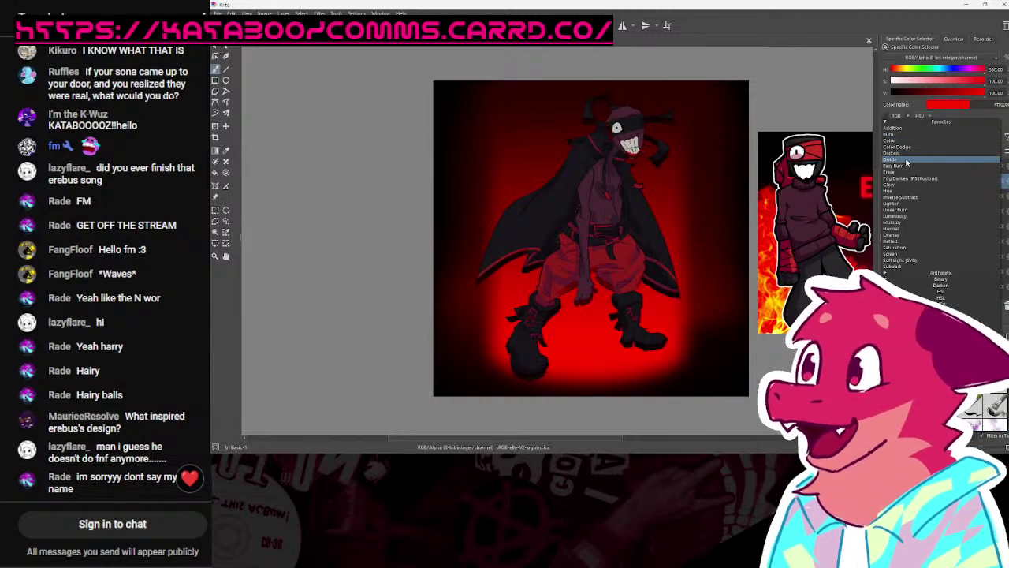
click(912, 147)
click(912, 138)
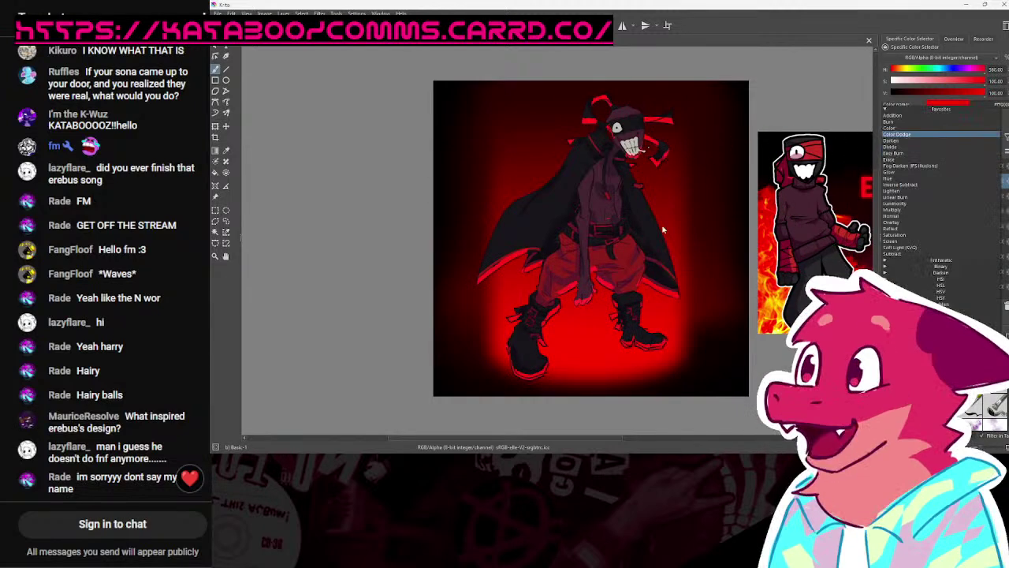
click(900, 199)
click(905, 139)
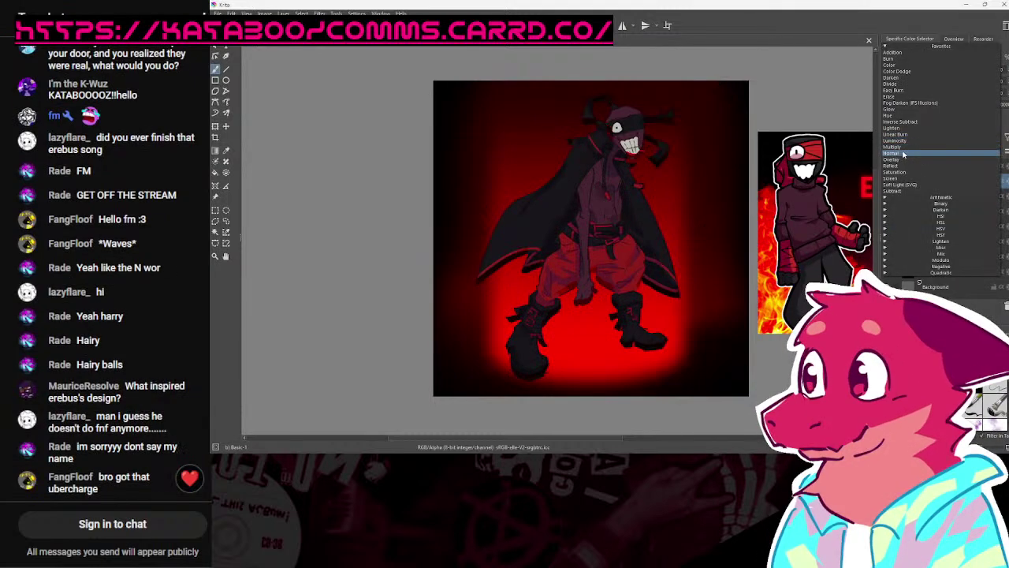
click(903, 160)
click(905, 139)
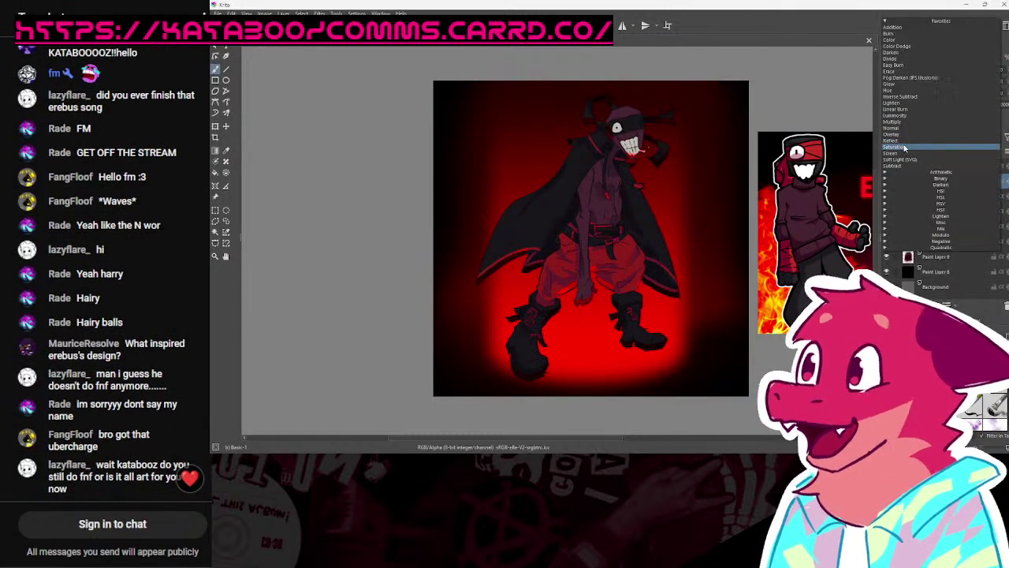
click(924, 143)
Step: Select the figure's shape from Paint Layer 5, blur the red rim layer within it and clear the selection
ctrl+click(906, 209)
click(318, 14)
mouse_move(331, 62)
click(479, 74)
click(820, 210)
click(888, 383)
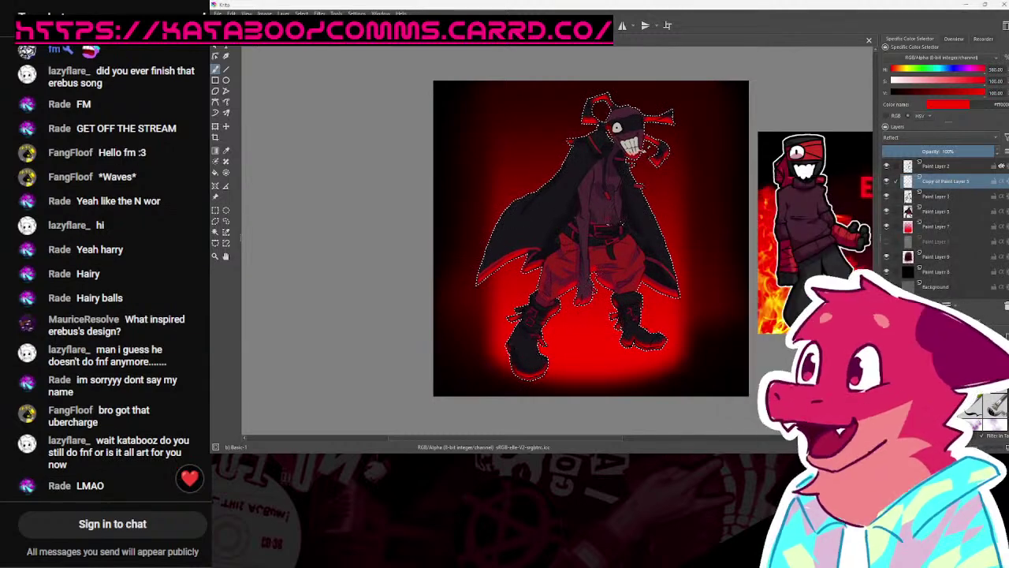
key(ctrl+shift+a)
Step: Shrink the brush and recolor the line art on Paint Layer 2 red along the cape's lower hem
scroll(722, 312, down, 1)
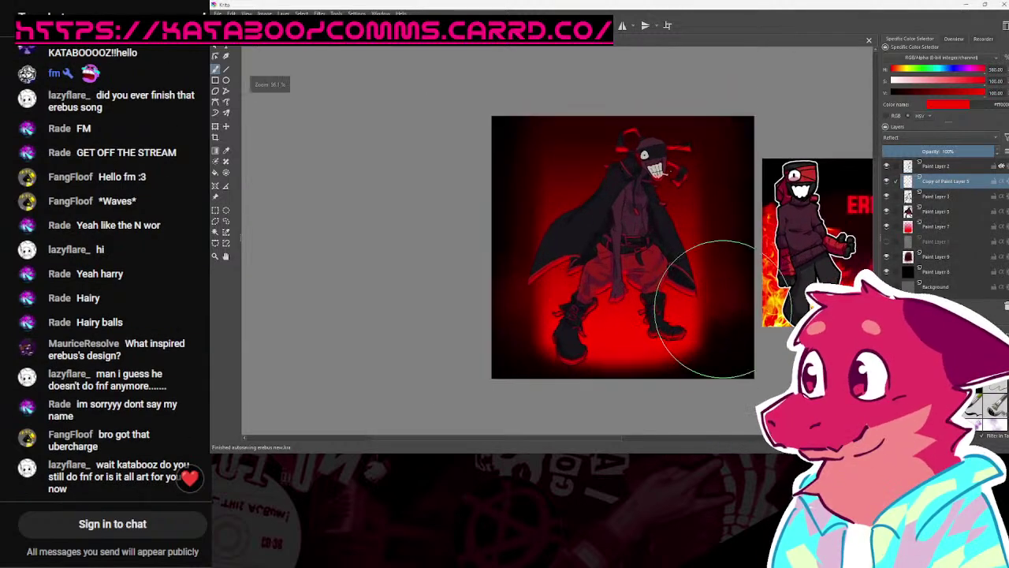
scroll(690, 319, up, 2)
scroll(698, 313, down, 1)
drag(698, 313, 685, 331)
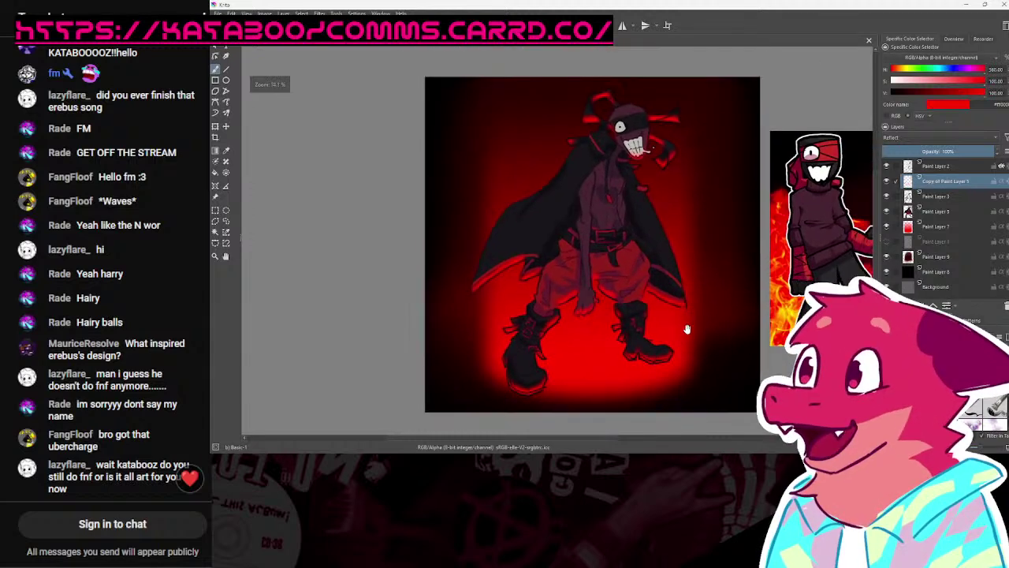
scroll(685, 331, up, 1)
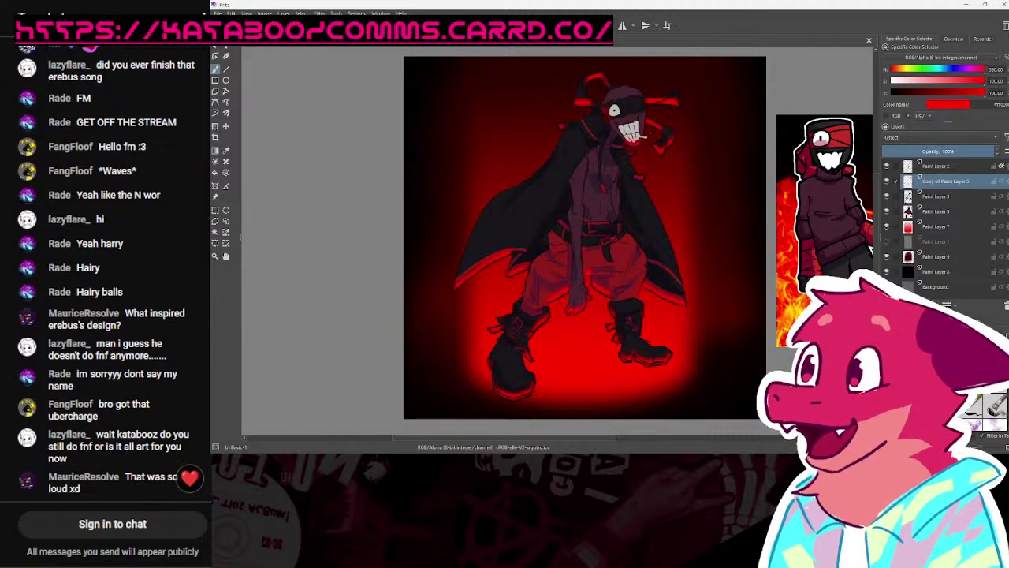
drag(606, 296, 481, 264)
drag(561, 266, 528, 266)
key(bracketleft)
key(bracketleft)
key(bracketleft)
key(bracketleft)
key(bracketleft)
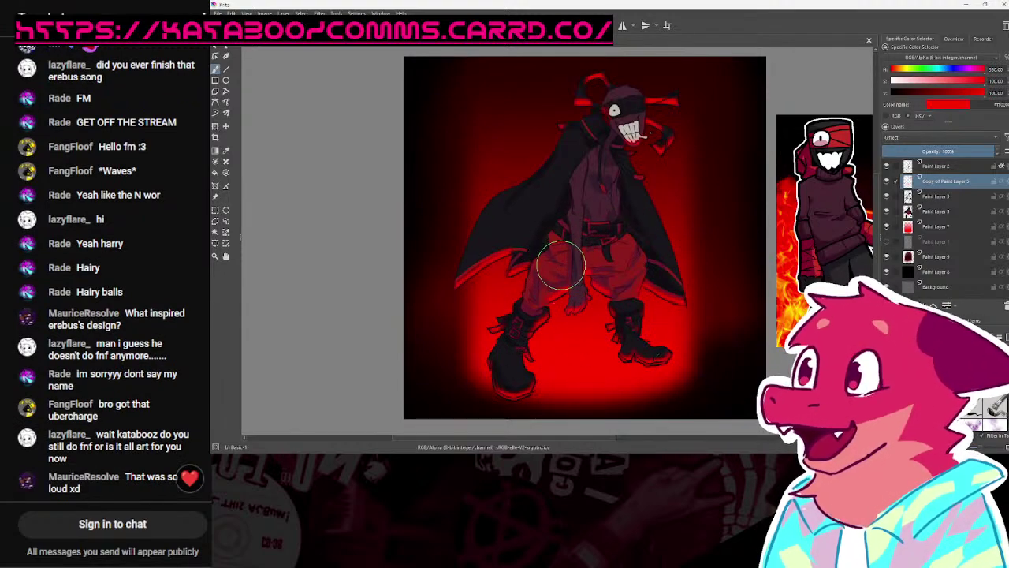
drag(462, 285, 473, 268)
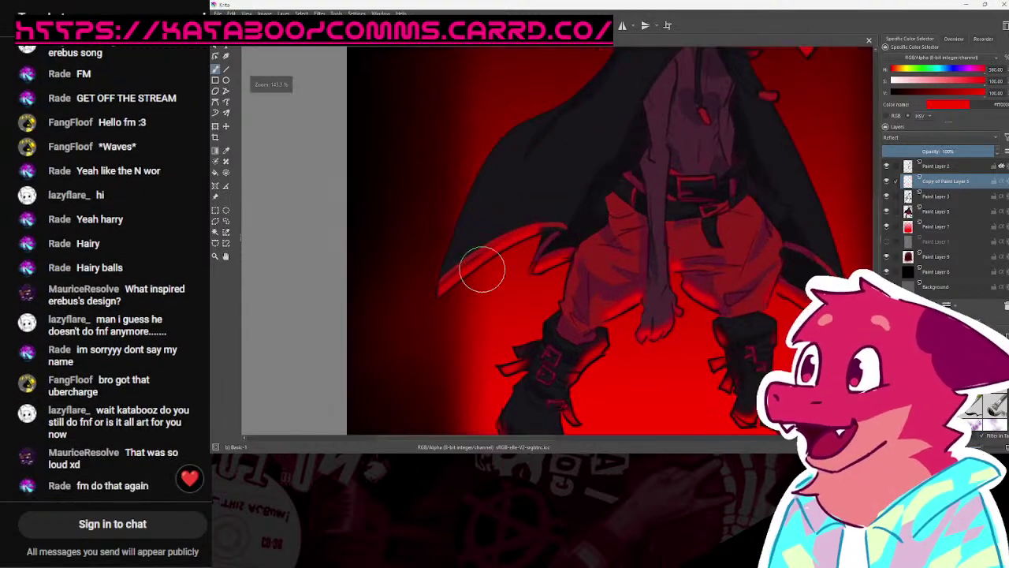
click(921, 168)
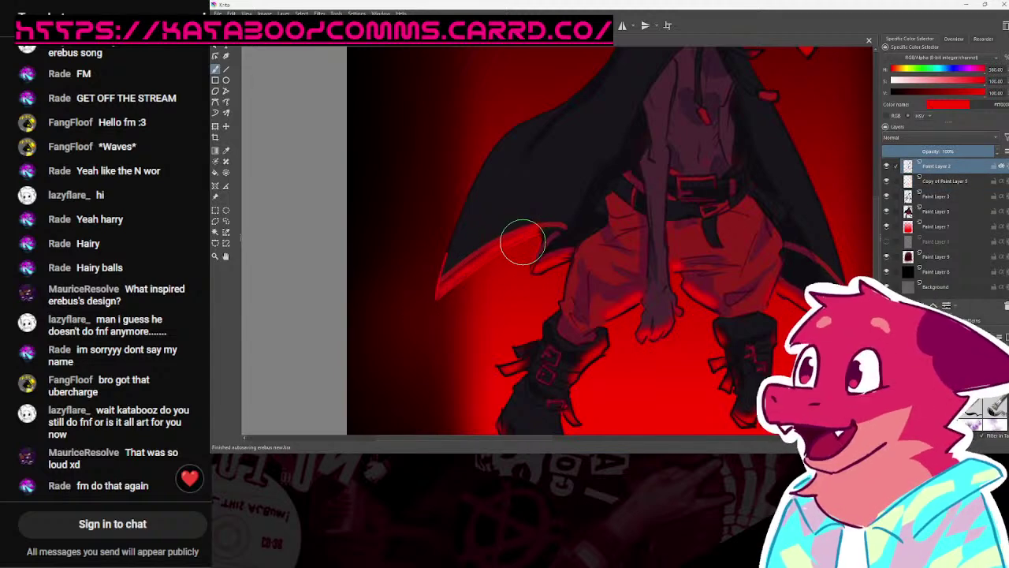
drag(559, 308, 580, 206)
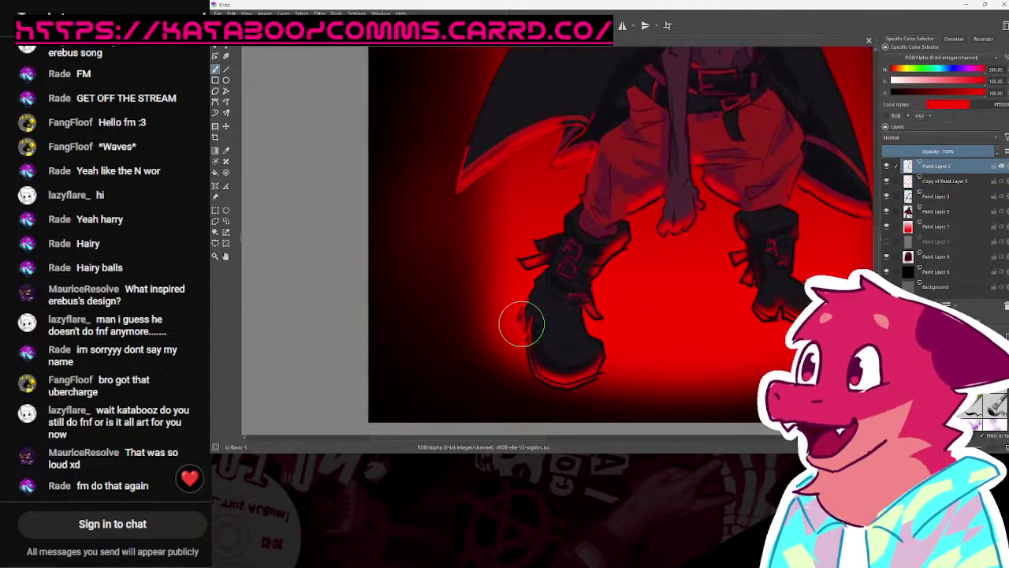
Step: Paint the line art red around the boots and along the outer edge of the cape's other side
drag(522, 319, 594, 379)
drag(837, 258, 684, 271)
drag(588, 324, 639, 332)
mouse_move(626, 265)
mouse_down()
mouse_move(633, 295)
mouse_move(615, 292)
mouse_up()
drag(680, 263, 649, 342)
mouse_move(642, 296)
mouse_down()
mouse_move(691, 306)
mouse_move(662, 166)
mouse_move(645, 239)
mouse_up()
Step: Recolor the line art red around the chin, collar and lower bandana tail
scroll(691, 225, down, 3)
scroll(623, 207, up, 4)
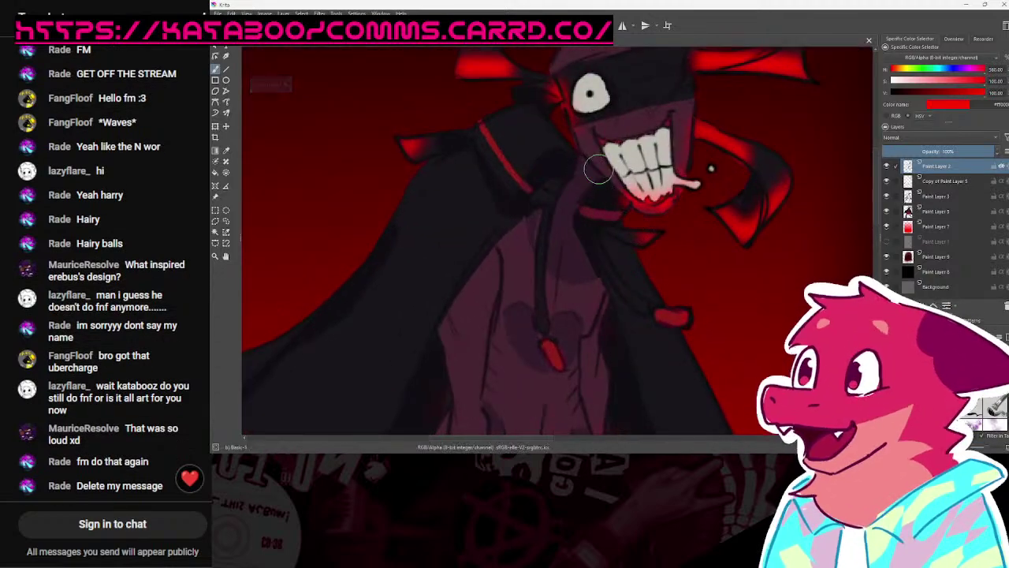
mouse_move(591, 165)
mouse_down()
mouse_move(621, 211)
mouse_move(676, 211)
mouse_move(687, 198)
mouse_move(706, 232)
mouse_up()
scroll(682, 234, down, 4)
scroll(709, 179, up, 3)
drag(708, 230, 714, 202)
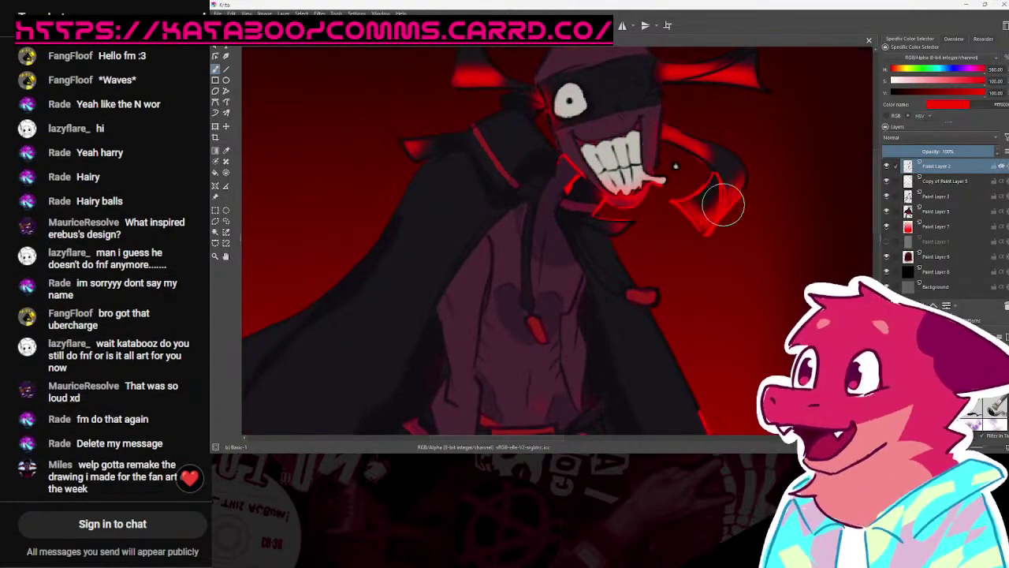
Step: Paint the outlines of the bandana's upper loop and tails red
scroll(716, 207, down, 4)
scroll(744, 201, up, 3)
scroll(788, 131, down, 3)
scroll(747, 132, up, 4)
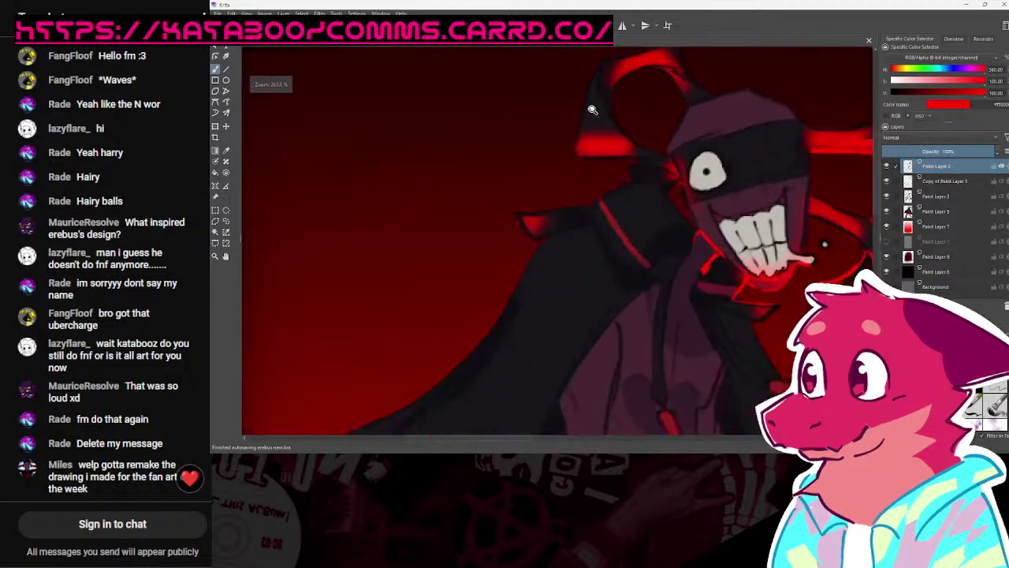
drag(589, 118, 603, 61)
Step: Recolor the line art of the cape's folded hem and the hanging hand red
scroll(623, 96, down, 3)
scroll(596, 197, up, 5)
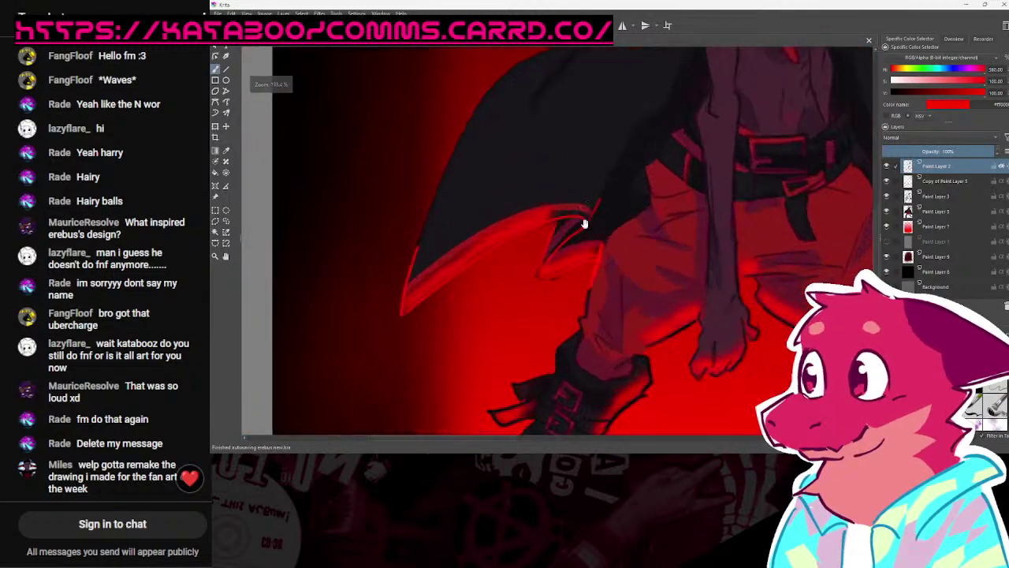
scroll(694, 284, down, 6)
scroll(728, 296, up, 5)
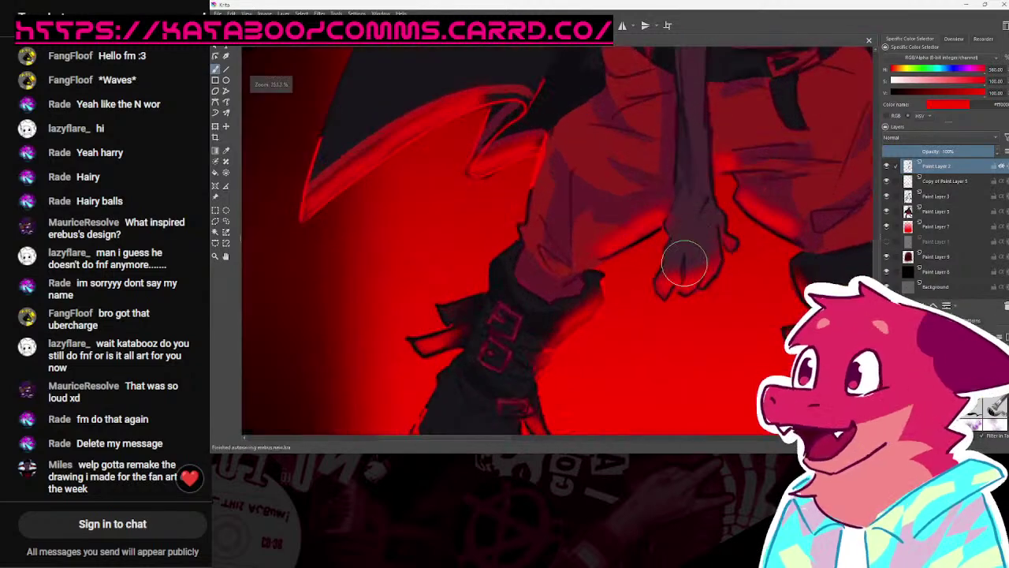
Step: Paint the outline of the hanging belt strap red
scroll(691, 241, down, 6)
scroll(663, 253, up, 1)
scroll(663, 252, up, 5)
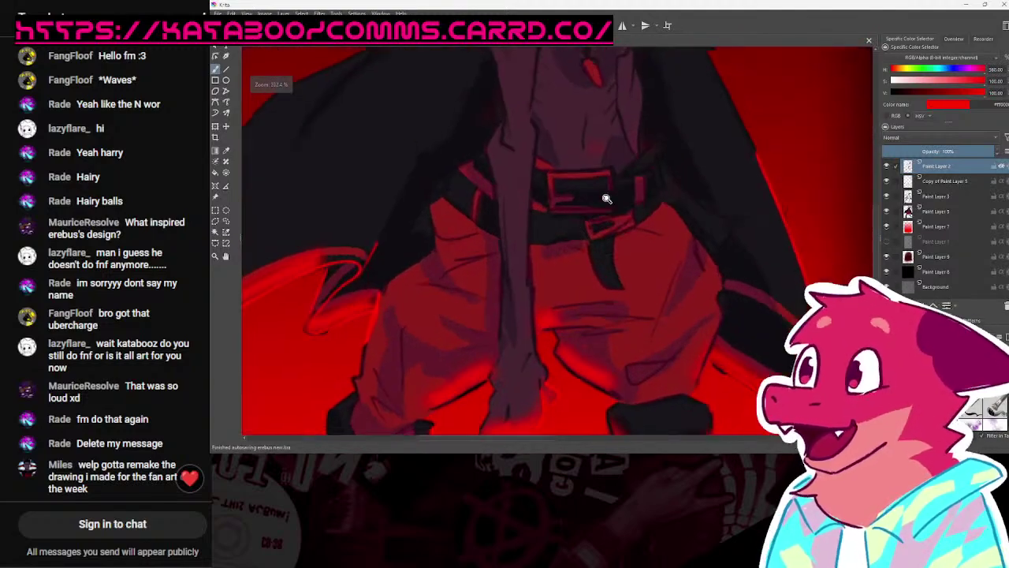
scroll(685, 288, down, 6)
Step: Recolor the abdomen line and the trouser fold lines red
scroll(619, 150, up, 5)
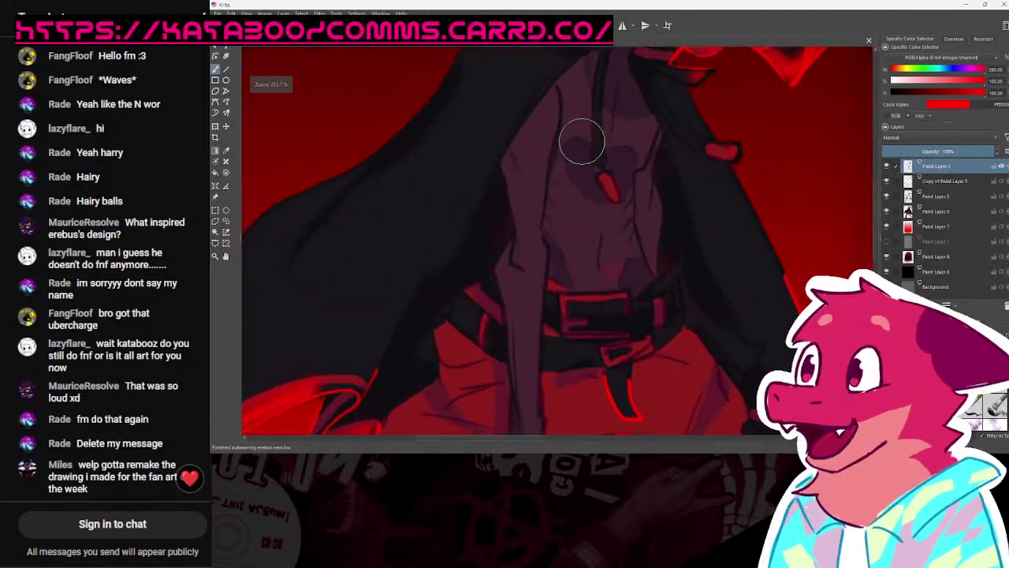
scroll(668, 151, down, 4)
scroll(636, 212, up, 6)
scroll(647, 155, down, 5)
scroll(621, 198, up, 5)
scroll(645, 154, down, 5)
scroll(599, 244, up, 5)
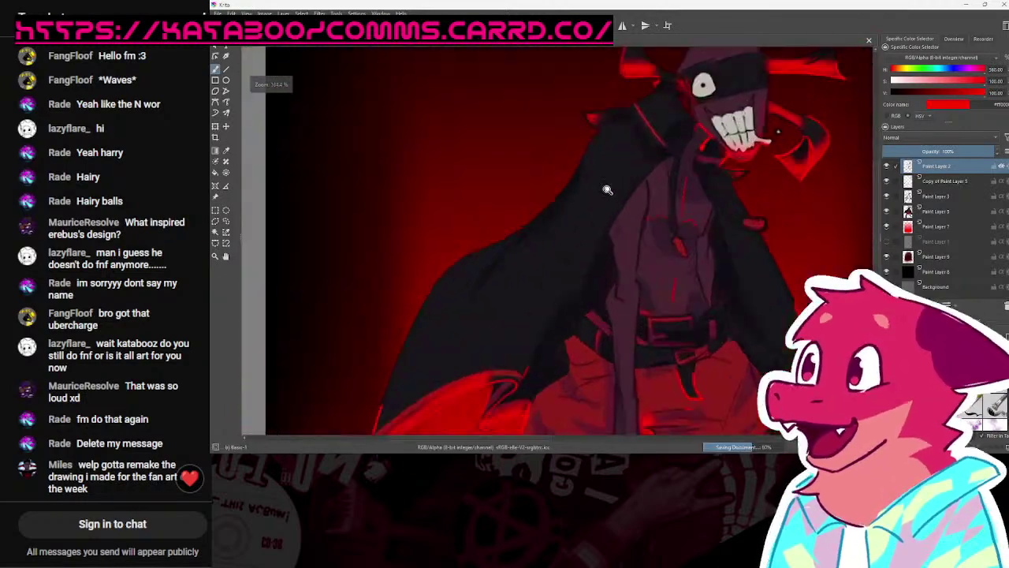
Step: Paint the chest and neck lines and the cape's inner edge beside the arm red
mouse_move(580, 295)
mouse_down()
mouse_move(652, 162)
mouse_move(677, 143)
mouse_up()
drag(754, 212, 633, 203)
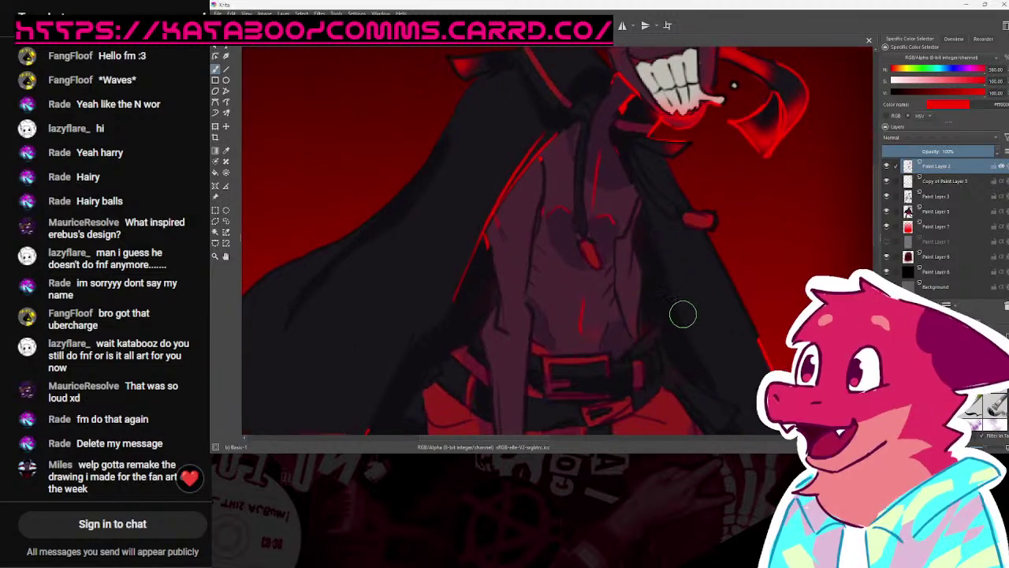
scroll(658, 249, down, 5)
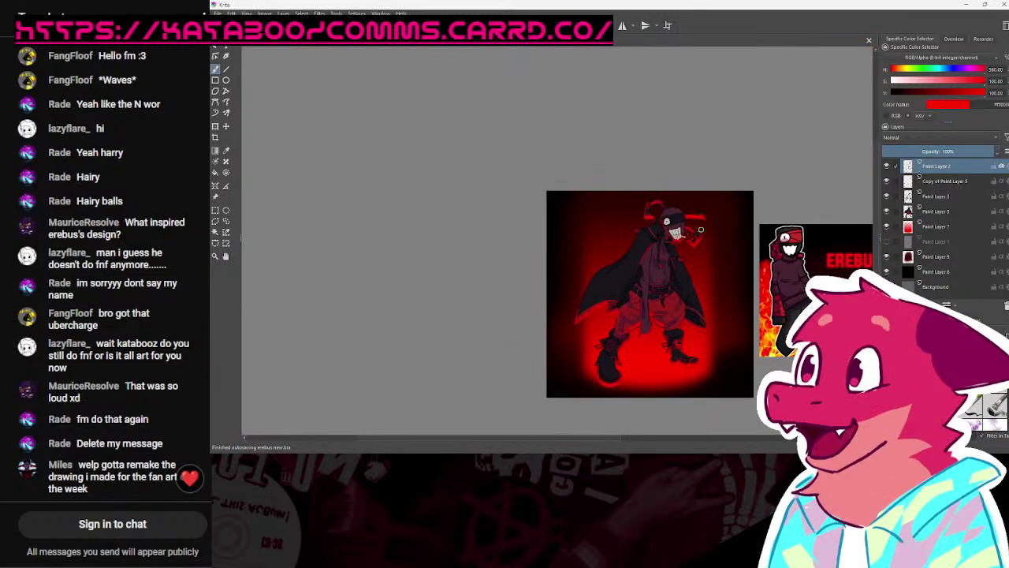
scroll(689, 199, up, 5)
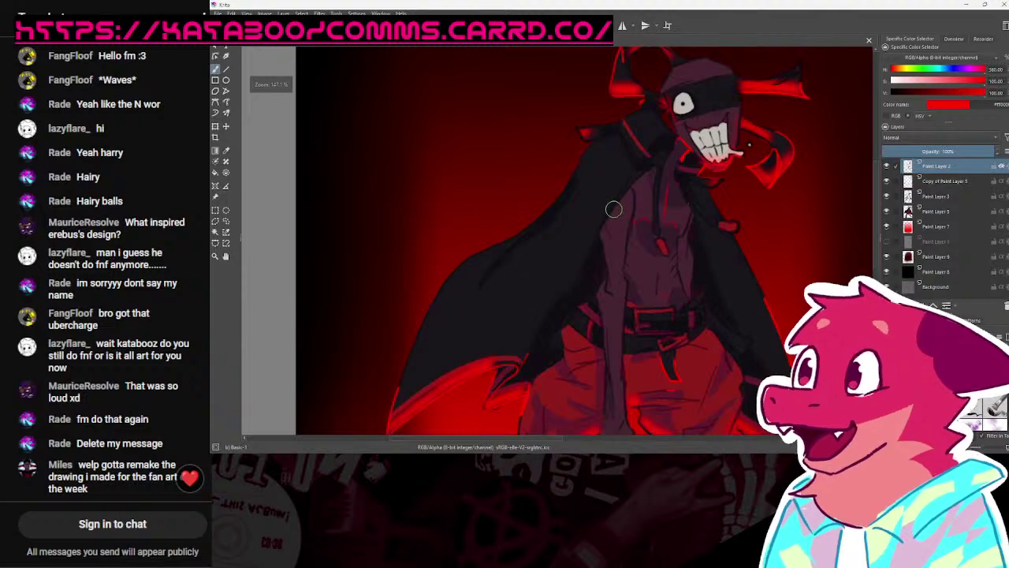
Step: Paint the cape's inner edge line on the far side of the torso red, down towards the belt
scroll(633, 325, down, 5)
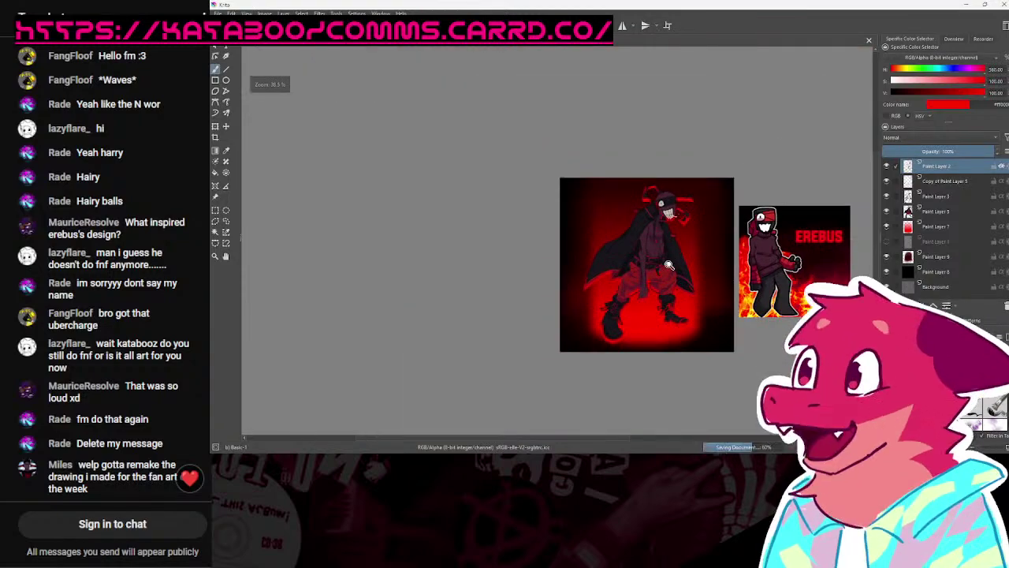
scroll(672, 258, up, 4)
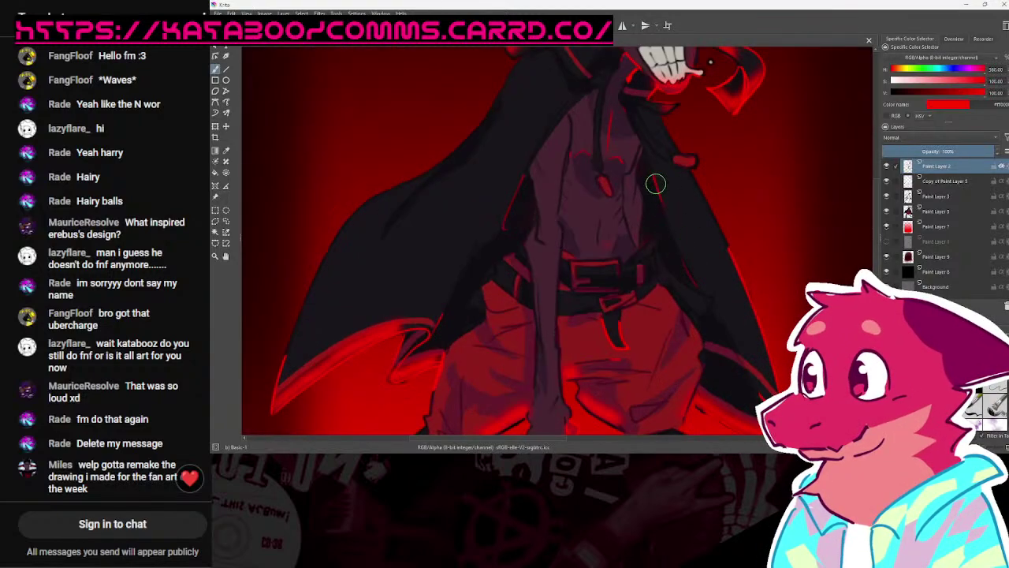
scroll(655, 186, down, 4)
scroll(677, 228, up, 7)
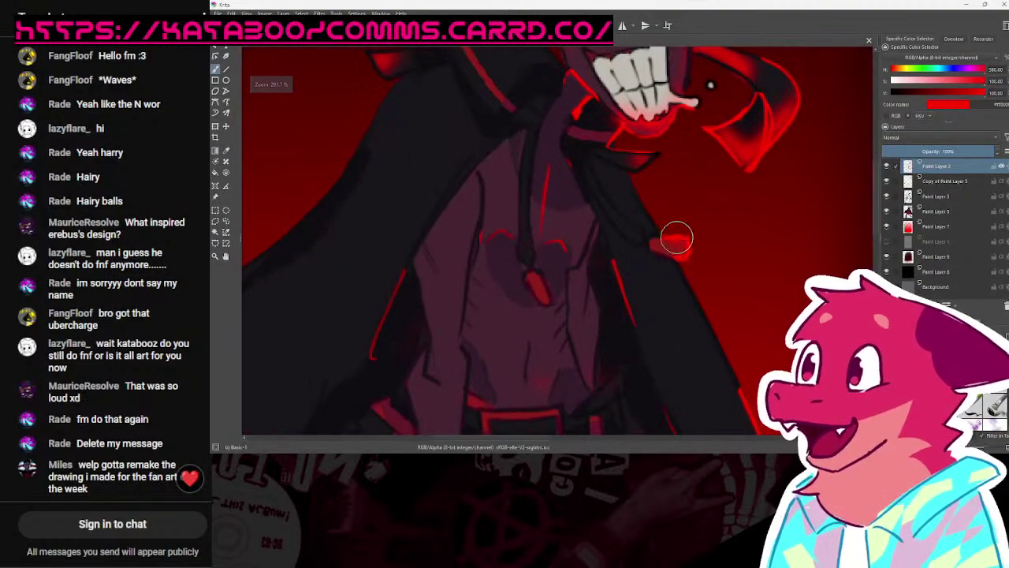
Step: Add bright red strokes to the small ribbon on the cape's chest edge and to the pointed tip behind the collar
scroll(681, 246, down, 5)
scroll(692, 261, up, 5)
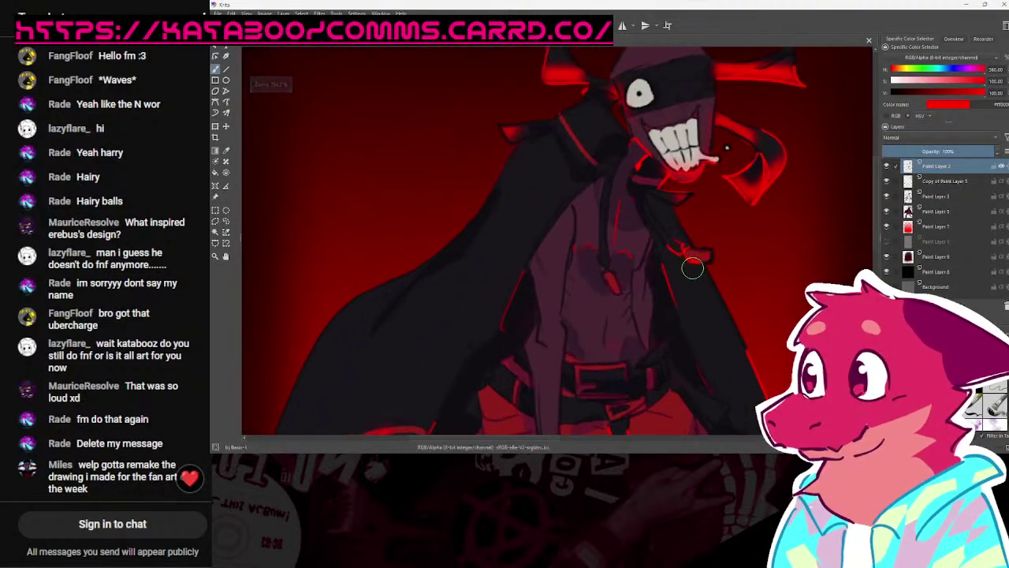
scroll(692, 269, down, 5)
scroll(709, 272, up, 6)
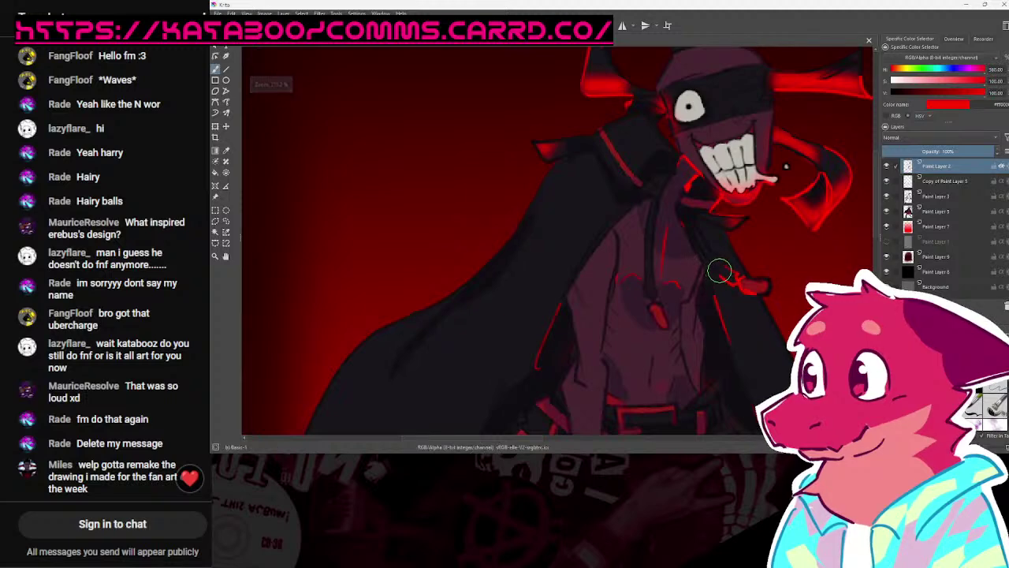
scroll(714, 268, down, 5)
scroll(630, 268, up, 6)
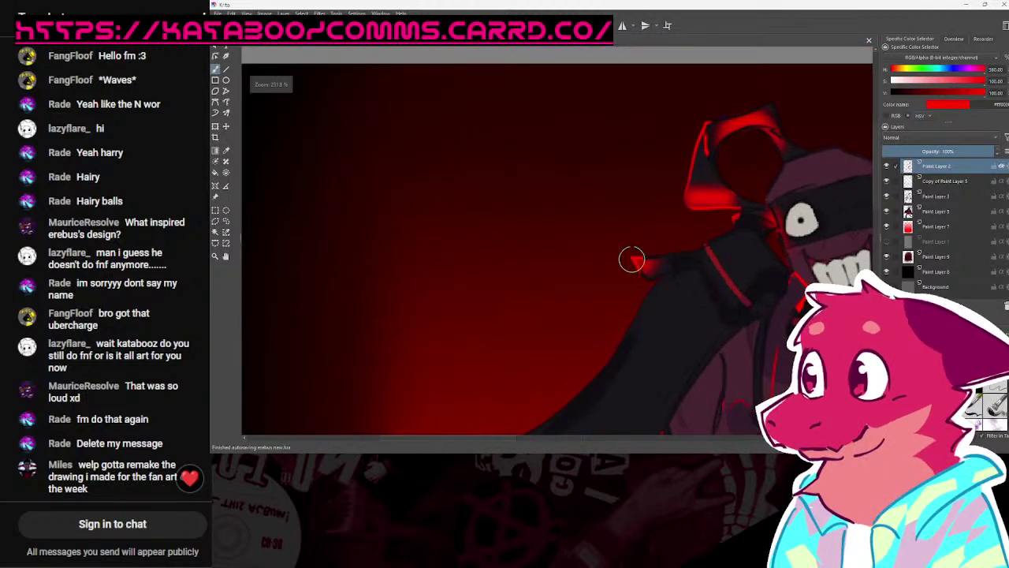
Step: Lower the opacity of the red glow on Paint Layer 7 to 83%
scroll(631, 264, down, 5)
scroll(686, 233, up, 2)
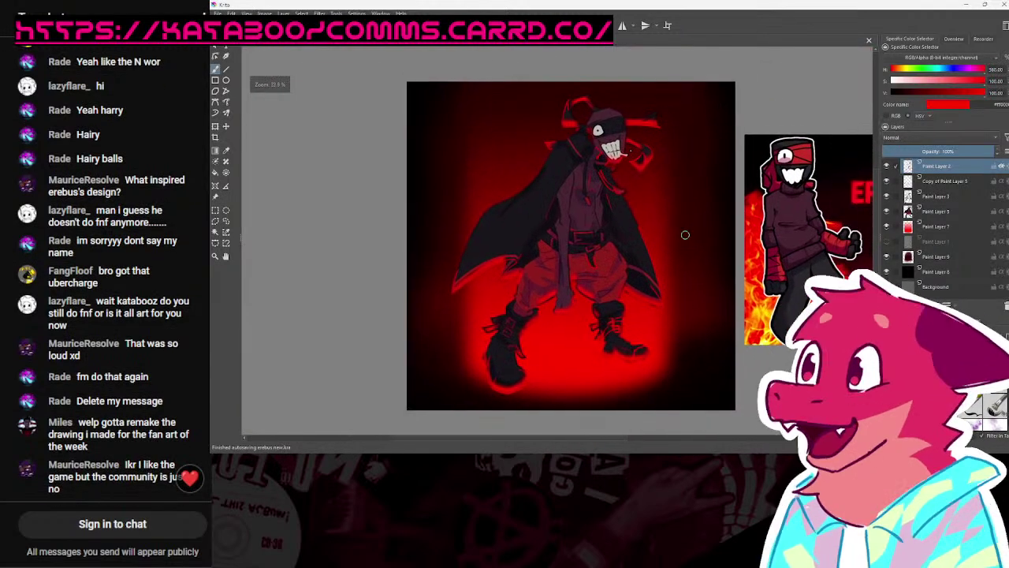
drag(698, 228, 701, 229)
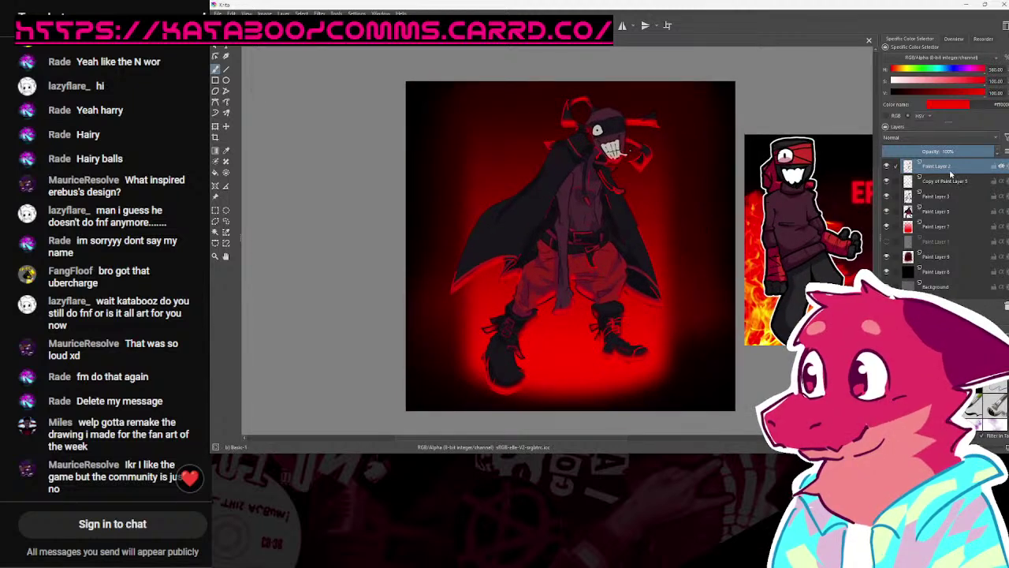
scroll(703, 228, down, 3)
scroll(703, 228, up, 4)
scroll(703, 228, down, 1)
drag(703, 228, 705, 233)
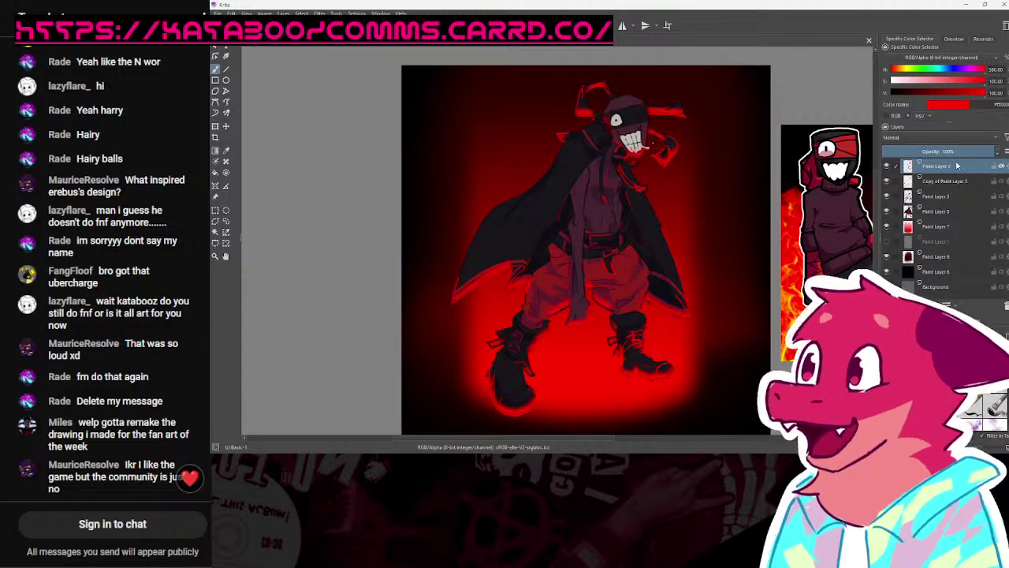
mouse_move(957, 166)
mouse_move(927, 190)
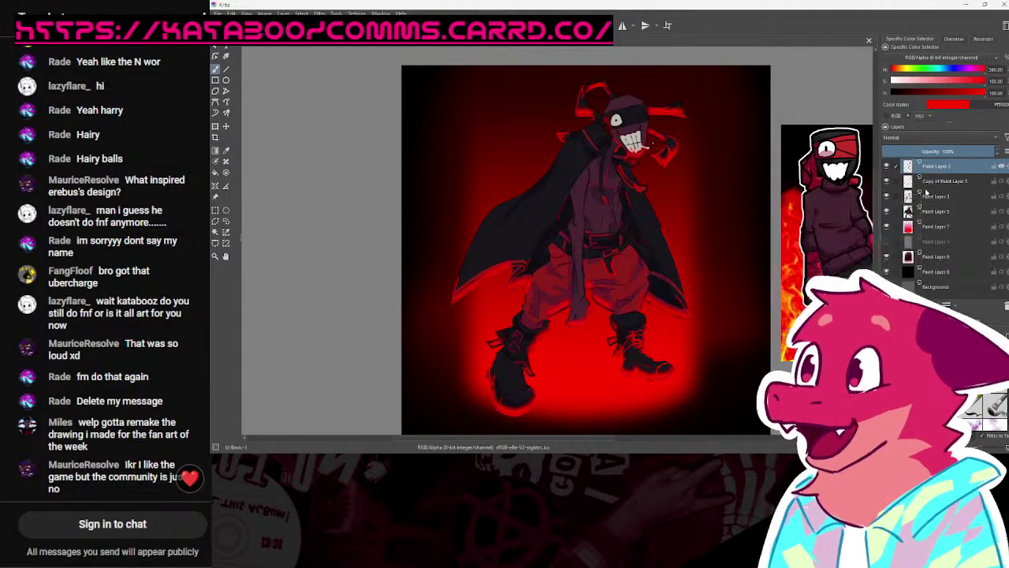
mouse_move(927, 230)
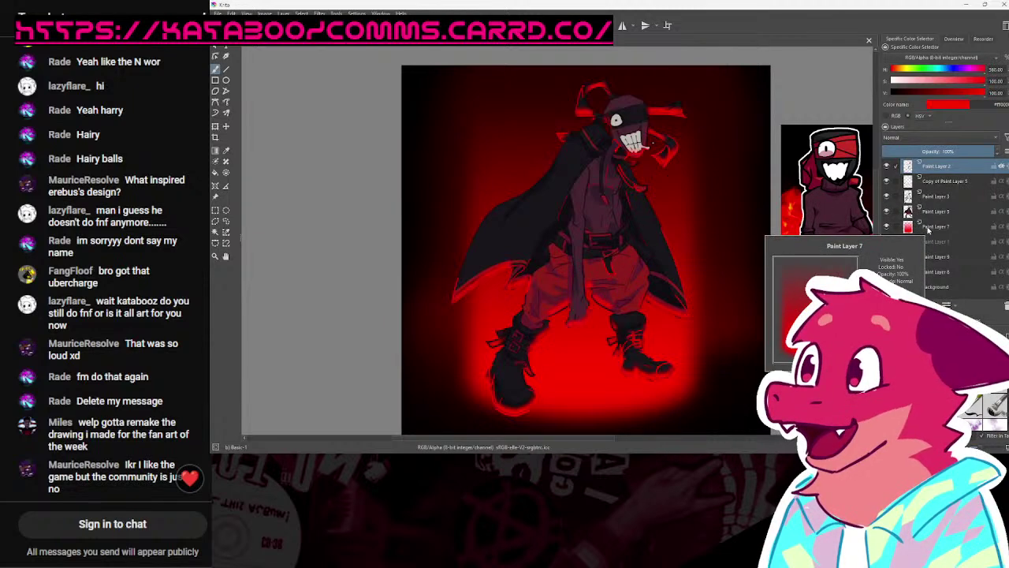
click(929, 228)
click(975, 153)
mouse_move(749, 238)
ctrl+mouse_down()
mouse_move(732, 294)
mouse_move(738, 238)
ctrl+mouse_up()
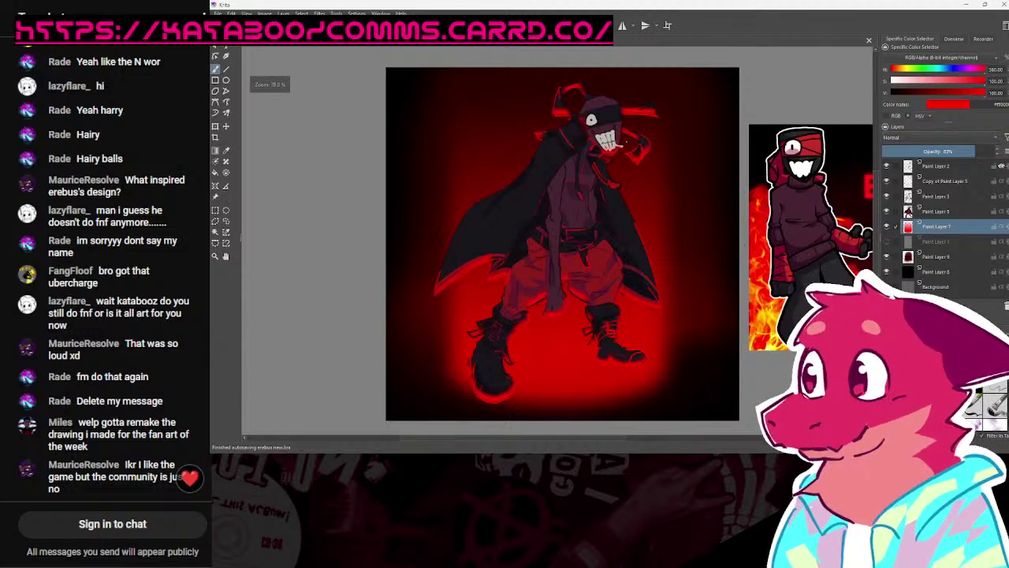
Step: Review the boots and the whole character against the red background glow
click(216, 151)
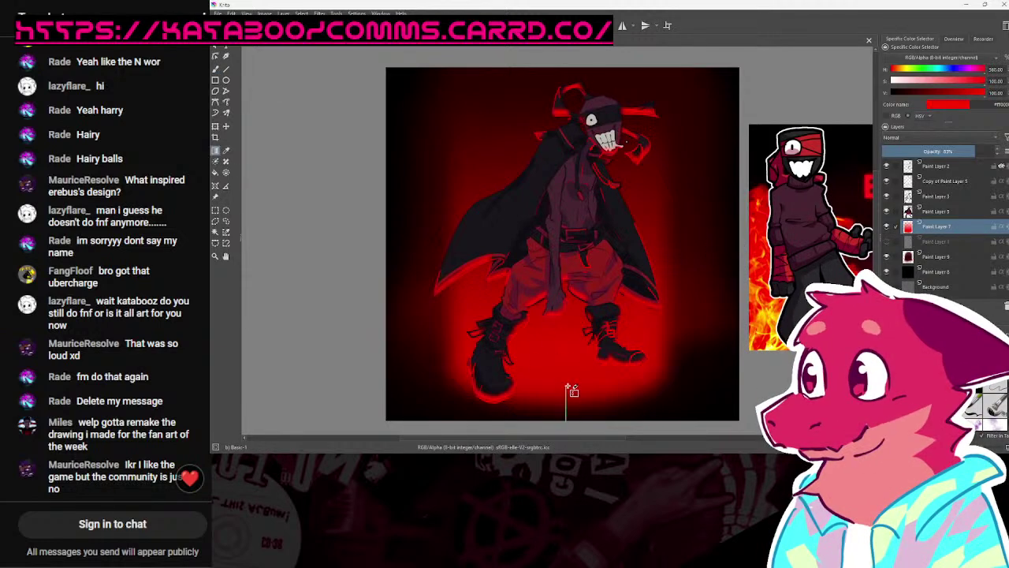
scroll(659, 331, down, 1)
scroll(661, 332, down, 1)
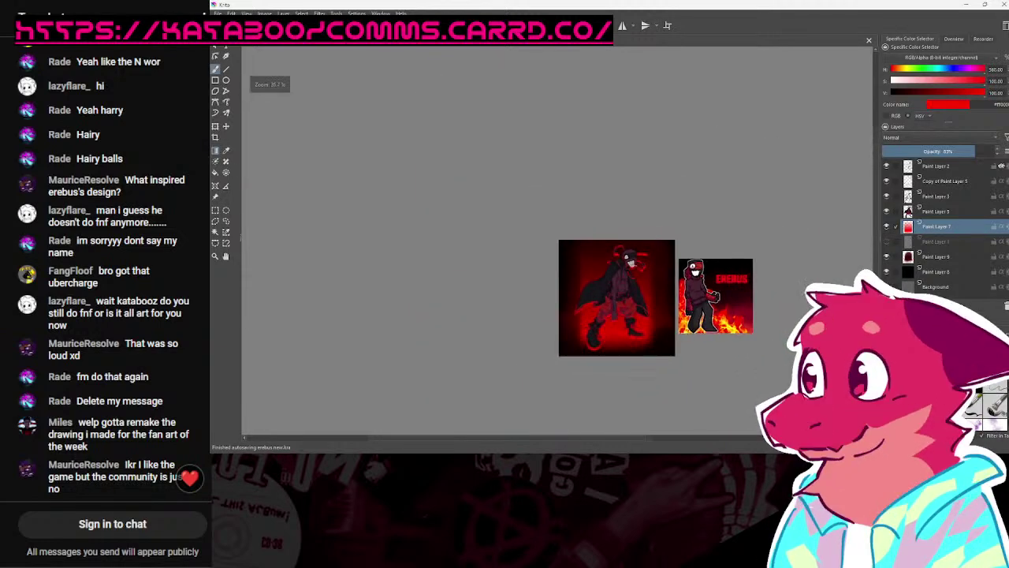
scroll(630, 327, up, 4)
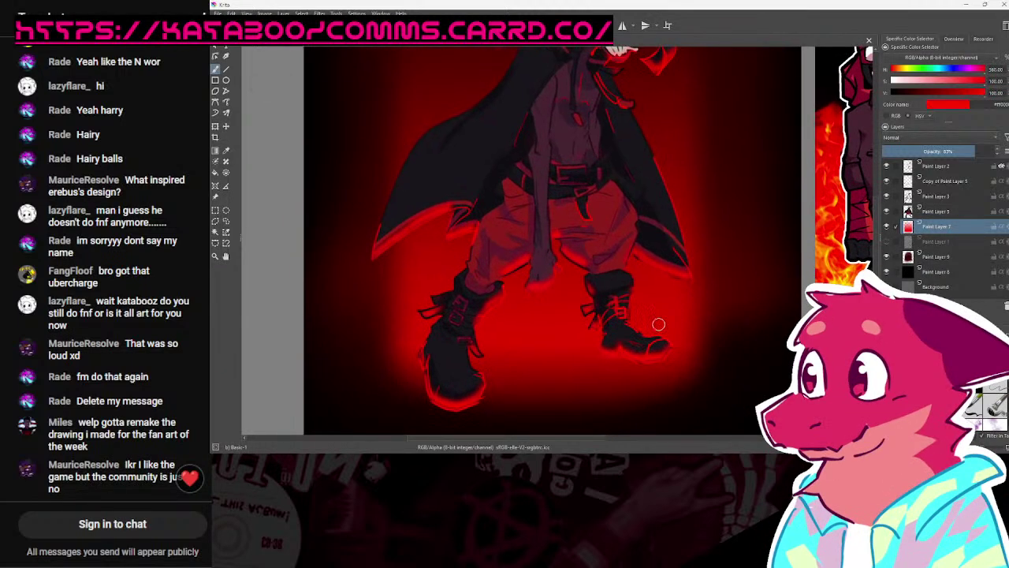
mouse_move(661, 321)
mouse_down()
mouse_move(682, 316)
mouse_move(665, 369)
mouse_move(669, 320)
mouse_up()
scroll(668, 305, down, 3)
scroll(660, 355, up, 1)
scroll(679, 305, down, 1)
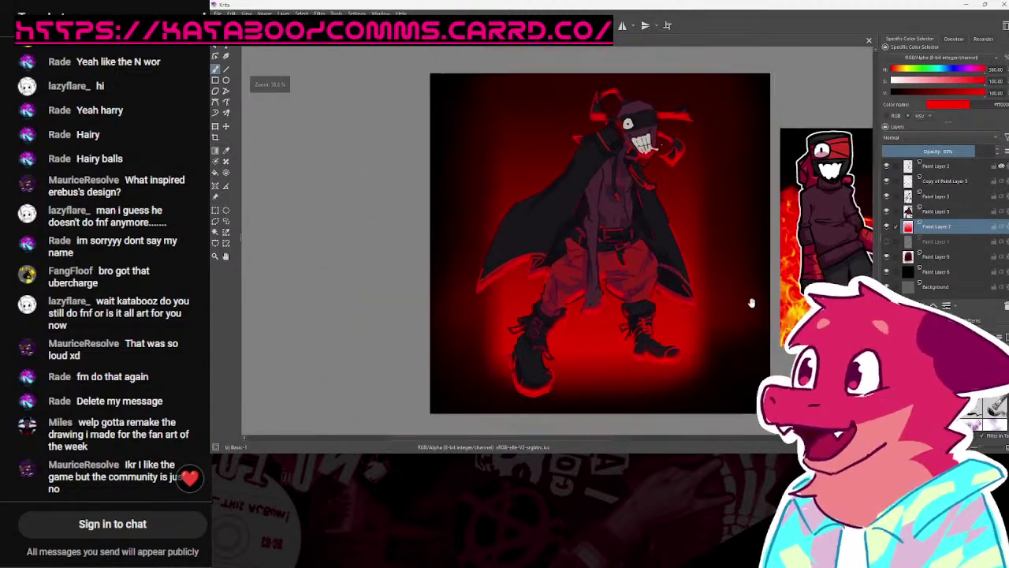
scroll(686, 312, up, 1)
scroll(709, 316, down, 1)
scroll(733, 324, up, 1)
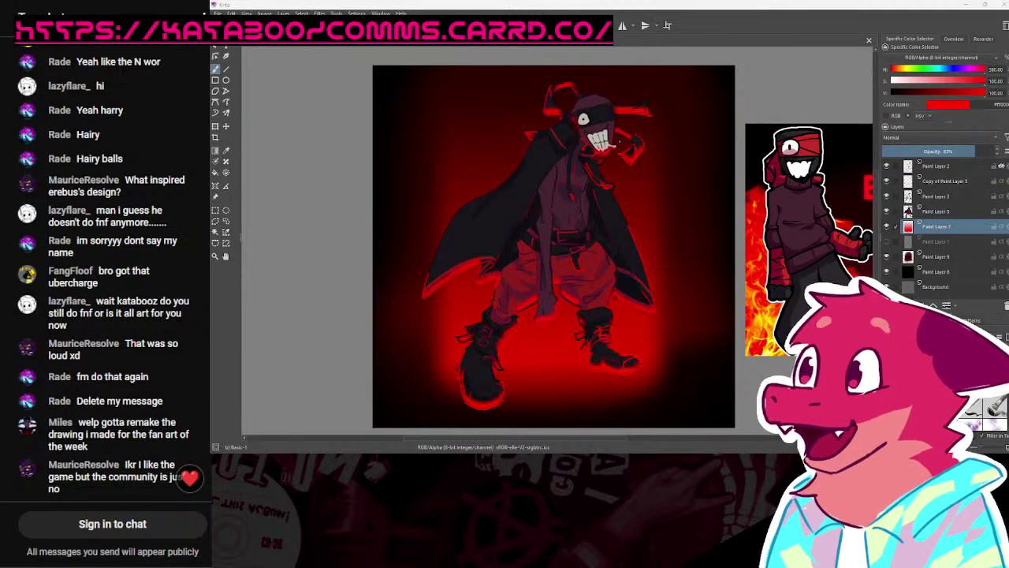
Step: Paste the fire image as a new layer and place it between Paint Layer 5 and Paint Layer 7
key(ctrl+v)
drag(940, 155, 938, 227)
scroll(653, 226, down, 2)
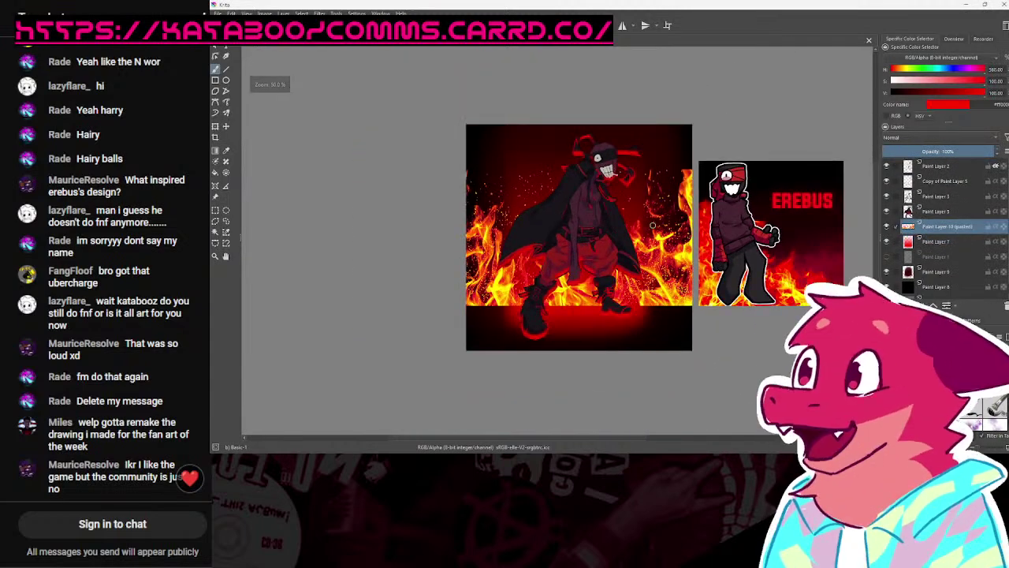
Step: Set the pasted fire layer's blending mode to Overlay
click(906, 138)
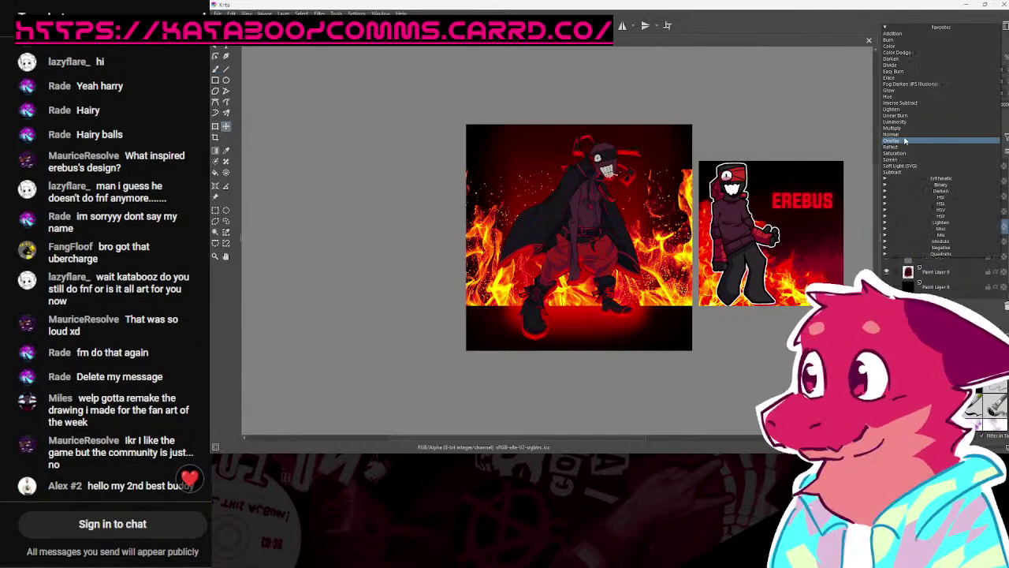
click(905, 145)
drag(732, 245, 731, 240)
scroll(732, 240, up, 1)
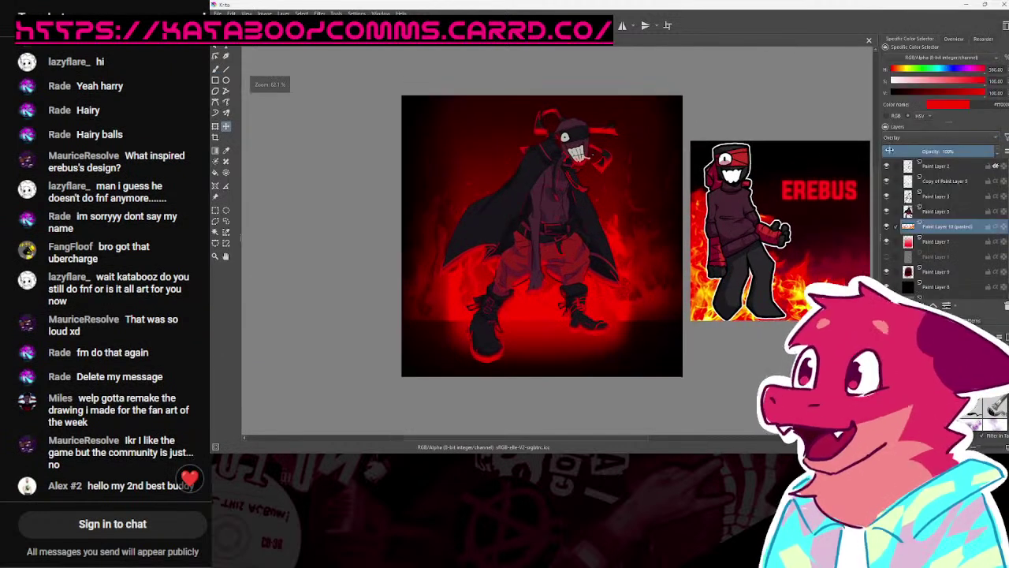
Step: Try other blending modes on the pasted fire layer and choose Subtract
click(930, 137)
click(928, 139)
click(928, 149)
click(930, 137)
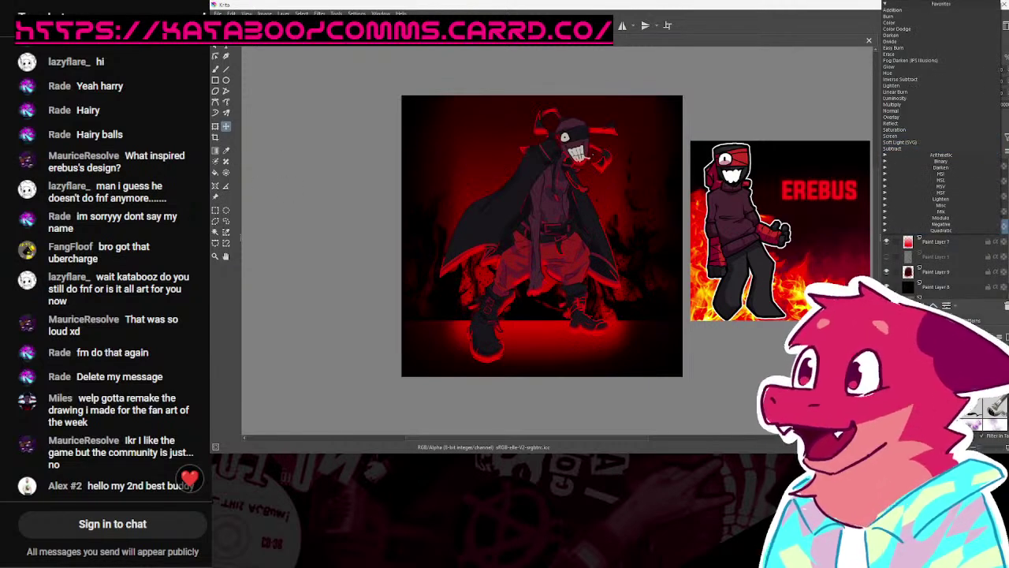
click(667, 344)
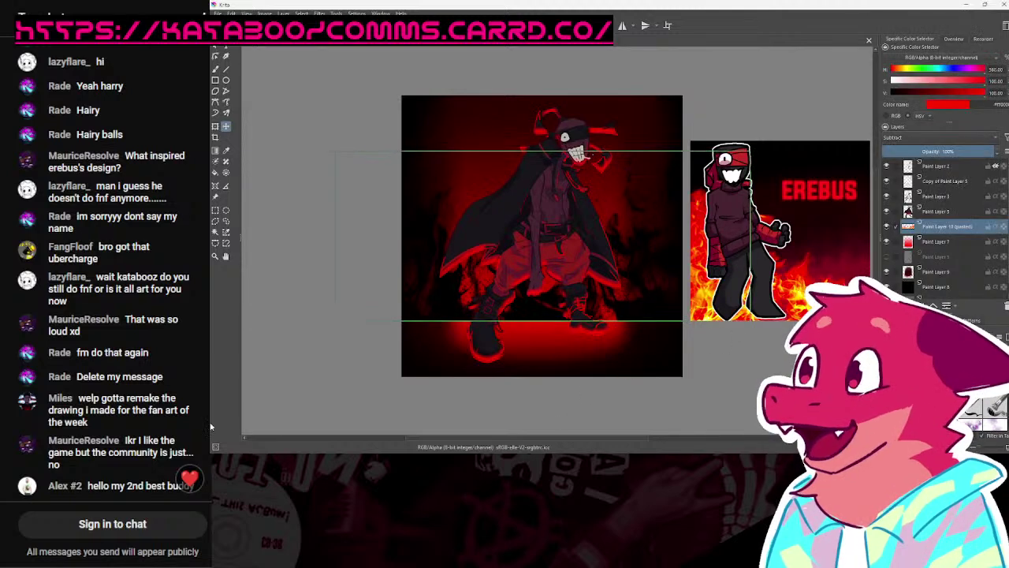
Step: Move the fire layer down so the flames reach the lower edge of the picture
drag(544, 252, 544, 322)
key(b)
mouse_move(644, 224)
mouse_down()
mouse_move(644, 248)
mouse_move(623, 227)
mouse_up()
scroll(530, 344, down, 3)
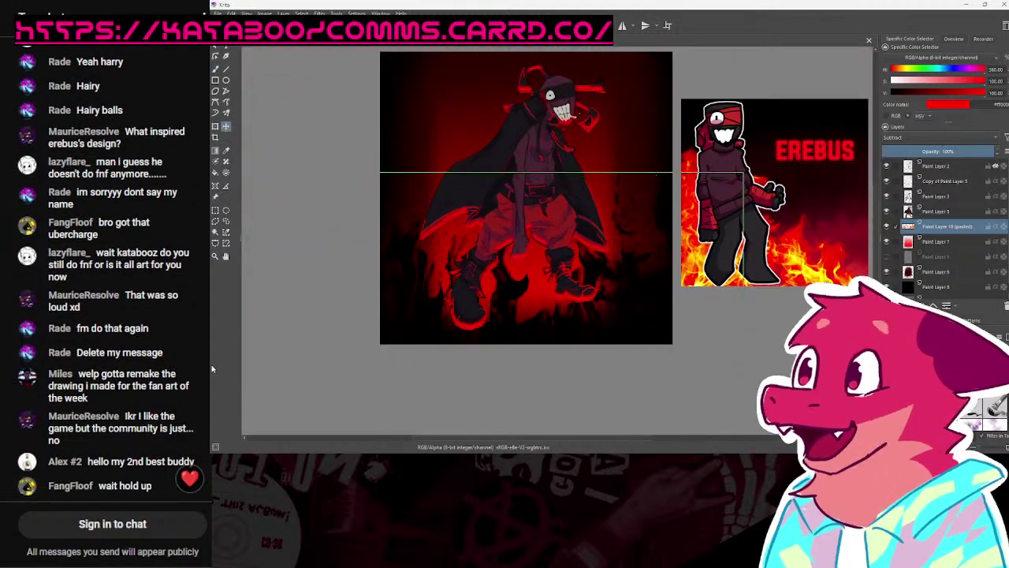
Step: Try to erase the dark flame shapes between the character's boots on the fire layer with the small eraser
scroll(430, 273, up, 5)
key(e)
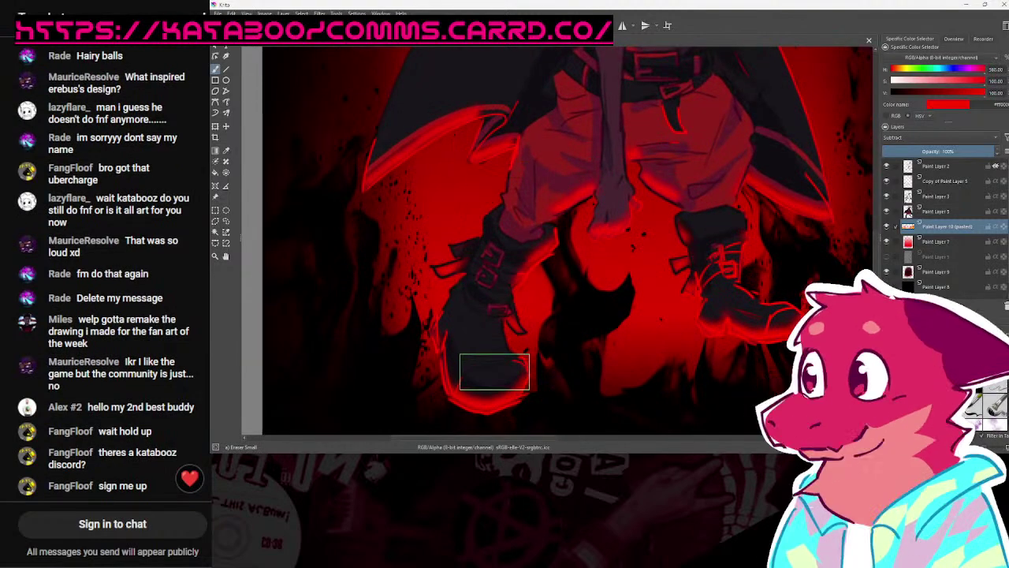
scroll(555, 289, down, 5)
scroll(555, 289, up, 5)
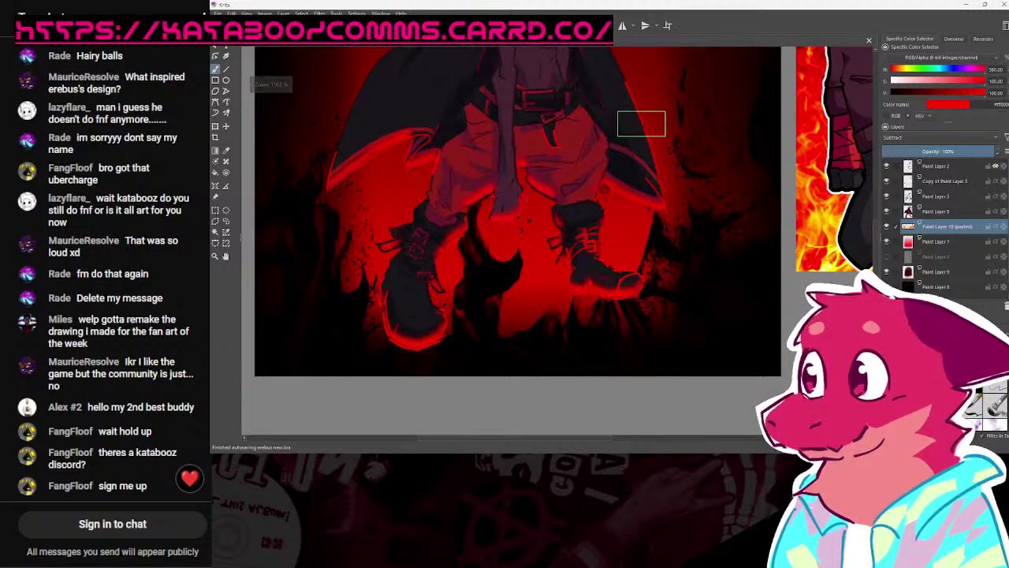
scroll(642, 162, down, 5)
scroll(642, 162, up, 5)
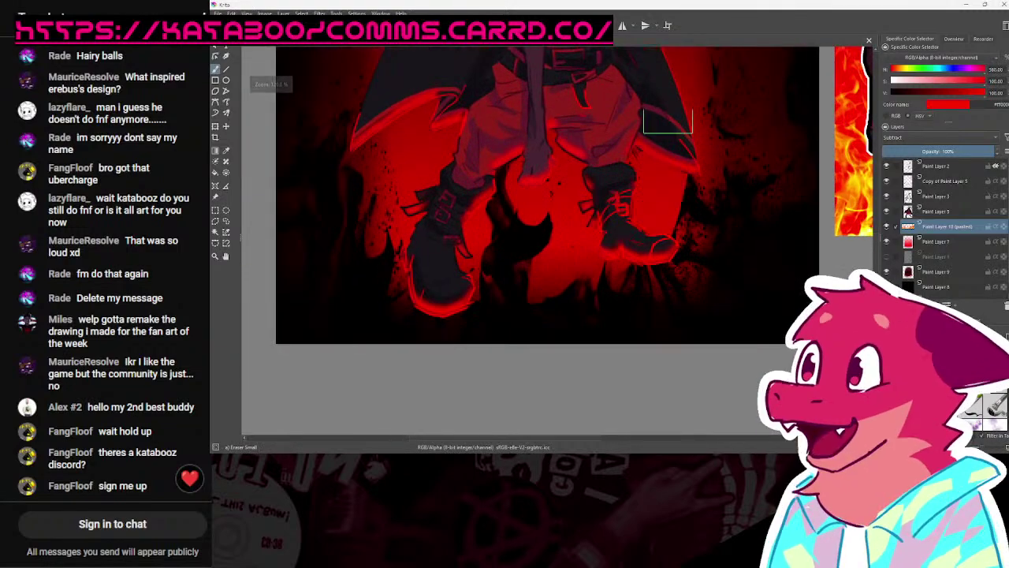
scroll(563, 209, down, 2)
scroll(561, 219, up, 3)
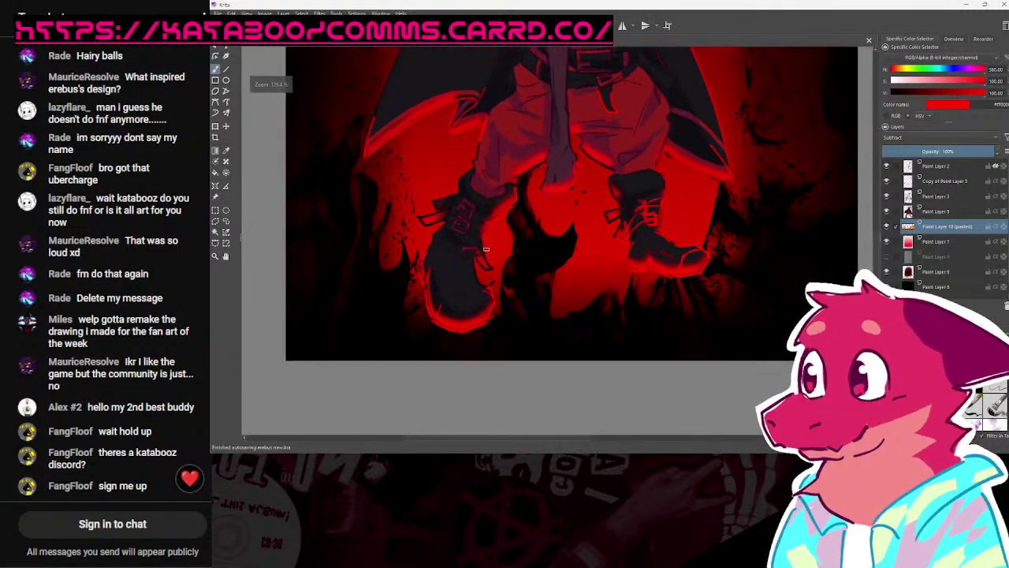
mouse_move(490, 299)
mouse_down()
mouse_move(541, 290)
mouse_move(545, 210)
mouse_move(574, 203)
mouse_move(604, 220)
mouse_up()
scroll(604, 220, down, 5)
scroll(547, 299, up, 5)
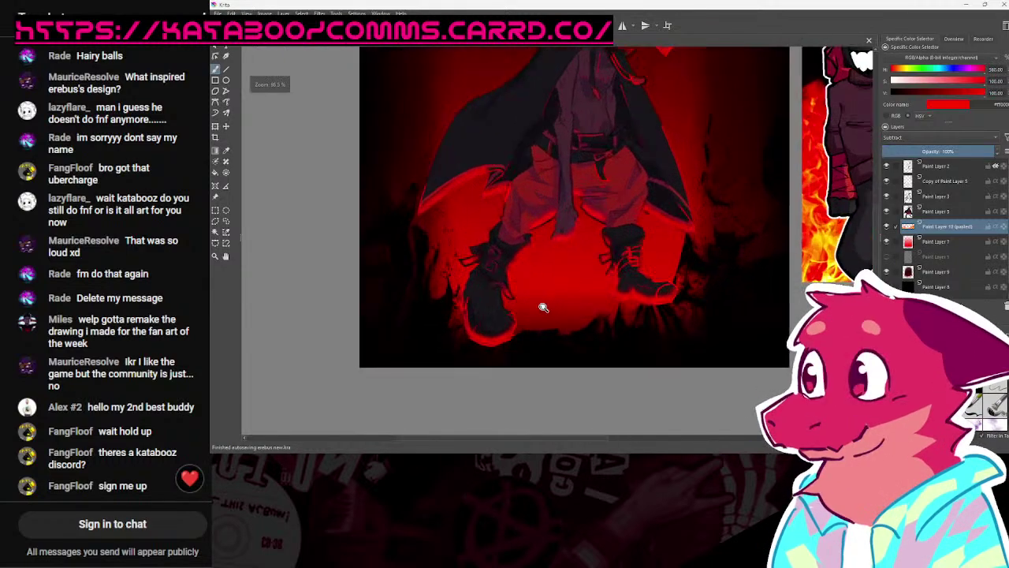
scroll(581, 225, down, 5)
scroll(589, 288, up, 4)
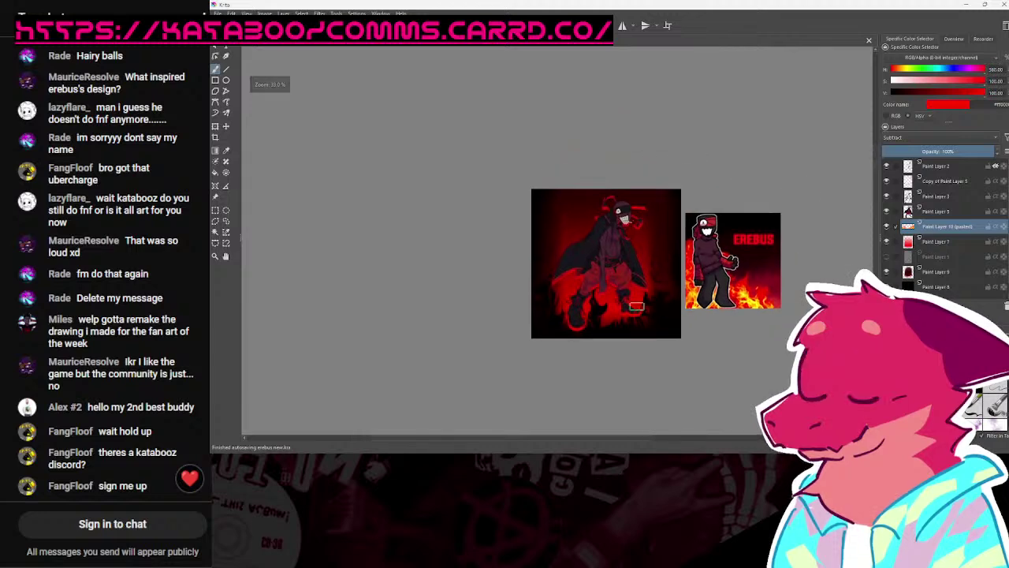
scroll(590, 288, up, 2)
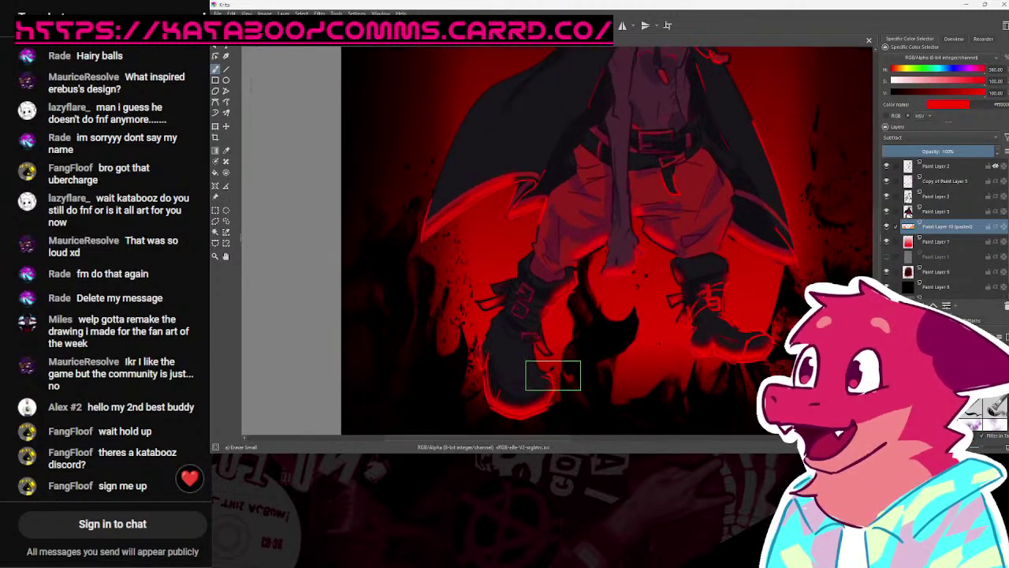
Step: Erase the fire layer's dark shapes between the boots again, starting beside the nearer boot
scroll(657, 324, down, 5)
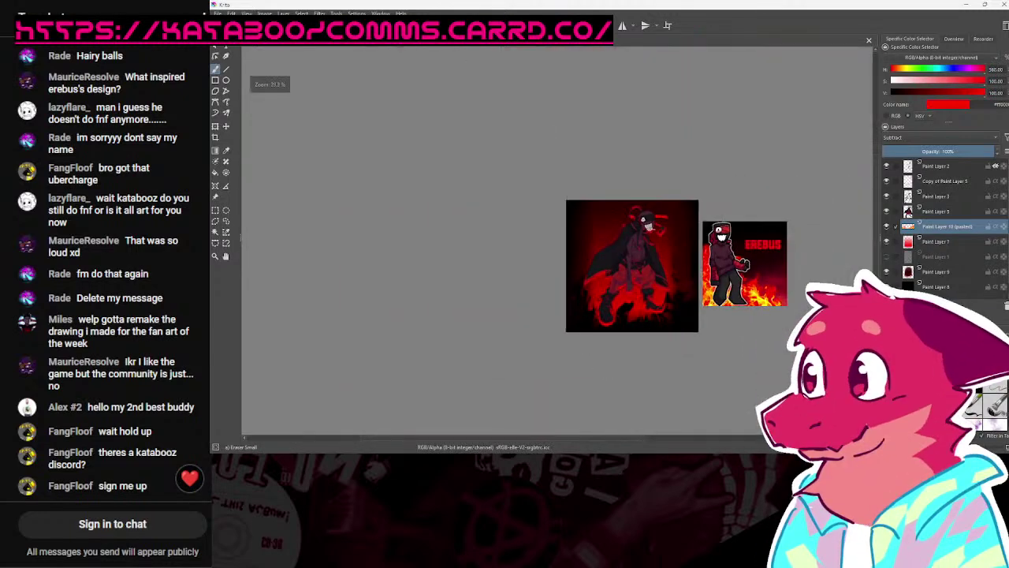
scroll(657, 352, up, 4)
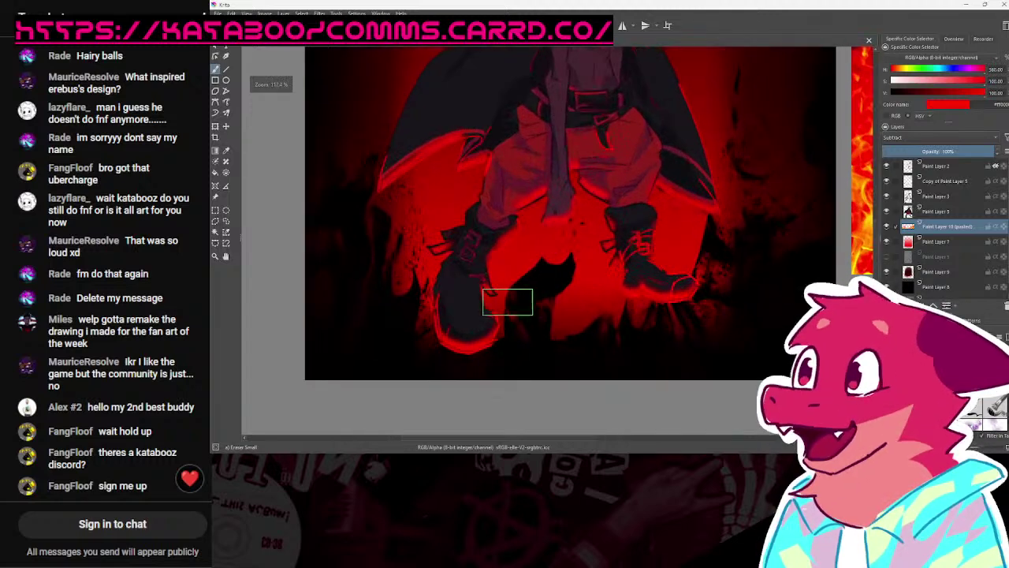
mouse_move(553, 297)
mouse_down()
mouse_move(555, 250)
mouse_move(592, 254)
mouse_move(596, 222)
mouse_move(584, 272)
mouse_move(646, 238)
mouse_move(647, 249)
mouse_move(590, 266)
mouse_up()
scroll(590, 266, up, 5)
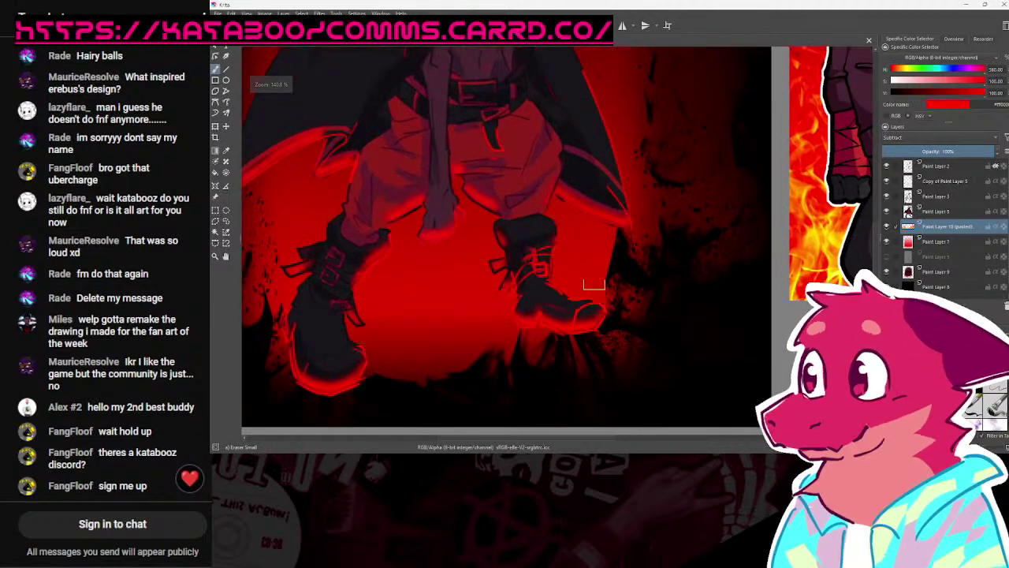
Step: Clear the entire contents of the pasted fire layer
scroll(591, 311, down, 5)
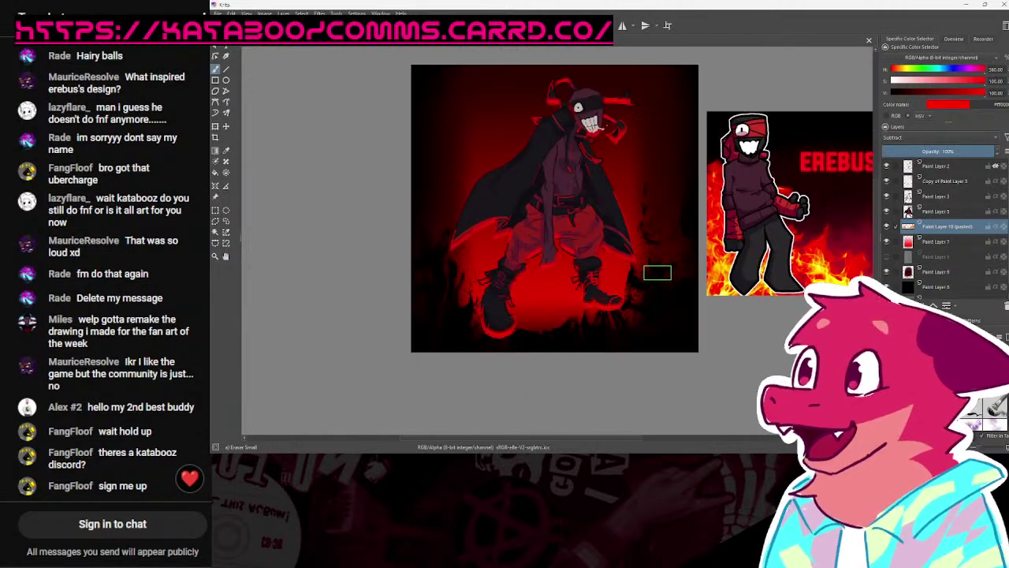
key(Delete)
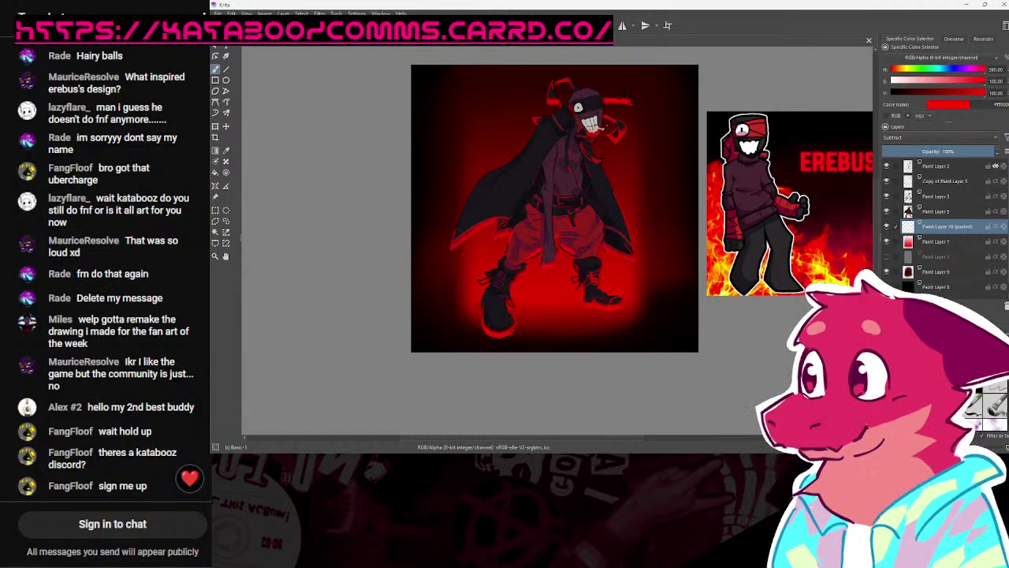
Step: Paste the fire image again as a new layer behind the character and remove the emptied fire layer
drag(618, 274, 601, 306)
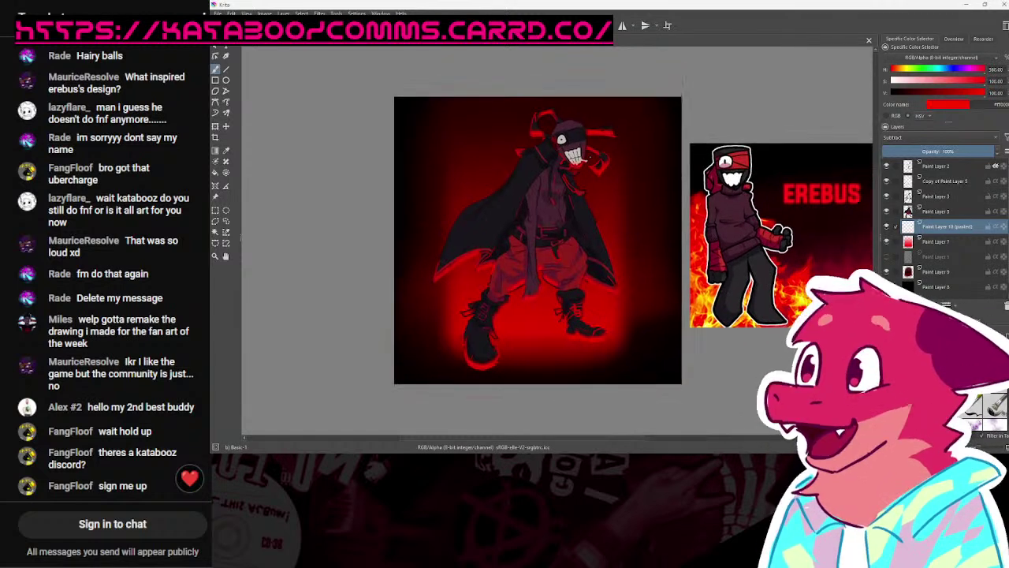
key(ctrl+v)
scroll(601, 306, up, 1)
right_click(954, 246)
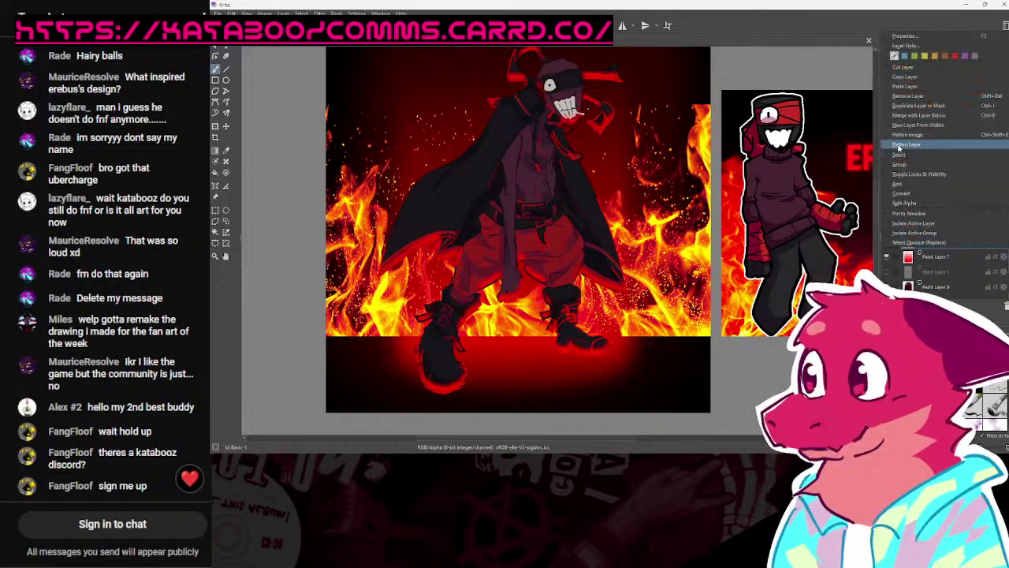
click(898, 98)
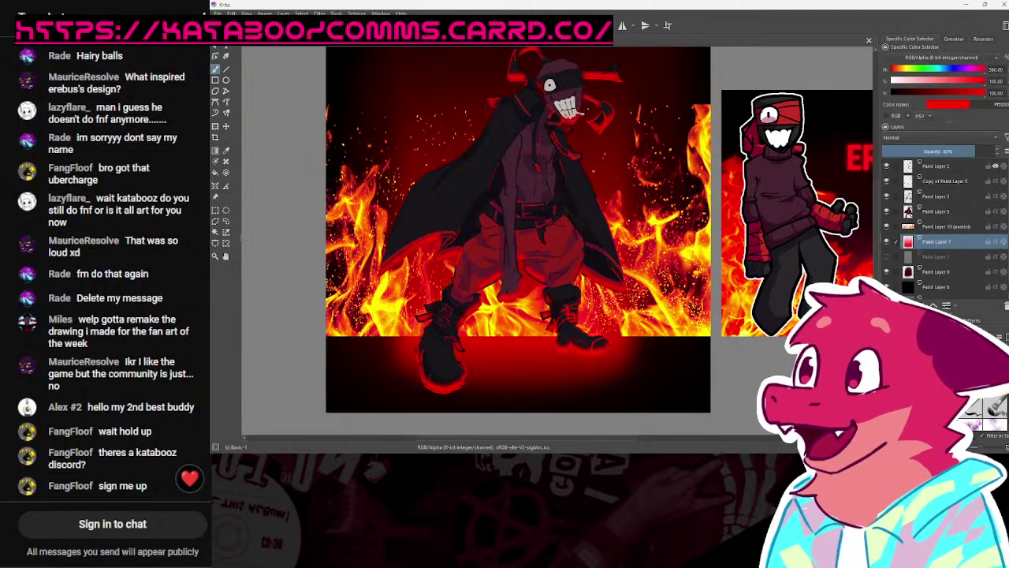
Step: Try the Luminosity blending mode on the red glow layer, Paint Layer 7
drag(382, 335, 385, 339)
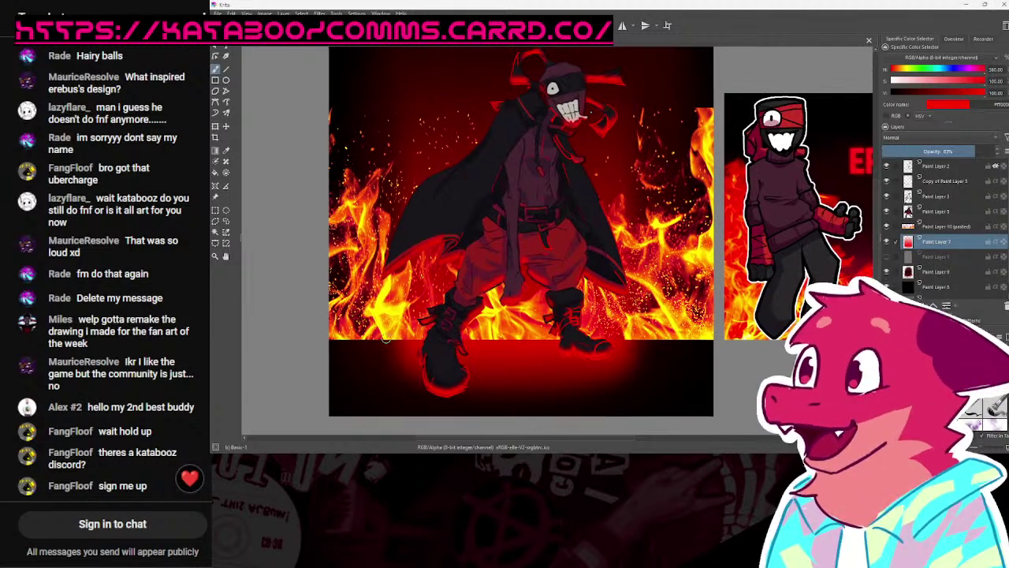
click(905, 138)
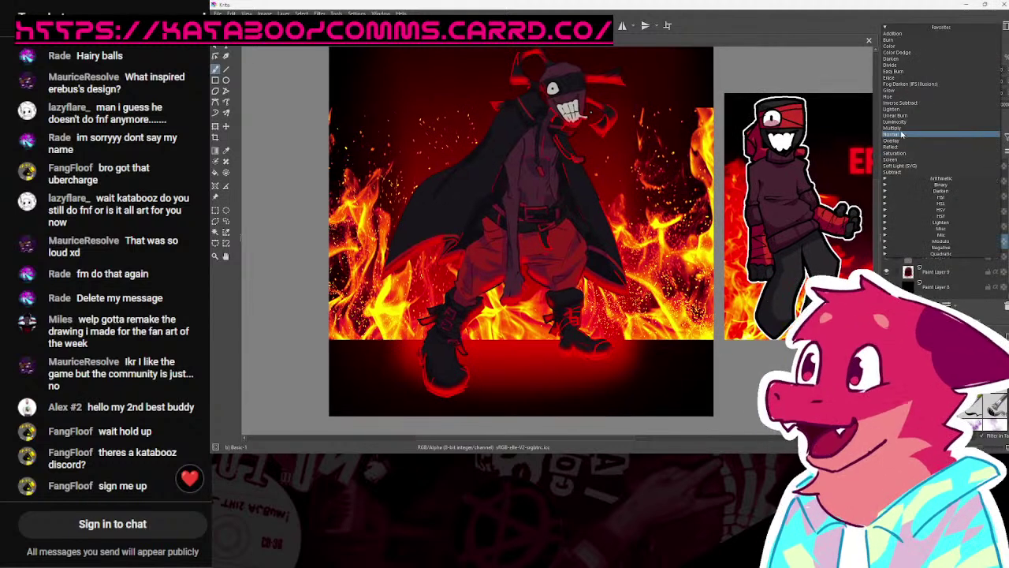
click(904, 120)
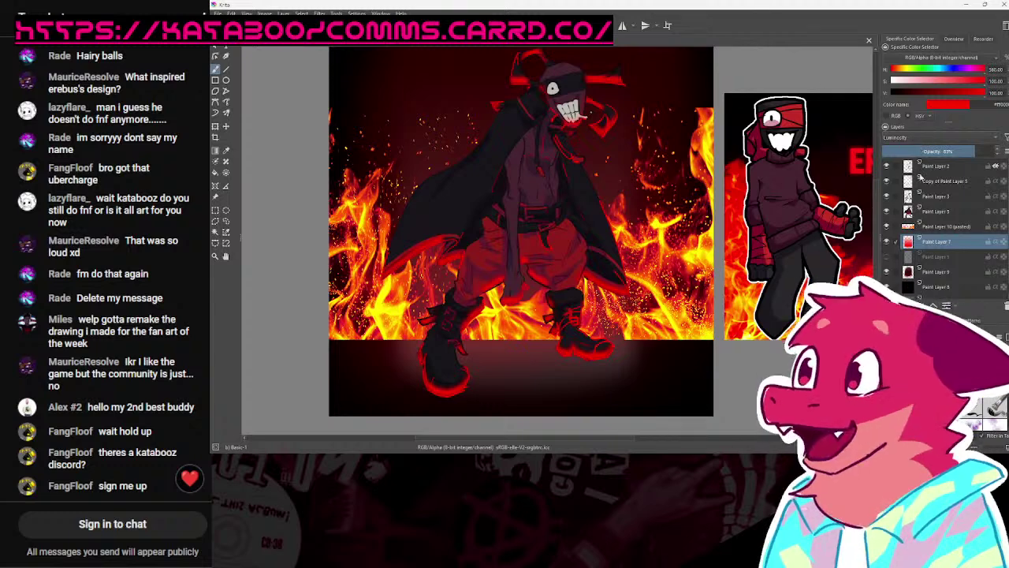
Step: Try several blending modes on the pasted fire layer, including Color and Overlay
click(931, 227)
click(905, 138)
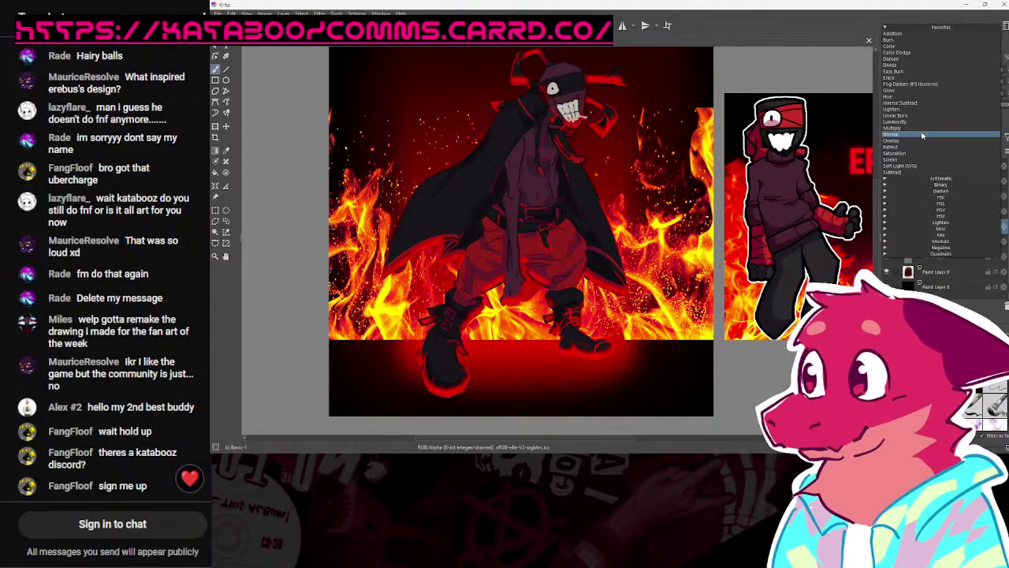
click(923, 127)
click(920, 137)
click(922, 134)
click(923, 139)
click(914, 72)
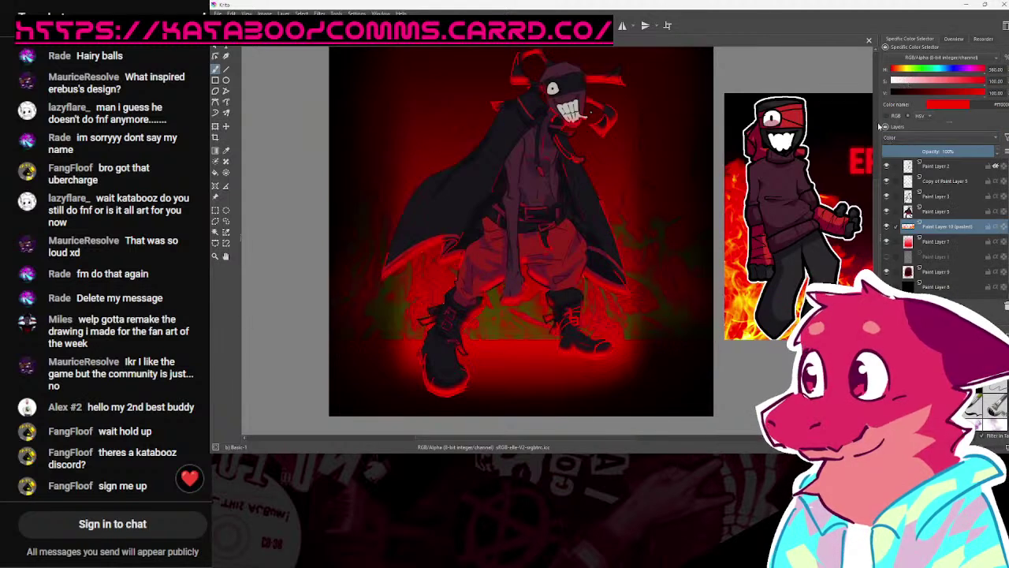
click(910, 140)
click(930, 235)
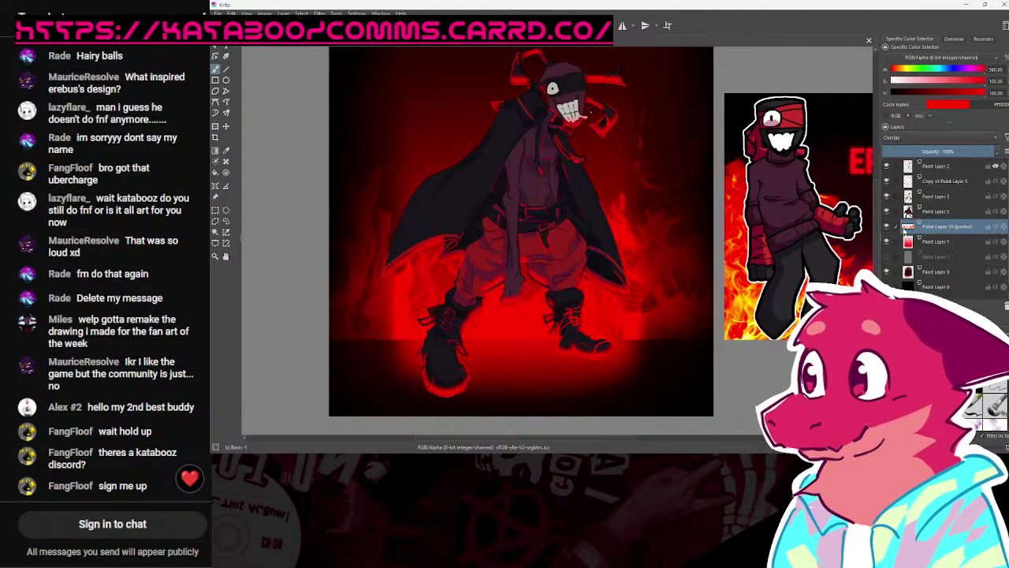
Step: Move the fire layer up behind the character with the Transform tool
mouse_move(759, 291)
mouse_down()
mouse_move(746, 365)
mouse_move(755, 307)
mouse_up()
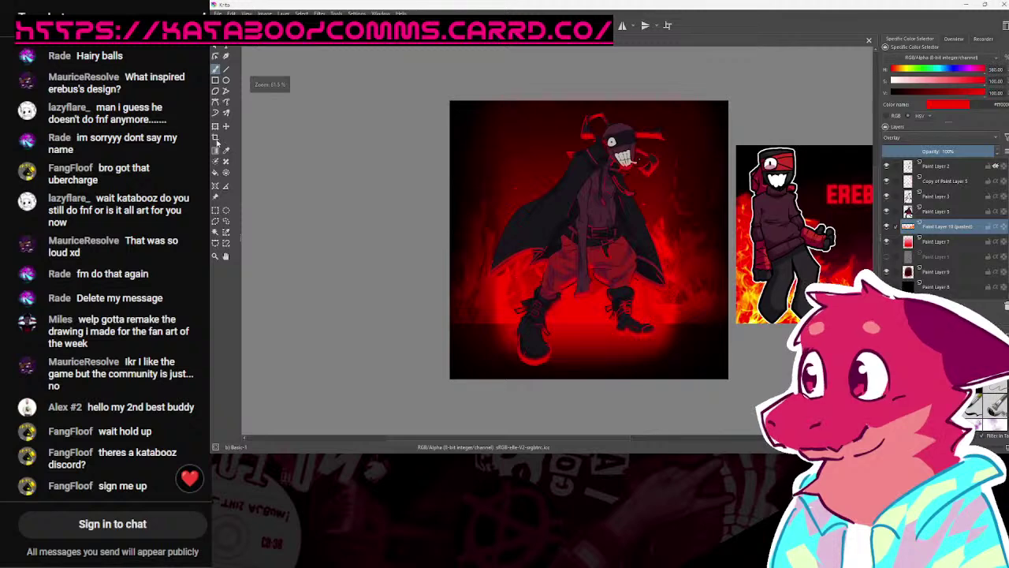
key(ctrl+t)
drag(700, 284, 698, 249)
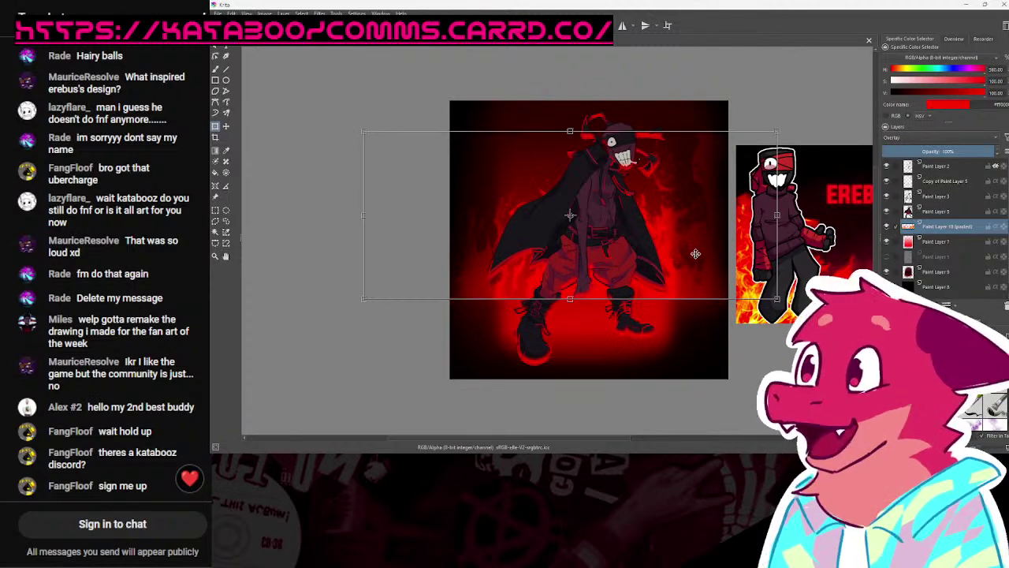
key(b)
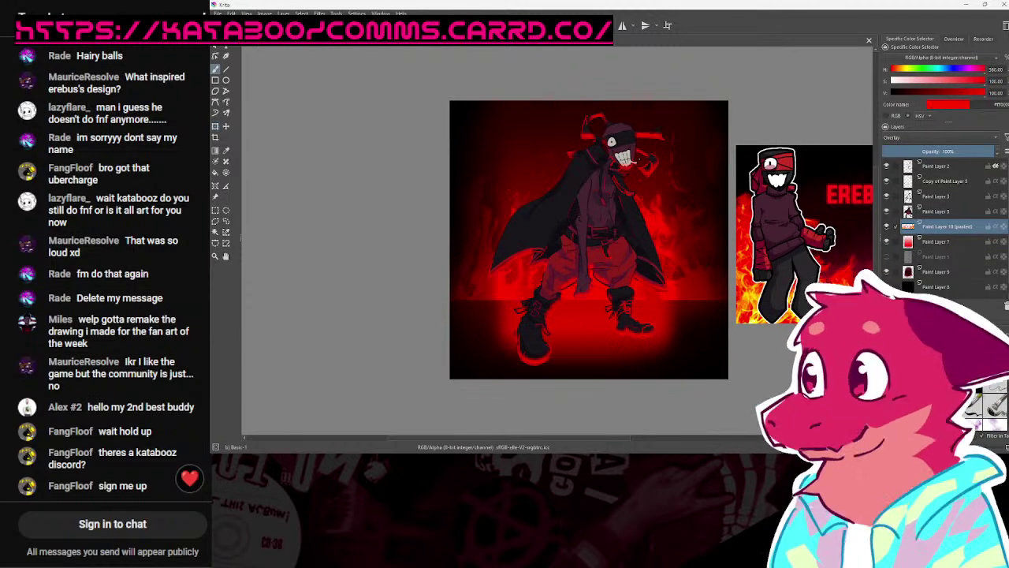
Step: Warp the fire layer by pulling both lower corners down and inward, its side points inward and its upper middle point down
click(214, 128)
right_click(709, 245)
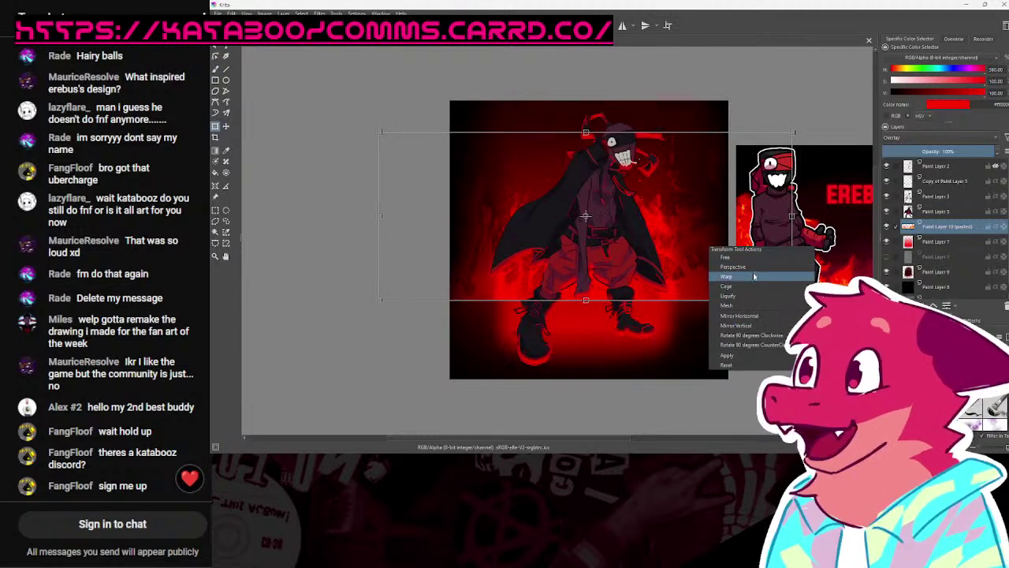
click(760, 276)
drag(790, 326, 702, 361)
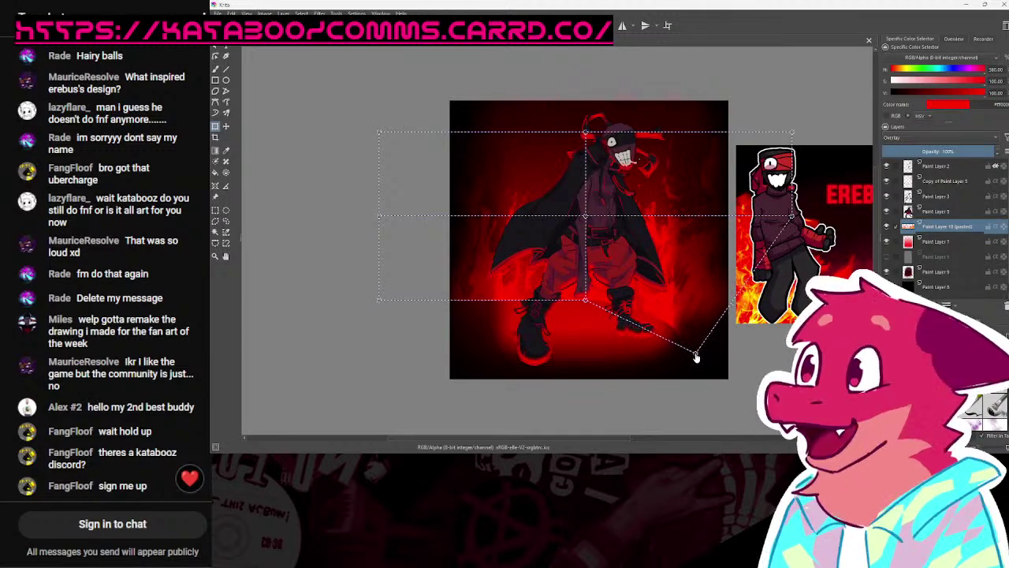
drag(382, 302, 482, 352)
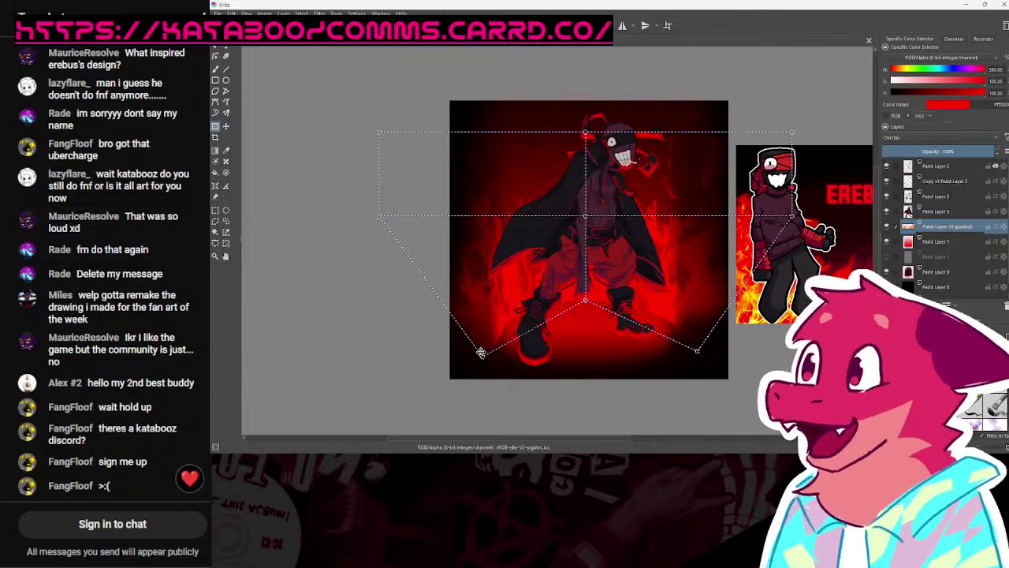
drag(380, 218, 427, 210)
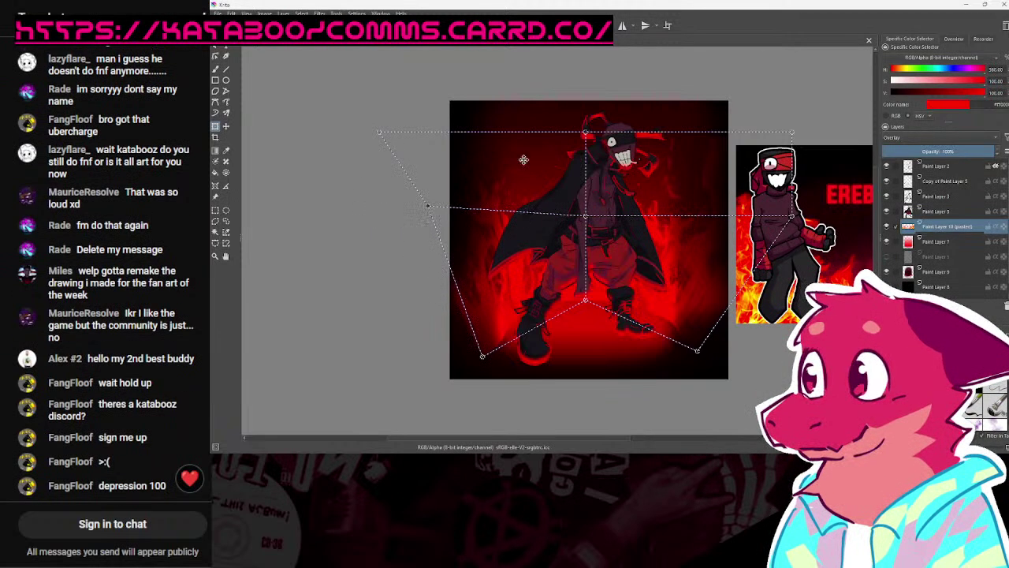
drag(792, 220, 734, 218)
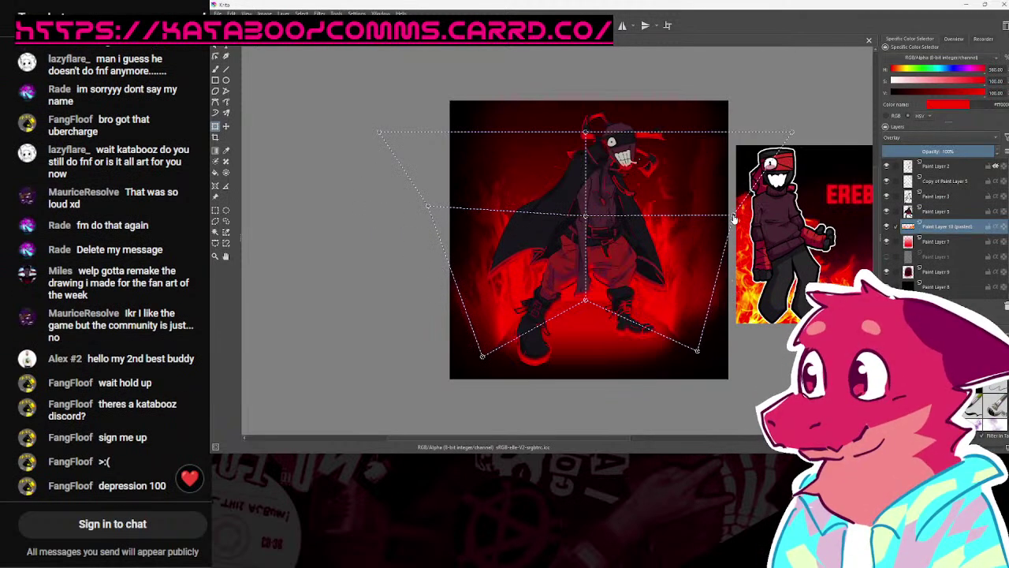
drag(585, 135, 589, 170)
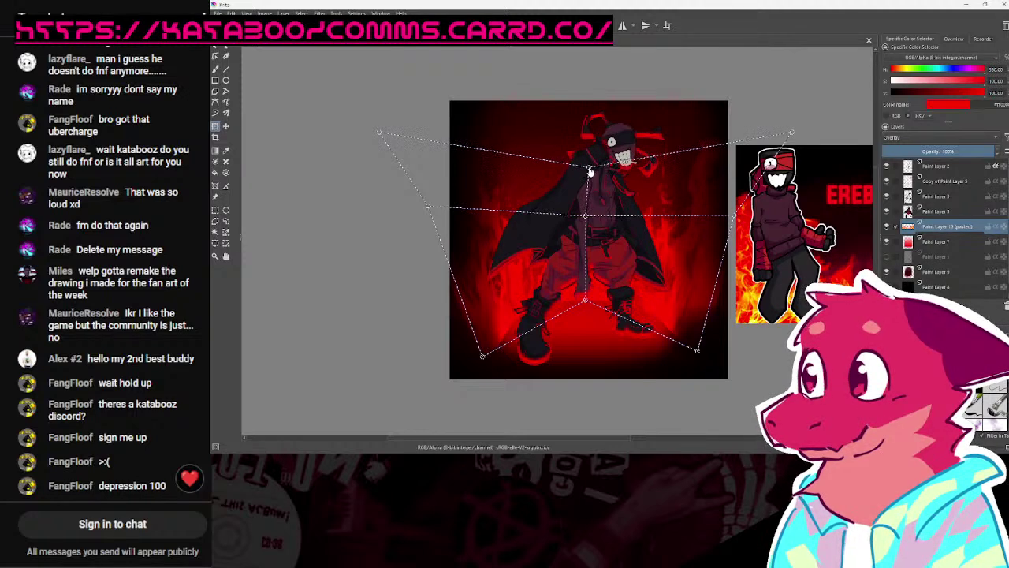
key(b)
Step: Set the warped fire layer's blending mode to Normal and check the flames against the whole picture
mouse_move(732, 293)
mouse_down()
mouse_move(718, 315)
mouse_move(698, 313)
mouse_move(703, 280)
mouse_up()
click(904, 140)
click(905, 129)
drag(797, 217, 746, 245)
drag(697, 313, 697, 341)
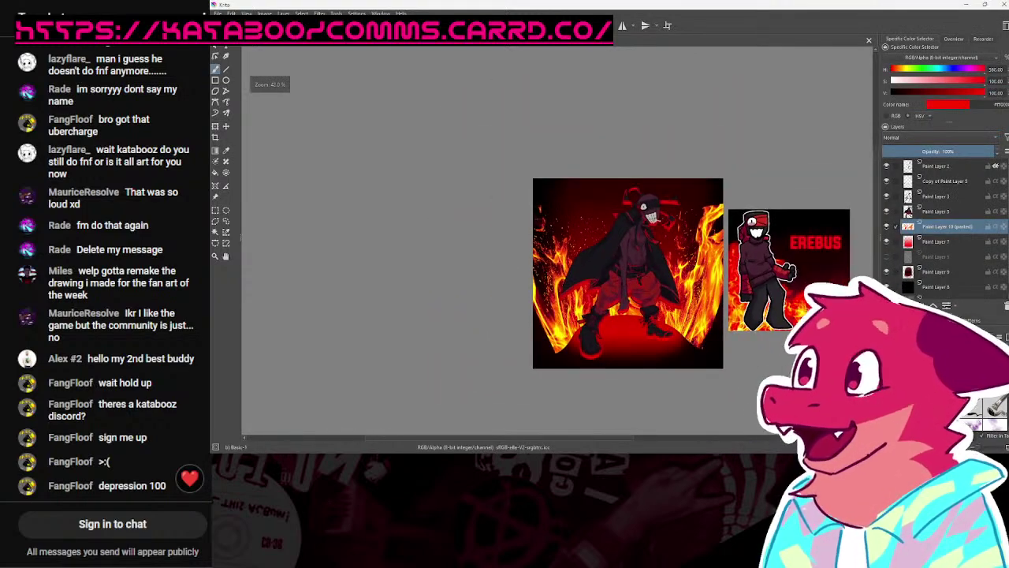
scroll(698, 302, up, 4)
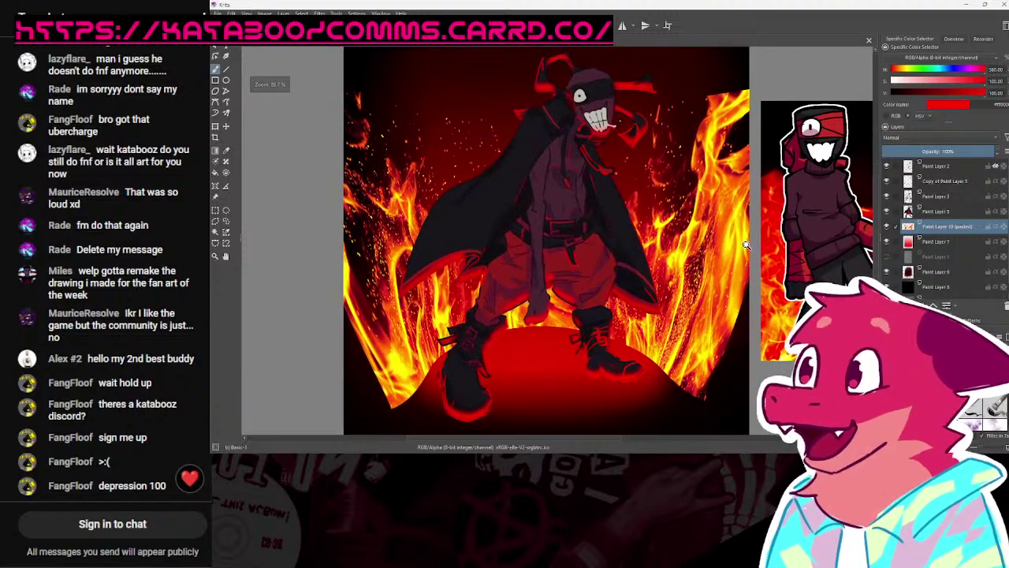
scroll(746, 244, down, 2)
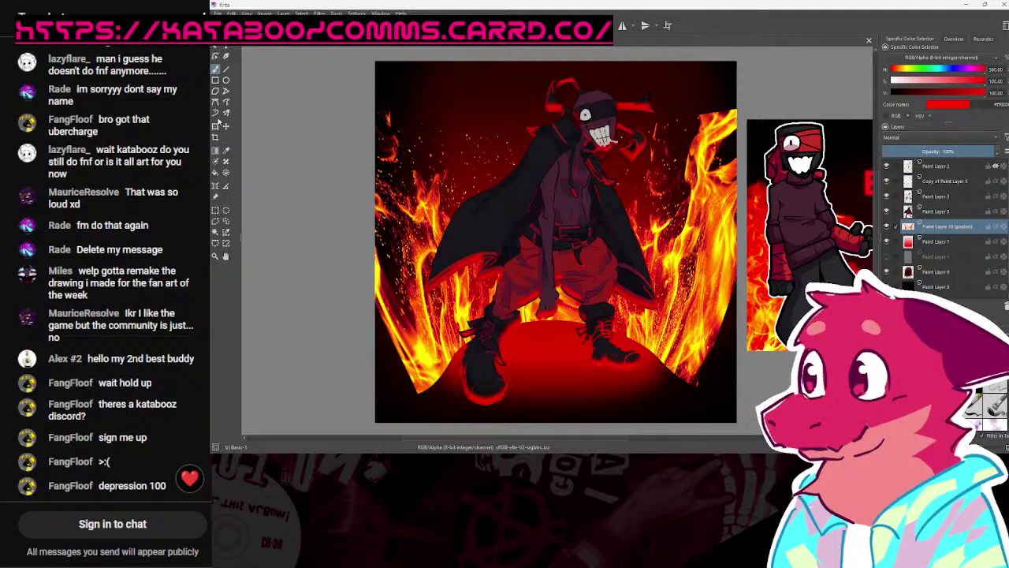
Step: Stretch the fire layer upward so the flames reach the upper edge of the picture
key(ctrl+t)
drag(552, 101, 553, 52)
key(b)
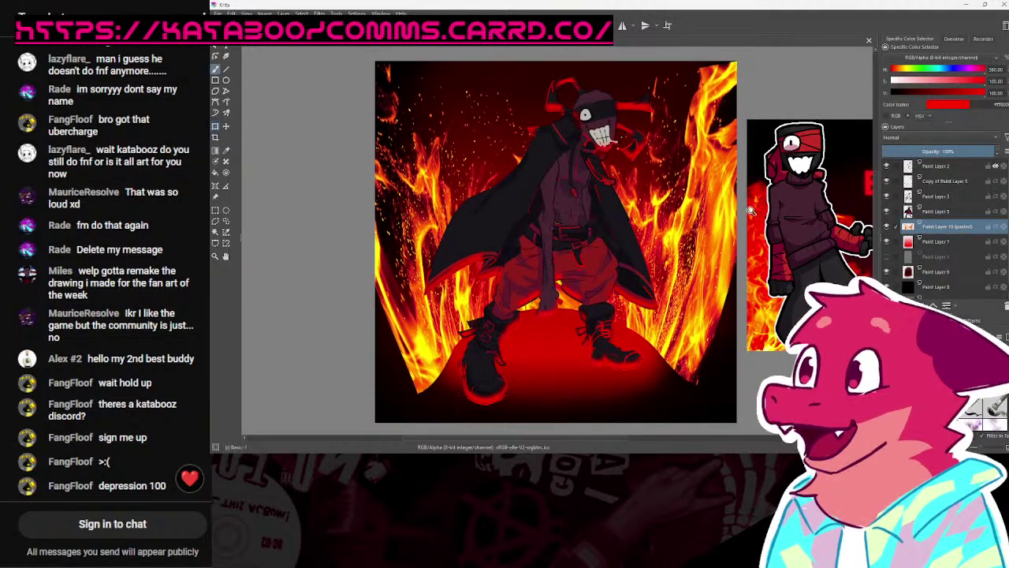
scroll(756, 218, down, 3)
scroll(756, 218, up, 3)
Step: Try the Linear Burn, Lighten and Subtract blending modes on the fire layer and save the picture
click(913, 137)
click(907, 116)
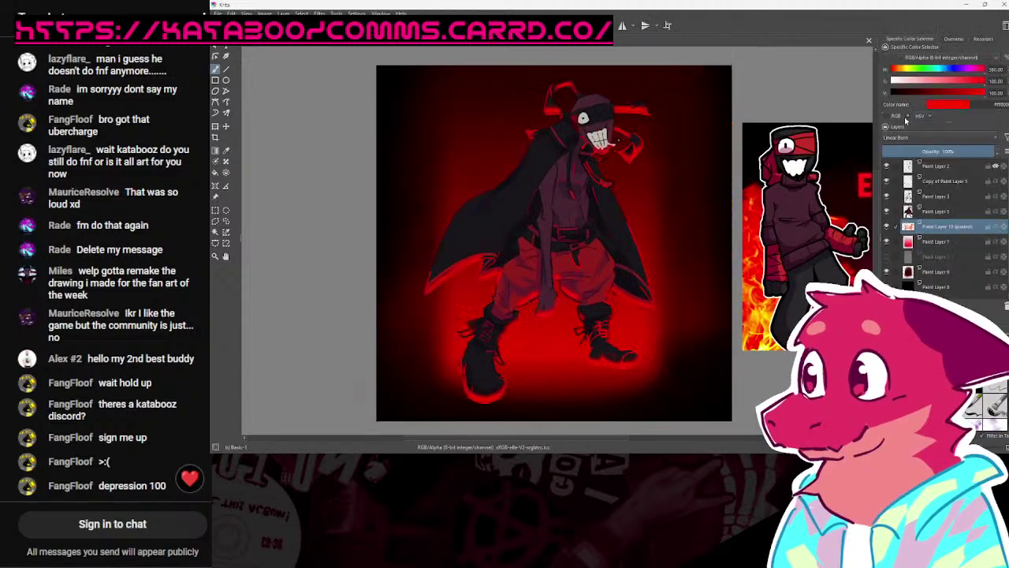
click(905, 135)
click(905, 125)
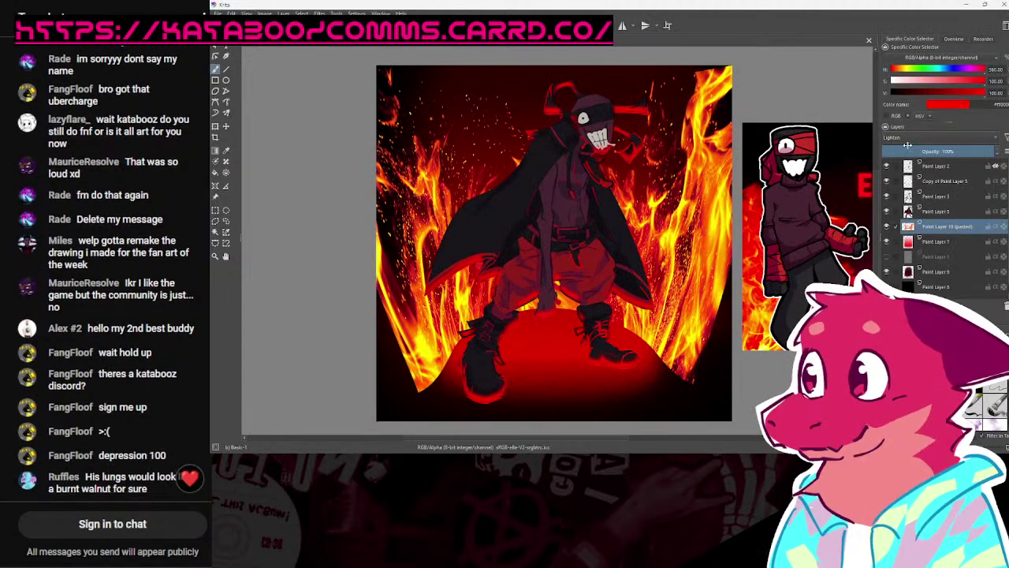
click(907, 138)
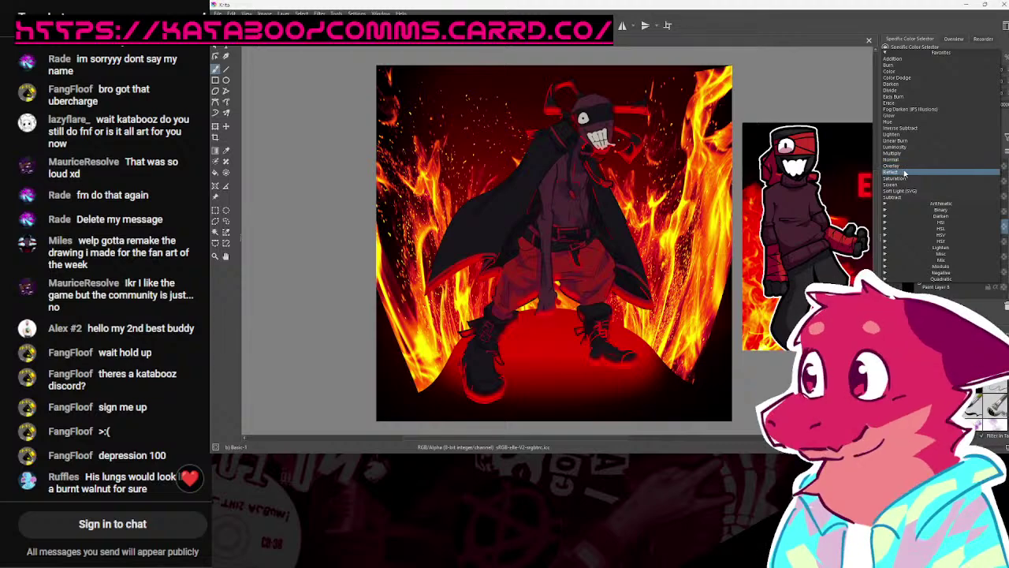
click(906, 197)
scroll(737, 249, down, 3)
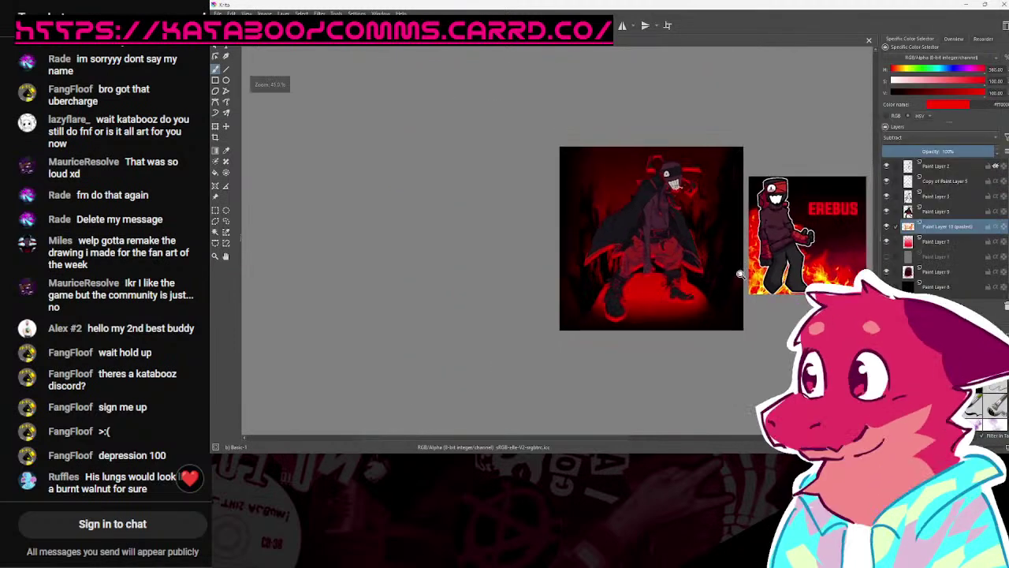
key(ctrl+s)
scroll(737, 249, up, 3)
Step: Try the Reflect and Overlay blending modes on the fire layer
click(907, 137)
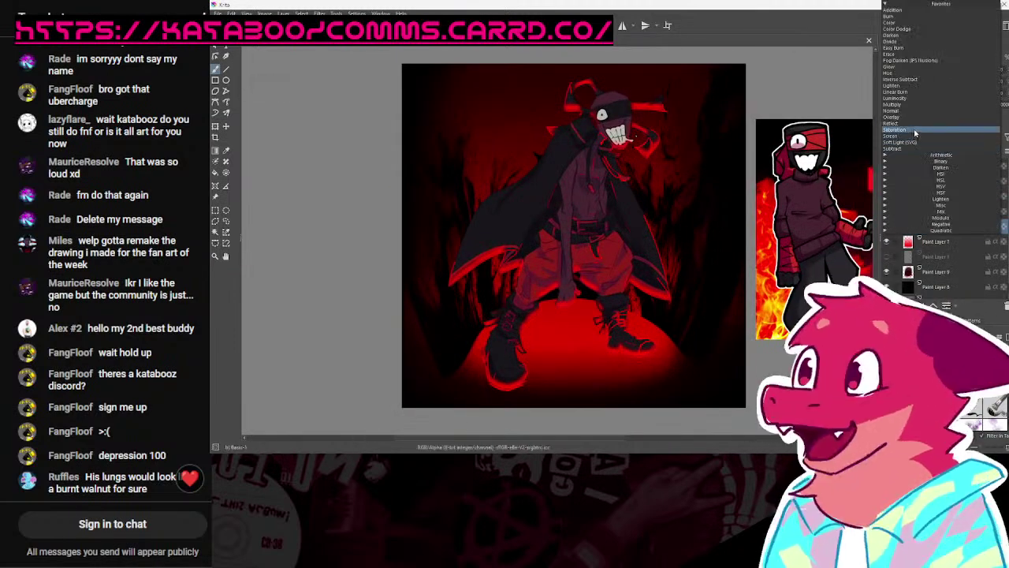
click(912, 137)
click(913, 137)
click(914, 134)
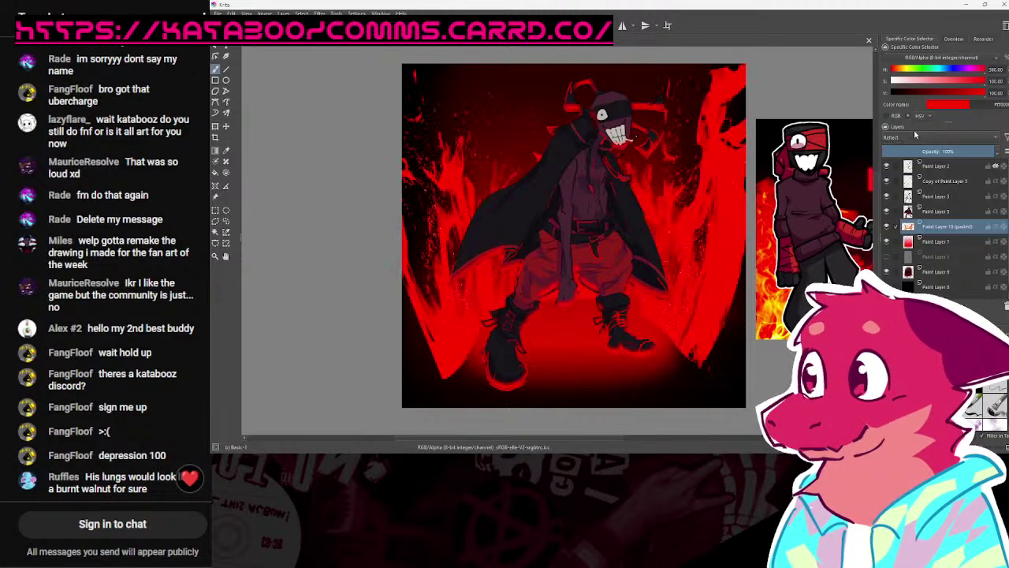
click(913, 137)
click(906, 132)
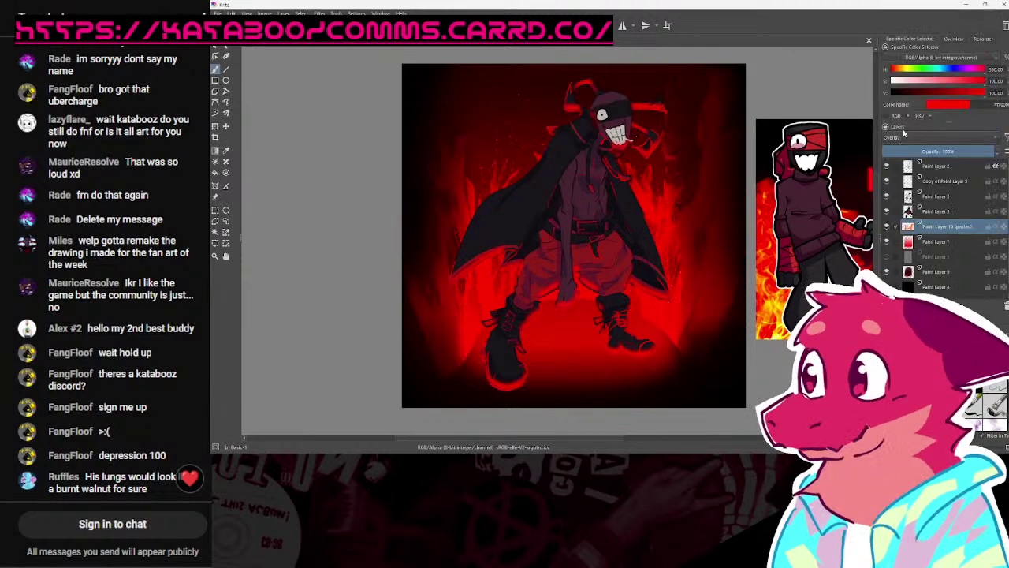
Step: Compare further blending modes on the fire layer and settle on Glow
click(907, 136)
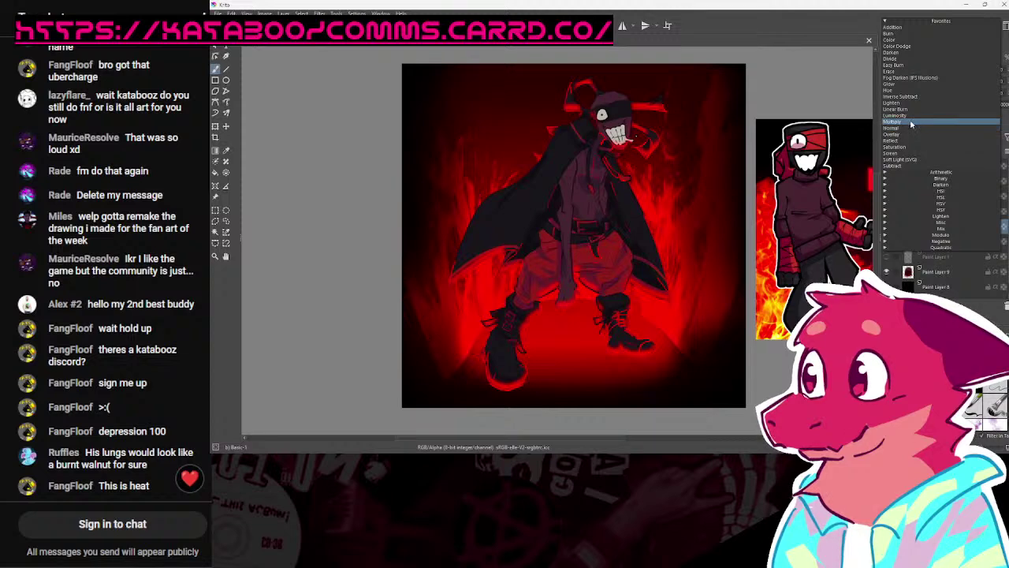
click(903, 134)
click(906, 137)
click(907, 134)
click(908, 137)
click(910, 141)
click(909, 138)
click(910, 135)
click(912, 137)
click(912, 135)
click(912, 140)
click(913, 136)
Step: Save the picture with the fire layer nearly transparent, and set its opacity back to 100%
drag(792, 181, 794, 233)
click(894, 151)
drag(794, 234, 796, 223)
key(ctrl+s)
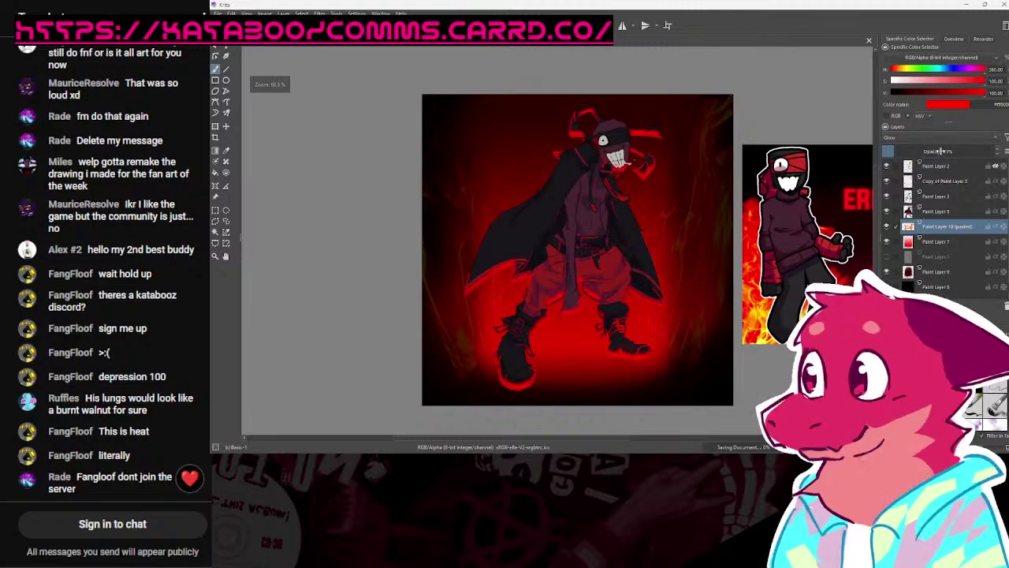
drag(945, 150, 995, 150)
scroll(512, 417, up, 2)
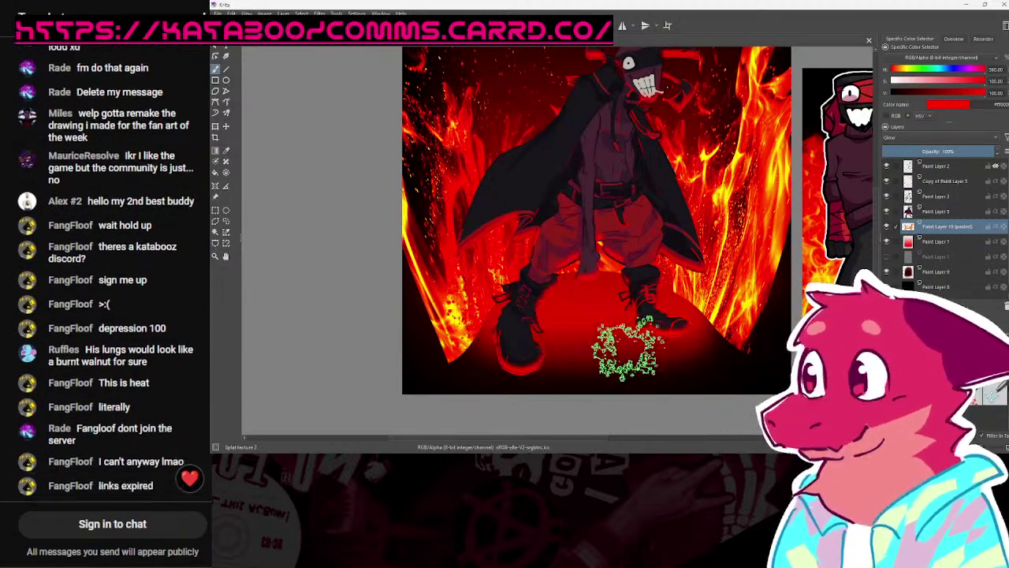
Step: Try brush strokes, including the Sideshade brush, over the fire's hard lower edge beside the nearer boot
scroll(605, 362, up, 1)
drag(397, 378, 439, 291)
key(ctrl+z)
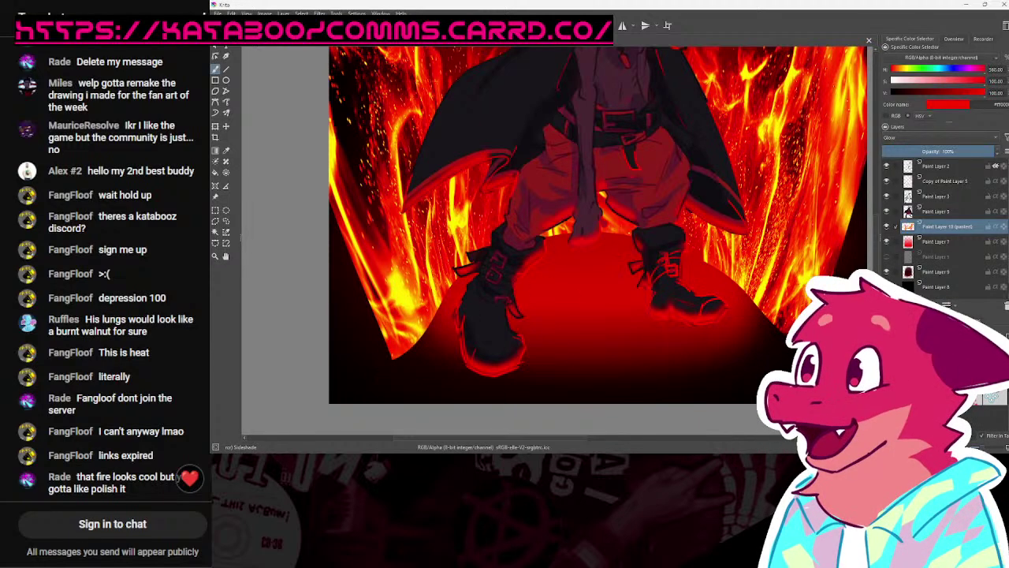
drag(413, 347, 554, 286)
key(ctrl+z)
Step: Blend the fire's hard lower edges on both sides of the boots into the ground with the Squareblend brush
drag(411, 347, 465, 304)
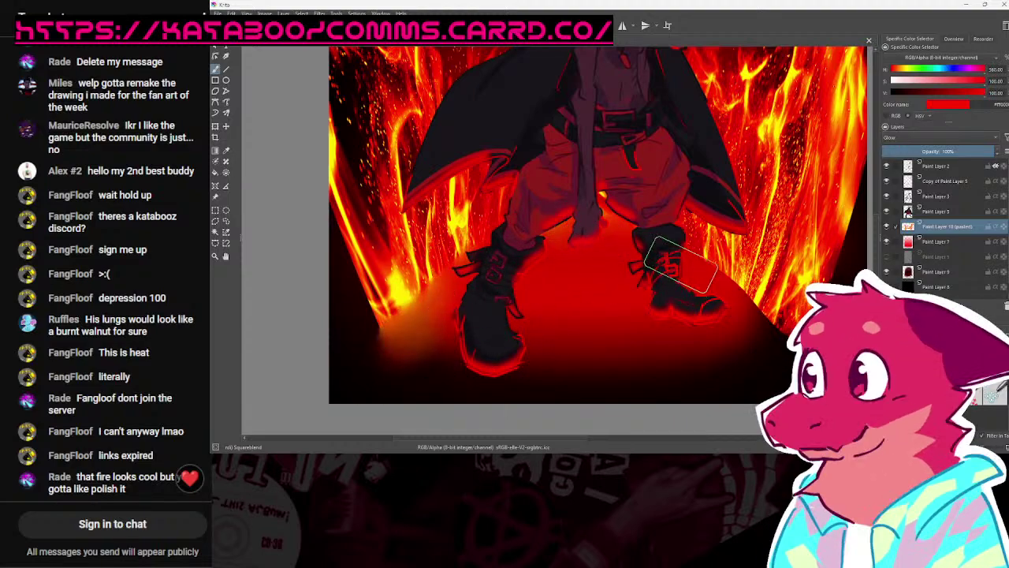
scroll(702, 364, down, 1)
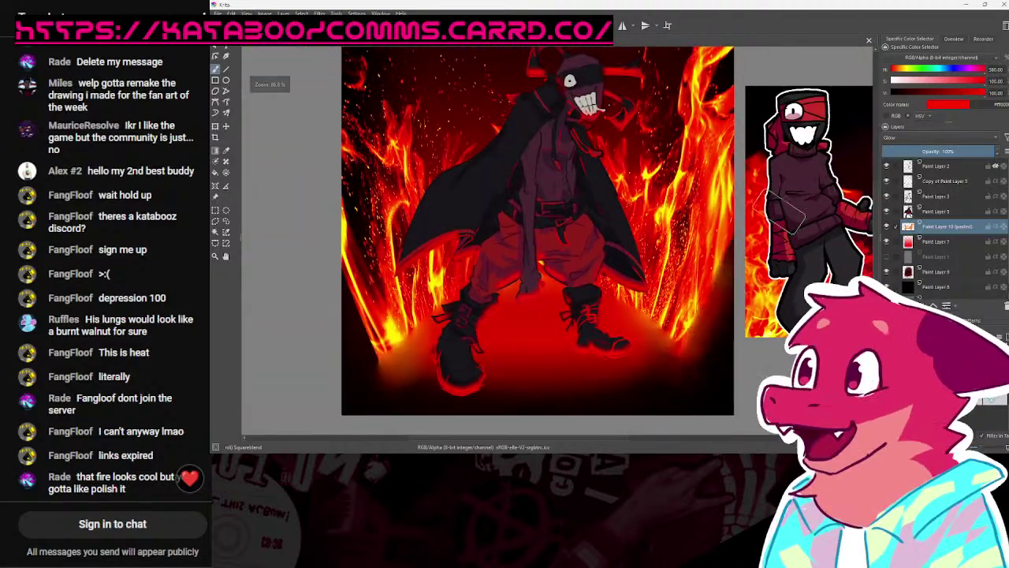
Step: Examine the fire's softened lower edges and the character against the whole picture
drag(686, 249, 732, 248)
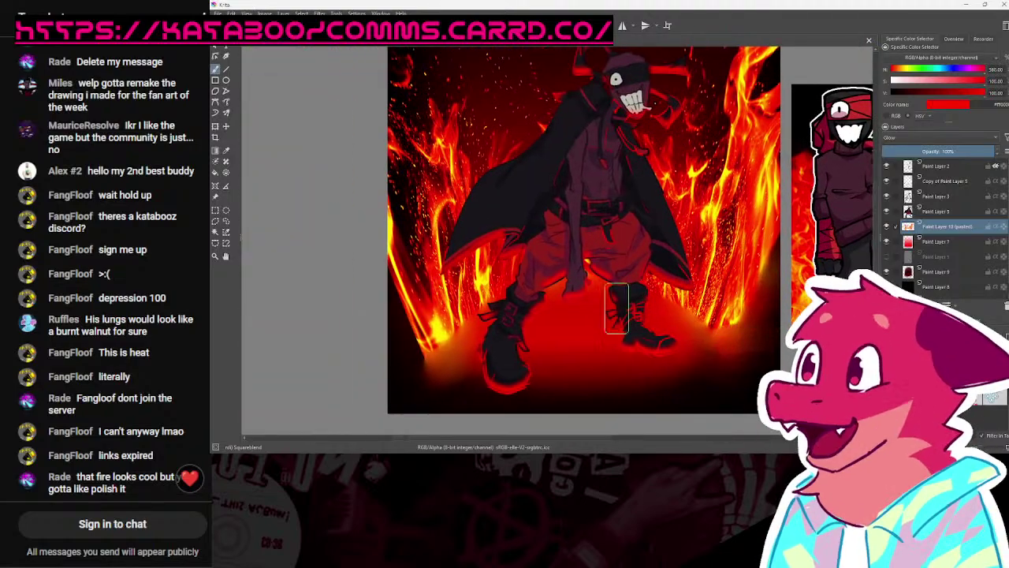
key(minus)
key(minus)
drag(439, 239, 441, 154)
drag(473, 209, 516, 297)
drag(490, 162, 482, 79)
drag(543, 121, 551, 177)
drag(611, 210, 637, 180)
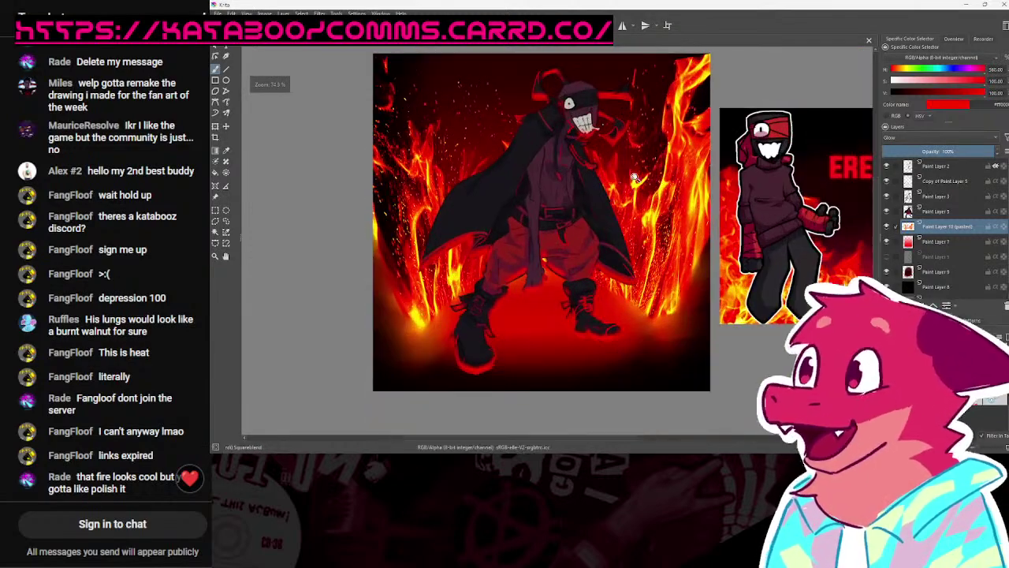
key(plus)
drag(704, 325, 686, 274)
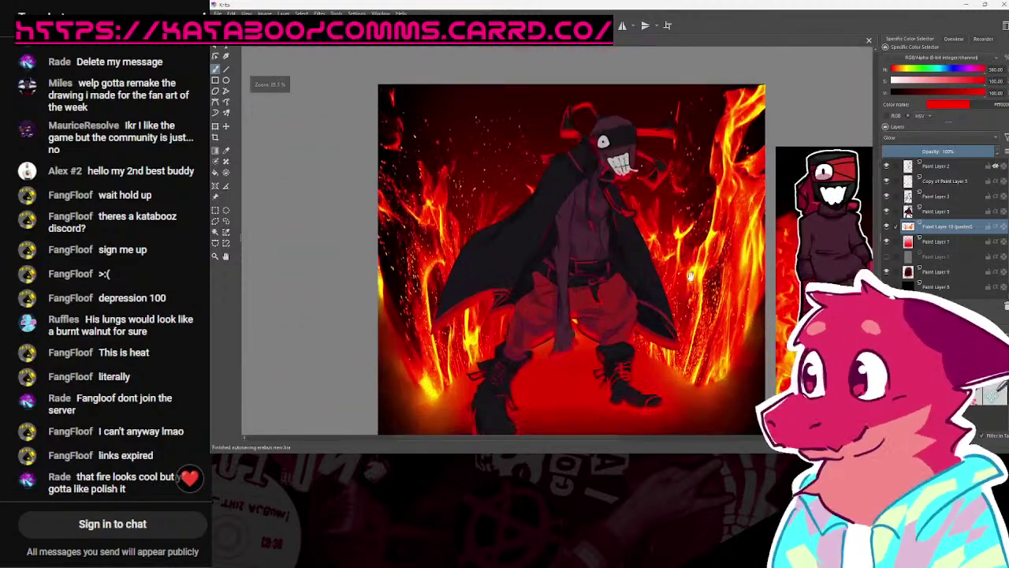
scroll(687, 274, down, 1)
mouse_move(747, 265)
mouse_down()
mouse_move(751, 254)
mouse_move(738, 262)
mouse_up()
drag(734, 305, 779, 273)
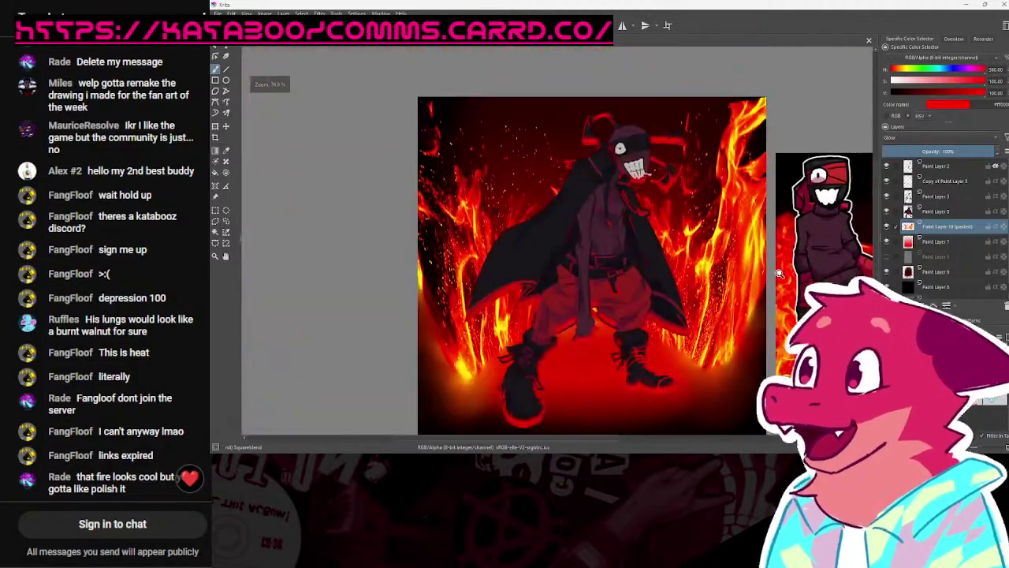
Step: Compare Linear Burn, Addition and Burn blending on the fire layer and settle on Color Dodge
click(922, 142)
click(914, 154)
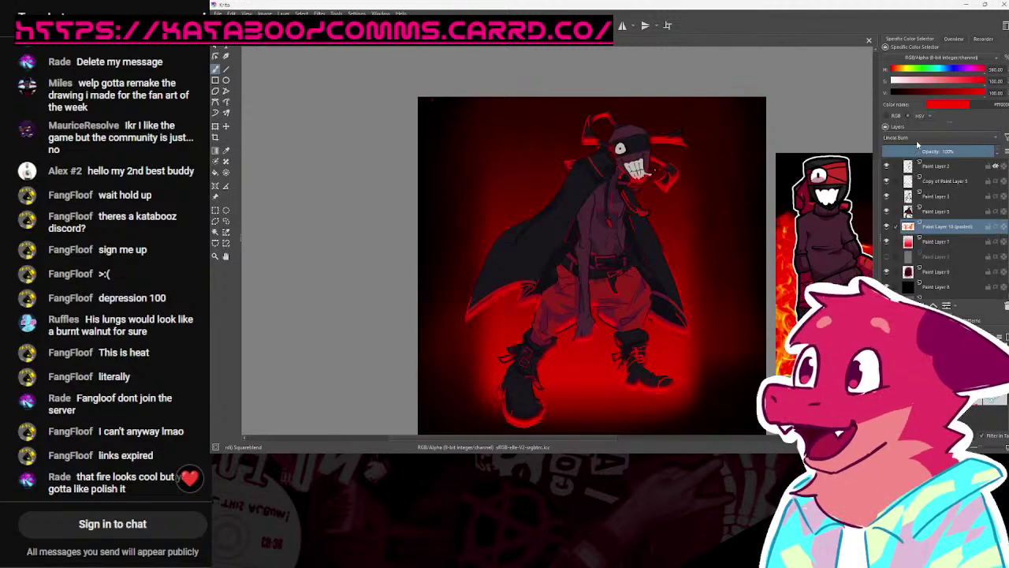
click(915, 139)
click(913, 52)
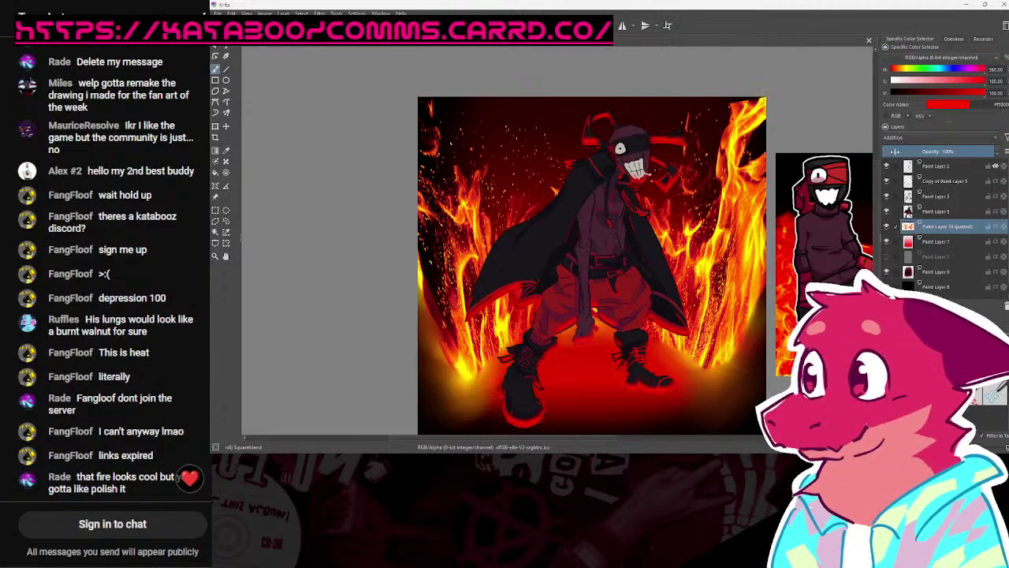
click(909, 137)
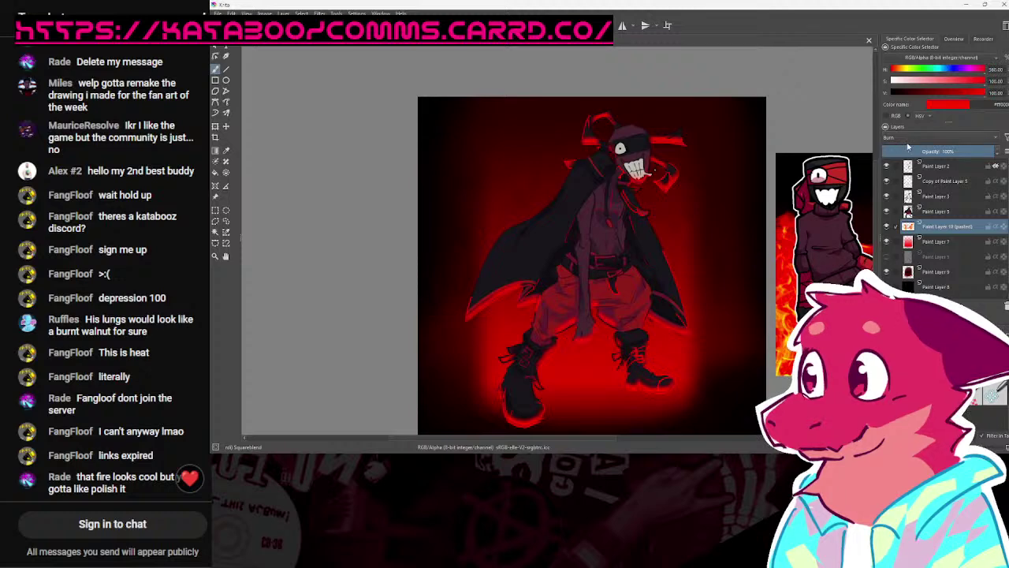
click(909, 139)
click(910, 140)
click(913, 140)
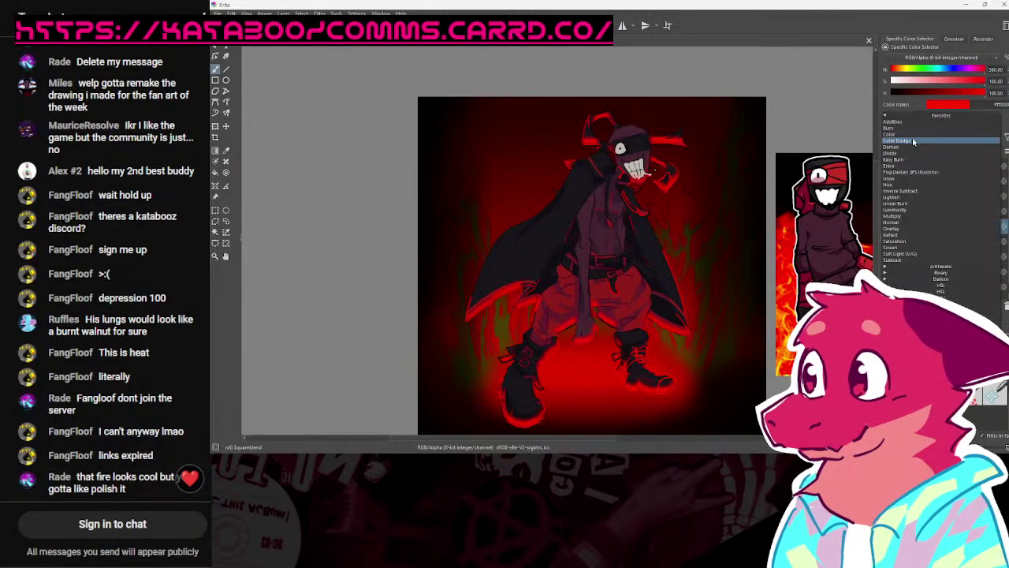
click(912, 144)
scroll(761, 258, down, 2)
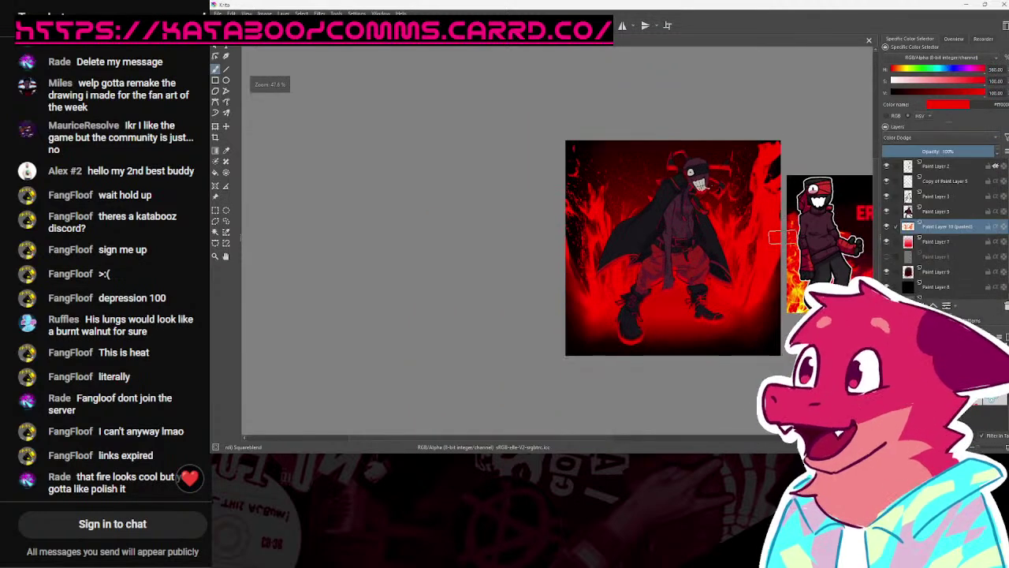
scroll(761, 259, up, 4)
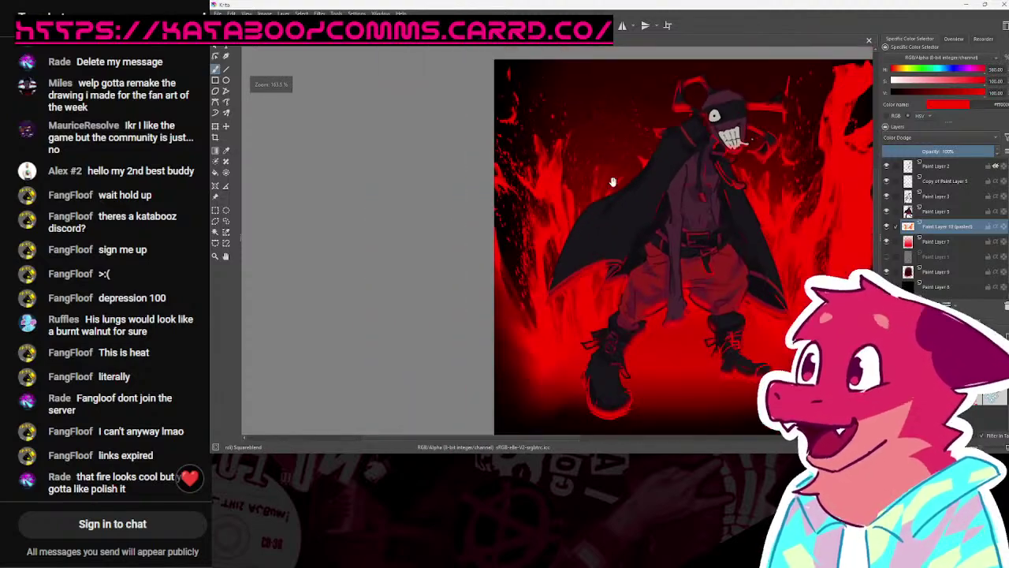
Step: Apply a Gaussian Blur of about 22.8 px horizontally and vertically to the fire layer
click(319, 14)
mouse_move(410, 63)
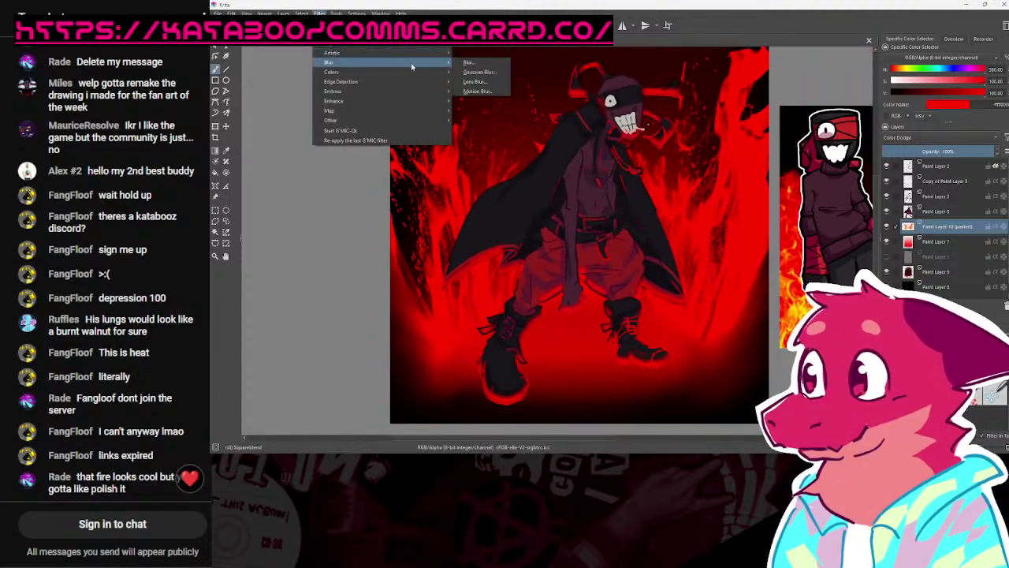
click(478, 72)
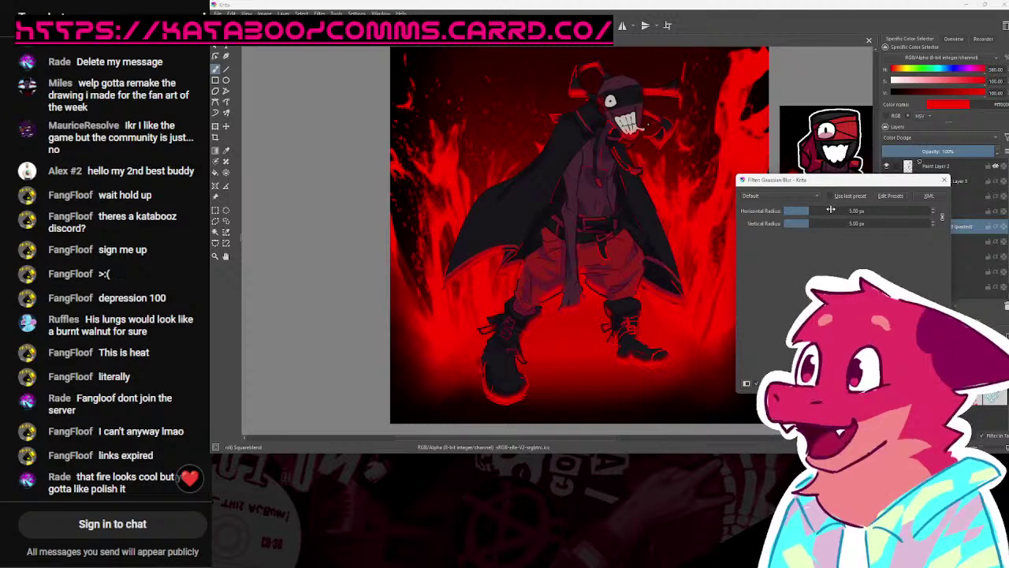
drag(833, 208, 826, 210)
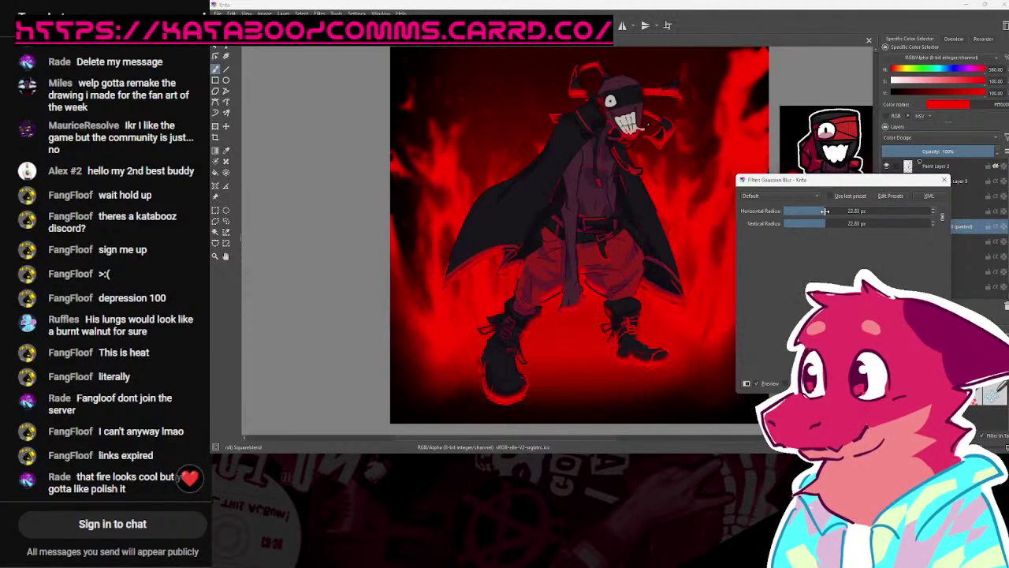
click(881, 383)
drag(774, 300, 865, 246)
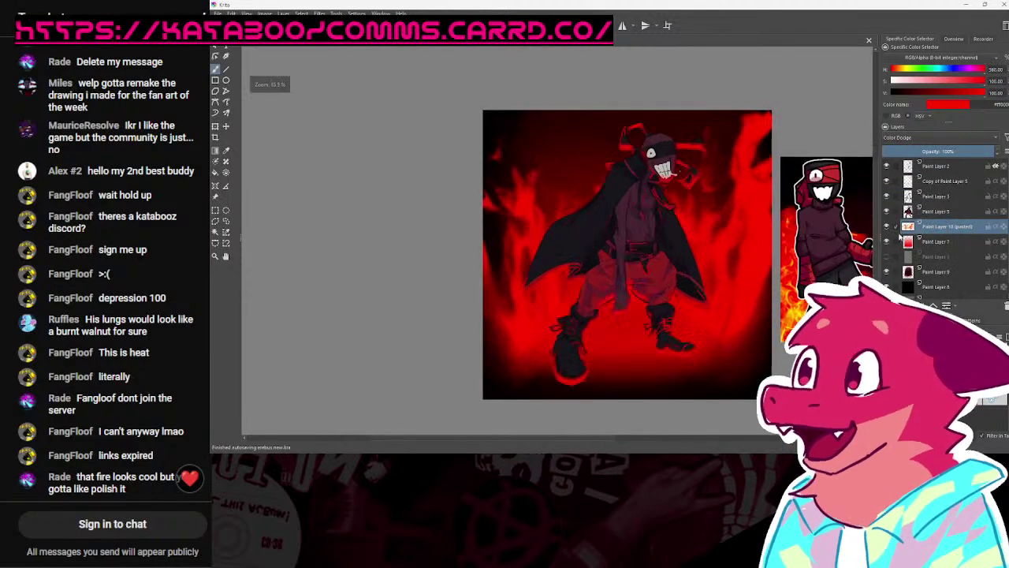
Step: Add a paint layer above the fire for red Texture Starfield specks, and another empty one at the top of the stack
key(Insert)
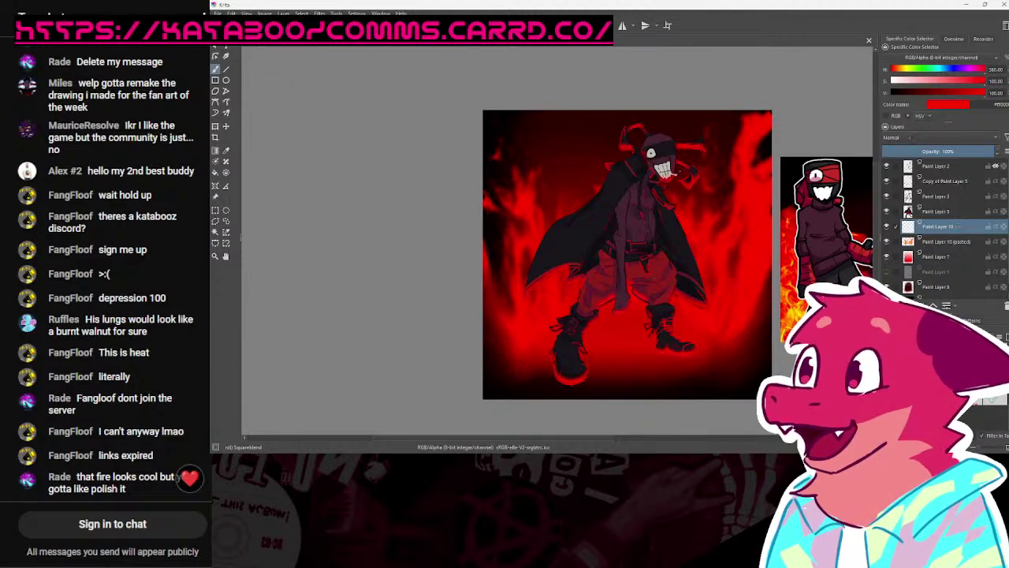
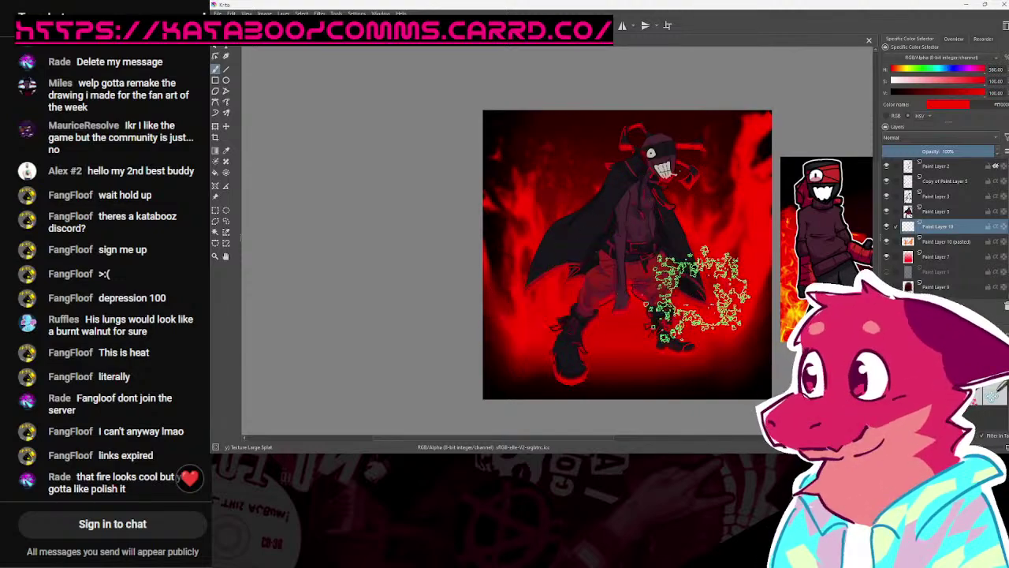
click(992, 397)
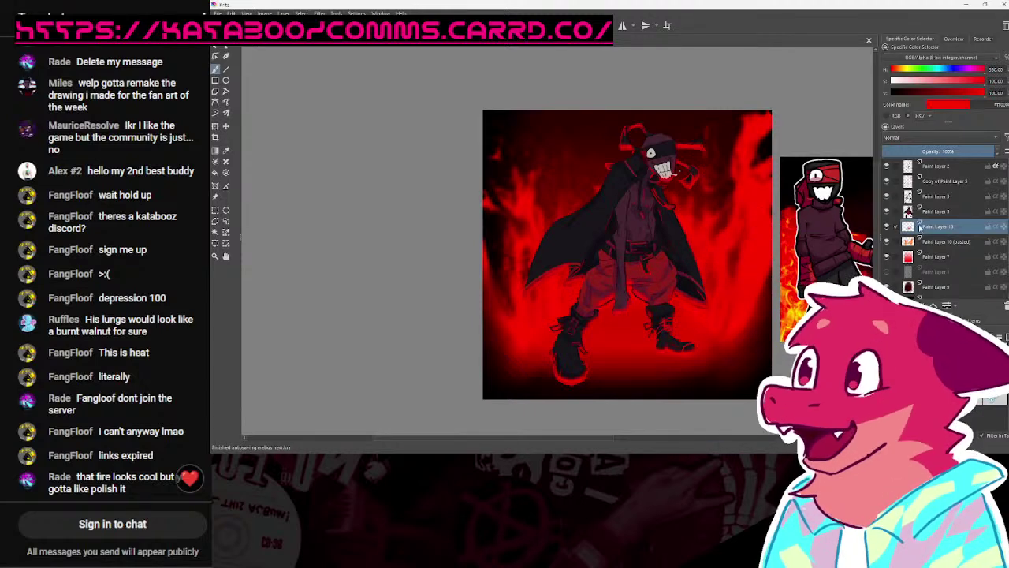
right_click(935, 228)
click(905, 279)
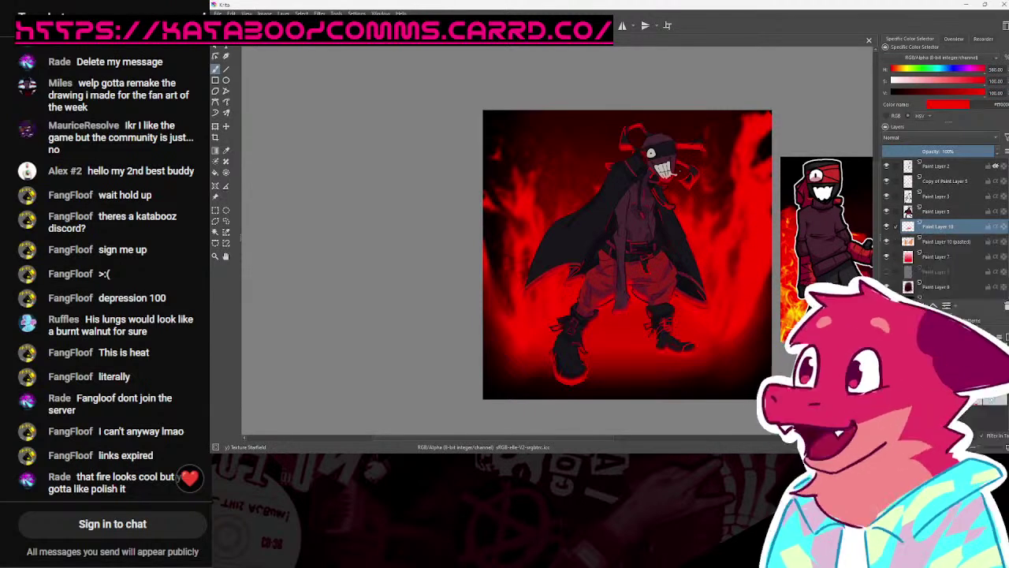
key(Insert)
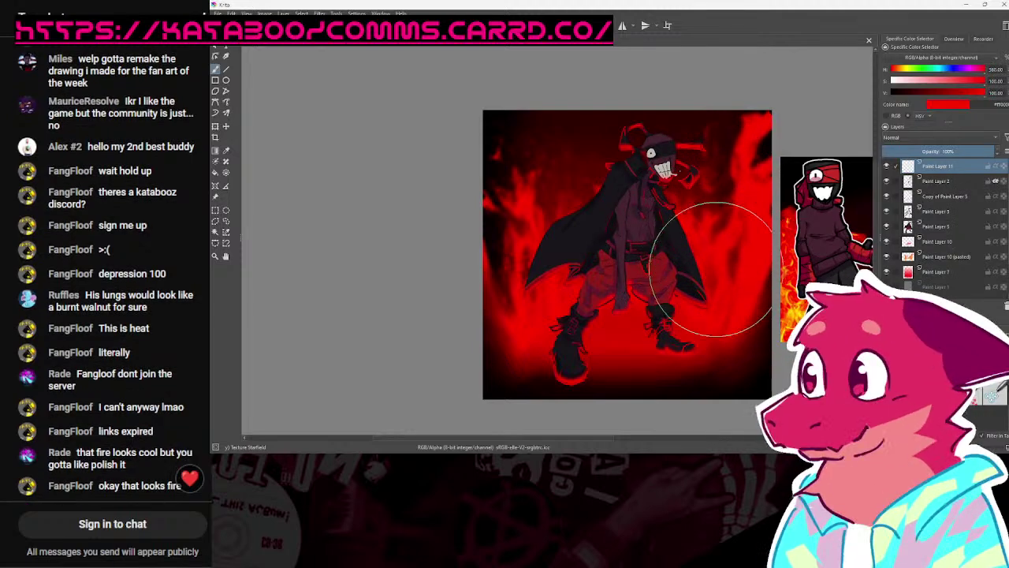
Step: Try merging the red gradient layer, the blurred fire layer and the speck layer into one
drag(769, 261, 759, 221)
scroll(759, 222, down, 4)
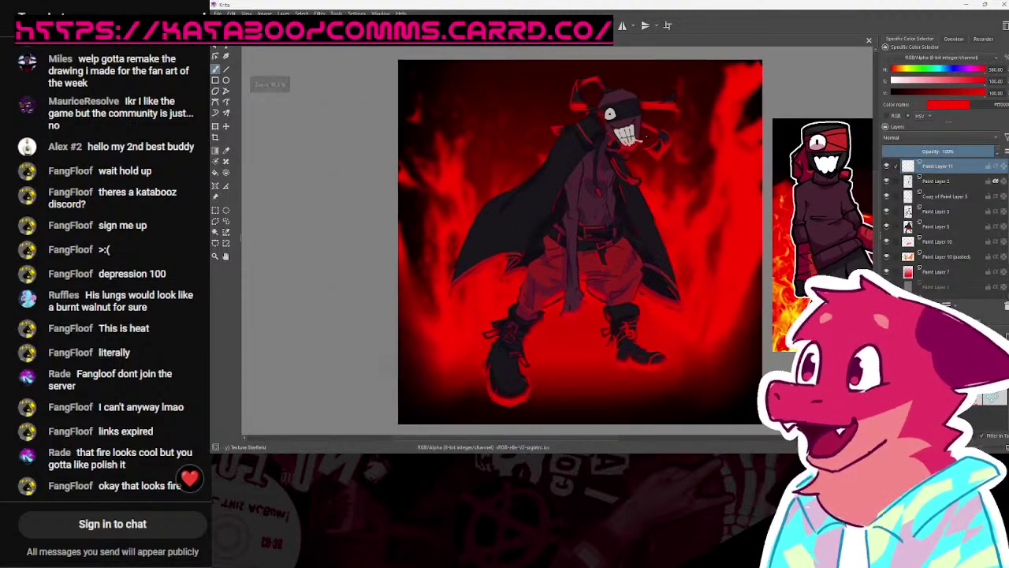
scroll(752, 267, up, 4)
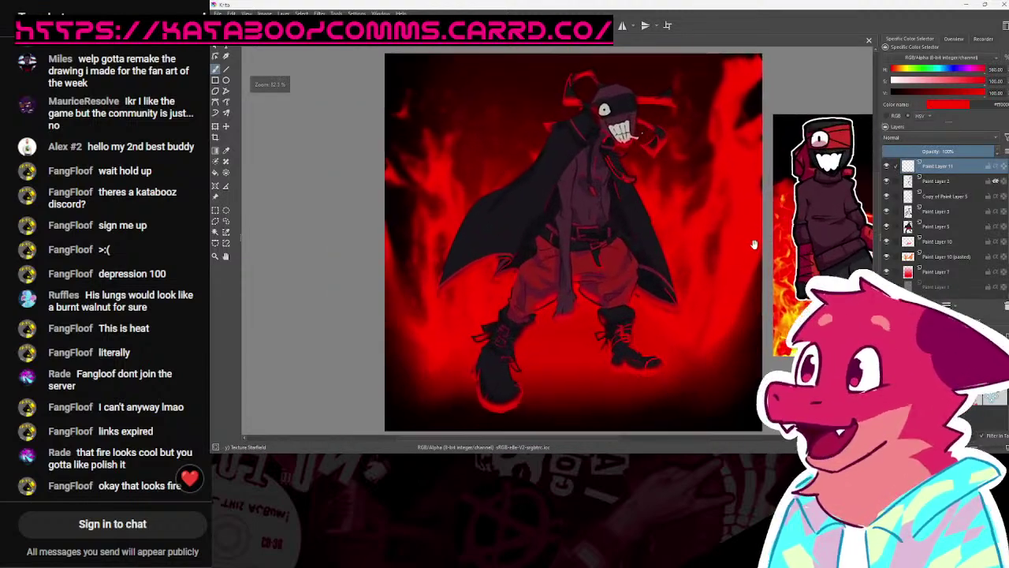
drag(717, 307, 717, 329)
drag(717, 328, 745, 262)
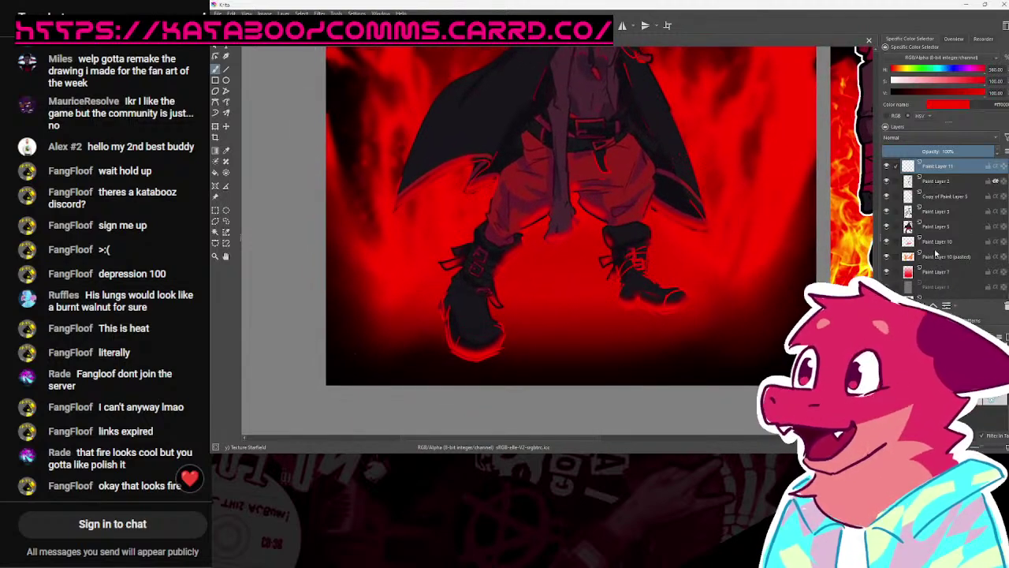
click(939, 268)
shift+click(946, 243)
right_click(948, 244)
click(932, 338)
scroll(797, 324, down, 4)
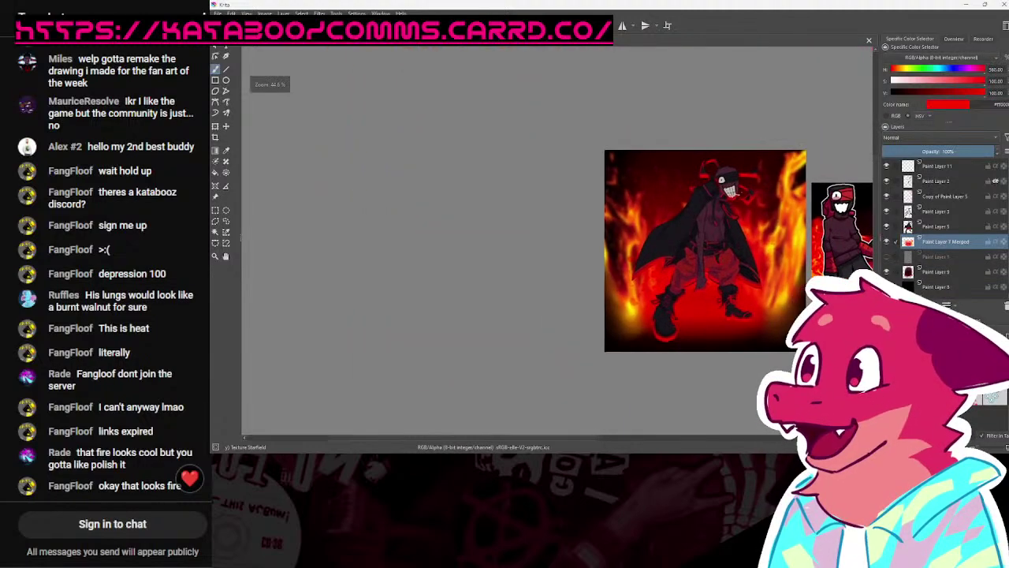
scroll(800, 324, up, 2)
Step: On a new layer above the specks, outline and fill a black shadow spreading down from the nearer boot with the Basic-1 brush
click(943, 244)
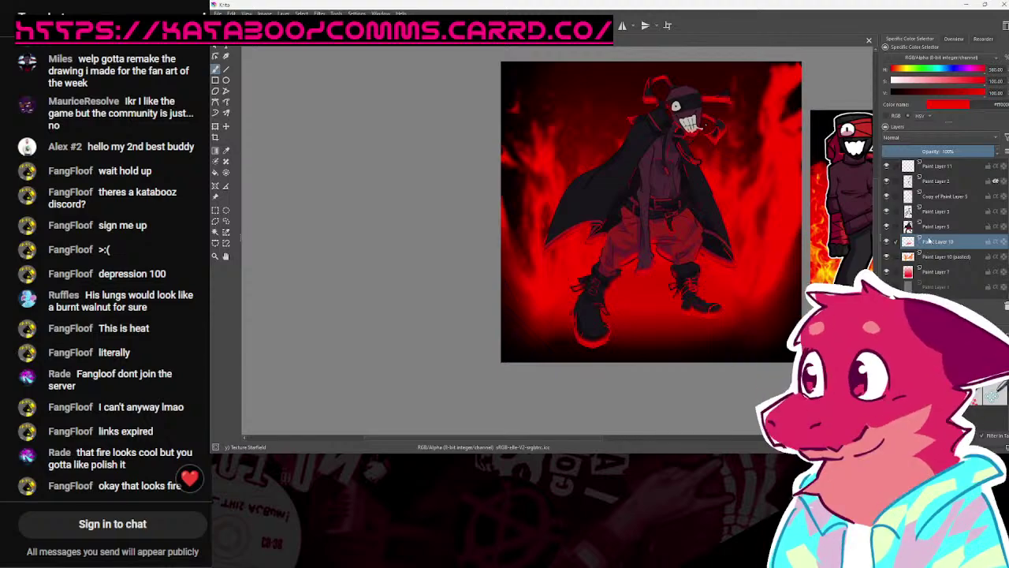
key(Insert)
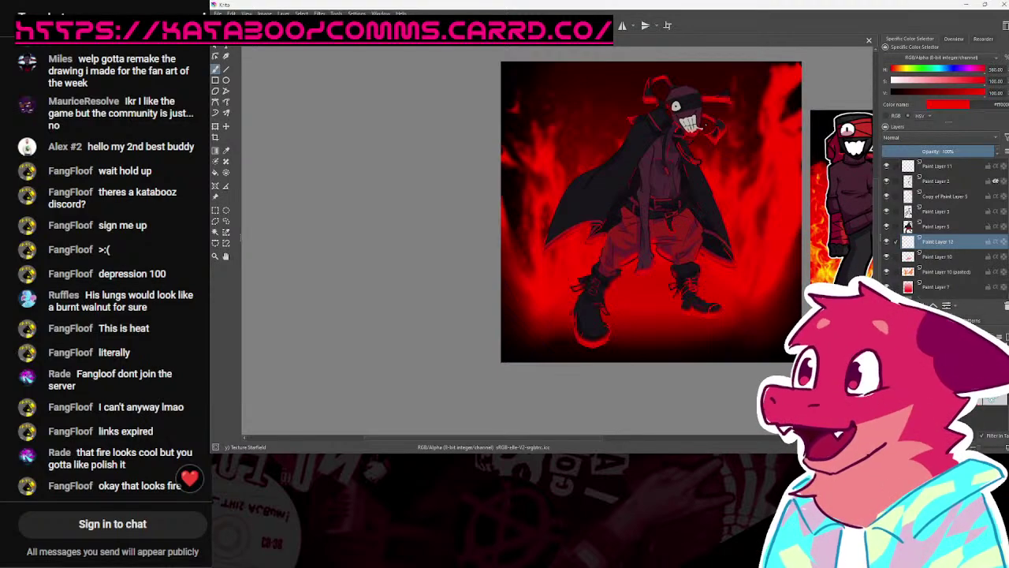
scroll(987, 408, up, 5)
scroll(576, 279, up, 5)
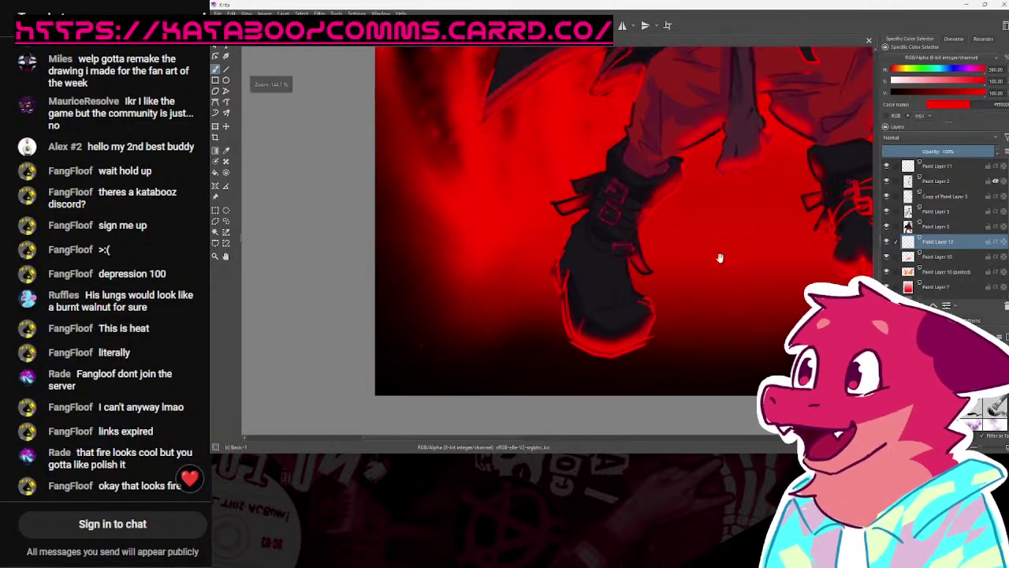
drag(564, 257, 496, 411)
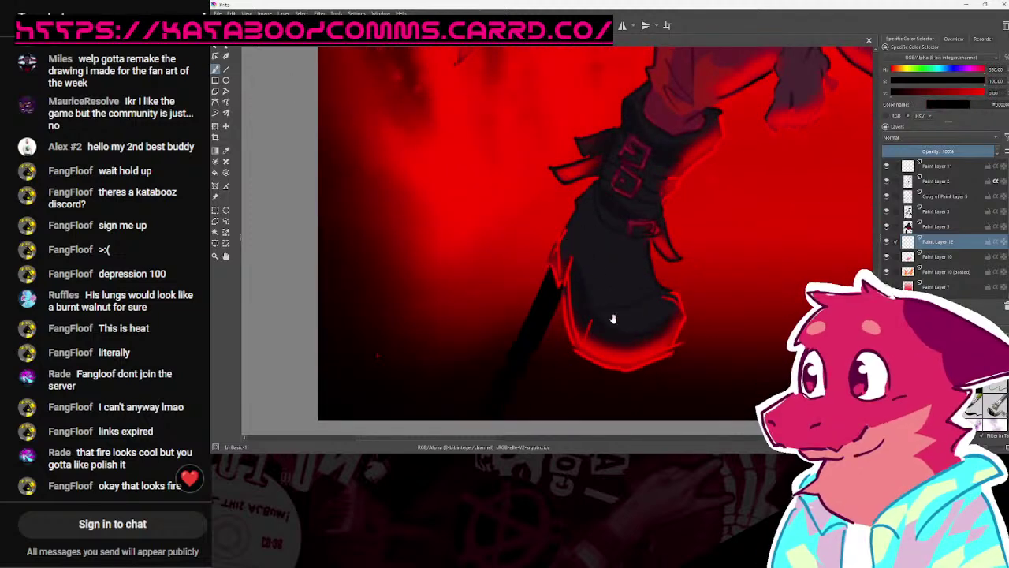
drag(589, 344, 563, 287)
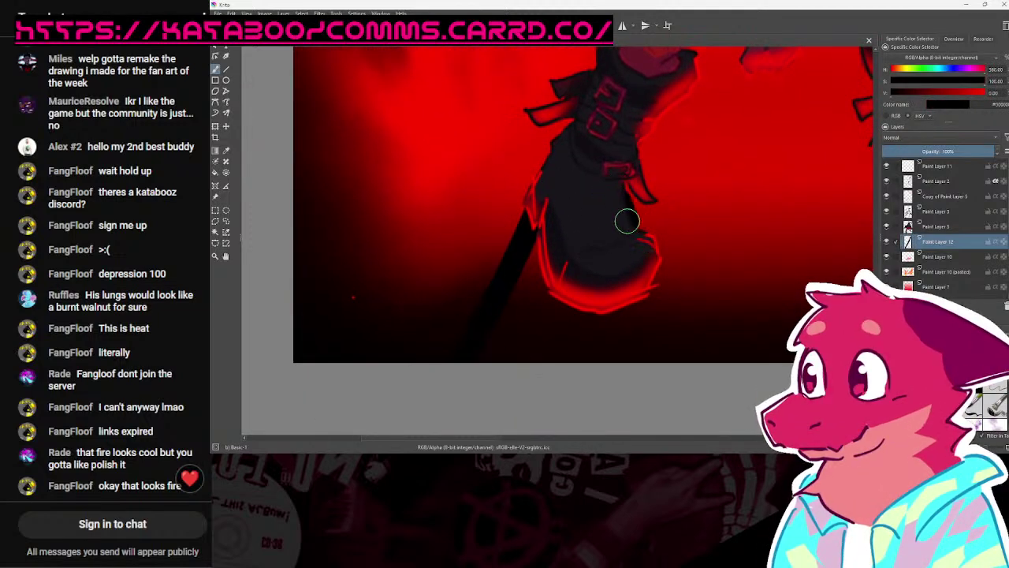
drag(622, 212, 664, 371)
key(f)
click(585, 294)
key(ctrl+z)
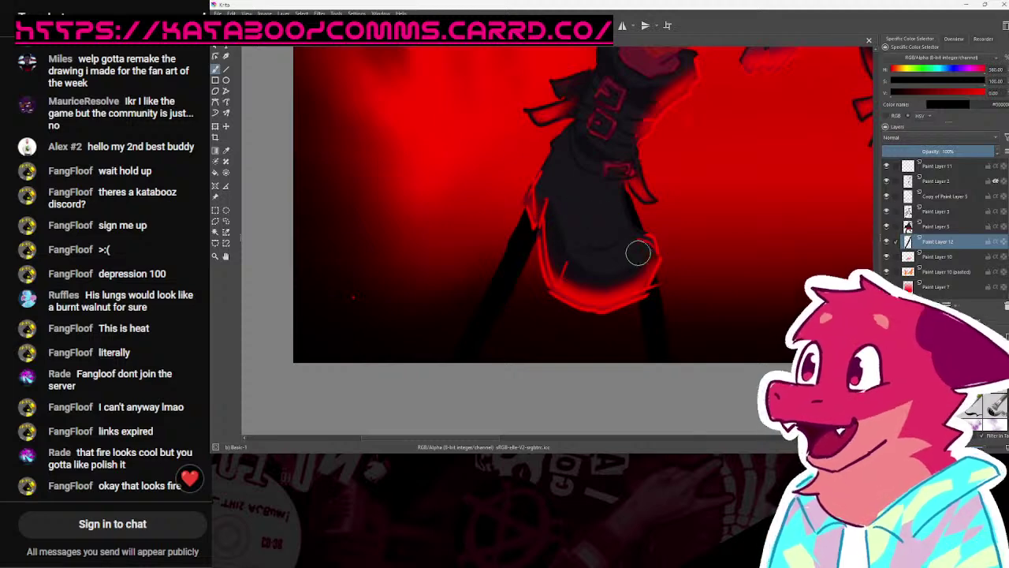
Step: Outline and fill a matching black shadow from the farther boot toward the canvas's lower corner
scroll(630, 302, down, 3)
scroll(650, 310, up, 4)
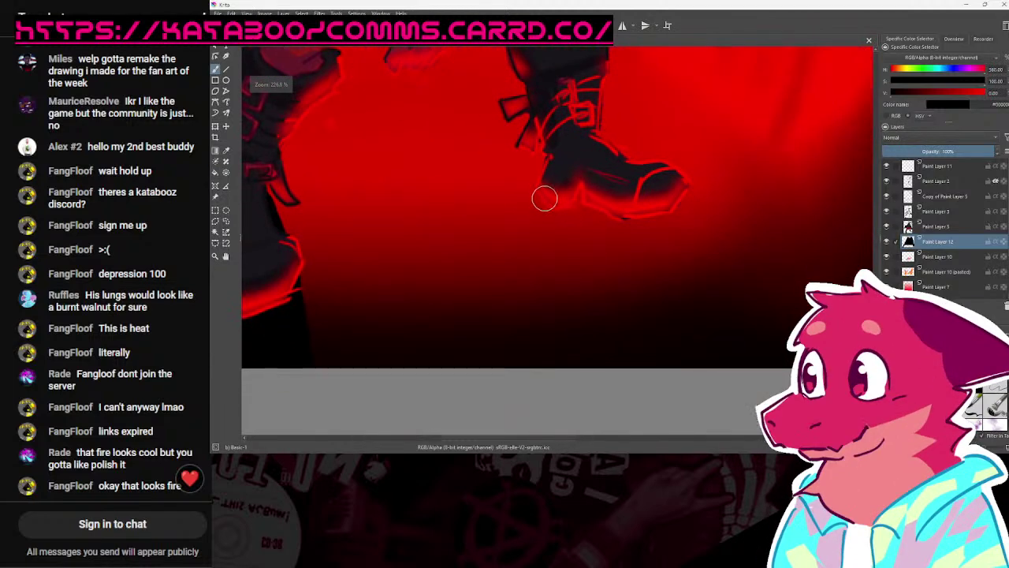
mouse_move(546, 198)
mouse_down()
mouse_move(722, 356)
mouse_move(626, 348)
mouse_up()
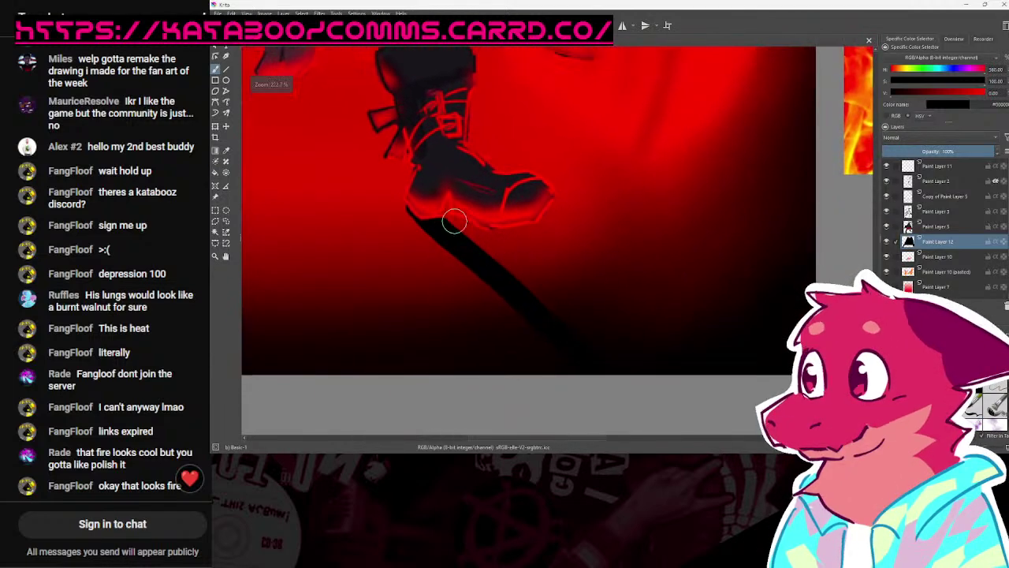
drag(529, 199, 820, 241)
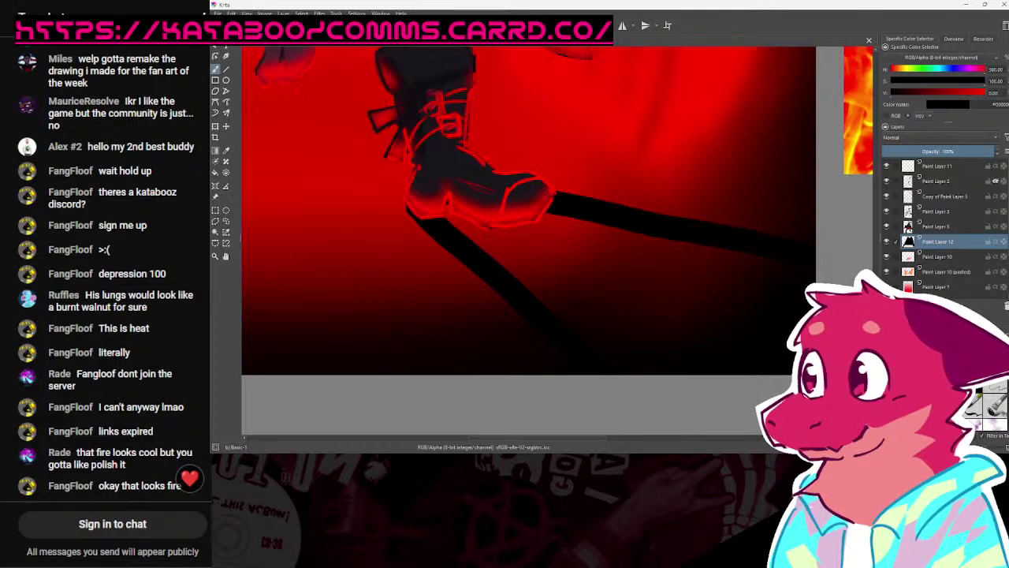
key(f)
click(569, 223)
key(b)
Step: Examine the black shadows under both boots up close and against the whole picture
scroll(679, 231, down, 4)
mouse_move(687, 226)
mouse_down()
mouse_move(687, 315)
mouse_move(715, 320)
mouse_up()
scroll(551, 300, up, 4)
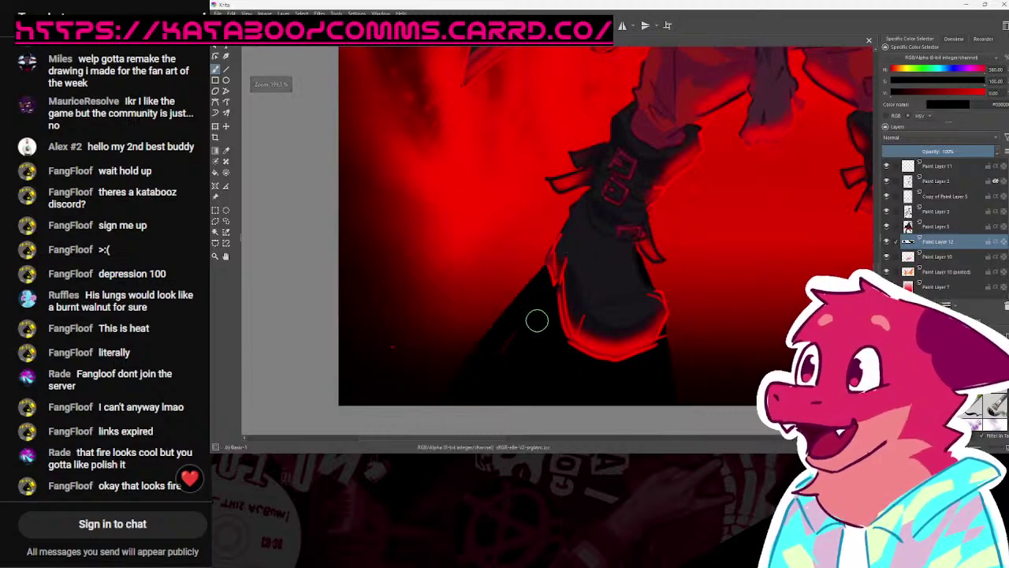
scroll(567, 315, down, 3)
scroll(689, 307, up, 2)
scroll(686, 331, down, 3)
scroll(685, 342, up, 2)
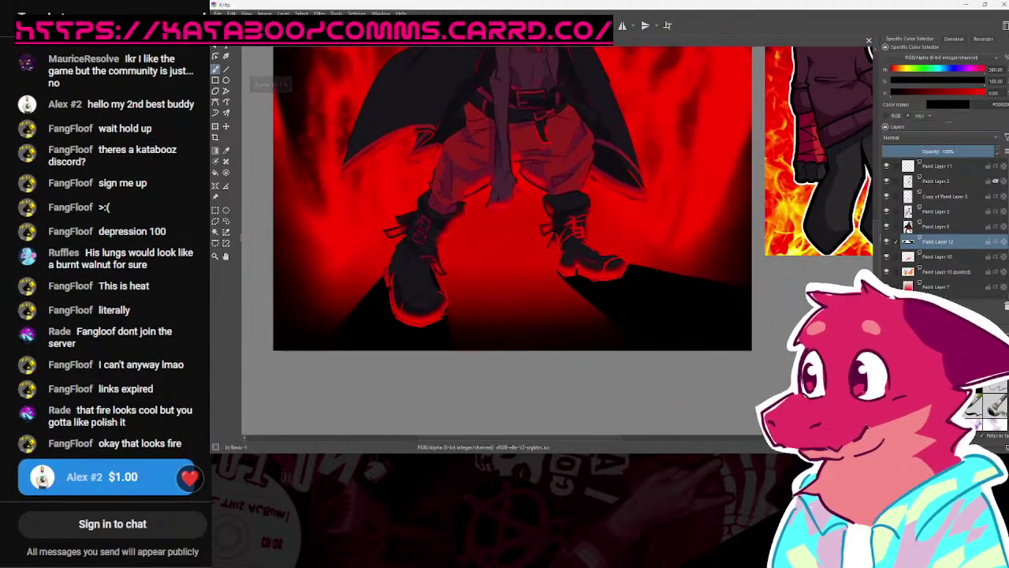
scroll(676, 273, down, 2)
scroll(754, 363, down, 6)
scroll(762, 339, up, 5)
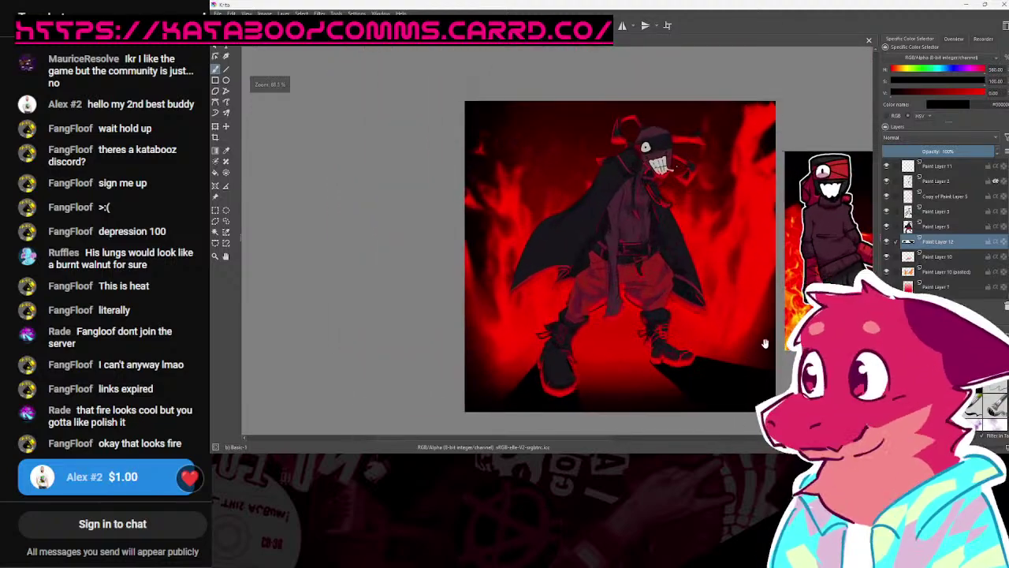
Step: Check the black shadows under both boots against the whole picture and save the artwork
scroll(762, 333, up, 1)
drag(762, 333, 763, 314)
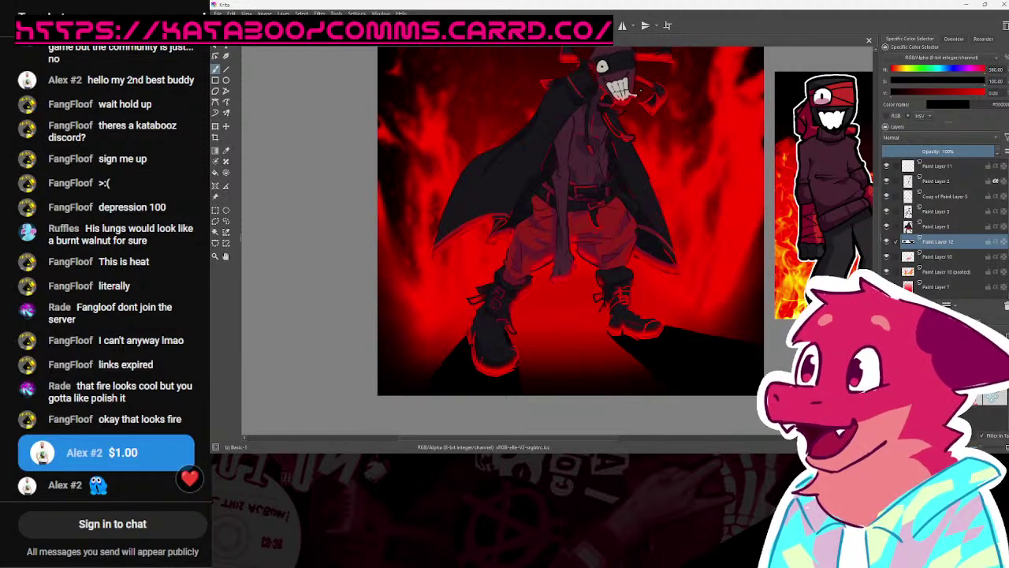
scroll(616, 354, up, 2)
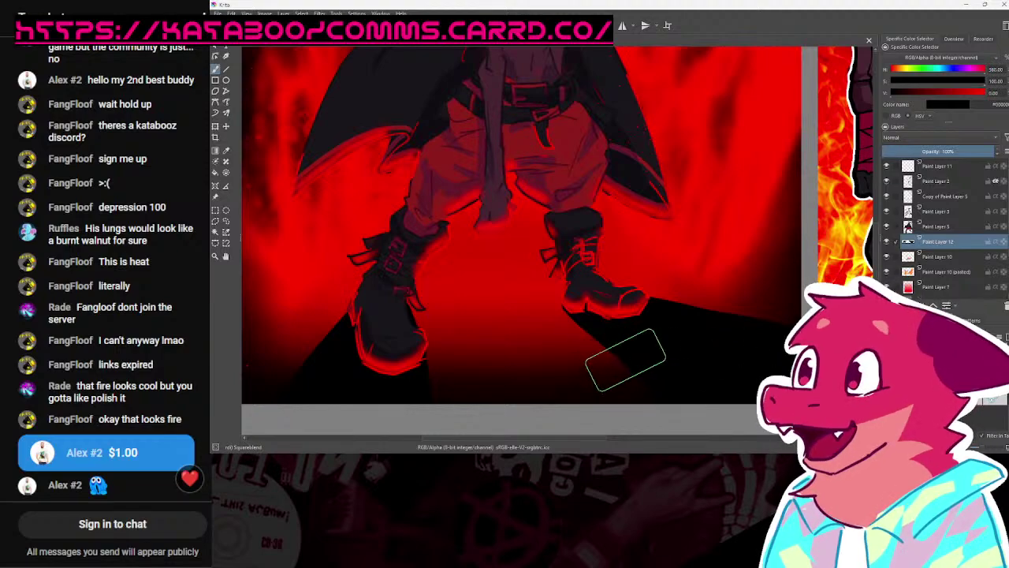
scroll(751, 380, down, 5)
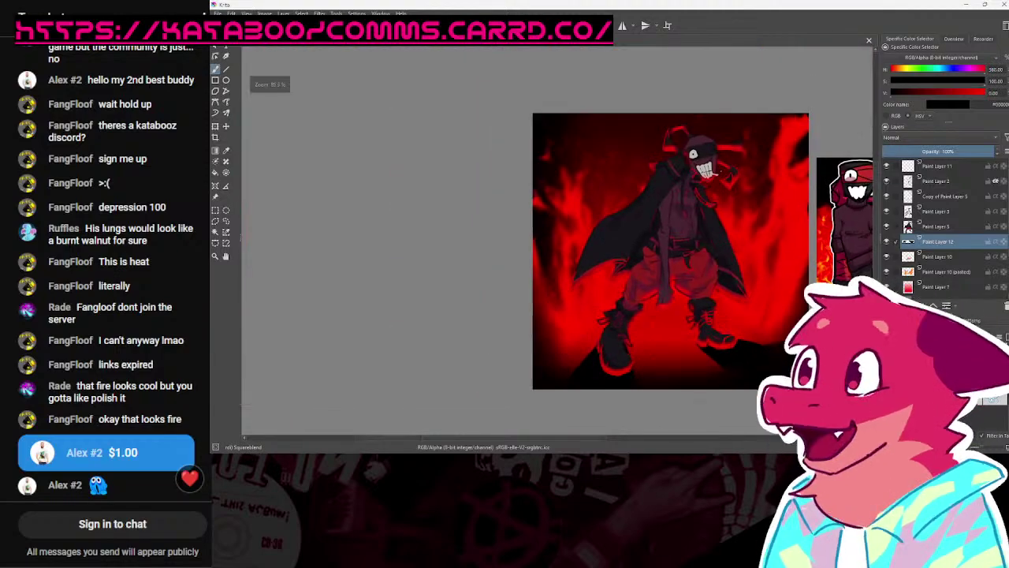
key(ctrl+s)
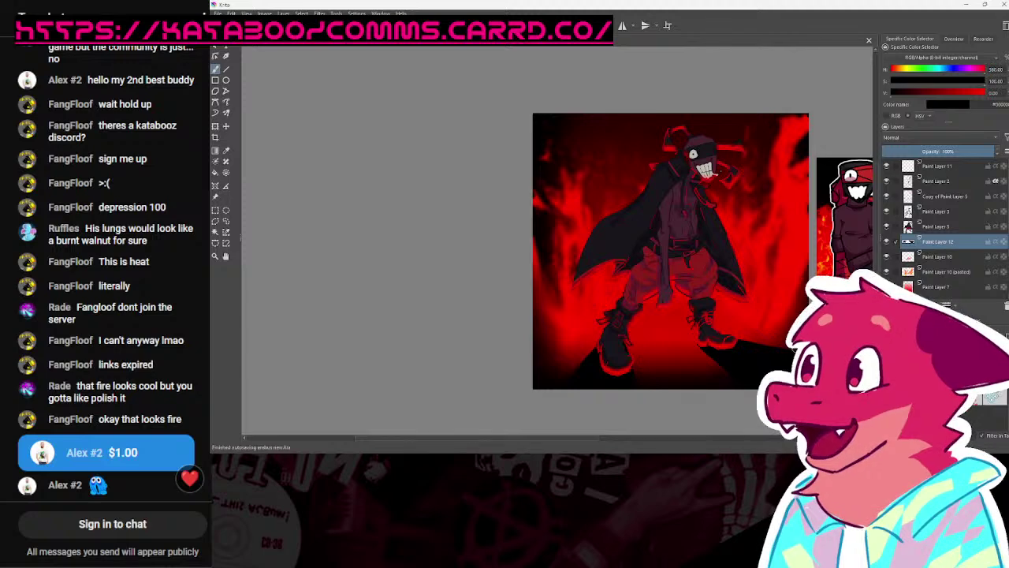
Step: Try a Gaussian Blur with a 34.85 px radius on the black boot shadow layer
scroll(766, 339, up, 2)
click(320, 15)
mouse_move(359, 63)
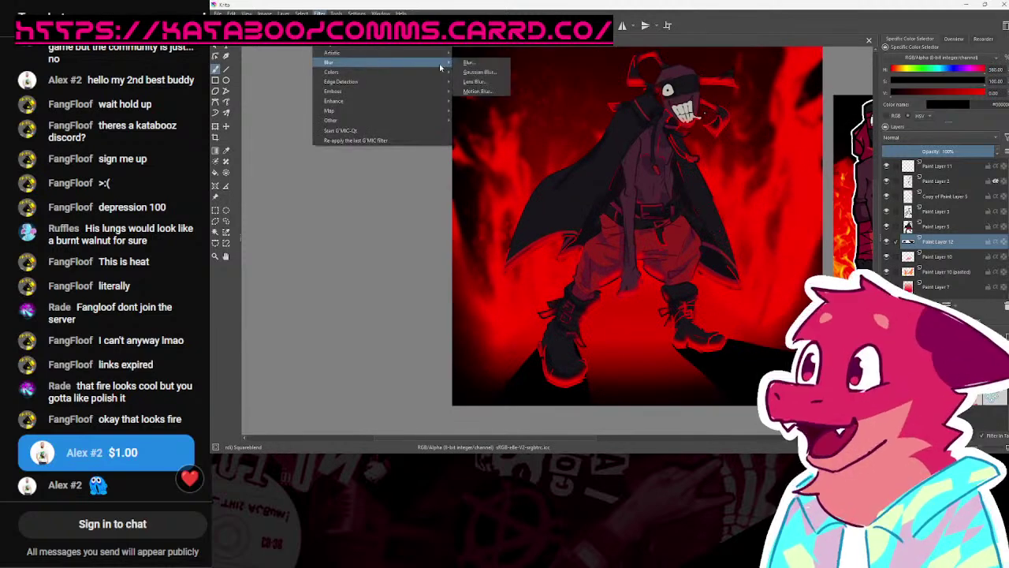
click(489, 77)
click(831, 210)
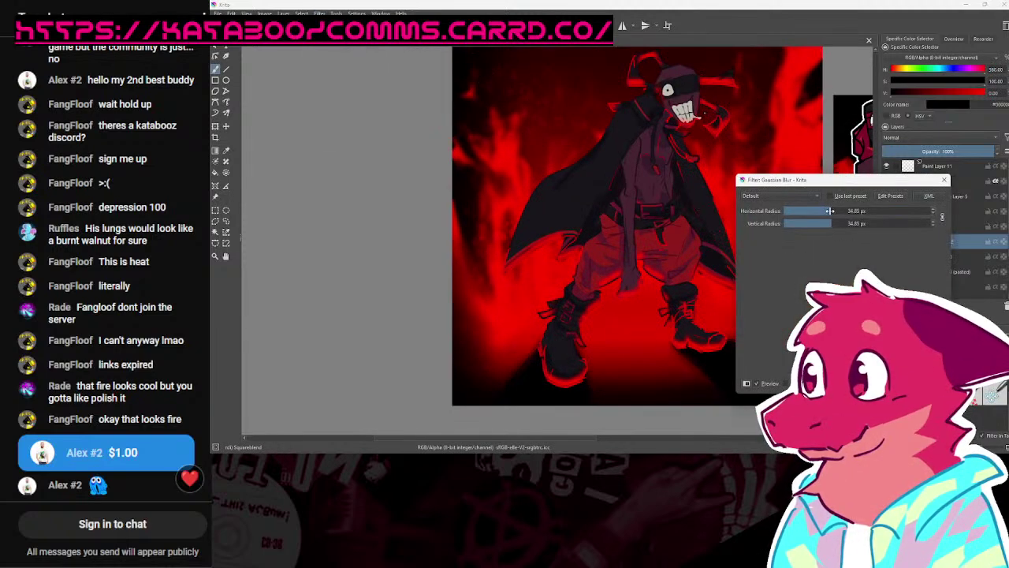
click(884, 383)
scroll(820, 347, down, 4)
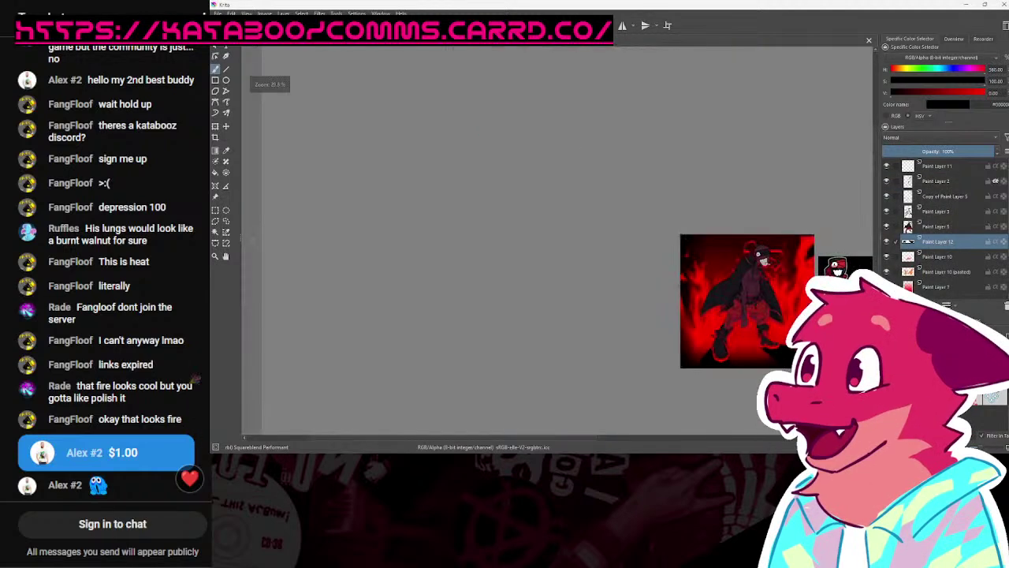
Step: Try lowering the boot shadow layer's opacity to about 72%
scroll(820, 347, up, 3)
drag(976, 147, 965, 151)
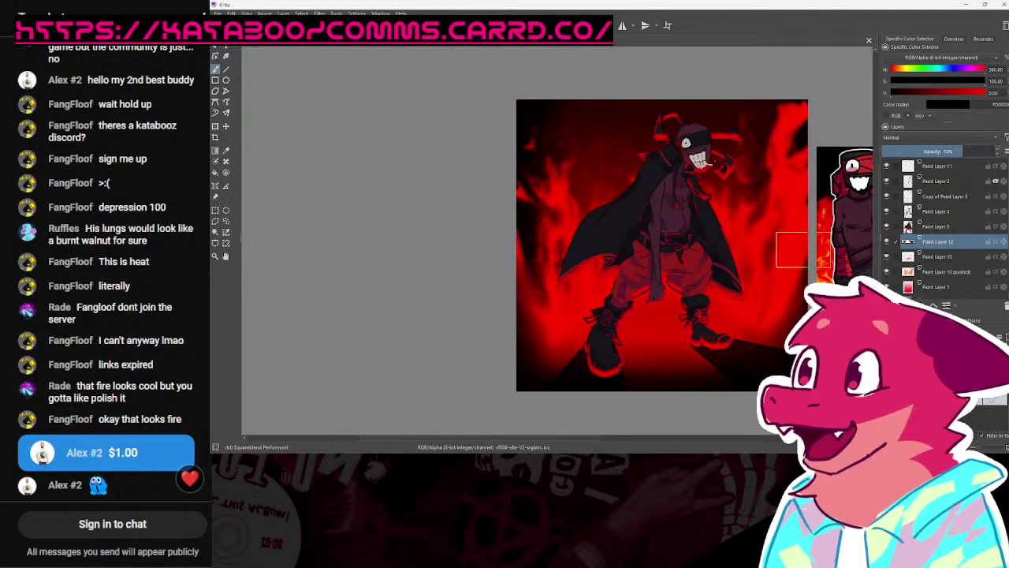
scroll(800, 291, down, 5)
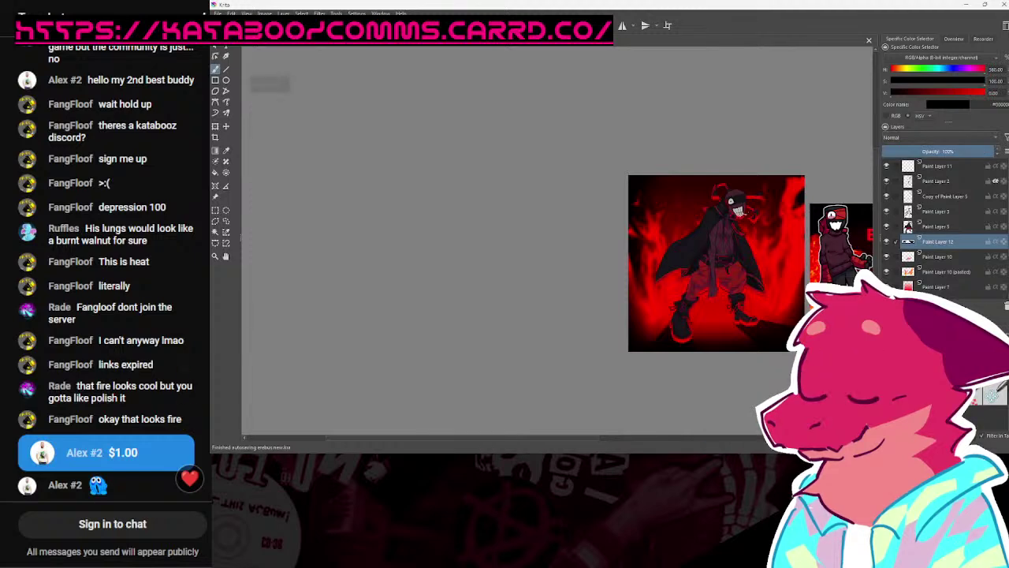
scroll(772, 252, up, 5)
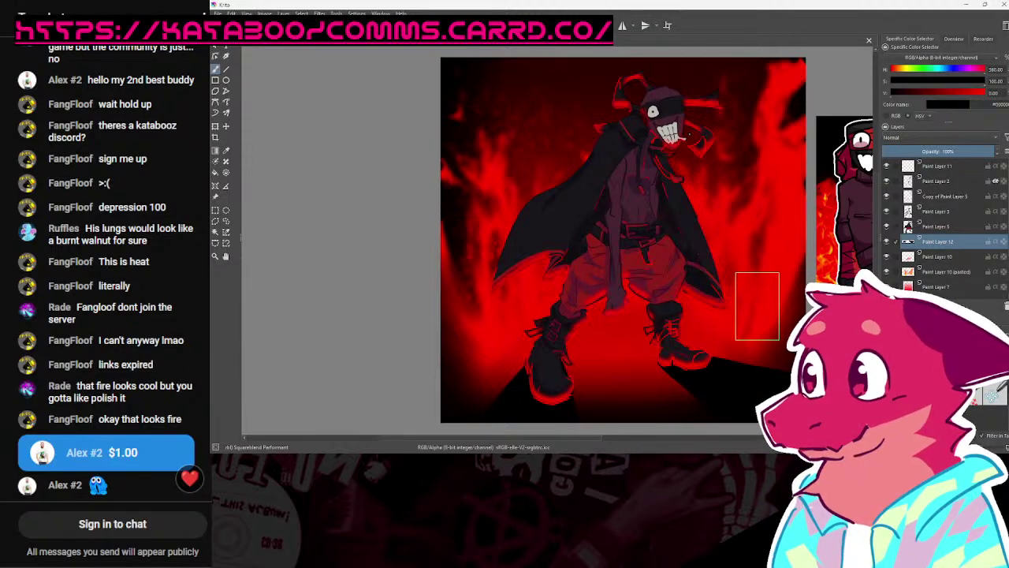
drag(778, 308, 736, 301)
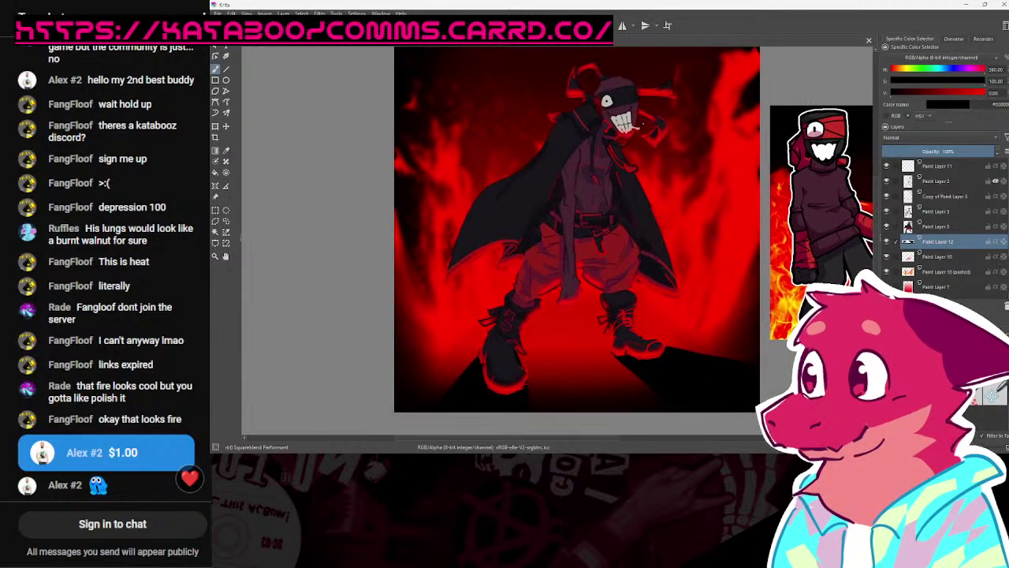
Step: Try the Addition blending mode on the blurred fire layer and judge it against the whole picture
click(915, 137)
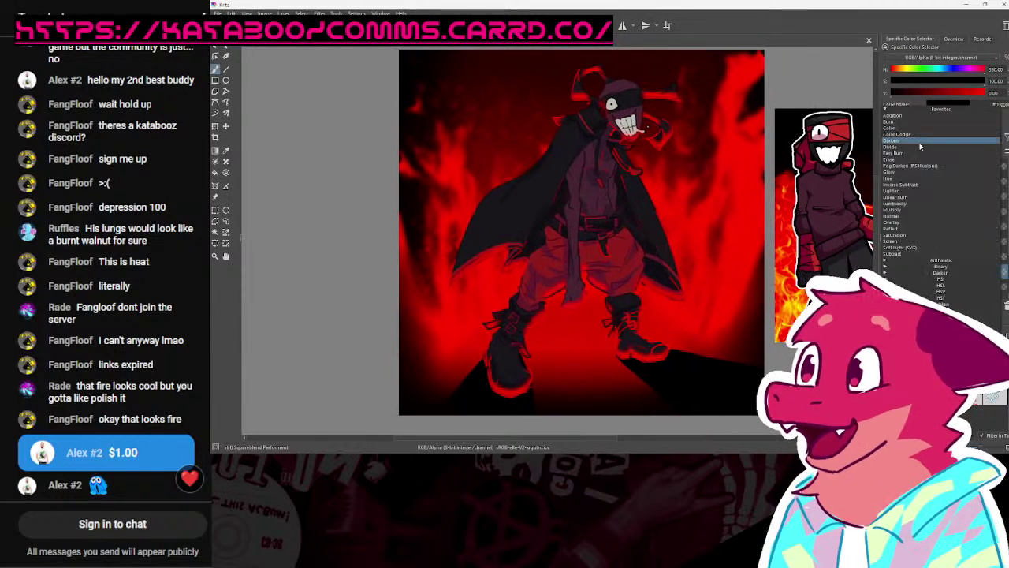
click(914, 118)
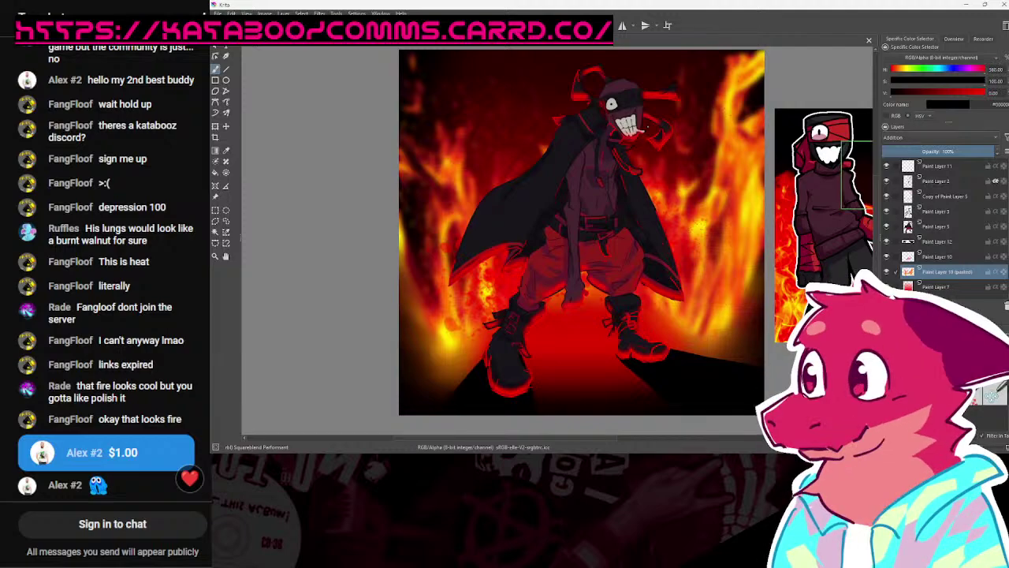
scroll(776, 249, down, 2)
scroll(776, 237, up, 2)
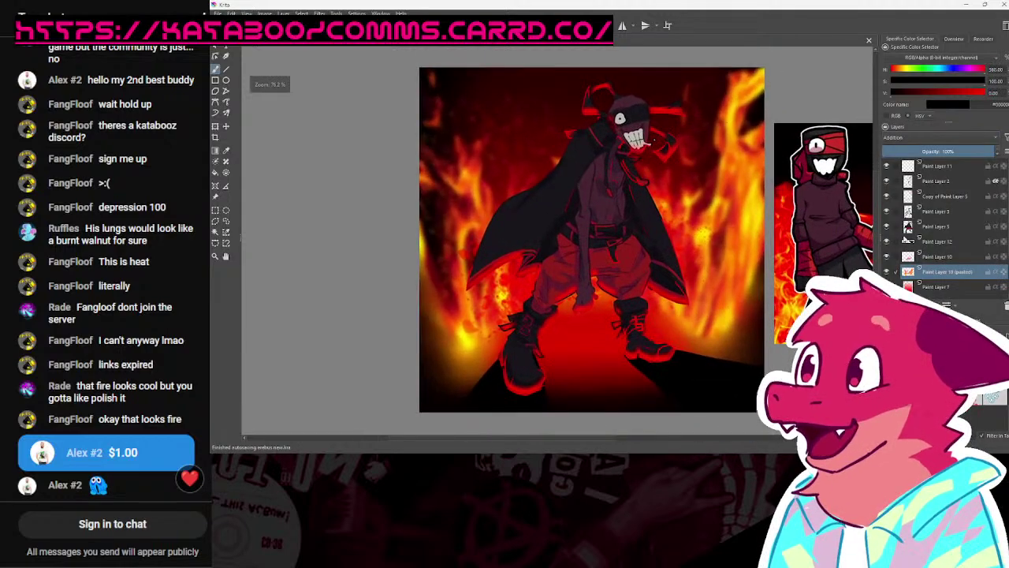
Step: Set the blending mode of the speck layer, Paint Layer 10, to Reflect
click(934, 256)
click(914, 137)
click(918, 146)
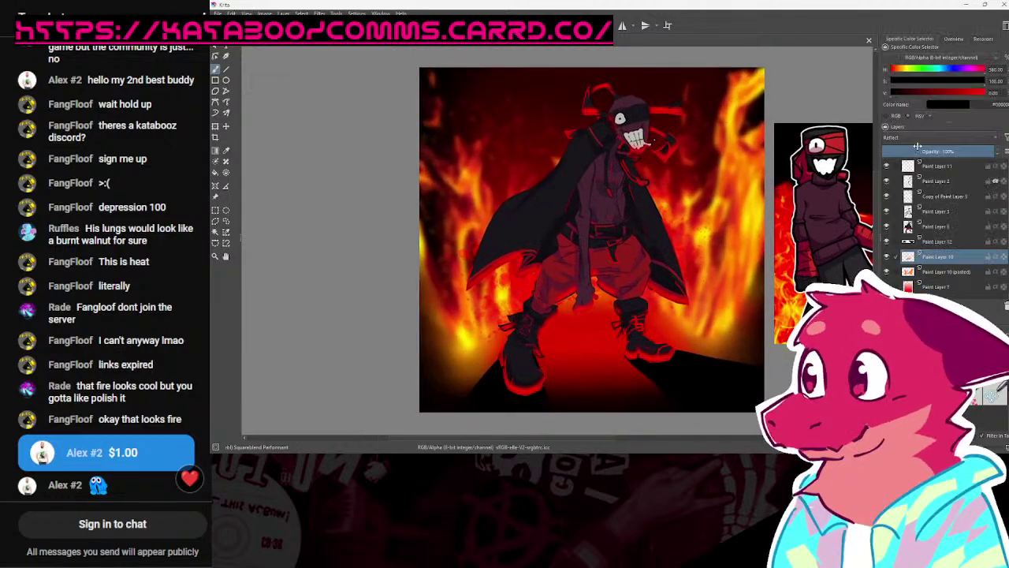
Step: Try the Overlay, Subtract and Reflect blending modes on the blurred fire layer
click(924, 270)
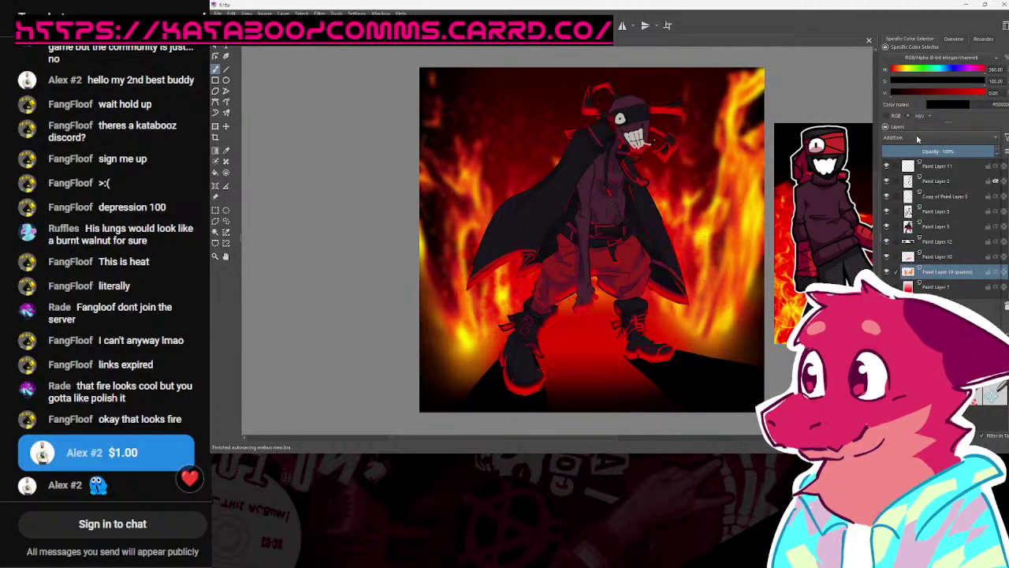
click(918, 139)
click(899, 214)
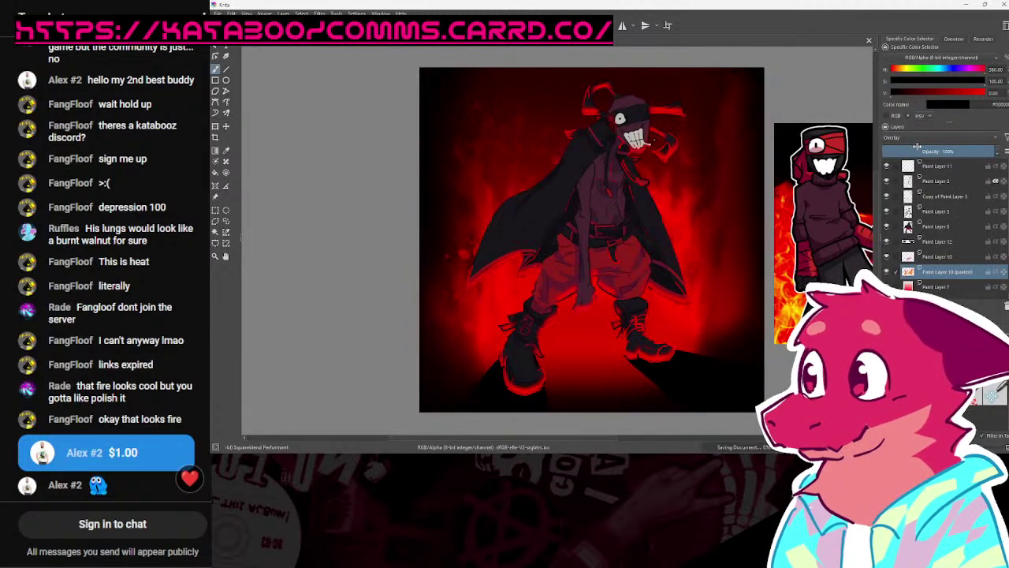
click(918, 140)
click(917, 168)
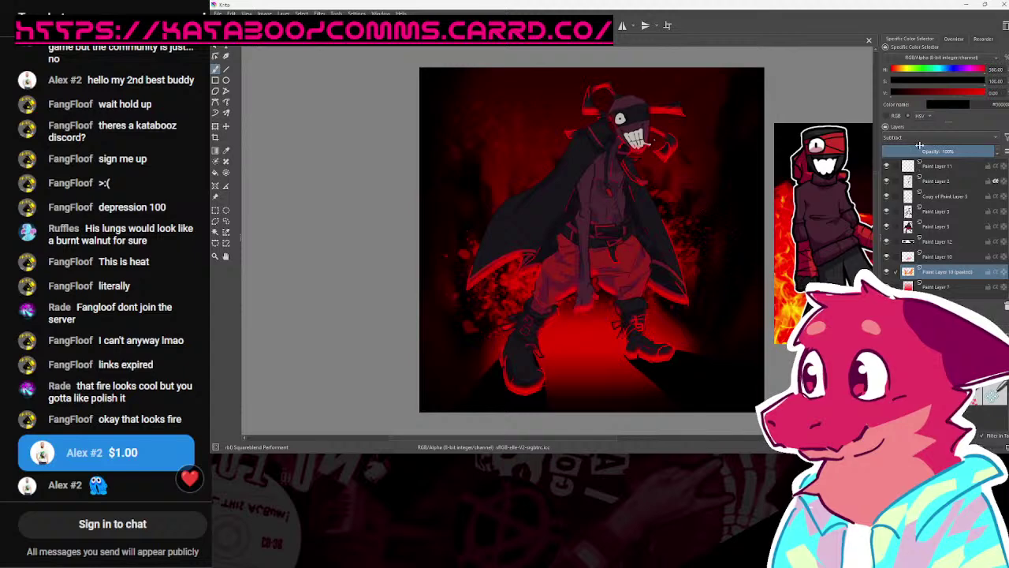
click(919, 144)
click(920, 144)
click(922, 137)
click(923, 124)
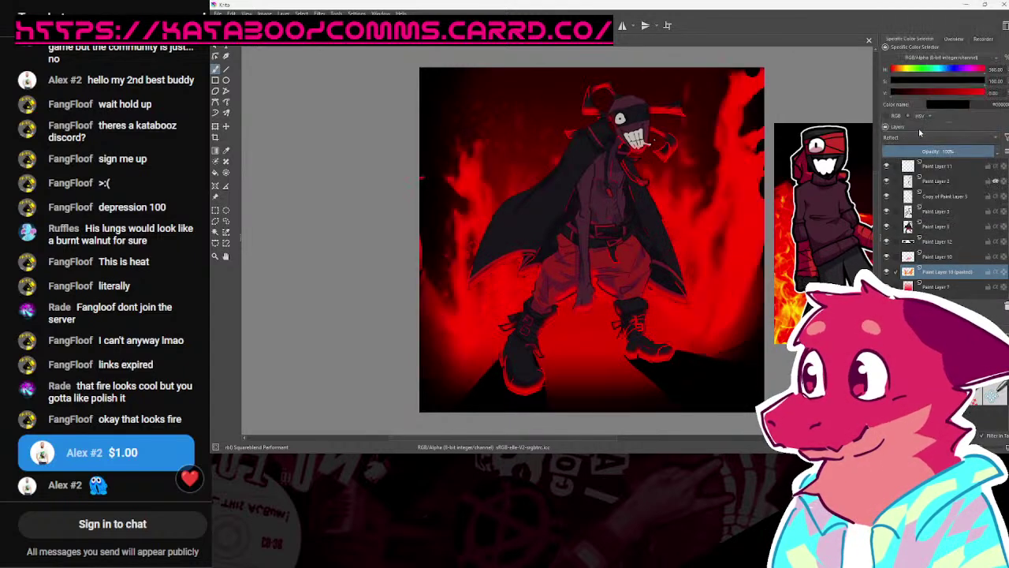
Step: Set the blurred fire layer's blending mode to Addition and check the yellow flames around the character
click(921, 138)
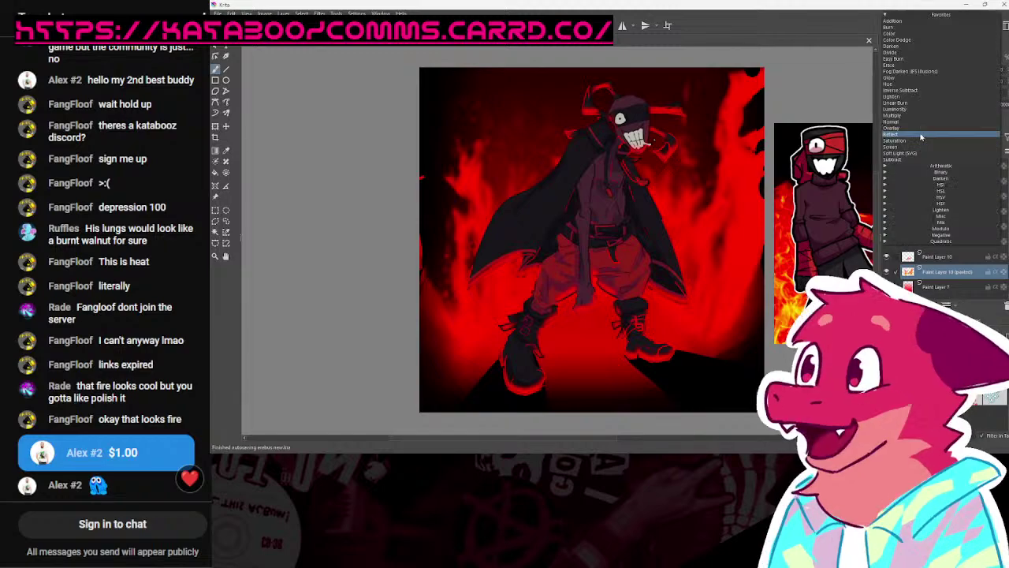
click(907, 21)
scroll(769, 158, down, 3)
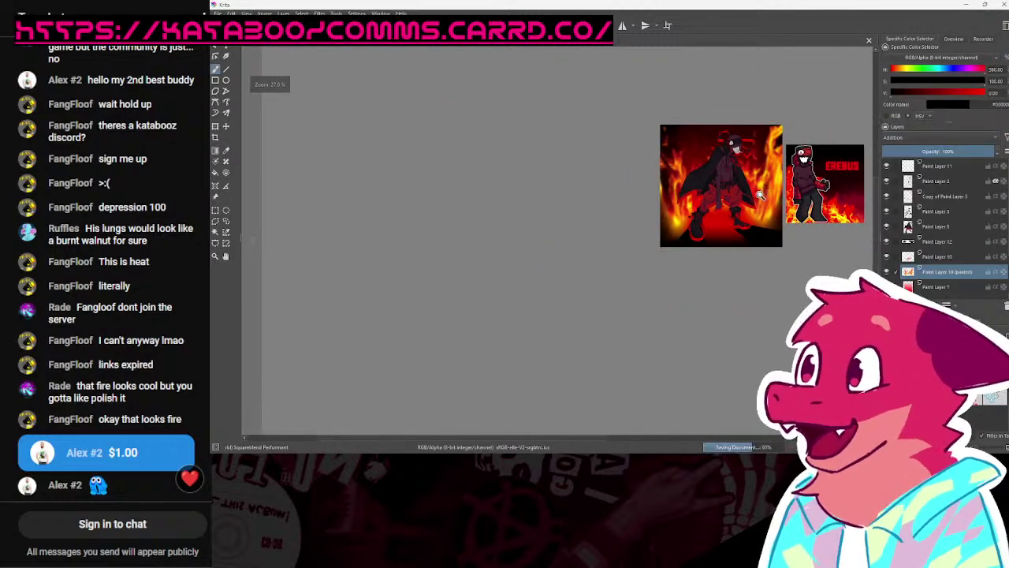
scroll(769, 158, up, 1)
scroll(769, 158, up, 3)
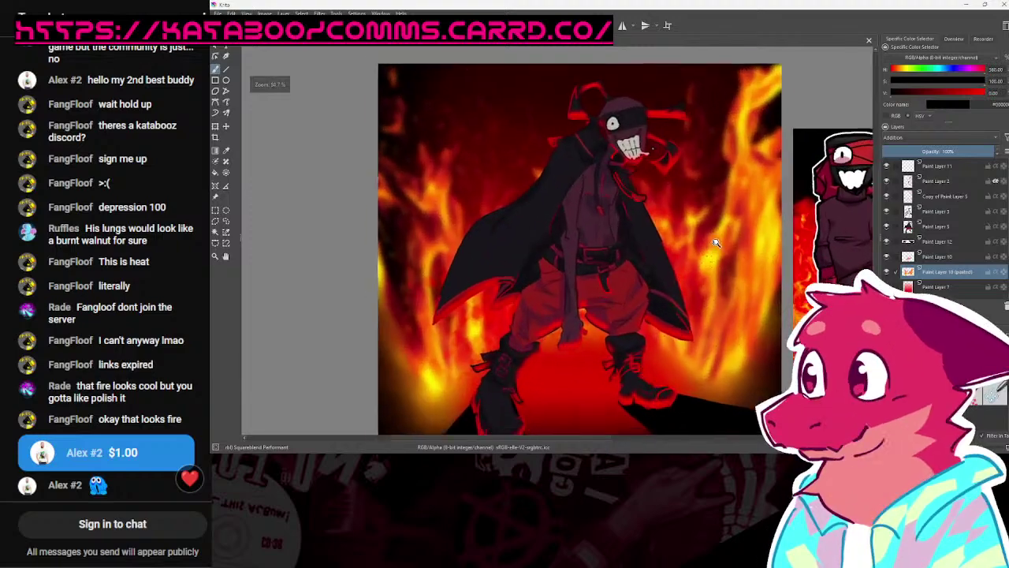
scroll(576, 237, up, 2)
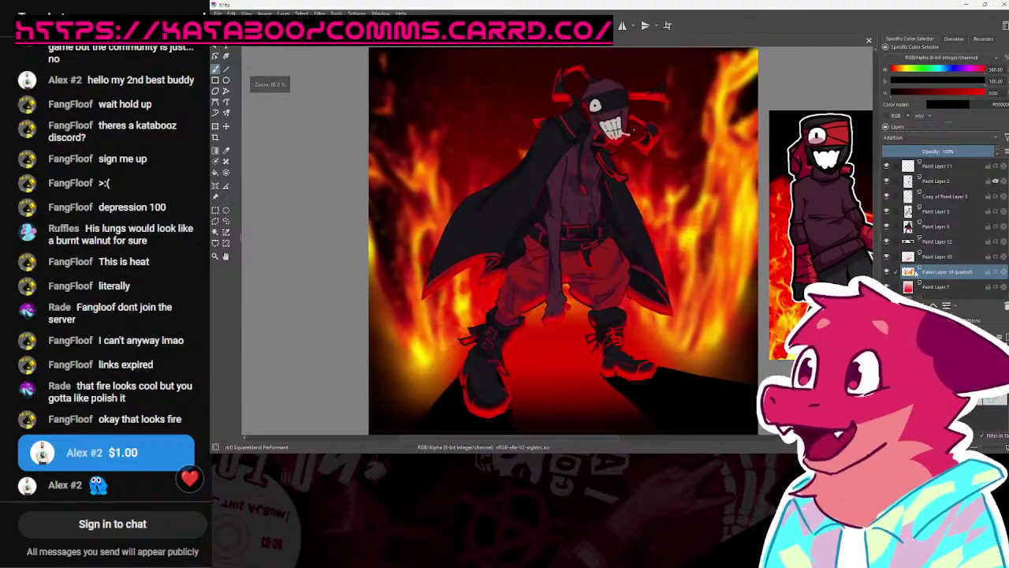
Step: Export the artwork to the Desktop as the PNG image "erebus new.png", accepting the offered export options
key(ctrl+shift+s)
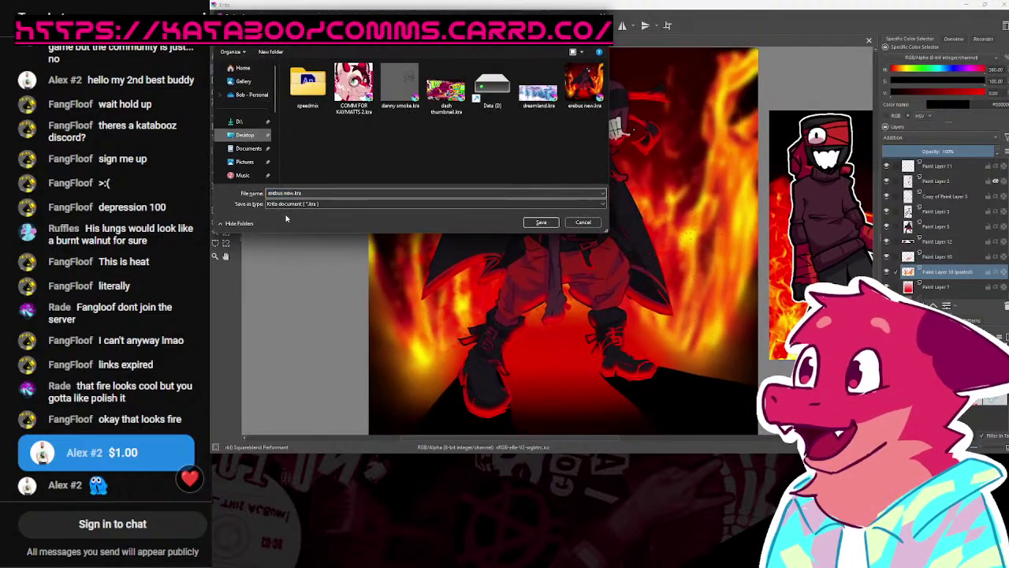
click(316, 204)
click(303, 313)
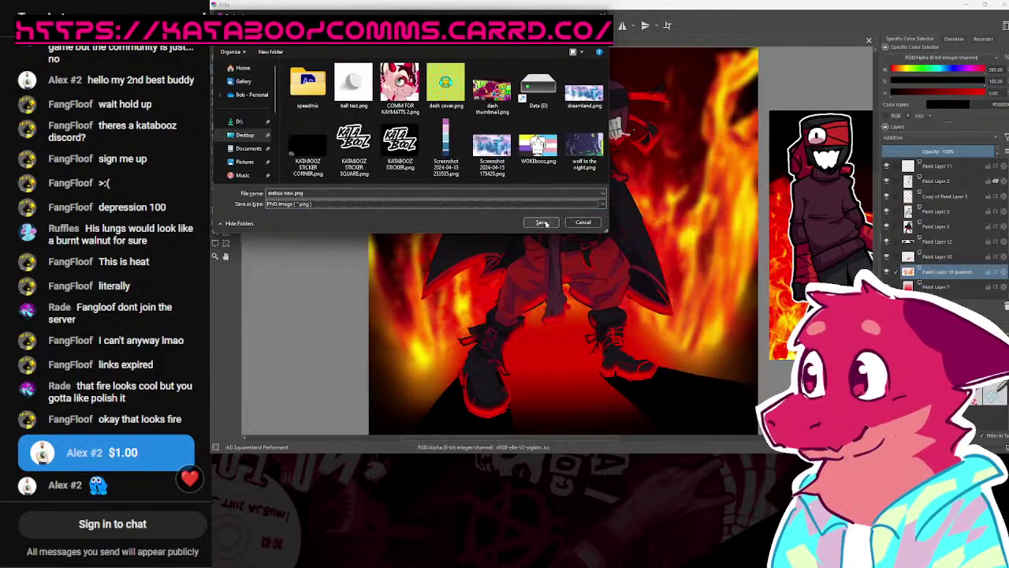
click(542, 225)
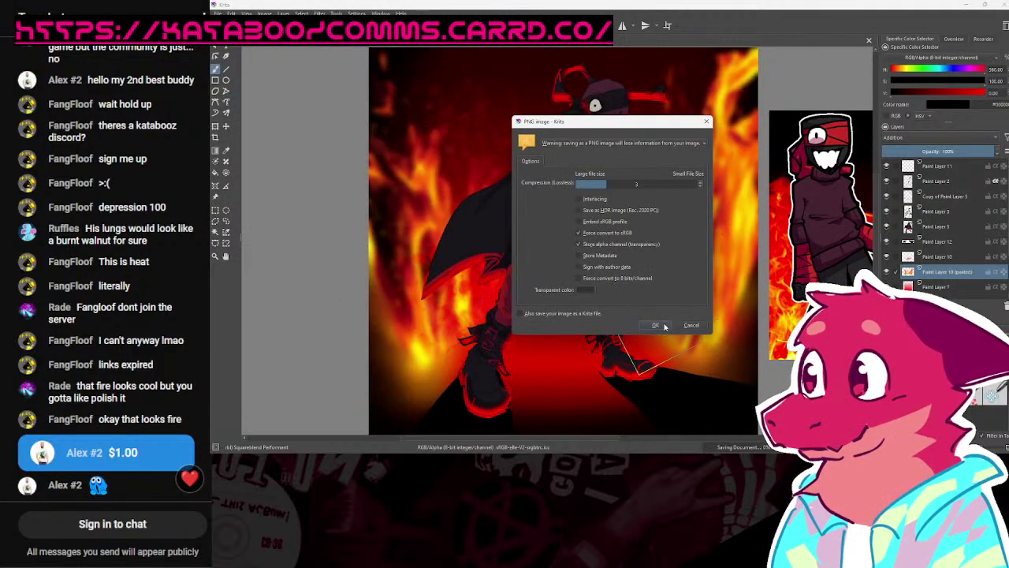
click(656, 325)
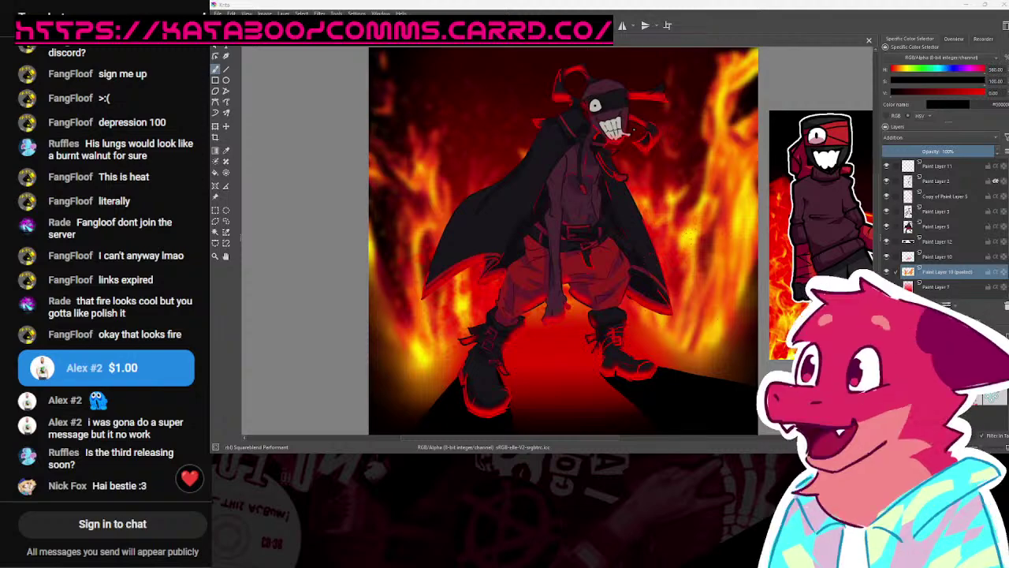
drag(486, 289, 482, 292)
drag(588, 281, 558, 283)
scroll(579, 299, up, 1)
scroll(568, 295, down, 2)
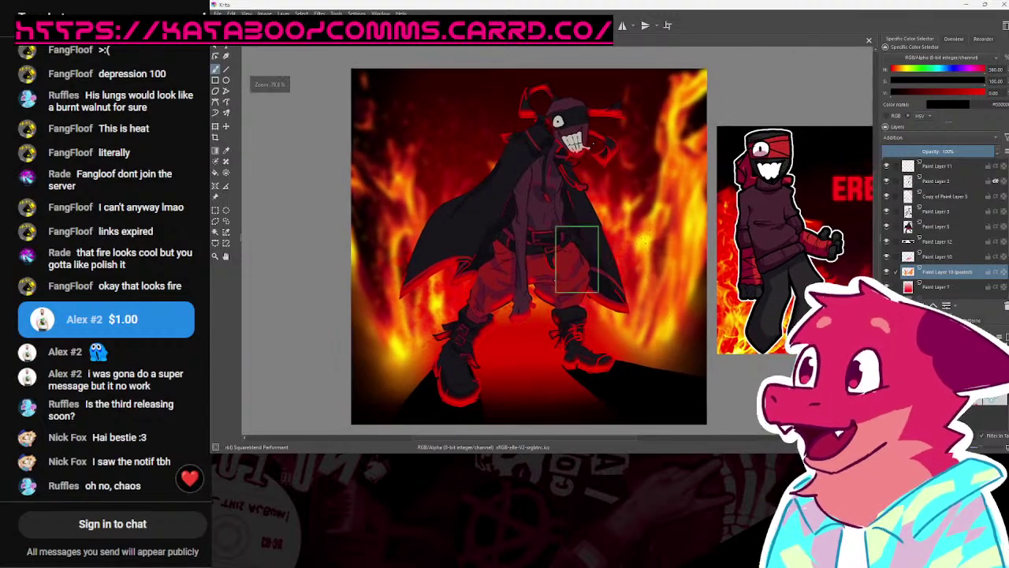
Step: Minimize the painting window, clear the source selection in OBS and move the live chat window off this screen
click(965, 4)
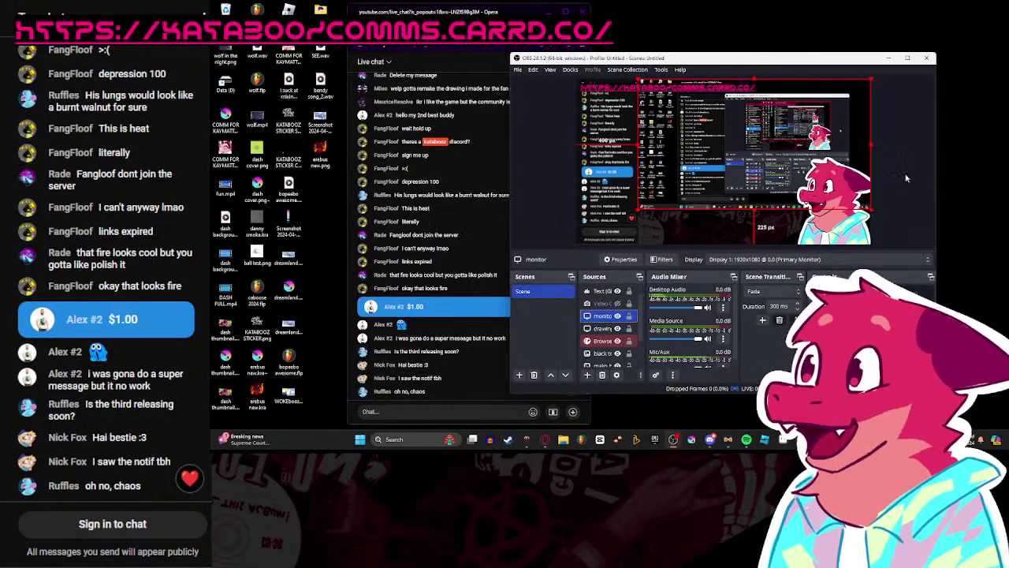
click(907, 177)
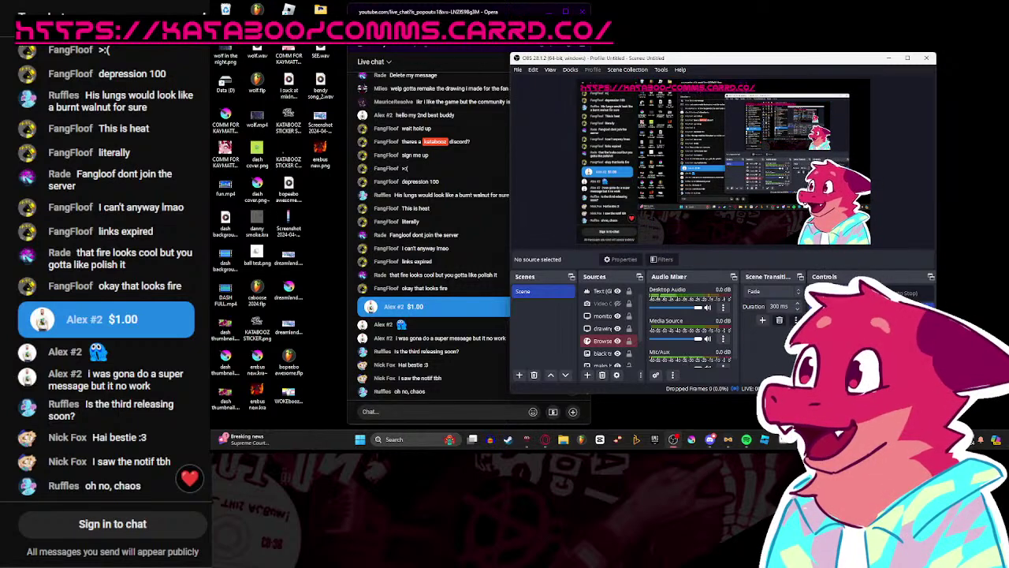
click(489, 74)
drag(473, 22, 457, 24)
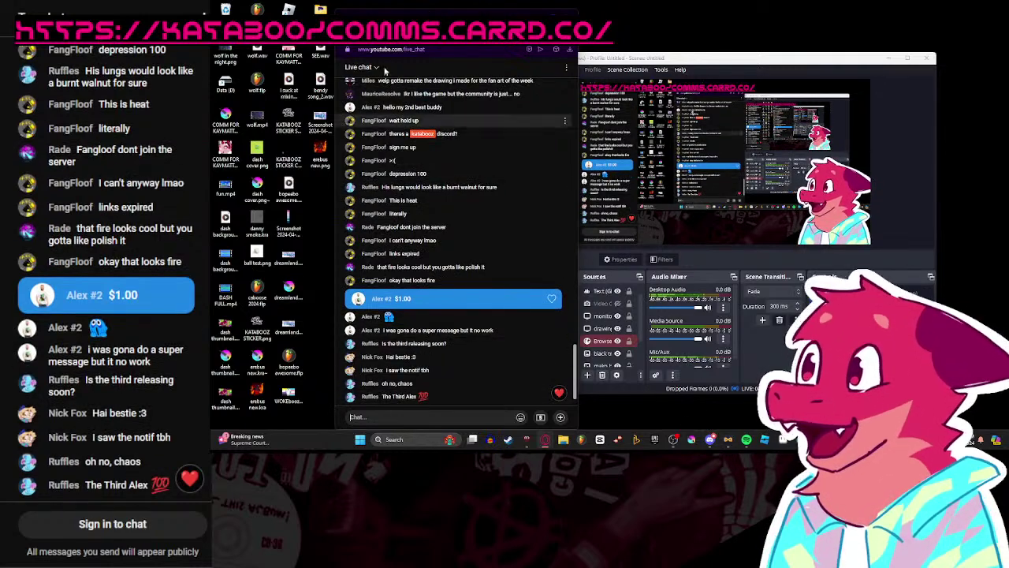
drag(441, 19, 1008, 71)
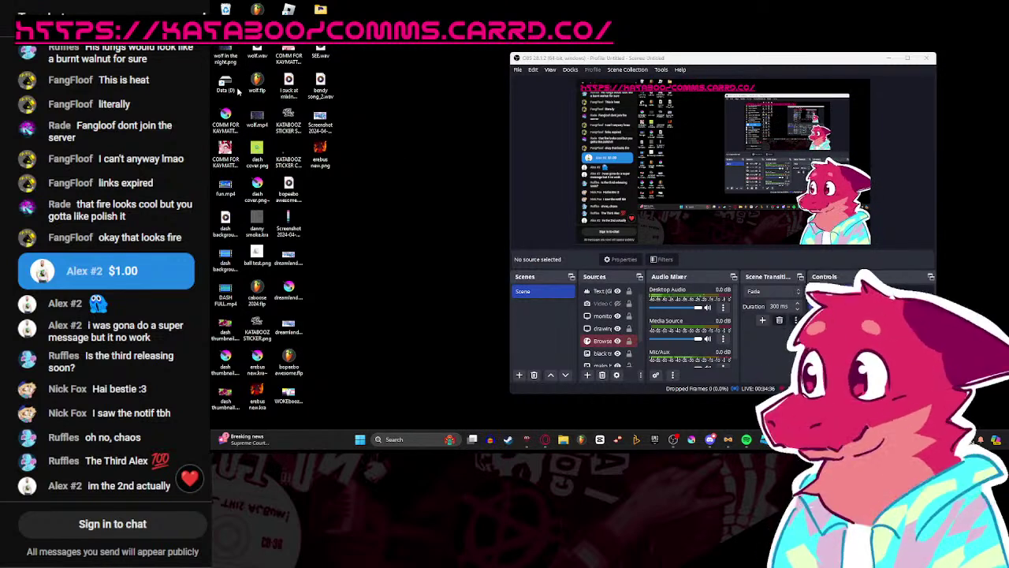
Step: Close the Spotify window and open the Data (D:) drive in File Explorer
right_click(745, 440)
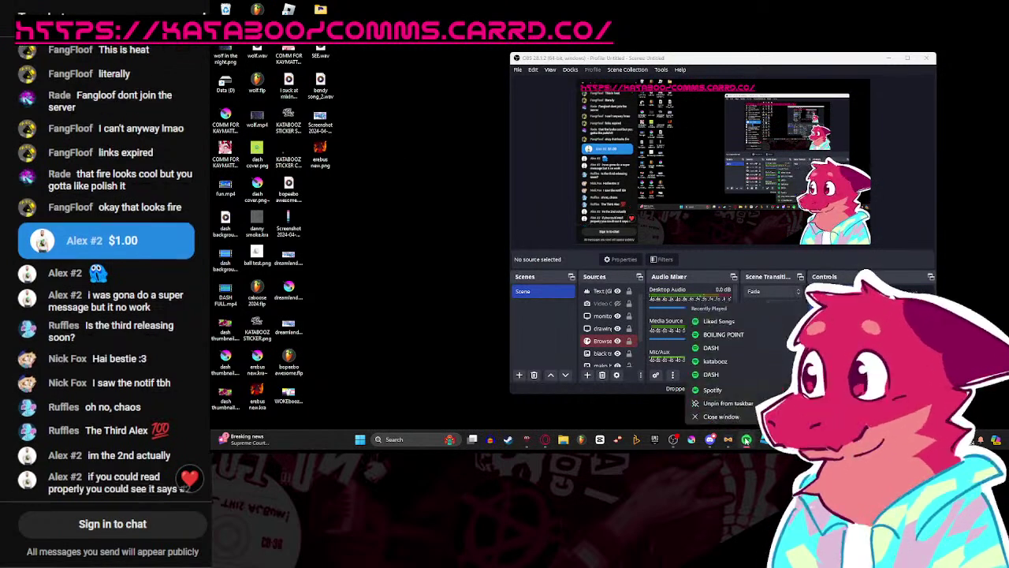
click(739, 418)
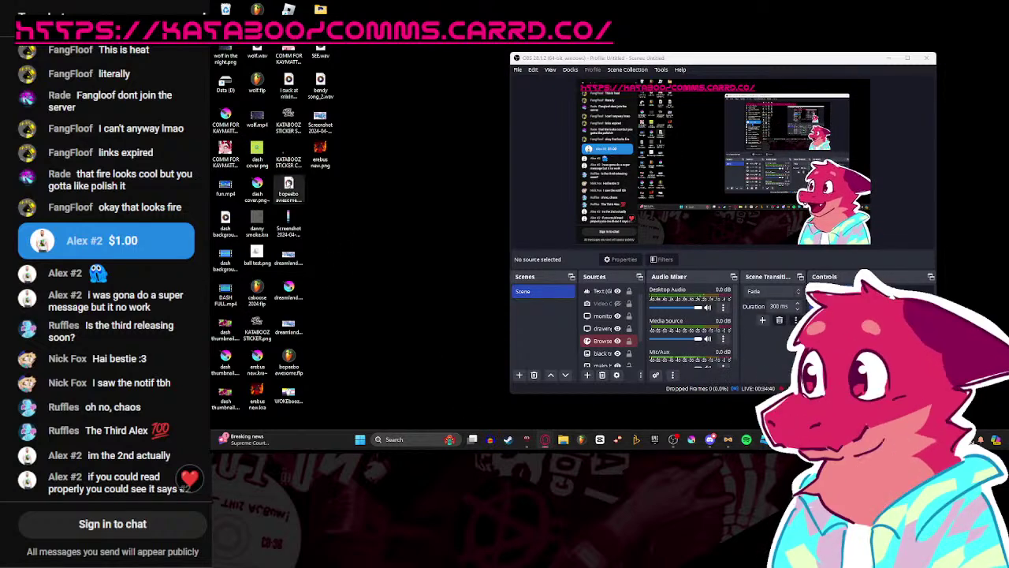
double_click(224, 85)
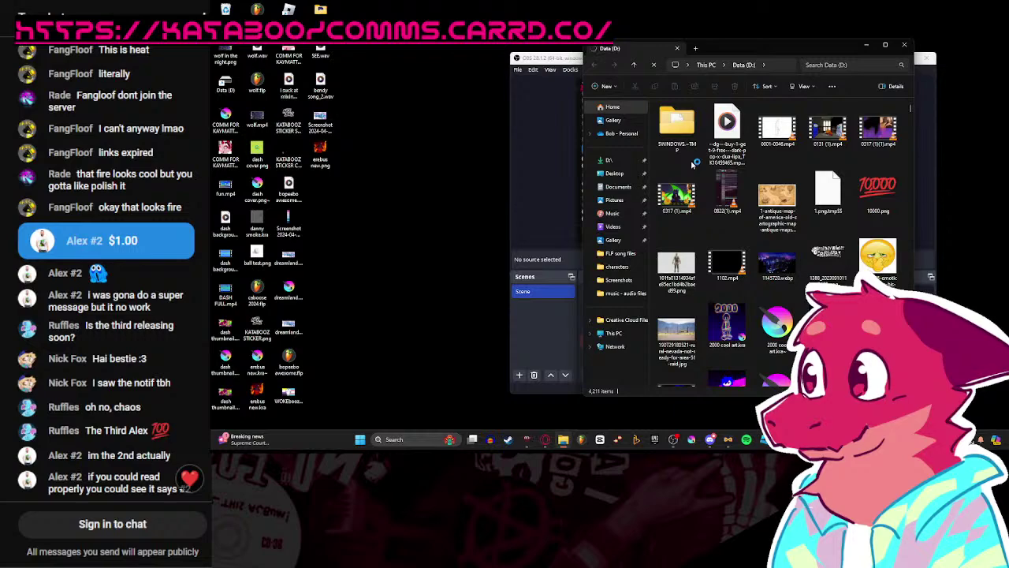
Step: Browse the Data (D:) drive to the FLP song files folder inside music - audio files and look through the project files
drag(713, 49, 668, 68)
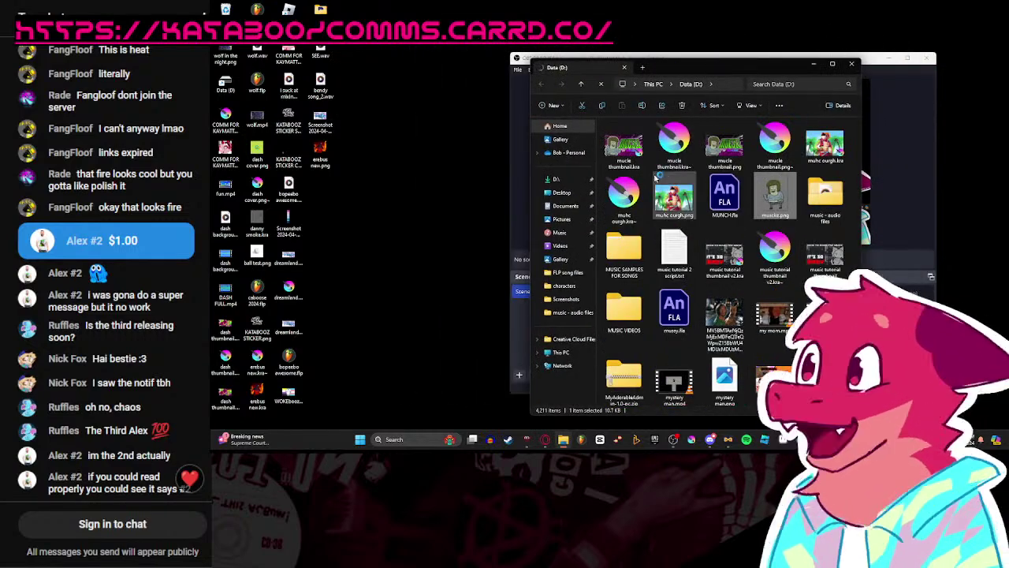
click(741, 207)
double_click(825, 206)
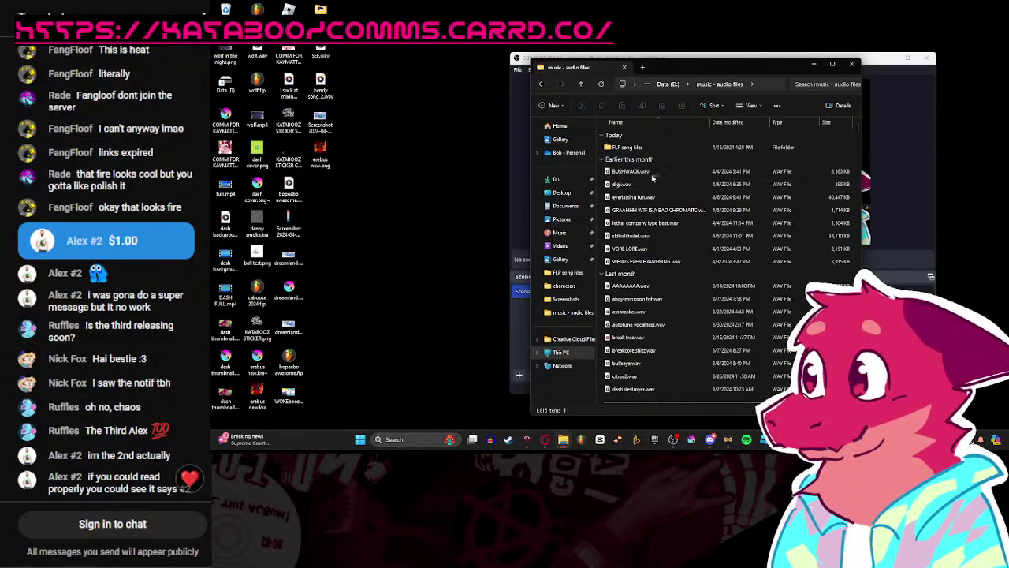
double_click(647, 150)
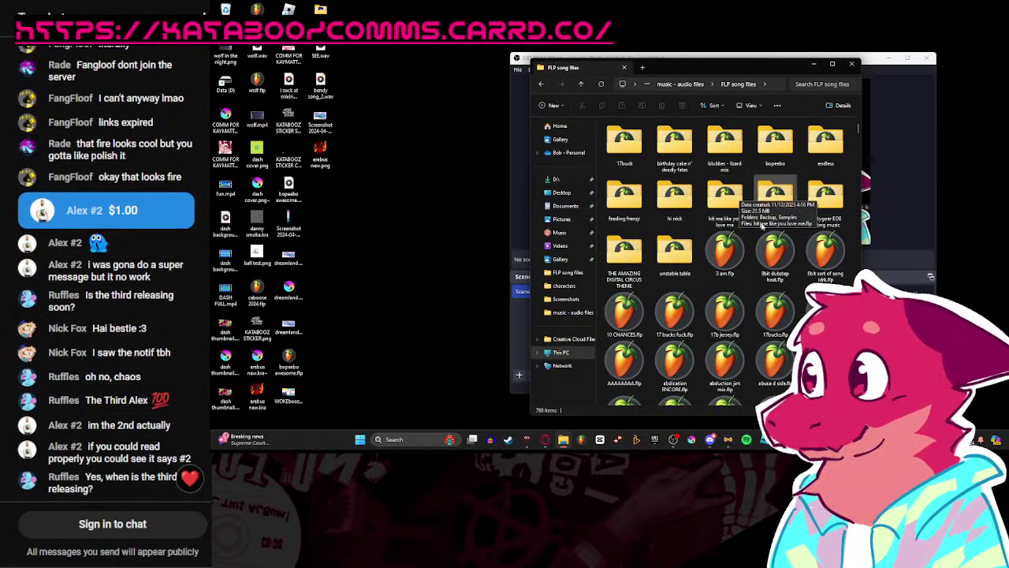
scroll(754, 230, down, 3)
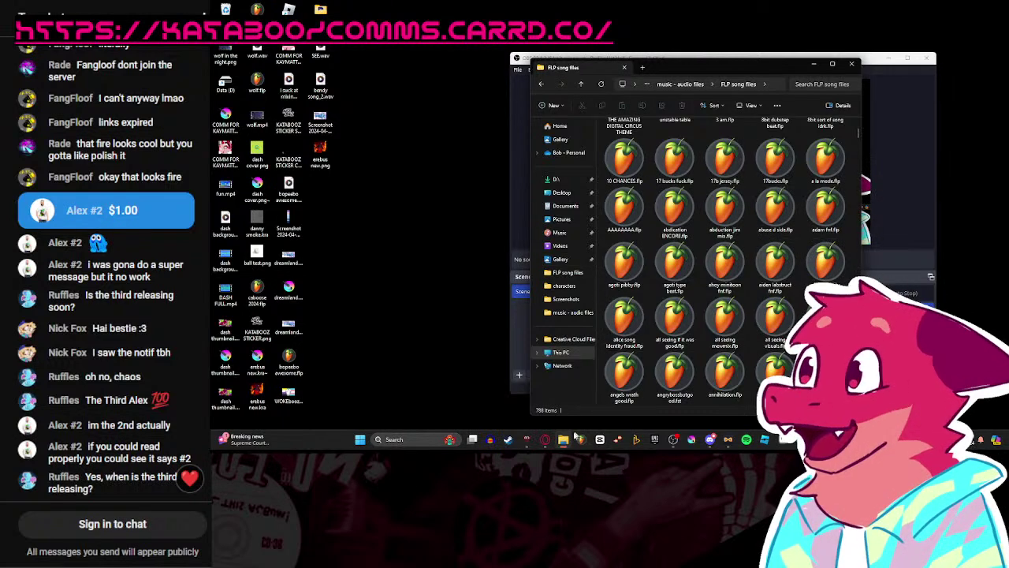
Step: Switch to FL Studio and open the remix project from the extended list of recent projects
click(583, 440)
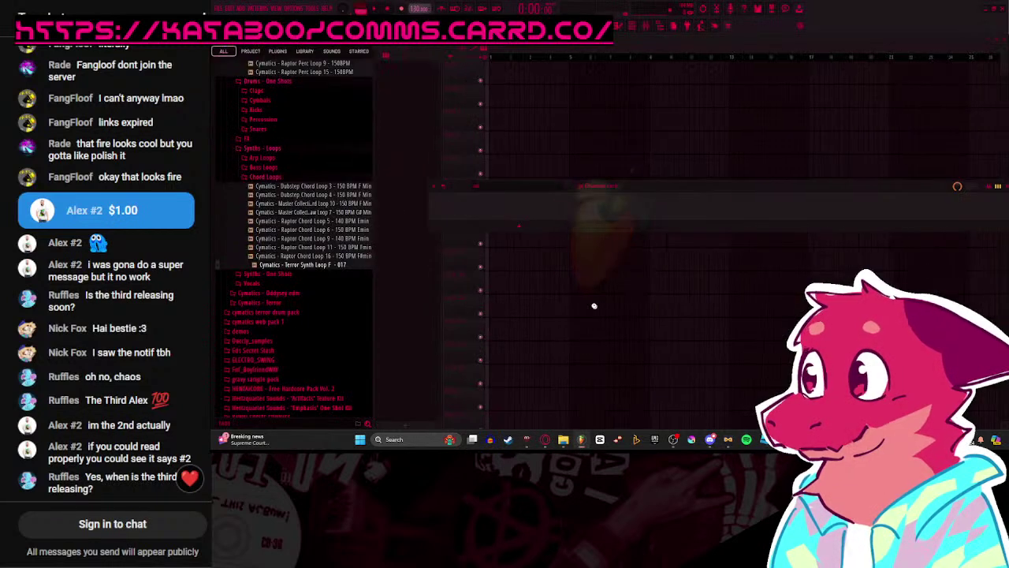
click(217, 8)
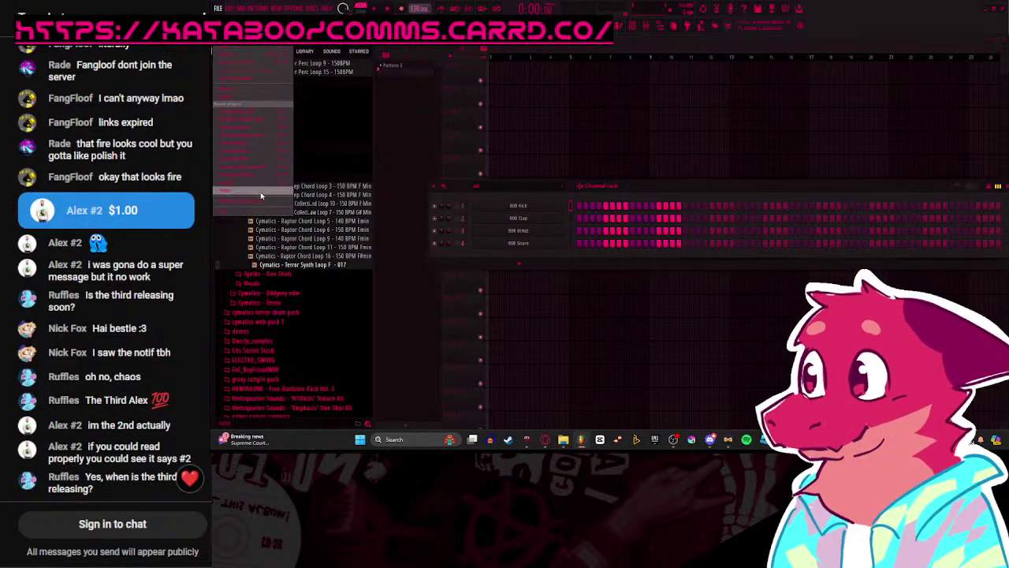
mouse_move(253, 190)
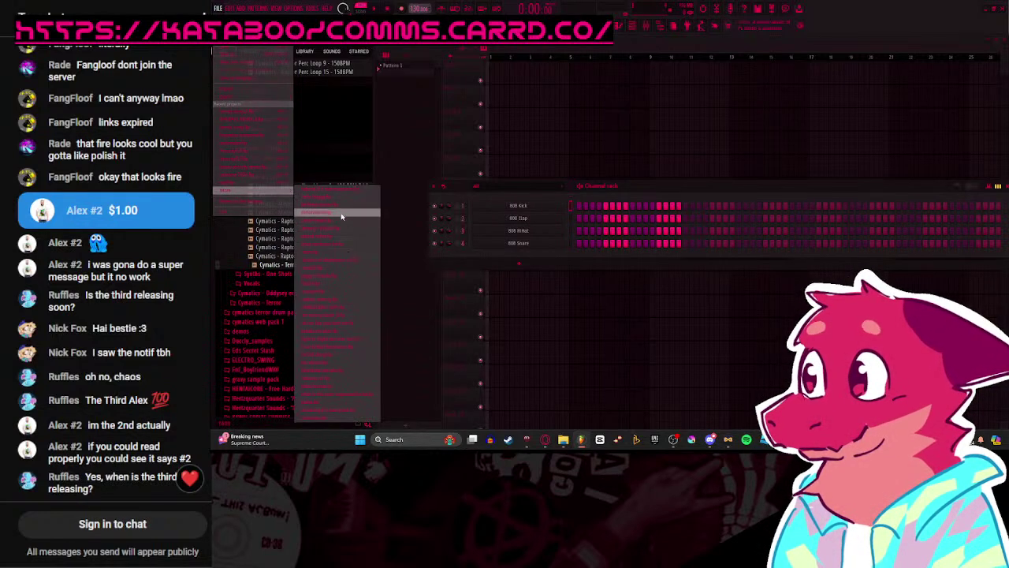
click(341, 213)
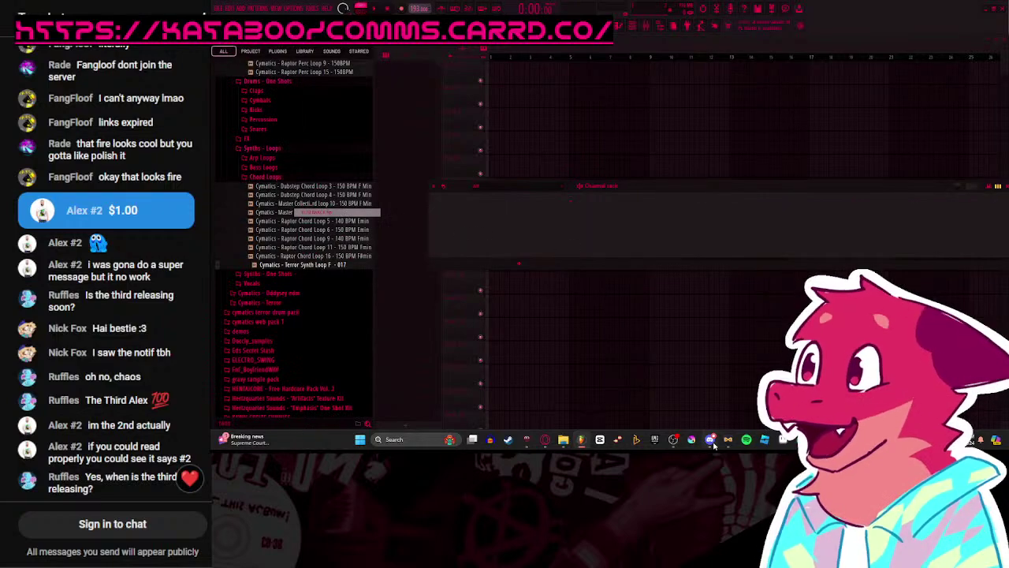
Step: Switch to Discord, view the fire-background artwork posted in the art channel at full size, and move the window off this screen
click(711, 441)
click(649, 350)
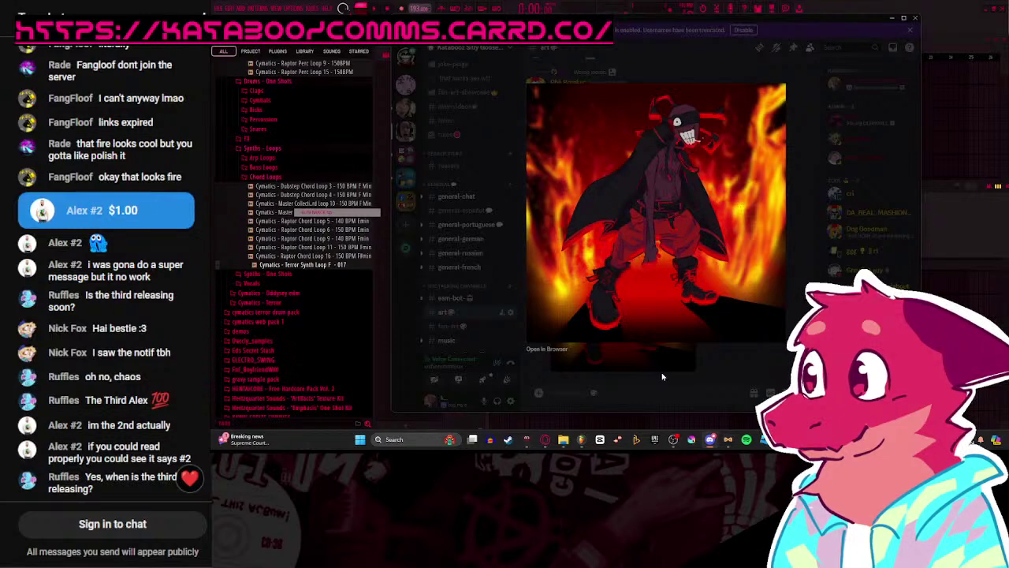
click(662, 377)
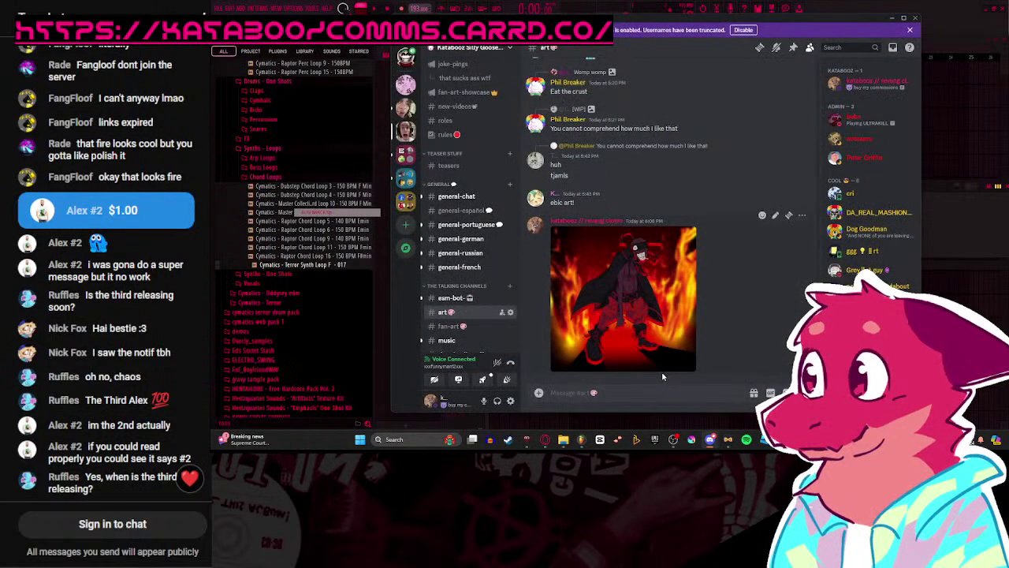
drag(501, 21, 1008, 22)
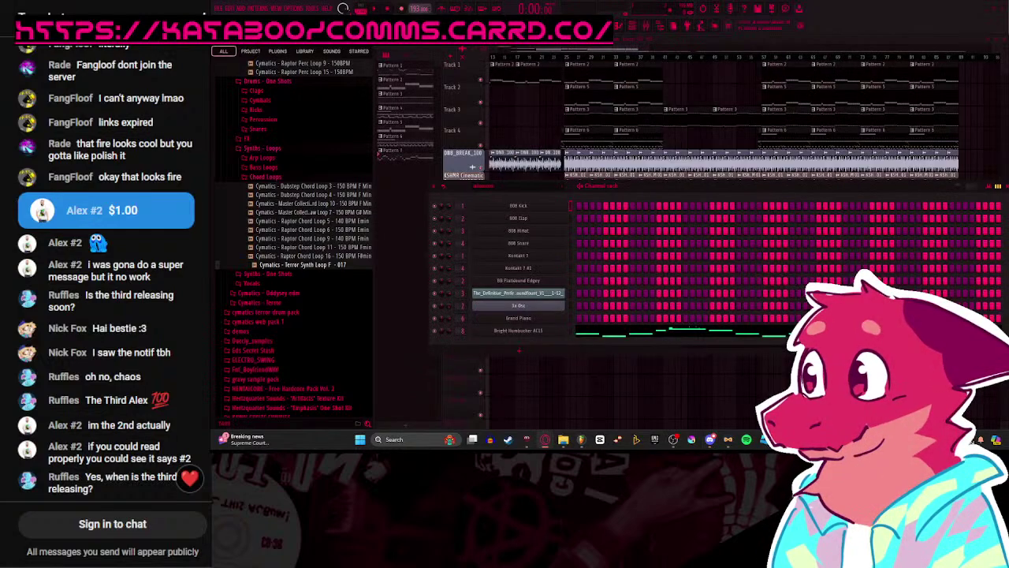
Step: Play the remix from the beginning of the playlist and raise the volume while listening through the drum sections
drag(600, 106, 686, 85)
key(space)
scroll(527, 122, up, 5)
drag(526, 121, 583, 151)
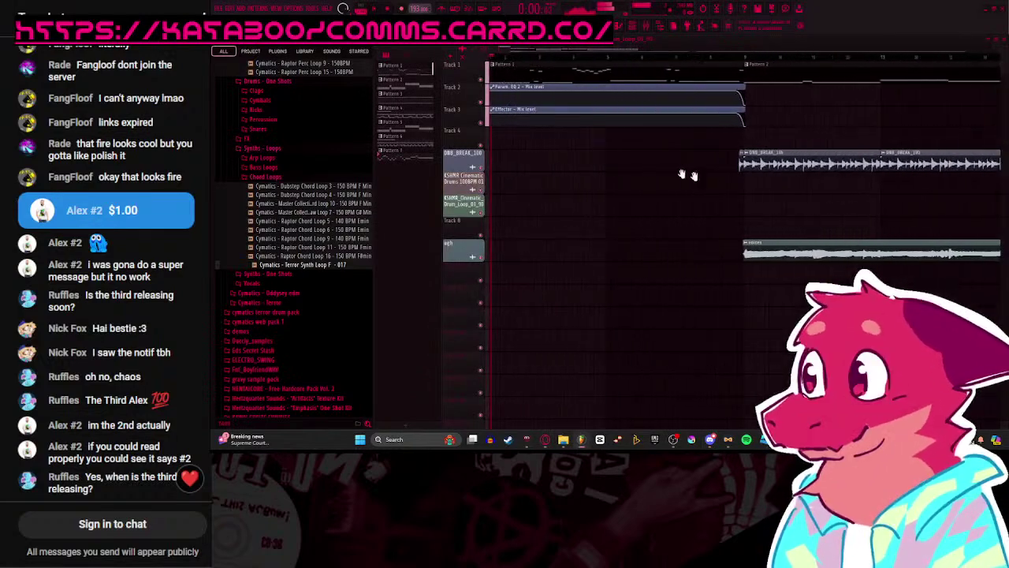
scroll(614, 181, down, 5)
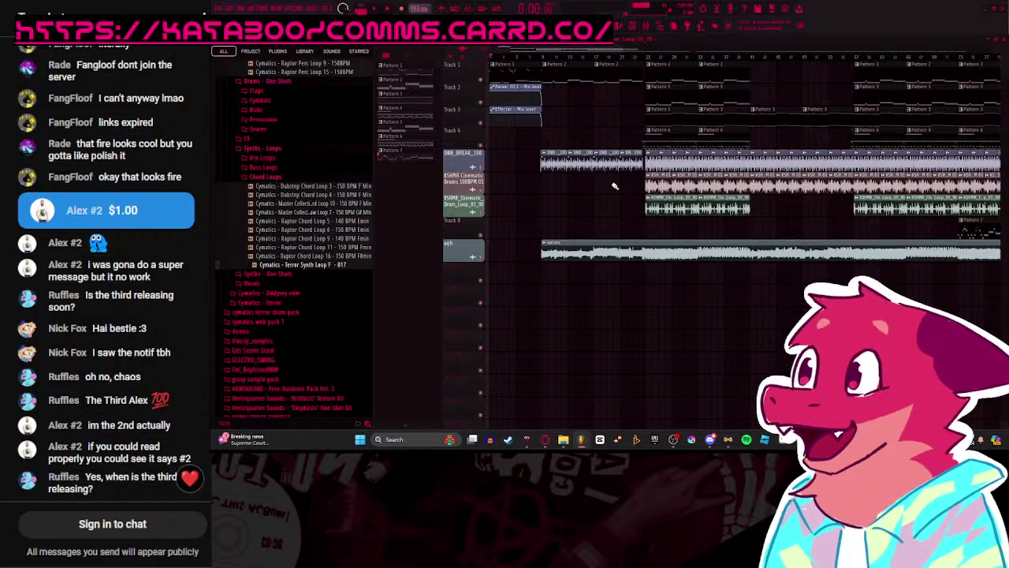
key(space)
scroll(510, 167, up, 5)
scroll(588, 292, down, 4)
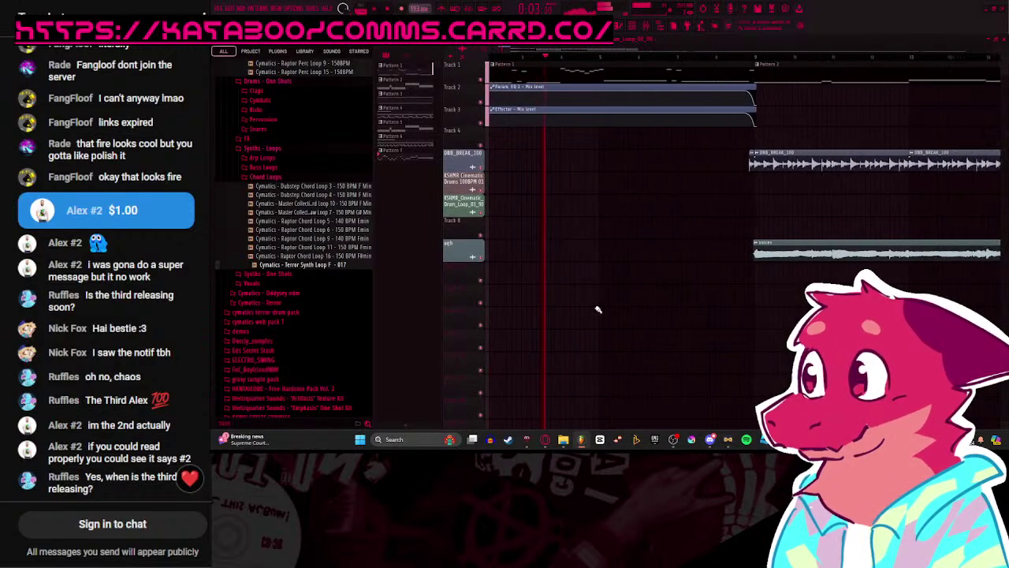
scroll(592, 293, up, 2)
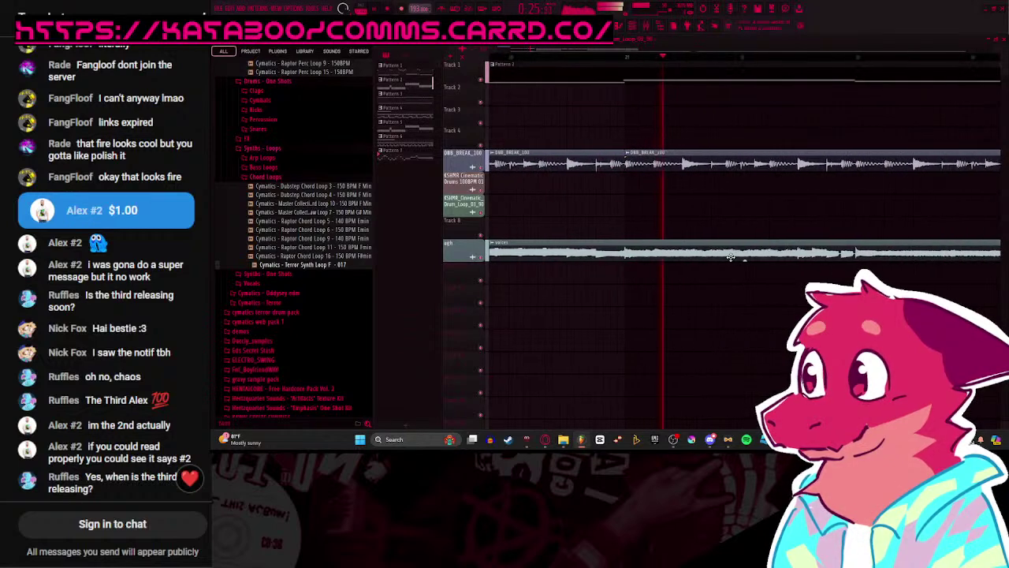
key(XF86AudioRaiseVolume)
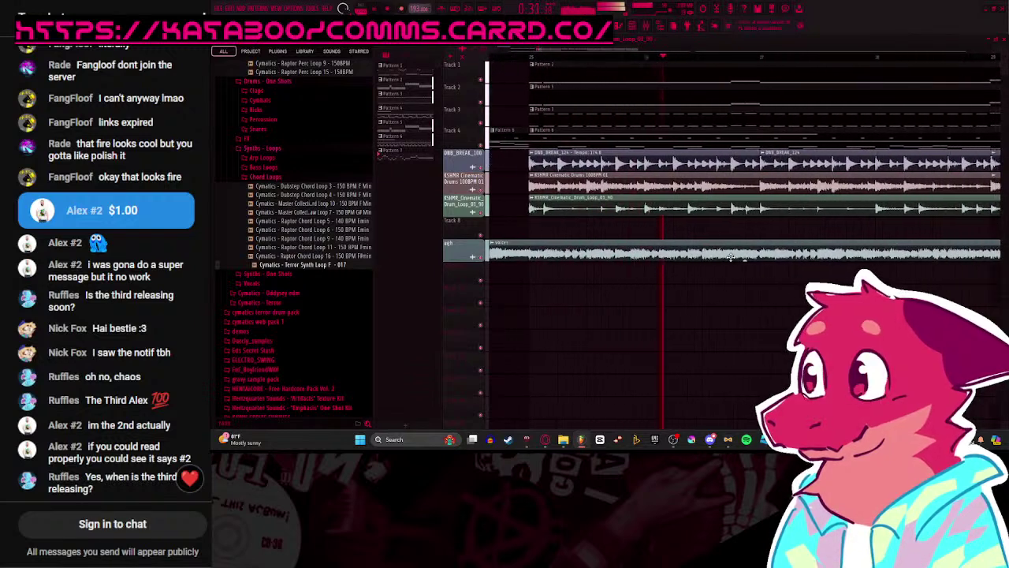
key(XF86AudioRaiseVolume)
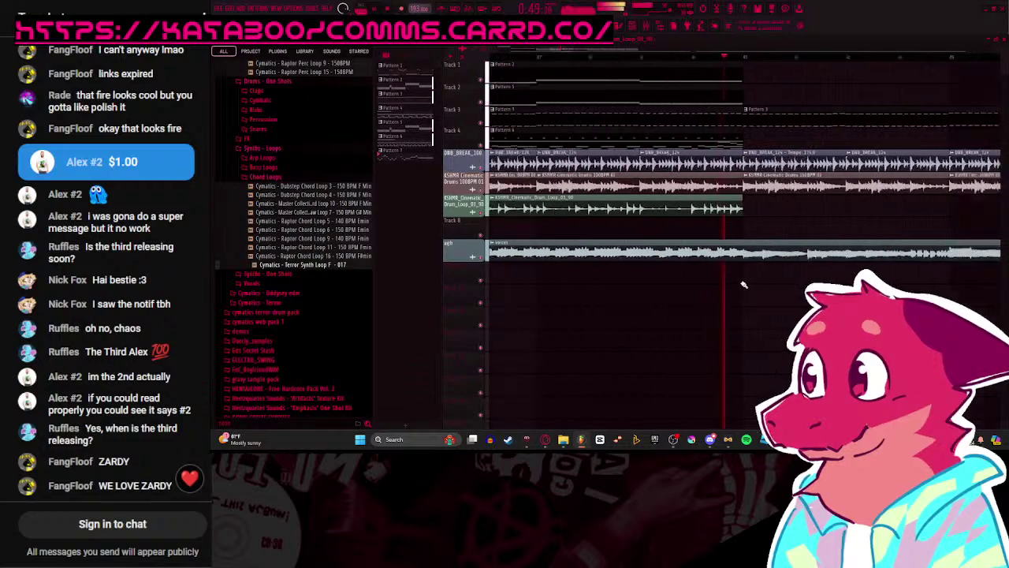
Step: Replay the full drum section with only Tracks 1 and 2 audible and bring Track 3 in during playback
key(space)
scroll(708, 239, up, 2)
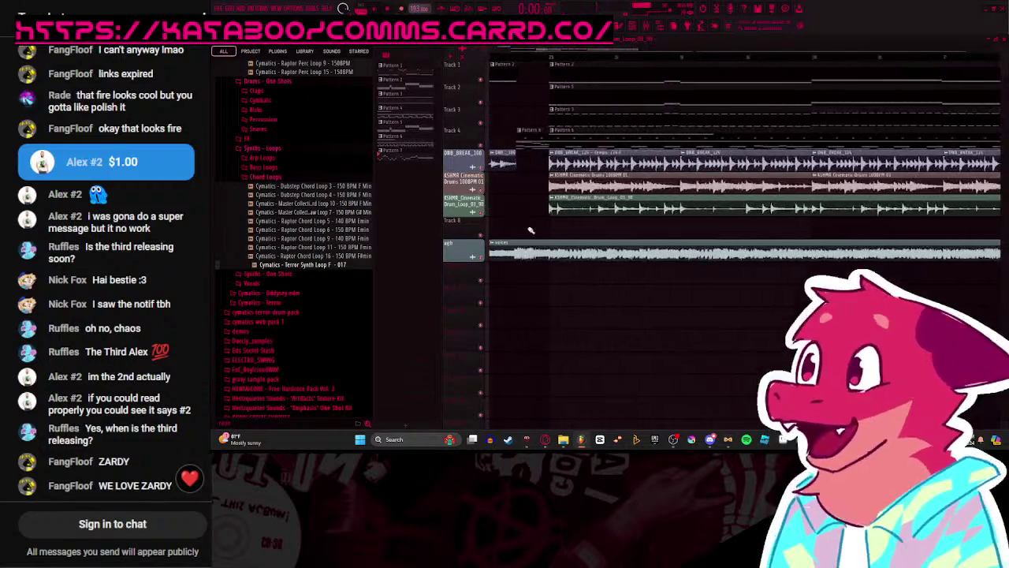
right_click(481, 98)
scroll(544, 87, down, 3)
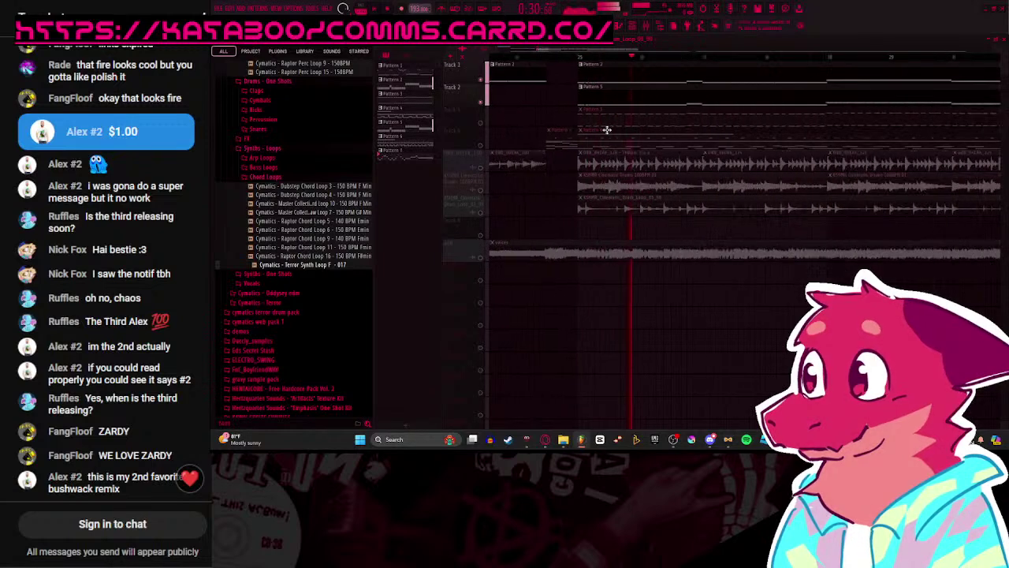
scroll(558, 175, right, 1)
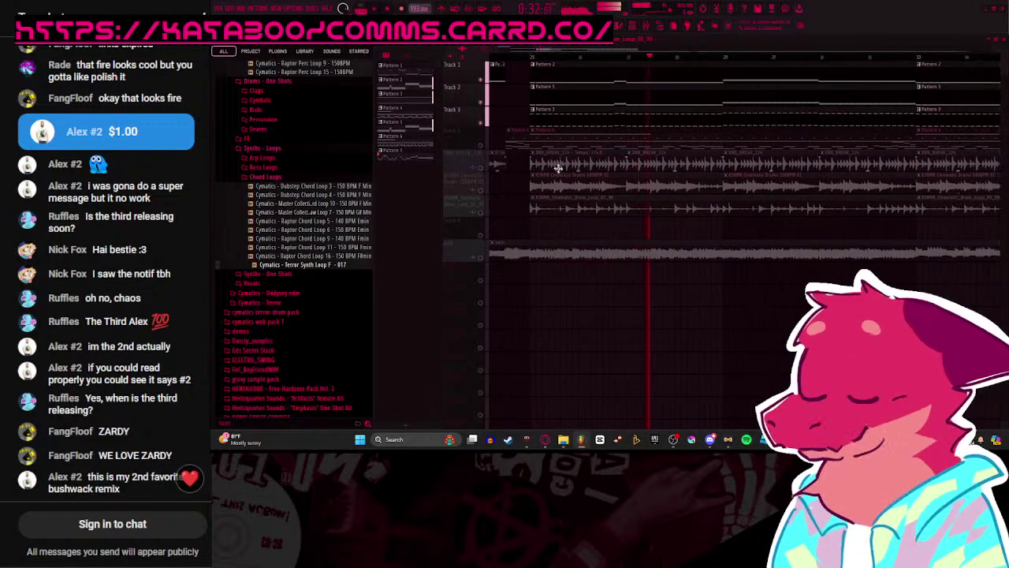
scroll(481, 122, down, 2)
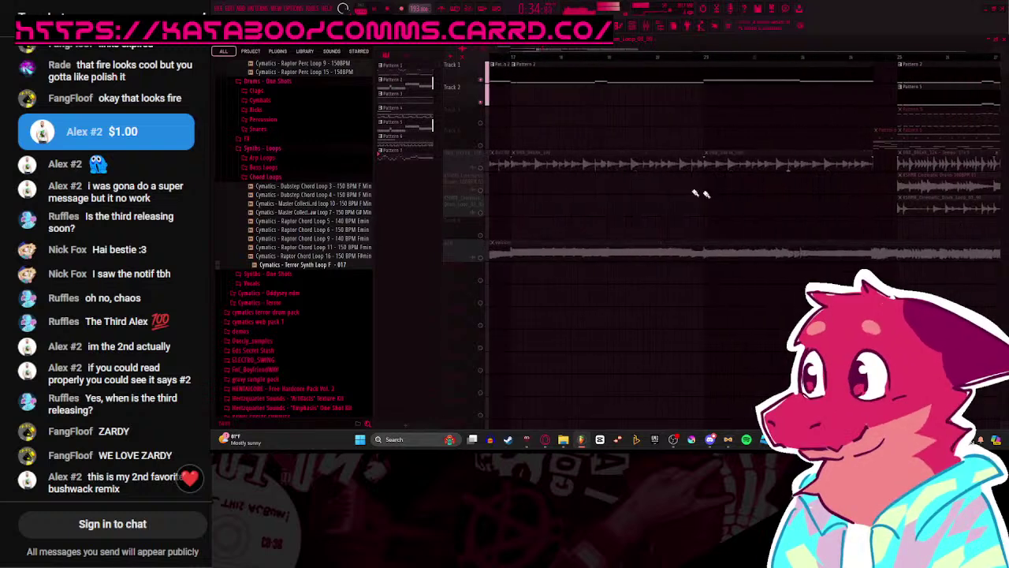
click(482, 124)
scroll(702, 146, up, 3)
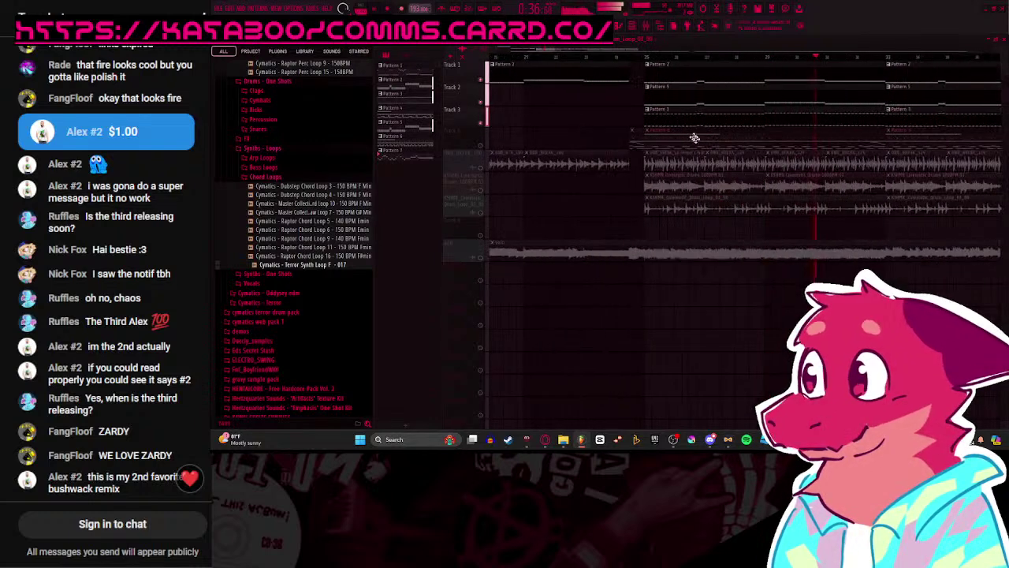
Step: Unmute Track 4, the DNB_BREAK track and both KSHMR Cinematic drum tracks one by one while listening, and stop playback
click(646, 27)
drag(659, 85, 563, 110)
click(481, 146)
scroll(534, 200, down, 3)
click(481, 168)
click(481, 190)
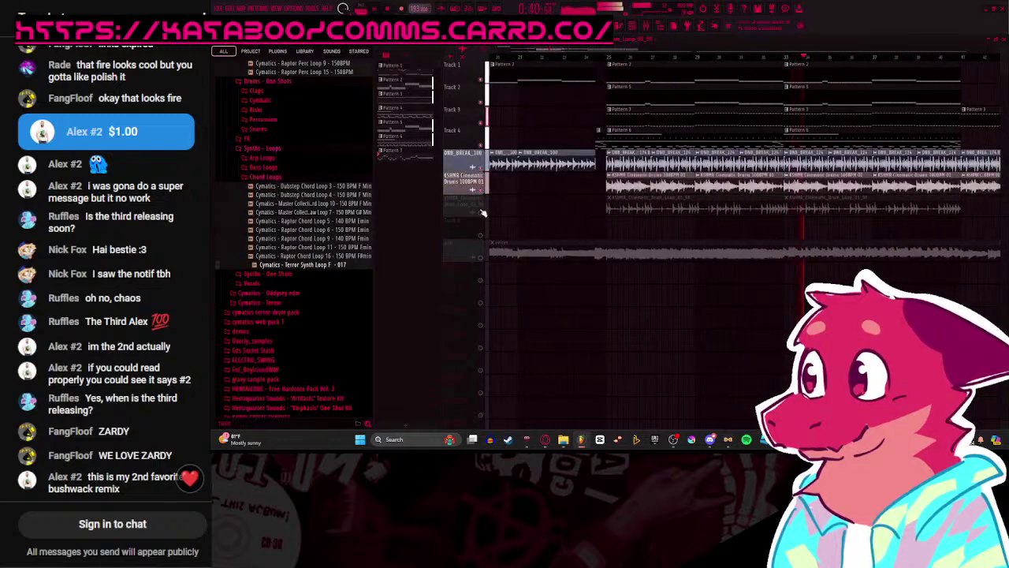
click(481, 212)
scroll(668, 252, up, 2)
scroll(587, 280, down, 1)
drag(680, 248, 574, 278)
scroll(568, 275, up, 2)
key(space)
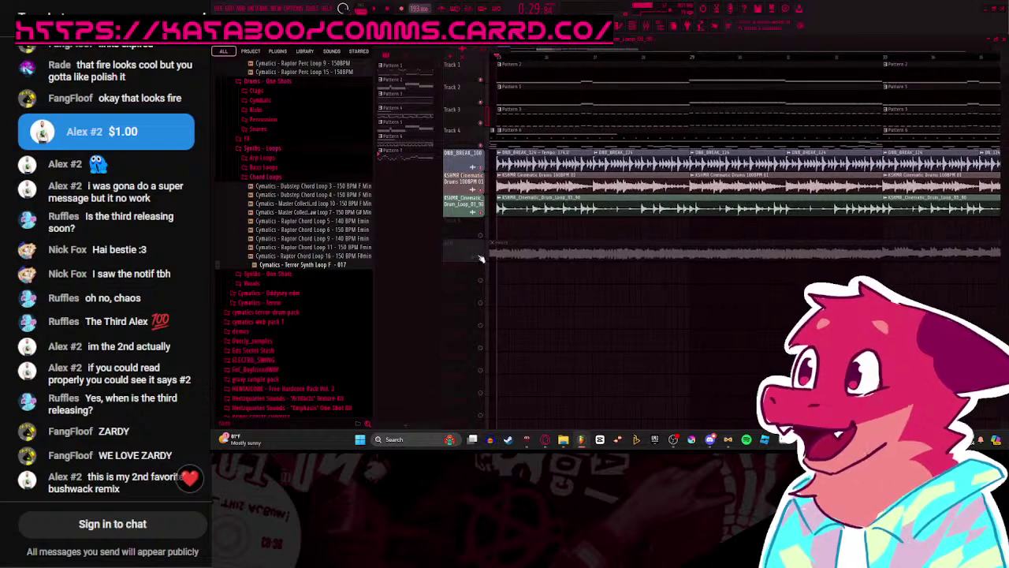
Step: Solo the ugh vocal track and each drum track in turn during playback, and restore all tracks after stopping
click(477, 257)
scroll(477, 257, up, 3)
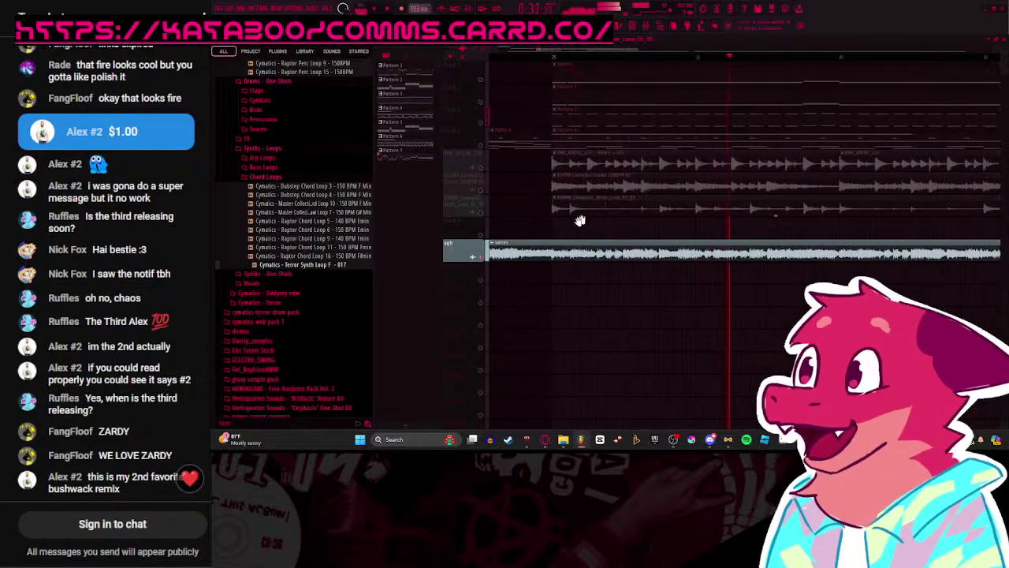
click(477, 208)
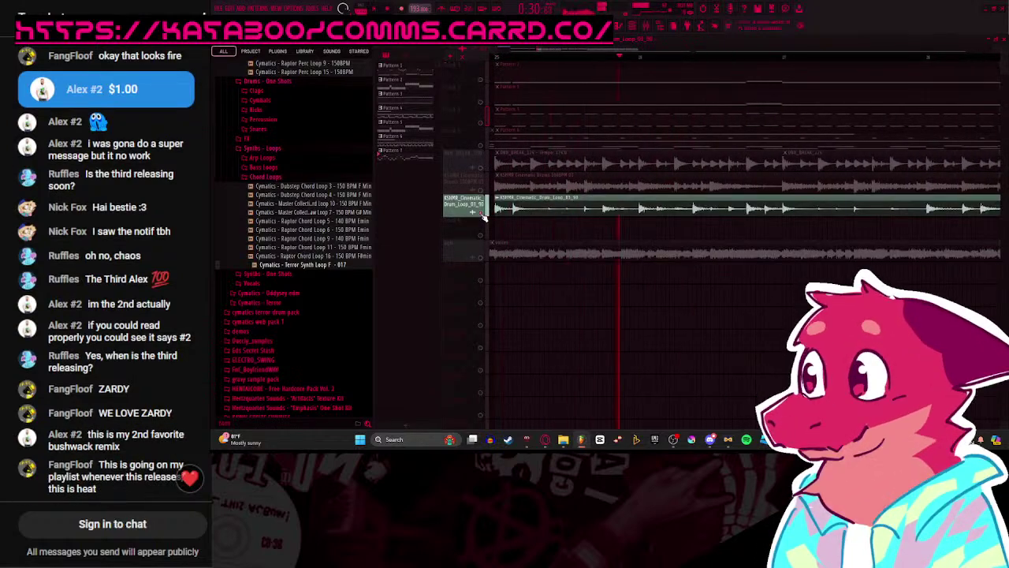
click(482, 175)
click(483, 167)
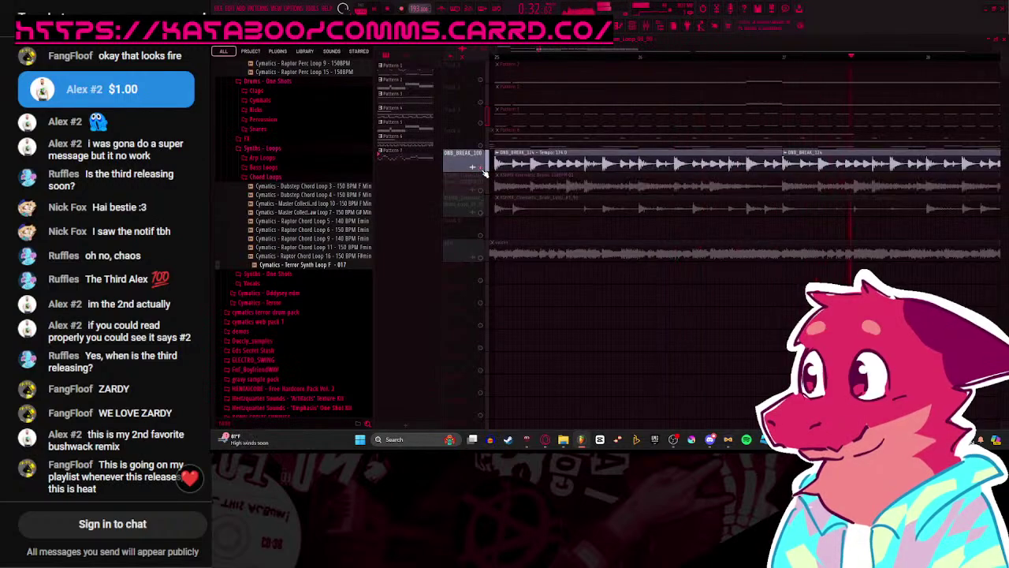
key(space)
right_click(483, 169)
Step: Play the vocal clips on the ugh track beyond the finished arrangement, including the clip after the gap, and stop playback
scroll(545, 223, down, 10)
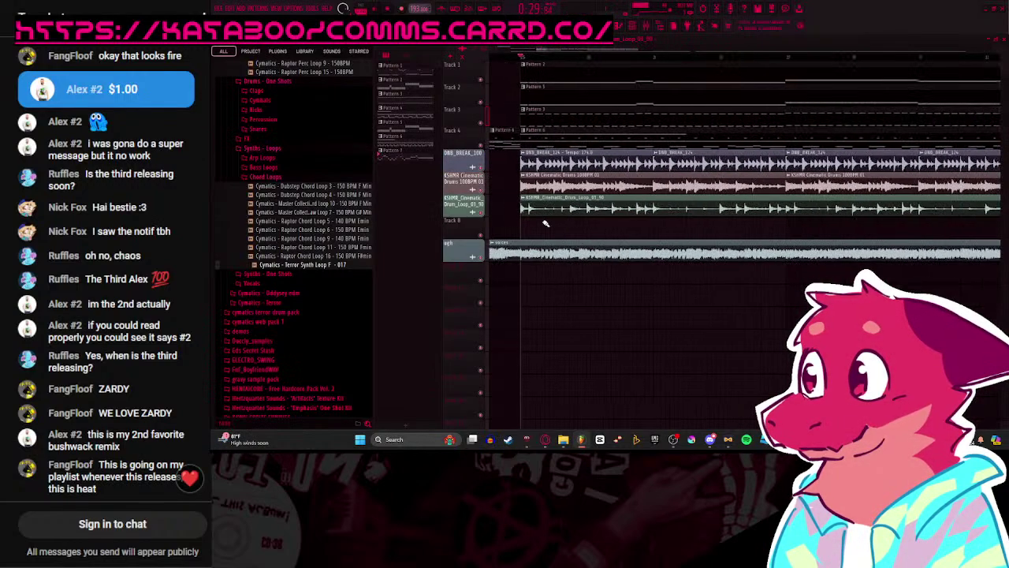
scroll(709, 236, right, 6)
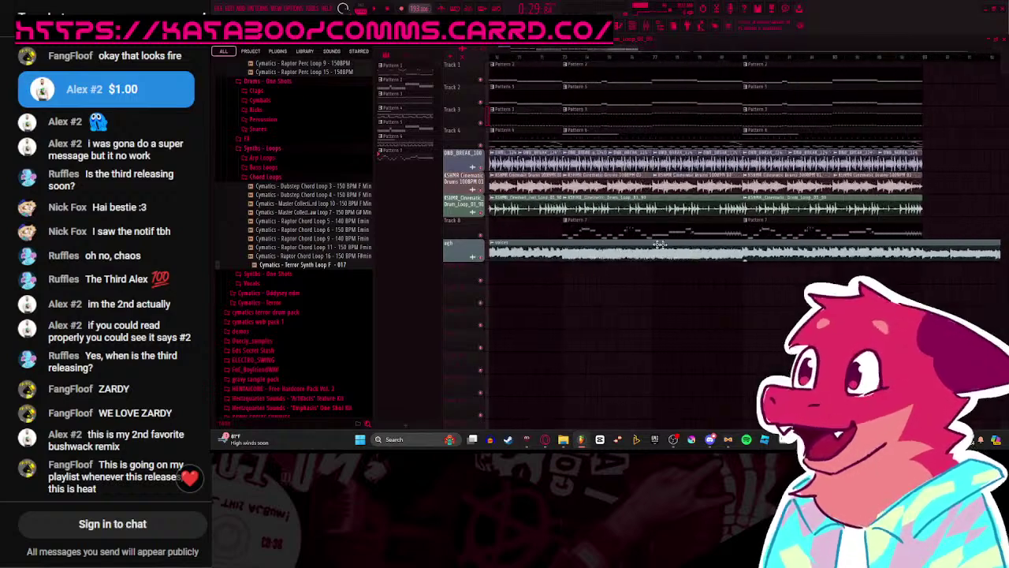
scroll(788, 194, down, 2)
scroll(819, 205, right, 4)
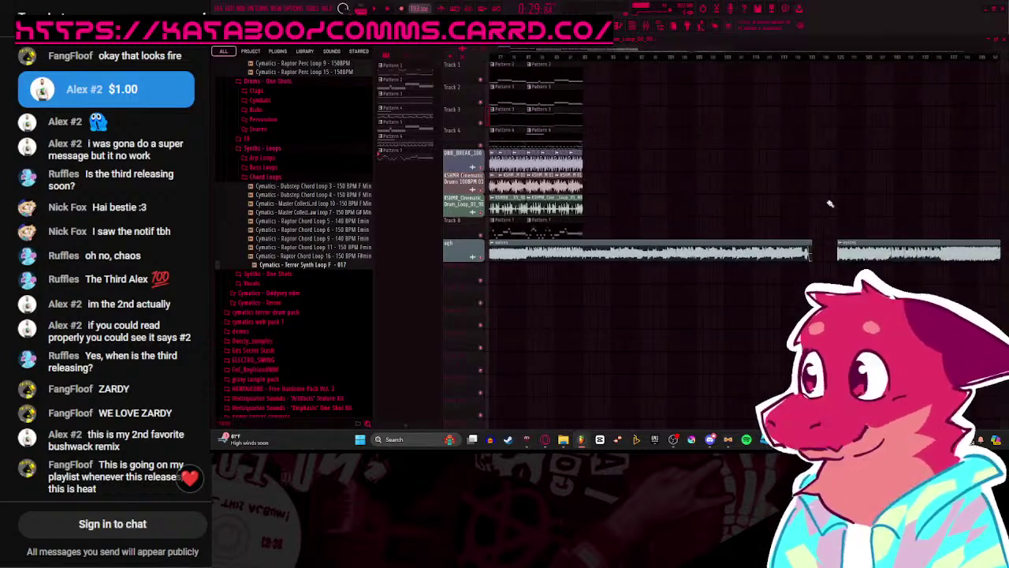
scroll(822, 207, up, 5)
click(676, 58)
key(space)
scroll(678, 170, right, 2)
scroll(662, 172, up, 1)
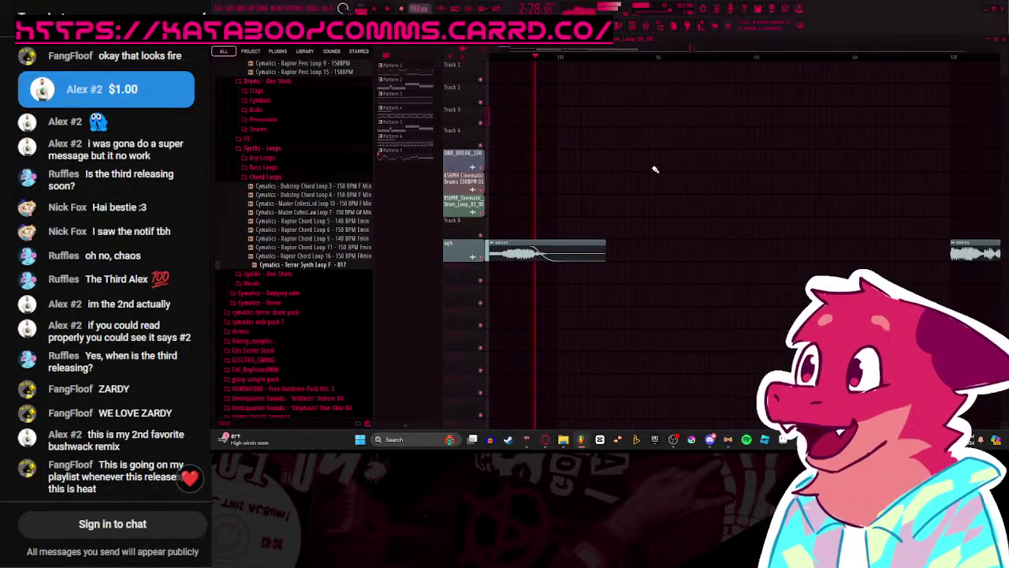
scroll(643, 167, down, 5)
scroll(668, 115, up, 3)
click(688, 59)
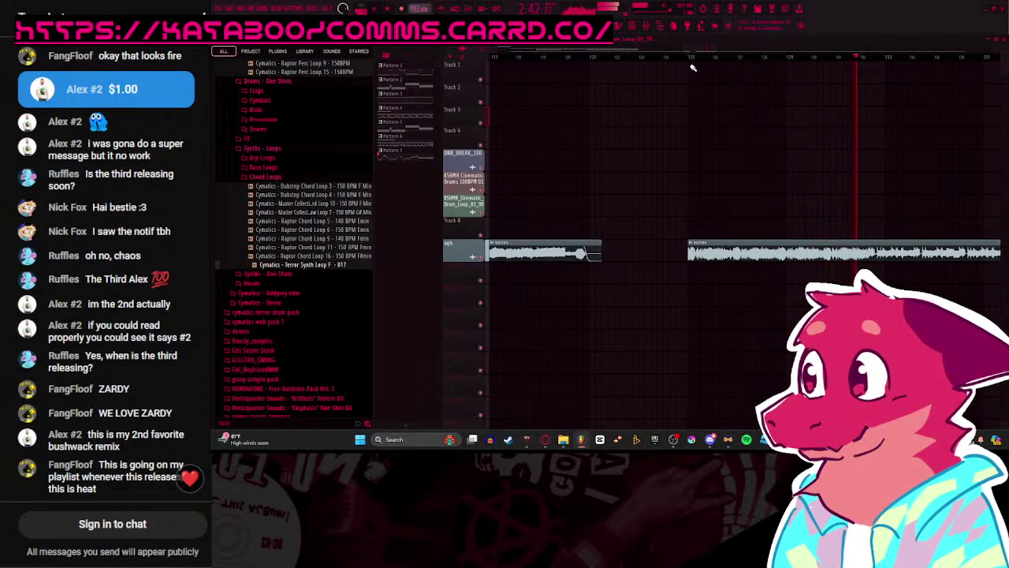
key(space)
Step: Open the recent Bopeebo project and inspect its arrangement in the playlist
click(218, 8)
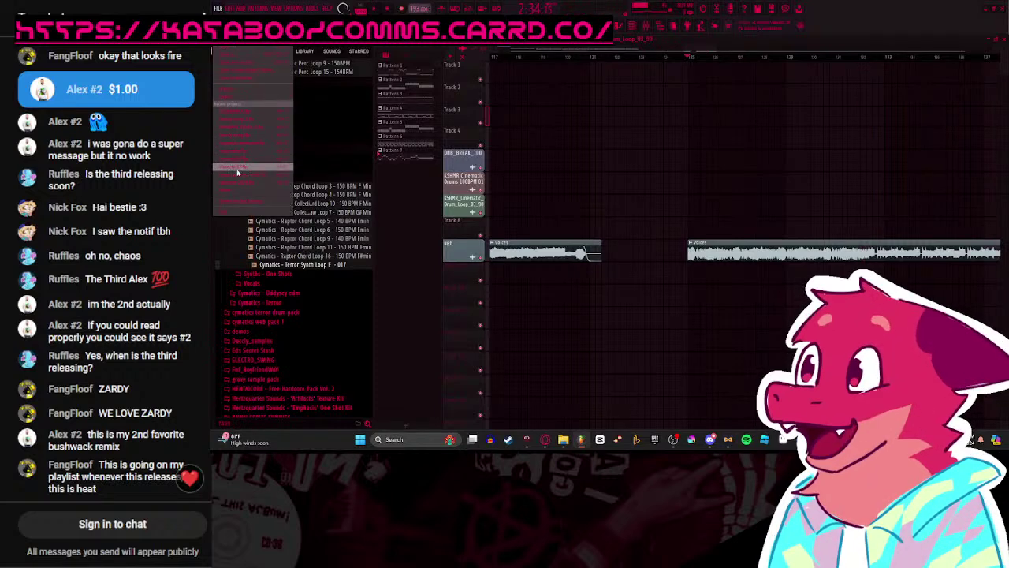
click(257, 144)
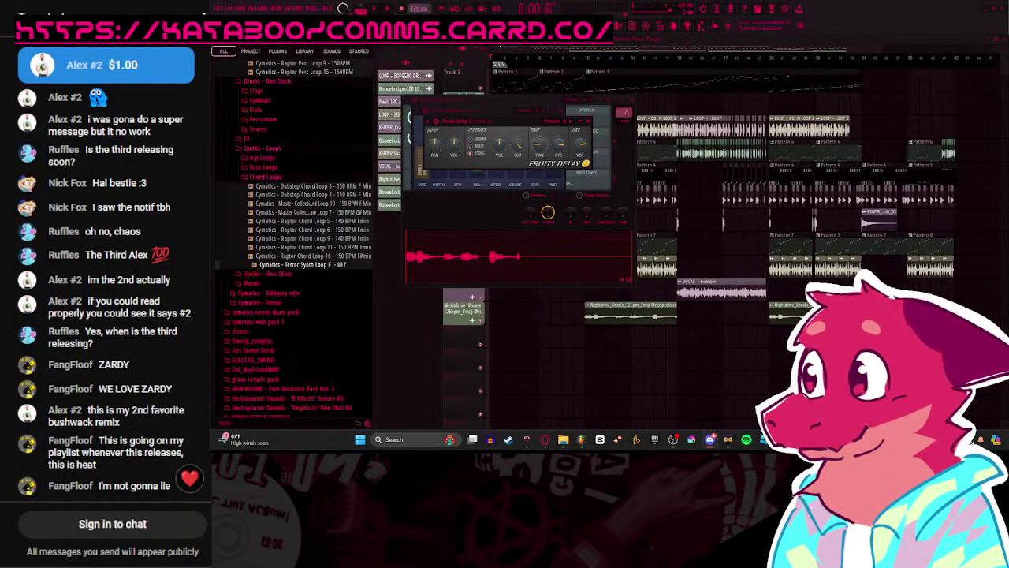
scroll(718, 120, up, 2)
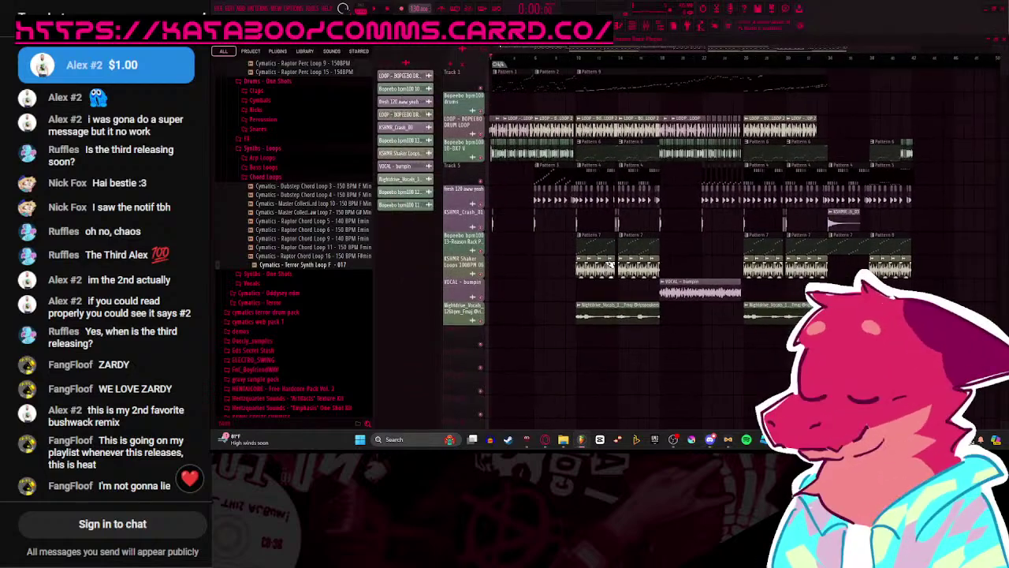
Step: Play the Bopeebo arrangement from the start into the VOCAL - bumpin section, showing the patterns in the picker, and stop playback
scroll(719, 298, up, 3)
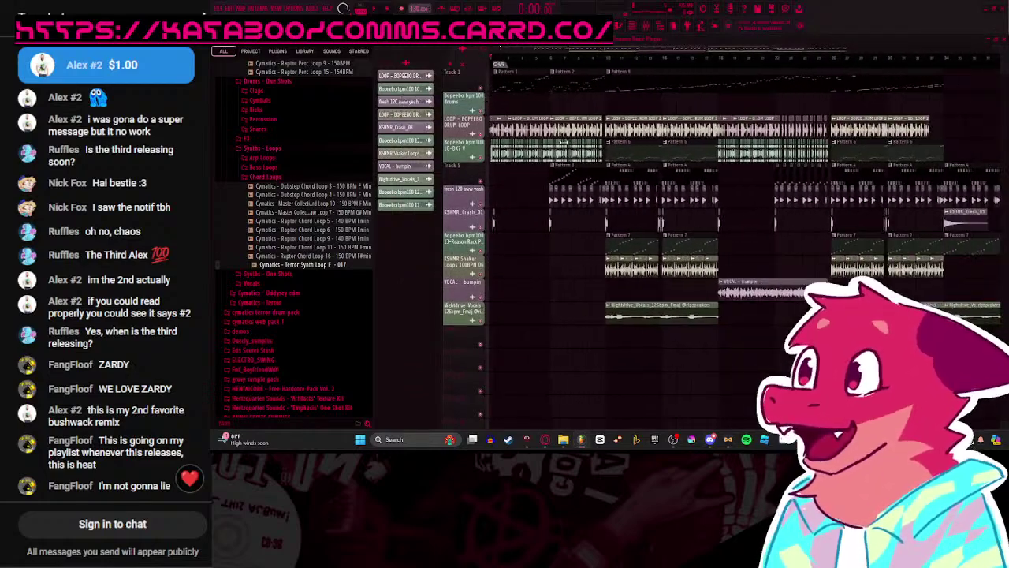
scroll(499, 123, up, 5)
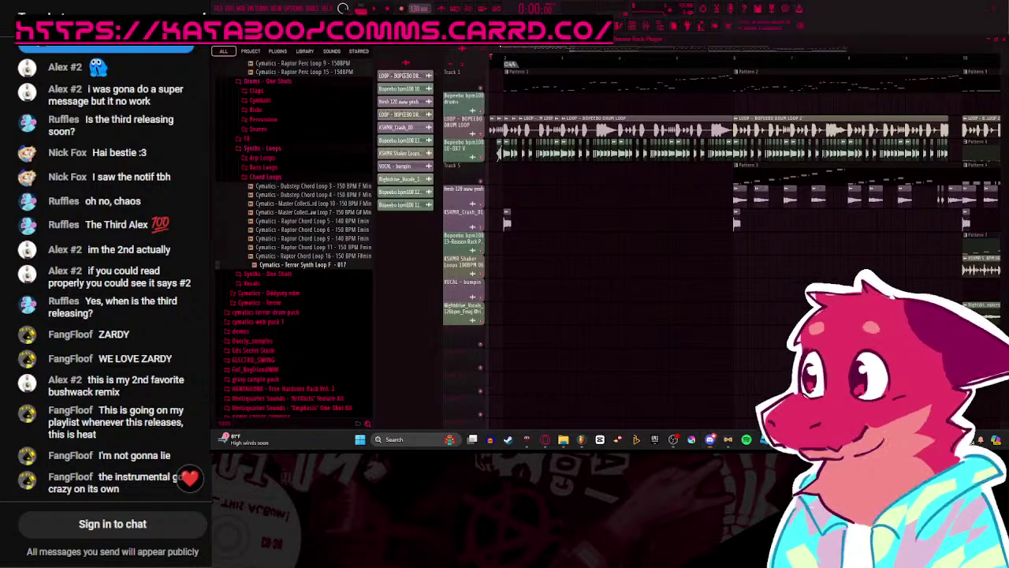
scroll(631, 249, up, 1)
key(space)
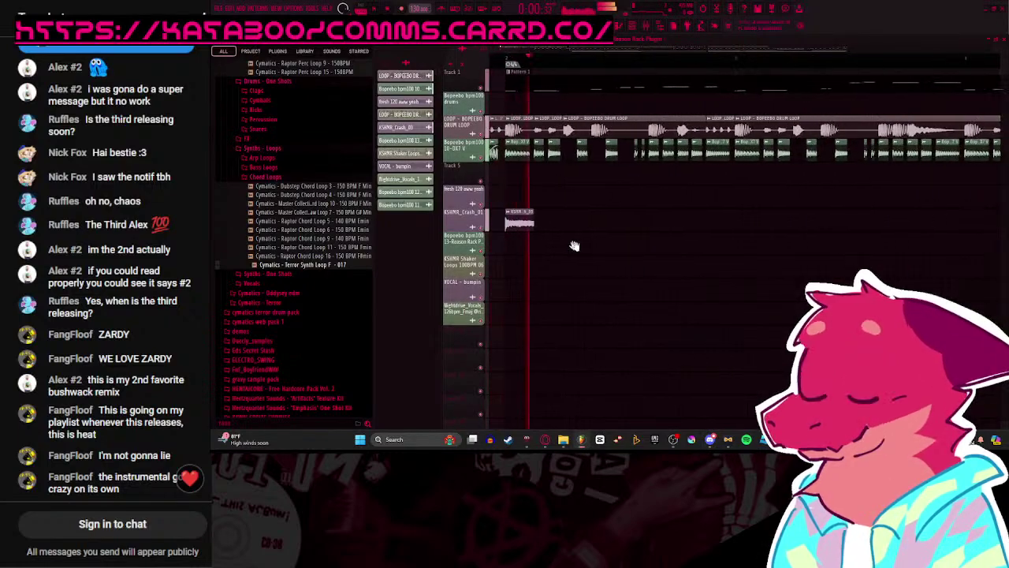
scroll(603, 258, up, 1)
click(386, 63)
scroll(606, 283, up, 3)
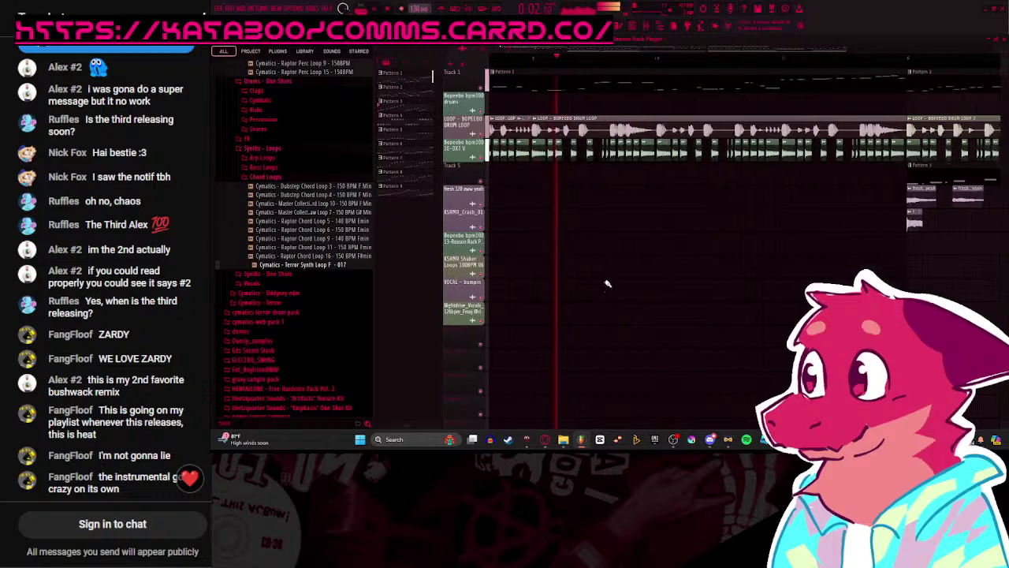
scroll(837, 222, left, 1)
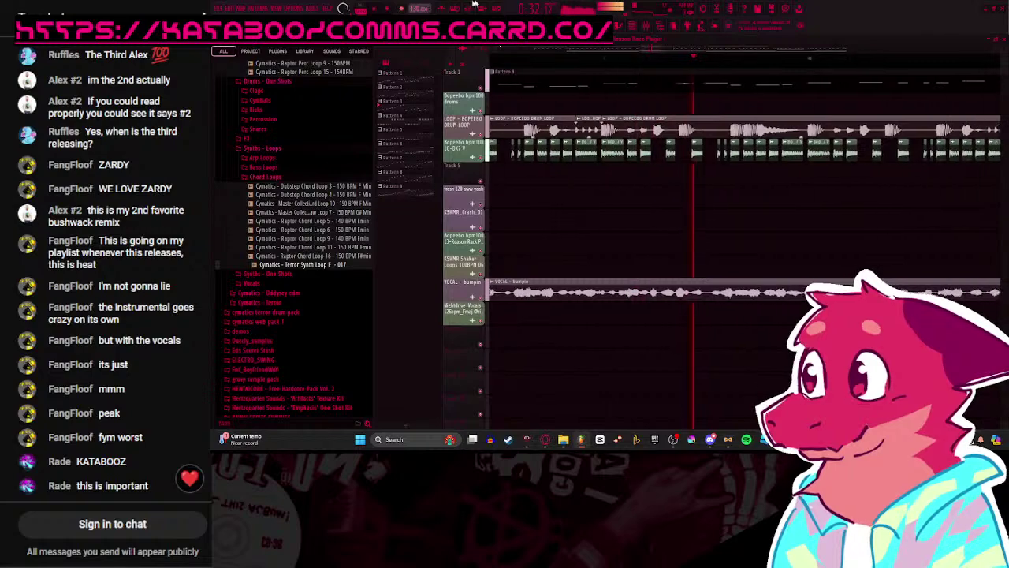
key(space)
Step: Solo the Bopeebo drum loop track and the VOCAL - bumpin track in turn, playing from the start of the vocal section
scroll(576, 159, down, 6)
scroll(578, 194, up, 3)
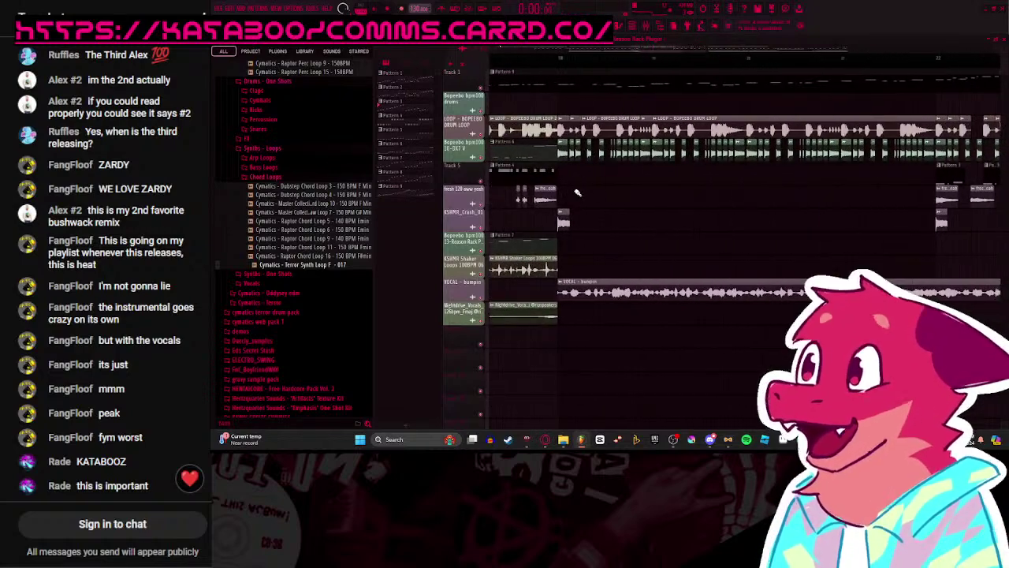
ctrl+click(481, 157)
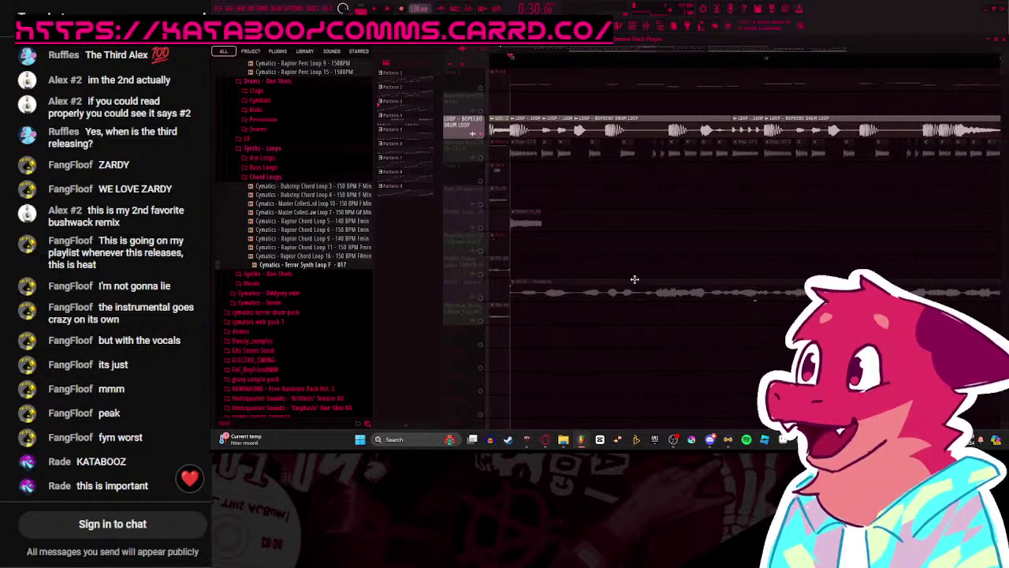
ctrl+click(480, 298)
key(space)
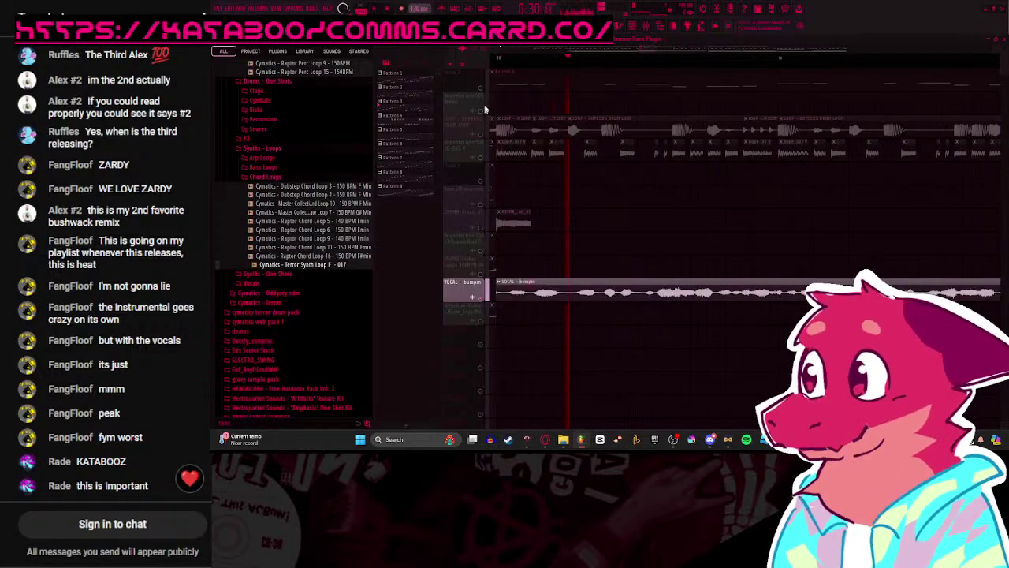
key(space)
Step: Solo Track 1, listen to its Pattern 9 clip across the vocal section, and stop playback
ctrl+click(481, 88)
key(space)
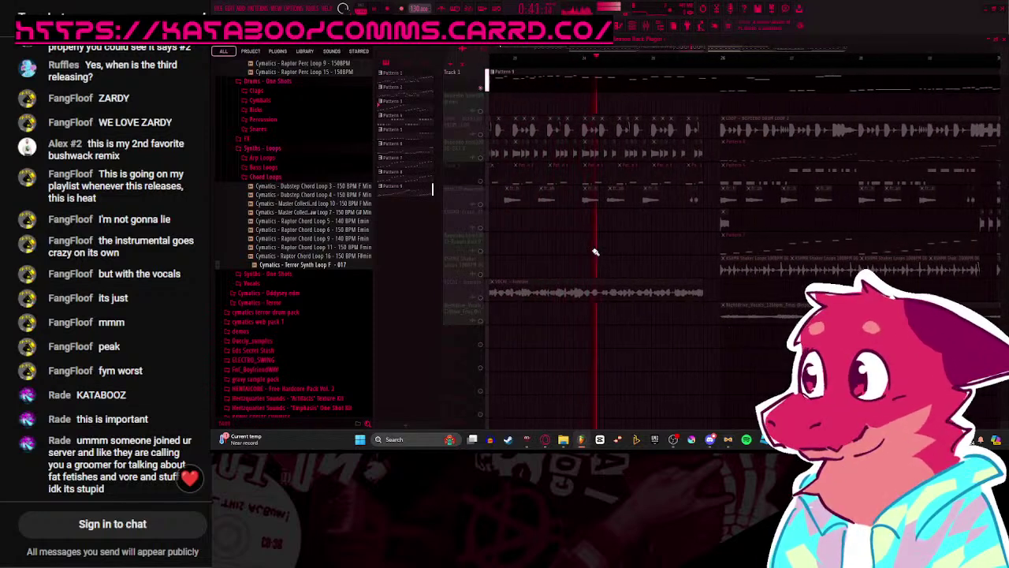
key(space)
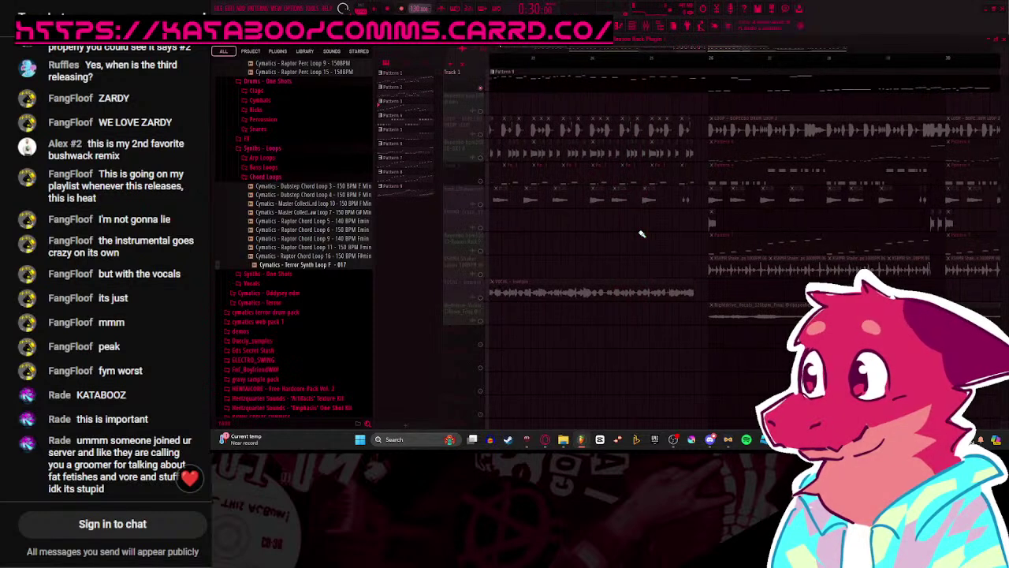
drag(641, 234, 682, 255)
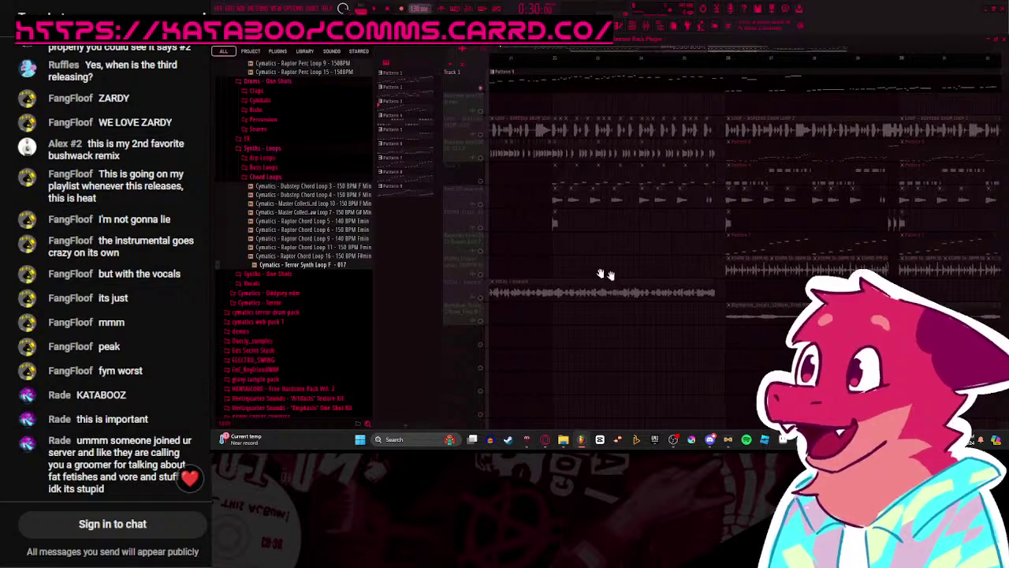
drag(577, 266, 717, 266)
Step: Solo the Bopeebo DX7 track, listen to its chopped clips from the start of the vocal section, and stop playback
scroll(584, 265, up, 1)
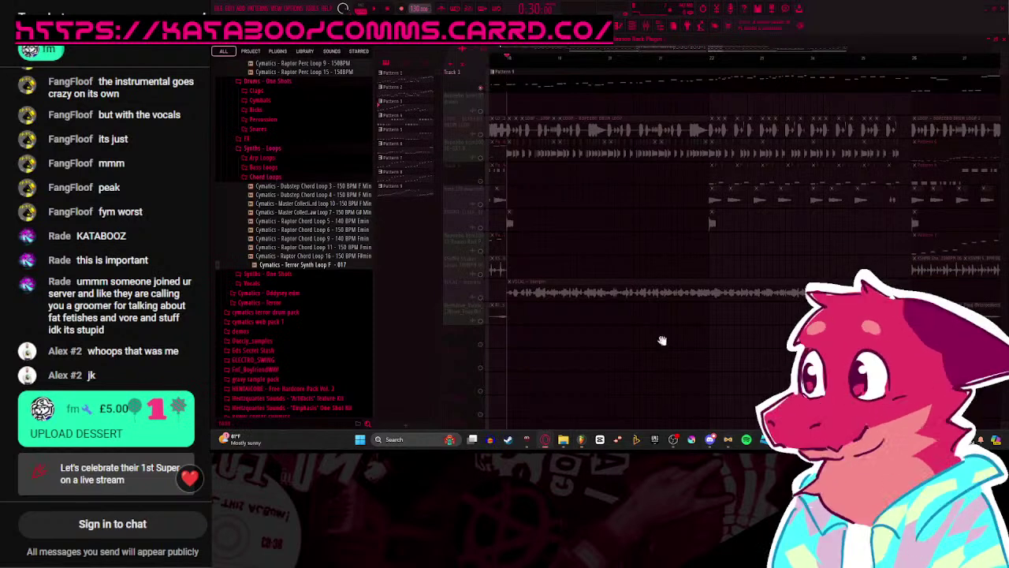
scroll(549, 192, up, 3)
right_click(481, 159)
scroll(559, 229, up, 3)
key(space)
scroll(558, 212, down, 4)
scroll(528, 191, up, 4)
key(space)
drag(659, 244, 525, 246)
scroll(656, 254, down, 3)
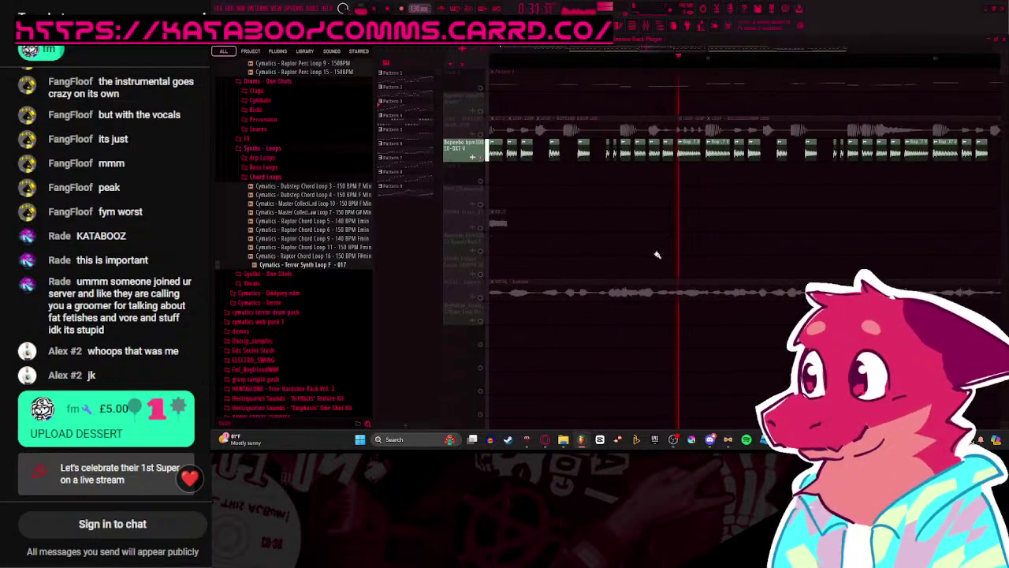
key(space)
Step: Restore all tracks and play the full mix in the vocal section, including the part starting at bar 22
right_click(480, 229)
click(481, 228)
key(space)
click(481, 229)
ctrl+click(482, 232)
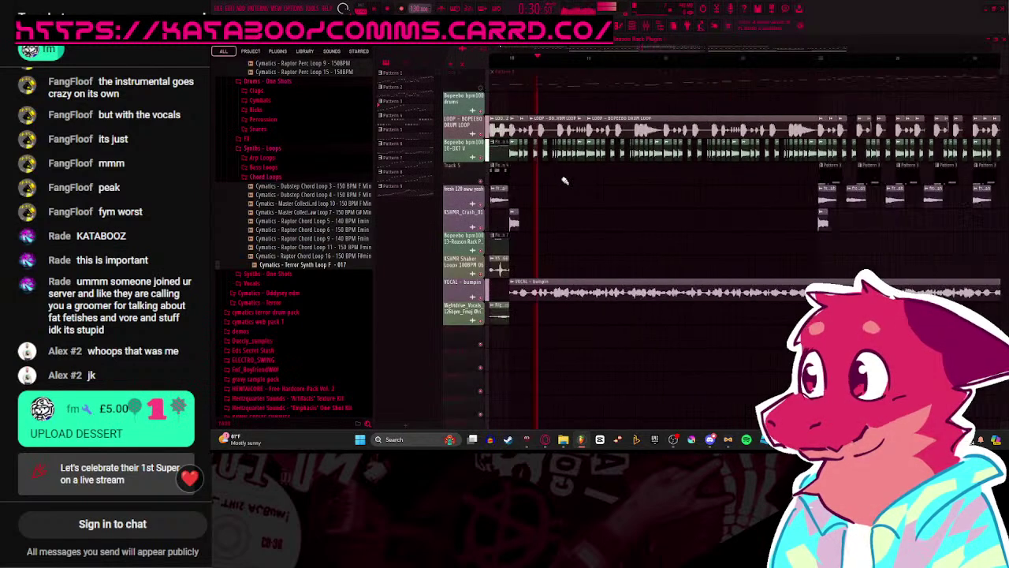
scroll(562, 182, down, 3)
scroll(678, 102, up, 3)
click(667, 60)
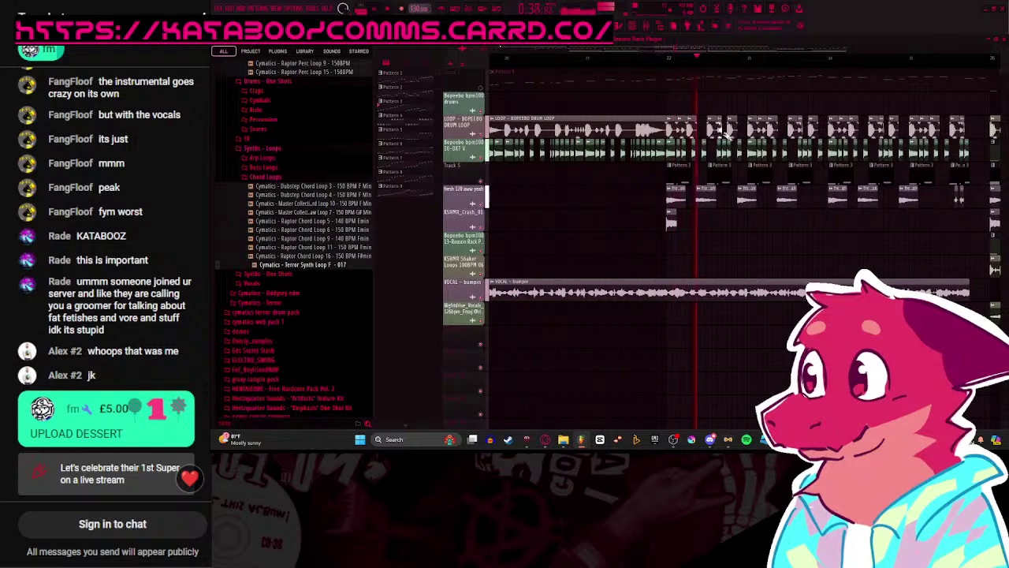
drag(827, 199, 743, 213)
Step: Solo Track 1 and listen to its melody from bar 22 through the section after the vocals
ctrl+click(481, 88)
scroll(556, 64, up, 3)
click(547, 62)
key(space)
scroll(579, 134, down, 6)
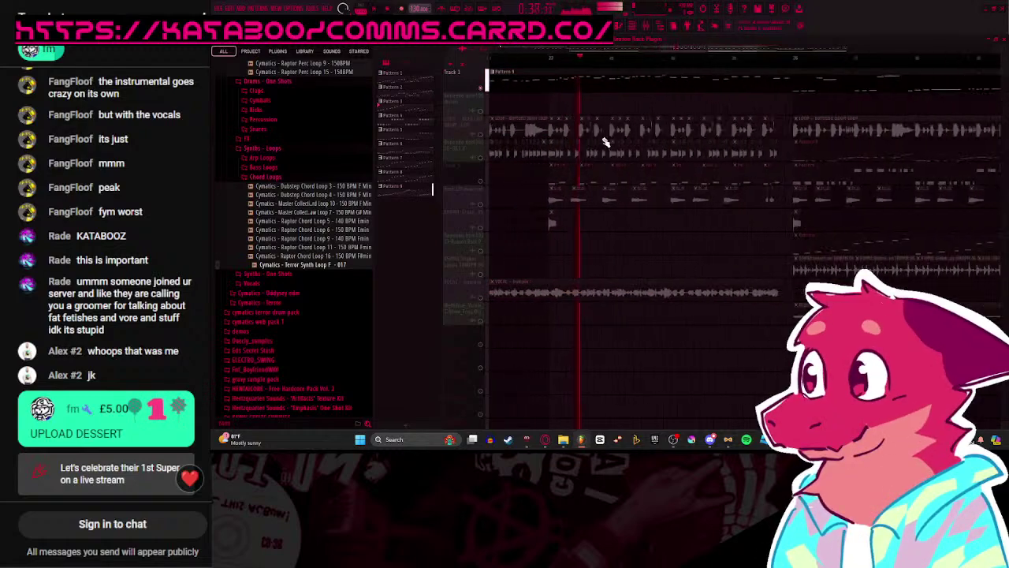
scroll(661, 123, up, 2)
scroll(670, 106, up, 3)
scroll(615, 107, down, 6)
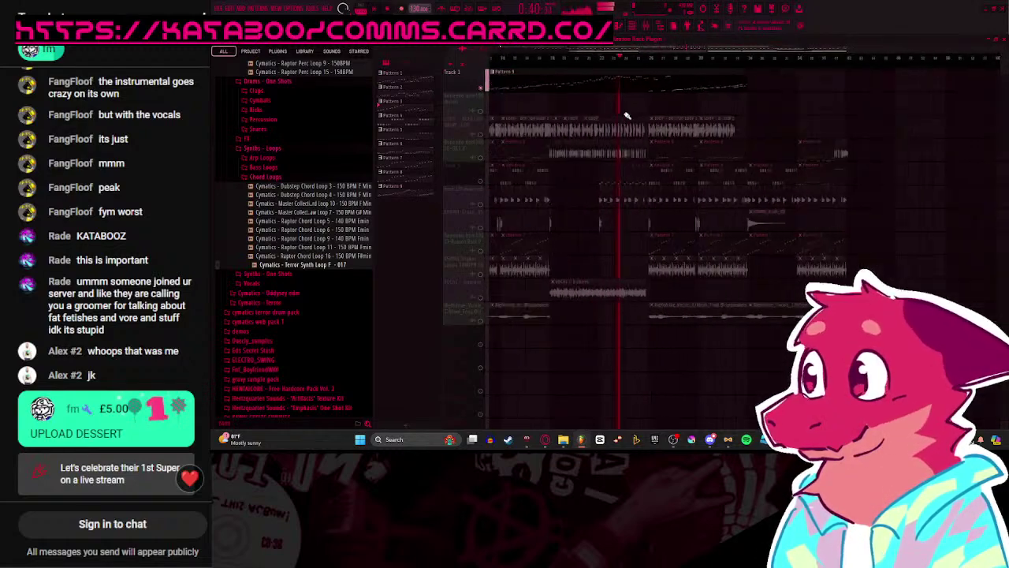
scroll(631, 130, up, 3)
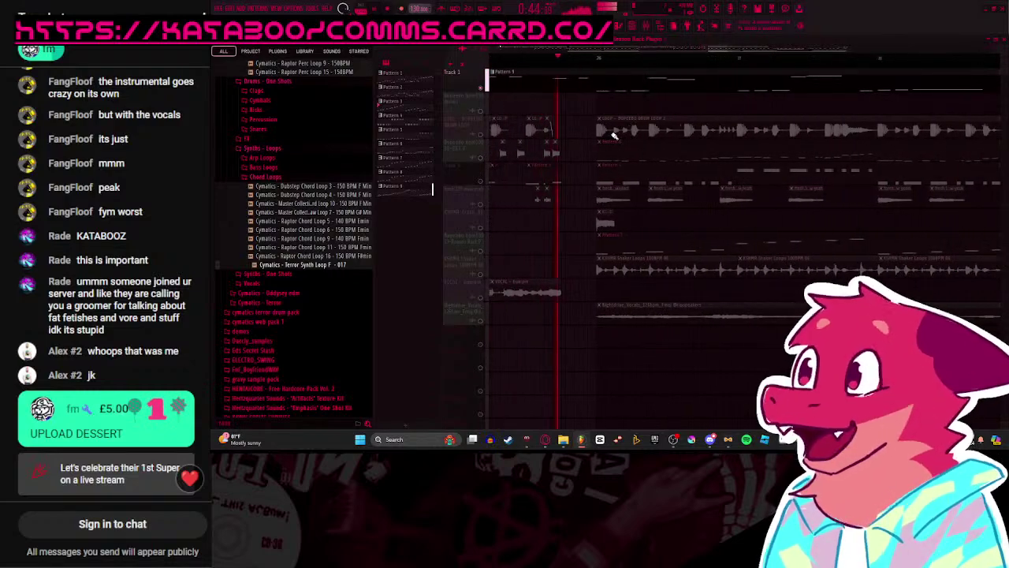
scroll(603, 162, down, 2)
scroll(597, 176, up, 2)
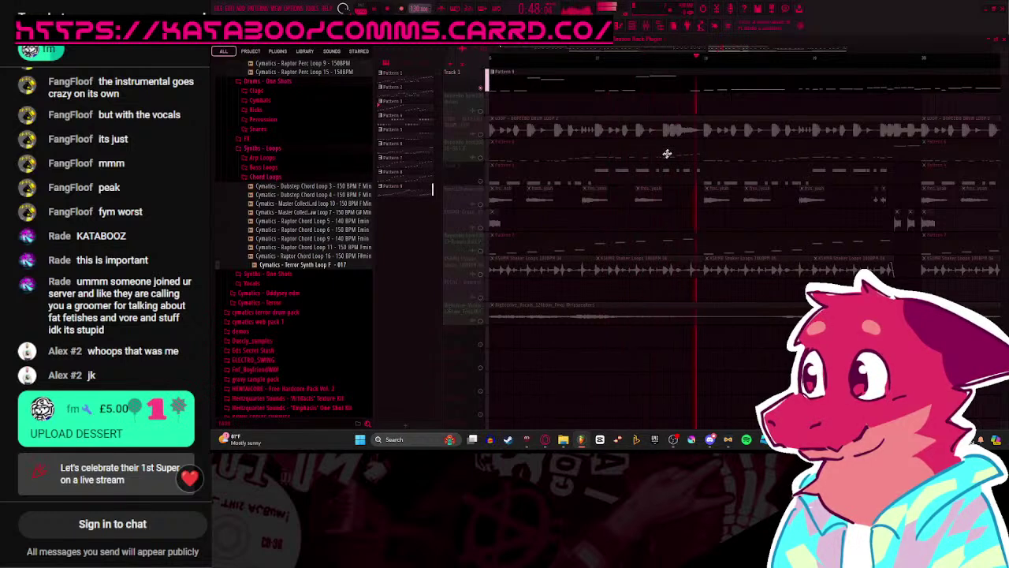
scroll(630, 185, up, 2)
scroll(750, 172, down, 2)
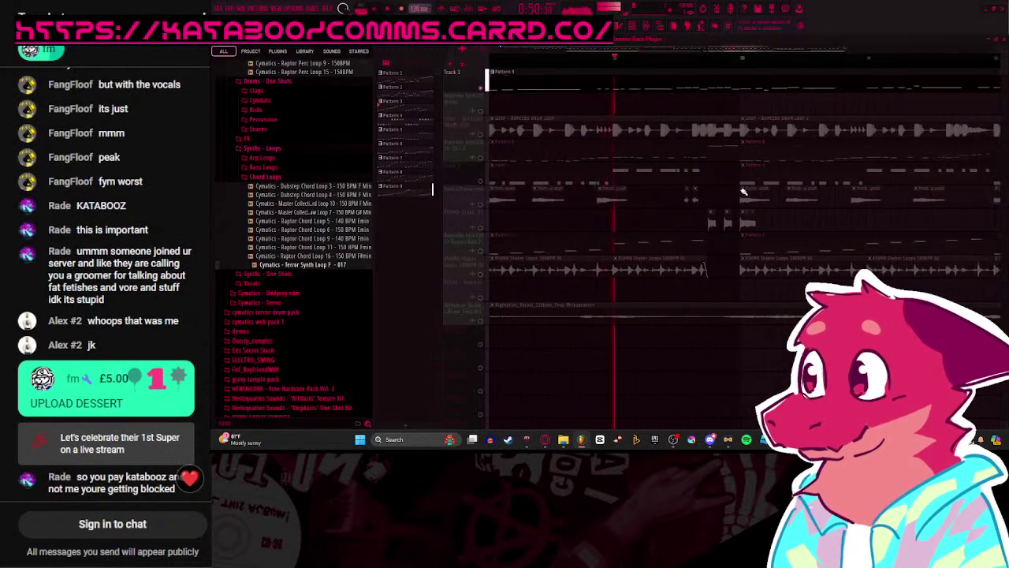
scroll(725, 193, up, 2)
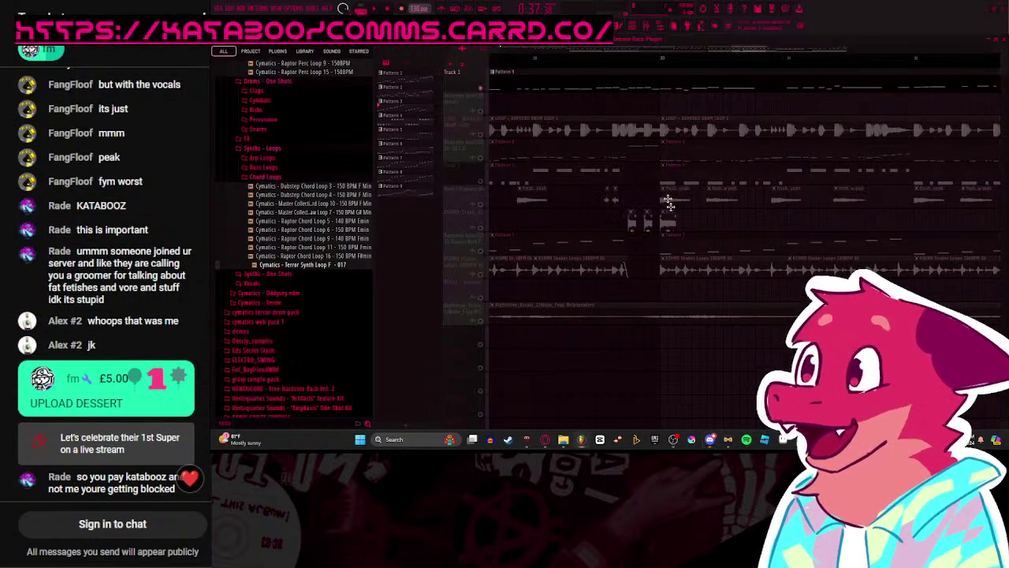
Step: Listen to the soloed fresh 120 aww yeah vocal clips up to the long crash clip, and restore all tracks
scroll(654, 221, up, 2)
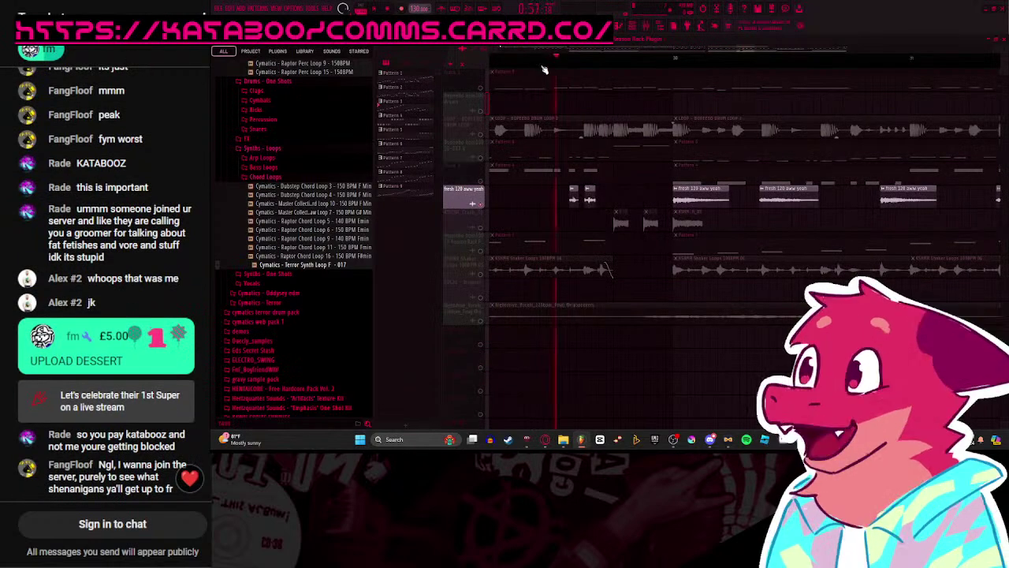
scroll(857, 221, down, 3)
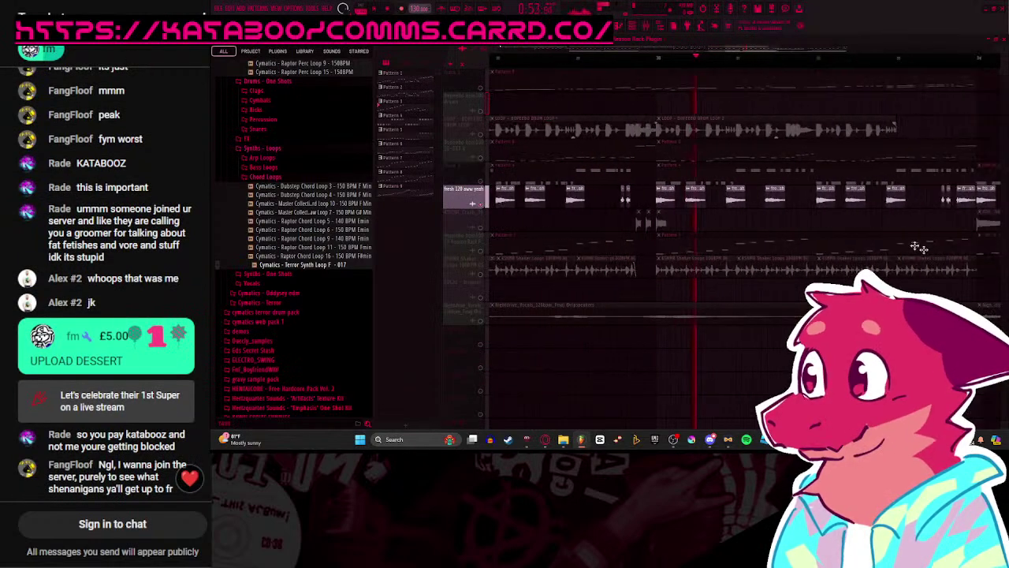
scroll(878, 244, up, 3)
drag(879, 242, 661, 263)
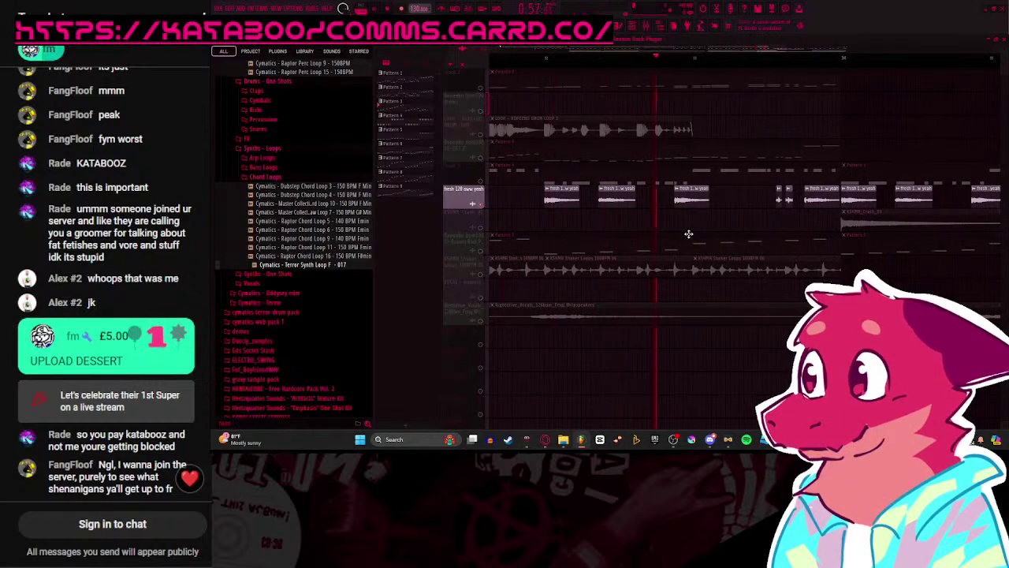
scroll(599, 251, up, 2)
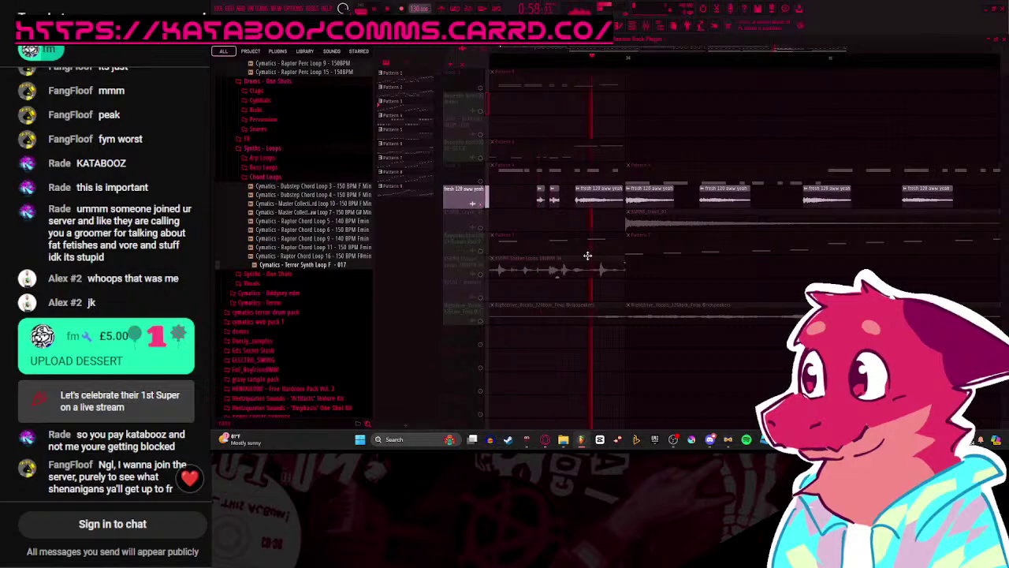
scroll(590, 252, down, 2)
scroll(484, 235, down, 3)
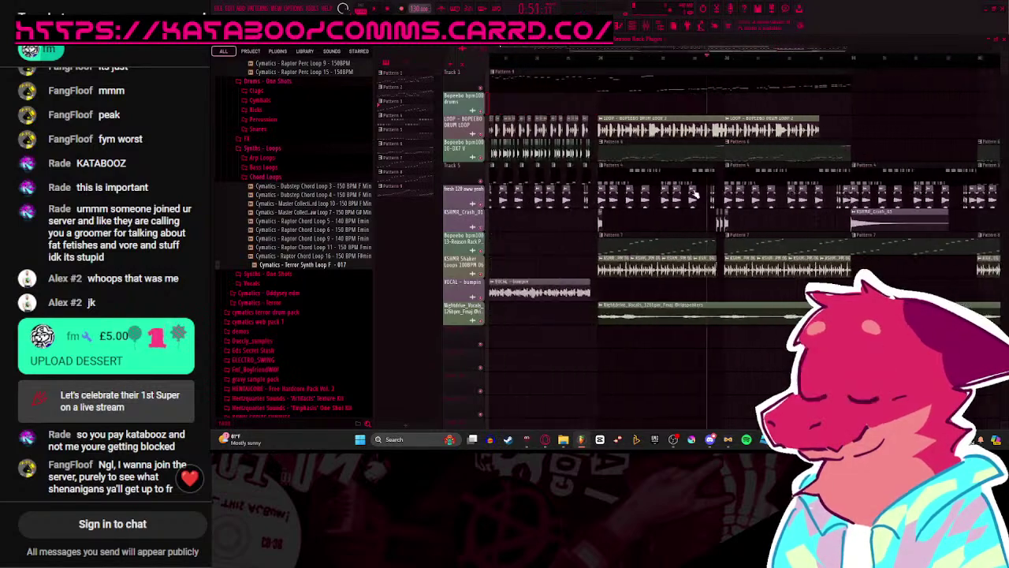
Step: Solo Track 1 again and play the remainder of its Pattern 9 clip up to the long crash clip
right_click(481, 88)
key(space)
scroll(713, 149, up, 5)
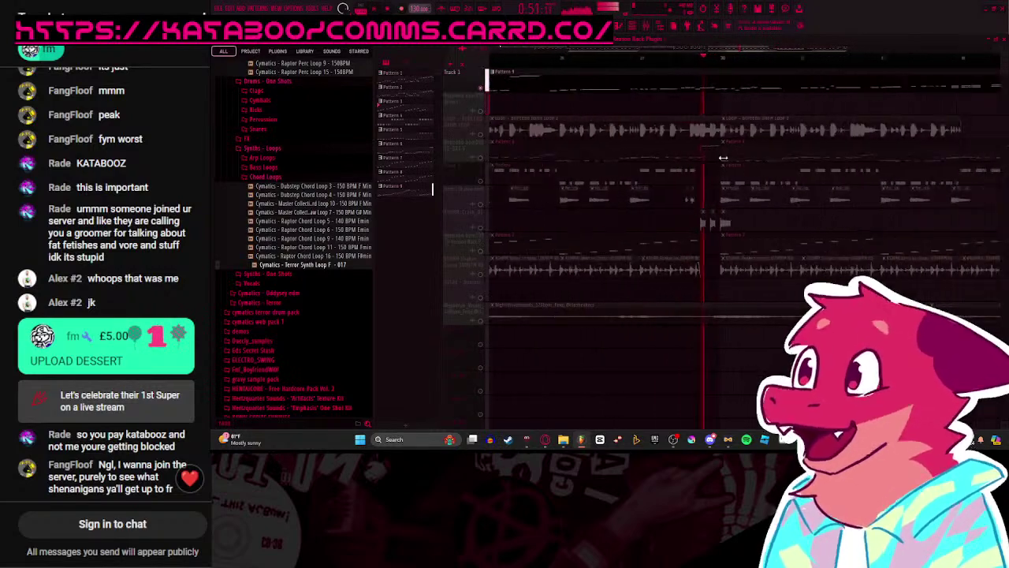
drag(767, 167, 617, 181)
scroll(617, 181, down, 2)
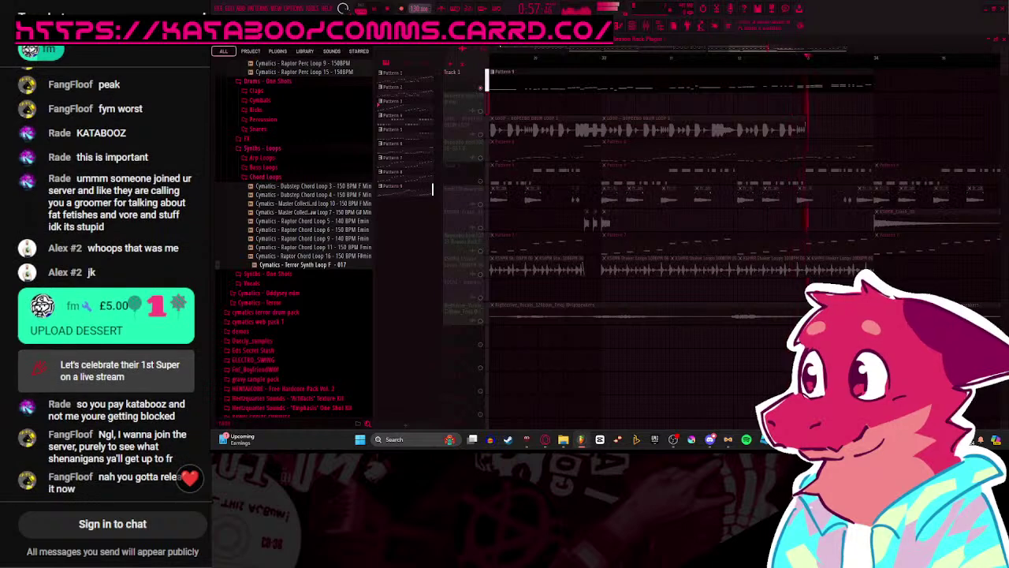
scroll(800, 263, up, 2)
scroll(857, 224, down, 2)
drag(857, 224, 513, 257)
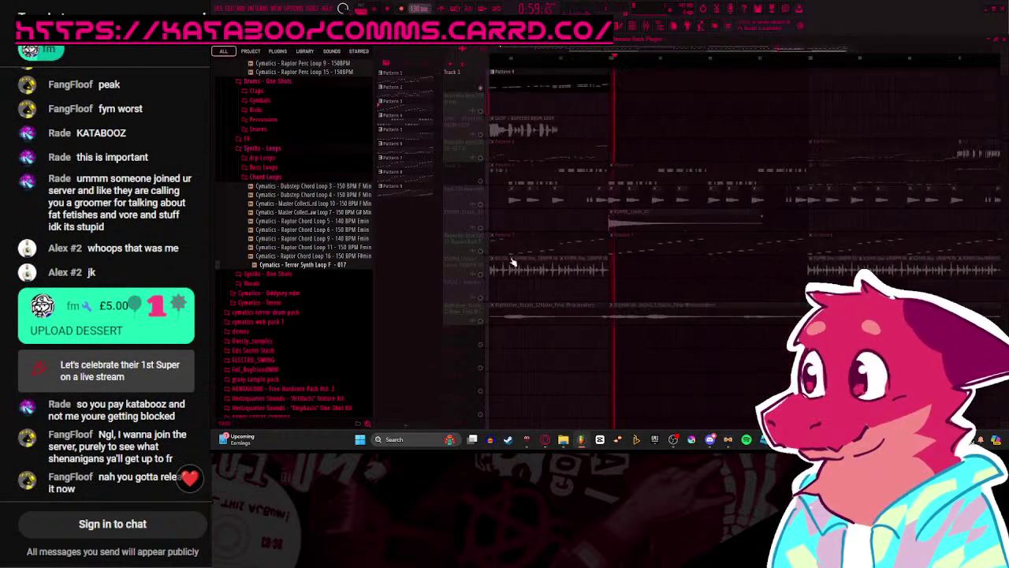
Step: Restore all tracks and play the closing section from the long crash clip towards the end of the arrangement
right_click(480, 87)
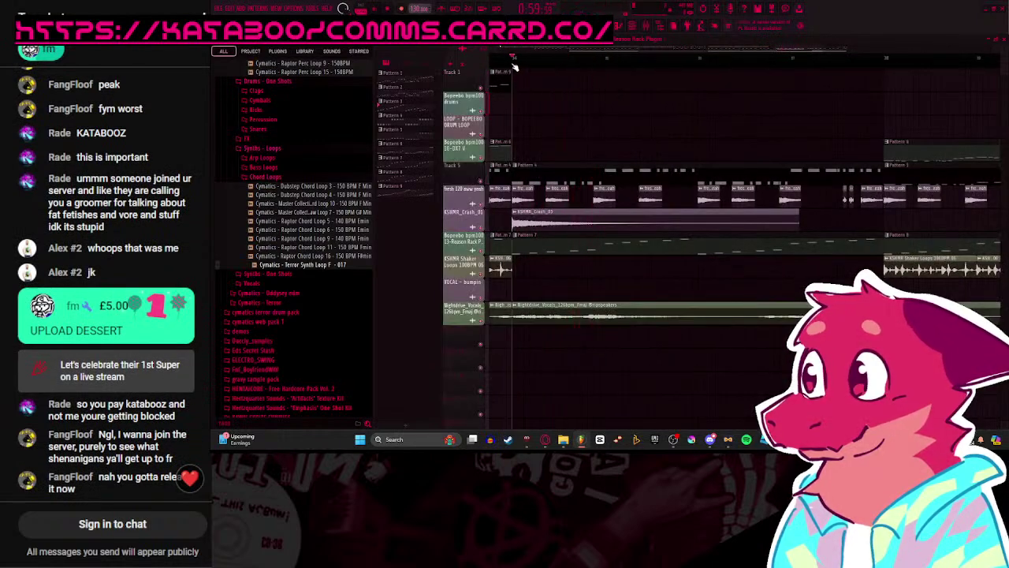
scroll(603, 136, down, 2)
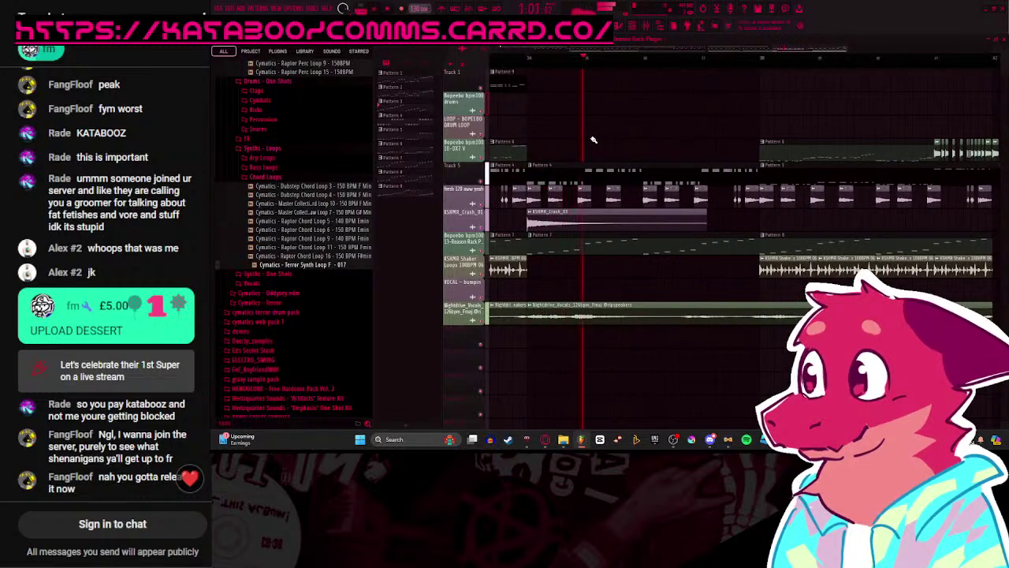
scroll(601, 146, up, 3)
scroll(668, 154, down, 3)
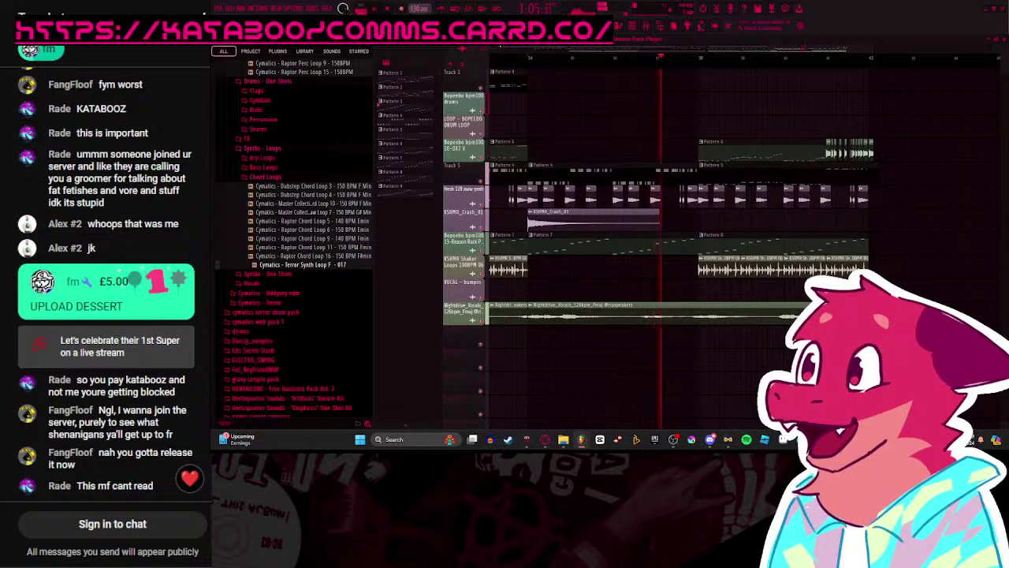
scroll(741, 205, down, 1)
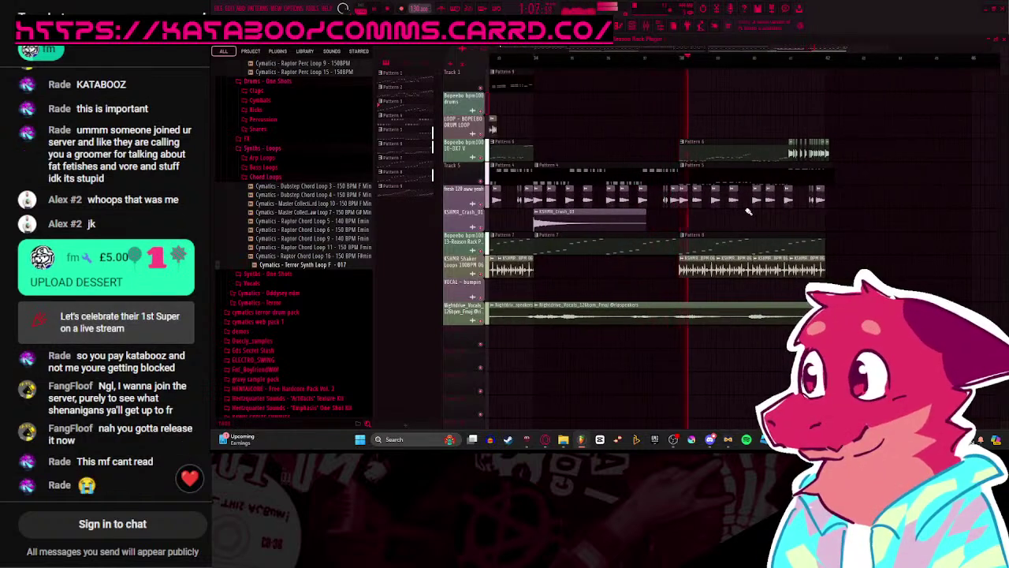
scroll(705, 221, up, 1)
scroll(700, 222, up, 2)
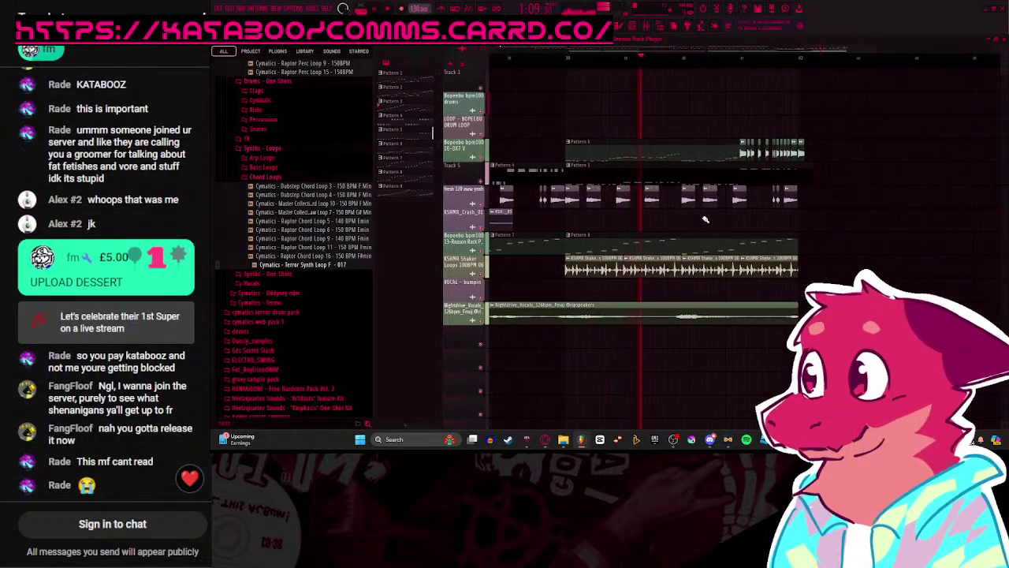
scroll(867, 221, down, 2)
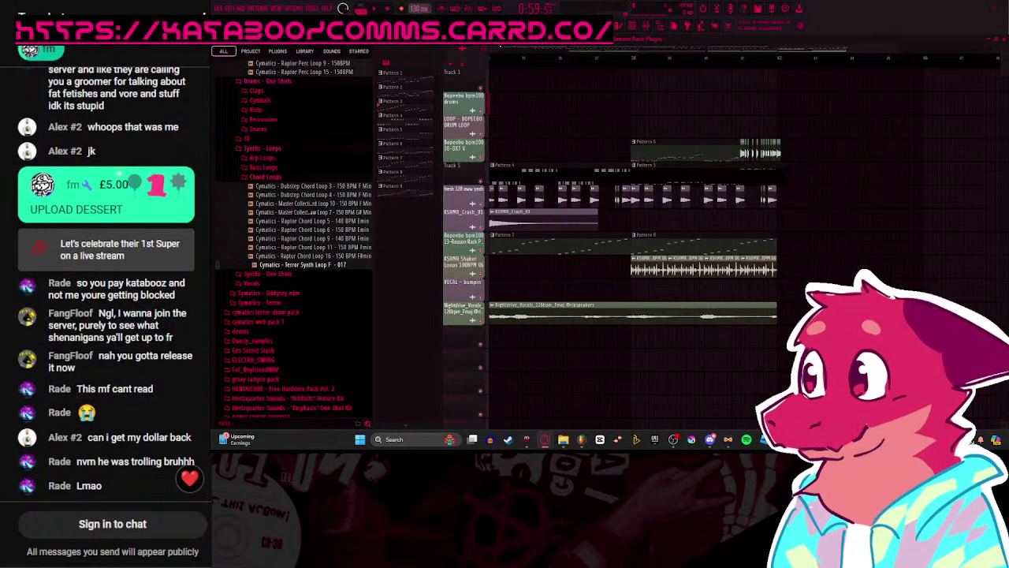
Step: Solo Track 5 and play it from the long crash clip
drag(592, 273, 717, 275)
scroll(667, 275, down, 3)
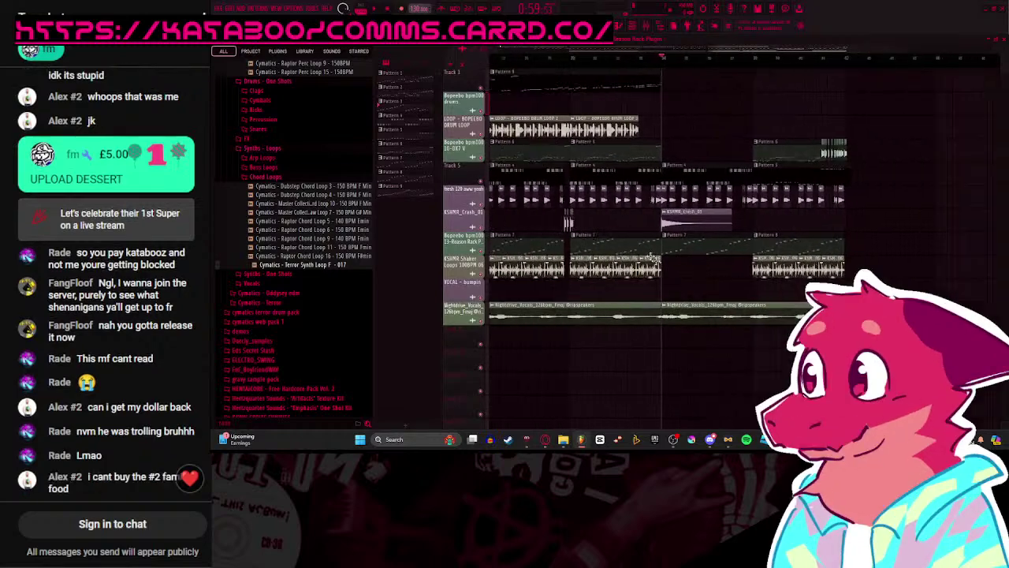
key(space)
right_click(480, 181)
scroll(675, 210, up, 4)
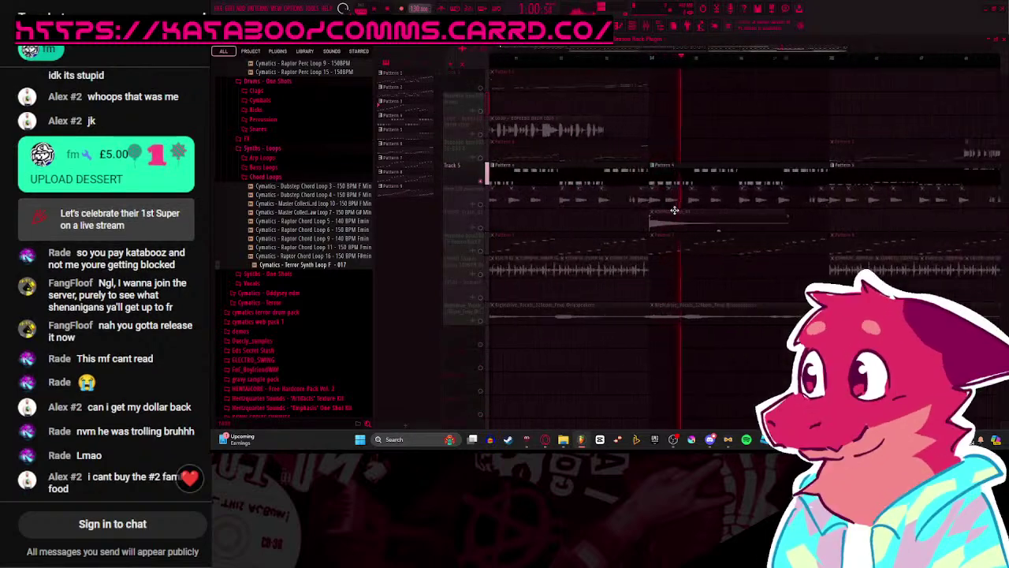
Step: Solo the Bopeebo Reason Rack track and listen to its Pattern 7 clip from the long crash clip
key(space)
right_click(480, 250)
key(space)
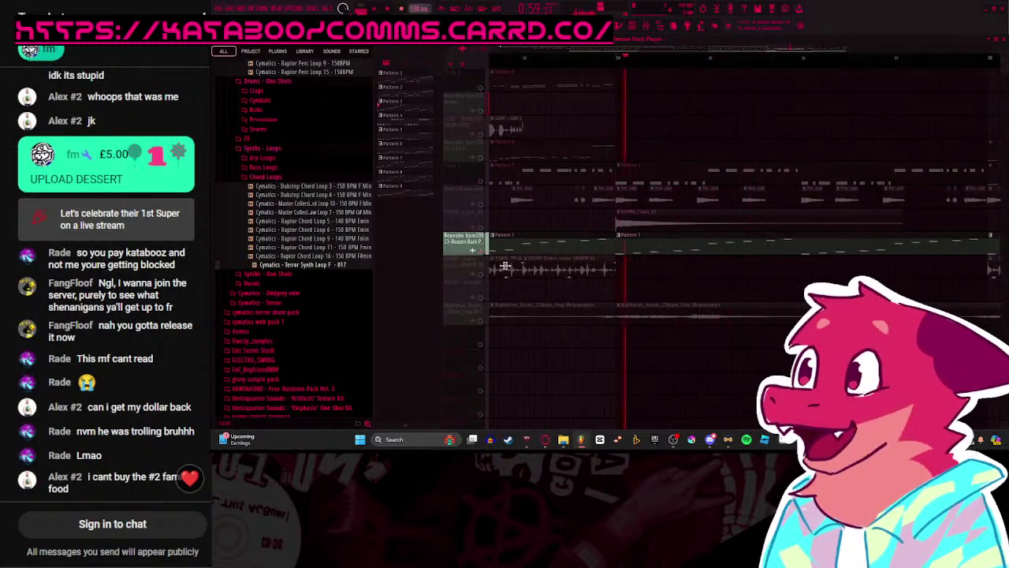
scroll(576, 225, down, 2)
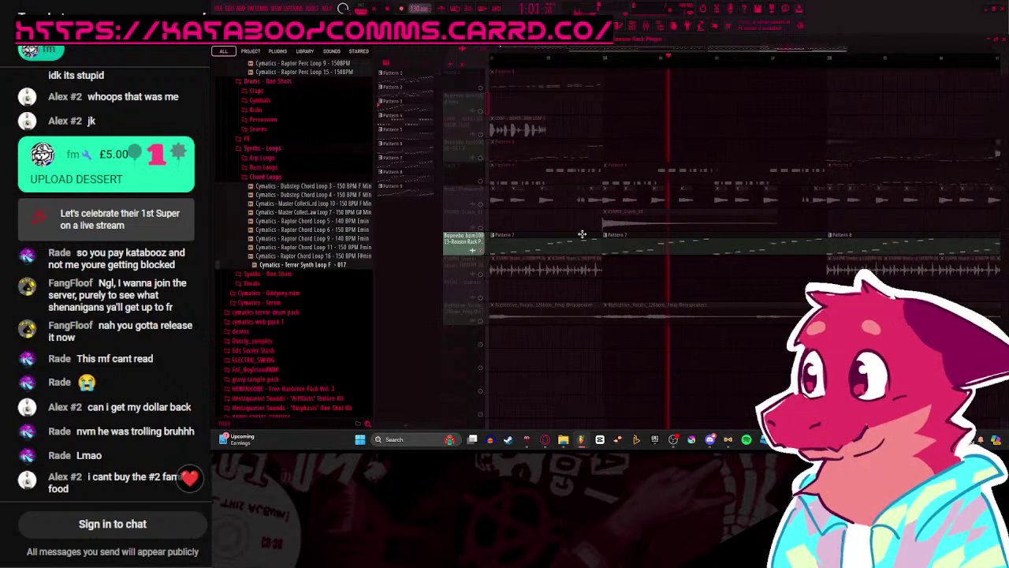
Step: Restore all tracks and replay the section from the long crash clip with everything audible
scroll(543, 197, down, 1)
right_click(481, 250)
scroll(591, 223, down, 2)
key(space)
key(space)
scroll(576, 223, up, 2)
Step: Load the recent project that contains the Piano, Voices, Square Arp, Megaman and Guitars tracks
click(218, 8)
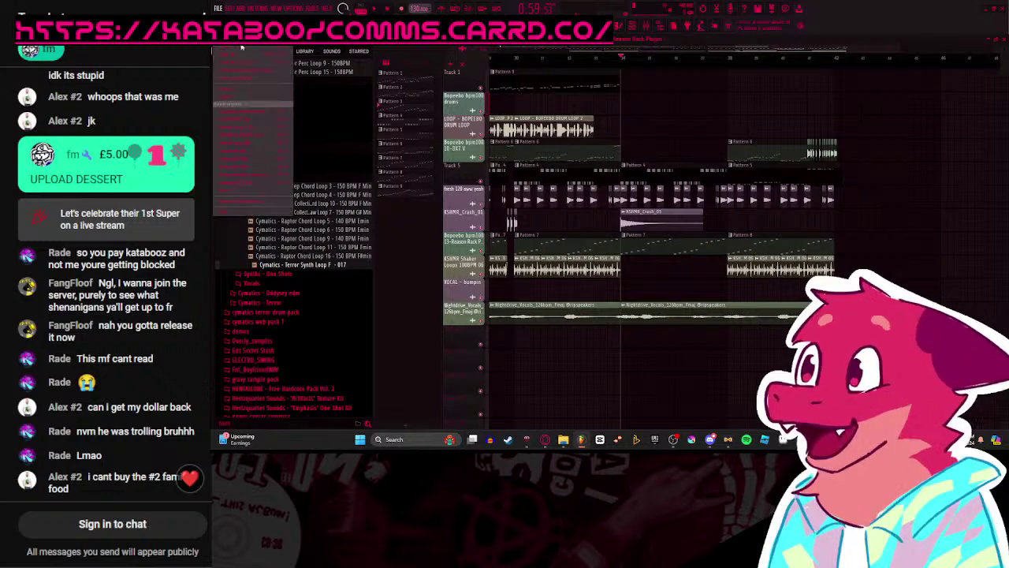
click(277, 165)
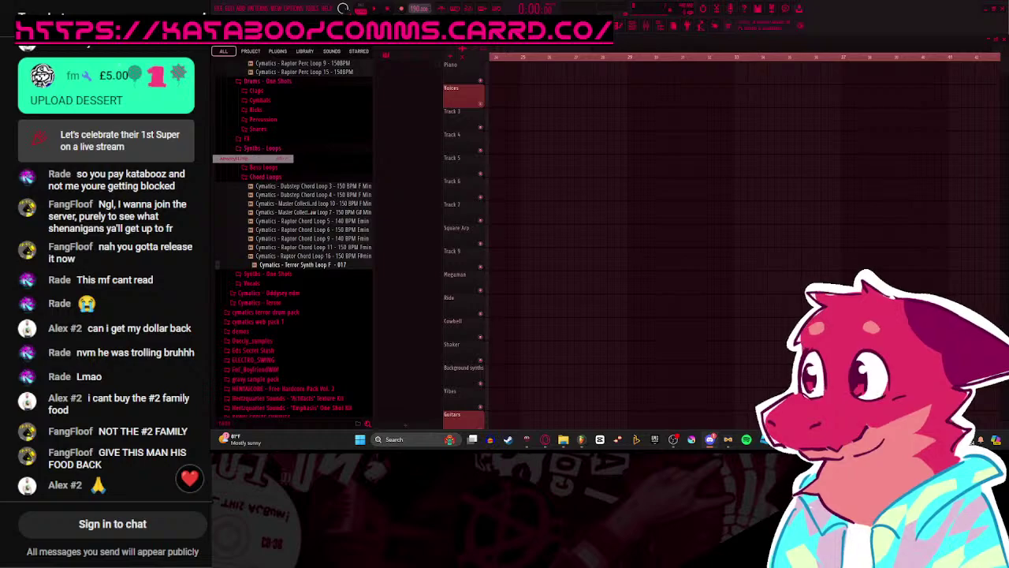
click(613, 273)
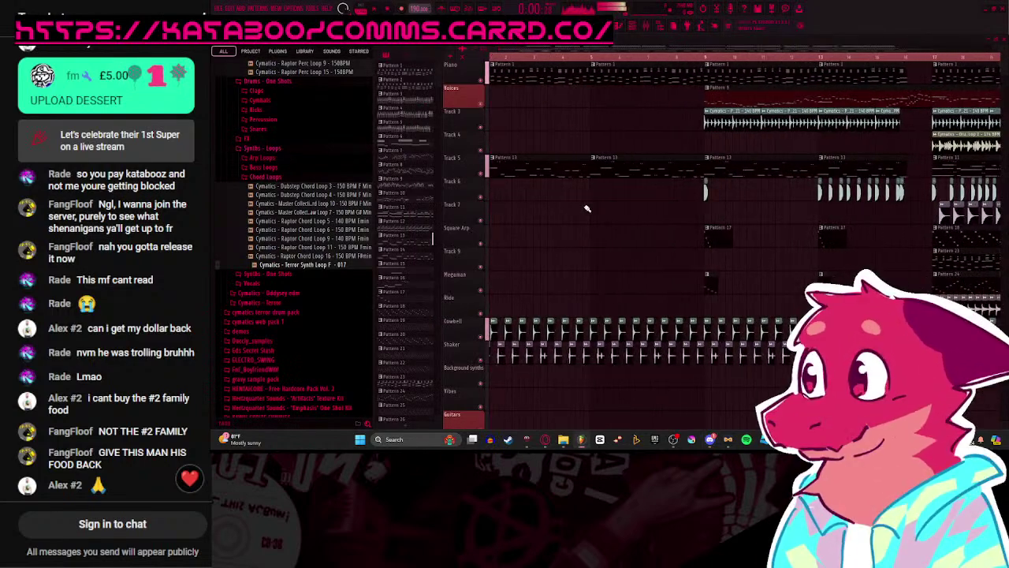
Step: Play the opening bars of the loaded project and look over its arrangement and track names
scroll(590, 209, up, 1)
key(ctrl+s)
click(725, 122)
click(746, 161)
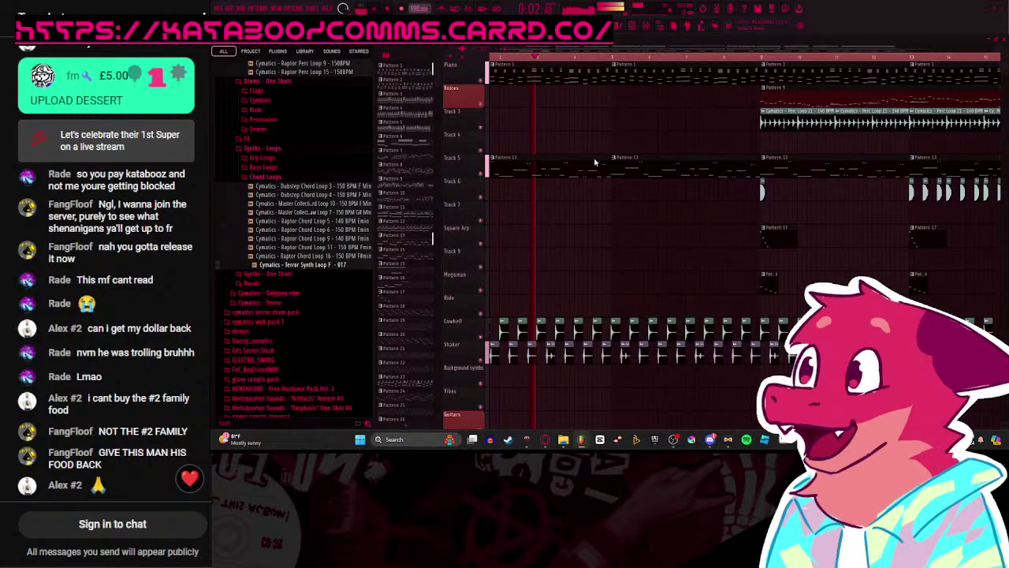
key(space)
scroll(674, 299, down, 1)
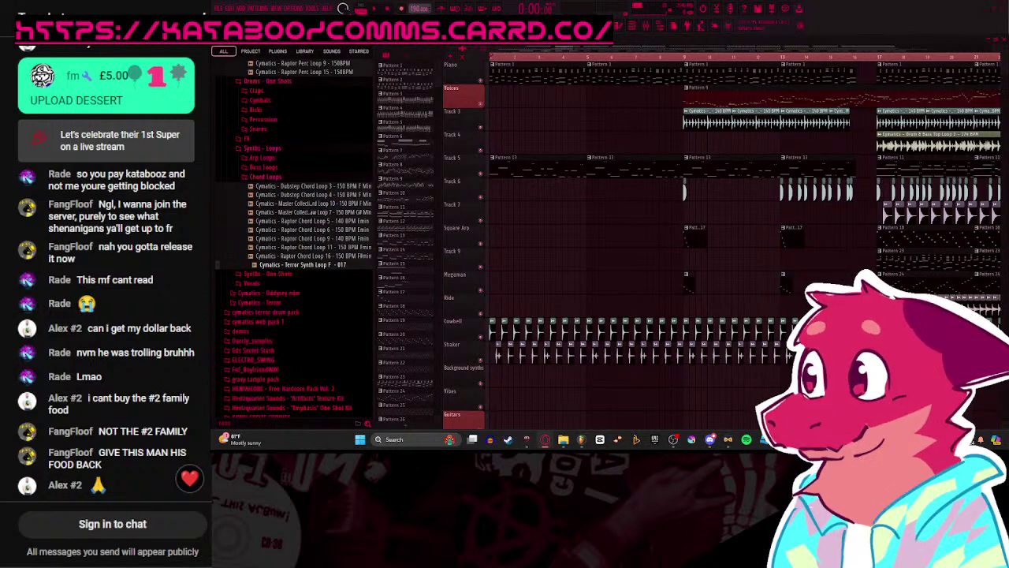
scroll(662, 355, down, 2)
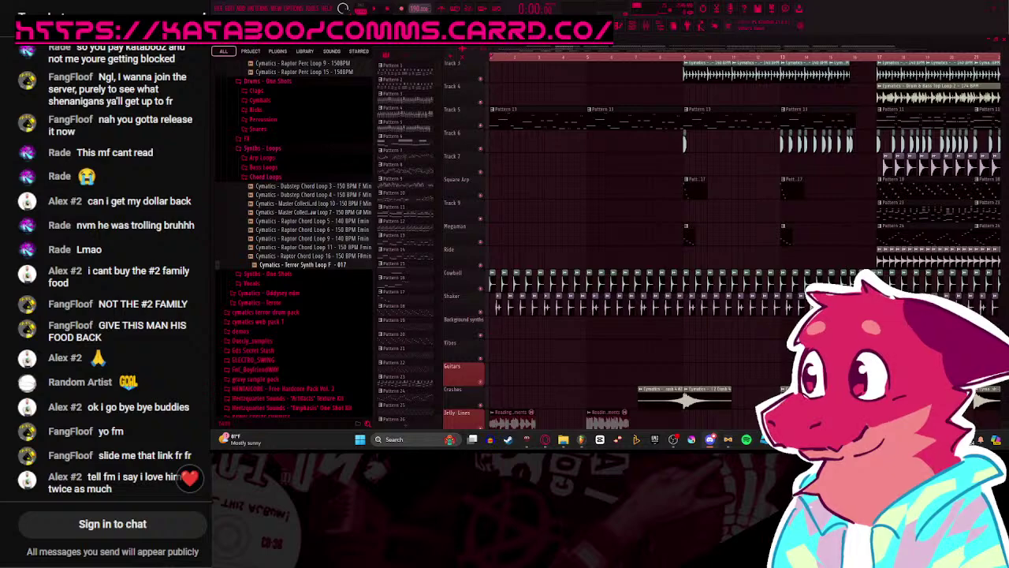
scroll(485, 165, up, 2)
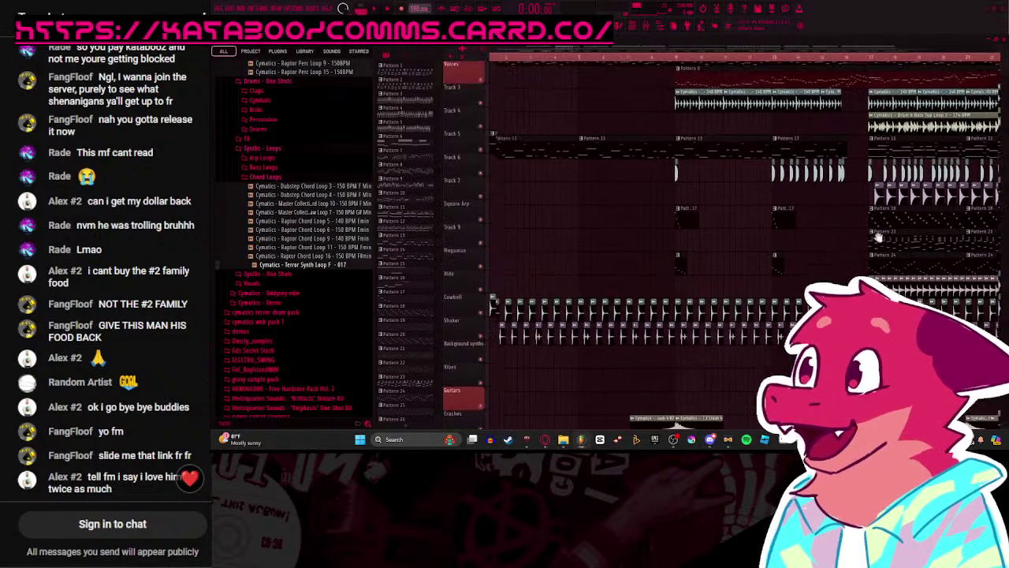
Step: Solo the Piano track and play its melody from the start of the arrangement
right_click(479, 81)
key(space)
scroll(502, 112, up, 2)
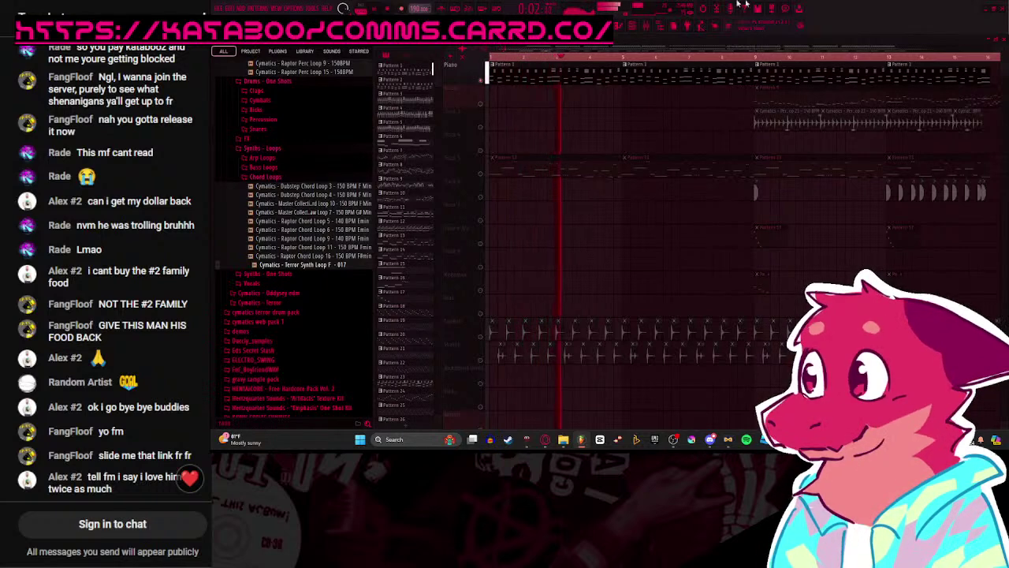
Step: Stop playback and save the state of mixer track Insert 1 as the preset "stupid fucking atrocity"
click(645, 26)
key(space)
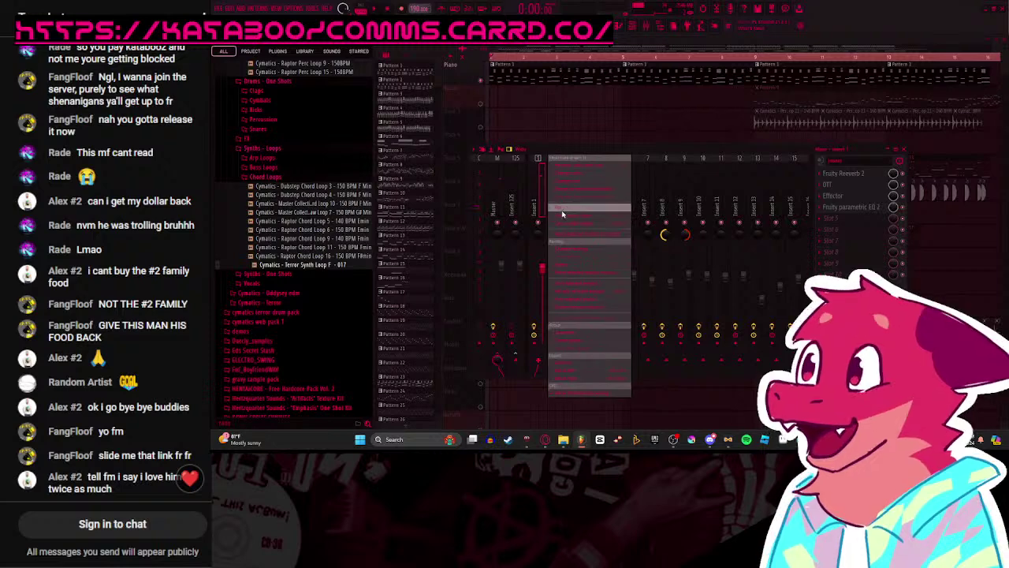
key(ctrl+s)
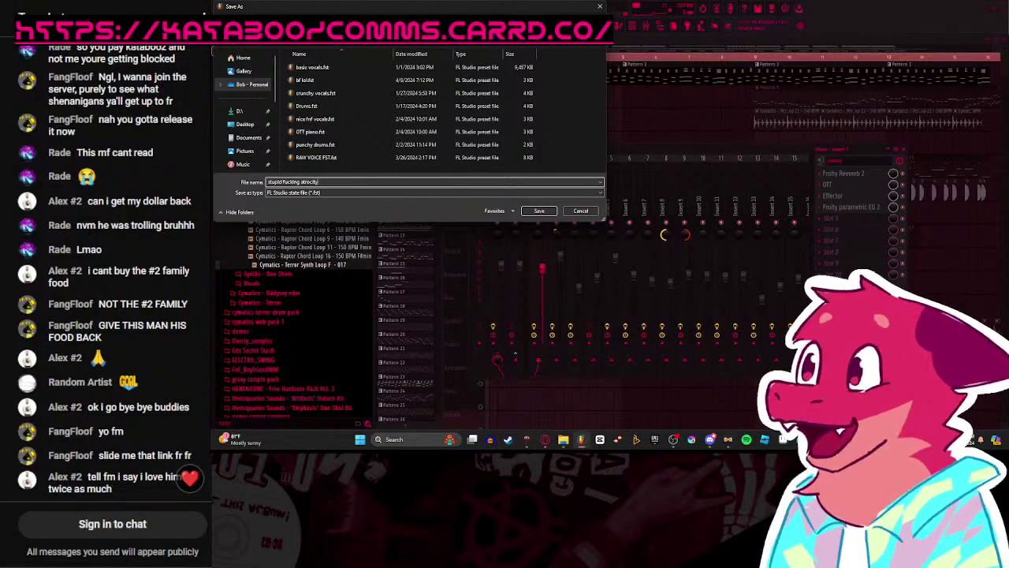
key(Return)
key(F9)
Step: Solo the Voices track and listen to parts of its Pattern 9 clip, starting from the clip's beginning
scroll(565, 113, up, 4)
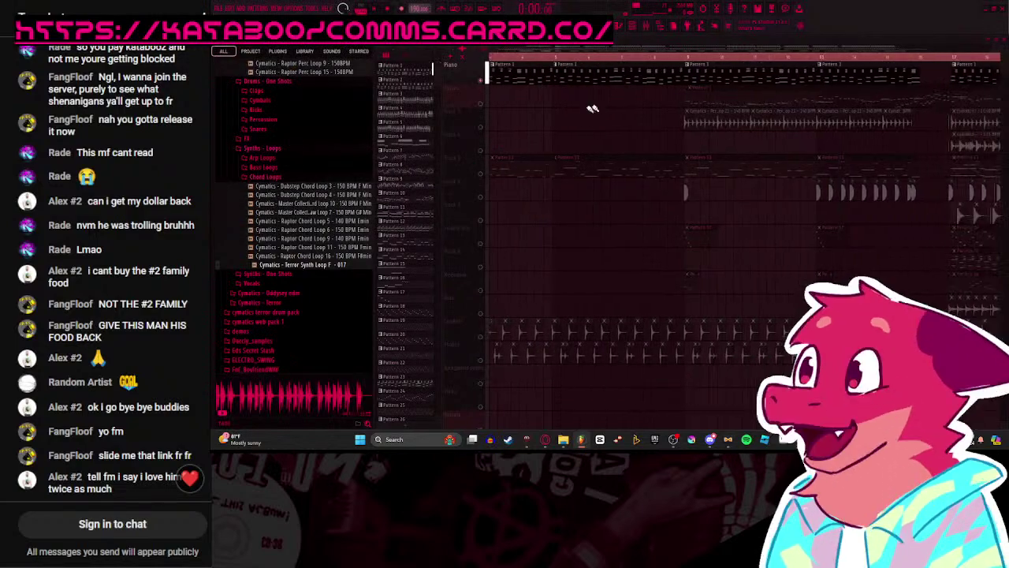
right_click(480, 104)
click(675, 60)
key(space)
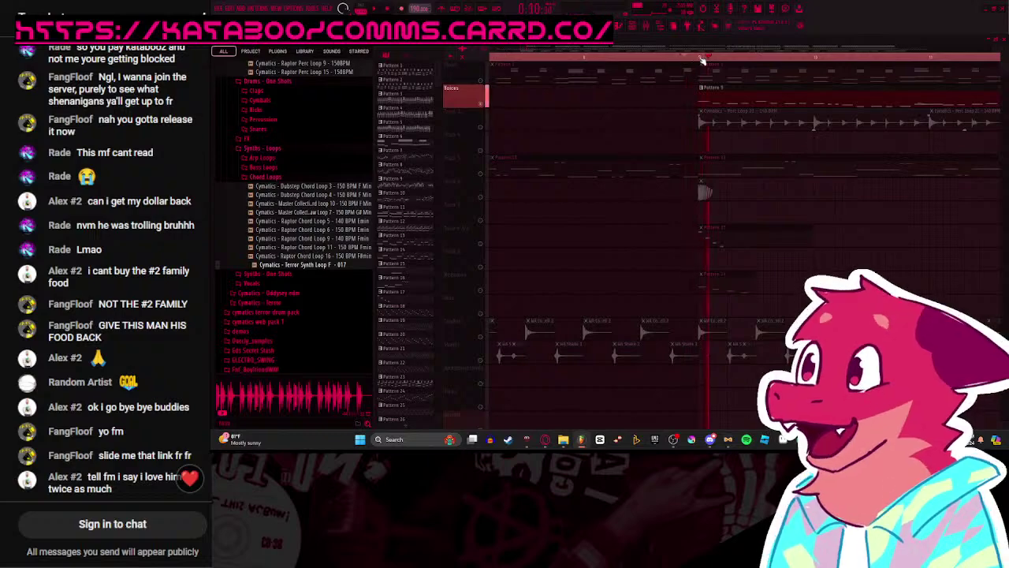
scroll(702, 98, down, 4)
click(944, 60)
drag(893, 107, 691, 153)
scroll(654, 126, down, 3)
key(space)
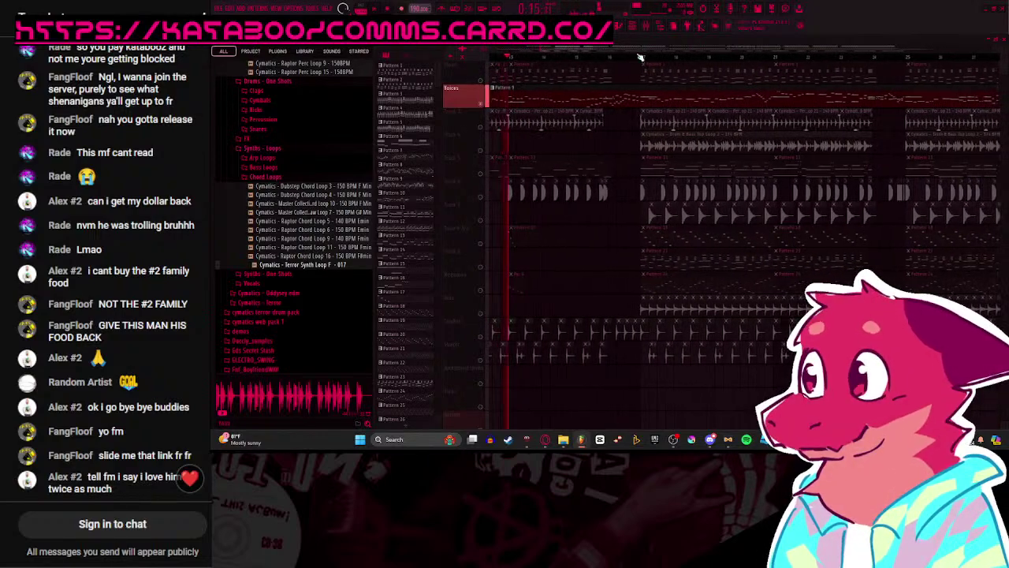
Step: Open the Voices track's Pattern 9 in the piano roll and display the DirectWave #2 channel's notes
scroll(640, 63, down, 5)
double_click(644, 93)
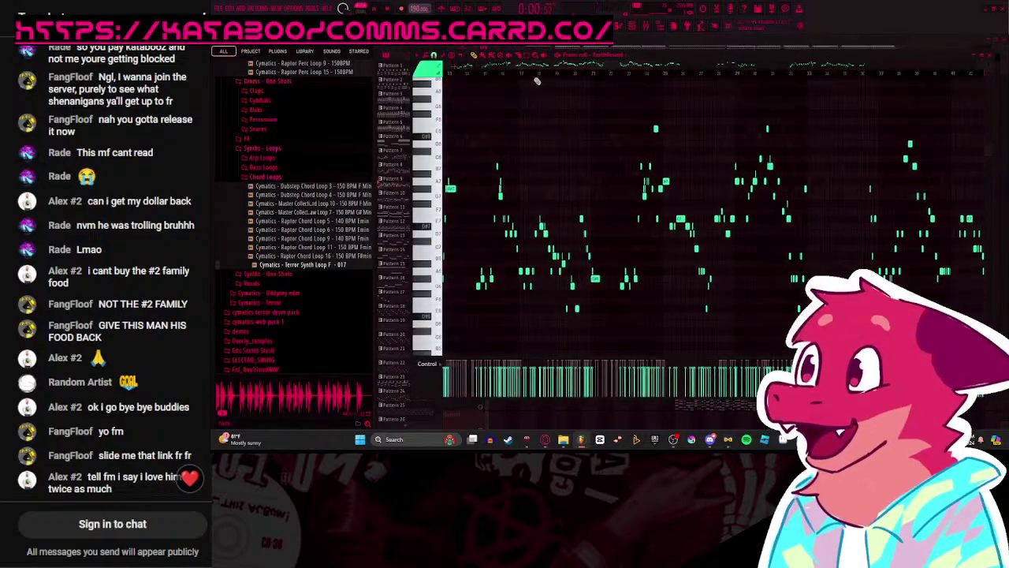
key(F6)
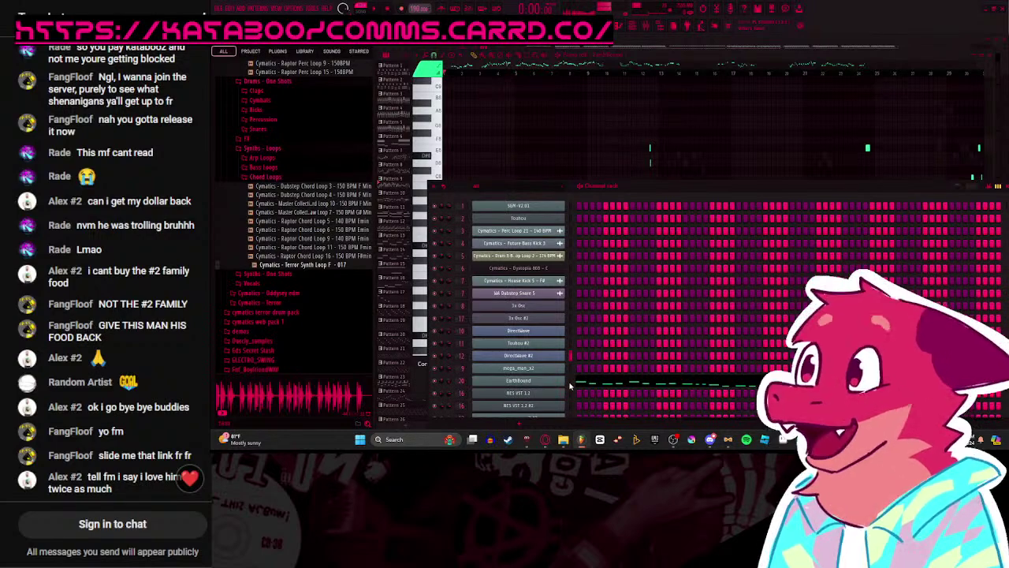
click(585, 384)
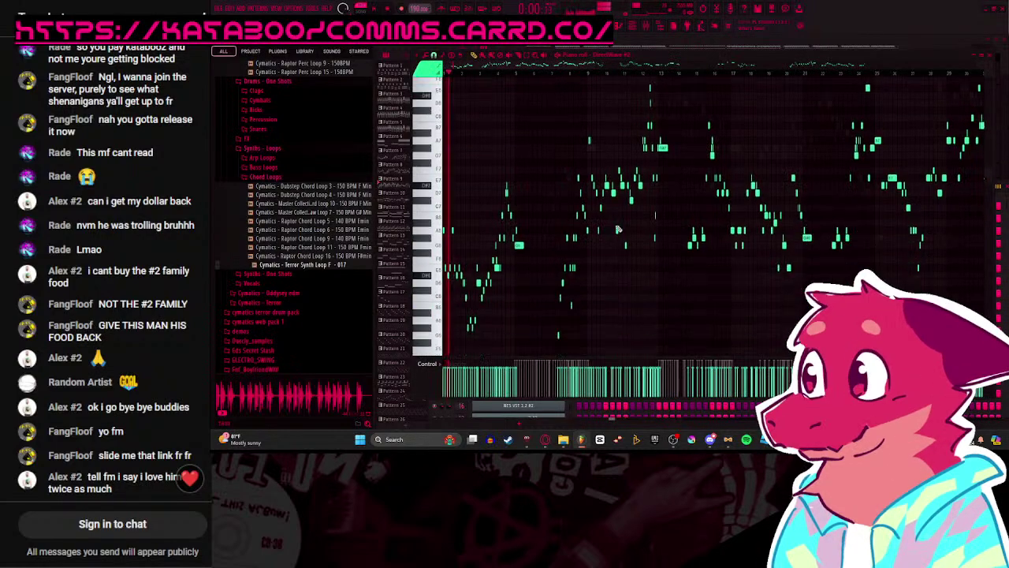
Step: Select all DirectWave #2 notes, shift them down and play the opening phrase
scroll(463, 268, up, 10)
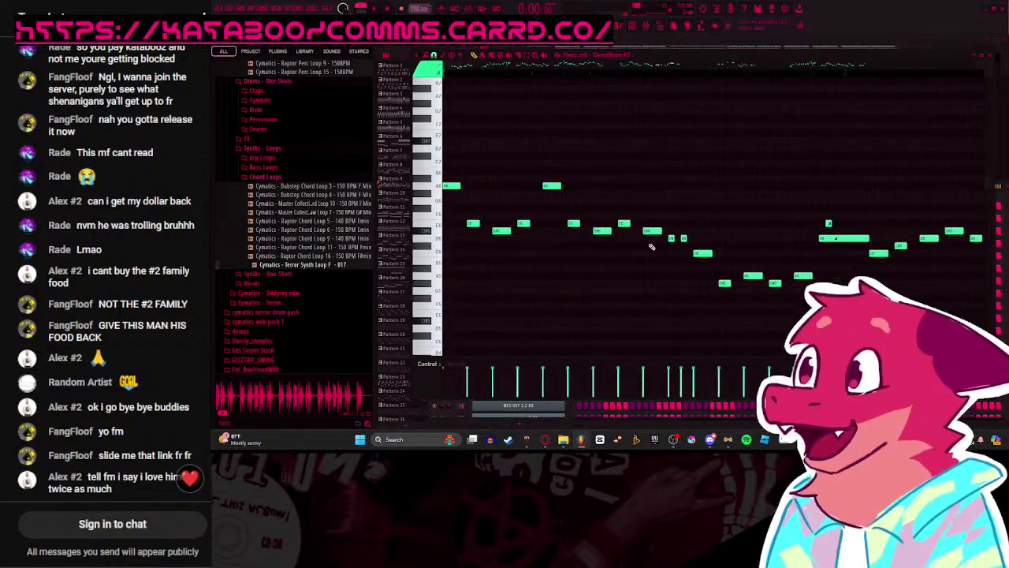
key(ctrl+a)
key(Down)
key(space)
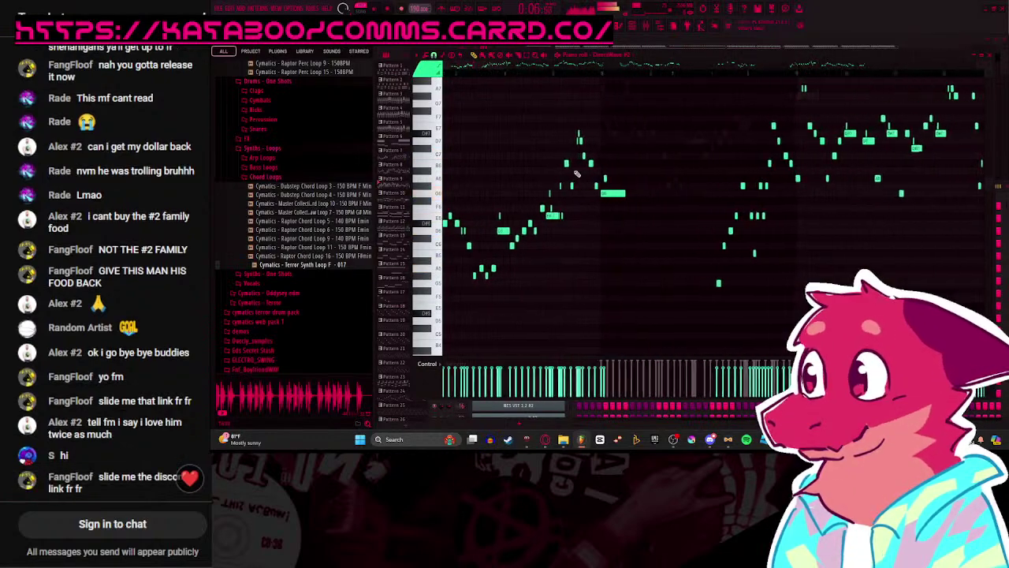
Step: Inspect the Boyfriend channel's DirectWave instrument and its settings, and return to the piano roll
click(633, 29)
scroll(570, 336, down, 5)
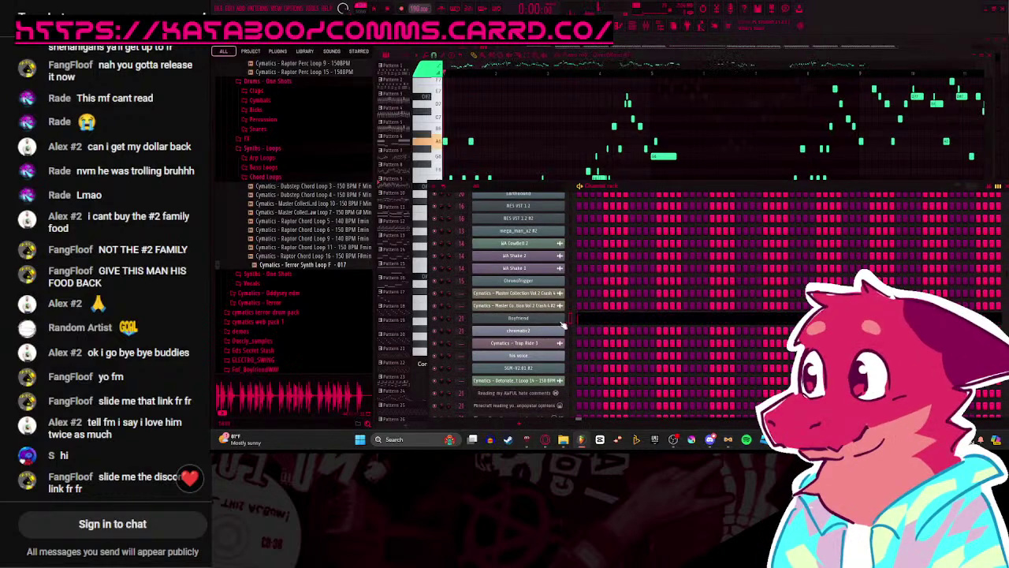
click(561, 330)
click(404, 104)
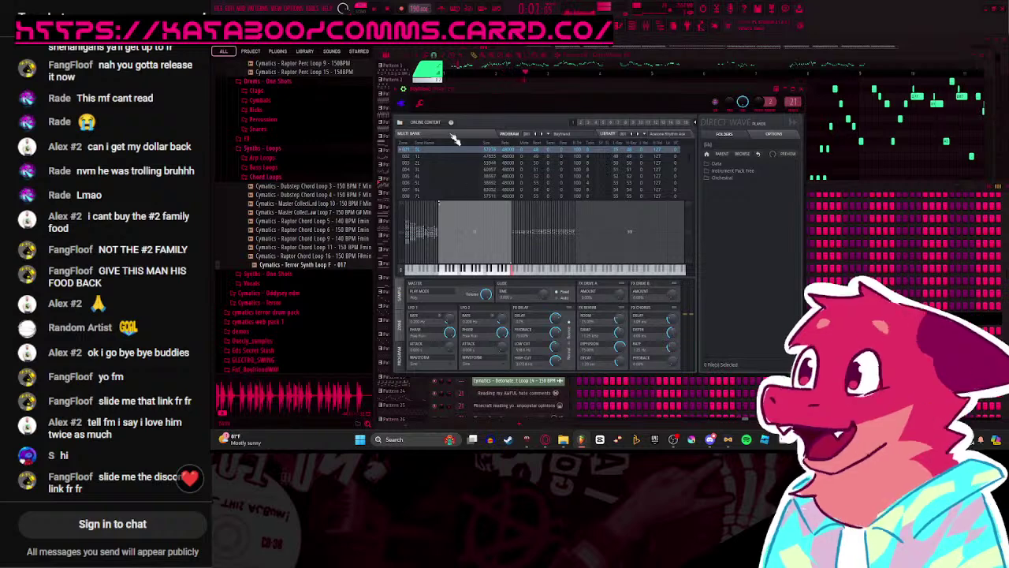
click(419, 104)
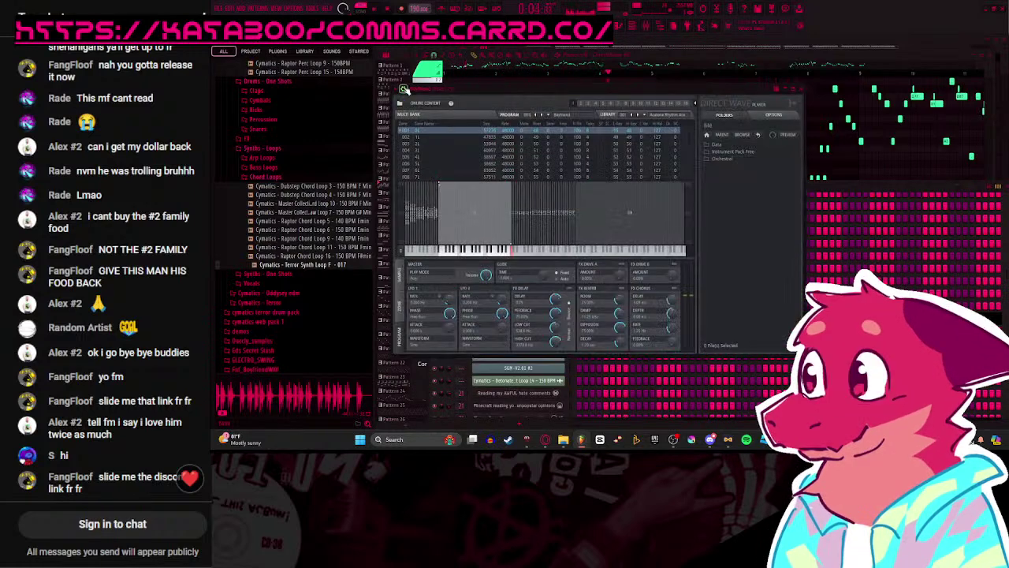
click(680, 169)
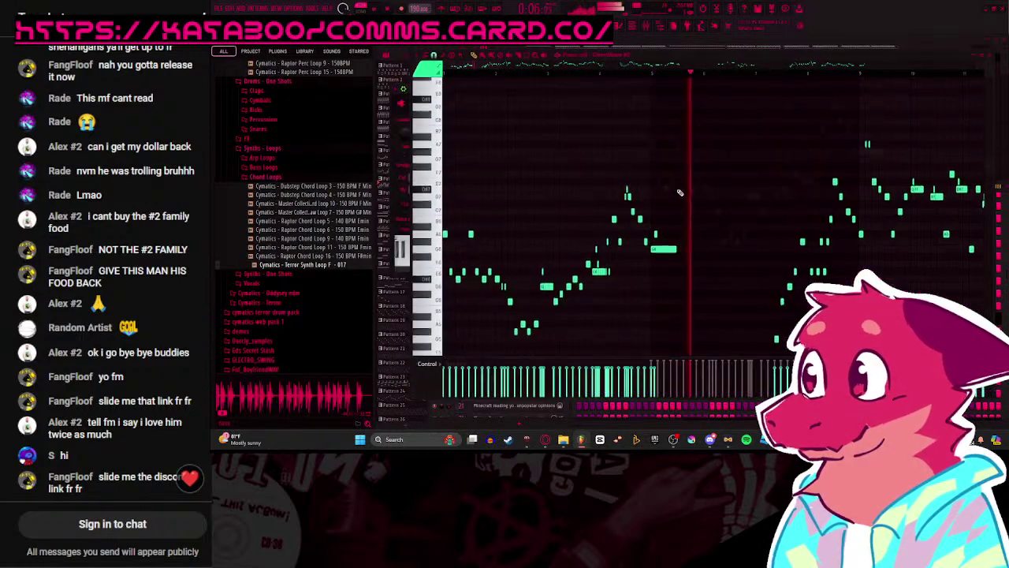
Step: Switch the piano roll to the Boyfriend channel, lower its notes by two octaves and start playback
right_click(704, 191)
right_click(703, 191)
key(space)
key(ctrl+Down)
key(ctrl+Down)
scroll(703, 192, down, 3)
key(space)
Step: Listen to the Boyfriend channel's phrases from several points in Pattern 9
click(649, 71)
scroll(704, 154, up, 3)
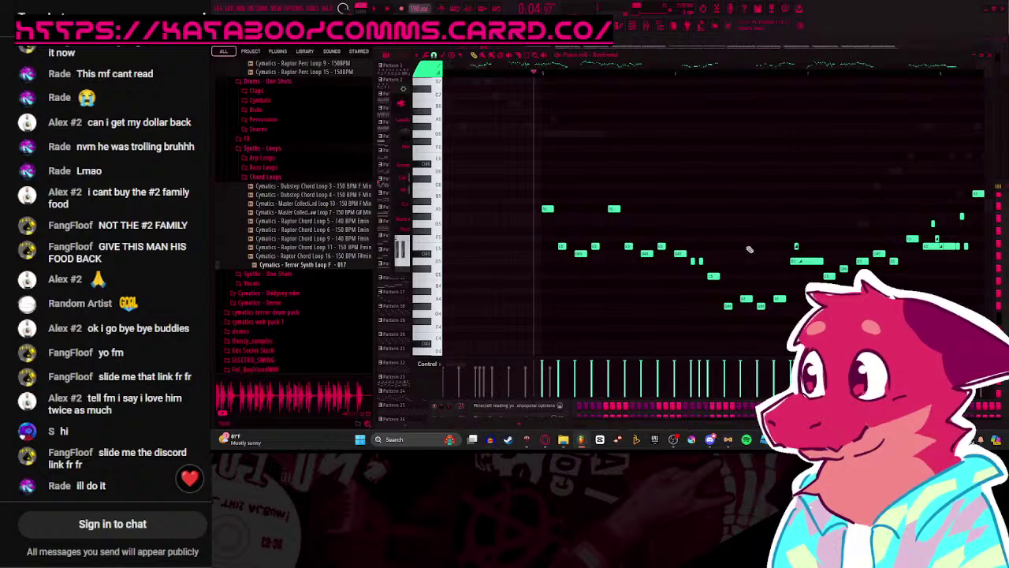
scroll(563, 290, right, 5)
scroll(565, 176, up, 2)
click(605, 73)
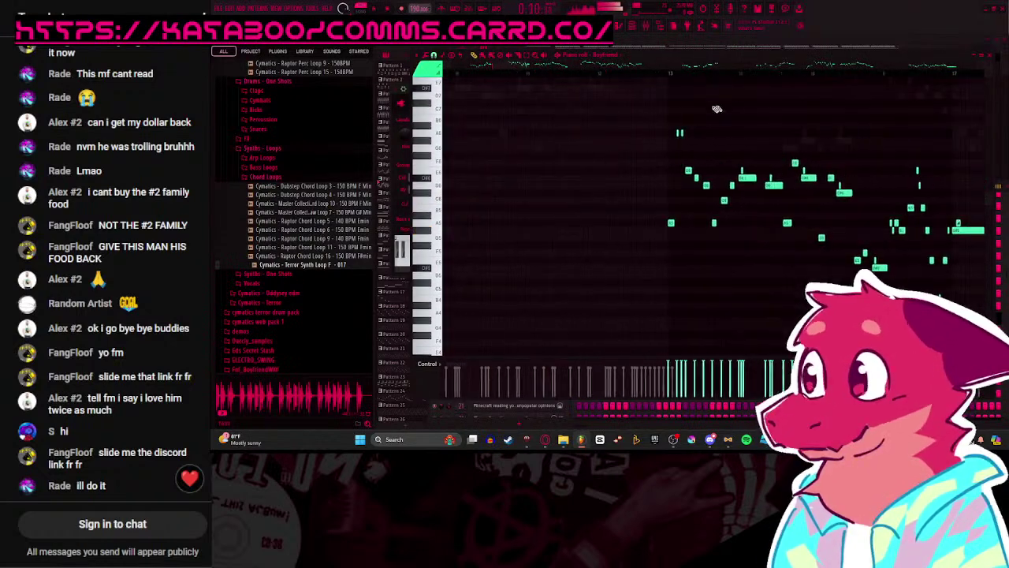
Step: Check Pattern 9's channels and the effects on mixer track Insert 12, and return to the piano roll
click(633, 26)
scroll(592, 306, up, 6)
scroll(579, 332, down, 1)
click(648, 25)
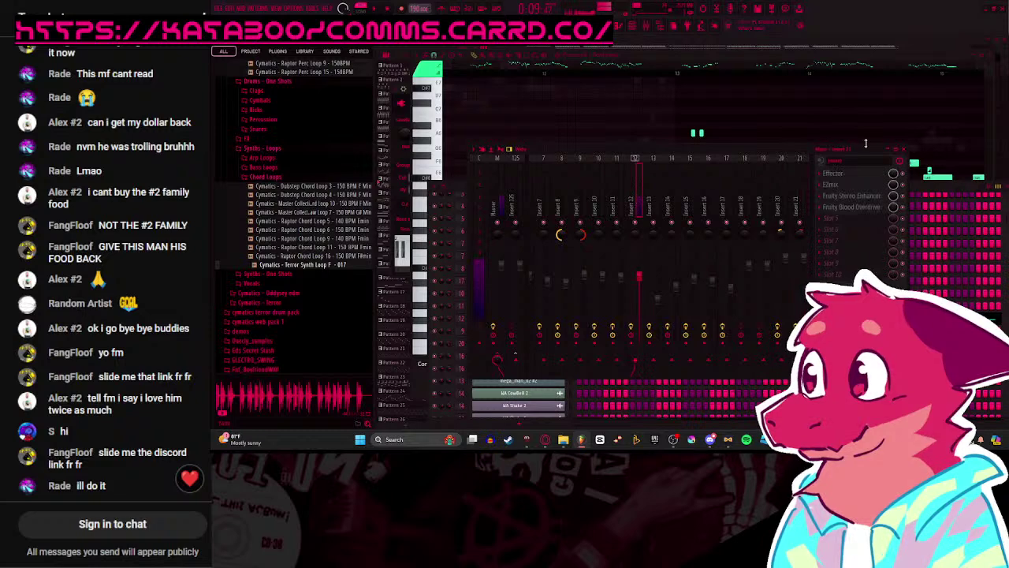
key(F9)
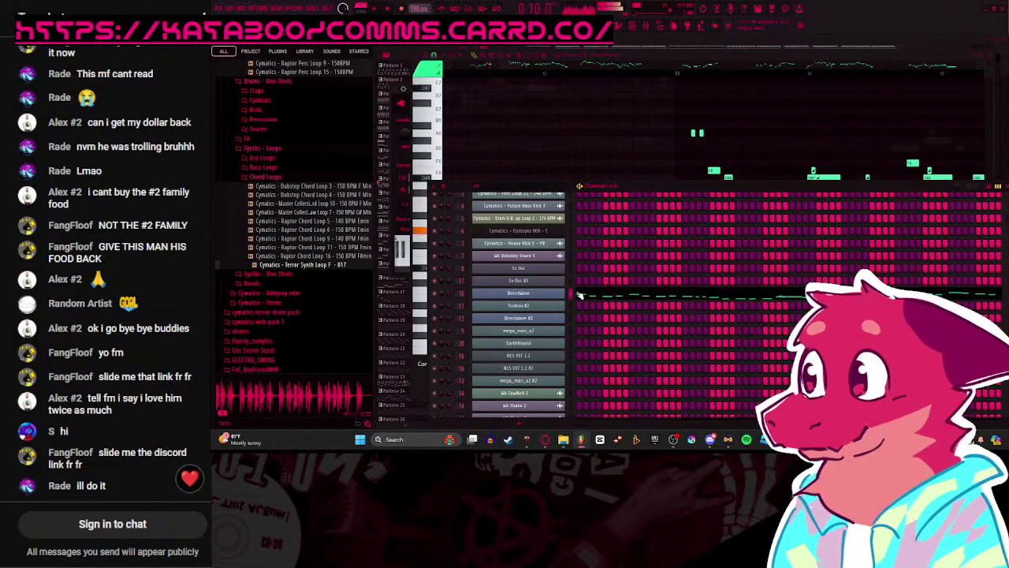
scroll(573, 249, up, 3)
click(584, 67)
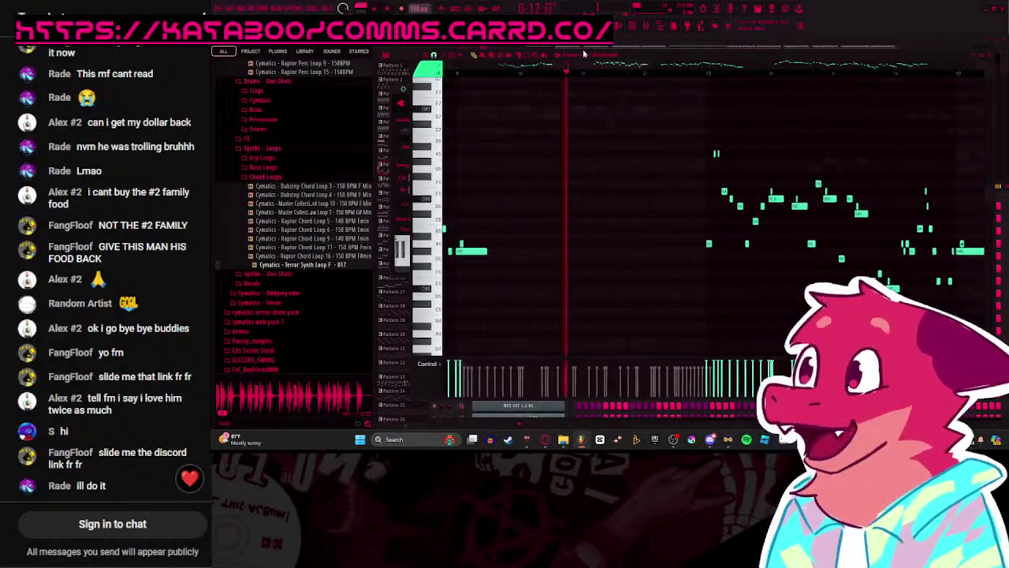
Step: Play the Dystopia 808 notes of Track 5's Pattern 11 alongside the channel list and raise the system volume to 100
key(F5)
scroll(595, 130, up, 4)
double_click(587, 161)
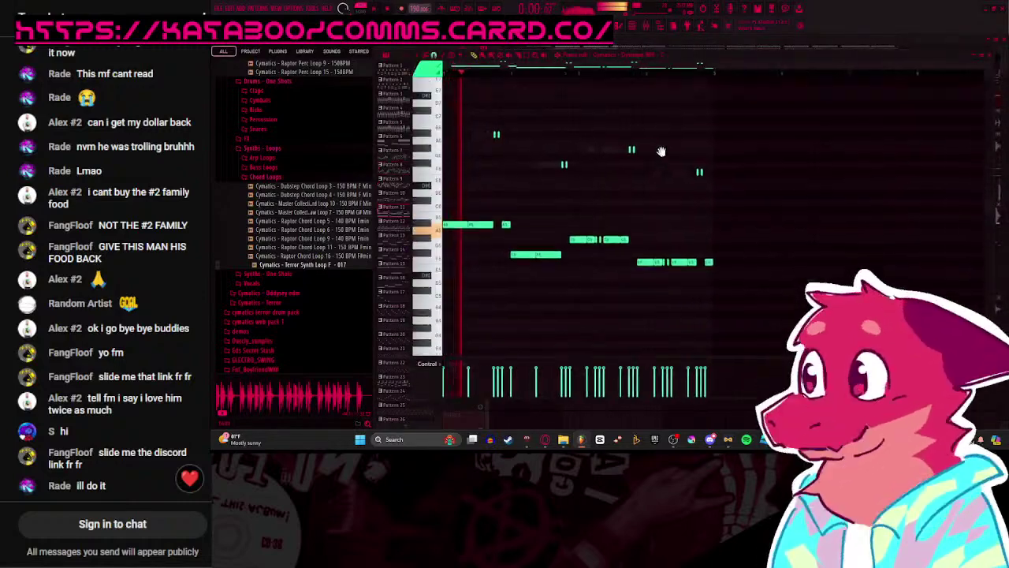
click(636, 26)
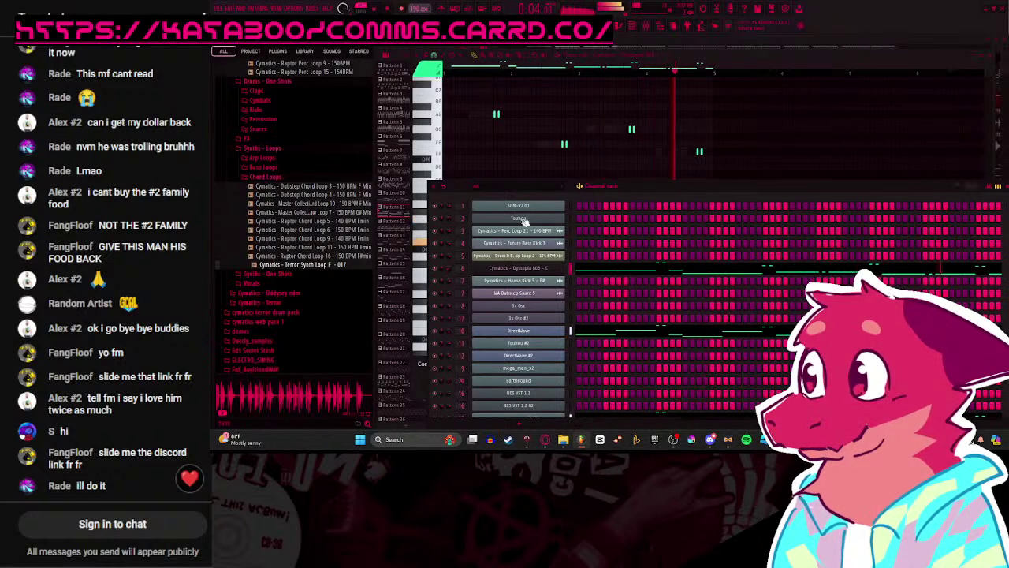
middle_click(615, 150)
click(633, 27)
key(XF86AudioRaiseVolume)
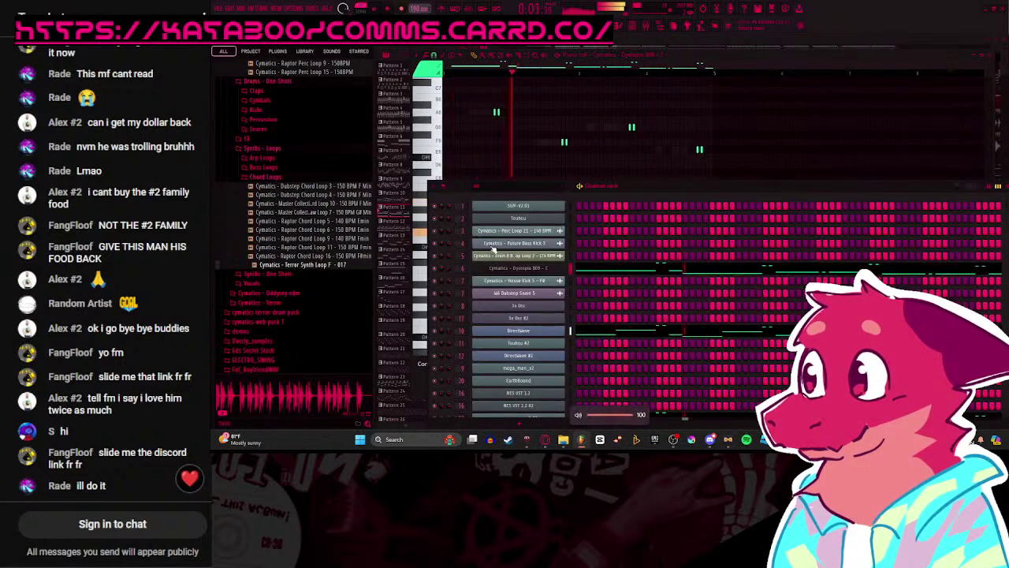
Step: Stop playback, open another recent project without saving the current one, and dismiss the missing-plugin notice
key(space)
click(213, 10)
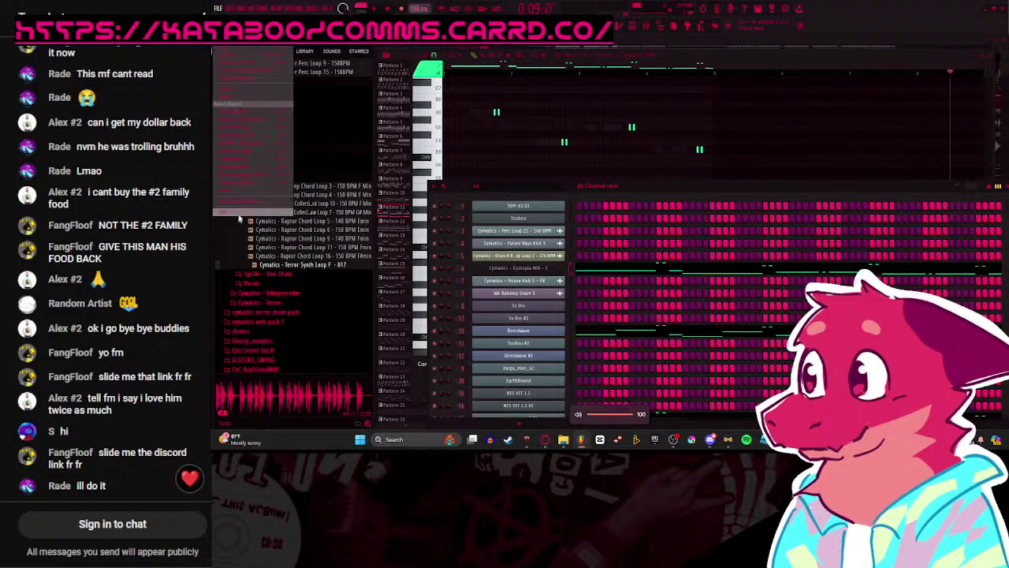
mouse_move(262, 196)
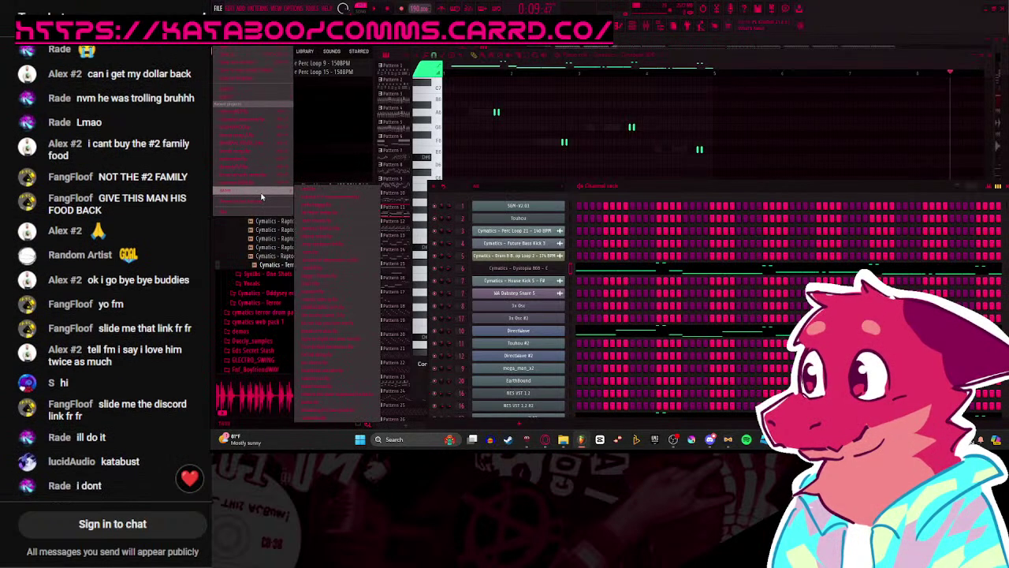
click(345, 363)
click(628, 240)
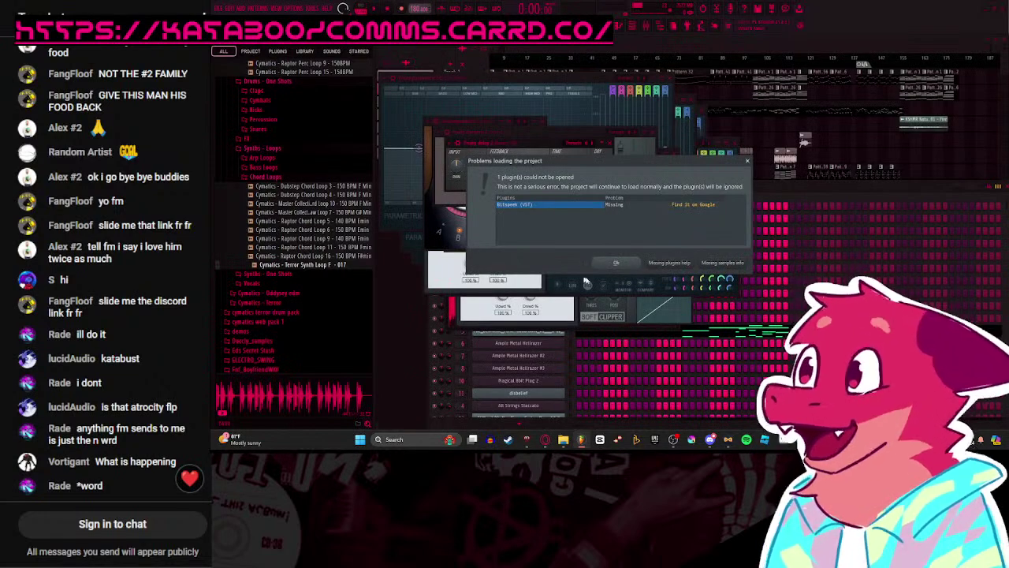
click(615, 262)
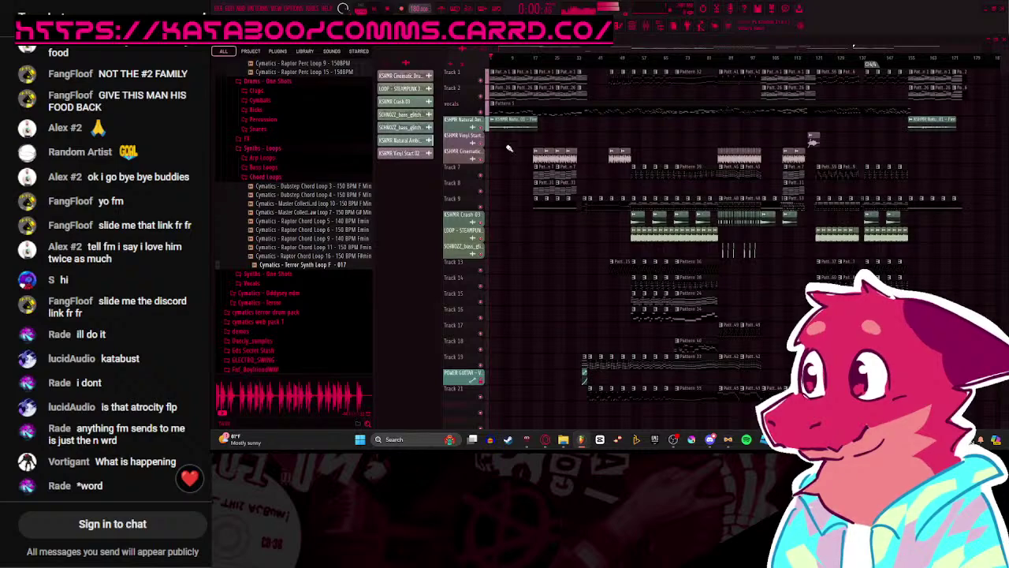
Step: Mute the vocals track in the playlist and start playing the arrangement
scroll(533, 175, up, 1)
right_click(480, 111)
right_click(480, 112)
click(480, 112)
key(space)
Step: Follow the arrangement through the guitar volume build-up and replay that passage from just before Pattern 11
scroll(550, 102, up, 4)
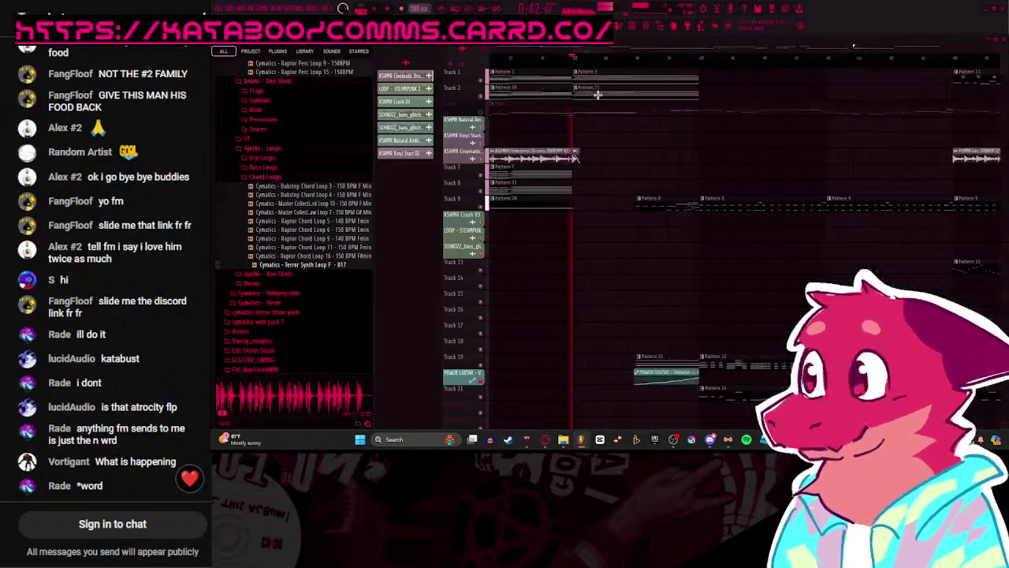
drag(651, 142, 635, 157)
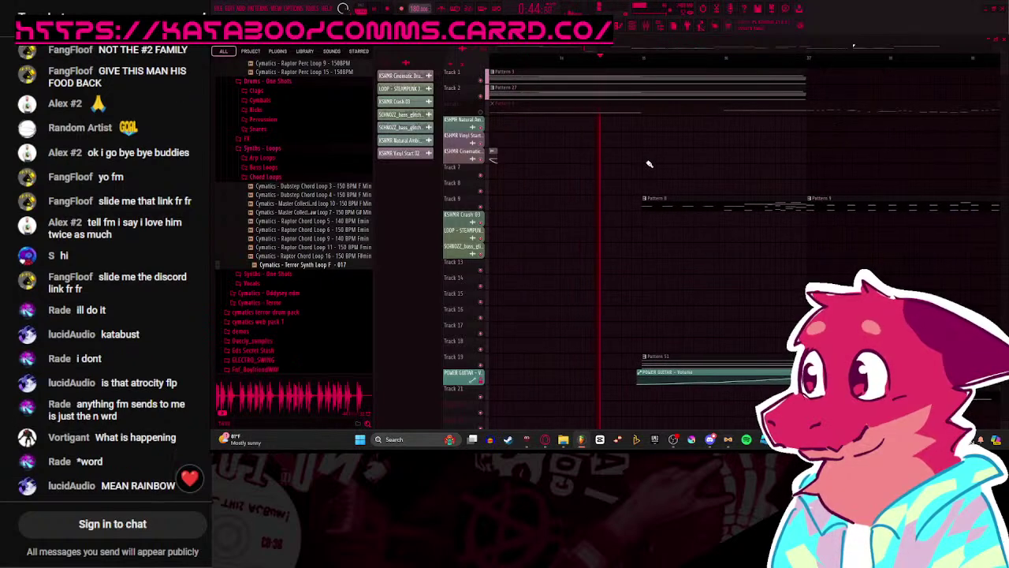
drag(750, 152, 606, 174)
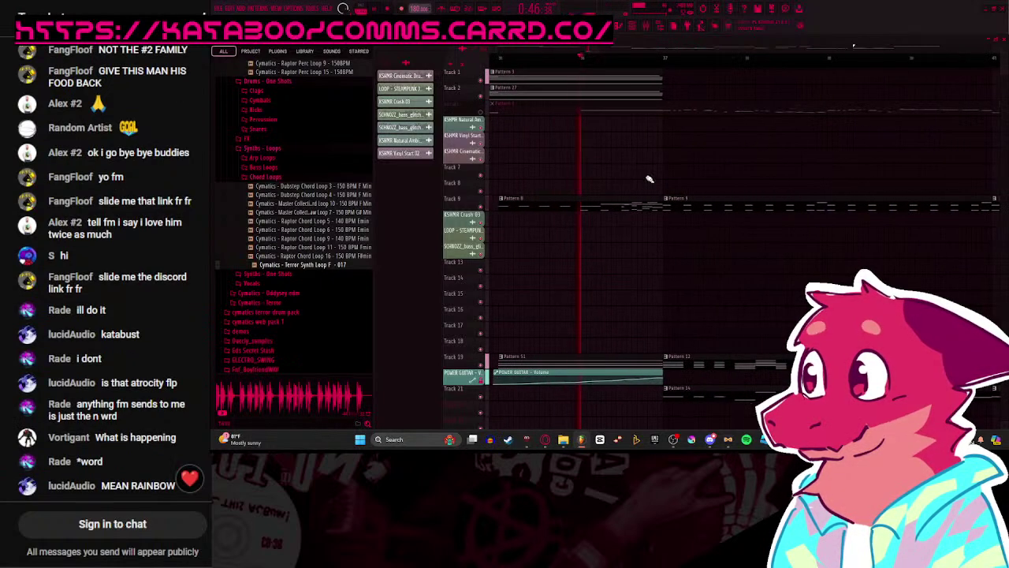
scroll(590, 183, down, 3)
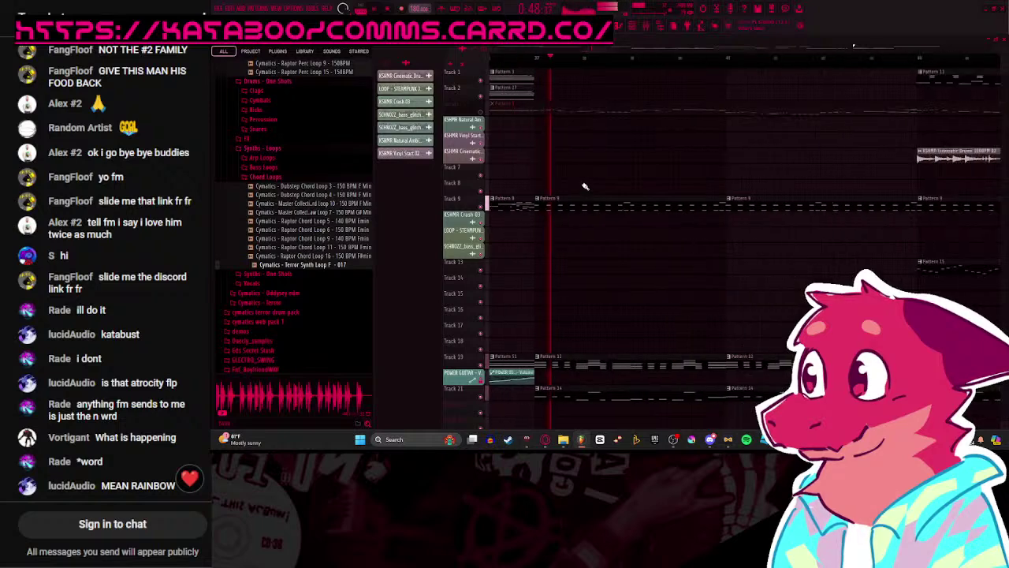
scroll(591, 185, down, 2)
drag(621, 250, 681, 244)
scroll(681, 244, up, 2)
key(space)
scroll(691, 295, up, 3)
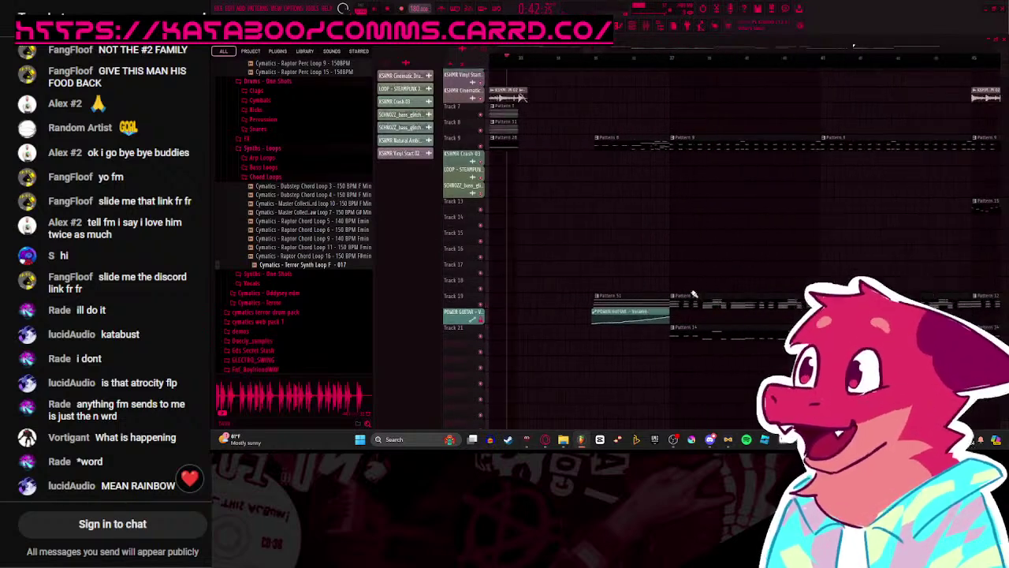
Step: Show Track 19's Pattern 12 notes for Ample Metal Hellrazer in the piano roll and return to the playlist
scroll(603, 349, up, 2)
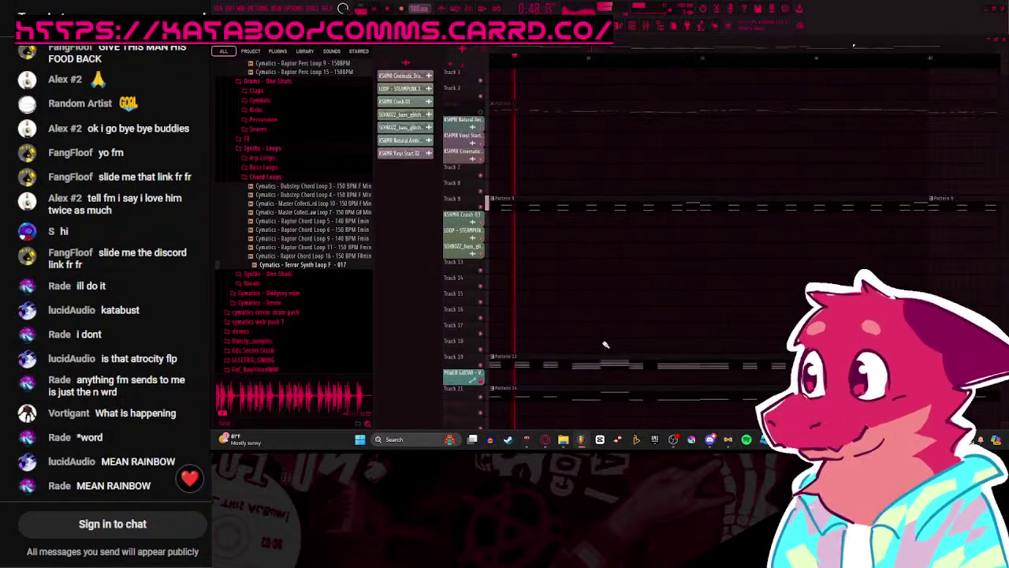
double_click(592, 357)
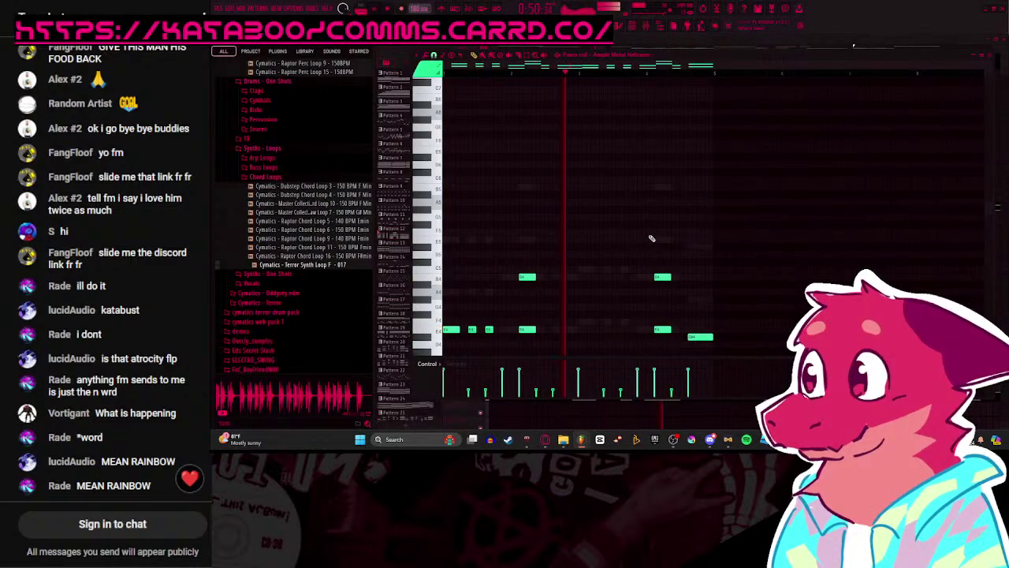
click(553, 427)
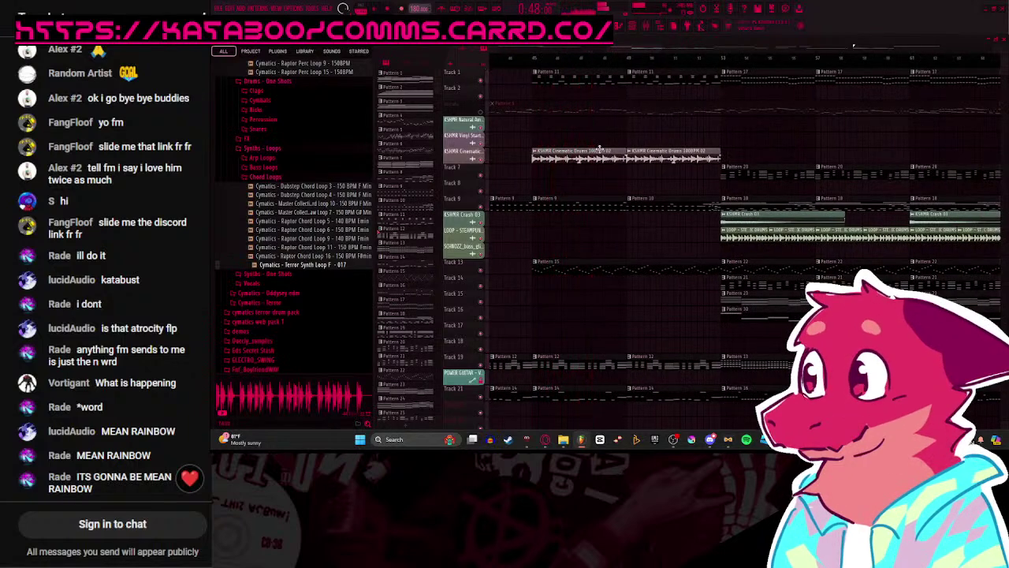
Step: Play the full arrangement from bar 53, where the Steampunk drum loop and Pattern 17 begin
scroll(616, 148, up, 5)
click(647, 60)
key(space)
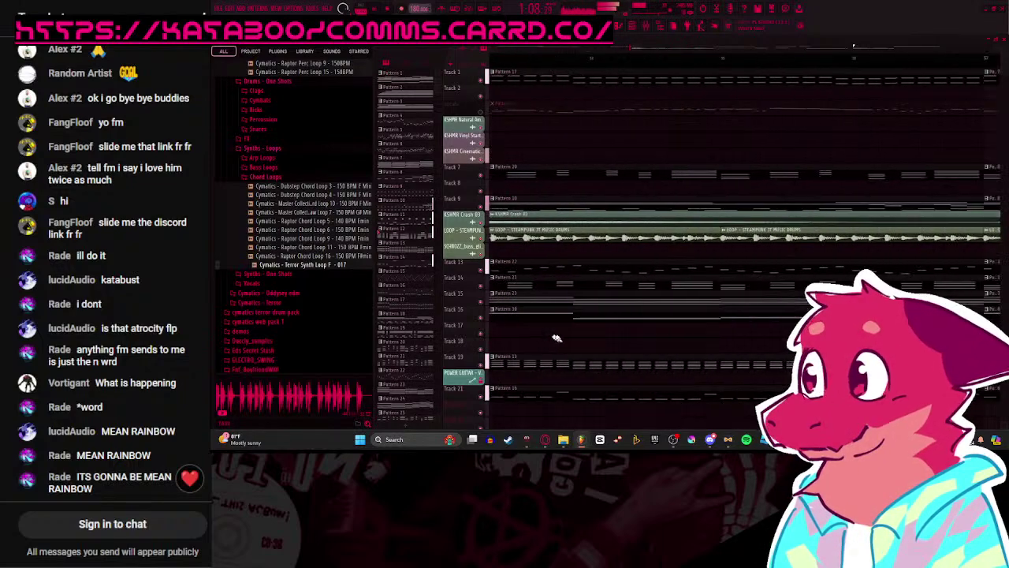
scroll(740, 221, down, 3)
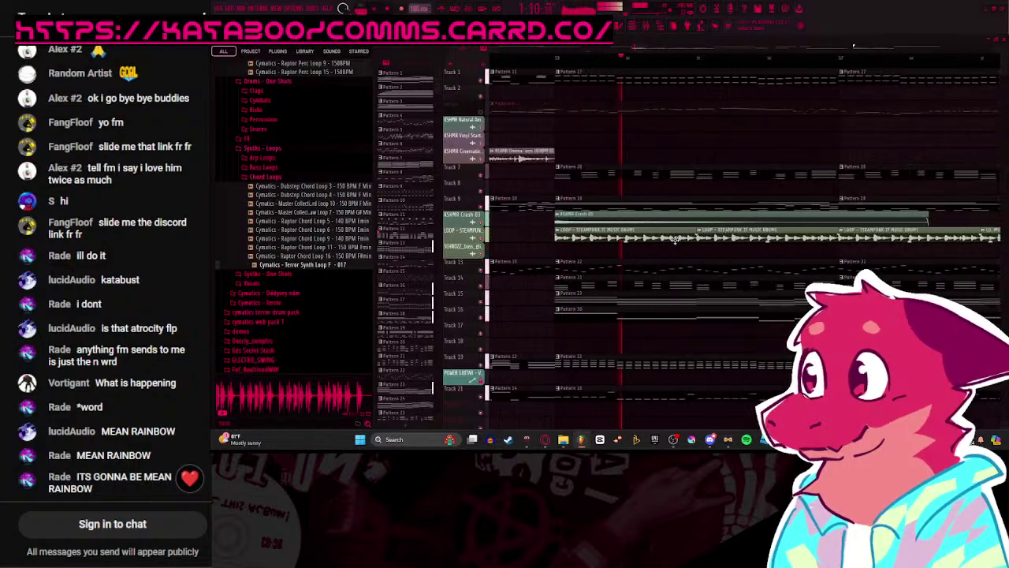
Step: Solo Track 1 and play its Pattern 17 from bar 53
key(space)
scroll(549, 253, up, 4)
right_click(480, 79)
click(534, 60)
key(space)
Step: Solo the vocals track and listen to its part in the section beginning at bar 53
scroll(663, 208, down, 3)
right_click(480, 112)
scroll(696, 205, down, 1)
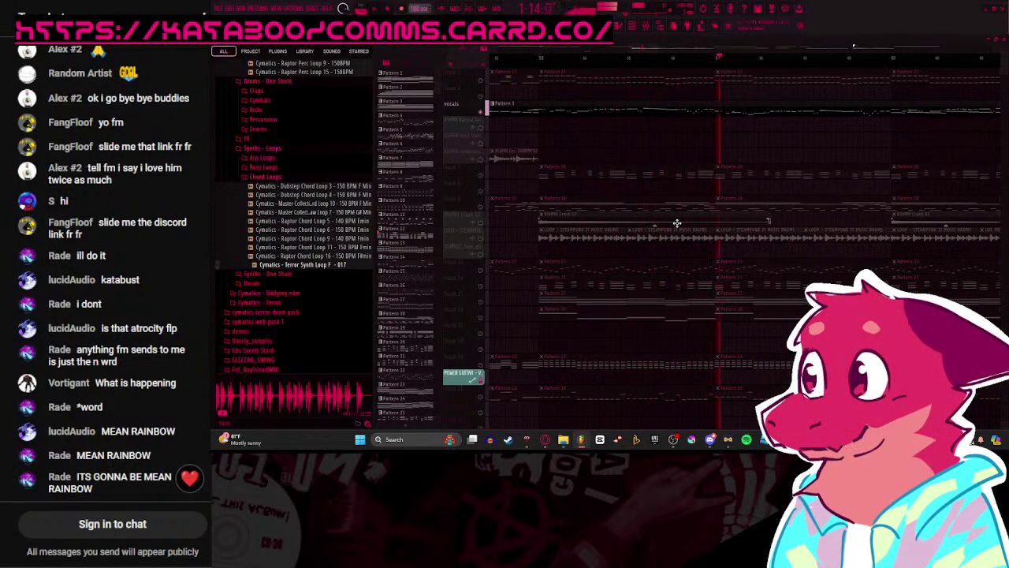
drag(767, 248, 740, 274)
scroll(741, 274, right, 2)
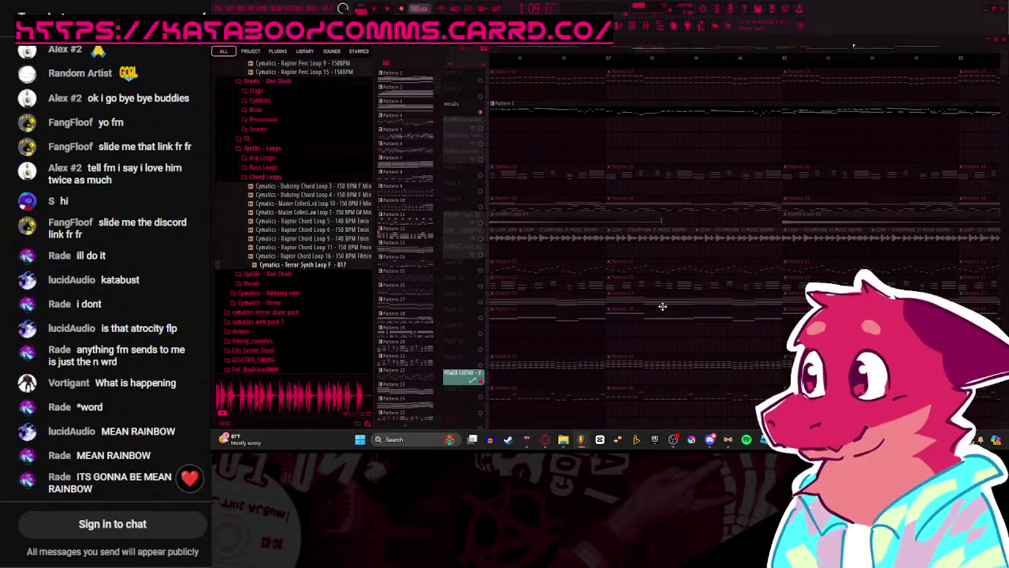
Step: Solo the Steampunk drum loop track, listen to it from bar 53 and stop playback
right_click(480, 239)
key(space)
drag(508, 245, 646, 239)
scroll(649, 238, up, 3)
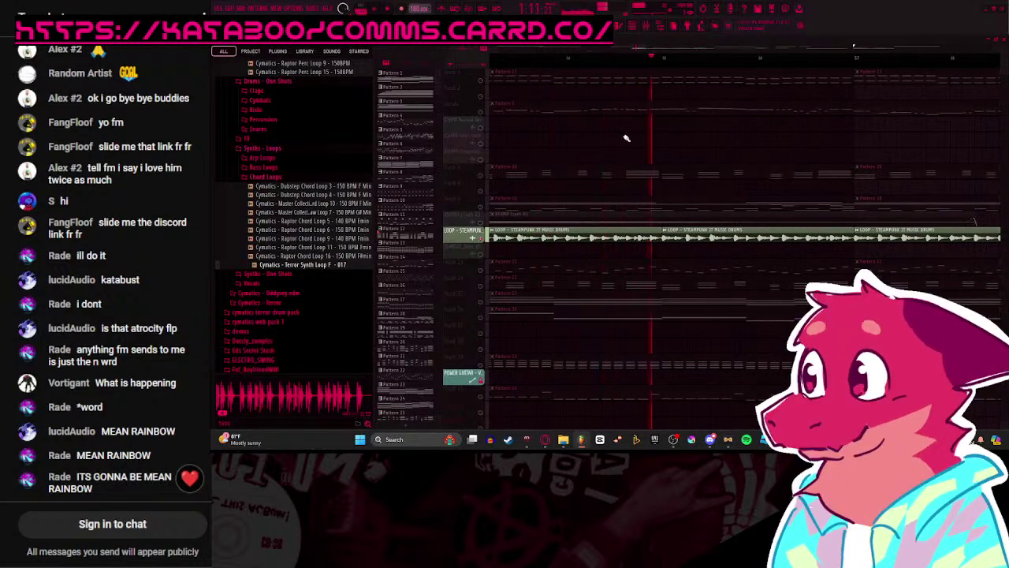
key(space)
Step: Close the fire.png Google Search browser window and bring the playlist back to the drum loop's start at bar 53
mouse_move(546, 439)
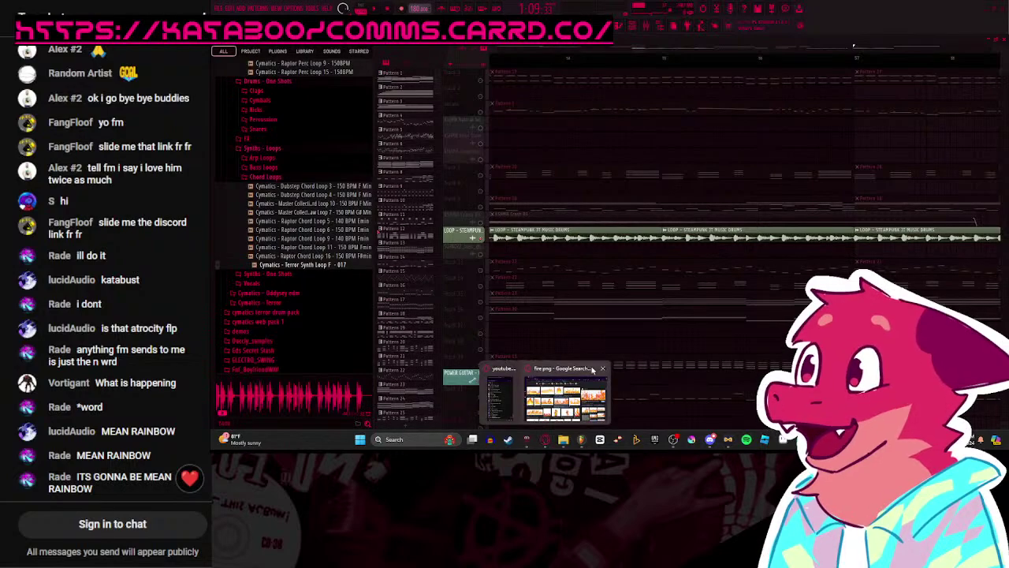
click(603, 369)
drag(716, 302, 812, 308)
key(space)
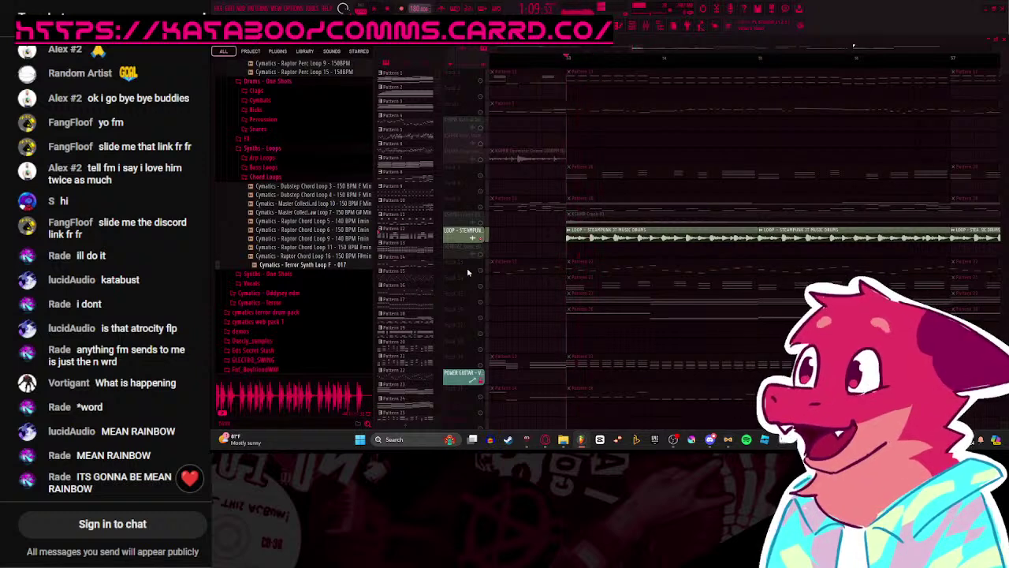
Step: Solo Track 13 and Track 14 one after the other, playing each from bar 53
right_click(480, 270)
key(space)
drag(683, 311, 599, 303)
key(space)
right_click(481, 286)
key(space)
drag(490, 292, 498, 295)
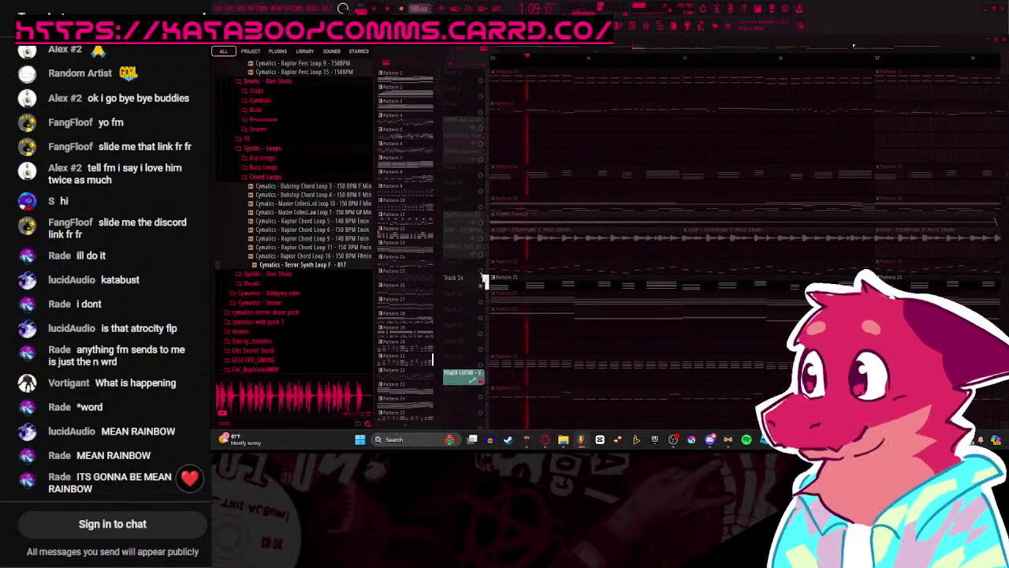
Step: Solo Track 15 and Track 16 in turn and play each briefly from bar 53
right_click(481, 303)
key(space)
key(space)
drag(522, 317, 565, 316)
right_click(481, 317)
key(space)
key(space)
key(space)
Step: Clear Track 16's solo, and solo and play Track 19 and Track 21 in turn
scroll(483, 316, down, 1)
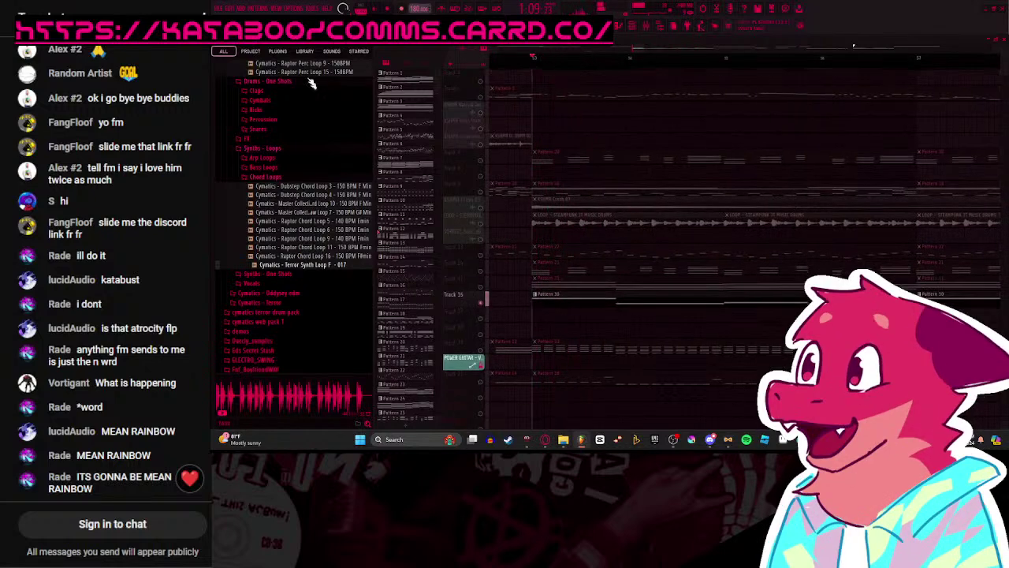
scroll(477, 308, up, 1)
right_click(480, 318)
right_click(480, 365)
key(space)
scroll(625, 390, down, 1)
right_click(480, 397)
key(space)
key(space)
scroll(507, 398, down, 2)
click(481, 80)
scroll(569, 279, up, 2)
scroll(554, 288, down, 1)
scroll(561, 289, up, 2)
scroll(664, 377, up, 1)
scroll(544, 171, down, 2)
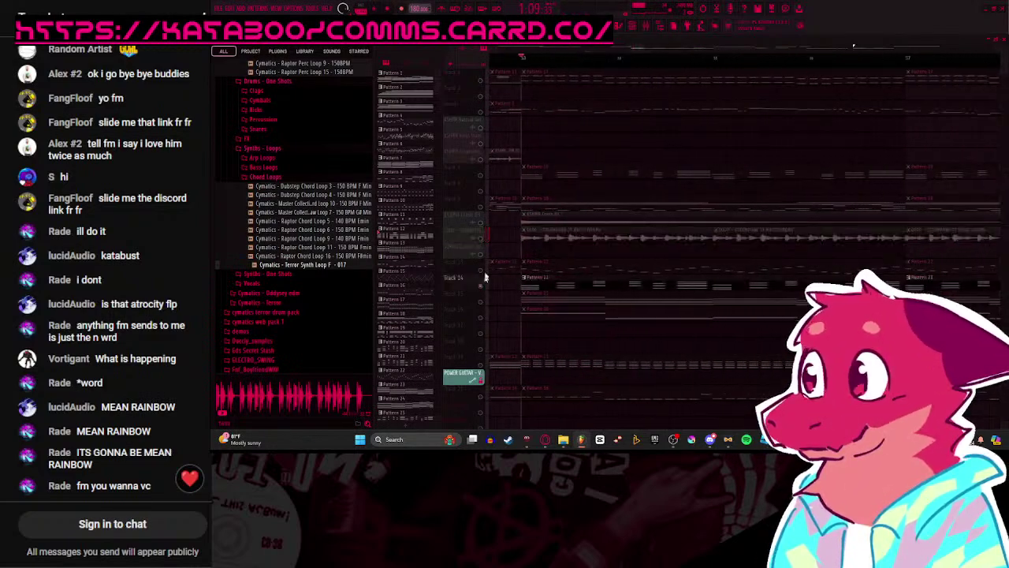
Step: Solo Track 1 and play its Pattern 41 section
drag(640, 203, 559, 273)
scroll(563, 273, down, 5)
drag(691, 286, 628, 263)
drag(919, 149, 639, 34)
scroll(639, 47, up, 2)
key(space)
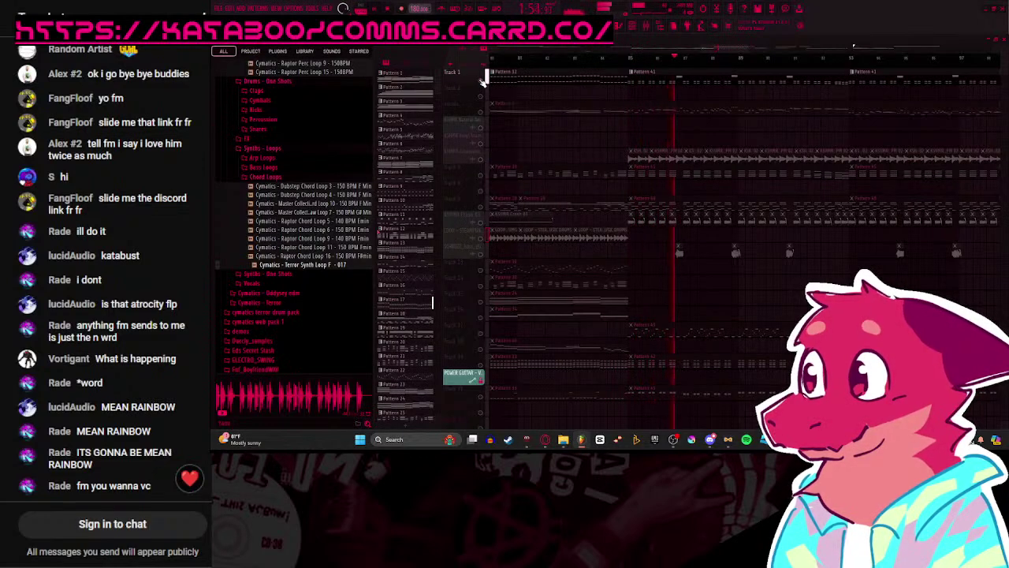
key(space)
Step: Play all tracks together from the start of the Pattern 41 section and stop playback
scroll(701, 158, down, 7)
key(space)
scroll(820, 172, up, 2)
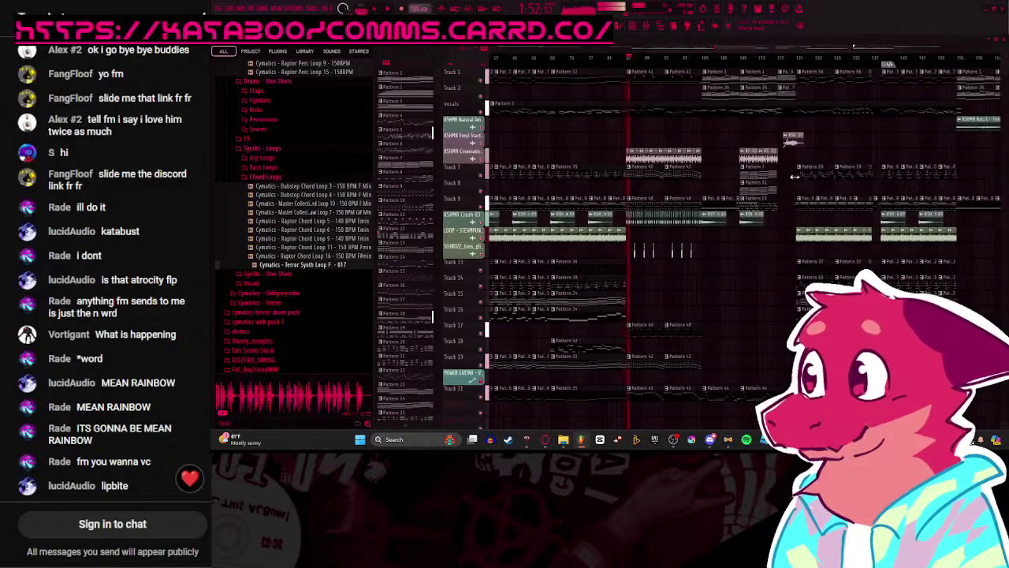
scroll(792, 179, up, 3)
key(space)
scroll(820, 162, down, 3)
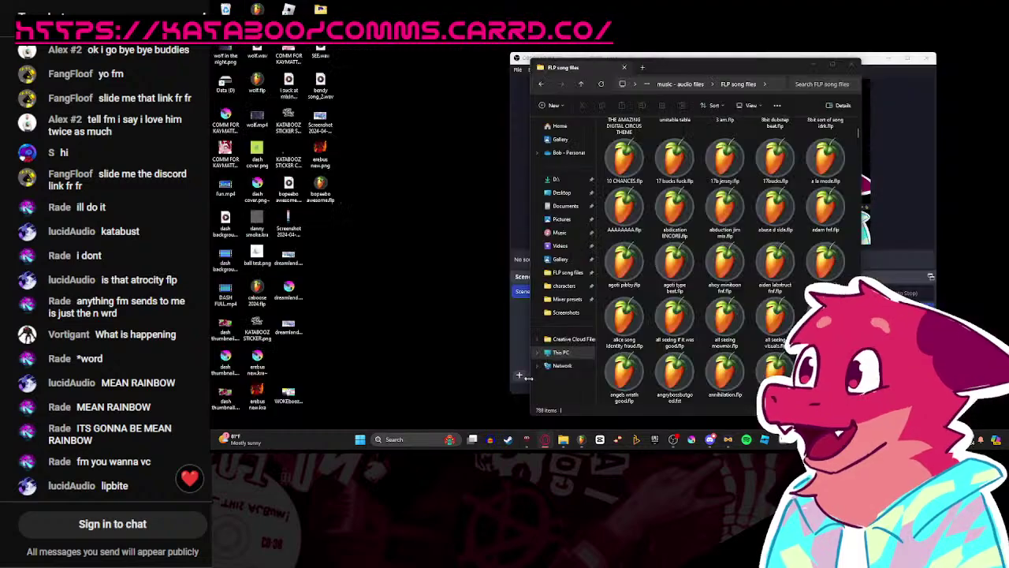
Step: Switch to the Opera GX browser and look through the friends and recently played games on the Roblox home page
right_click(552, 438)
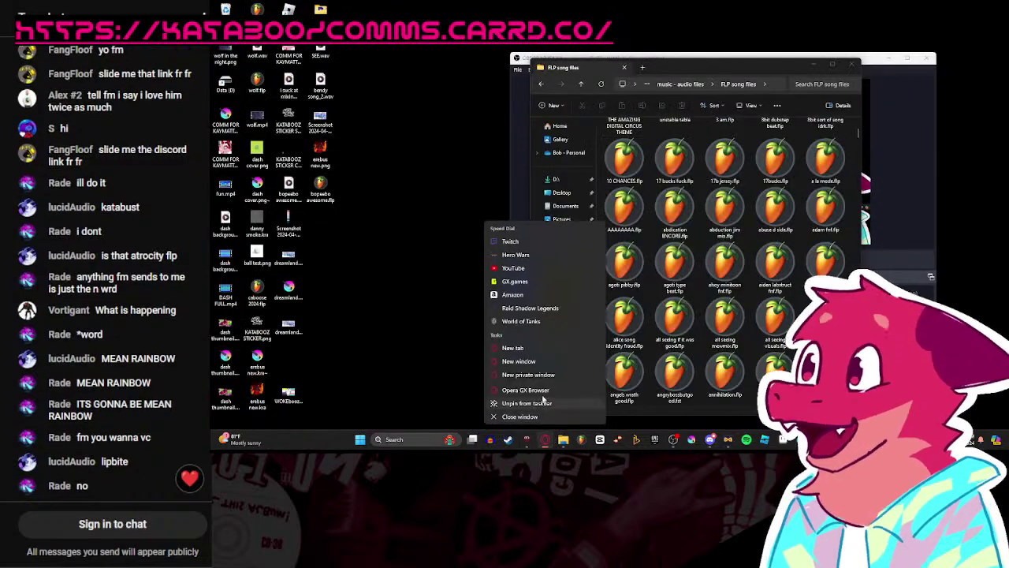
click(543, 394)
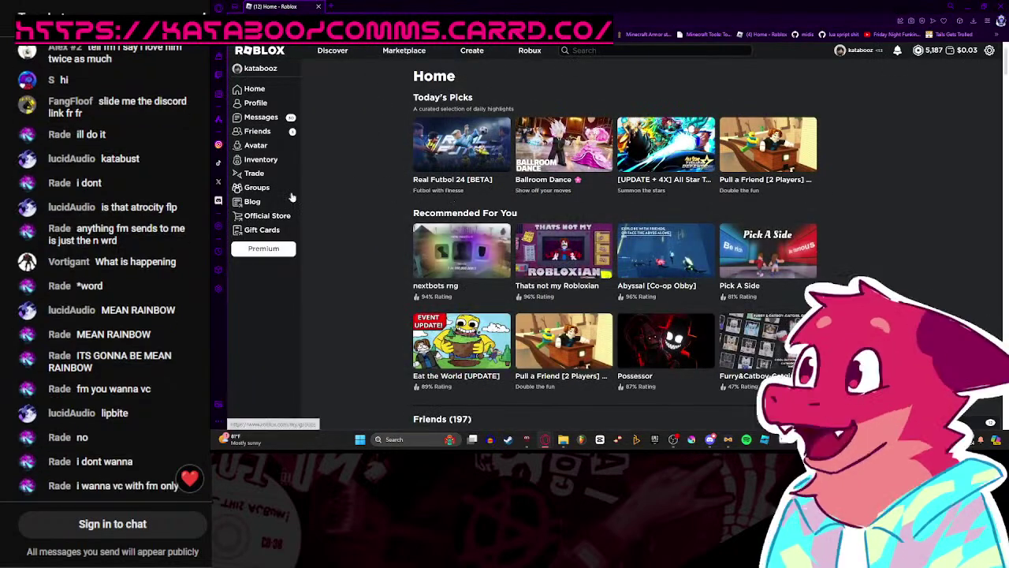
scroll(316, 314, down, 3)
scroll(317, 307, down, 2)
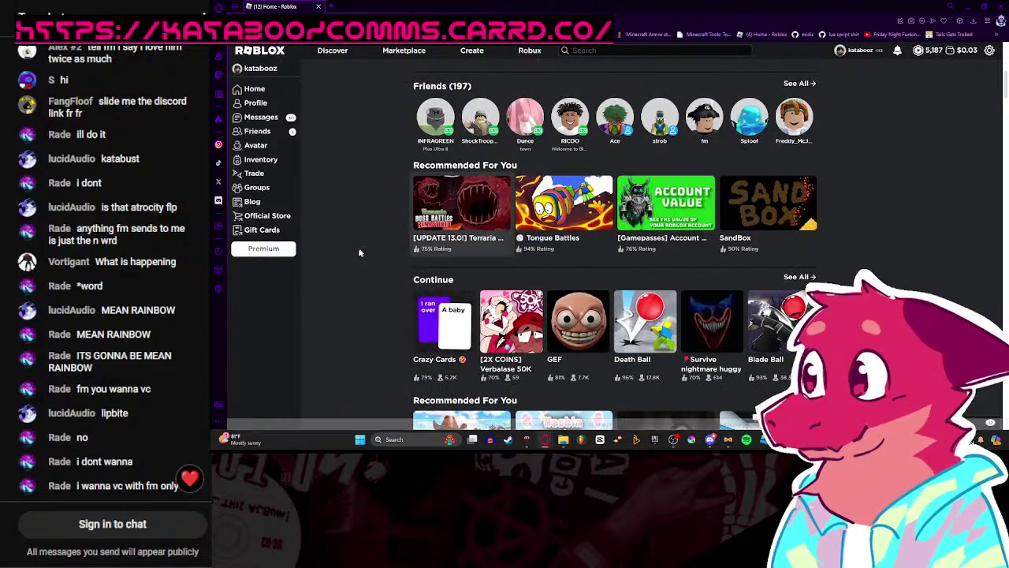
scroll(349, 255, down, 1)
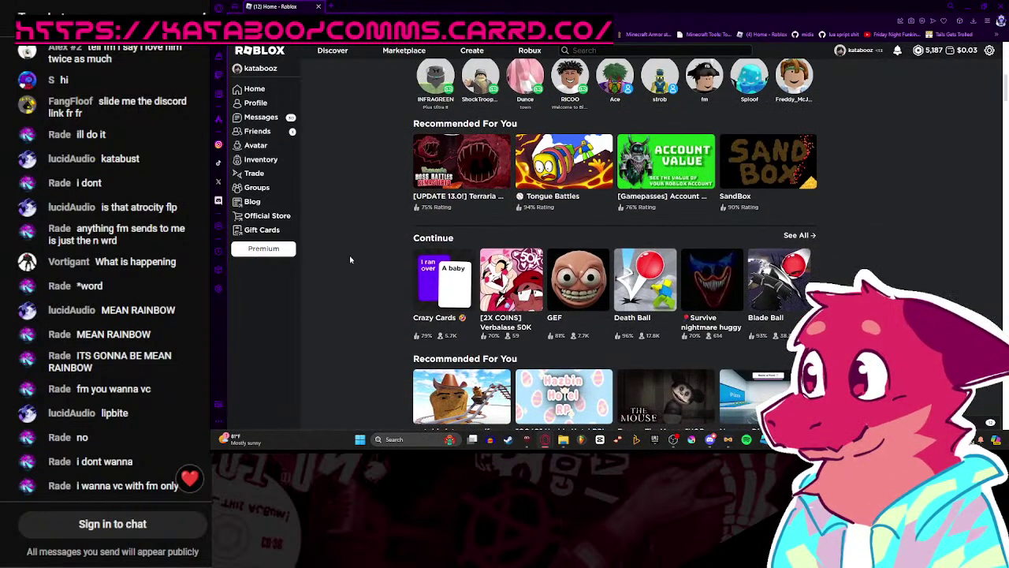
scroll(349, 255, down, 2)
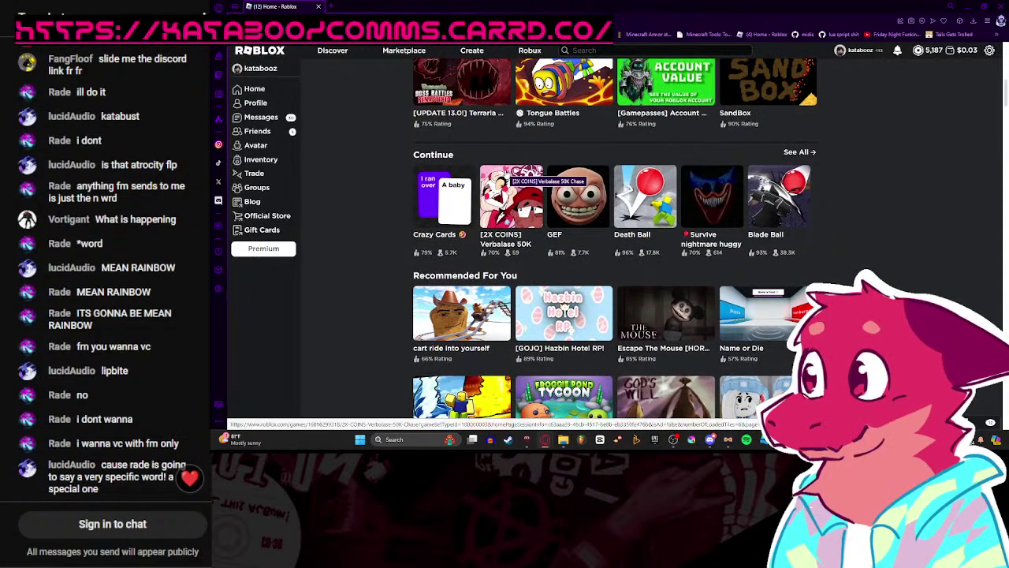
scroll(461, 316, down, 1)
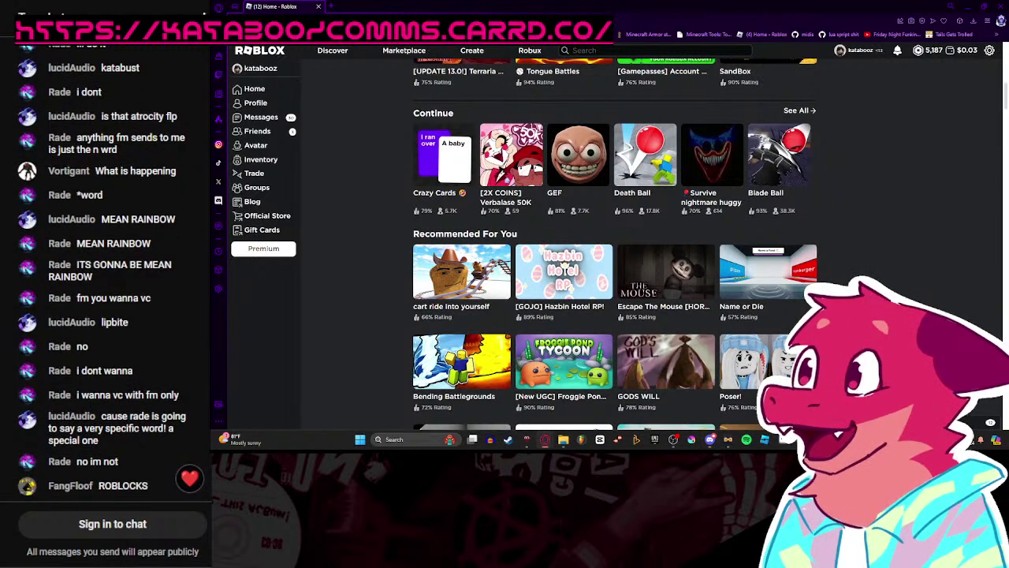
Step: Look through the recommended games further down the Roblox home page and return to its beginning
scroll(813, 219, down, 5)
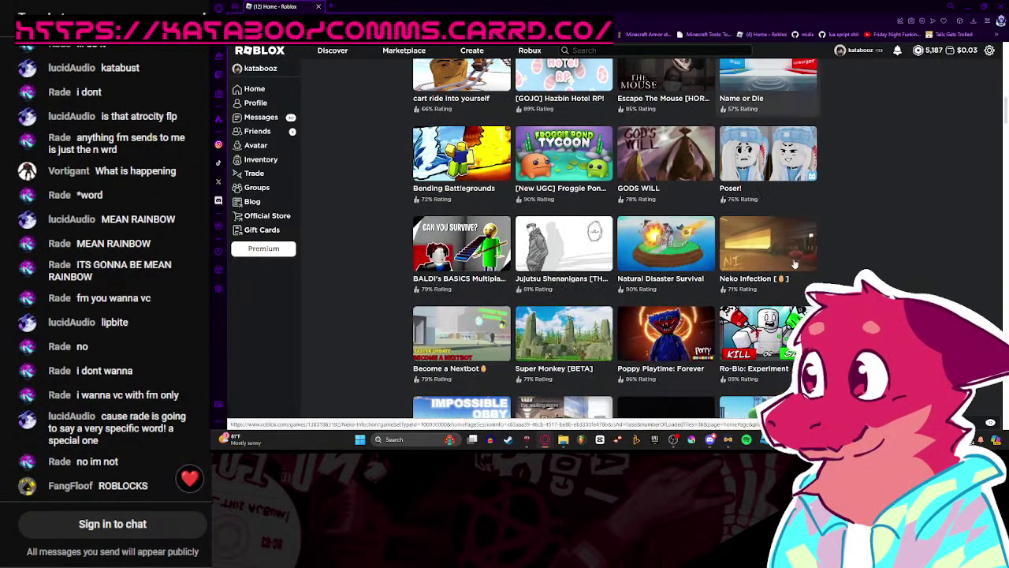
scroll(810, 243, up, 1)
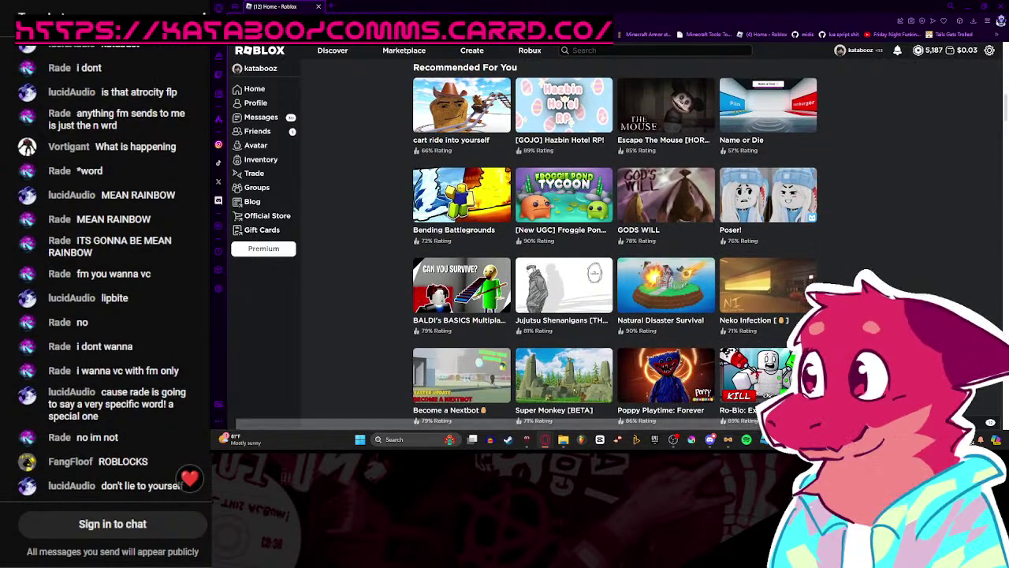
scroll(615, 244, up, 5)
scroll(615, 244, up, 3)
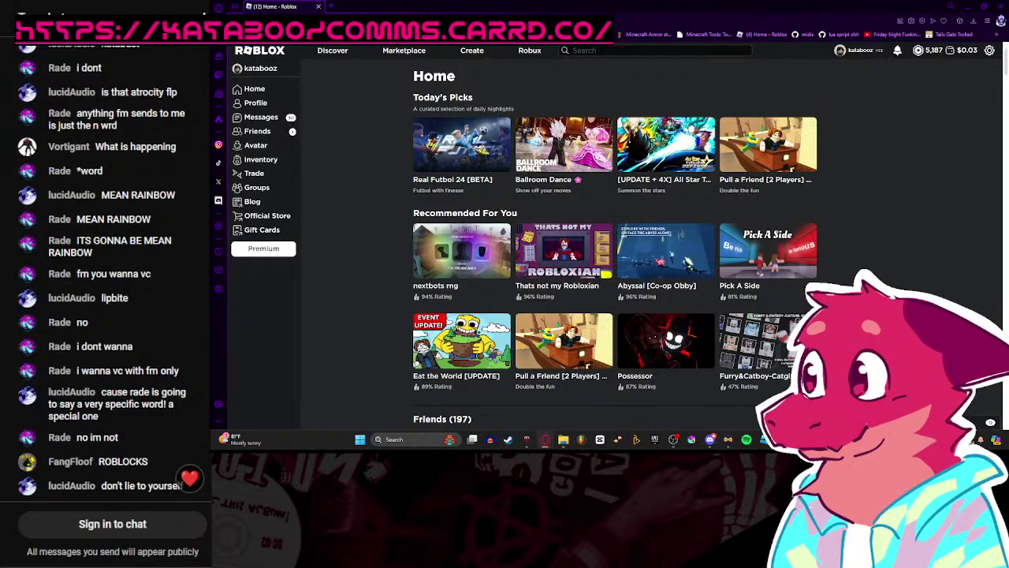
scroll(615, 245, down, 8)
scroll(615, 245, up, 8)
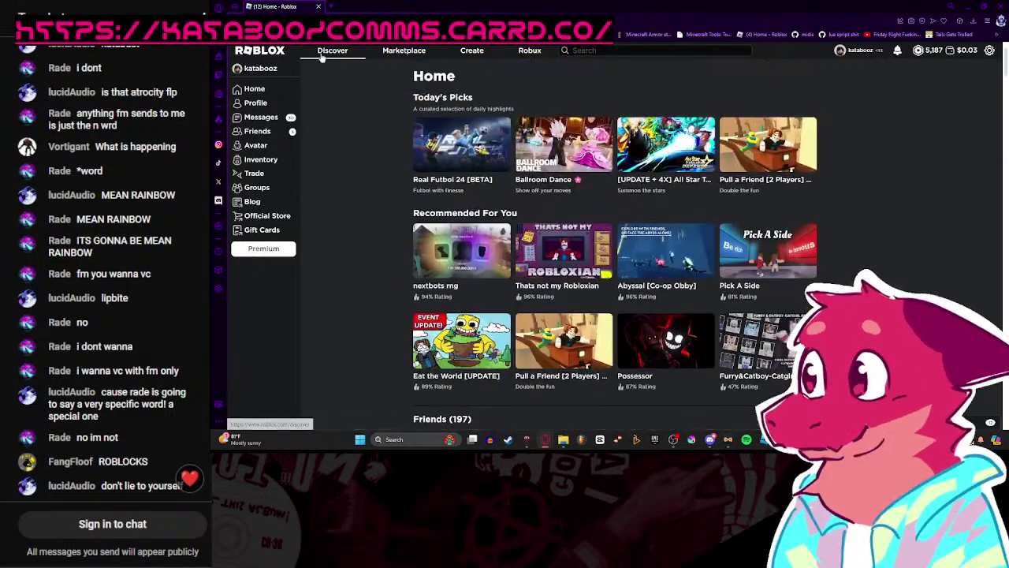
Step: Open the Roblox Discover page and look through its Most Engaging and Recommended For You games
click(327, 61)
click(331, 52)
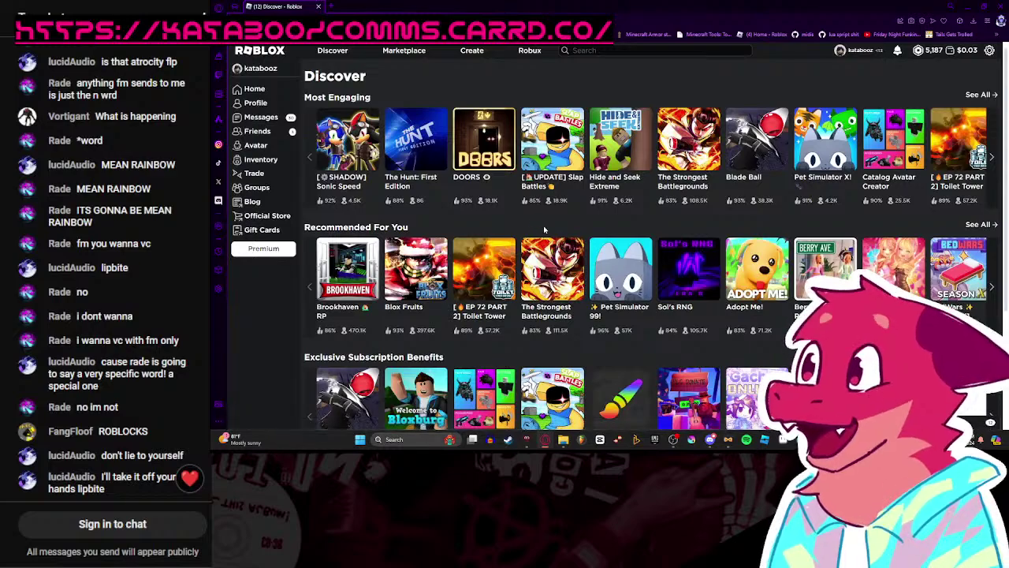
scroll(560, 252, down, 1)
scroll(620, 272, up, 1)
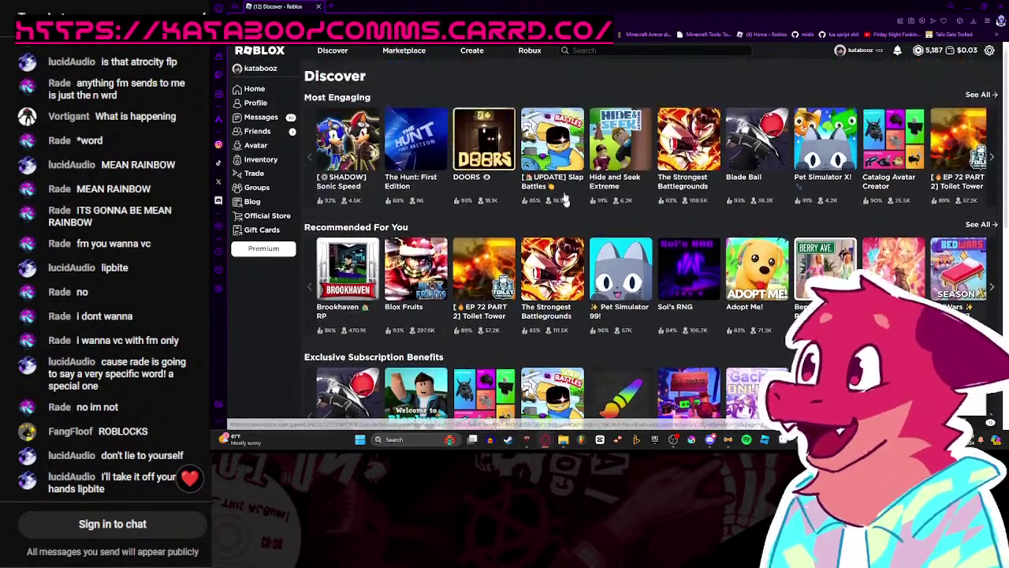
Step: Search the Roblox experiences for "free draw 2" and launch Free Draw by Free Draw! Community
click(602, 52)
text(free draw 2)
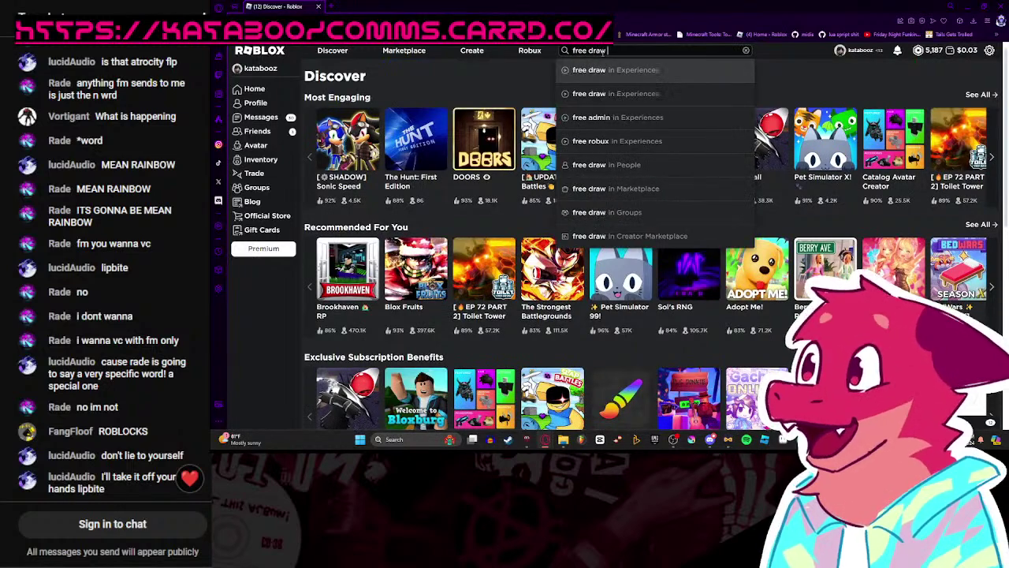
click(583, 69)
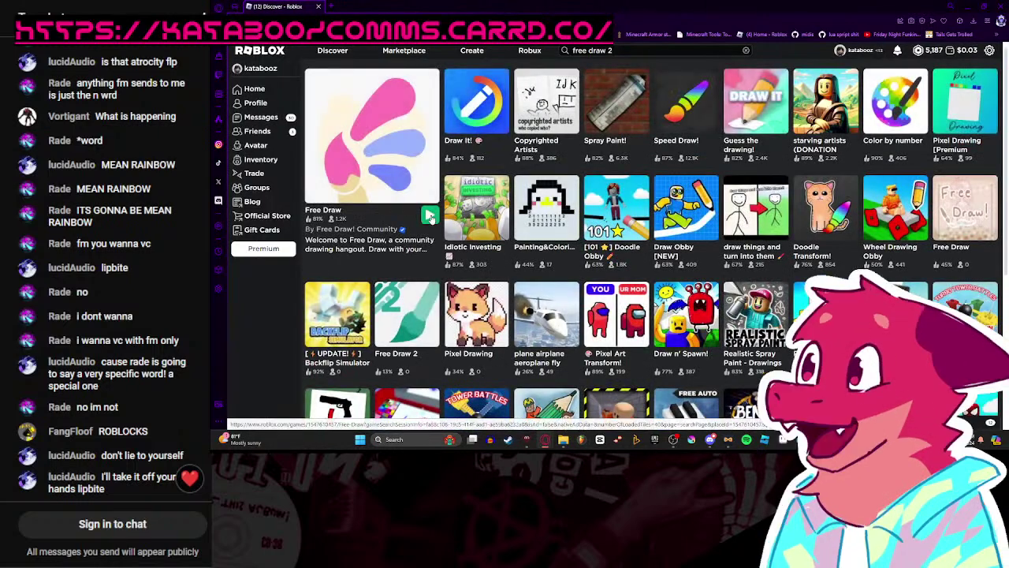
click(430, 215)
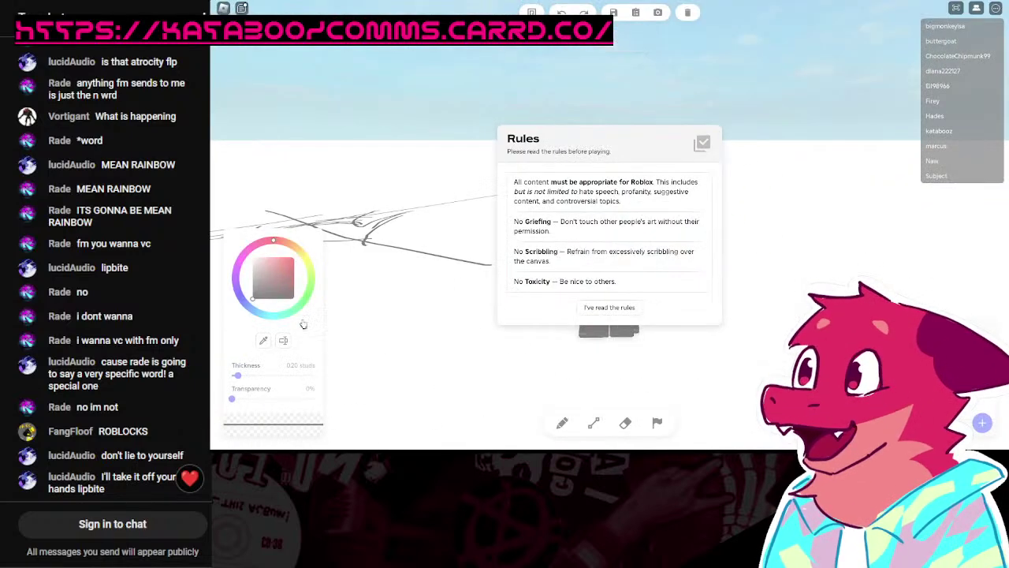
Step: Acknowledge the game rules and choose the pencil tool for drawing on the canvas
click(608, 308)
scroll(664, 260, down, 10)
key(1)
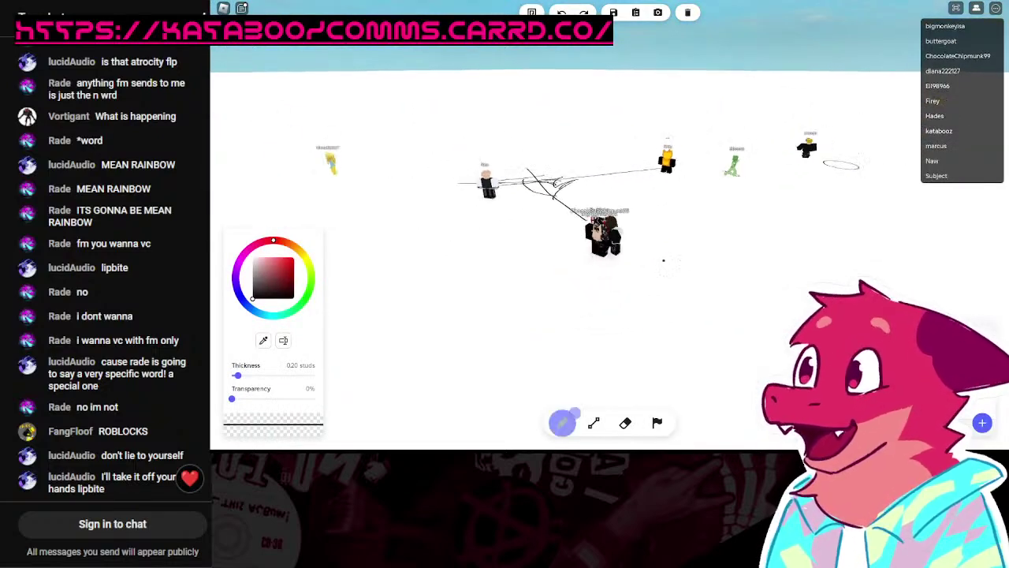
scroll(663, 260, up, 10)
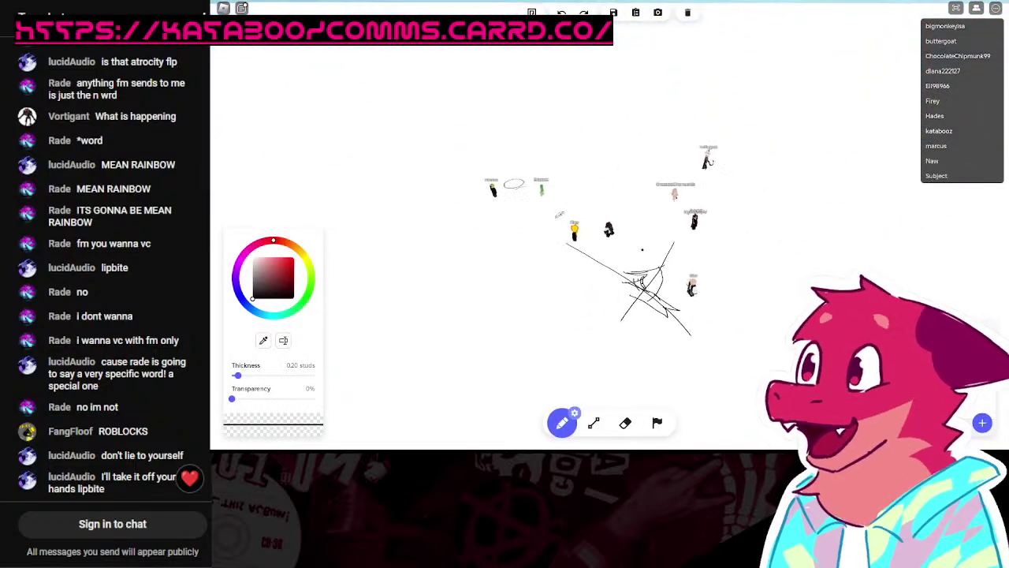
scroll(695, 325, up, 5)
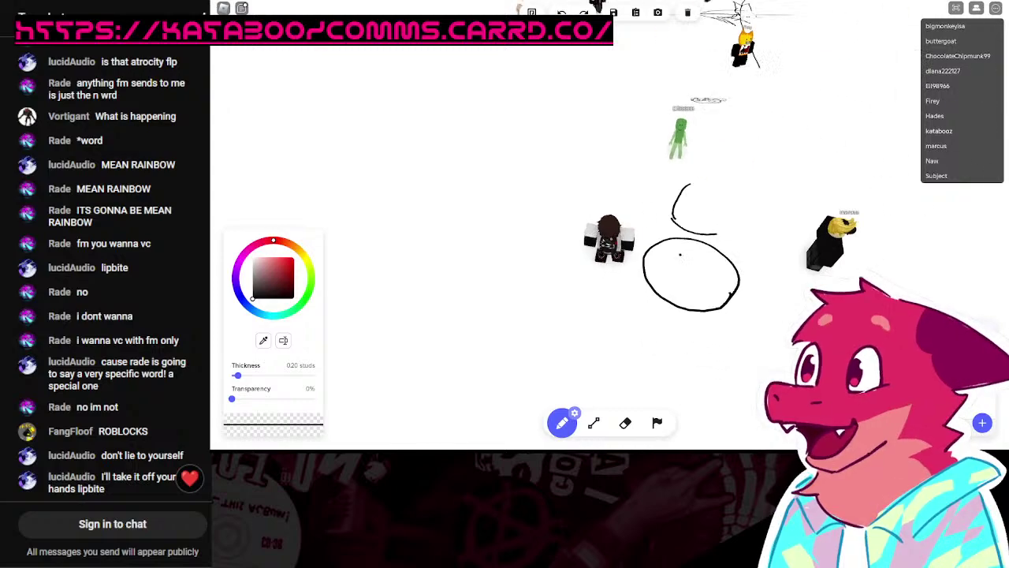
Step: Check the volume in the in-game settings and return to the canvas
key(Escape)
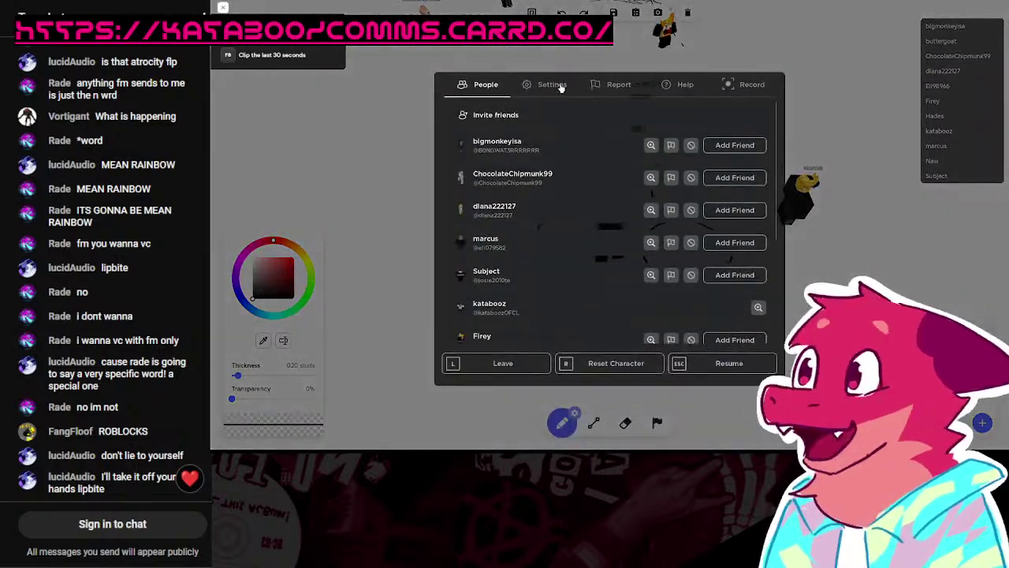
click(552, 84)
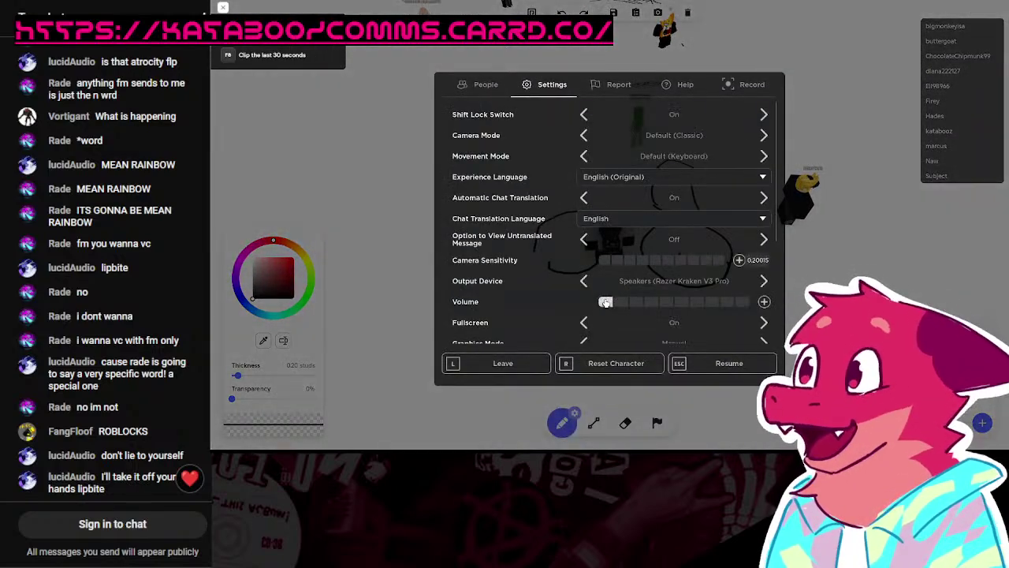
key(Escape)
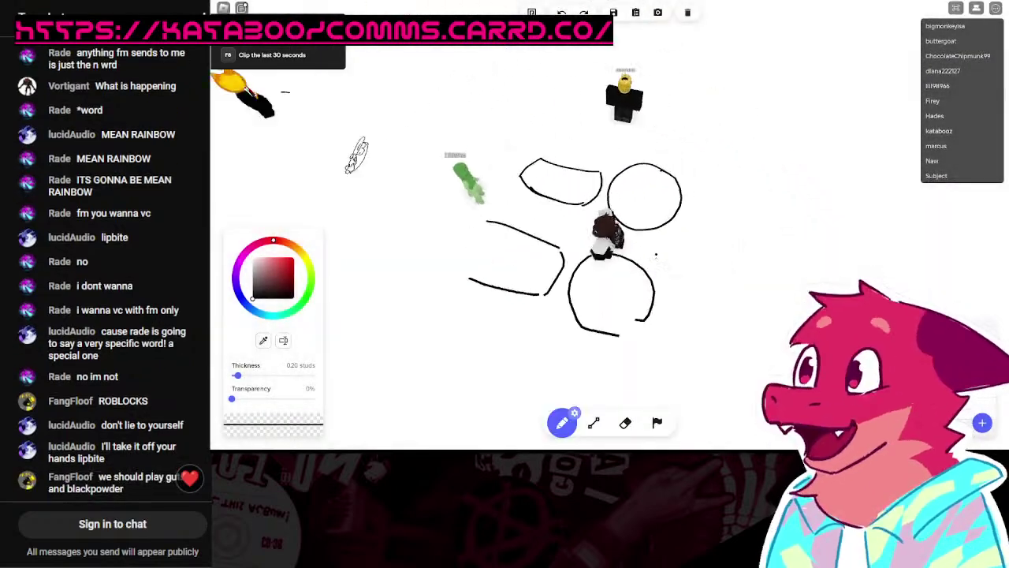
Step: Walk the character around the canvas and examine the drawings made by other players
scroll(618, 228, up, 5)
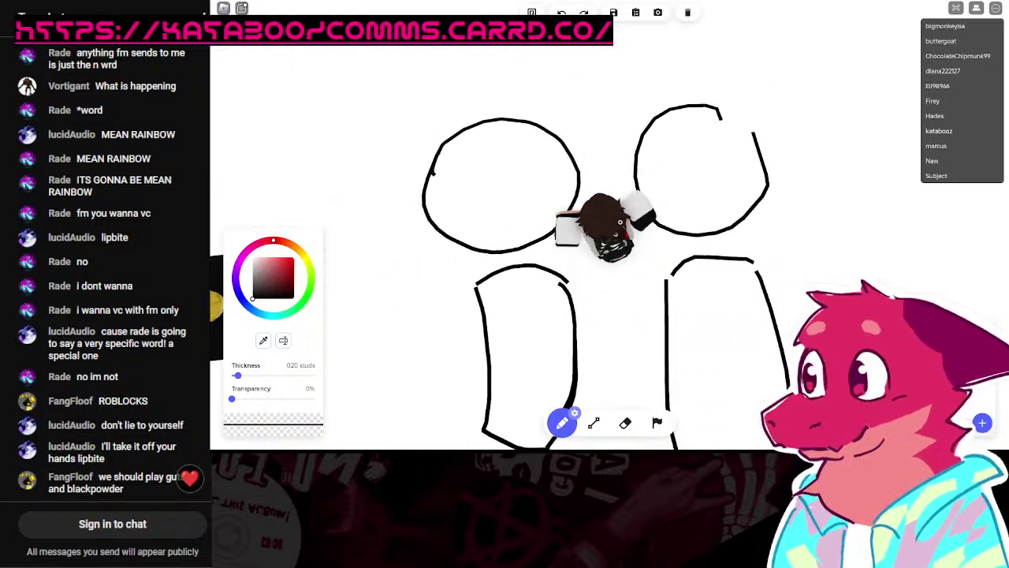
scroll(619, 229, down, 5)
key(s)
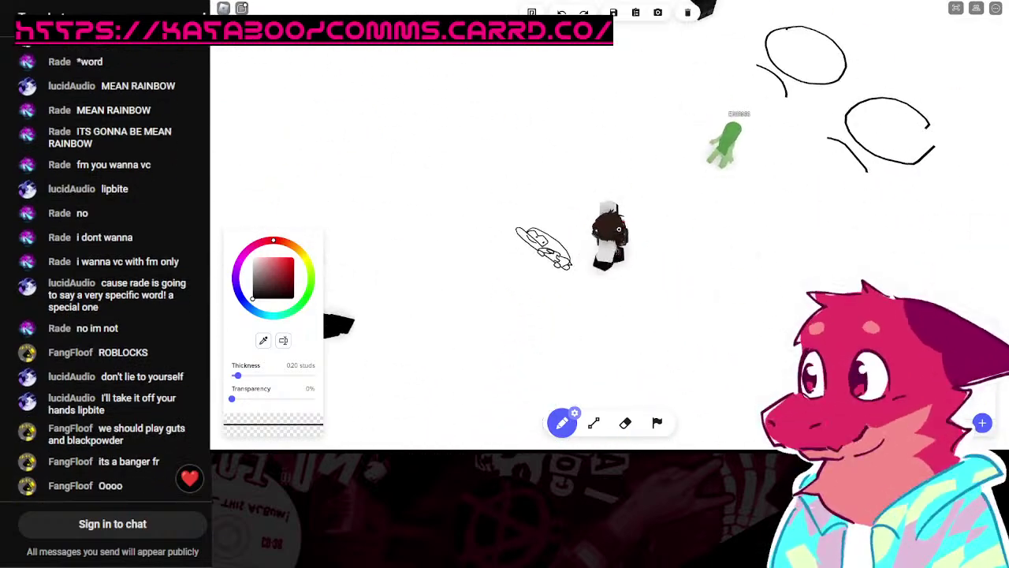
key(w)
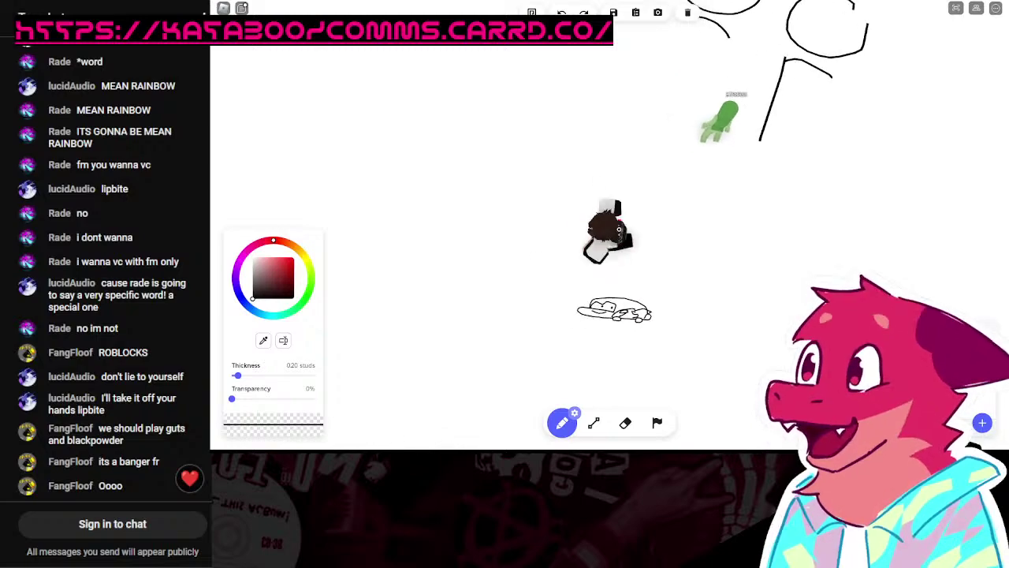
key(w)
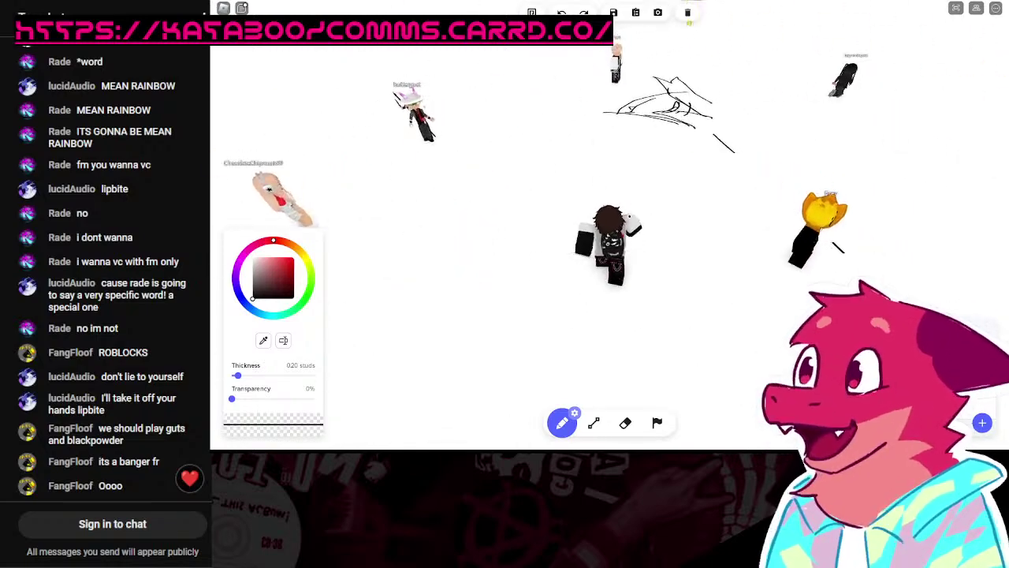
key(w)
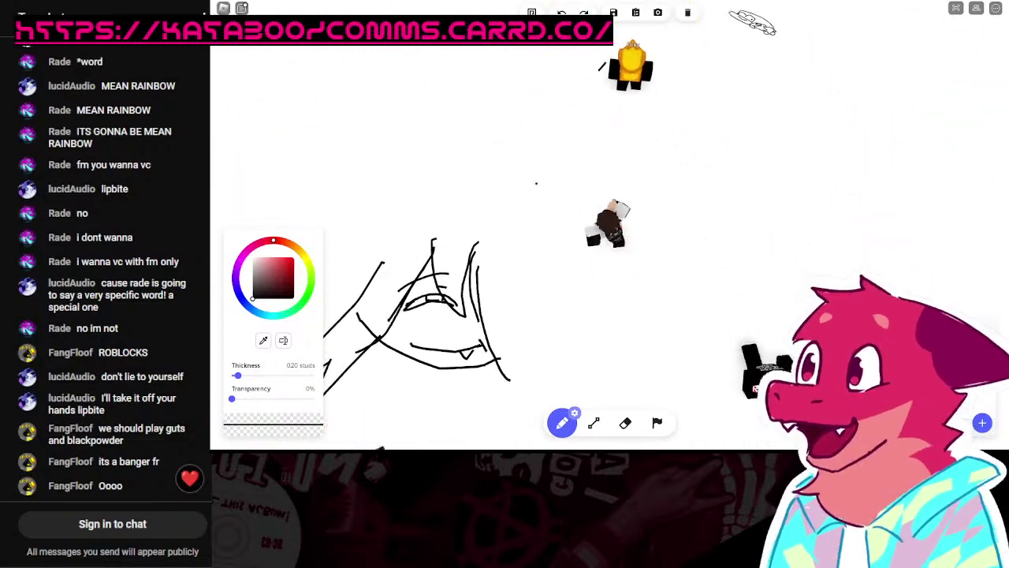
Step: Draw a cartoon head outline with a curved chin, spiky hair and a cap on an empty area of the canvas
scroll(506, 228, up, 3)
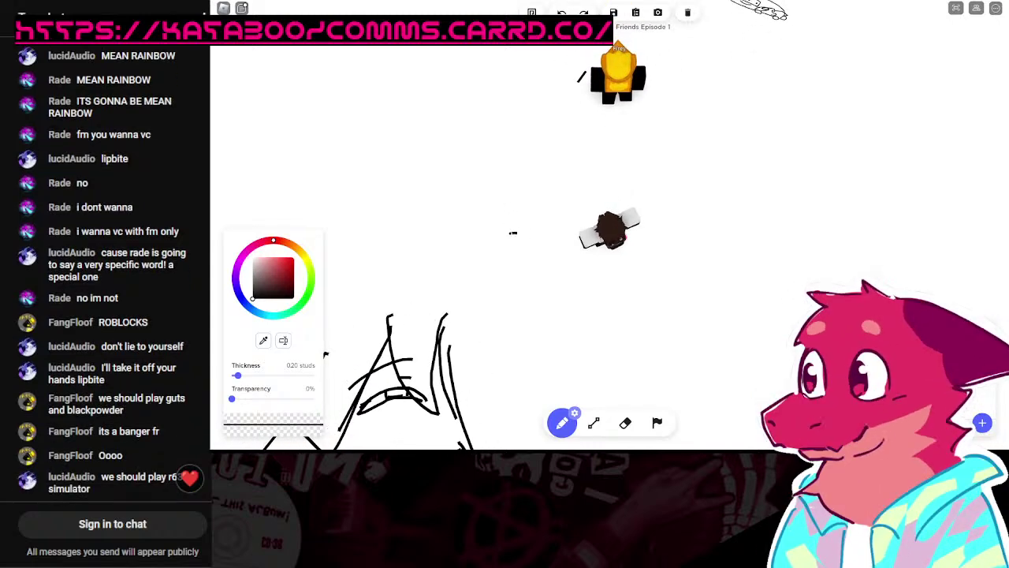
drag(493, 252, 558, 269)
key(w)
key(d)
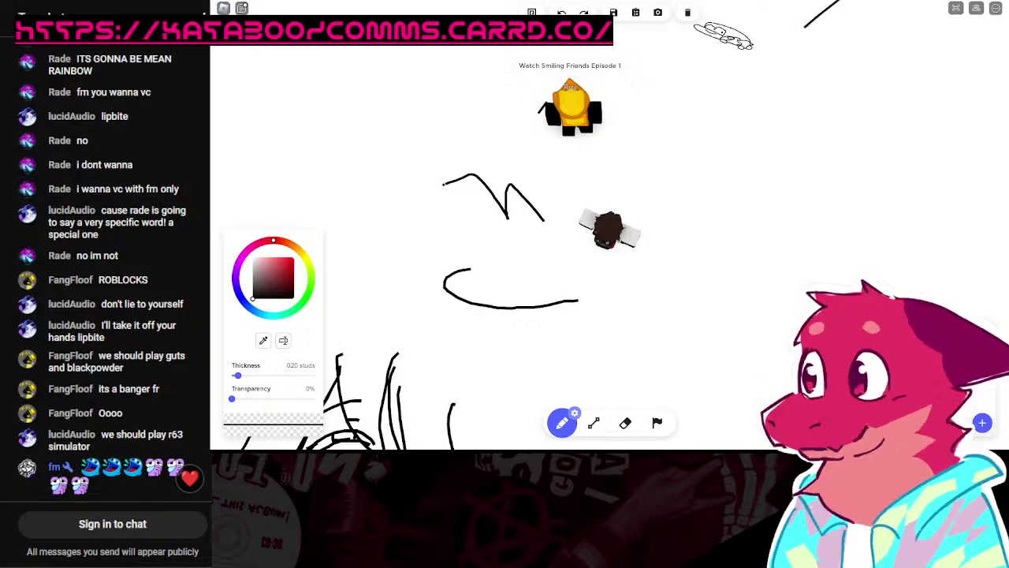
key(d)
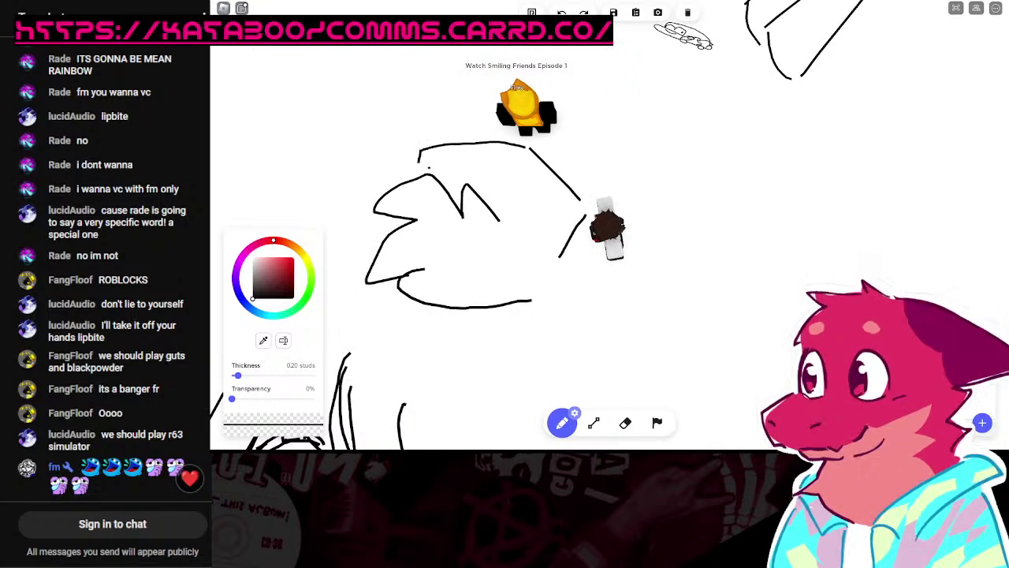
drag(527, 227, 530, 147)
key(d)
key(s)
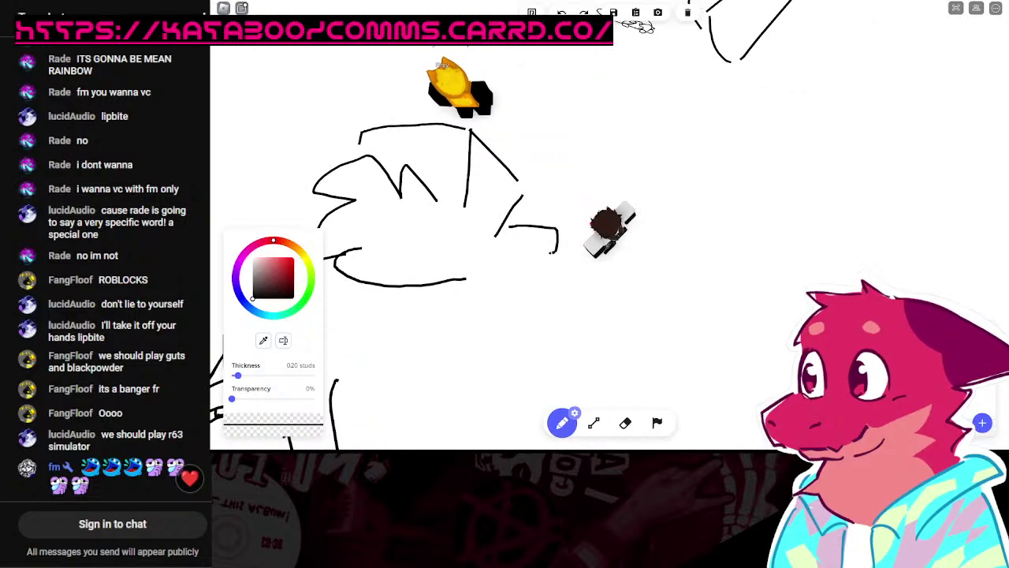
Step: Draw the pointed hair tufts at the back of the cartoon head, plus its mouth, brows and first eye
drag(555, 251, 514, 248)
key(s)
key(a)
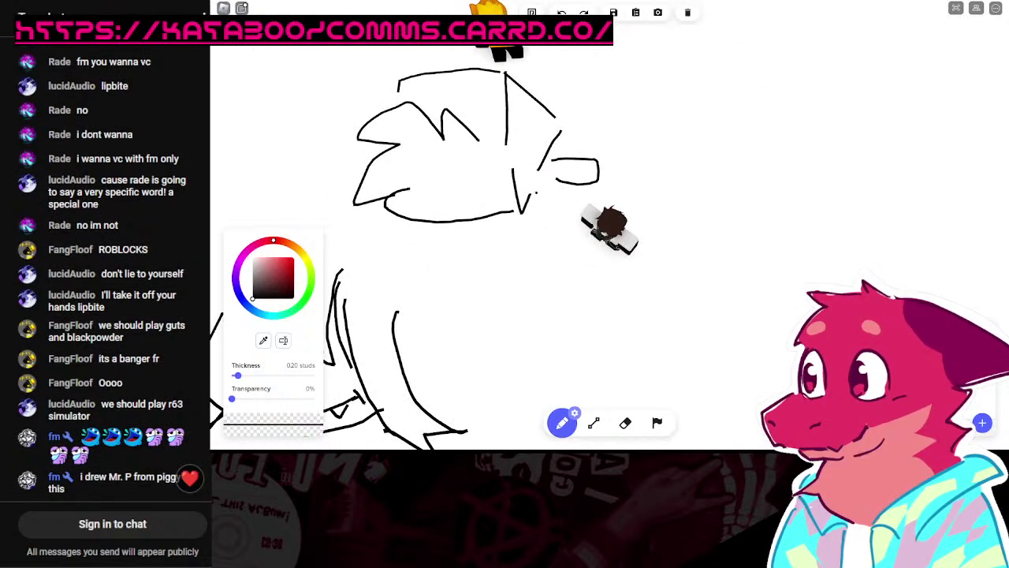
drag(569, 207, 562, 185)
key(d)
key(a)
key(w)
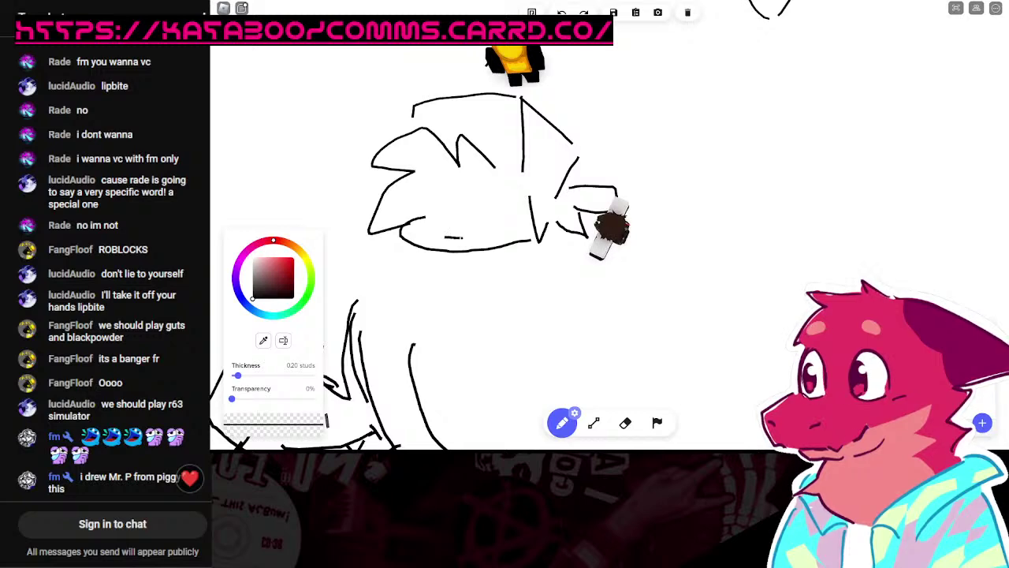
key(w)
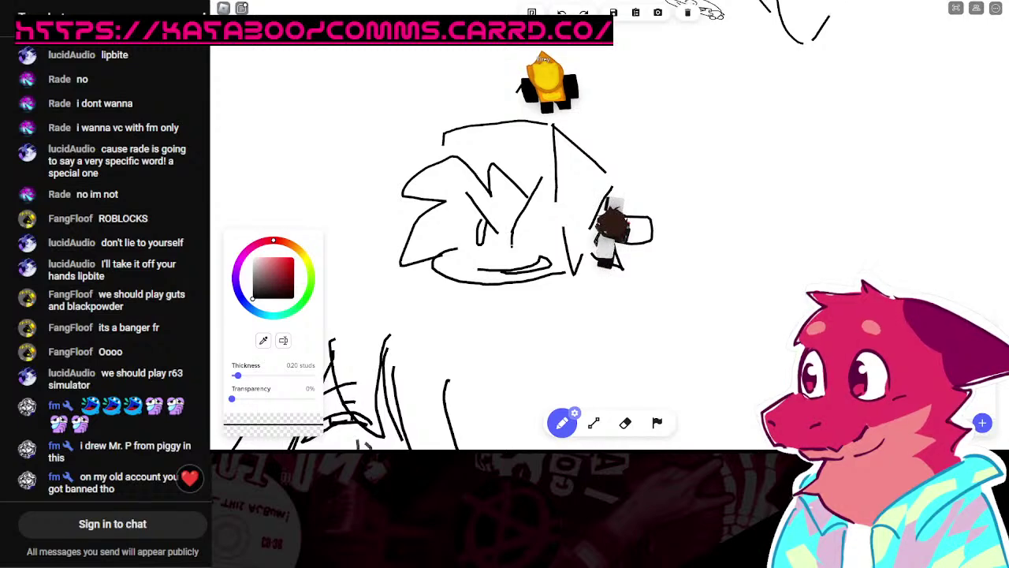
Step: Finish the cartoon face's second eye and sketch the torso and arm outlines beneath the head
key(d)
key(s)
key(a)
key(s)
key(w)
key(a)
key(s)
key(d)
key(w)
key(a)
key(s)
key(d)
key(s)
key(w)
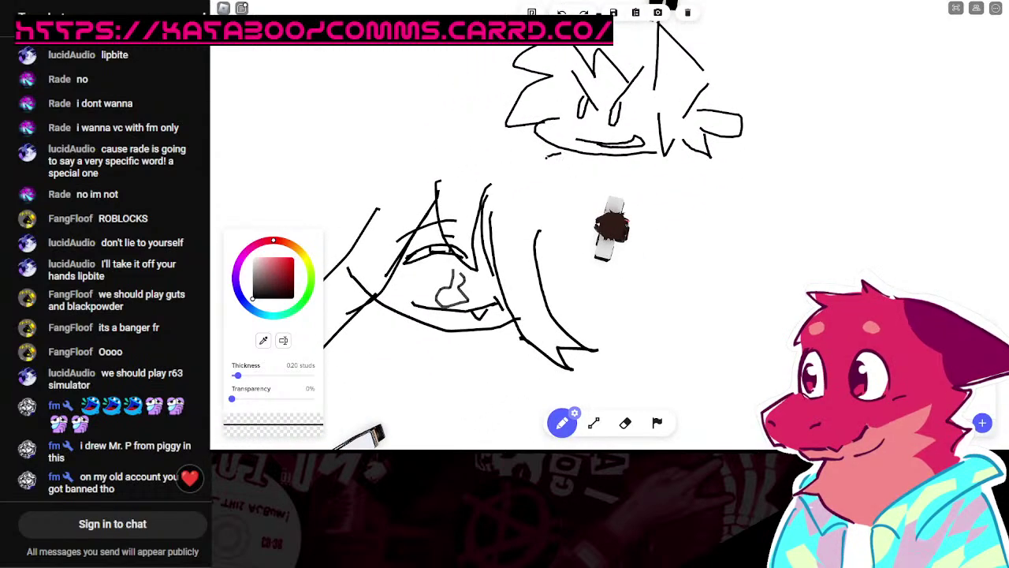
key(w)
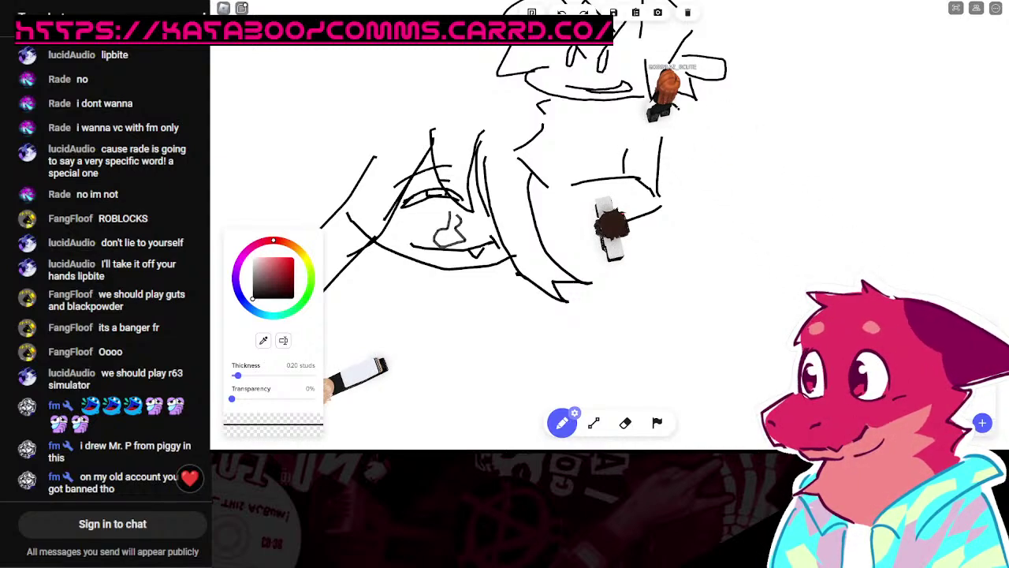
Step: Draw a circle crossed by a diagonal line on the character's chest and add the remaining lower body lines
key(w)
scroll(637, 143, up, 5)
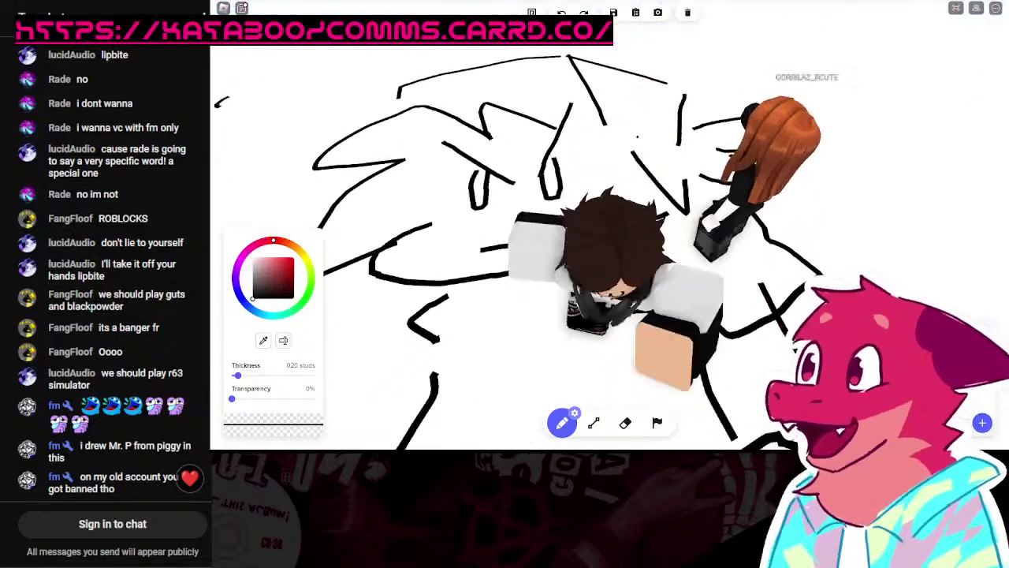
scroll(599, 252, down, 5)
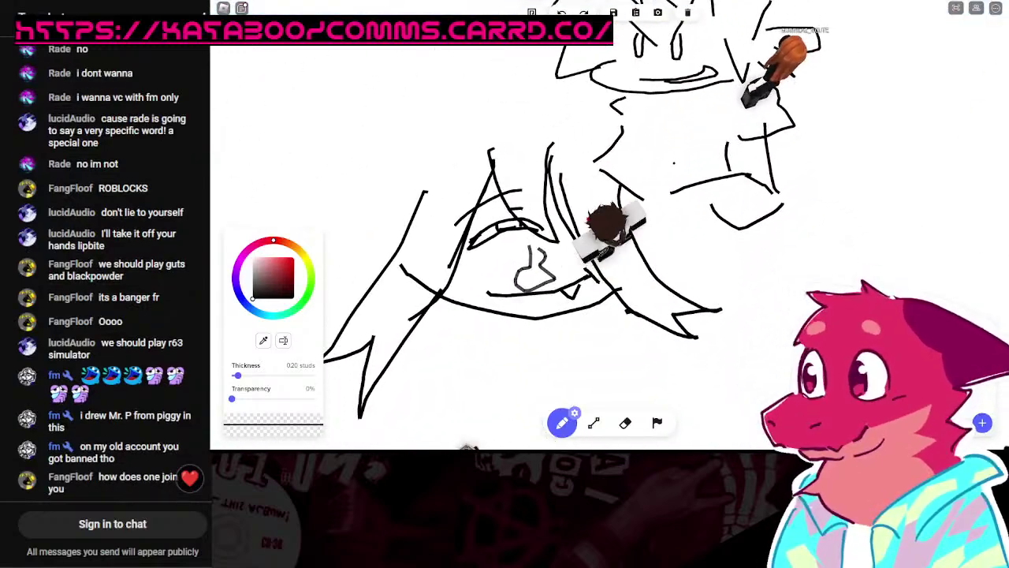
key(w)
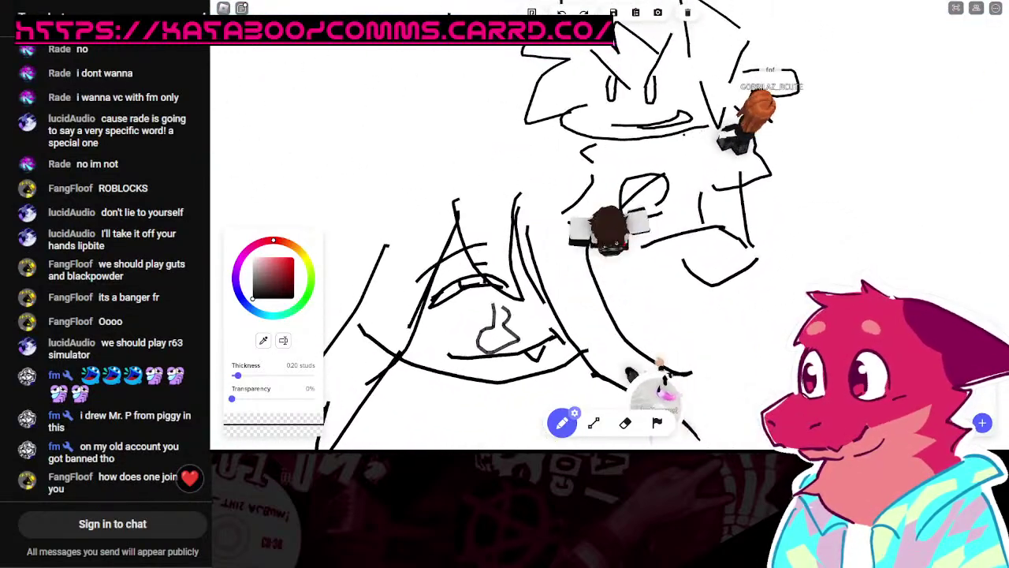
key(a)
scroll(606, 237, down, 3)
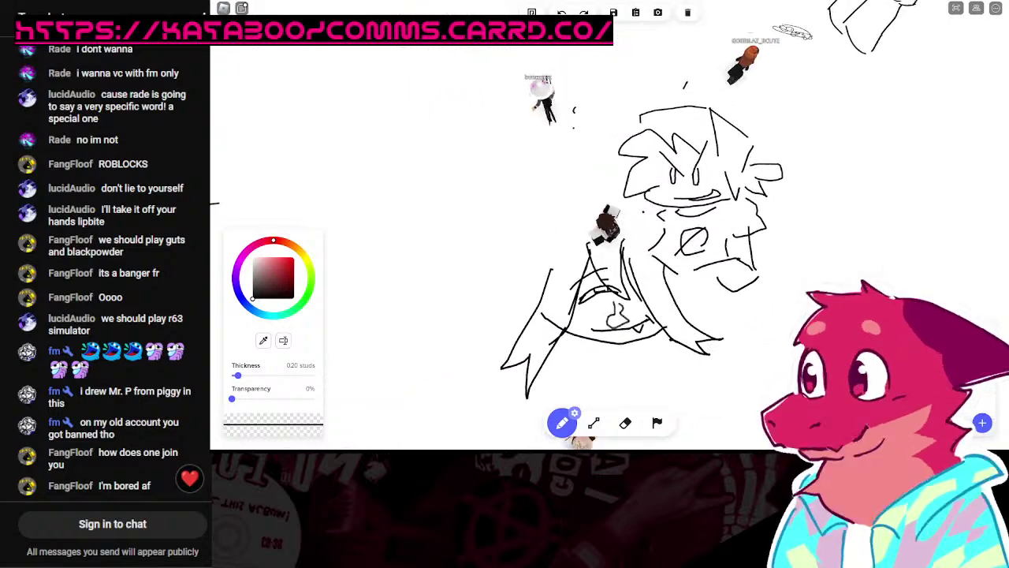
Step: Draw a hand beside the character's face holding a round microphone with crossing grid lines
scroll(605, 237, up, 1)
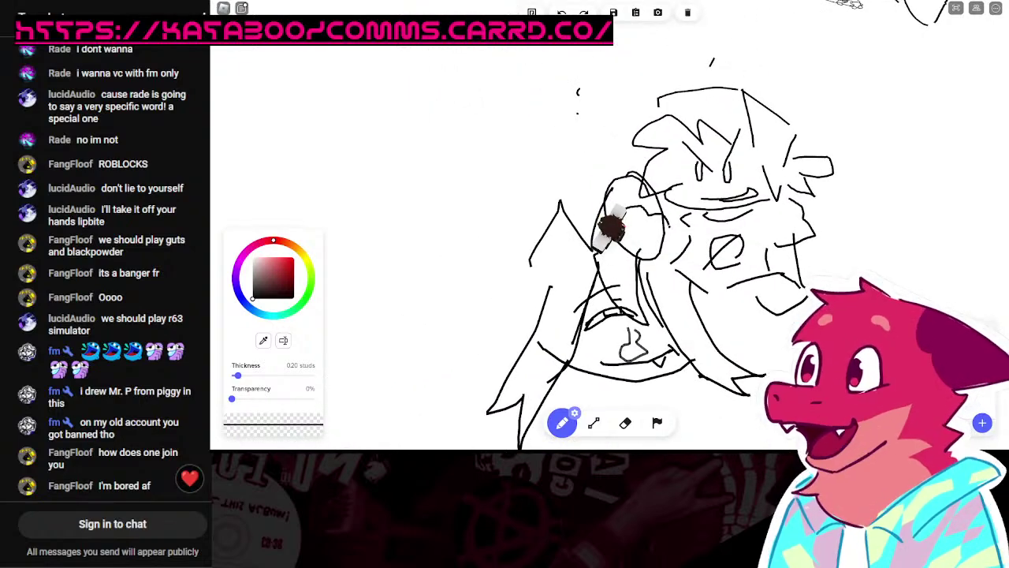
key(a)
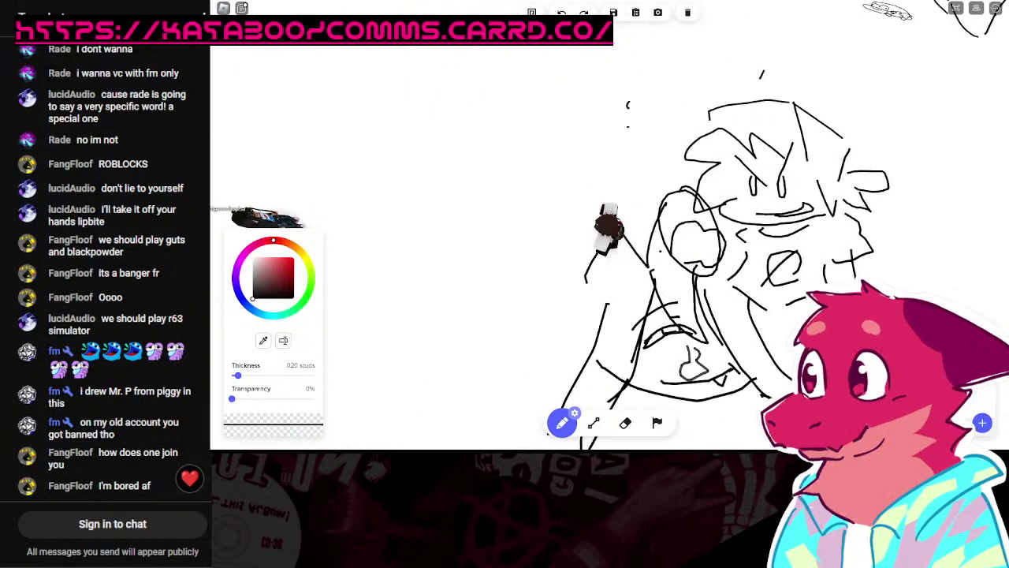
mouse_move(637, 239)
mouse_down()
mouse_move(668, 242)
mouse_move(677, 218)
mouse_up()
click(661, 248)
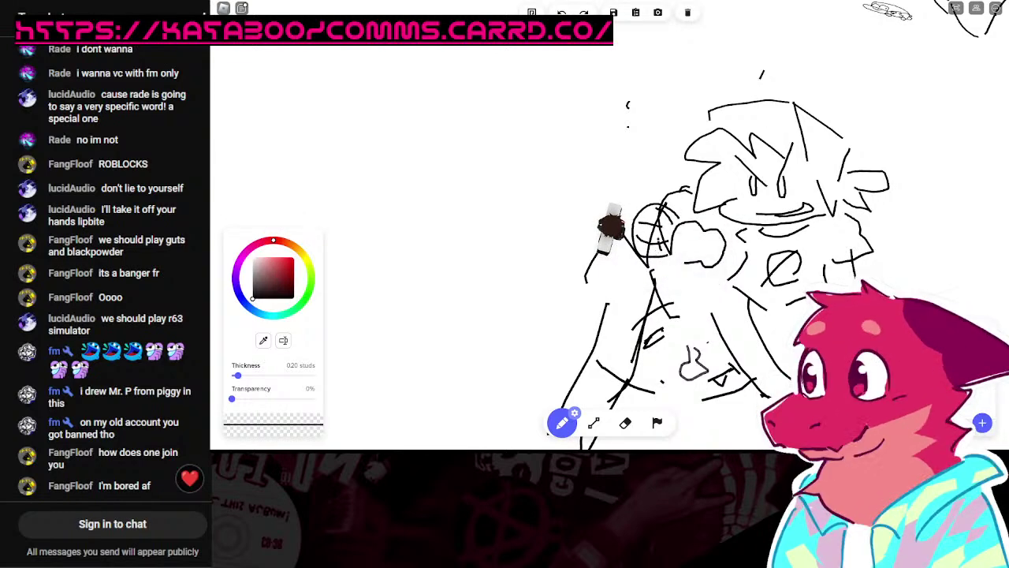
Step: Switch to the Roblox website, search experiences for "spray paint" and launch Spray Paint! by SheriffTaco
scroll(609, 225, down, 6)
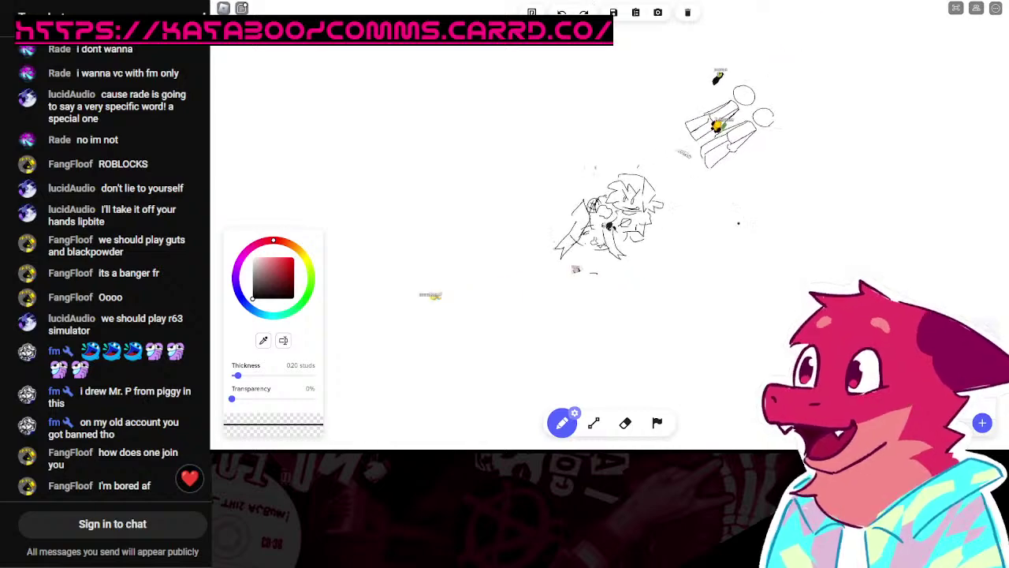
scroll(609, 225, up, 2)
key(alt+Tab)
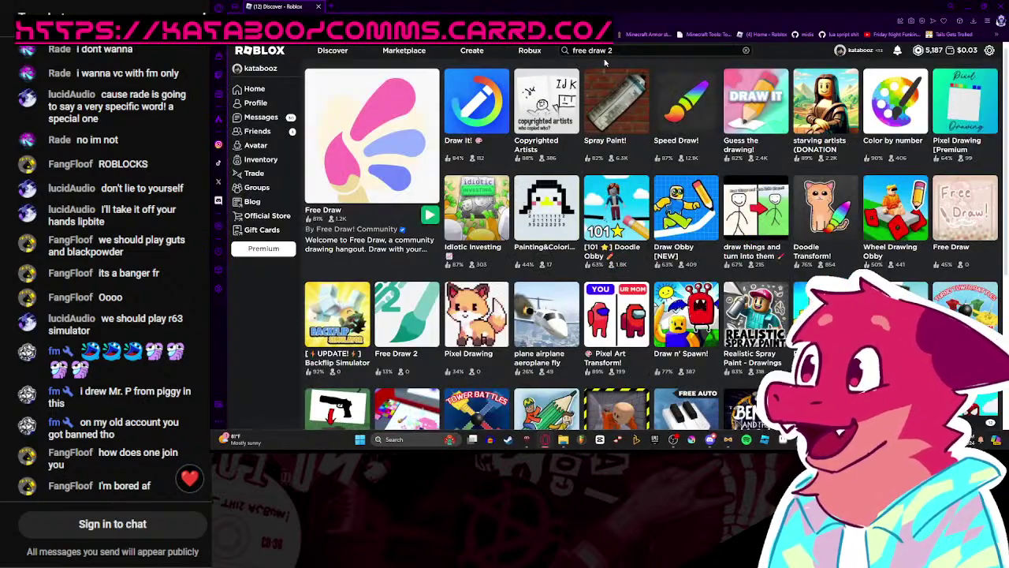
click(621, 53)
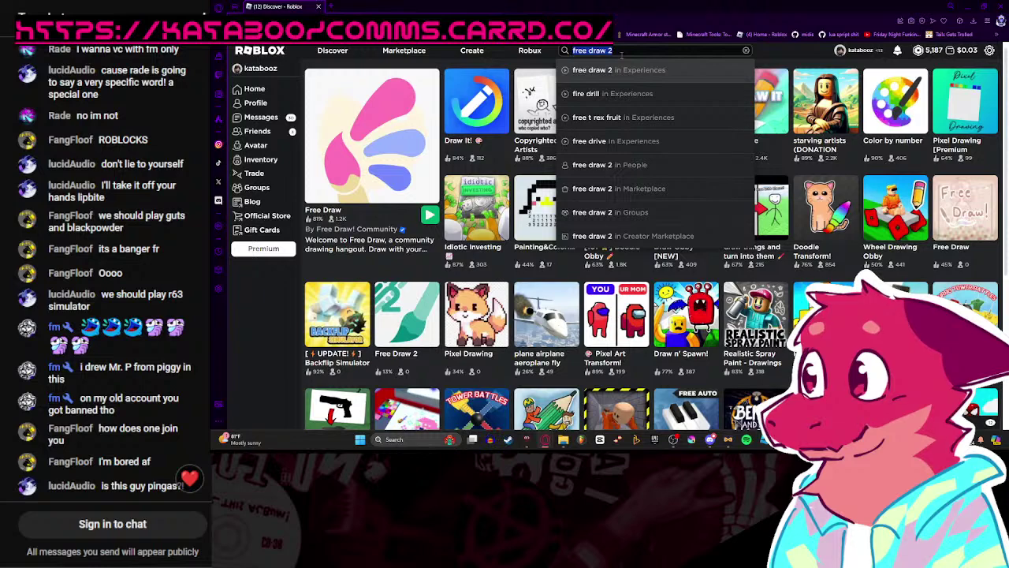
text(spray)
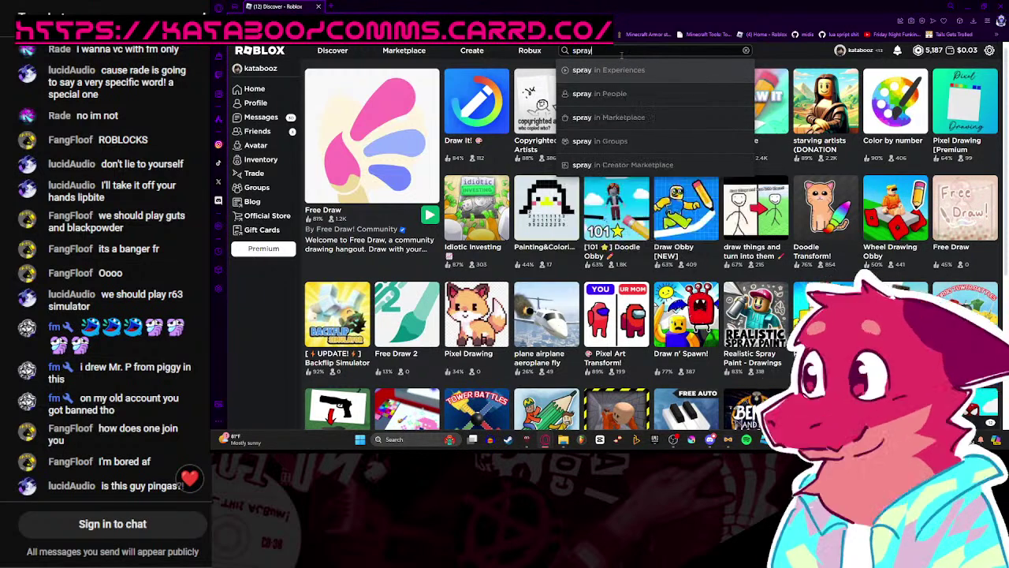
text( paiuntnt)
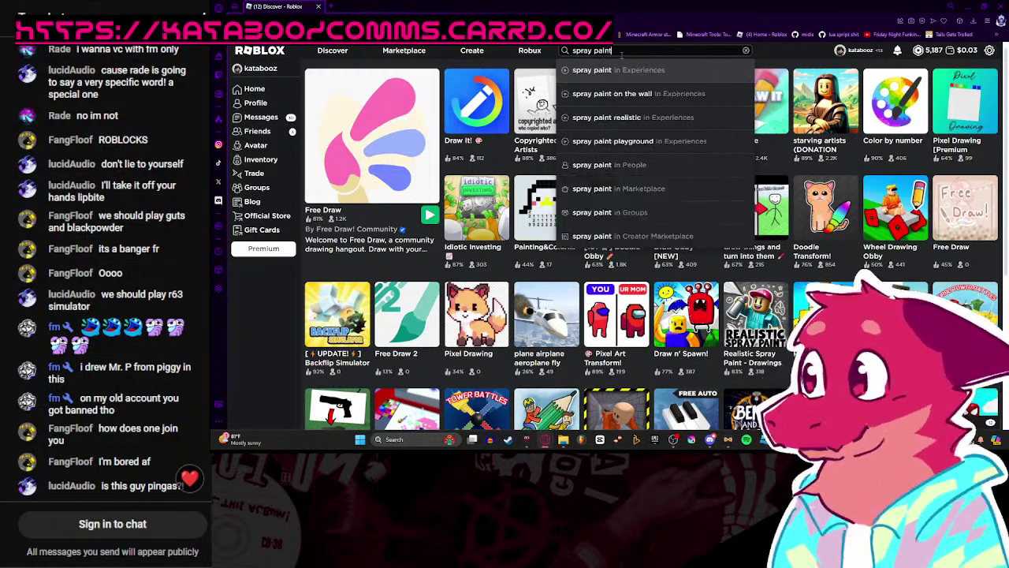
click(608, 73)
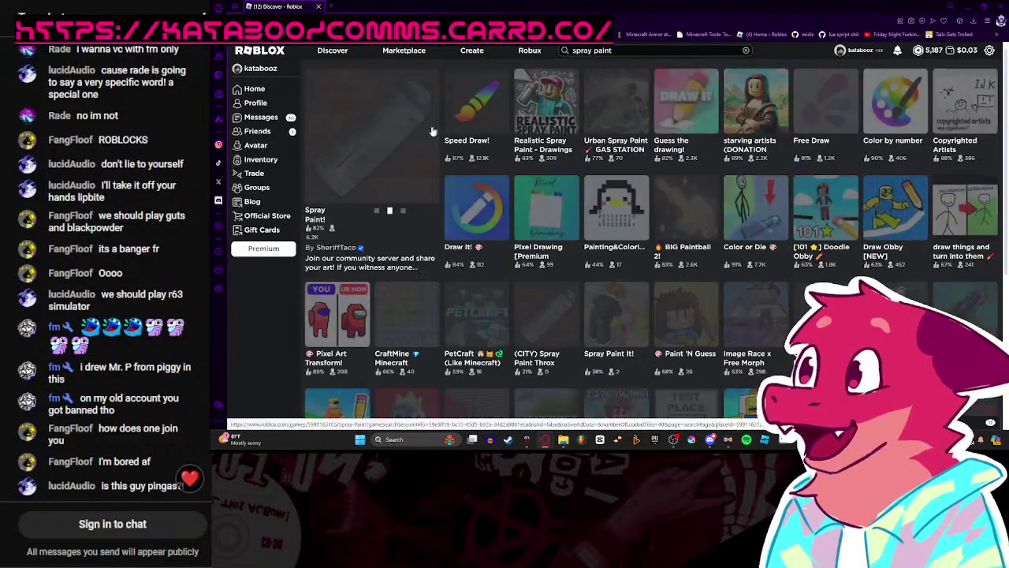
click(429, 215)
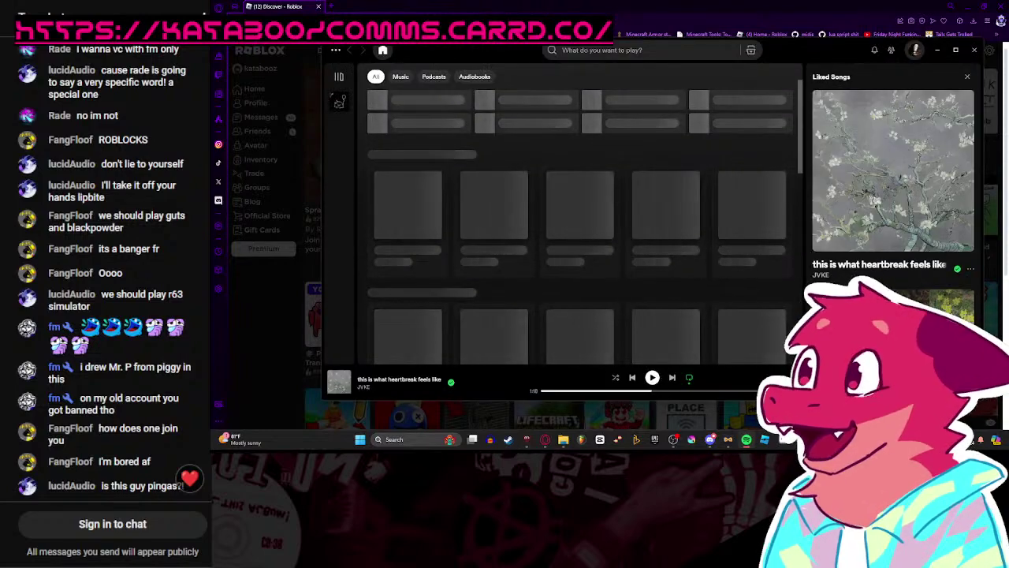
Step: Skip ahead two tracks in Spotify while the game loads
click(671, 378)
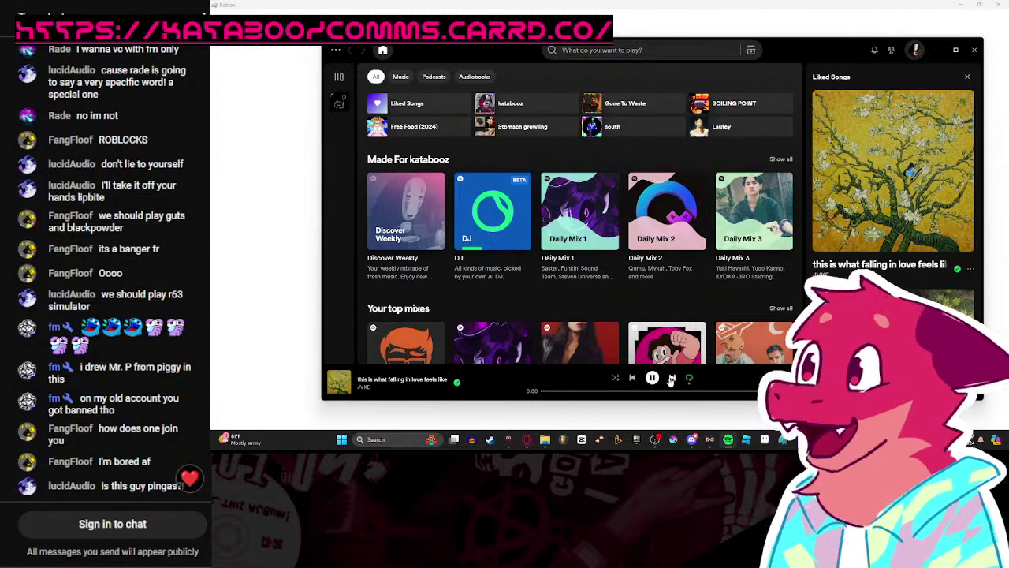
click(672, 378)
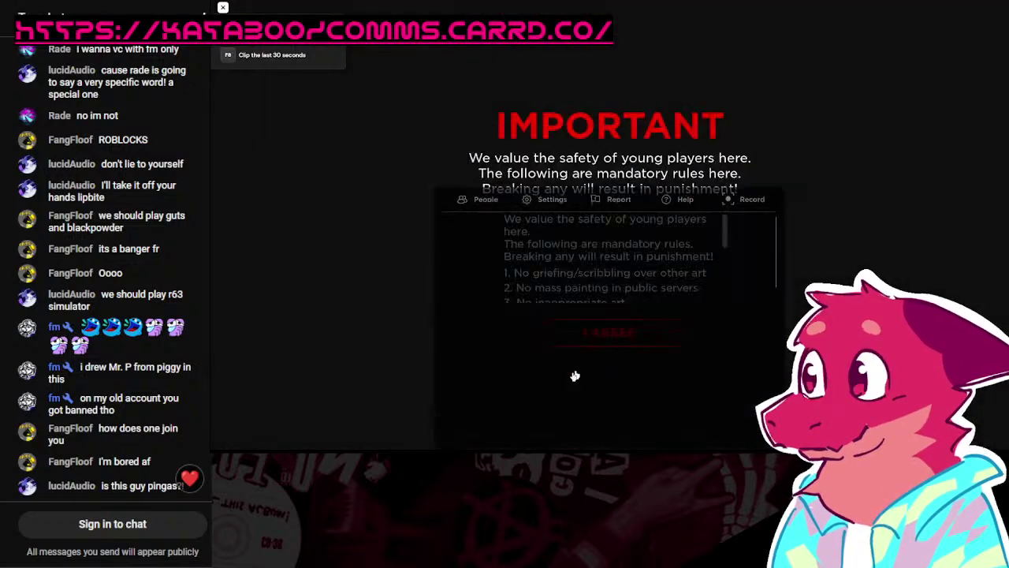
Step: Agree to the Spray Paint! rules and decline Safe Mode
click(596, 339)
key(Escape)
click(553, 86)
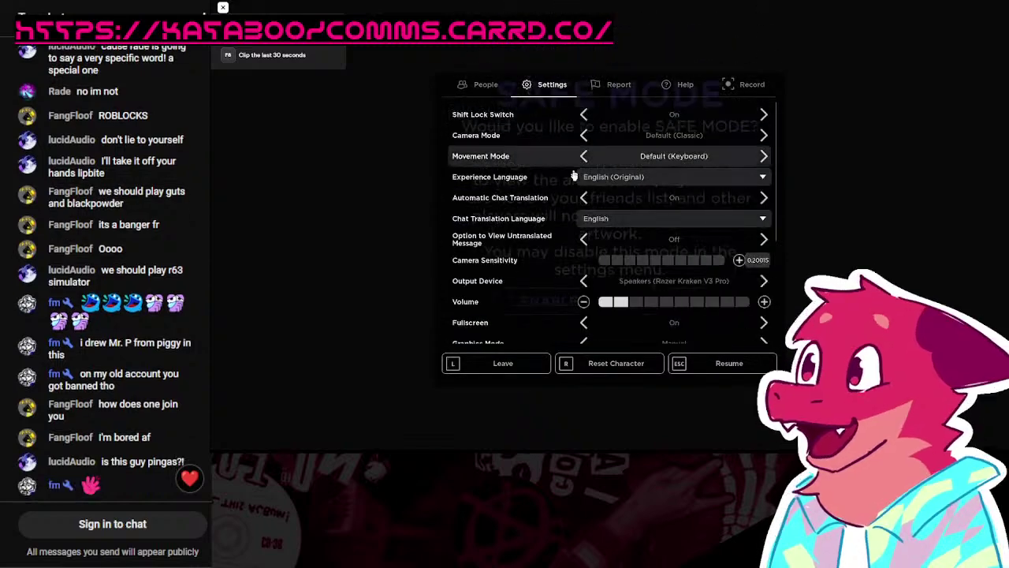
key(Escape)
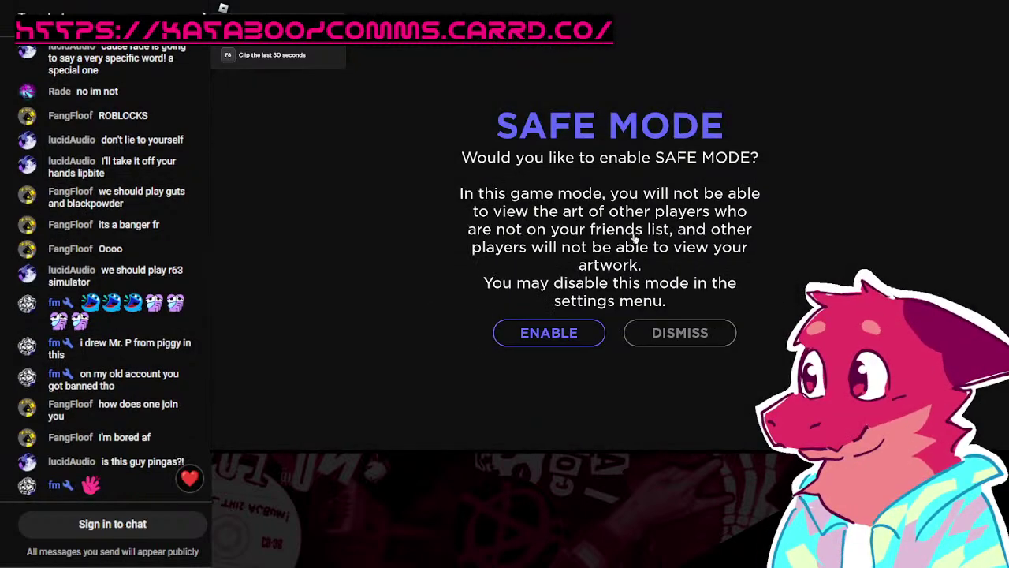
click(670, 333)
key(Escape)
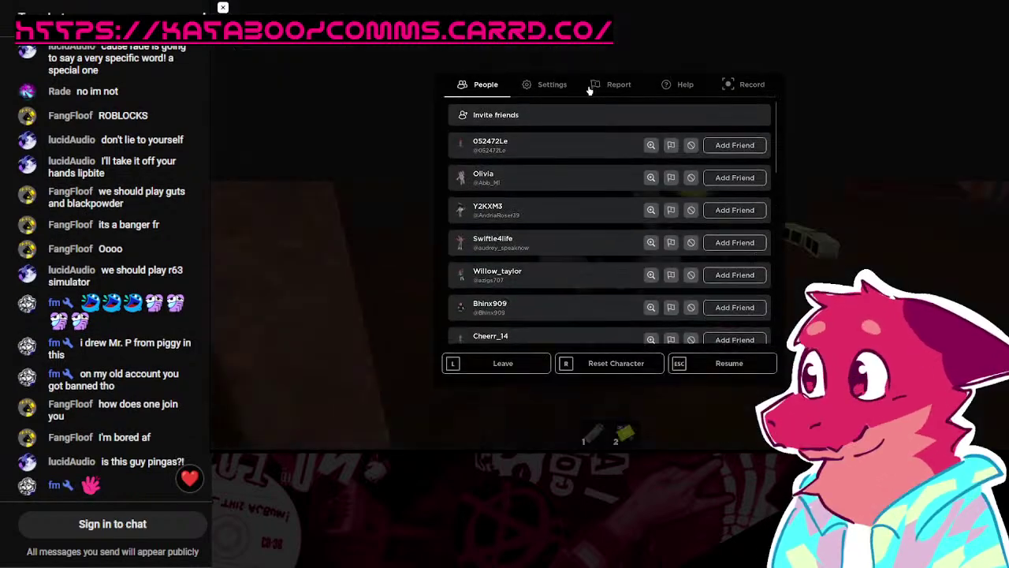
click(551, 84)
key(Escape)
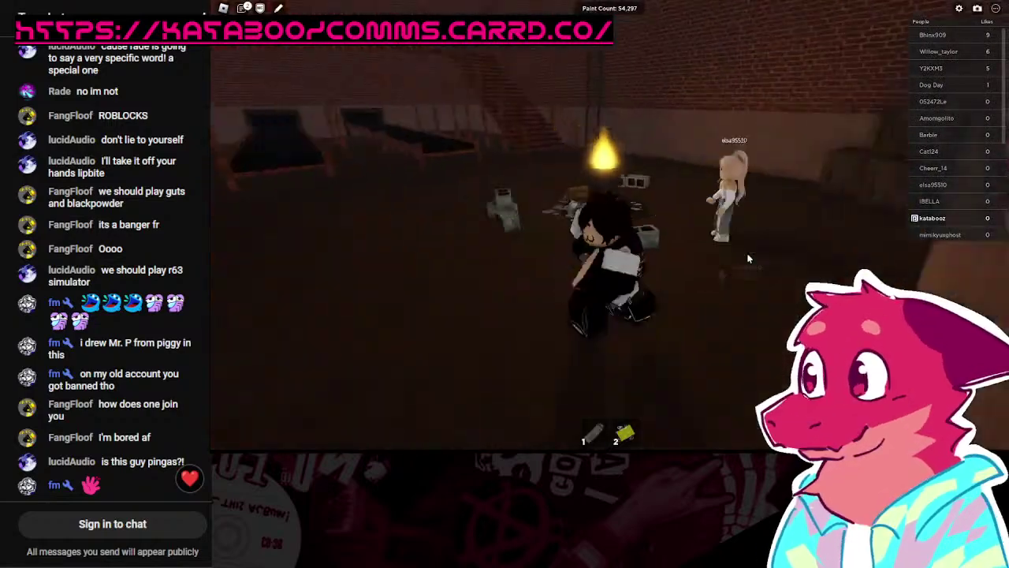
Step: Hide the player list and walk through the fence opening into the skate park, up to the painted curved wall
key(w)
key(1)
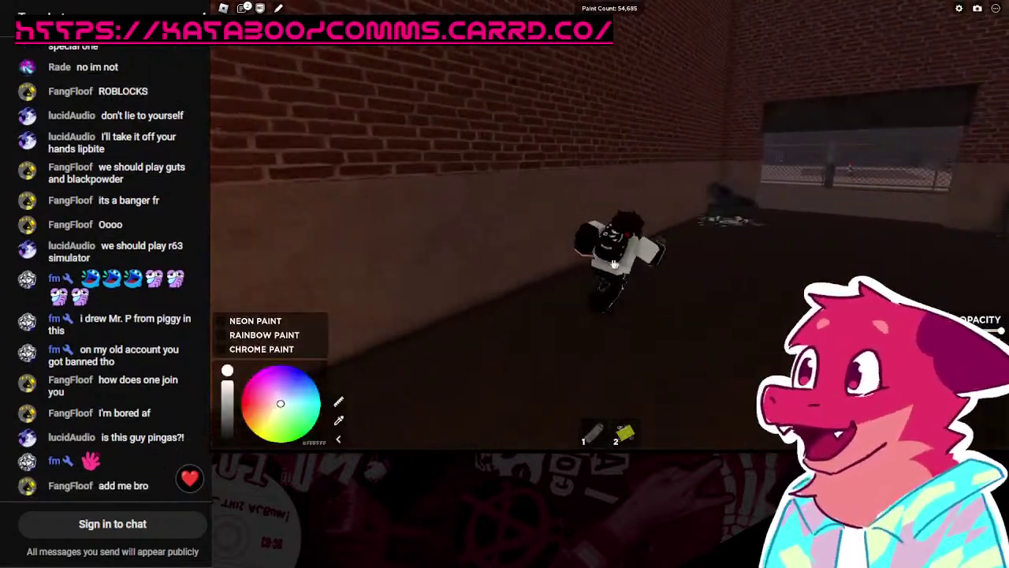
key(1)
key(Tab)
key(w)
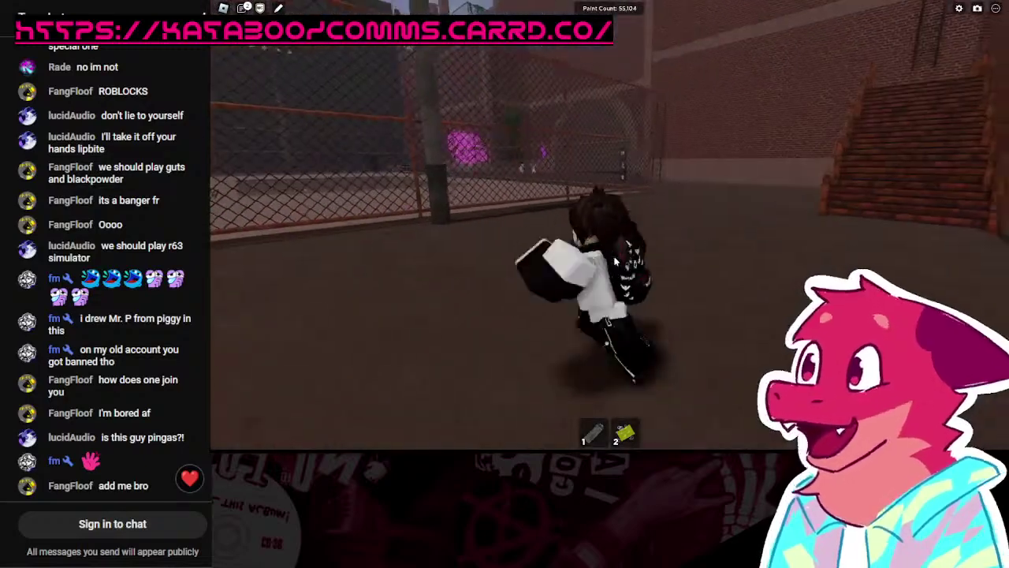
key(w)
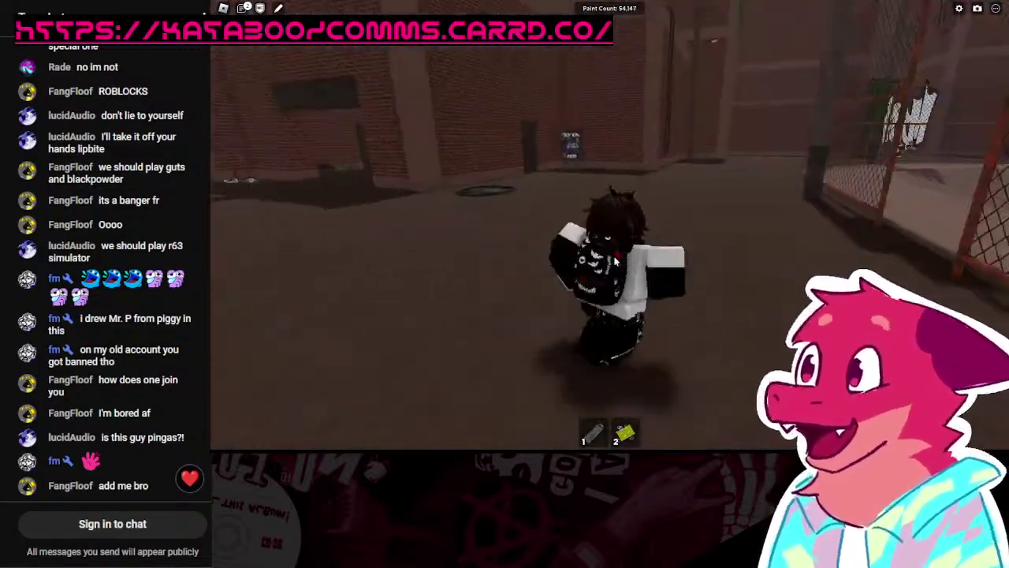
key(w)
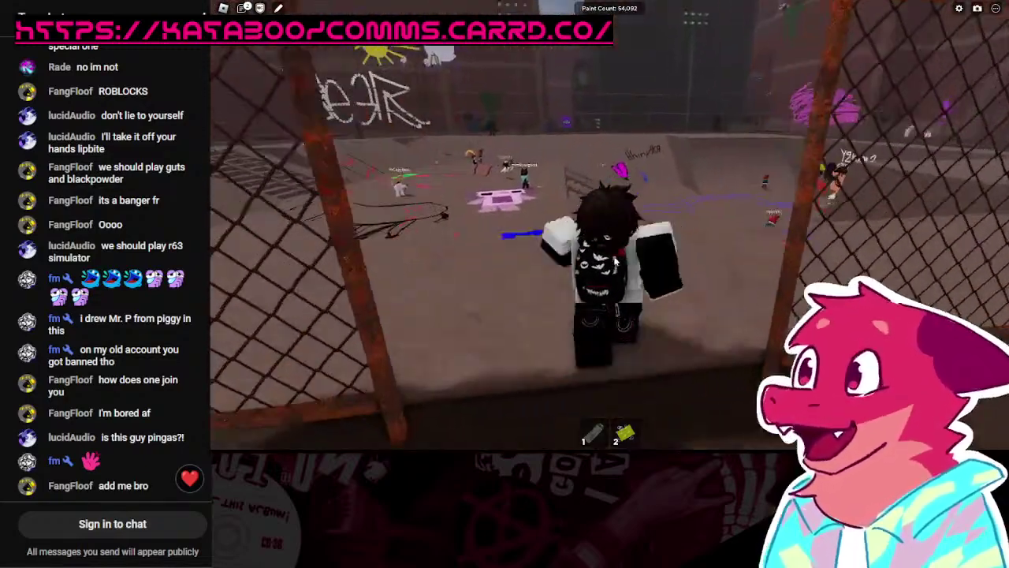
key(w)
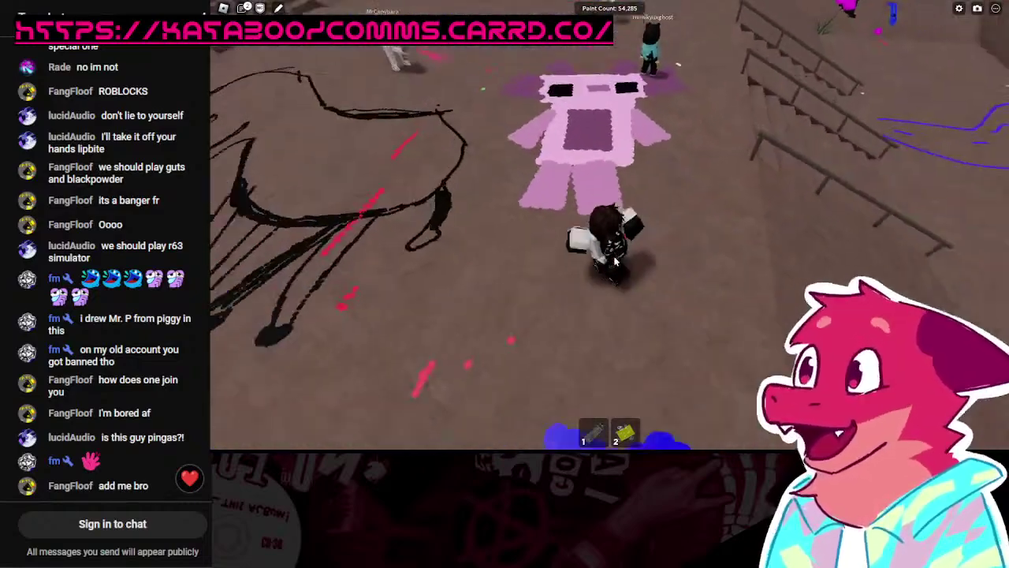
key(w)
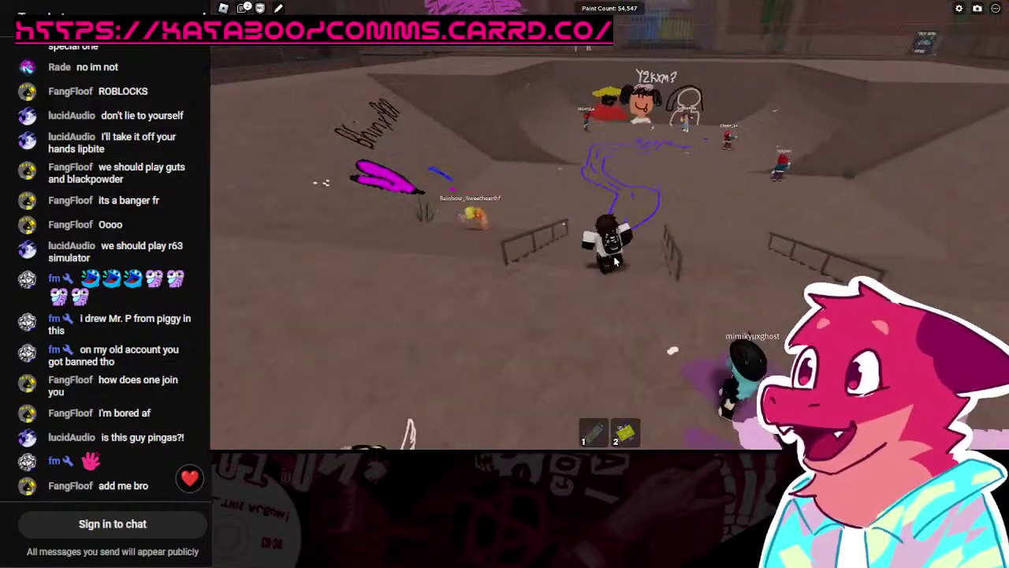
key(w)
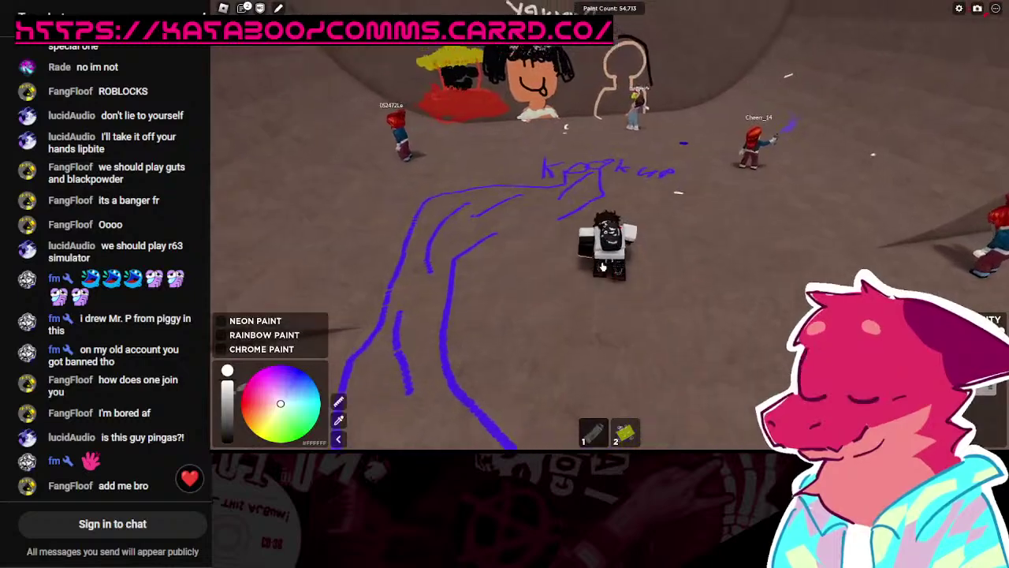
key(w)
key(d)
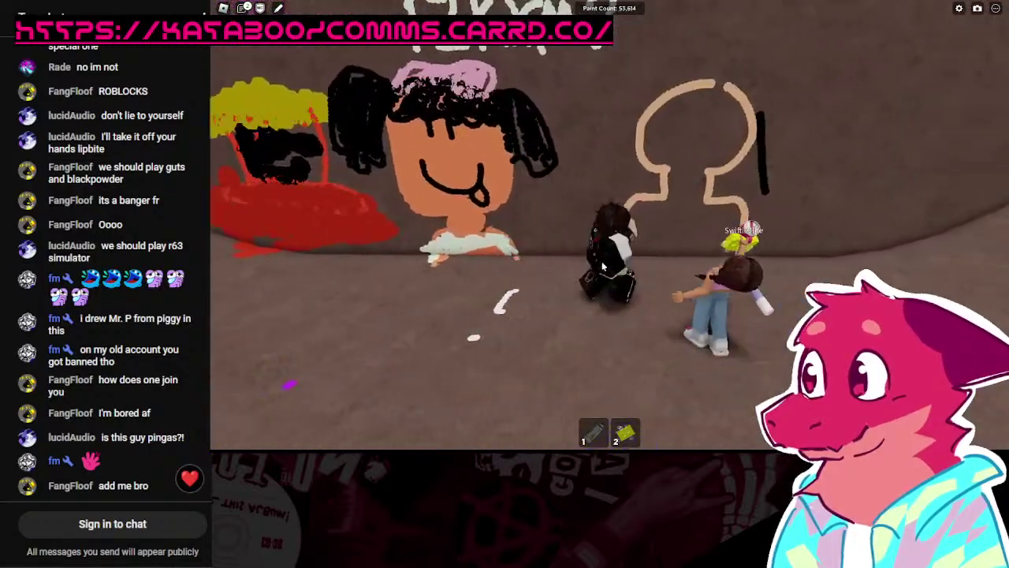
Step: Equip the spray can, set its color to black and paint a wide-cheeked smiling head with two eyes on the blank wall beside the tan outline
key(1)
key(s)
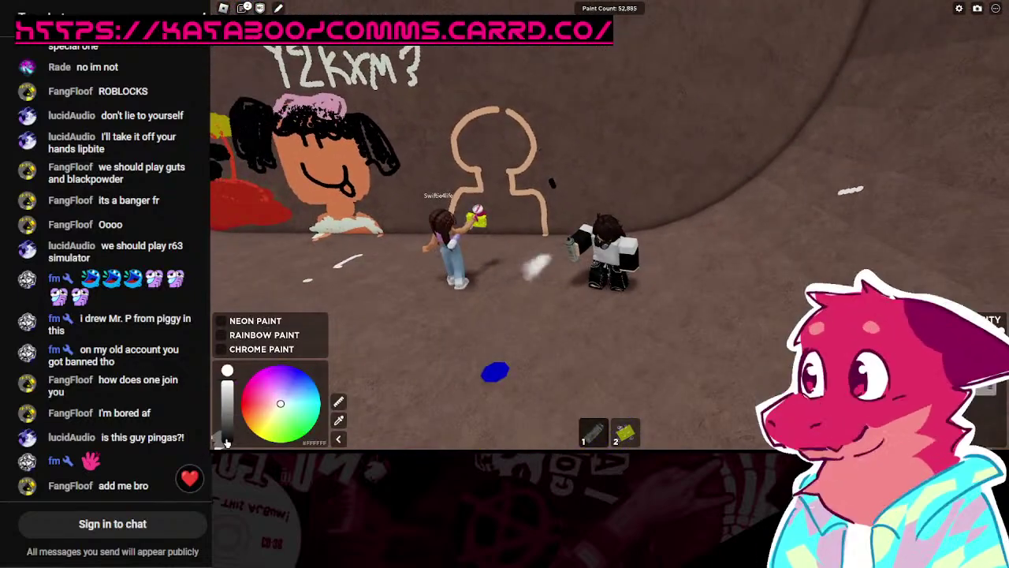
key(w)
key(d)
scroll(565, 148, down, 3)
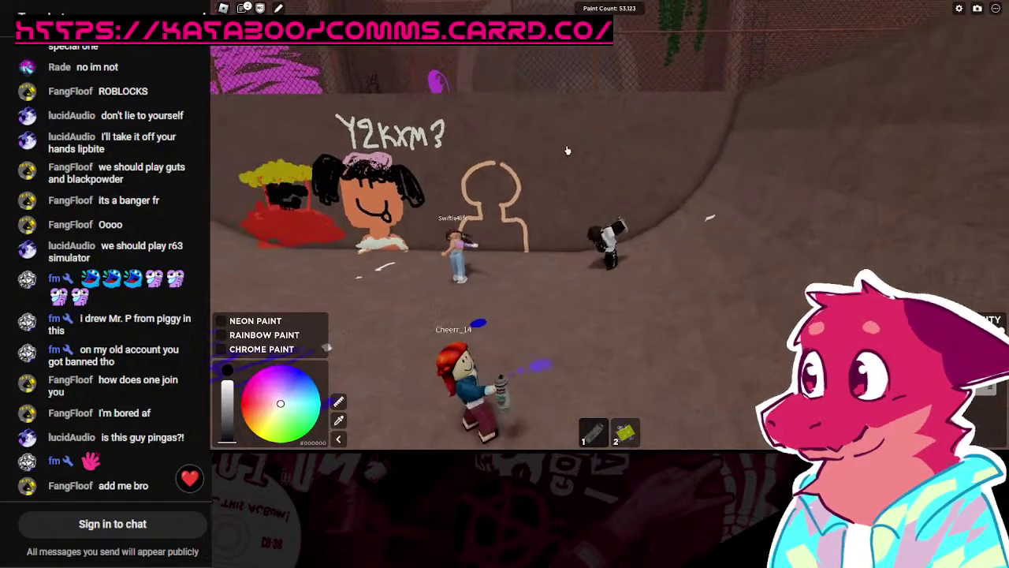
scroll(575, 130, up, 1)
mouse_move(568, 132)
mouse_down()
mouse_move(554, 153)
mouse_move(568, 182)
mouse_up()
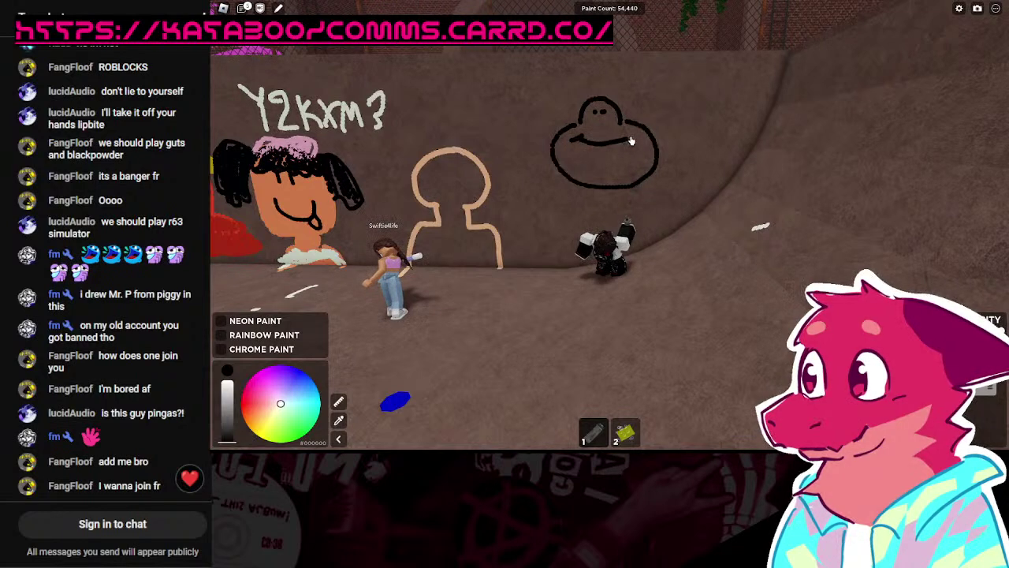
Step: Add small arms, pointed legs and short hairs to the black smiling figure, and walk back from the wall
key(s)
key(a)
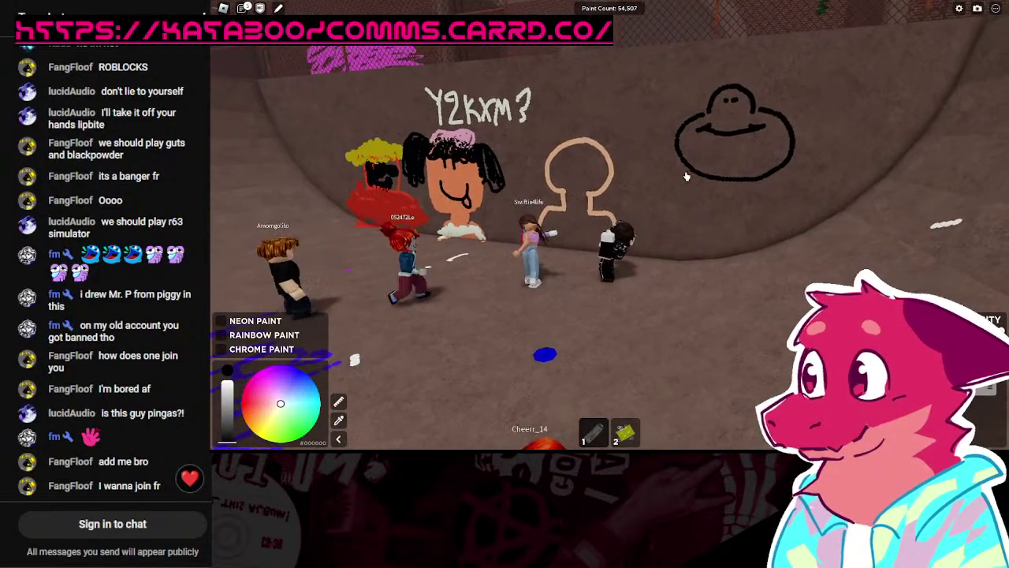
mouse_move(699, 190)
mouse_down()
mouse_move(724, 213)
mouse_move(732, 202)
mouse_move(741, 211)
mouse_move(765, 204)
mouse_move(784, 178)
mouse_up()
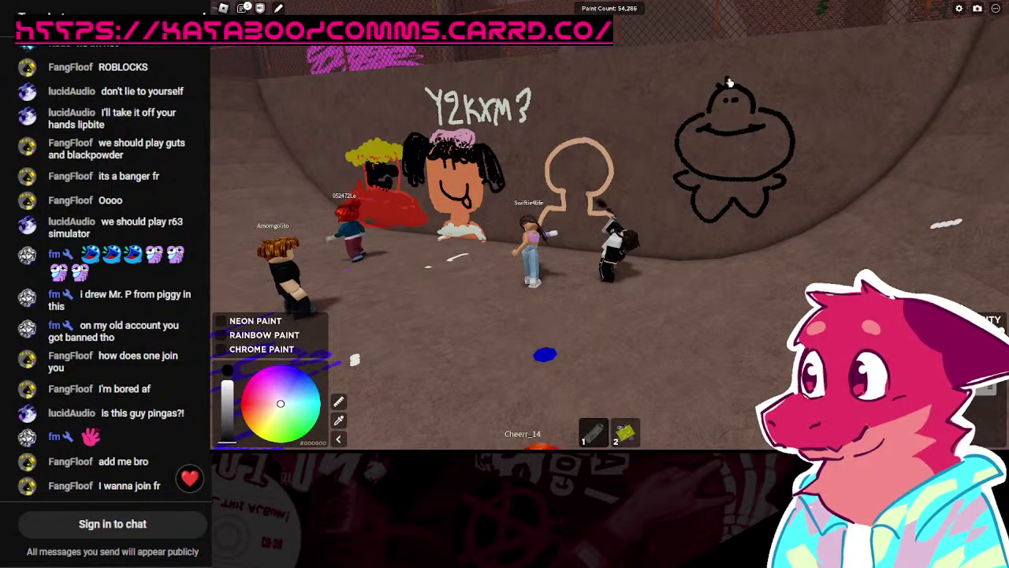
key(w)
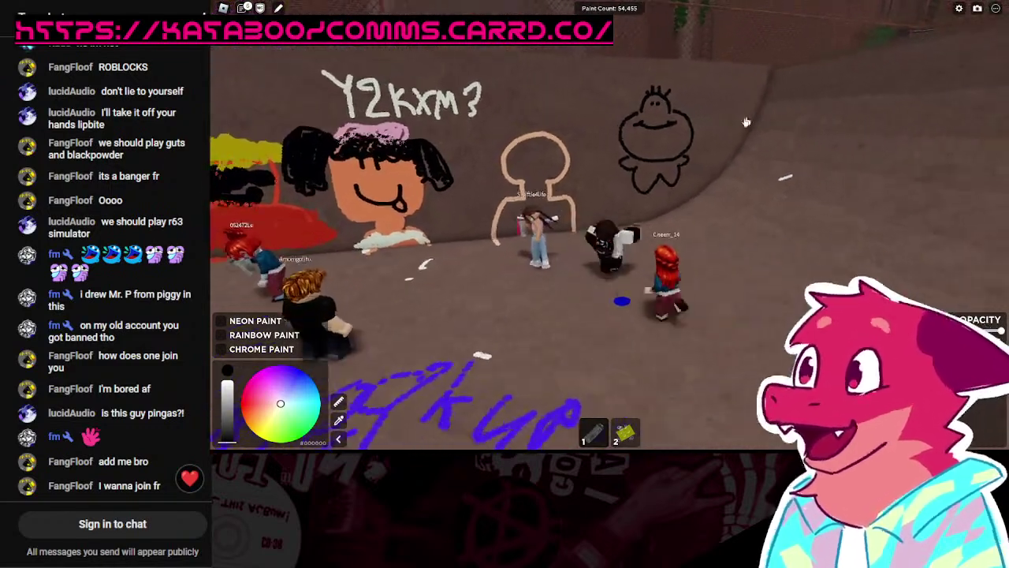
key(s)
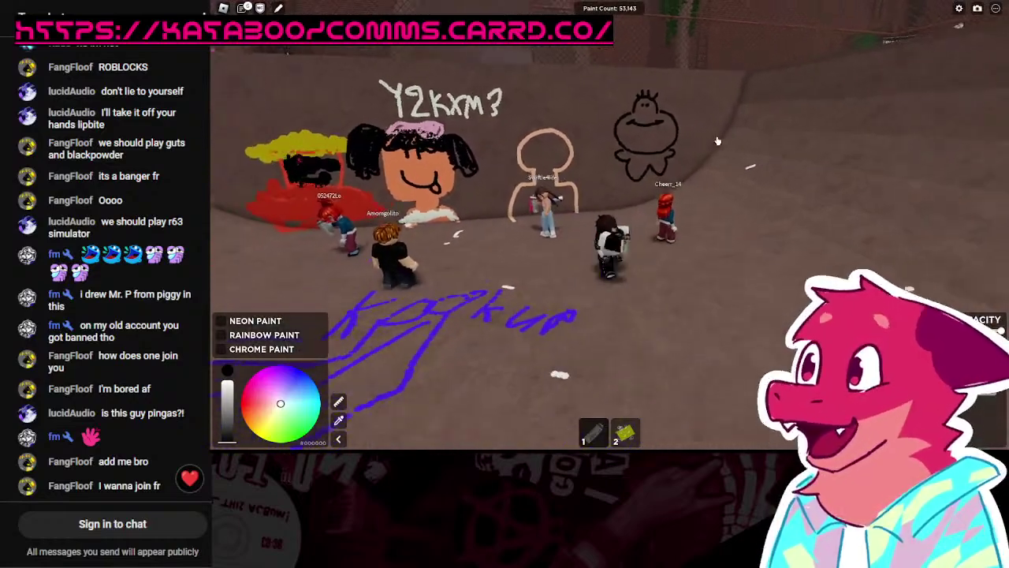
key(s)
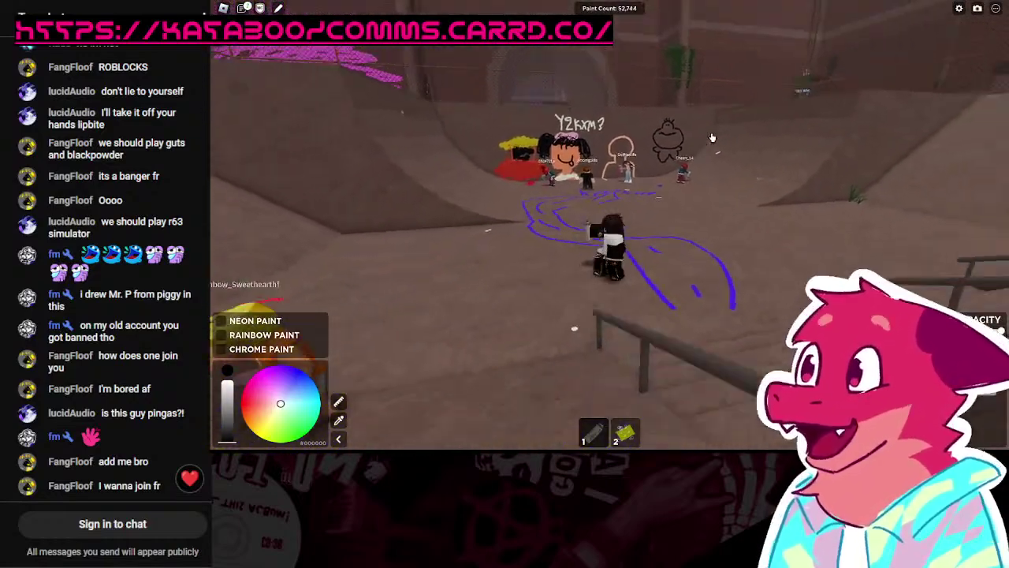